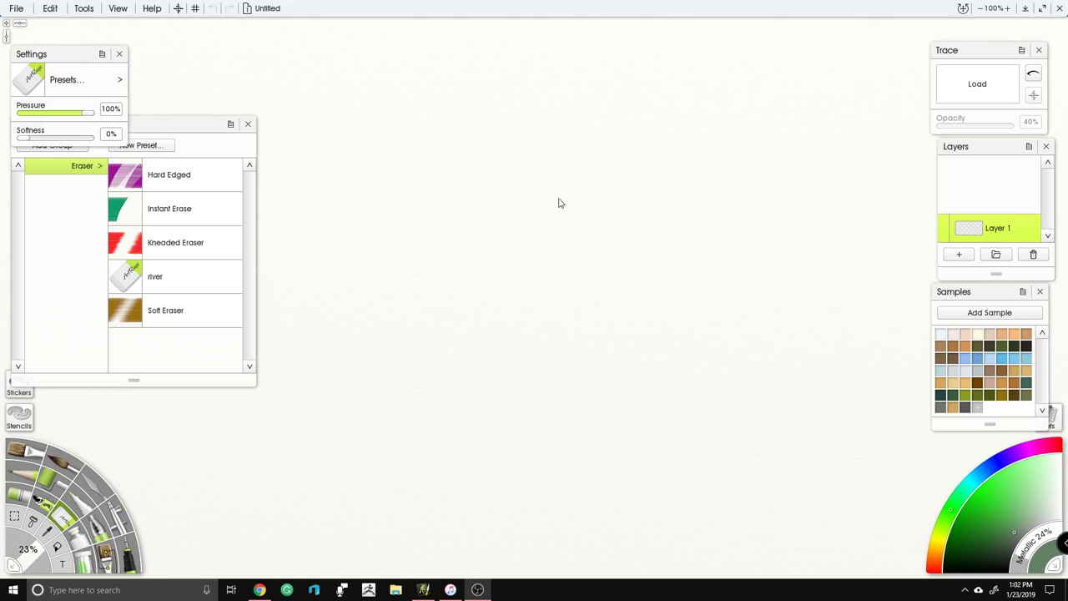
# Step: Close the Presets, Settings, Trace and Layers panels to clear the canvas area
pyautogui.click(248, 124)
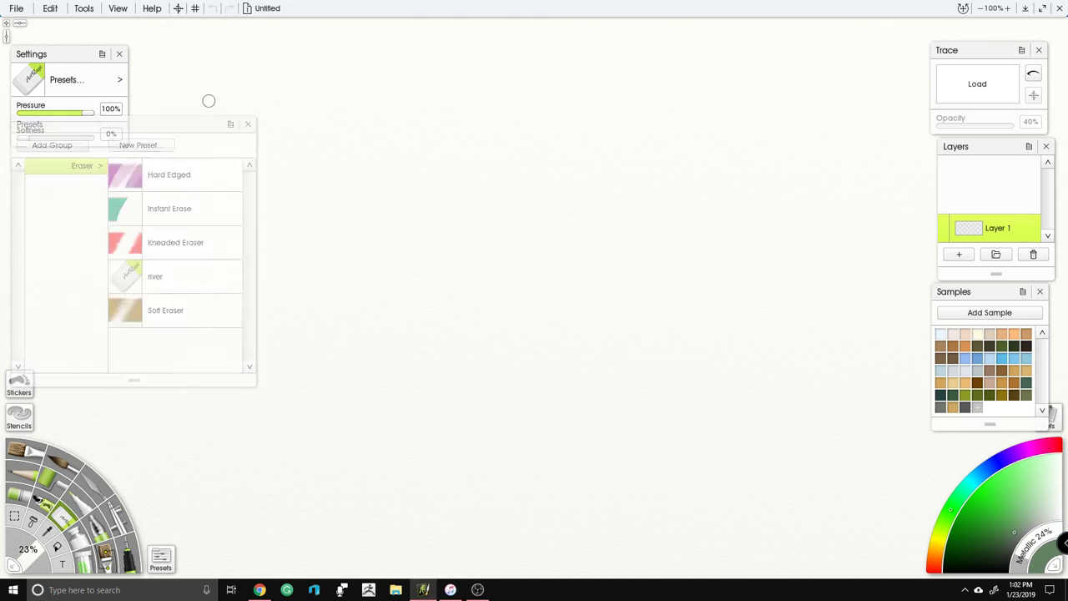
pyautogui.click(120, 54)
pyautogui.click(1040, 51)
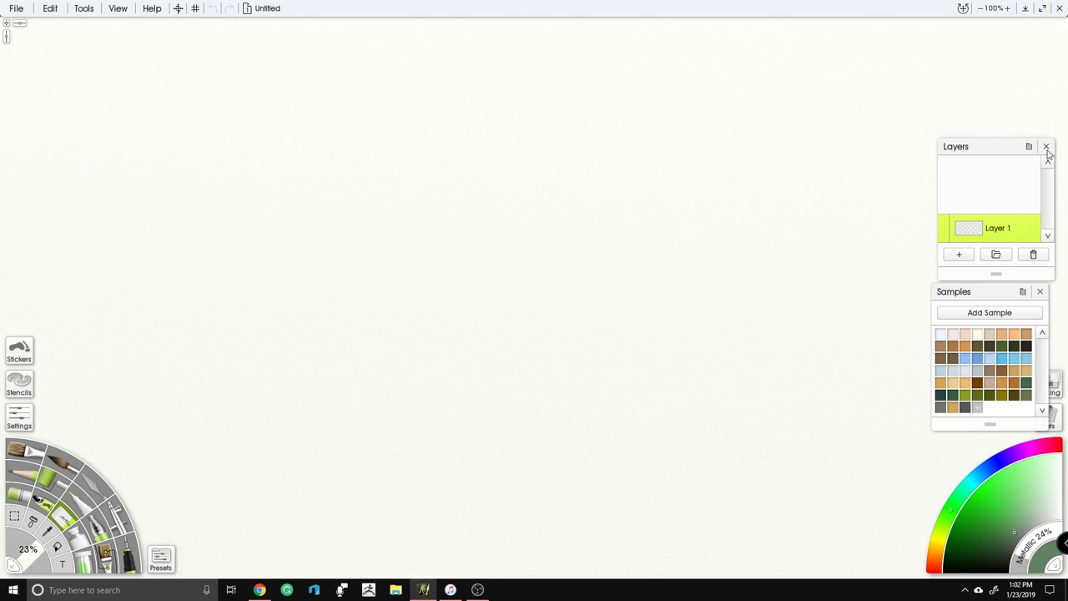
pyautogui.click(1046, 147)
# Step: Clear the colour samples and close the Samples panel
pyautogui.click(1023, 291)
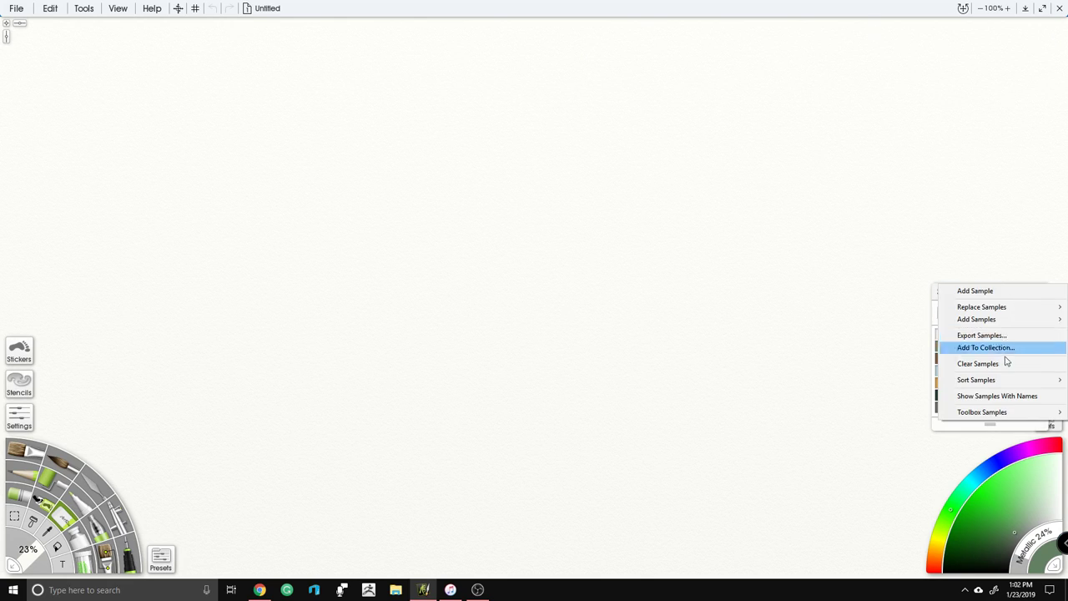
pyautogui.click(1017, 364)
pyautogui.click(1041, 292)
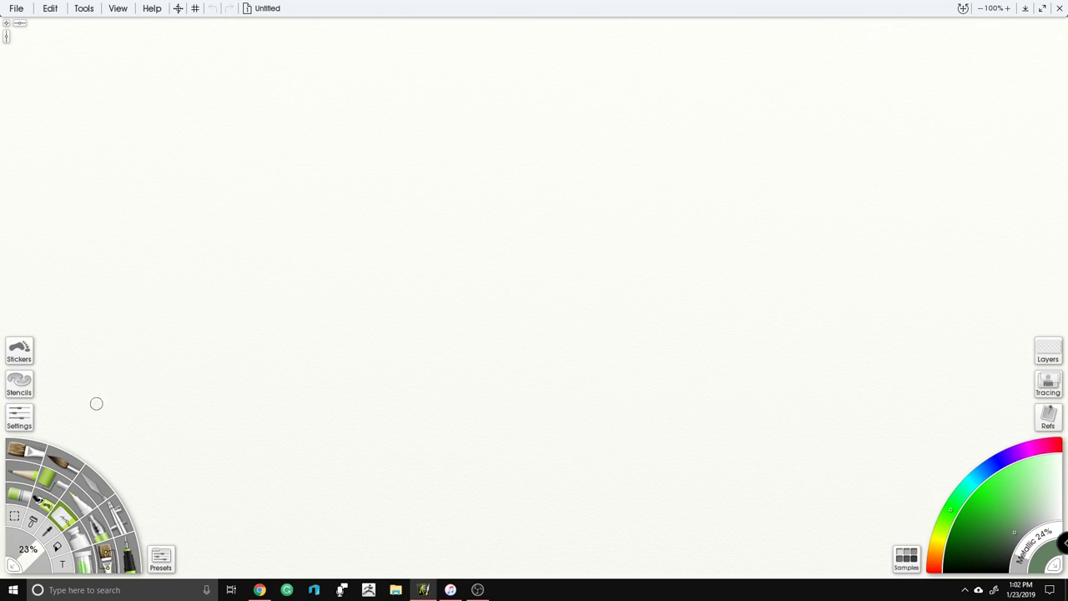
# Step: Switch the interface mode to Docking Mode
pyautogui.click(122, 8)
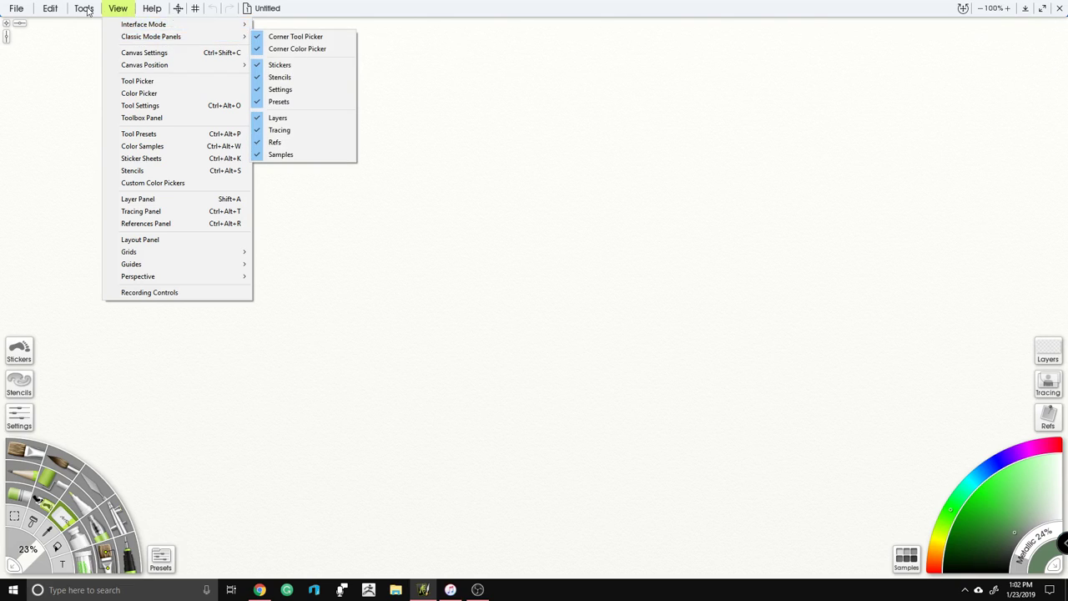
pyautogui.moveTo(87, 10)
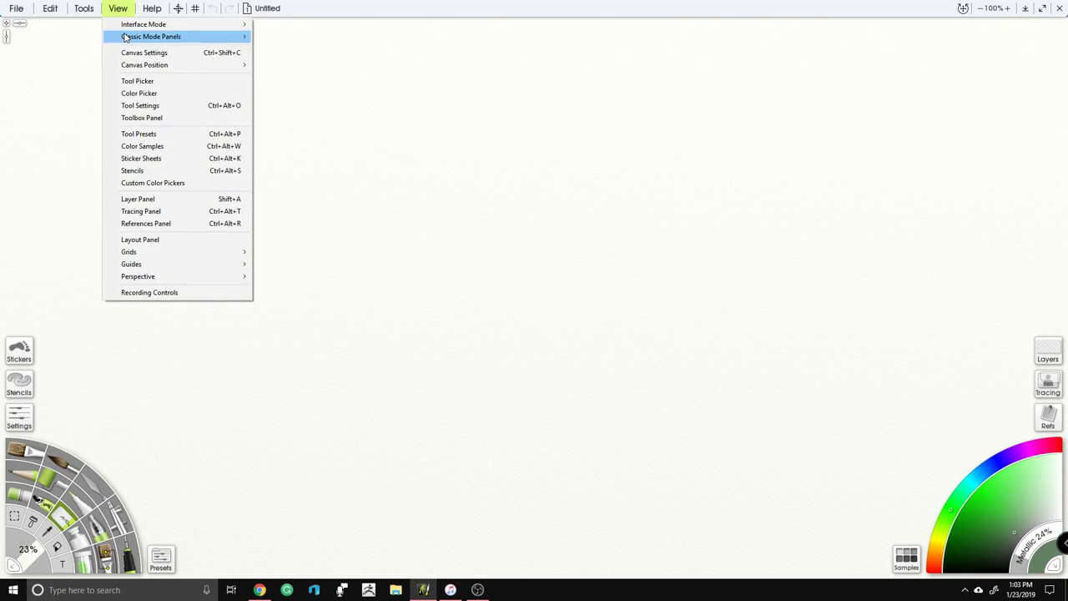
pyautogui.moveTo(200, 25)
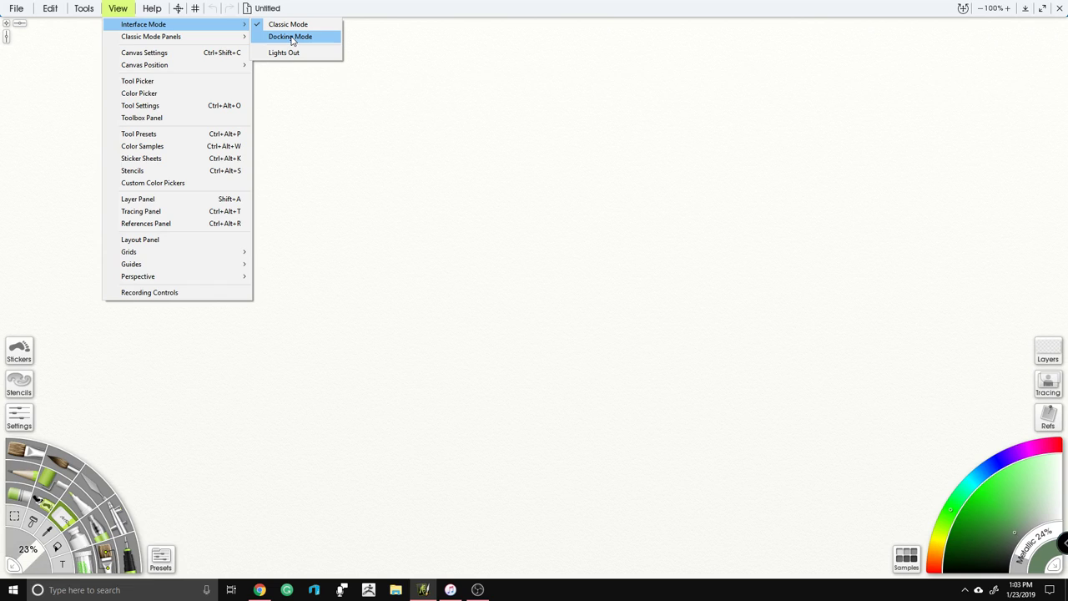
pyautogui.click(291, 37)
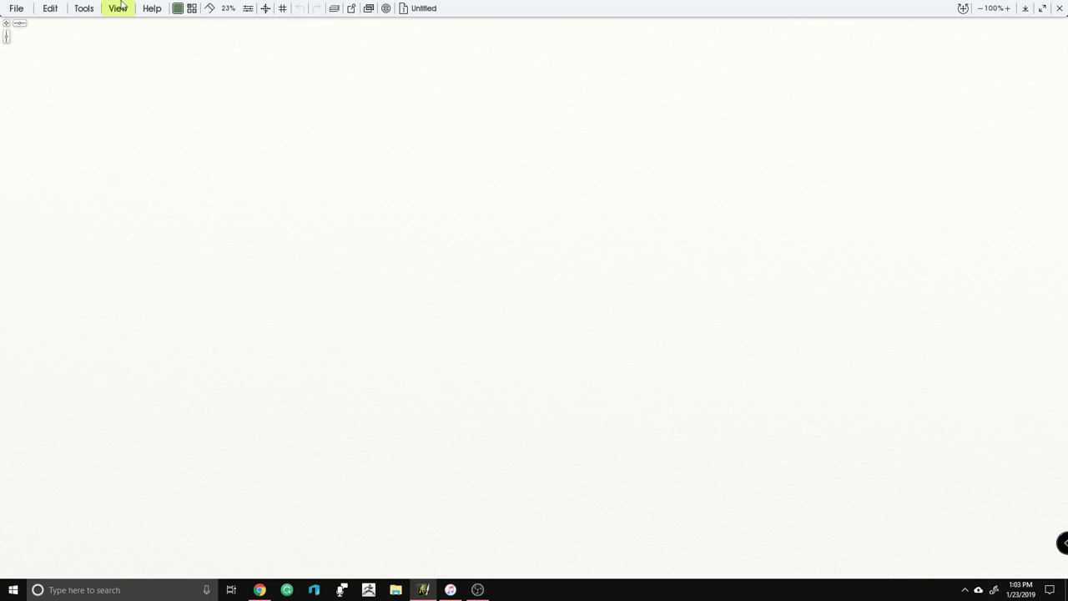
# Step: Return the interface to Classic Mode
pyautogui.click(153, 10)
pyautogui.moveTo(115, 10)
pyautogui.moveTo(144, 24)
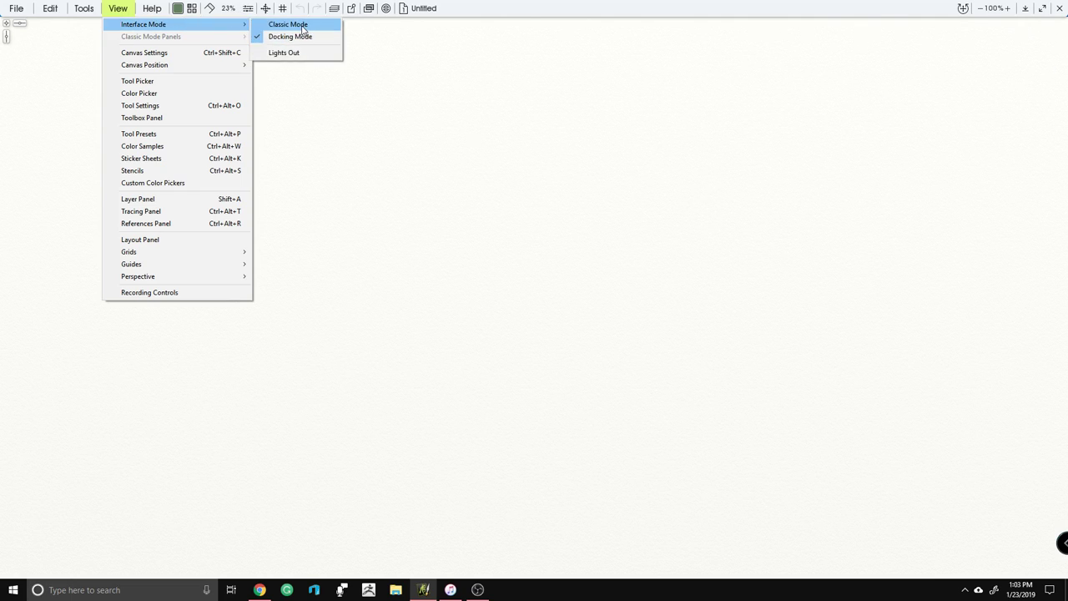
pyautogui.click(302, 25)
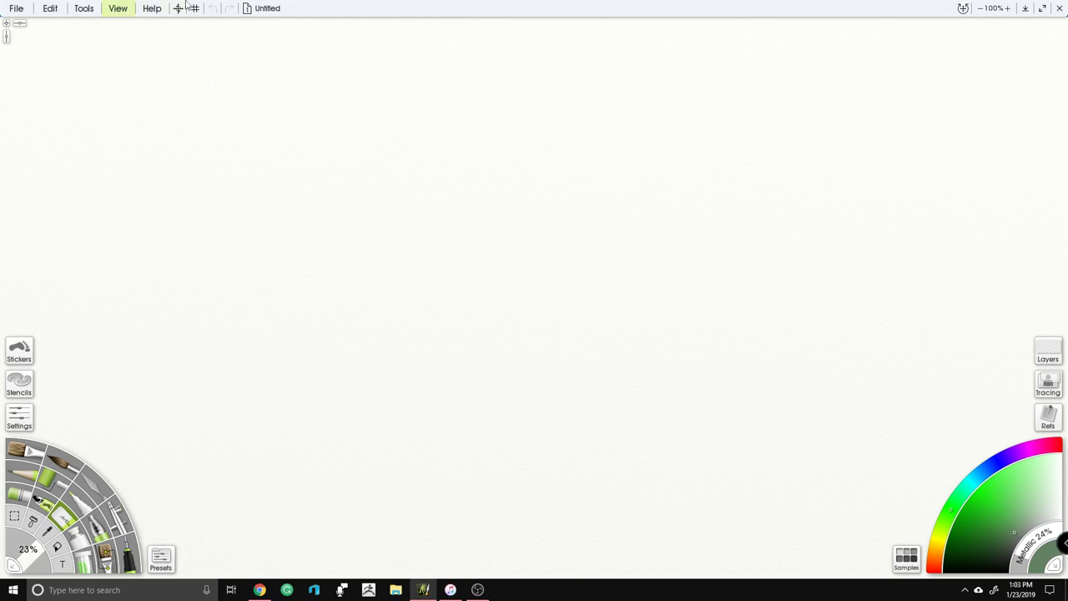
# Step: Create a new painting by print size, 12 inches wide by 12 inches high at 450 pixels per inch
pyautogui.click(16, 9)
pyautogui.click(33, 24)
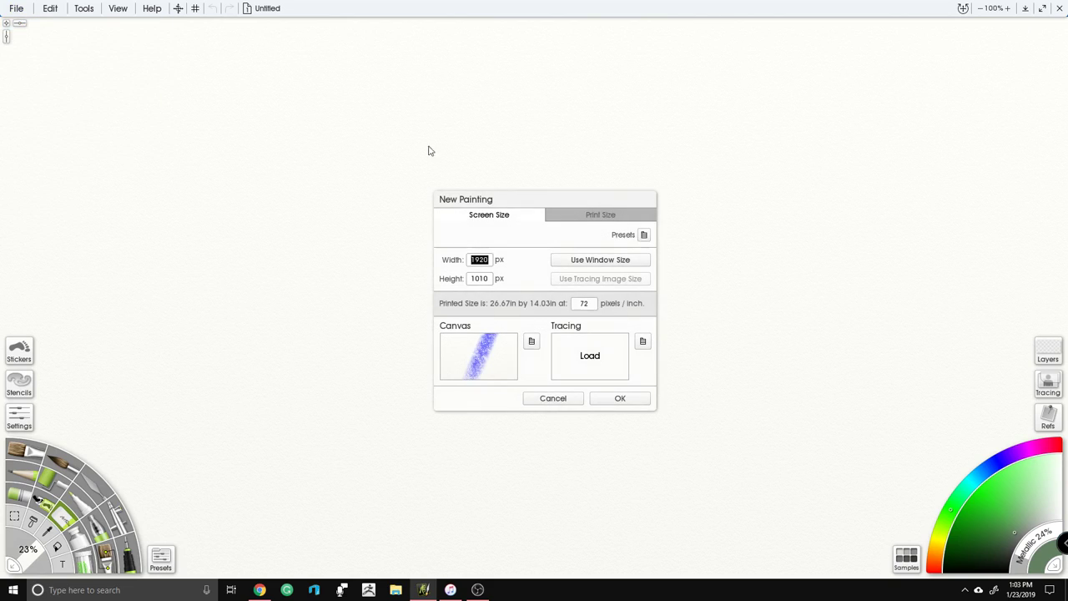
pyautogui.click(487, 261)
pyautogui.click(586, 222)
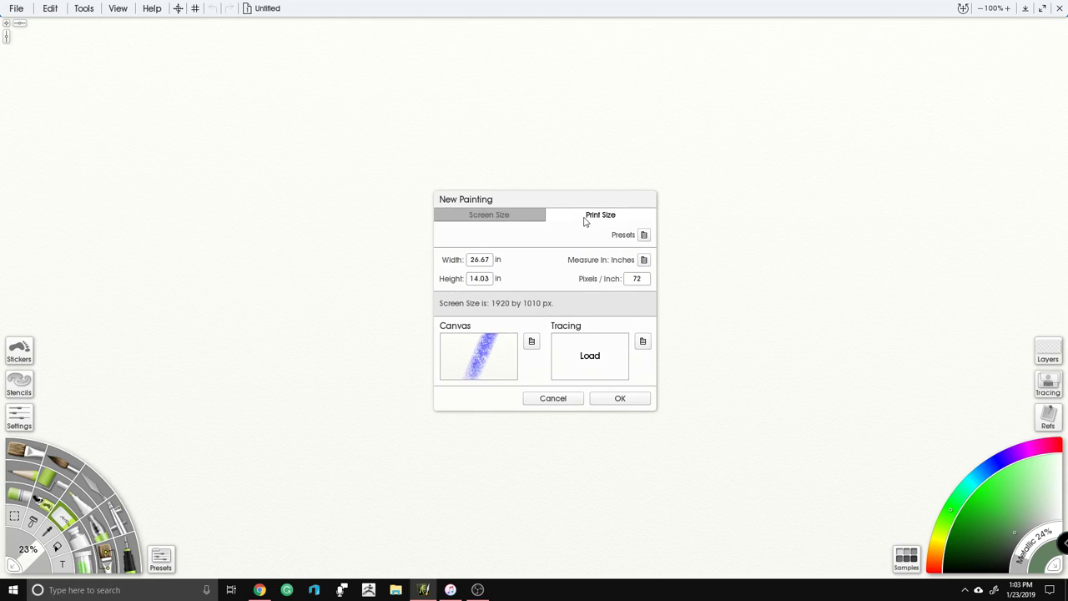
pyautogui.click(638, 279)
pyautogui.click(488, 262)
pyautogui.write('2')
pyautogui.press('Tab')
pyautogui.write('12')
pyautogui.click(556, 300)
pyautogui.click(621, 400)
pyautogui.click(621, 400)
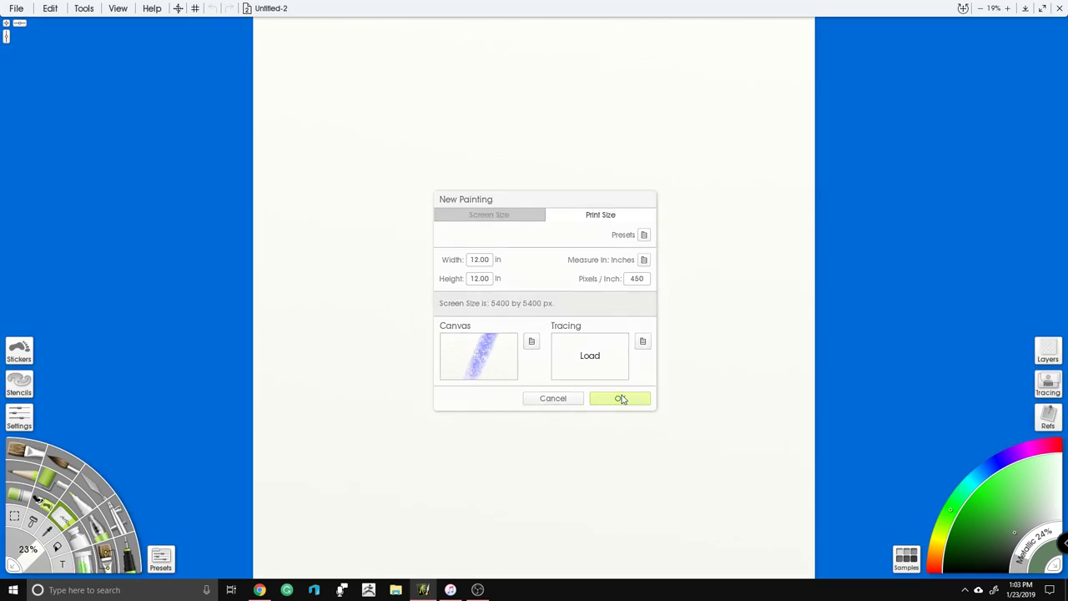
pyautogui.scroll(1, 601, 279)
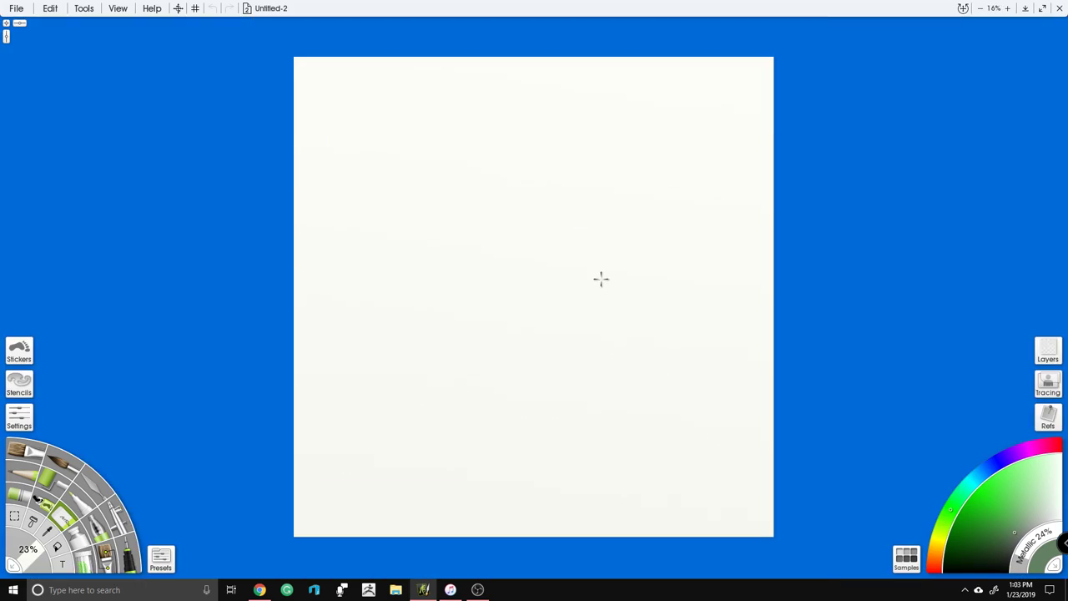
# Step: Create another new painting with a screen size of 5400 by 3750 px
pyautogui.click(15, 8)
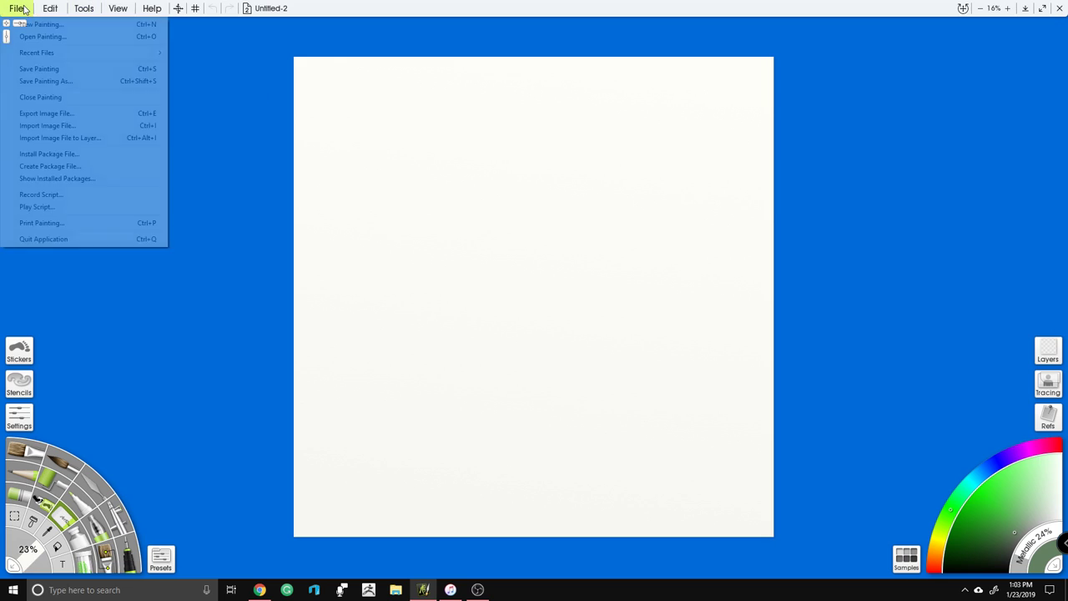
pyautogui.click(62, 28)
pyautogui.click(480, 280)
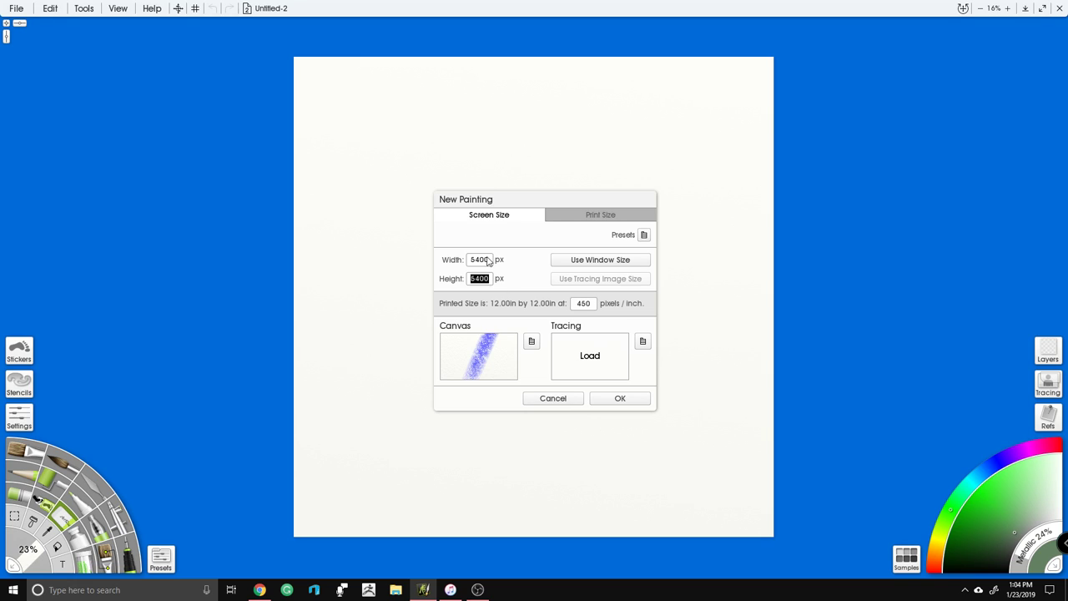
pyautogui.write('4')
pyautogui.write('750')
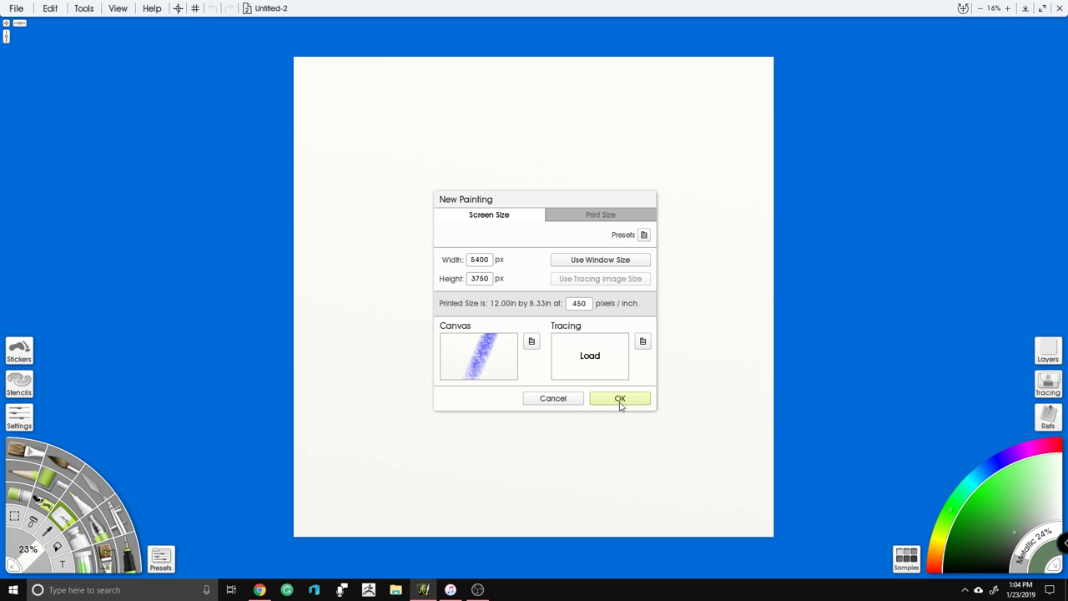
pyautogui.click(620, 400)
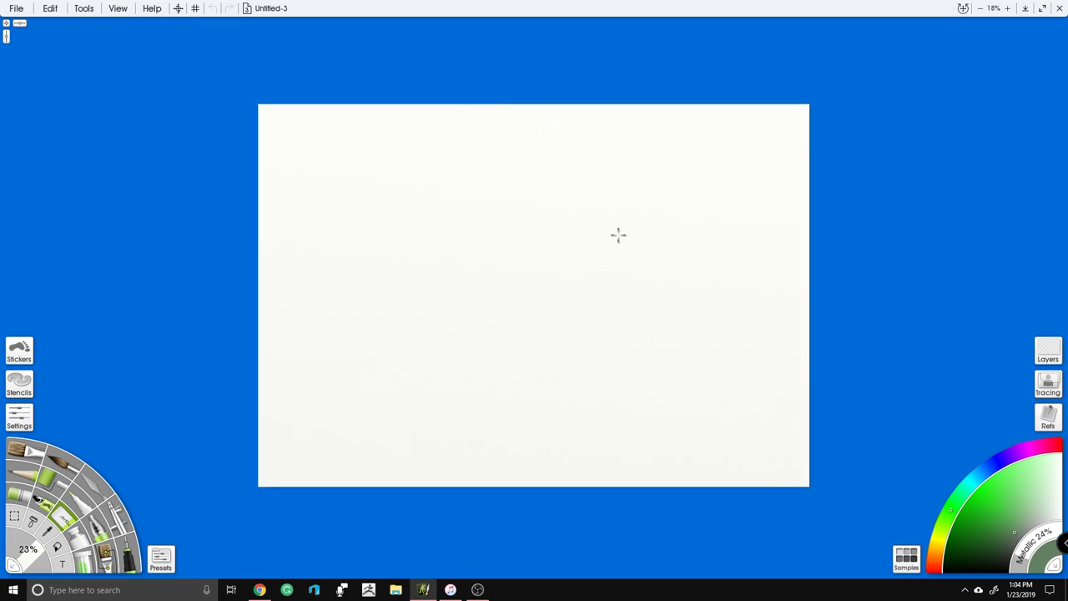
pyautogui.scroll(1, 664, 185)
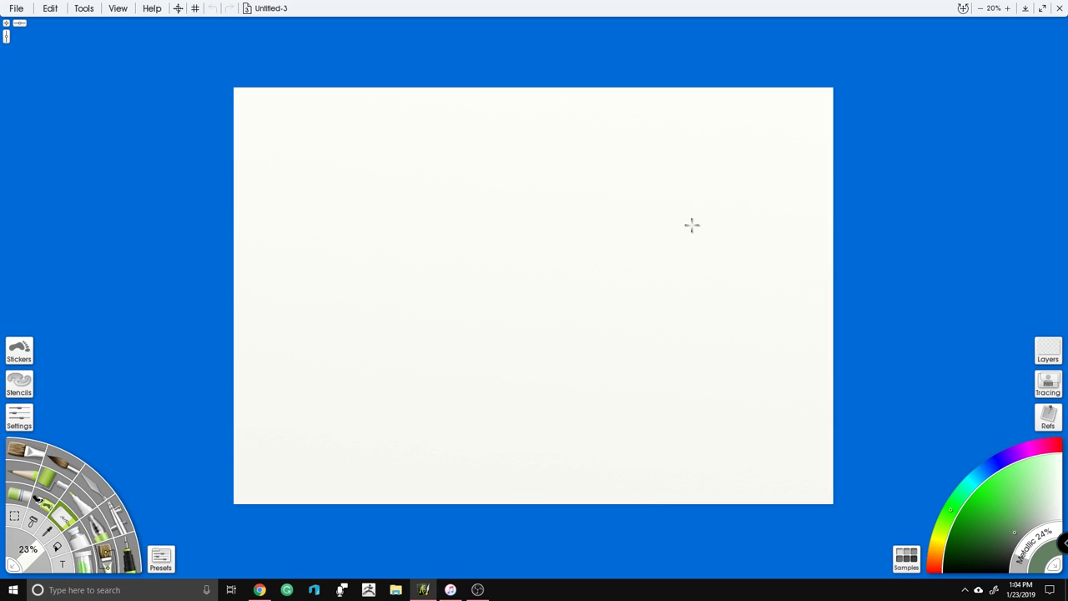
# Step: In the canvas settings, set the canvas colour to dark green (RGB 66, 86, 57) and the opacity to 0%
pyautogui.rightClick(645, 197)
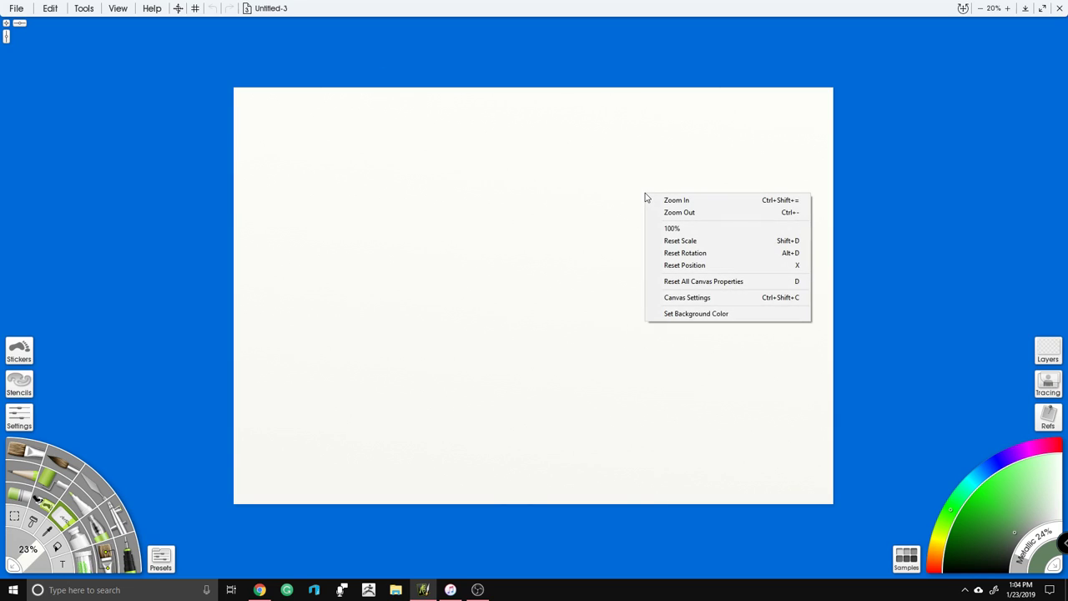
pyautogui.click(699, 299)
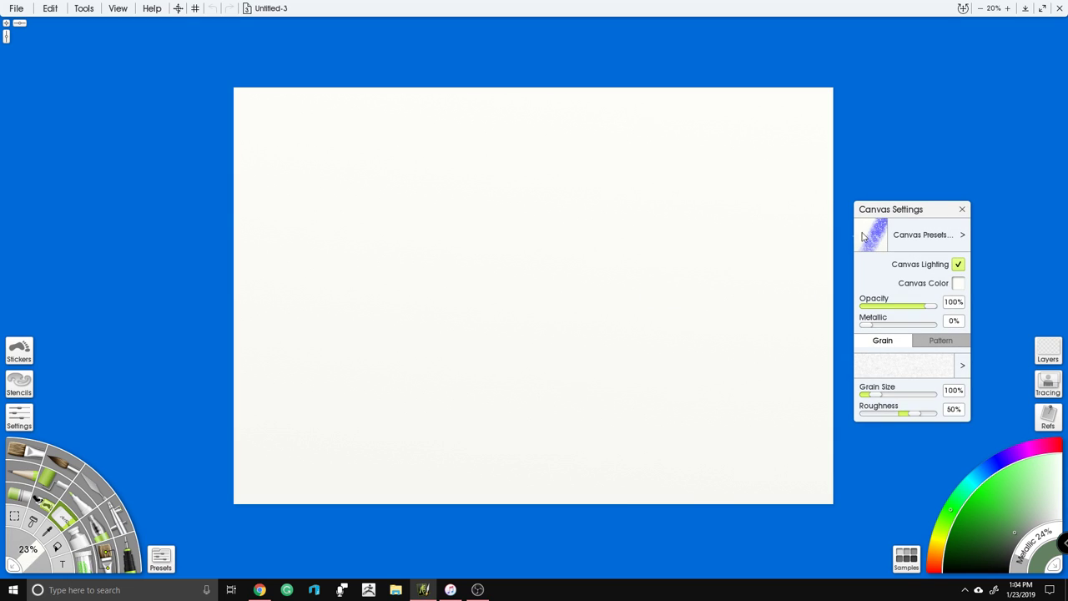
pyautogui.moveTo(914, 215); pyautogui.dragTo(921, 91)
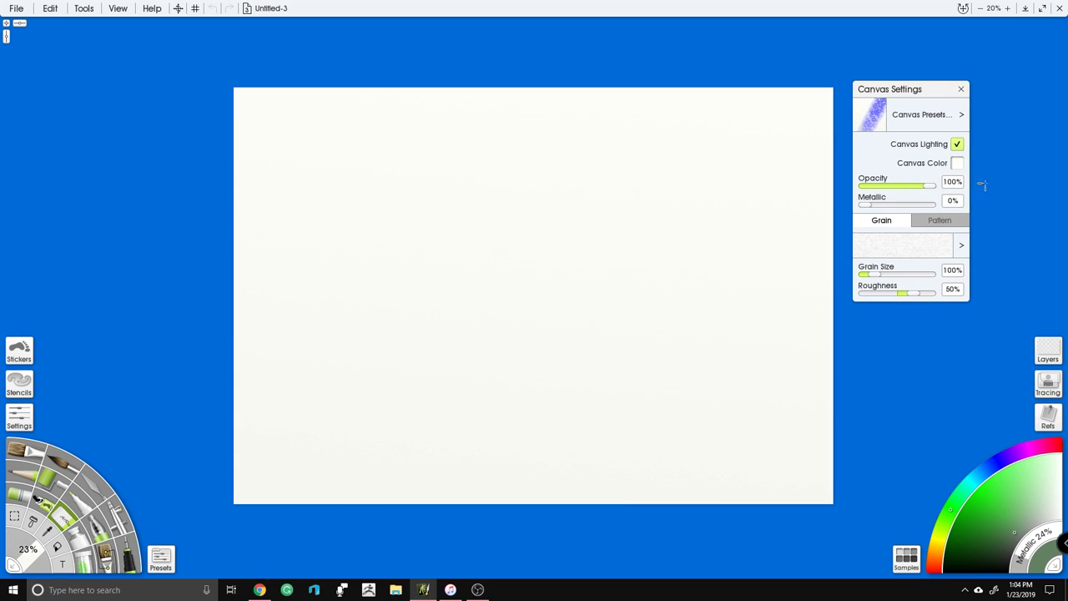
pyautogui.click(958, 162)
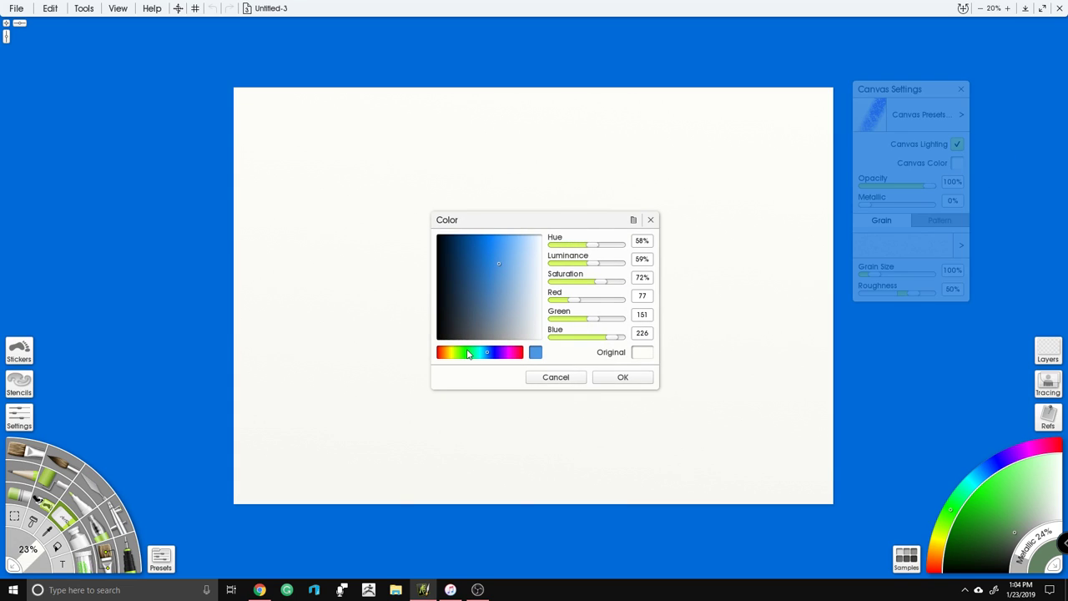
pyautogui.moveTo(468, 354); pyautogui.dragTo(461, 354)
pyautogui.moveTo(459, 310); pyautogui.dragTo(466, 322)
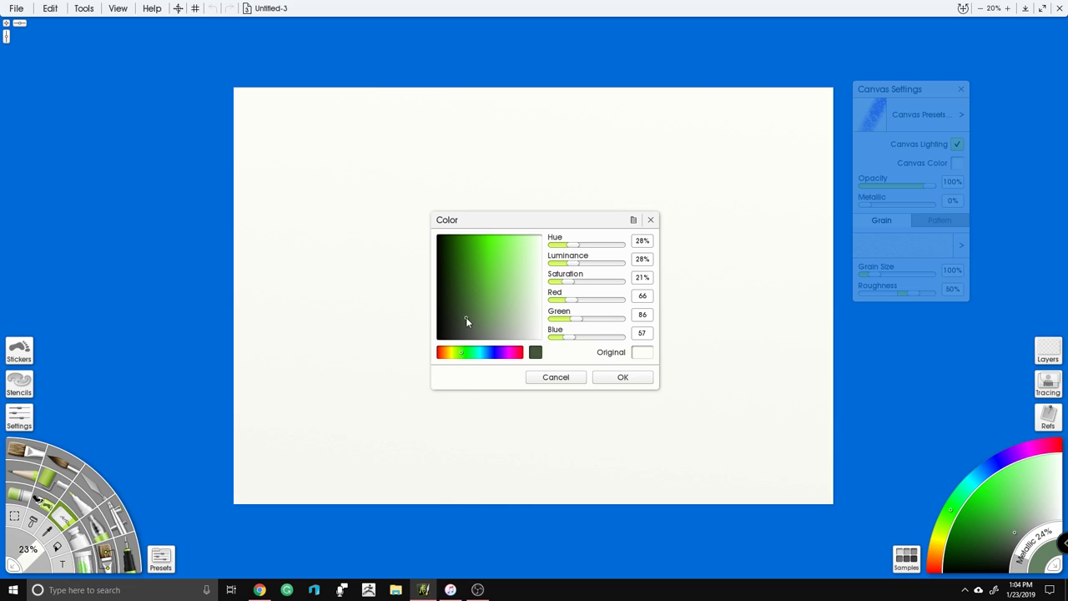
pyautogui.click(638, 378)
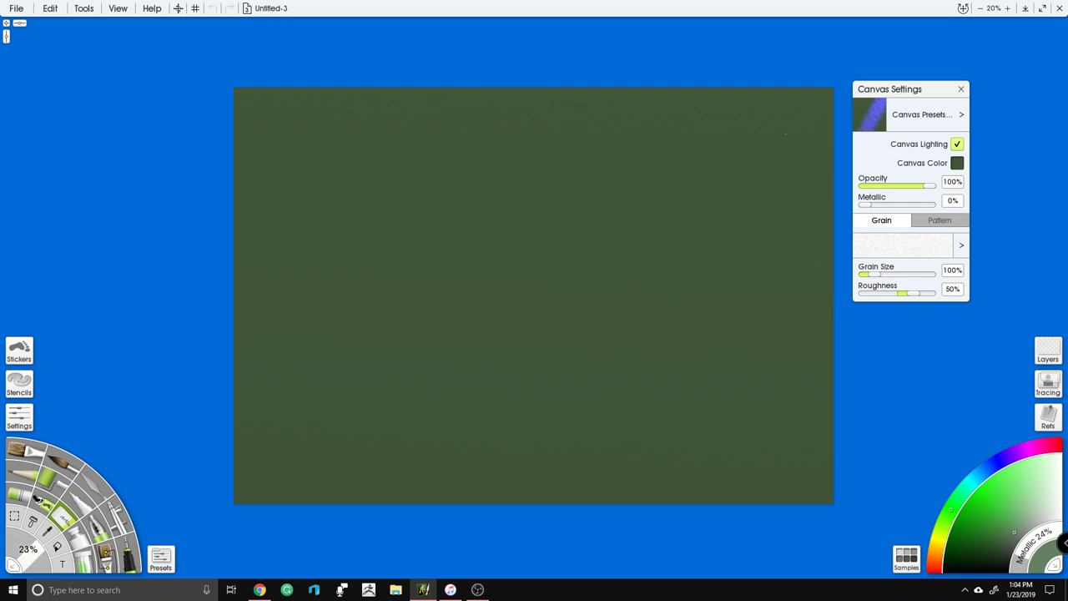
pyautogui.moveTo(930, 188); pyautogui.dragTo(851, 193)
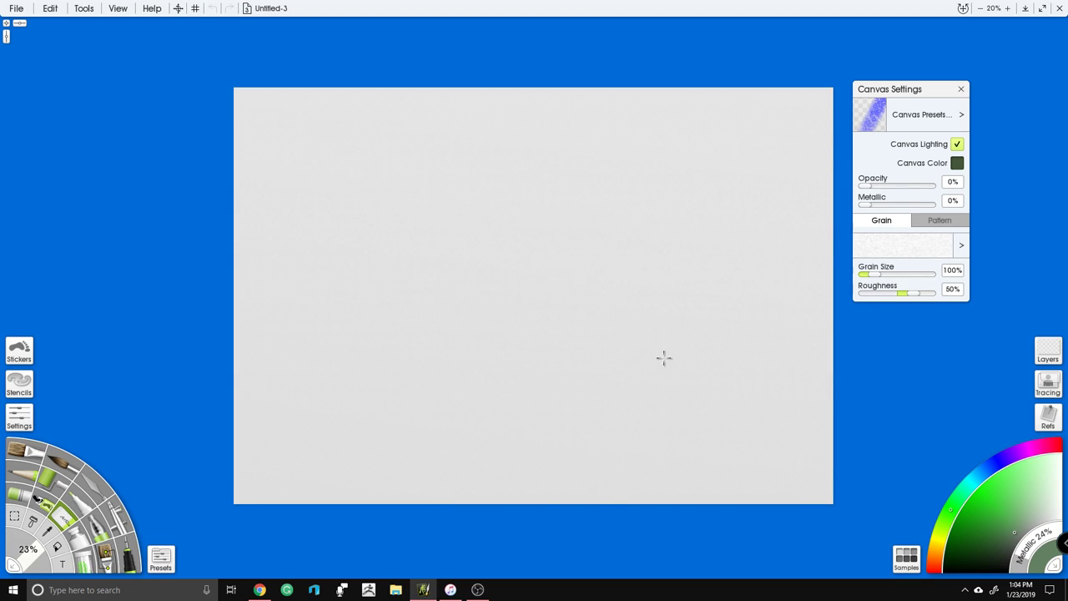
# Step: Scribble thick blue strokes across the middle of the canvas with the inking pen at 100% size
pyautogui.click(126, 549)
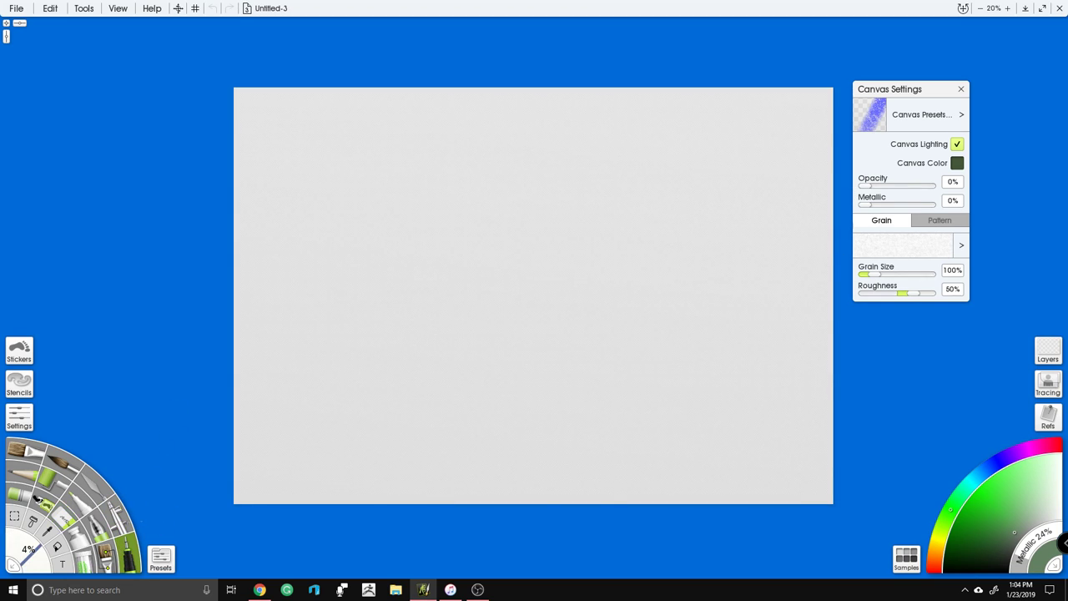
pyautogui.moveTo(361, 336)
pyautogui.mouseDown()
pyautogui.moveTo(431, 306)
pyautogui.moveTo(416, 345)
pyautogui.moveTo(564, 375)
pyautogui.mouseUp()
pyautogui.hotkey('ctrl', 'z')
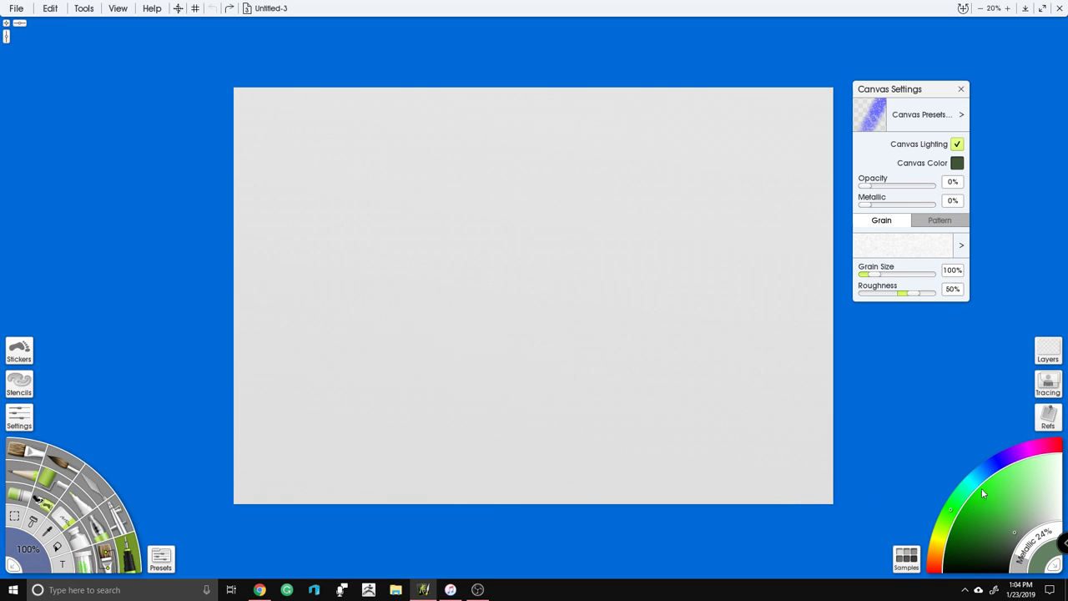
pyautogui.click(988, 477)
pyautogui.moveTo(573, 319)
pyautogui.mouseDown()
pyautogui.moveTo(546, 398)
pyautogui.moveTo(565, 269)
pyautogui.moveTo(393, 266)
pyautogui.moveTo(496, 375)
pyautogui.moveTo(668, 365)
pyautogui.moveTo(643, 248)
pyautogui.moveTo(646, 319)
pyautogui.mouseUp()
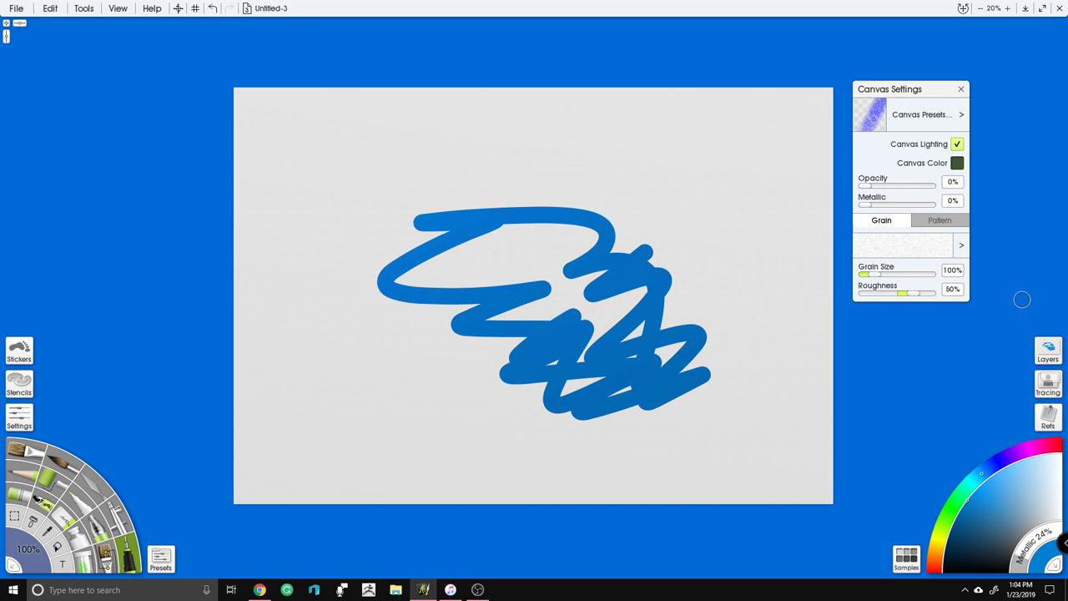
# Step: Lock the transparency of the current layer
pyautogui.rightClick(1048, 353)
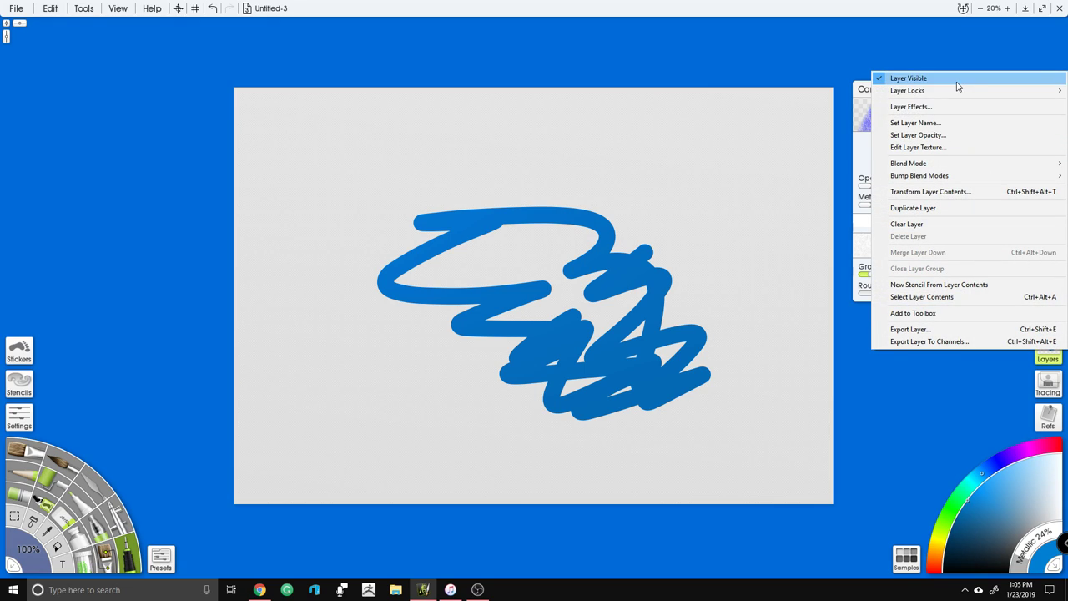
pyautogui.moveTo(960, 91)
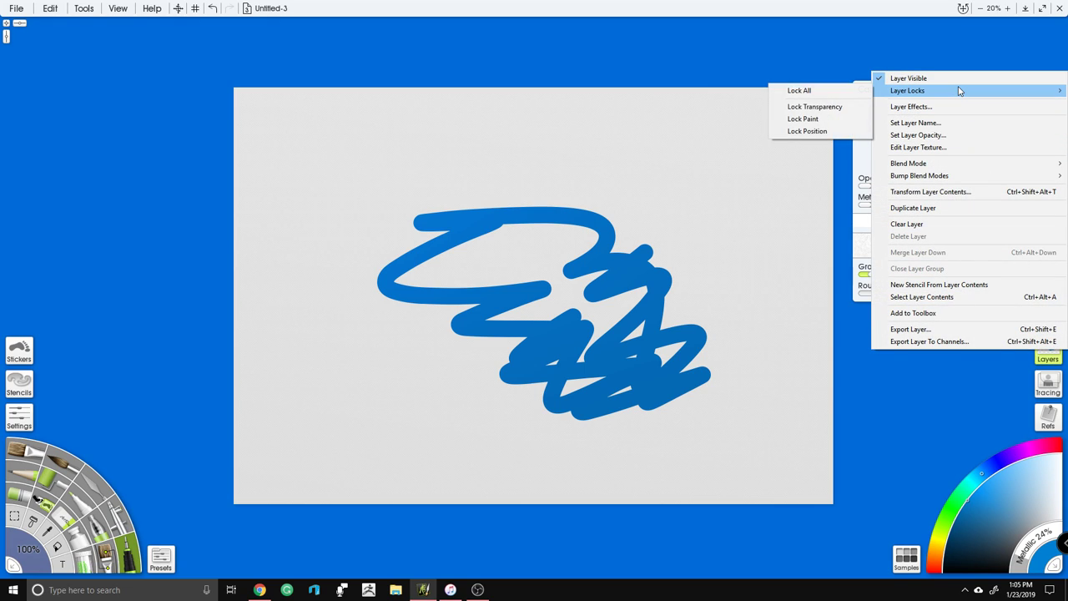
pyautogui.click(805, 107)
# Step: Try the Eraser in zigzags across the blue scribble, and undo both the erasing and the scribble
pyautogui.click(67, 517)
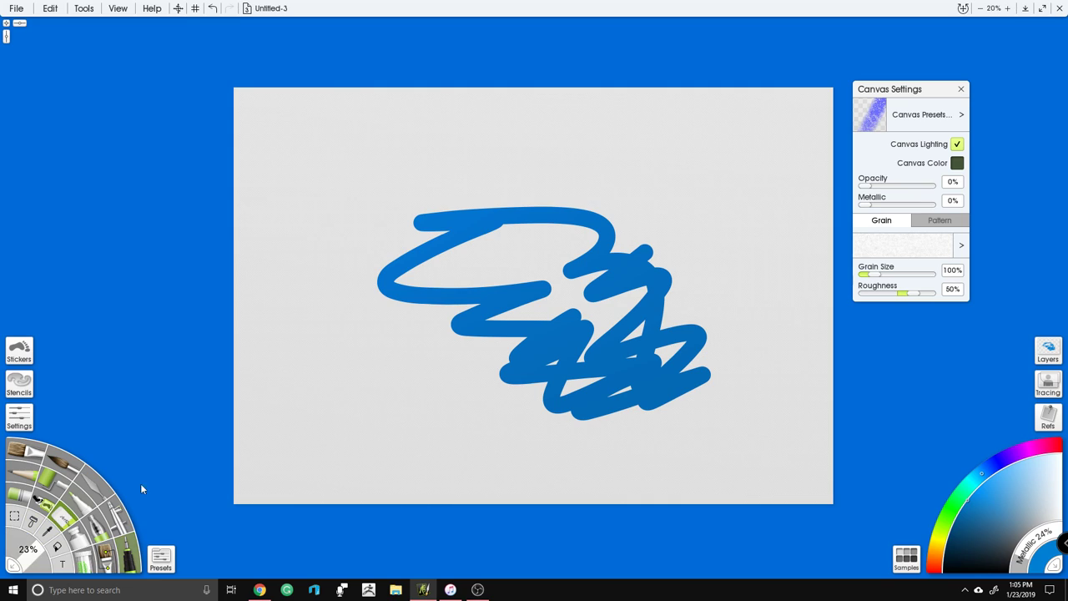
pyautogui.moveTo(426, 284)
pyautogui.mouseDown()
pyautogui.moveTo(506, 298)
pyautogui.moveTo(471, 320)
pyautogui.moveTo(515, 340)
pyautogui.moveTo(486, 377)
pyautogui.moveTo(535, 400)
pyautogui.moveTo(607, 389)
pyautogui.moveTo(620, 420)
pyautogui.moveTo(528, 379)
pyautogui.mouseUp()
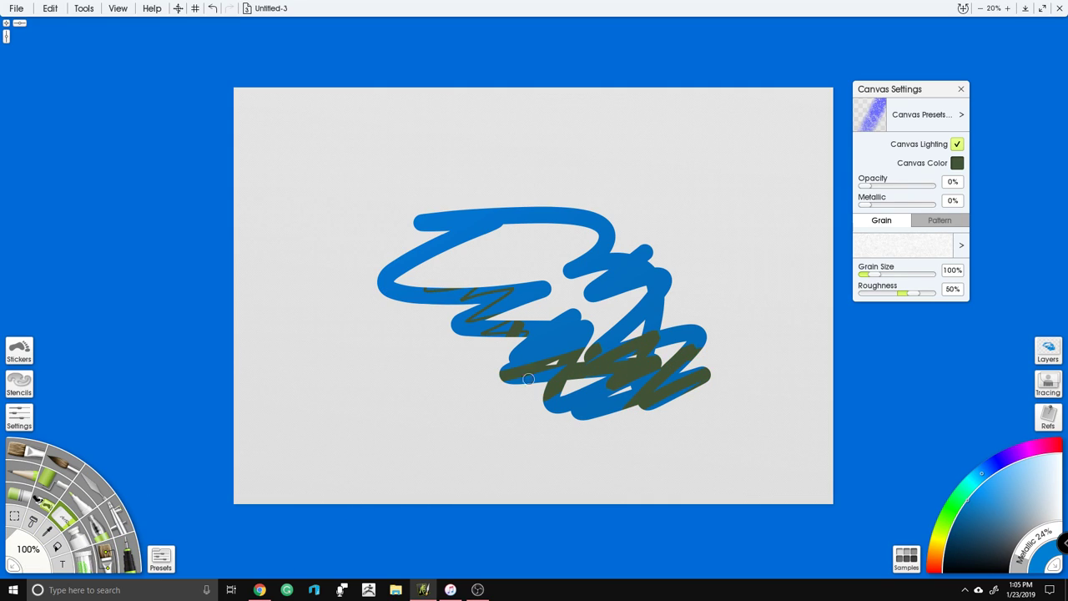
pyautogui.hotkey('ctrl', 'z')
pyautogui.hotkey('ctrl', 'z')
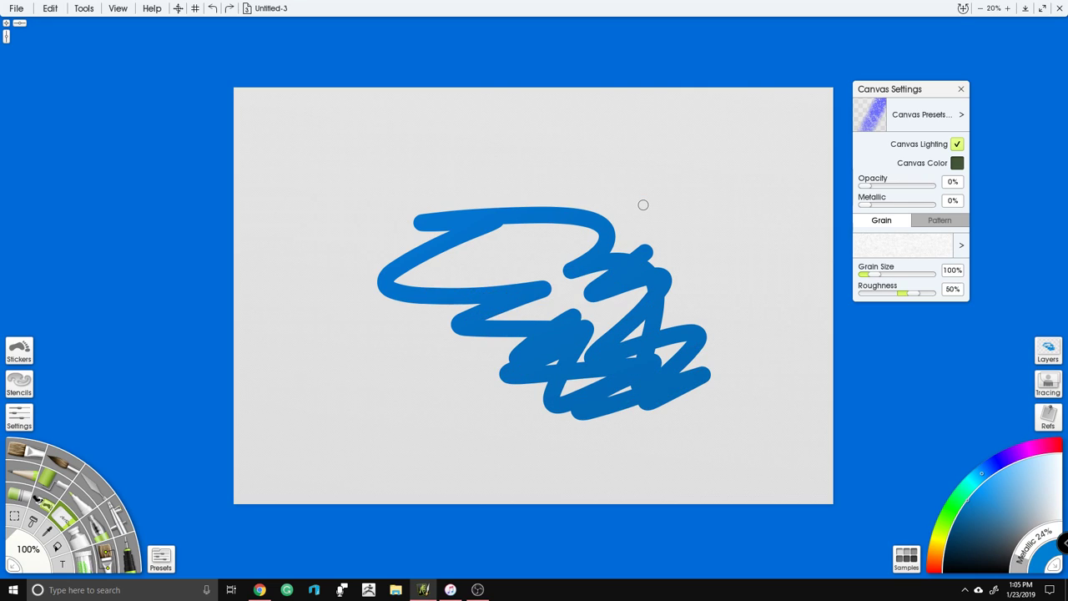
pyautogui.hotkey('ctrl', 'z')
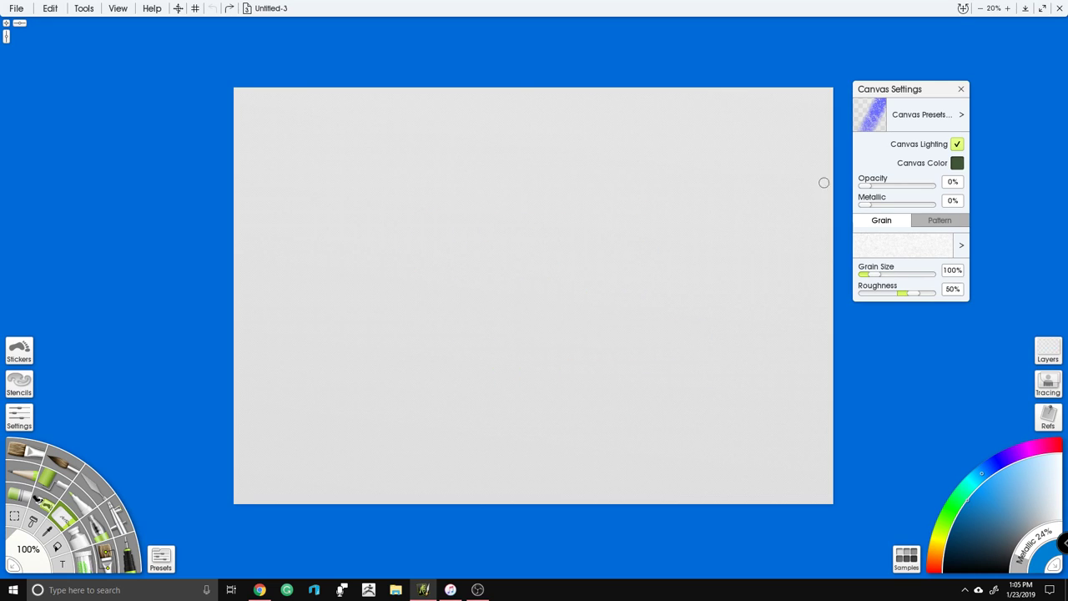
# Step: Show the Layers panel, park it in the corner of the workspace, and clear the canvas settings from view
pyautogui.click(1050, 349)
pyautogui.moveTo(1005, 150); pyautogui.dragTo(1018, 31)
pyautogui.moveTo(957, 108); pyautogui.dragTo(890, 90)
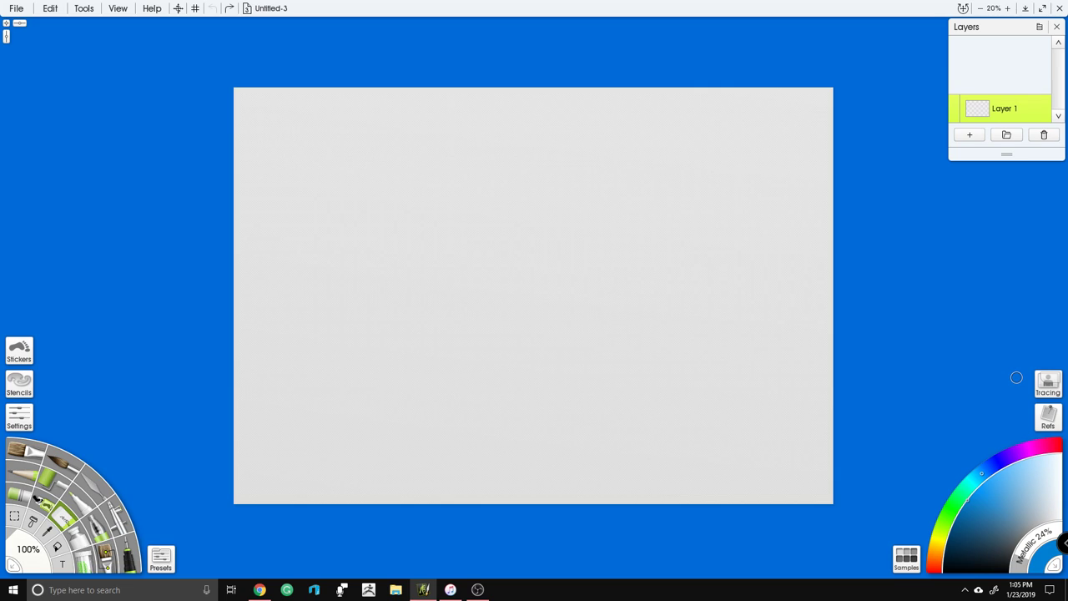
# Step: Add the Beach landscape samples from the collection to the Samples panel, and store the current blue as an extra sample
pyautogui.click(906, 558)
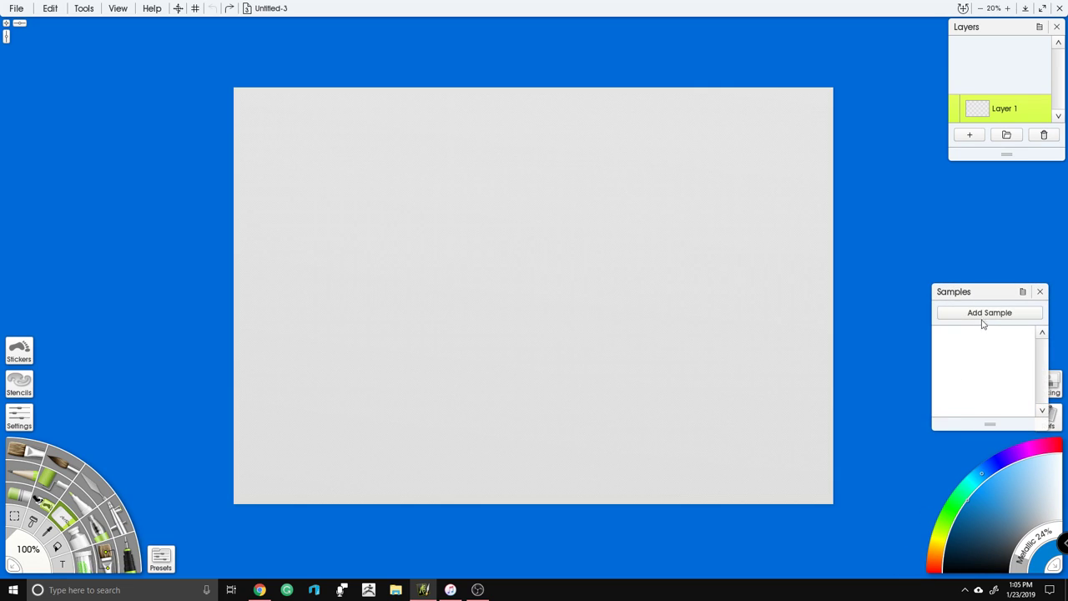
pyautogui.click(1024, 292)
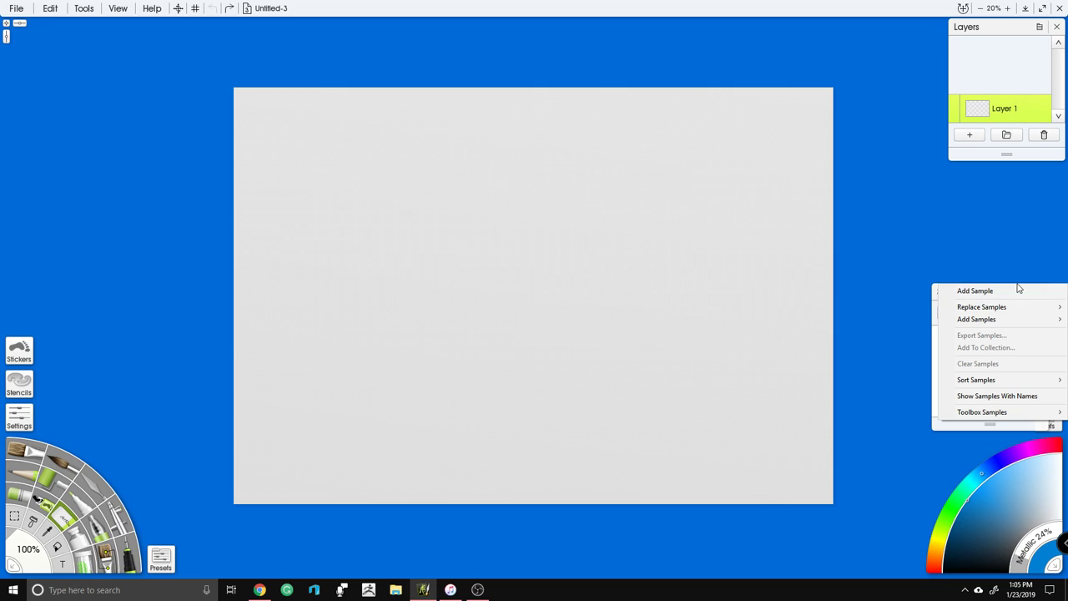
pyautogui.click(1022, 291)
pyautogui.click(1021, 292)
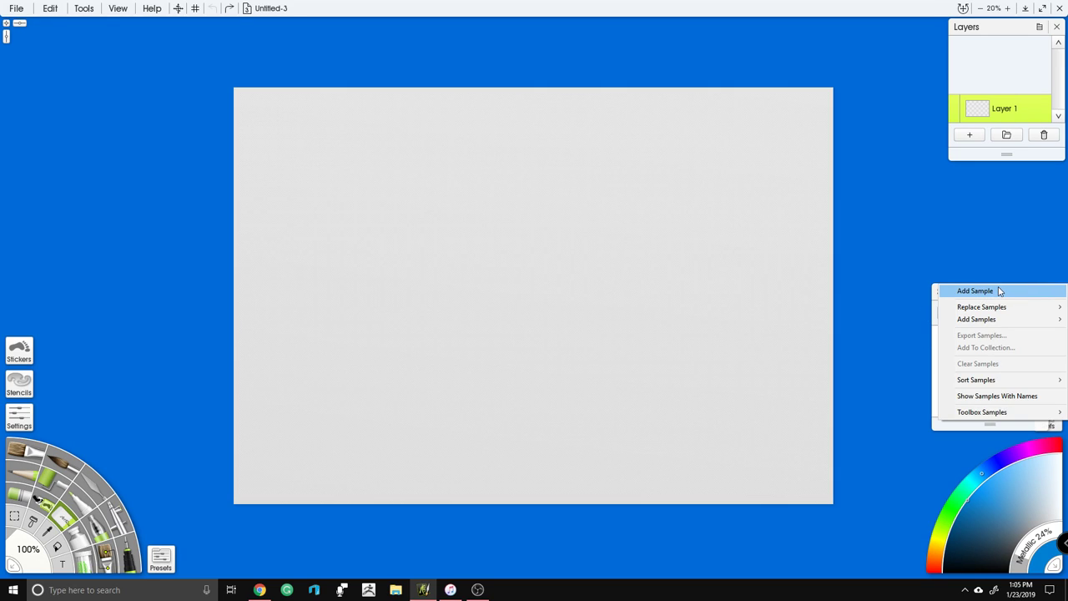
pyautogui.moveTo(1002, 323)
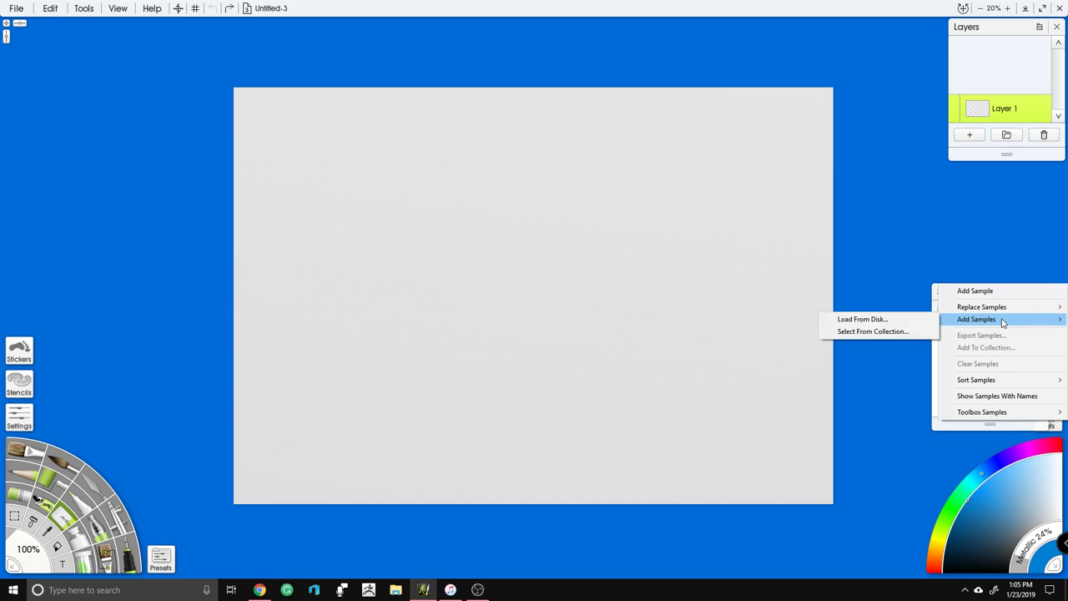
pyautogui.click(900, 332)
pyautogui.click(587, 258)
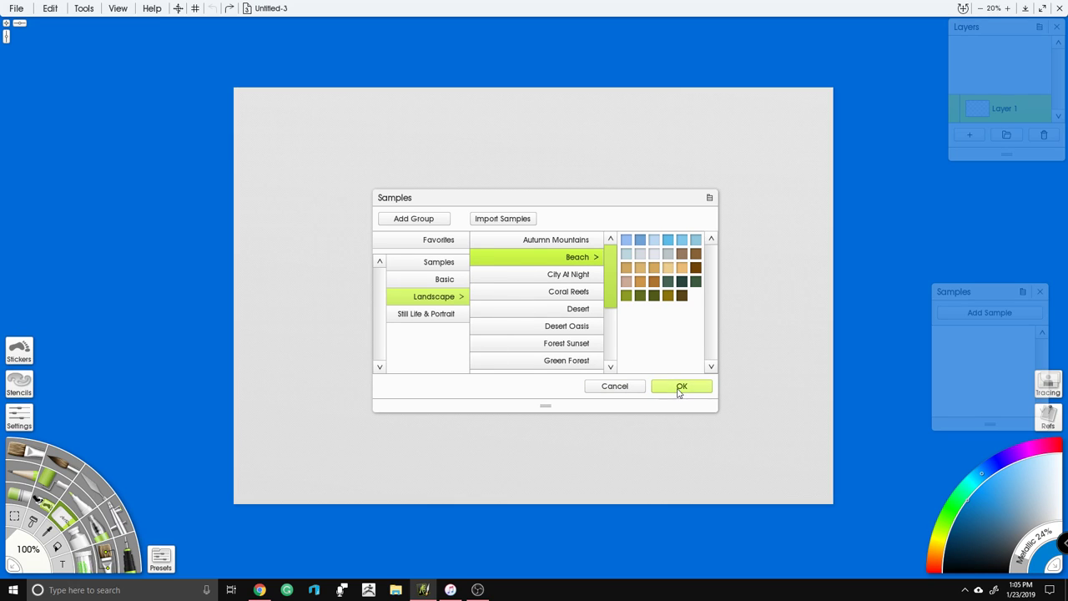
pyautogui.click(677, 388)
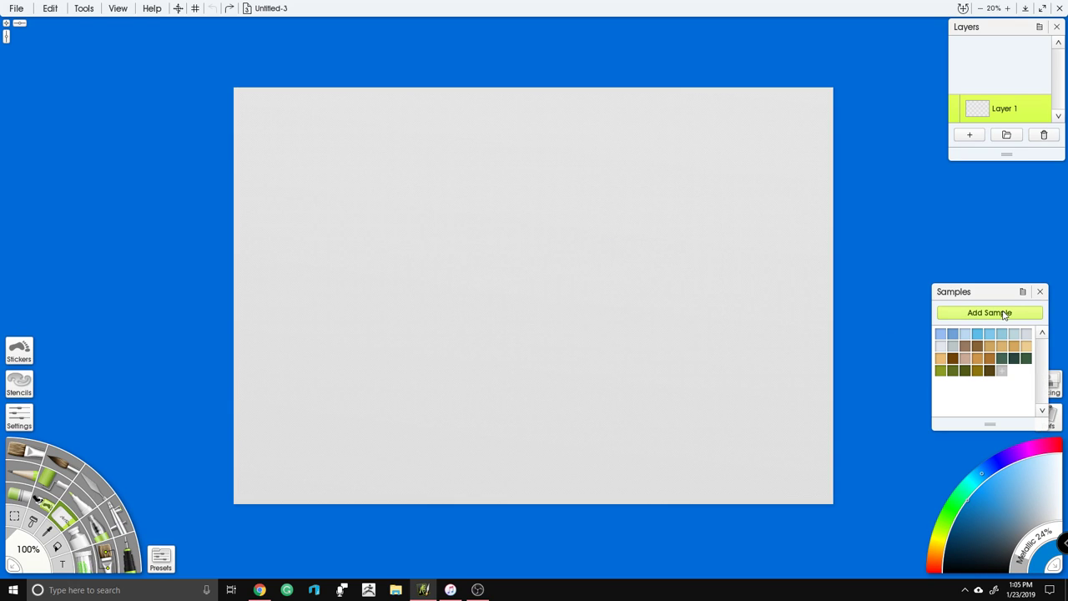
pyautogui.click(1005, 315)
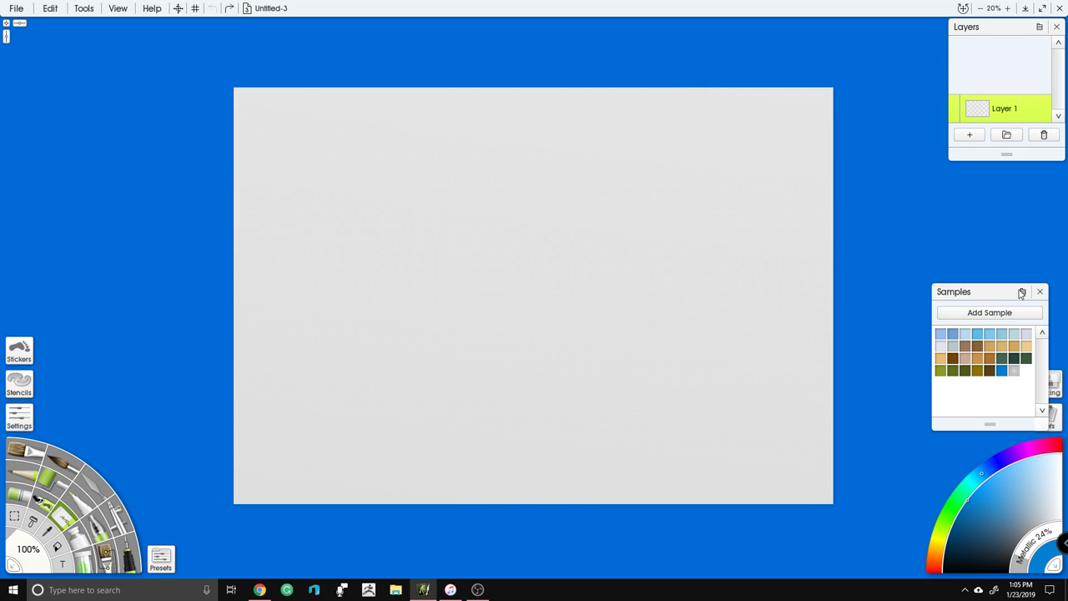
# Step: Browse the Landscape sample collections and add the Desert Oasis set to the existing colour samples
pyautogui.click(1022, 292)
pyautogui.moveTo(1016, 319)
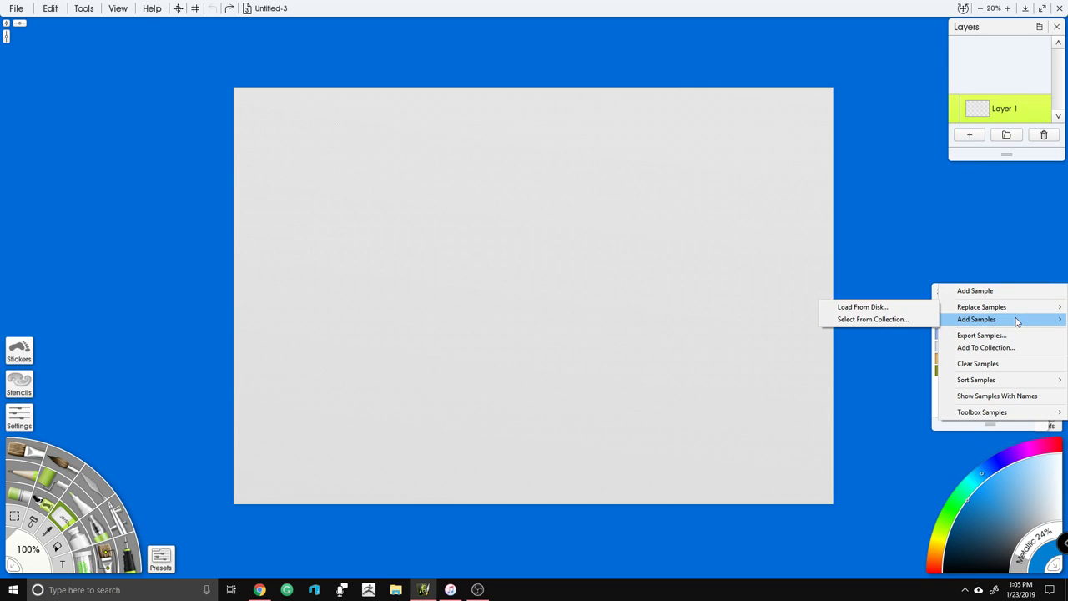
pyautogui.click(895, 331)
pyautogui.scroll(-2, 525, 309)
pyautogui.click(557, 305)
pyautogui.click(567, 326)
pyautogui.click(571, 287)
pyautogui.click(569, 336)
pyautogui.click(569, 303)
pyautogui.click(570, 285)
pyautogui.click(574, 268)
pyautogui.click(569, 254)
pyautogui.click(569, 284)
pyautogui.click(570, 271)
pyautogui.scroll(-2, 565, 319)
pyautogui.click(559, 349)
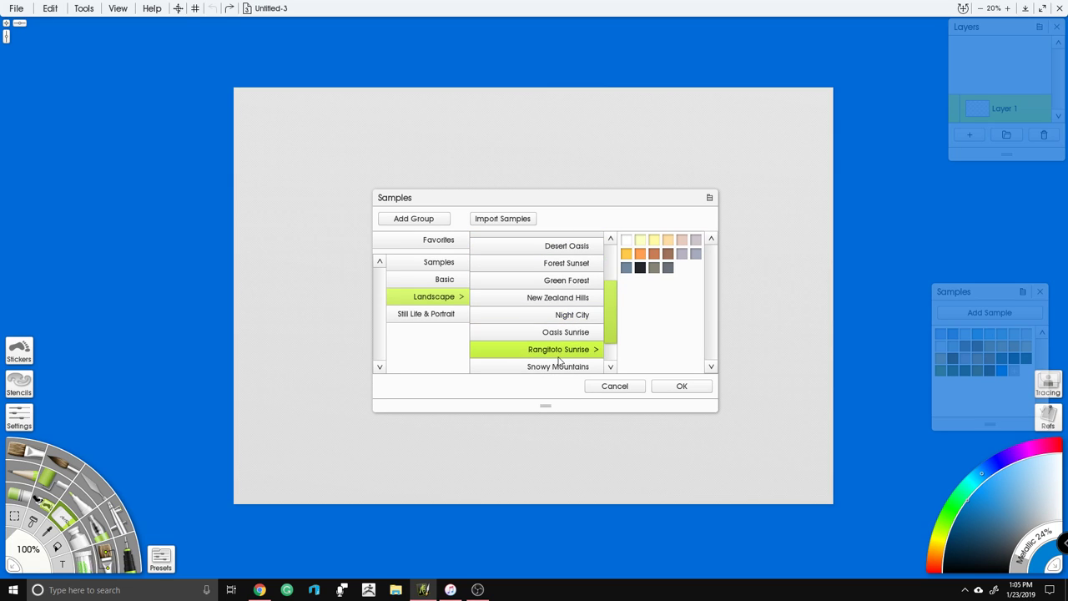
pyautogui.scroll(-2, 563, 359)
pyautogui.click(563, 365)
pyautogui.click(564, 347)
pyautogui.click(571, 313)
pyautogui.scroll(3, 573, 292)
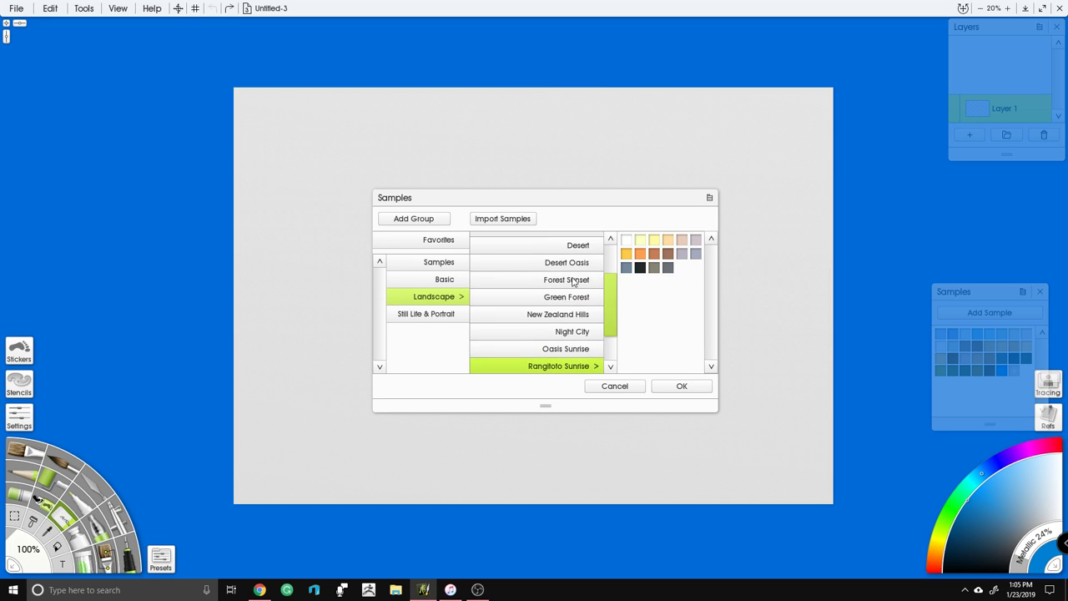
pyautogui.click(581, 265)
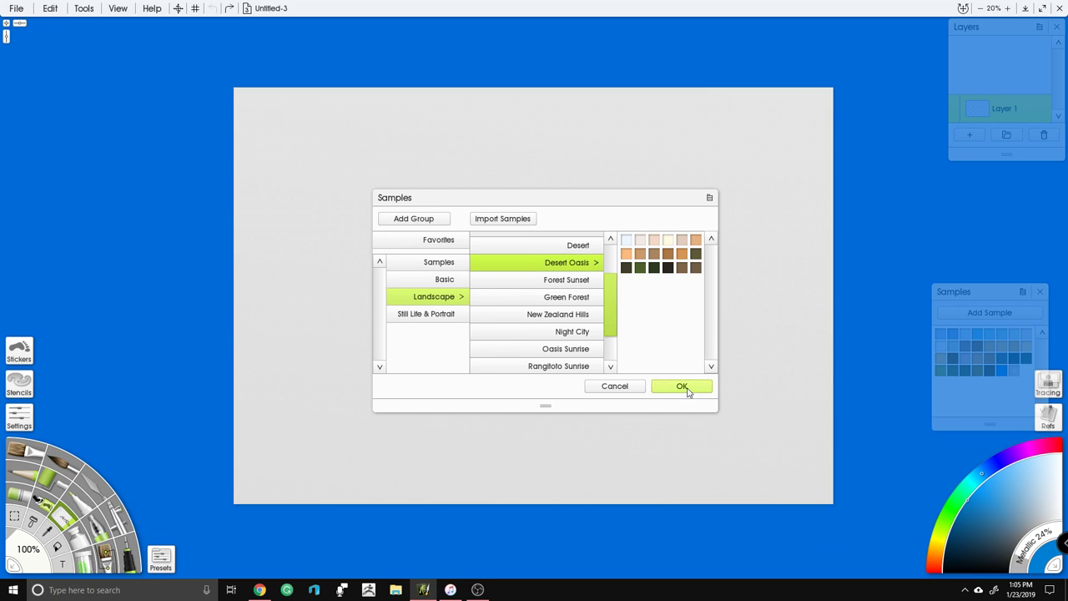
pyautogui.click(685, 387)
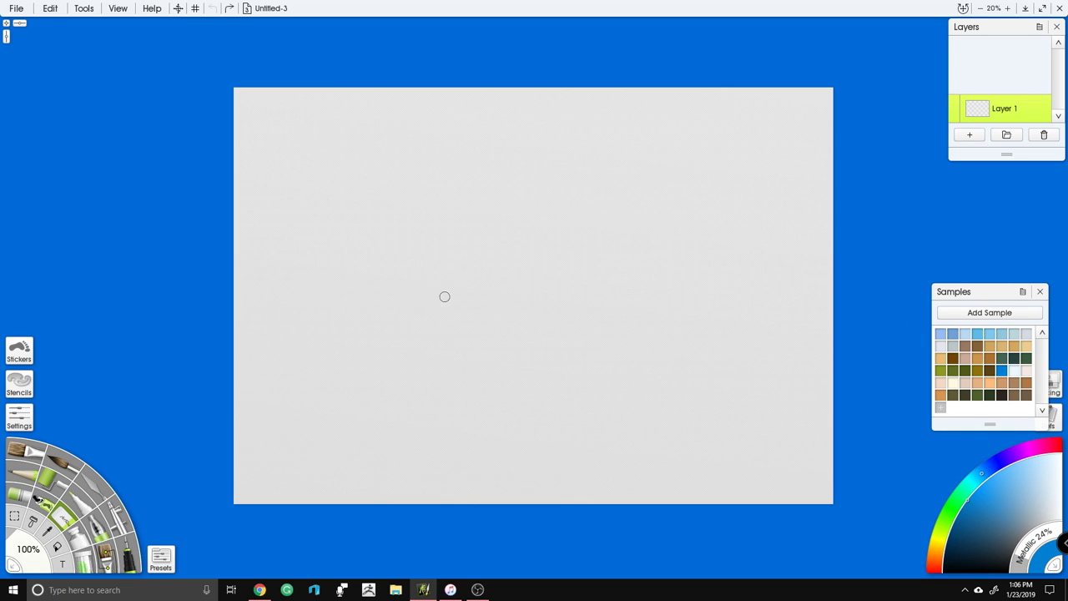
# Step: Review the painting's pixel dimensions and print resolution in Resize Painting, and accept the existing values
pyautogui.click(48, 8)
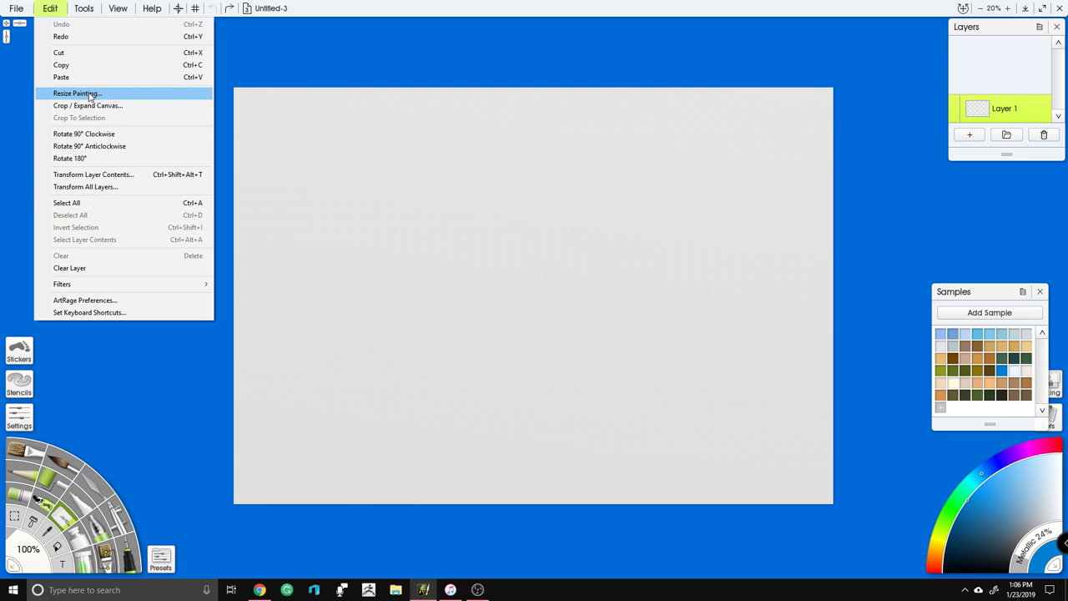
pyautogui.click(89, 96)
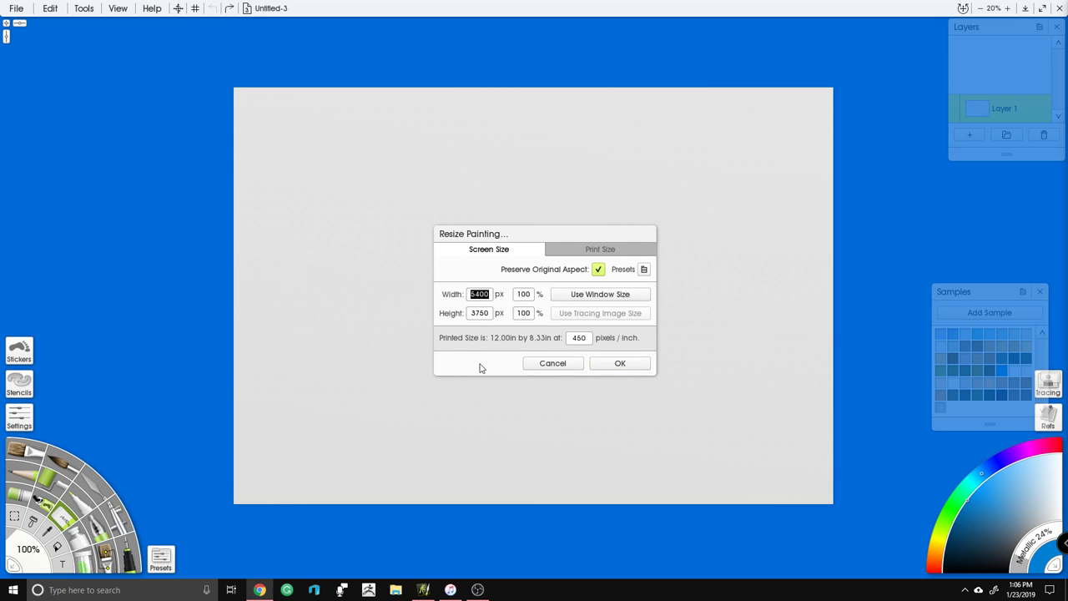
pyautogui.click(618, 365)
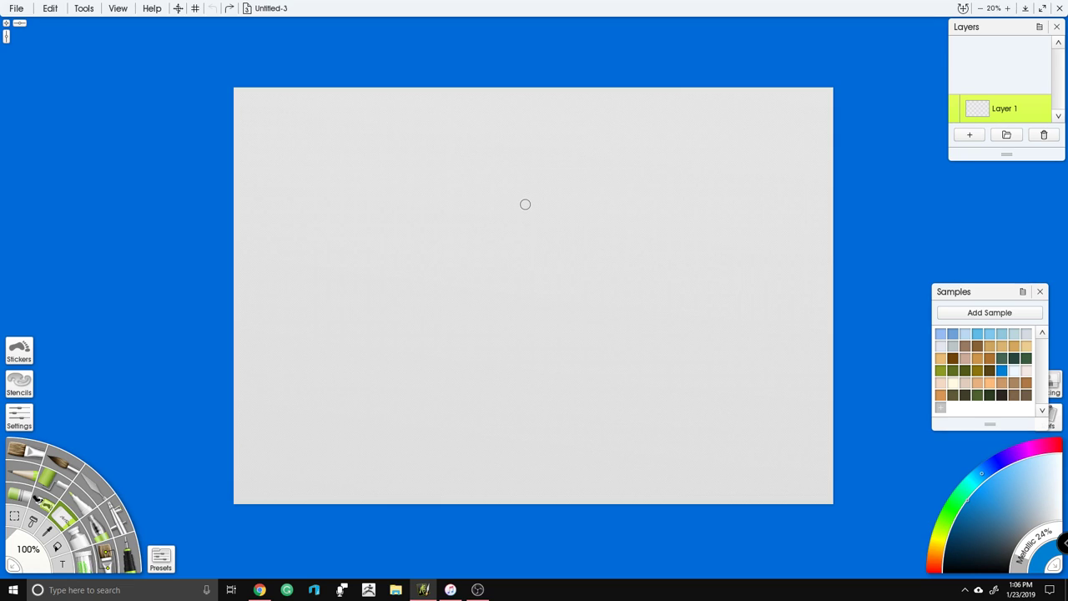
# Step: Select the Ink Pen, browse its presets, and choose the Technical Pen preset
pyautogui.click(131, 556)
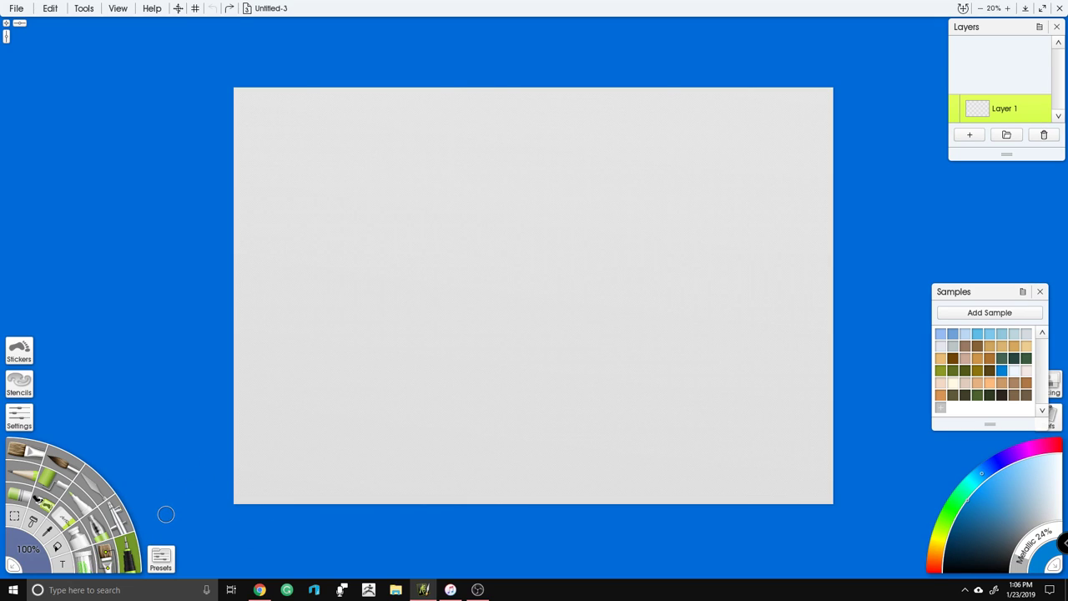
pyautogui.click(162, 559)
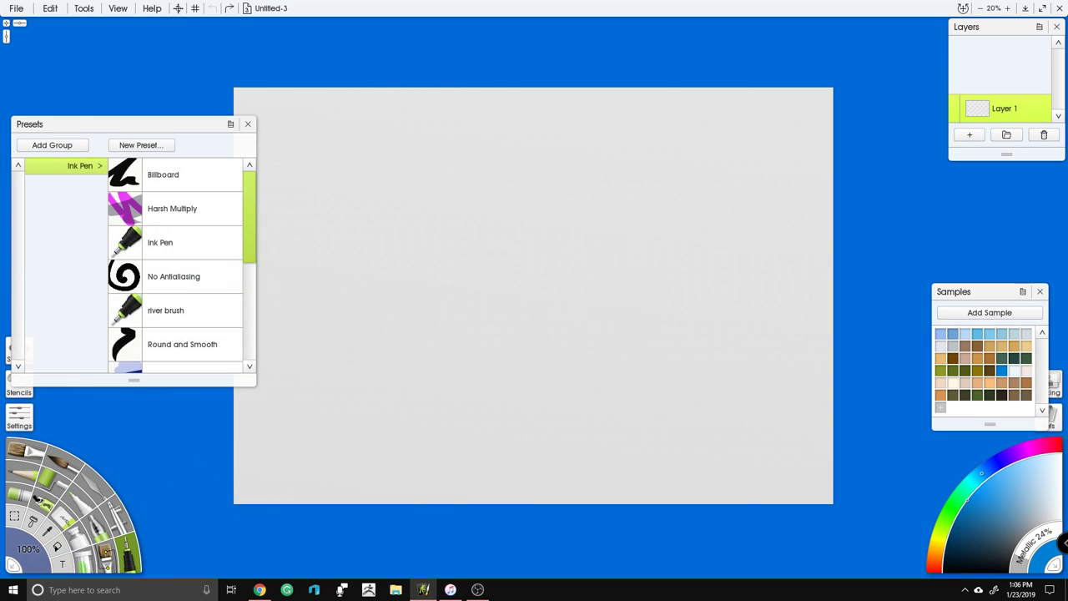
pyautogui.scroll(-6, 251, 211)
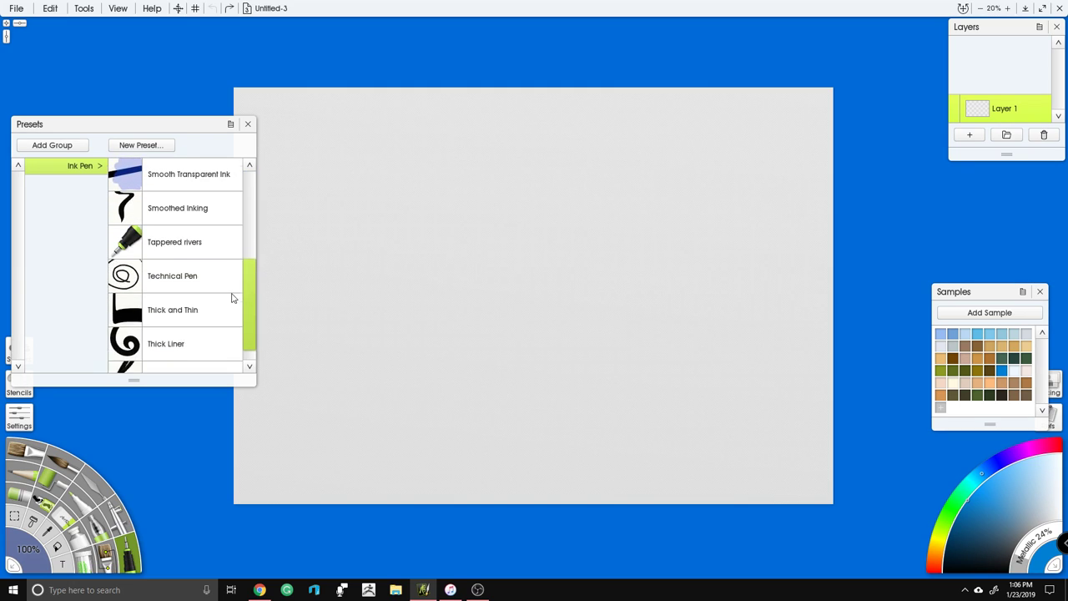
pyautogui.scroll(8, 231, 298)
pyautogui.click(199, 242)
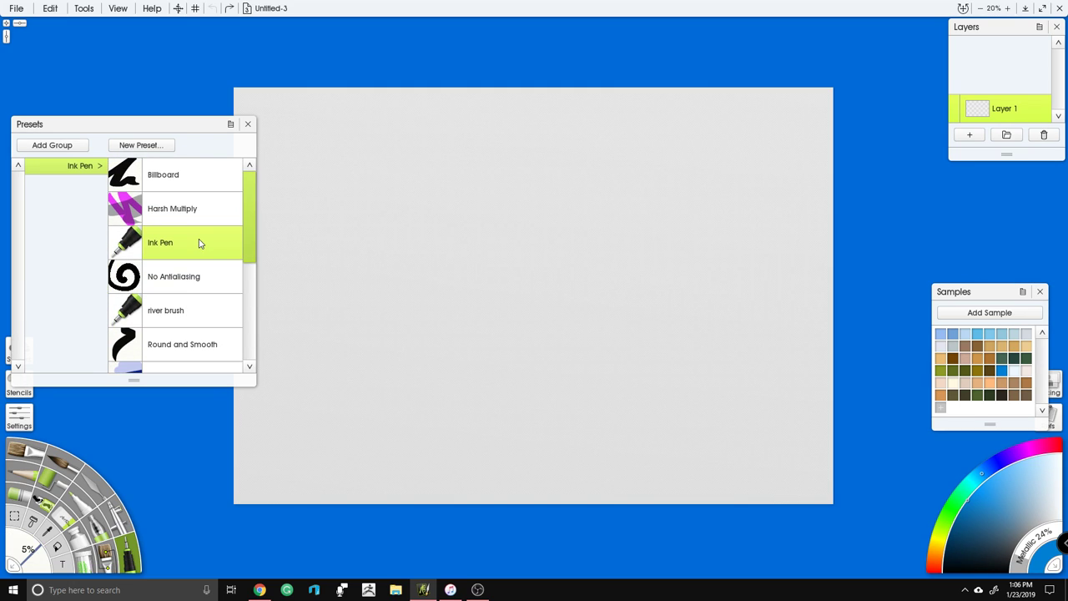
pyautogui.scroll(-5, 214, 313)
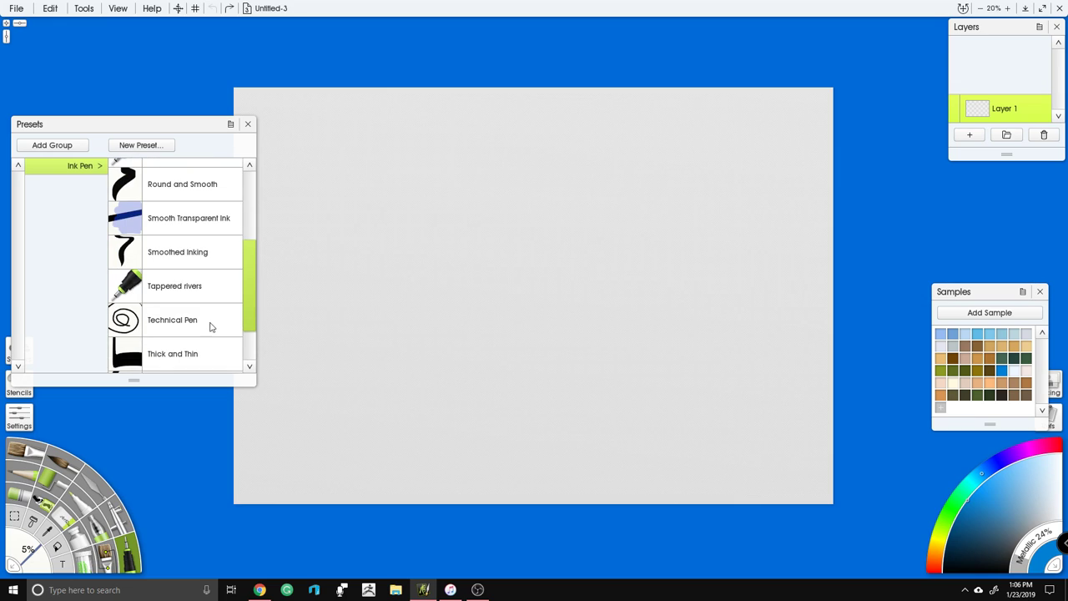
pyautogui.click(219, 326)
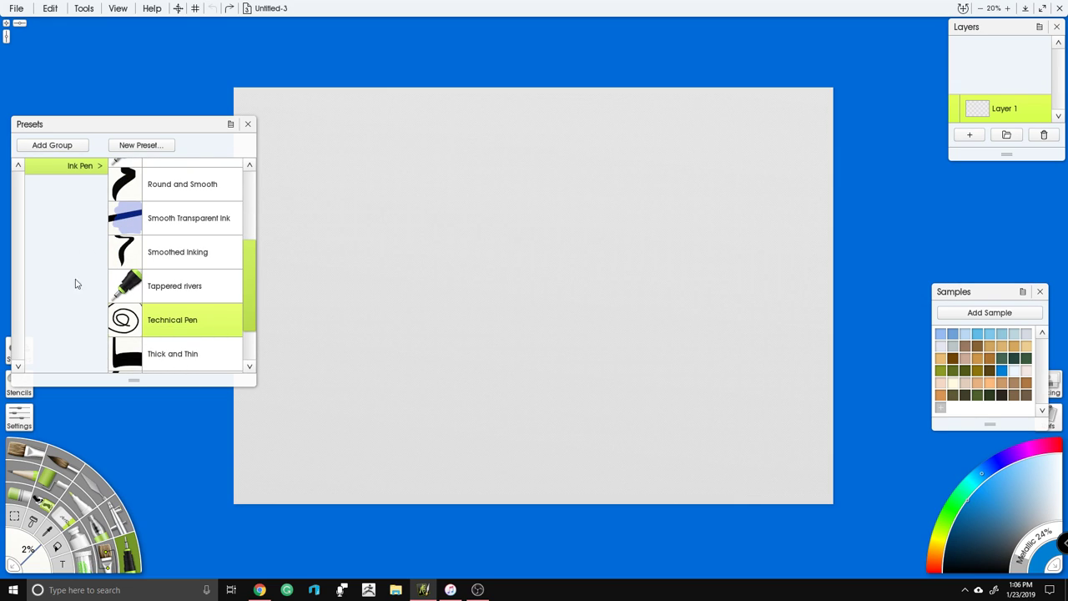
# Step: Move the Presets panel clear of the tool settings, turn off Antialias Edge and set the Taper Bias to 0%
pyautogui.moveTo(177, 129); pyautogui.dragTo(298, 340)
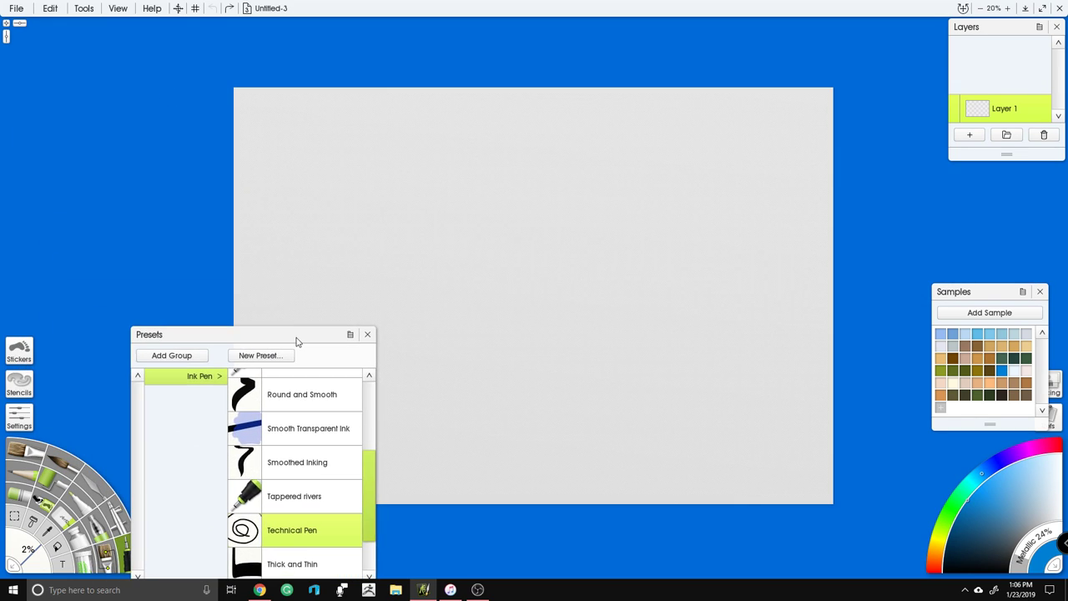
pyautogui.click(19, 420)
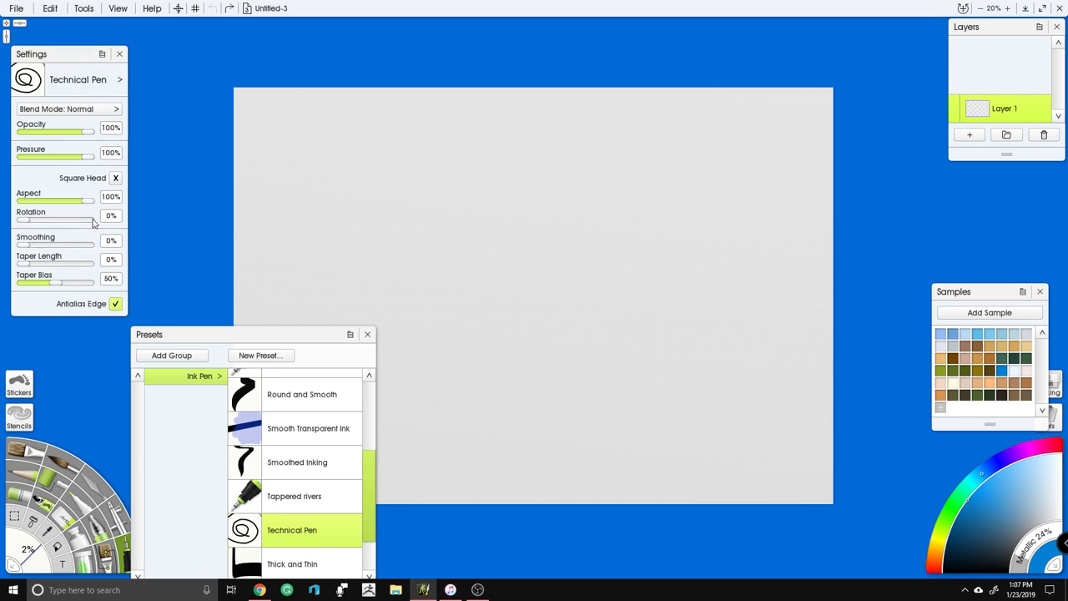
pyautogui.click(116, 304)
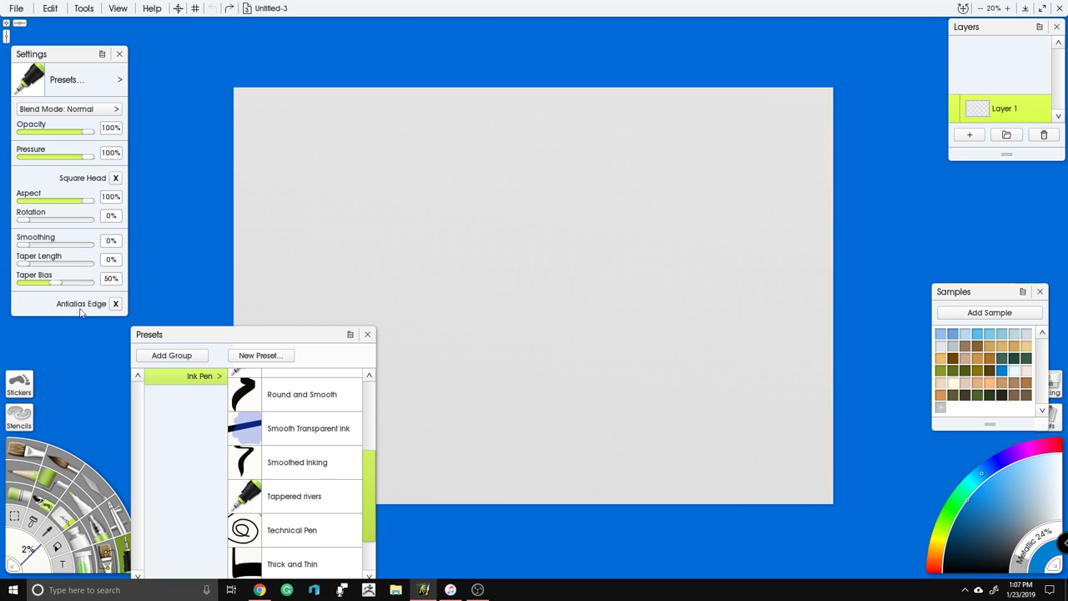
pyautogui.scroll(-4, 61, 243)
pyautogui.scroll(6, 61, 242)
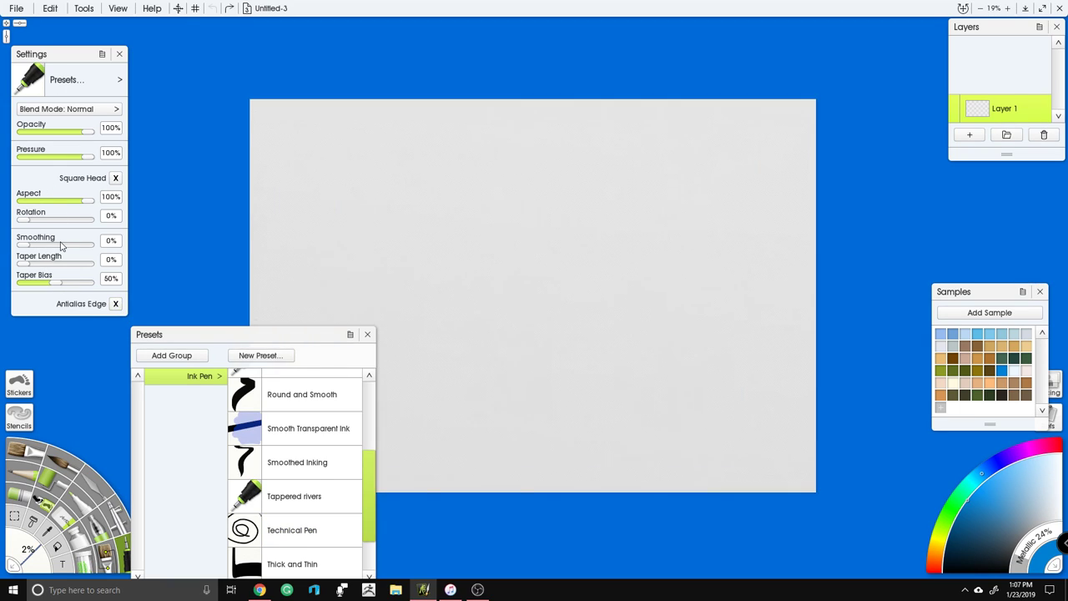
pyautogui.scroll(-1, 66, 227)
pyautogui.moveTo(52, 283); pyautogui.dragTo(21, 284)
# Step: Draw a thin 2-shaped line on the canvas, and draw a thicker stroke across it with the tool size at 10%
pyautogui.moveTo(361, 212)
pyautogui.mouseDown()
pyautogui.moveTo(469, 248)
pyautogui.moveTo(481, 311)
pyautogui.mouseUp()
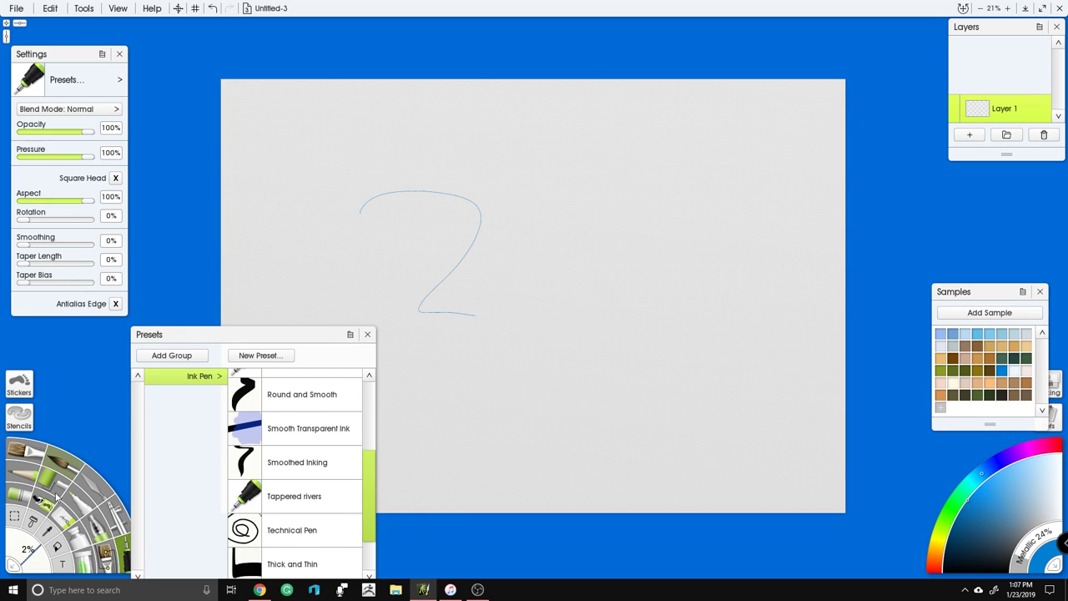
pyautogui.click(29, 551)
pyautogui.write('1')
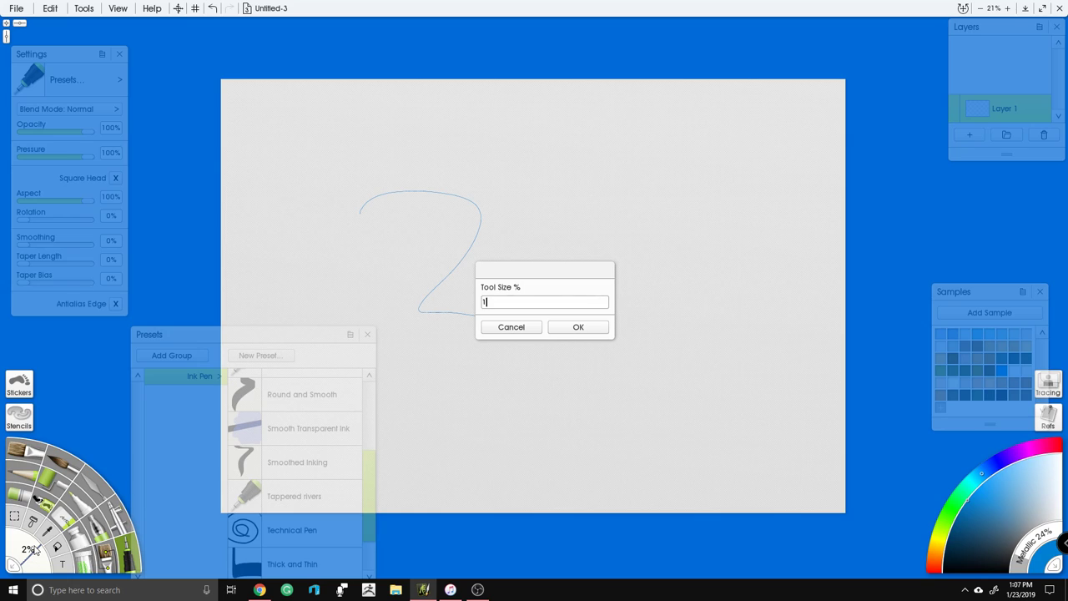
pyautogui.write('0')
pyautogui.press('Return')
pyautogui.moveTo(407, 283); pyautogui.dragTo(556, 281)
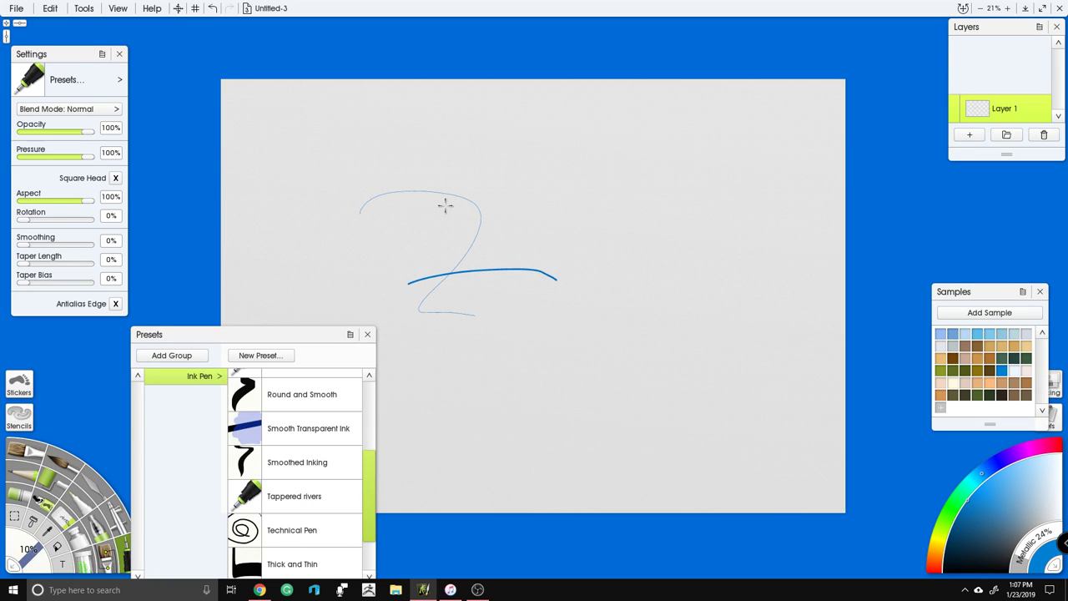
# Step: Undo both test strokes to clear the canvas
pyautogui.press('super')
pyautogui.click(594, 263)
pyautogui.hotkey('ctrl', 'z')
pyautogui.hotkey('ctrl', 'z')
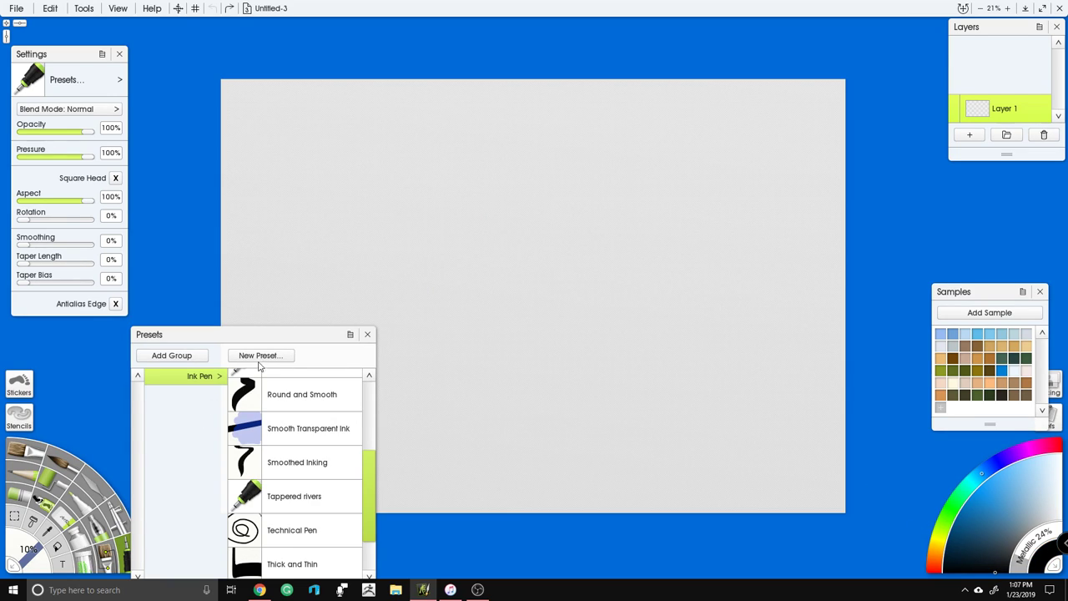
# Step: Switch to the Palette Knife to show its presets and settings, and move the Presets panel off the tool picker
pyautogui.moveTo(263, 336); pyautogui.dragTo(83, 311)
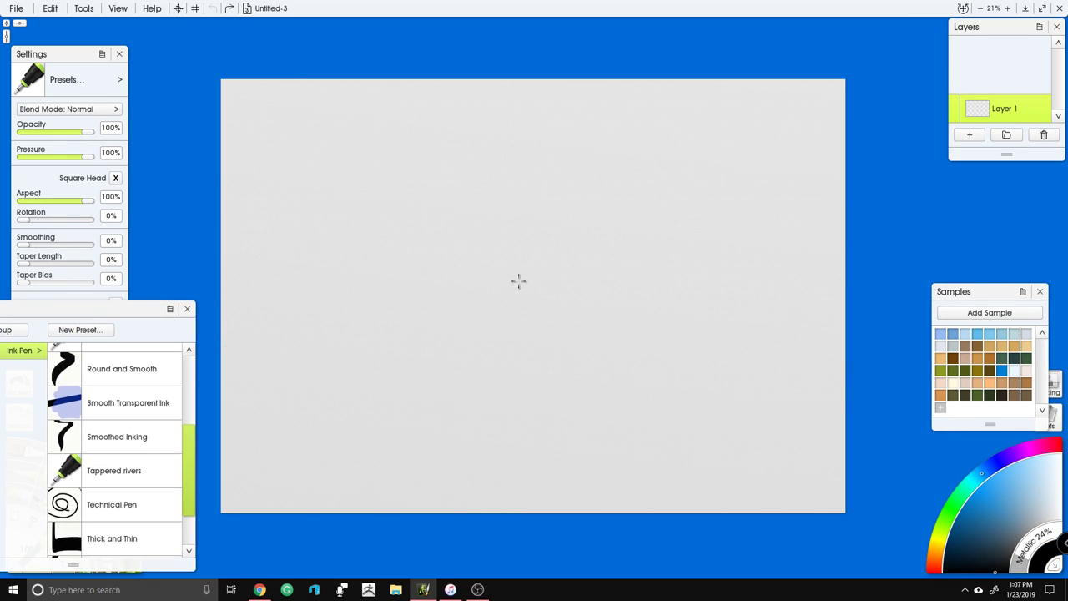
pyautogui.scroll(-2, 651, 286)
pyautogui.scroll(4, 618, 262)
pyautogui.scroll(-2, 509, 227)
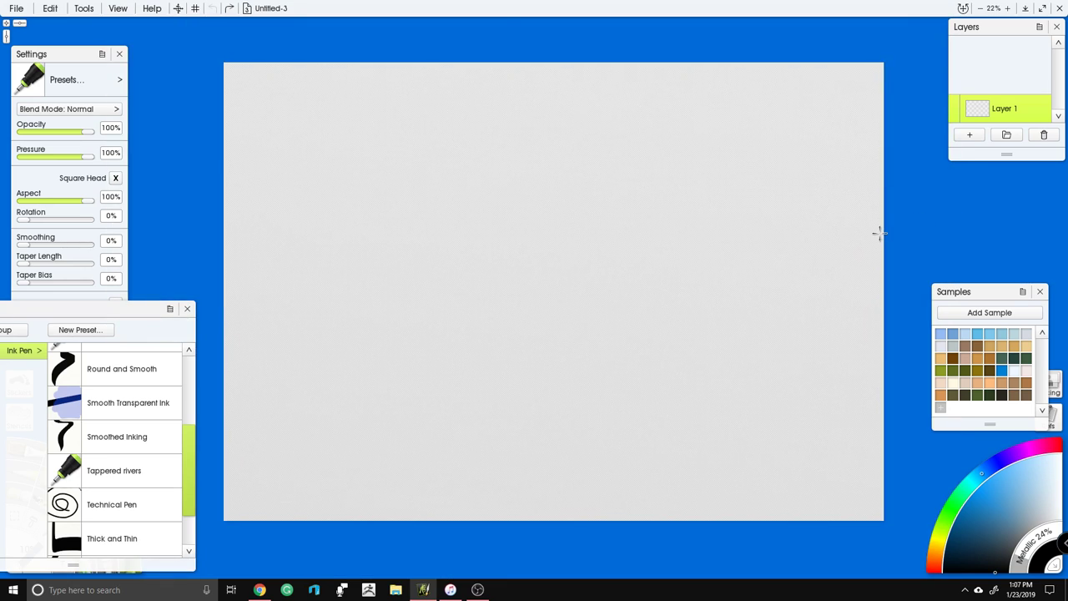
pyautogui.press('k')
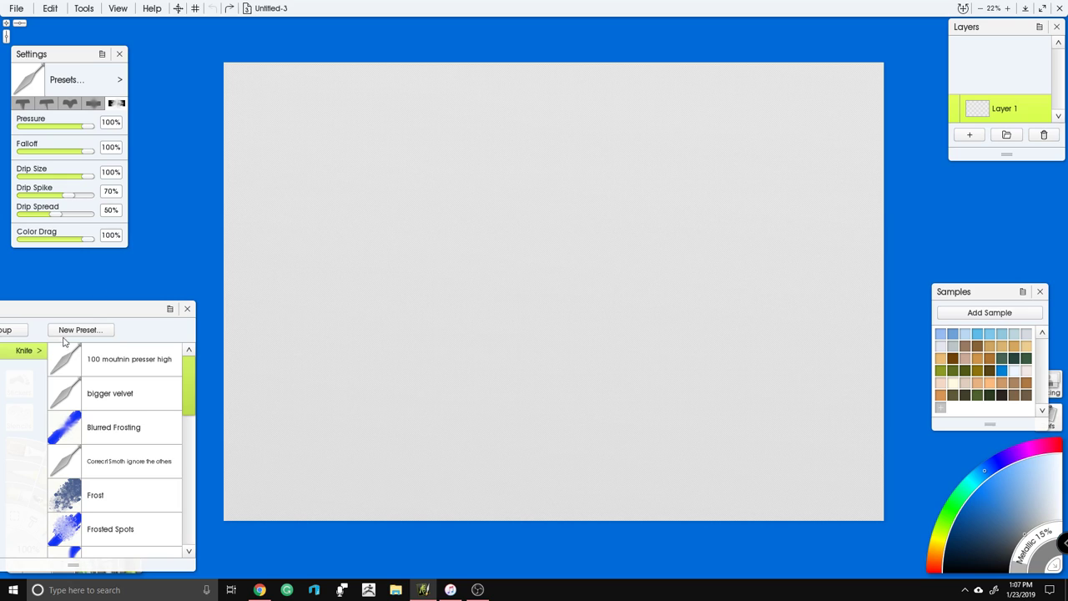
pyautogui.moveTo(116, 308); pyautogui.dragTo(156, 85)
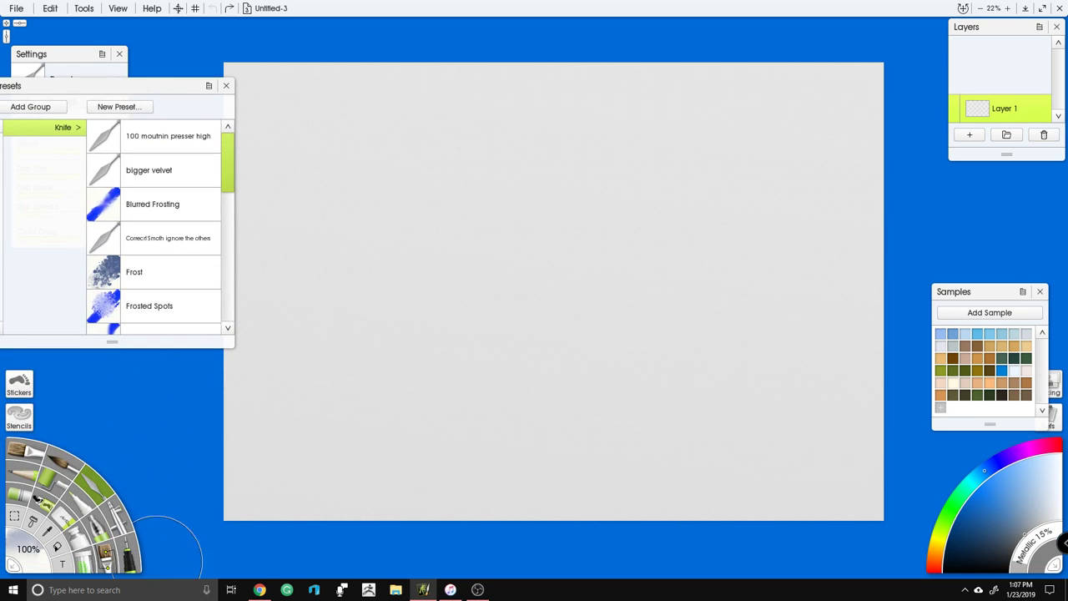
# Step: Switch back to the Ink Pen, shift the Presets panel further aside, and place a small dot near the canvas centre
pyautogui.click(131, 561)
pyautogui.moveTo(168, 87); pyautogui.dragTo(141, 87)
pyautogui.click(445, 310)
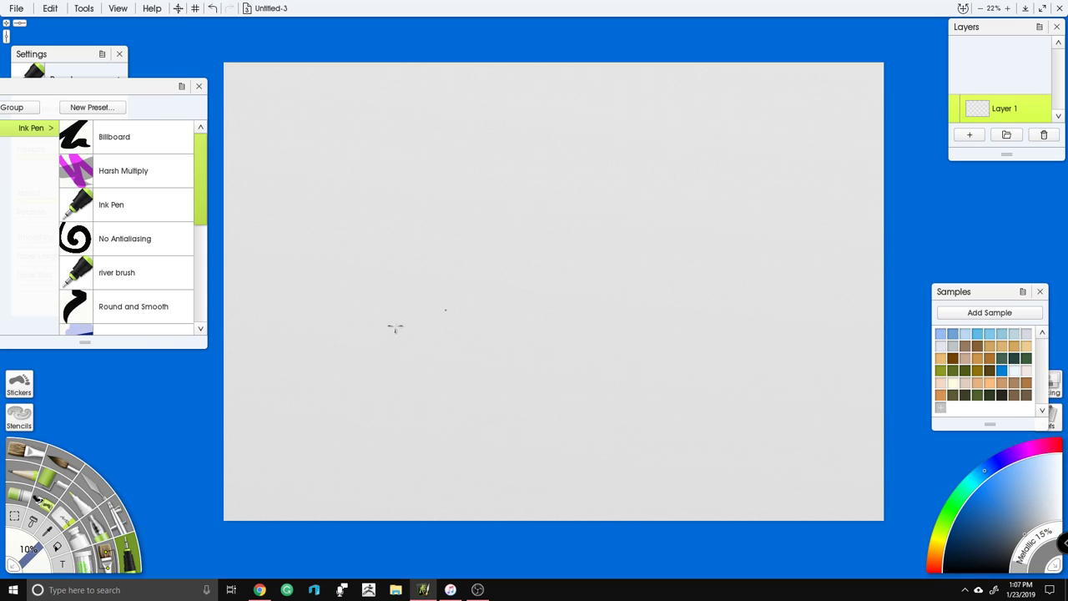
# Step: Set the colour to black and draw a closed jagged continent coastline with a smaller region attached at its lower-left edge
pyautogui.moveTo(974, 551); pyautogui.dragTo(943, 573)
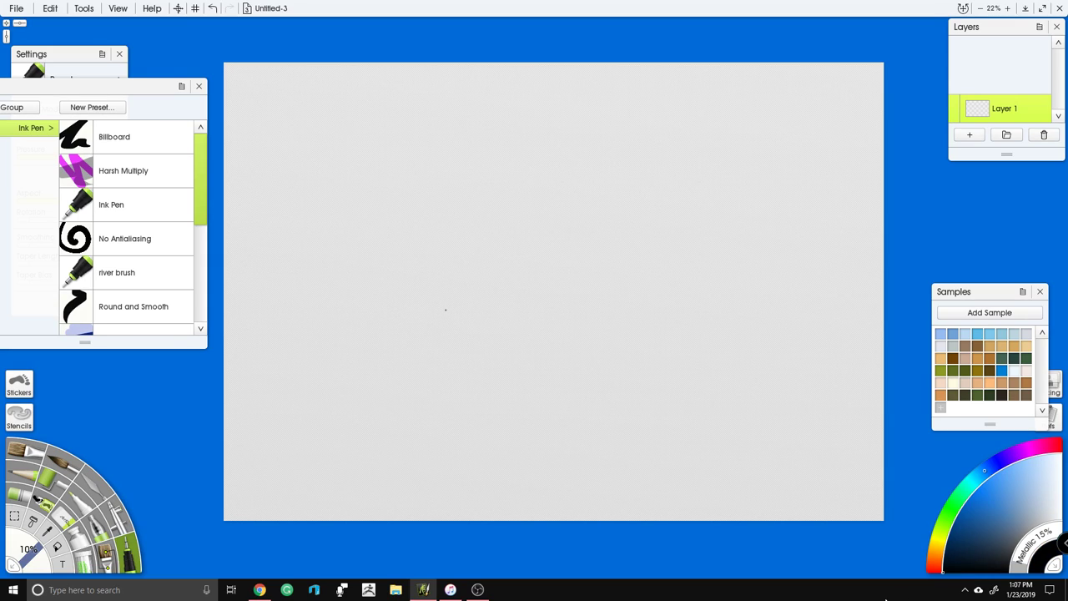
pyautogui.moveTo(447, 309)
pyautogui.mouseDown()
pyautogui.moveTo(404, 367)
pyautogui.moveTo(430, 397)
pyautogui.moveTo(494, 428)
pyautogui.moveTo(534, 437)
pyautogui.moveTo(555, 405)
pyautogui.mouseUp()
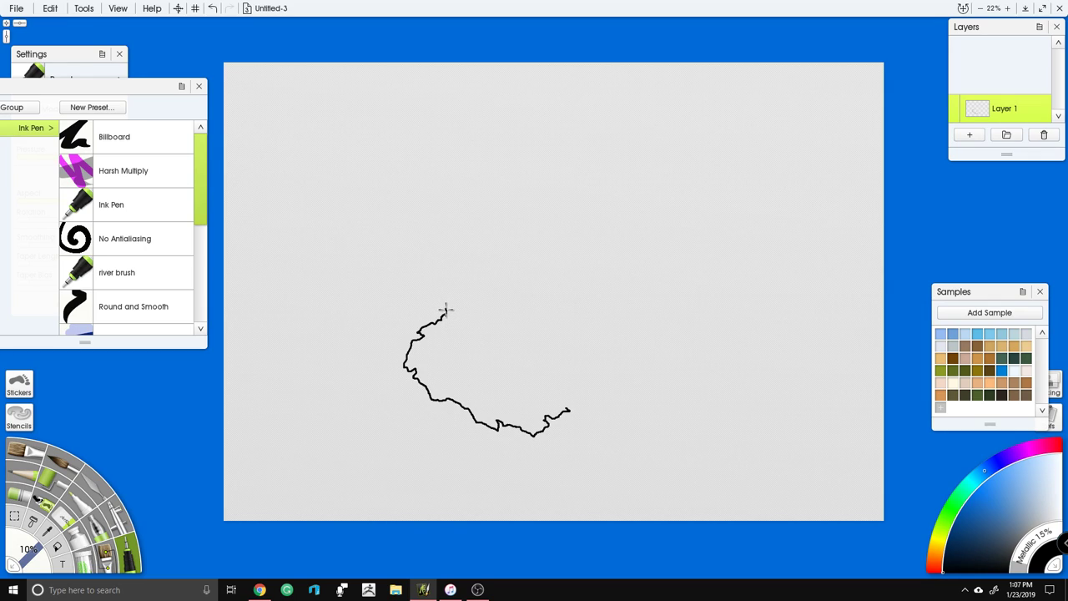
pyautogui.moveTo(446, 311)
pyautogui.mouseDown()
pyautogui.moveTo(456, 237)
pyautogui.moveTo(421, 201)
pyautogui.moveTo(428, 190)
pyautogui.moveTo(408, 164)
pyautogui.moveTo(494, 103)
pyautogui.moveTo(560, 136)
pyautogui.moveTo(590, 120)
pyautogui.moveTo(680, 126)
pyautogui.moveTo(717, 179)
pyautogui.moveTo(774, 186)
pyautogui.moveTo(835, 227)
pyautogui.mouseUp()
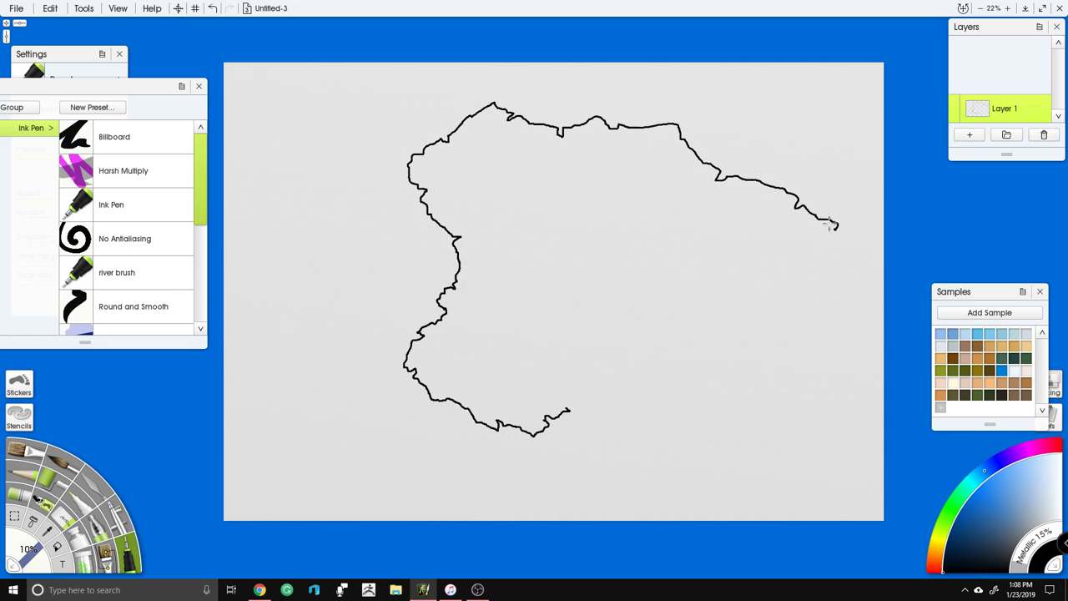
pyautogui.moveTo(562, 409)
pyautogui.mouseDown()
pyautogui.moveTo(583, 364)
pyautogui.moveTo(573, 362)
pyautogui.moveTo(601, 322)
pyautogui.moveTo(651, 356)
pyautogui.moveTo(679, 394)
pyautogui.moveTo(712, 385)
pyautogui.moveTo(710, 398)
pyautogui.moveTo(738, 401)
pyautogui.moveTo(757, 378)
pyautogui.moveTo(734, 360)
pyautogui.moveTo(743, 353)
pyautogui.moveTo(718, 305)
pyautogui.moveTo(736, 283)
pyautogui.moveTo(735, 260)
pyautogui.moveTo(796, 265)
pyautogui.moveTo(832, 240)
pyautogui.mouseUp()
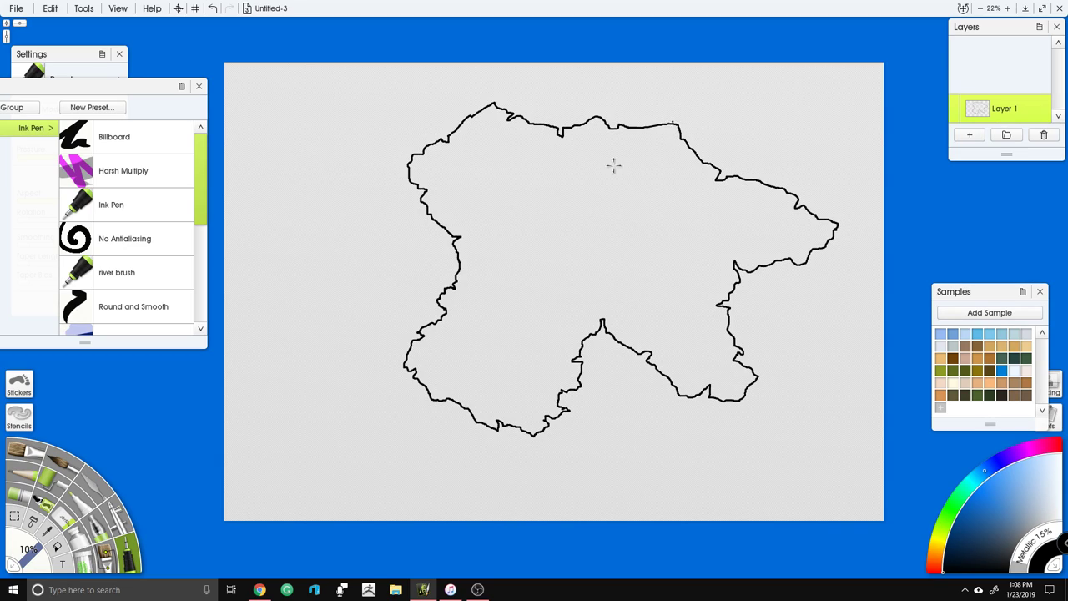
pyautogui.moveTo(404, 361)
pyautogui.mouseDown()
pyautogui.moveTo(379, 374)
pyautogui.moveTo(354, 421)
pyautogui.moveTo(330, 430)
pyautogui.moveTo(313, 461)
pyautogui.moveTo(323, 476)
pyautogui.moveTo(399, 492)
pyautogui.moveTo(457, 476)
pyautogui.moveTo(496, 424)
pyautogui.mouseUp()
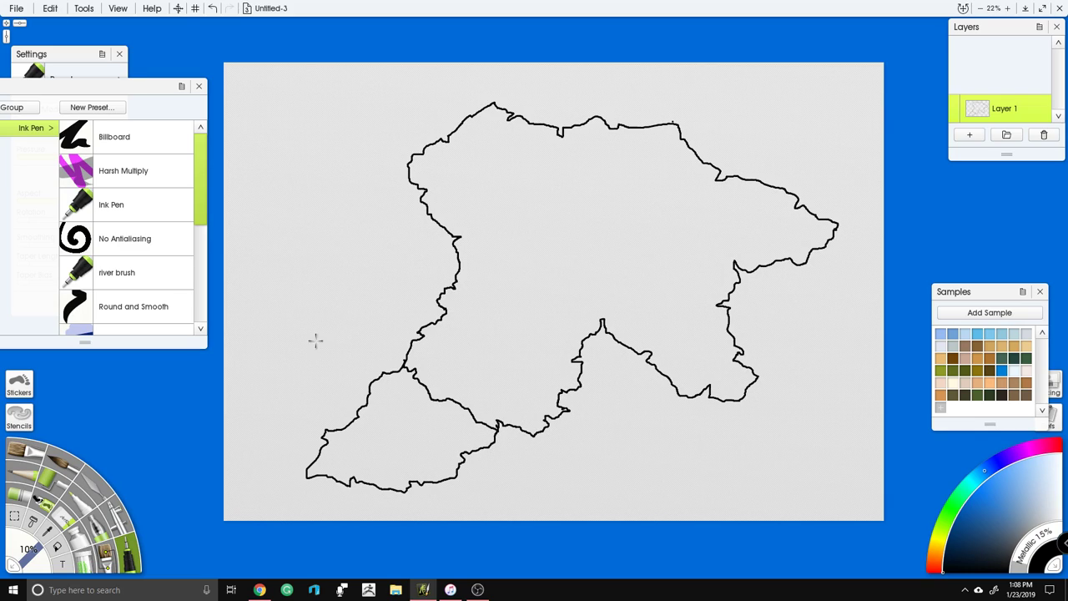
# Step: Add a new layer above the coastline and choose the dark brown colour sample
pyautogui.click(968, 137)
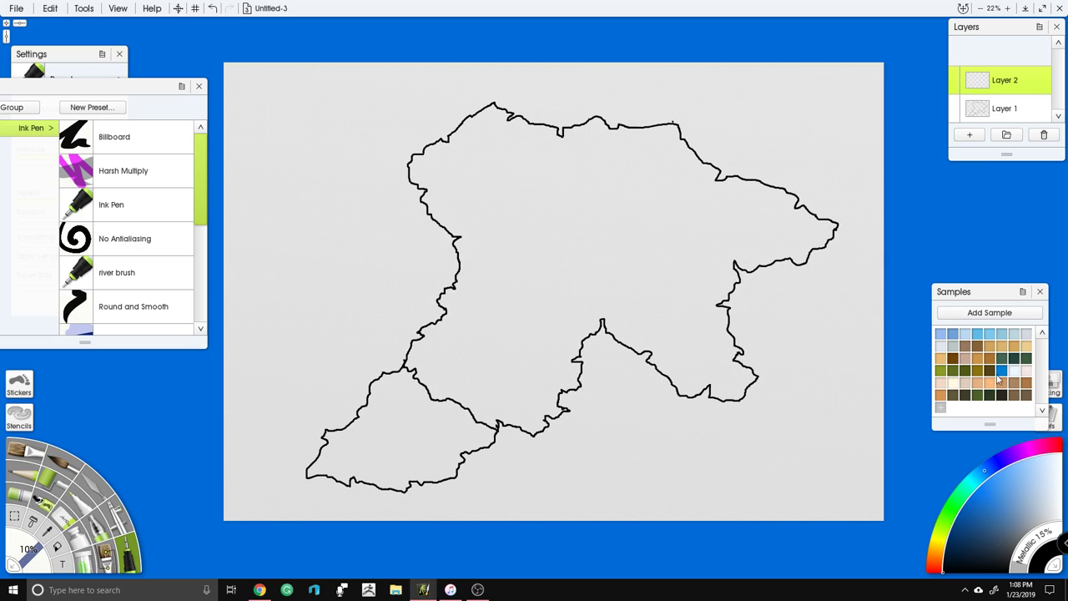
pyautogui.click(1002, 396)
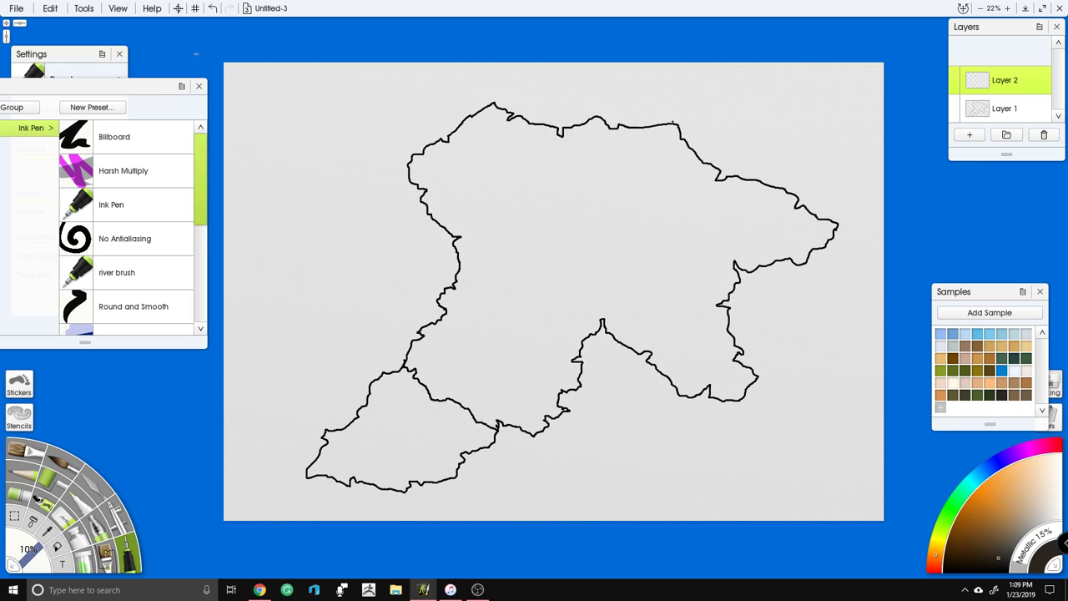
# Step: Sketch loose freehand shapes, scribbled lettering and a large curved arrow over the map on Layer 2, and clear that layer
pyautogui.moveTo(253, 94)
pyautogui.mouseDown()
pyautogui.moveTo(258, 225)
pyautogui.moveTo(278, 246)
pyautogui.moveTo(308, 234)
pyautogui.moveTo(376, 122)
pyautogui.moveTo(322, 92)
pyautogui.moveTo(230, 95)
pyautogui.mouseUp()
pyautogui.moveTo(862, 81)
pyautogui.mouseDown()
pyautogui.moveTo(780, 125)
pyautogui.moveTo(614, 312)
pyautogui.moveTo(858, 290)
pyautogui.moveTo(854, 95)
pyautogui.moveTo(833, 67)
pyautogui.mouseUp()
pyautogui.moveTo(626, 428)
pyautogui.mouseDown()
pyautogui.moveTo(556, 440)
pyautogui.moveTo(751, 489)
pyautogui.moveTo(605, 427)
pyautogui.mouseUp()
pyautogui.moveTo(273, 171)
pyautogui.mouseDown()
pyautogui.moveTo(295, 149)
pyautogui.moveTo(306, 170)
pyautogui.moveTo(329, 151)
pyautogui.moveTo(334, 178)
pyautogui.moveTo(339, 152)
pyautogui.moveTo(360, 148)
pyautogui.moveTo(374, 119)
pyautogui.moveTo(287, 161)
pyautogui.moveTo(322, 125)
pyautogui.mouseUp()
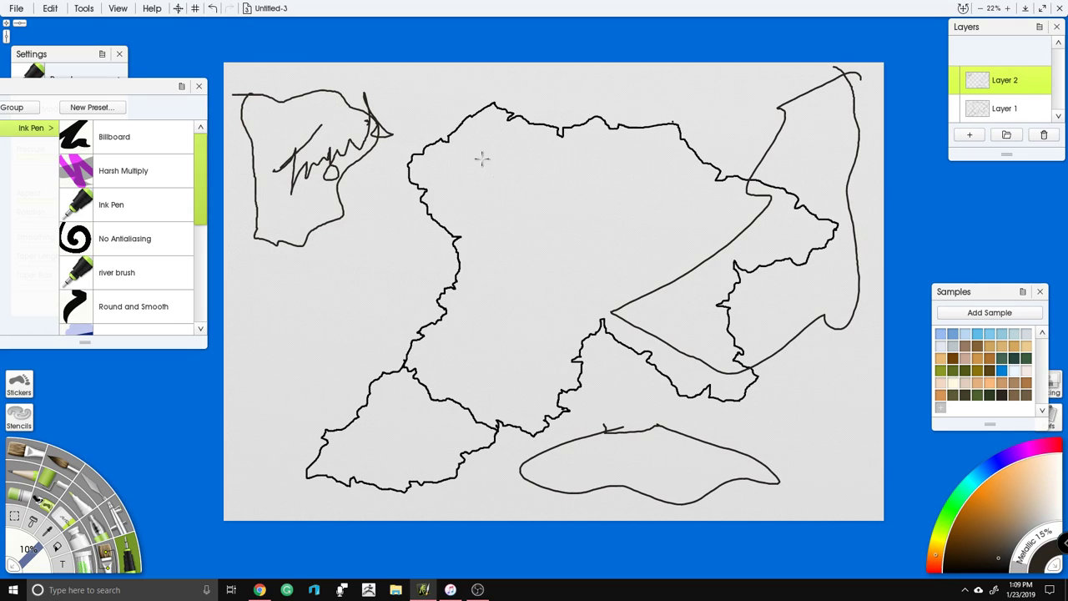
pyautogui.moveTo(576, 267)
pyautogui.mouseDown()
pyautogui.moveTo(495, 181)
pyautogui.moveTo(382, 153)
pyautogui.moveTo(302, 185)
pyautogui.moveTo(287, 264)
pyautogui.moveTo(441, 427)
pyautogui.moveTo(715, 412)
pyautogui.moveTo(816, 217)
pyautogui.moveTo(802, 150)
pyautogui.mouseUp()
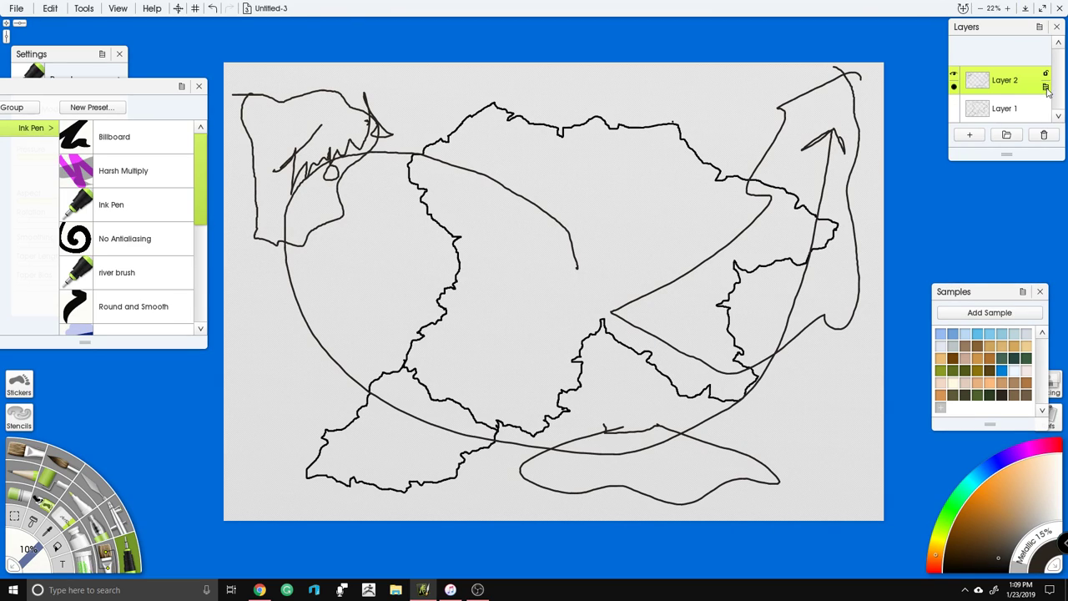
pyautogui.rightClick(1047, 84)
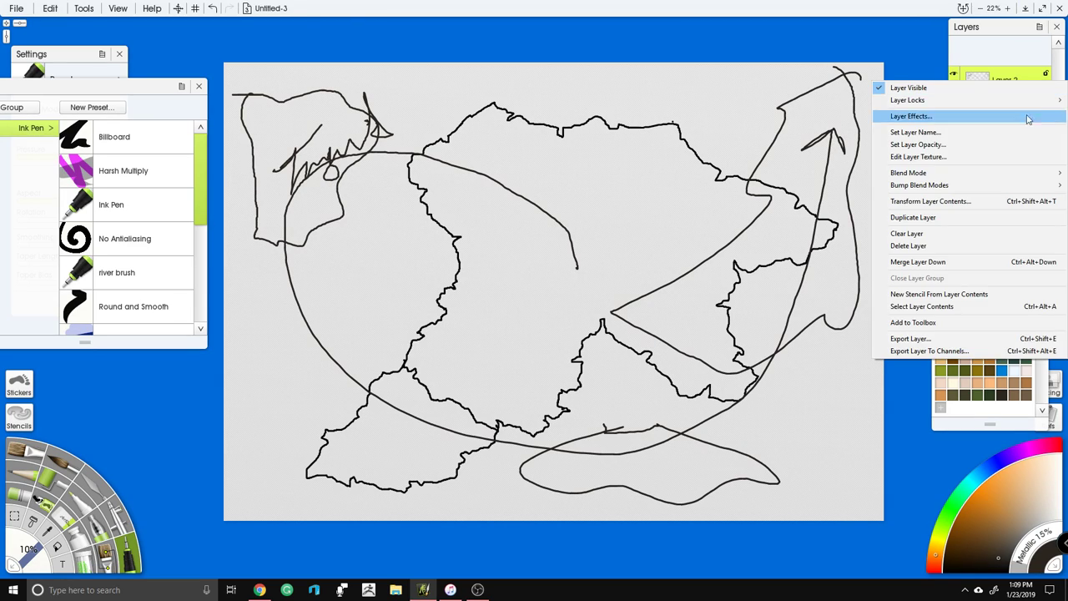
pyautogui.click(1005, 238)
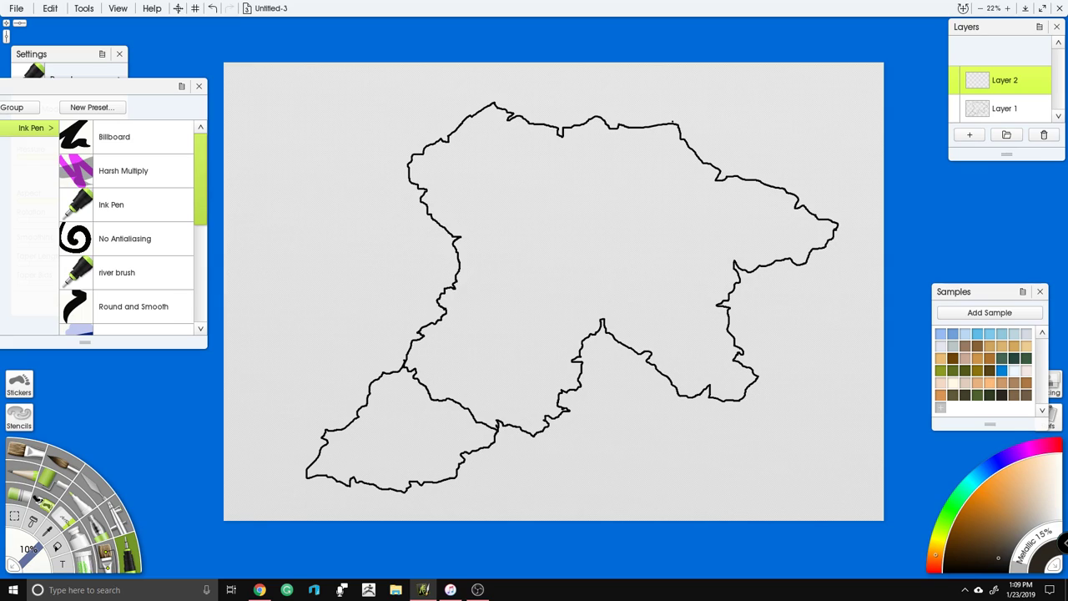
# Step: Draw a jagged region along the continent's upper-left coast on Layer 2, and merge the layer down into Layer 1
pyautogui.moveTo(415, 151)
pyautogui.mouseDown()
pyautogui.moveTo(345, 211)
pyautogui.moveTo(335, 267)
pyautogui.moveTo(380, 282)
pyautogui.moveTo(411, 275)
pyautogui.moveTo(408, 257)
pyautogui.moveTo(443, 234)
pyautogui.mouseUp()
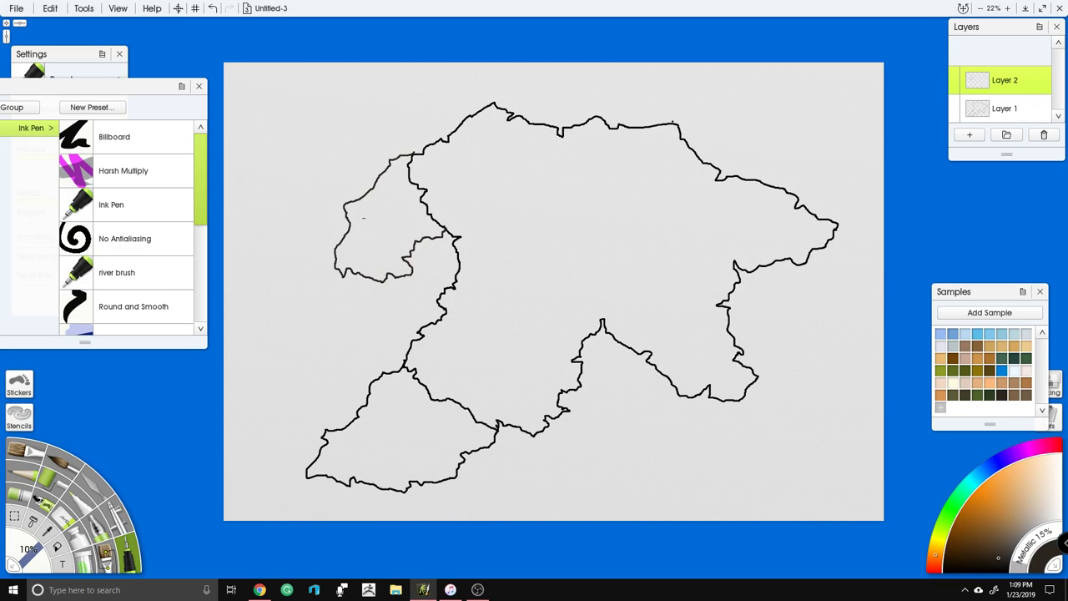
pyautogui.rightClick(1014, 80)
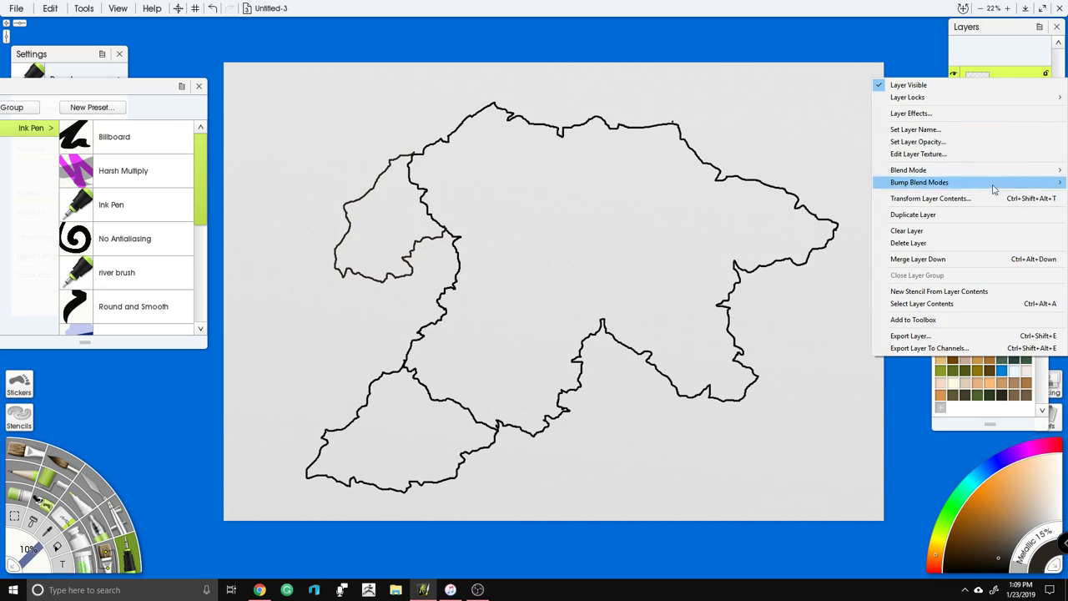
pyautogui.click(999, 260)
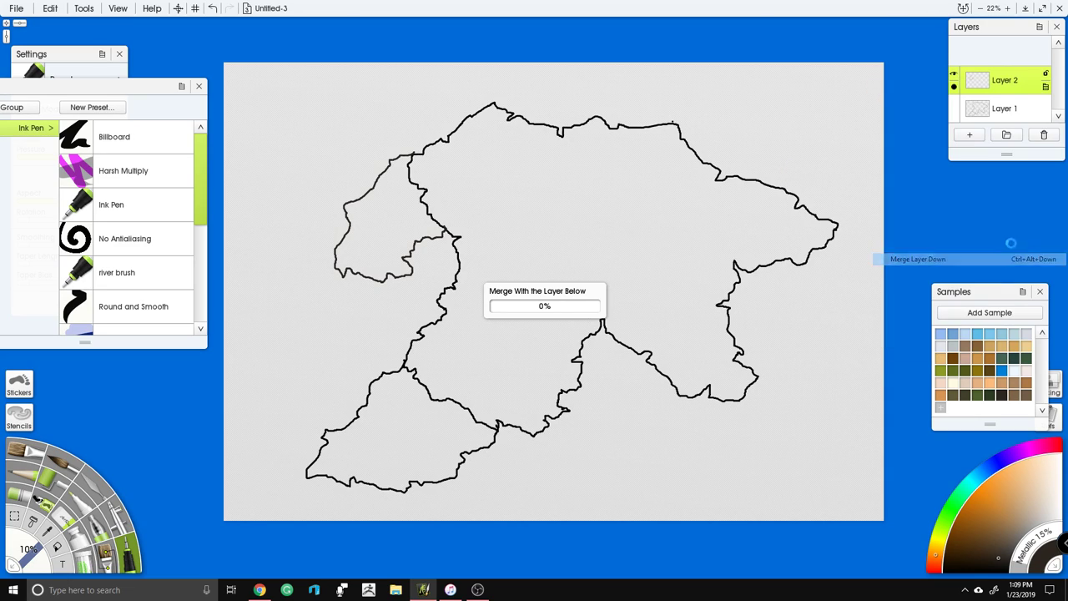
# Step: Add a new layer and draw blue guide lines on it: a central spiral with branches reaching toward the map's corners
pyautogui.click(970, 134)
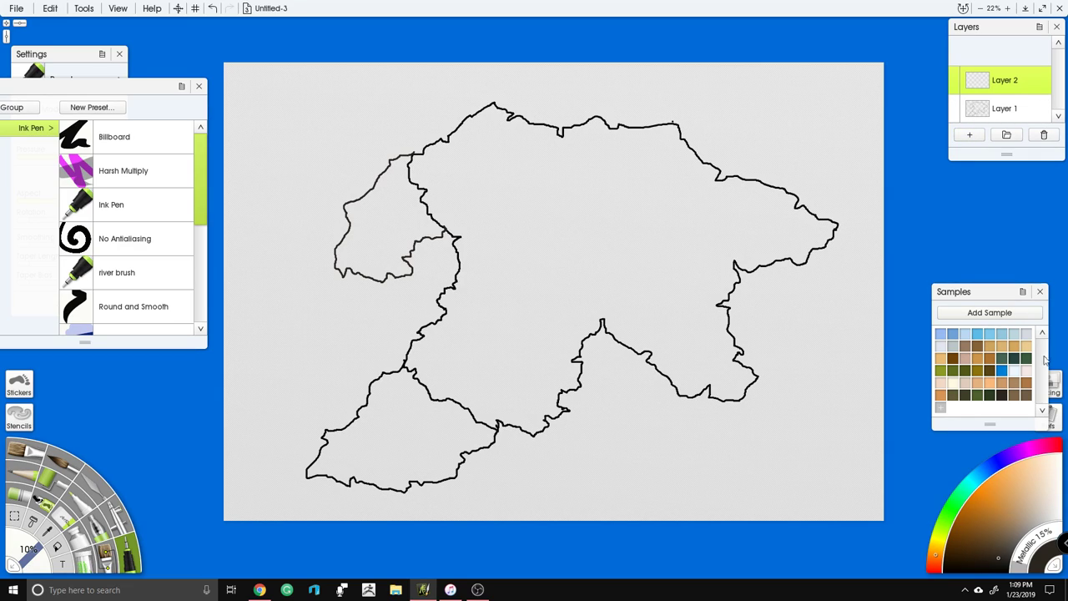
pyautogui.click(1003, 373)
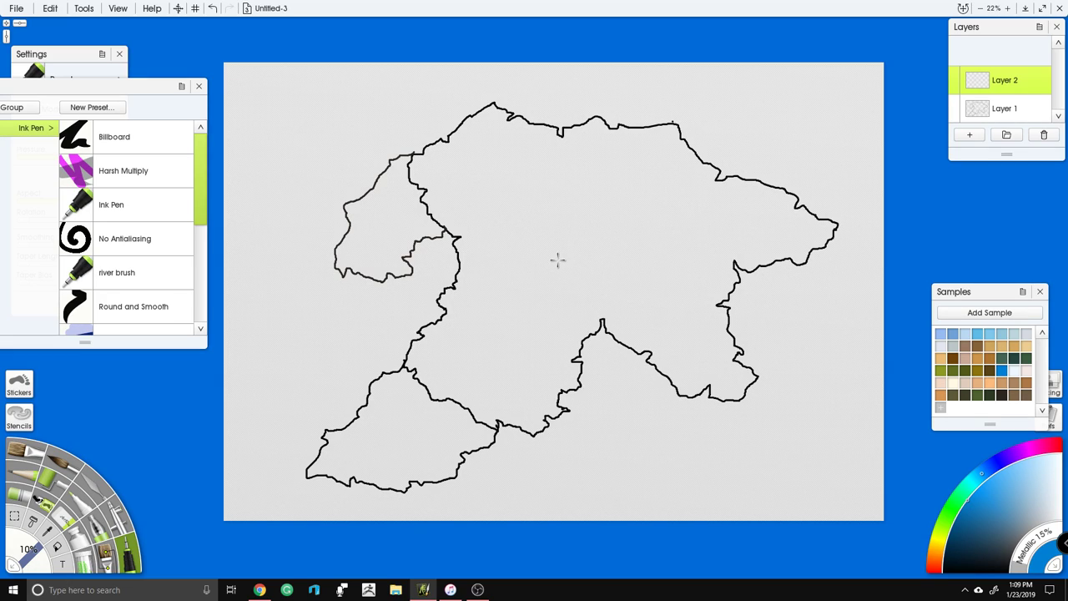
pyautogui.moveTo(572, 269)
pyautogui.mouseDown()
pyautogui.moveTo(573, 258)
pyautogui.moveTo(549, 267)
pyautogui.moveTo(553, 281)
pyautogui.moveTo(617, 292)
pyautogui.moveTo(640, 204)
pyautogui.moveTo(492, 221)
pyautogui.moveTo(429, 384)
pyautogui.moveTo(376, 461)
pyautogui.moveTo(351, 469)
pyautogui.mouseUp()
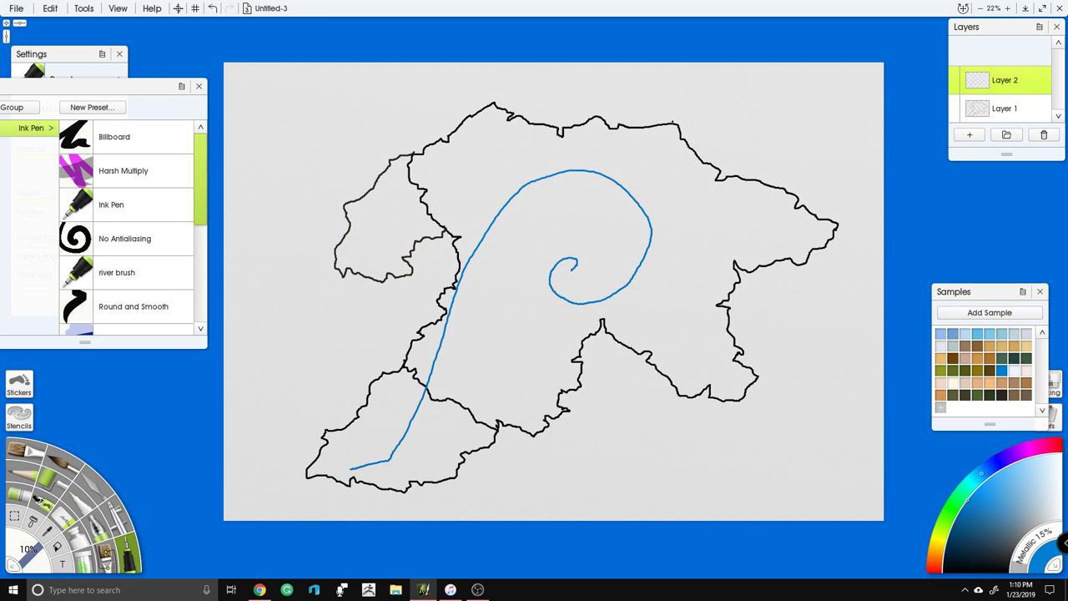
pyautogui.moveTo(496, 208)
pyautogui.mouseDown()
pyautogui.moveTo(448, 232)
pyautogui.moveTo(390, 239)
pyautogui.moveTo(367, 229)
pyautogui.mouseUp()
pyautogui.moveTo(651, 215)
pyautogui.mouseDown()
pyautogui.moveTo(689, 238)
pyautogui.moveTo(764, 222)
pyautogui.moveTo(803, 175)
pyautogui.moveTo(798, 112)
pyautogui.mouseUp()
pyautogui.moveTo(367, 227)
pyautogui.mouseDown()
pyautogui.moveTo(322, 206)
pyautogui.moveTo(304, 165)
pyautogui.moveTo(326, 125)
pyautogui.mouseUp()
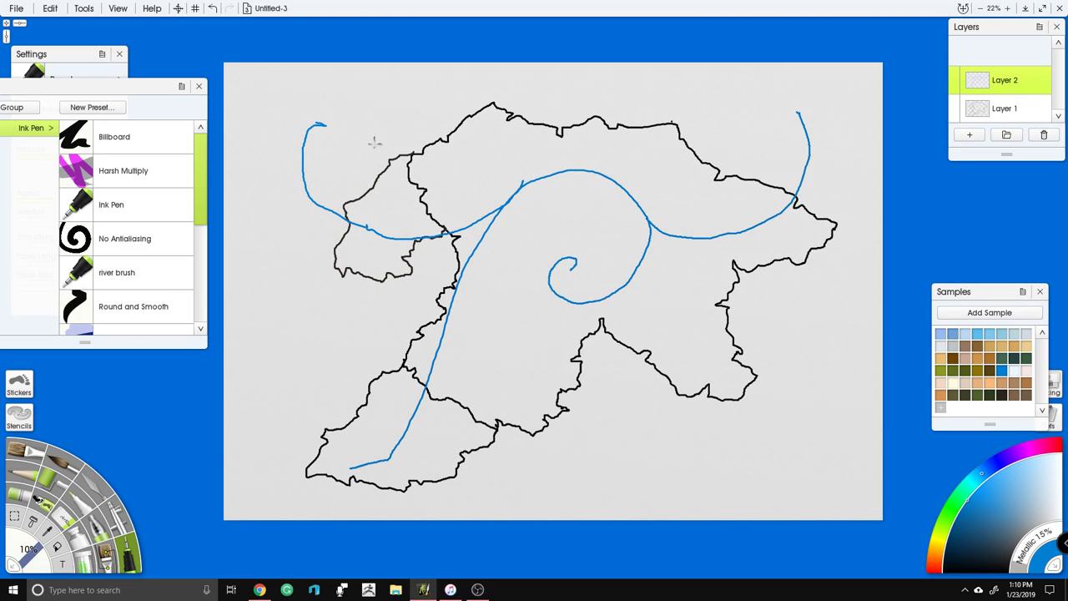
pyautogui.moveTo(380, 131)
pyautogui.mouseDown()
pyautogui.moveTo(298, 268)
pyautogui.moveTo(469, 144)
pyautogui.moveTo(369, 123)
pyautogui.mouseUp()
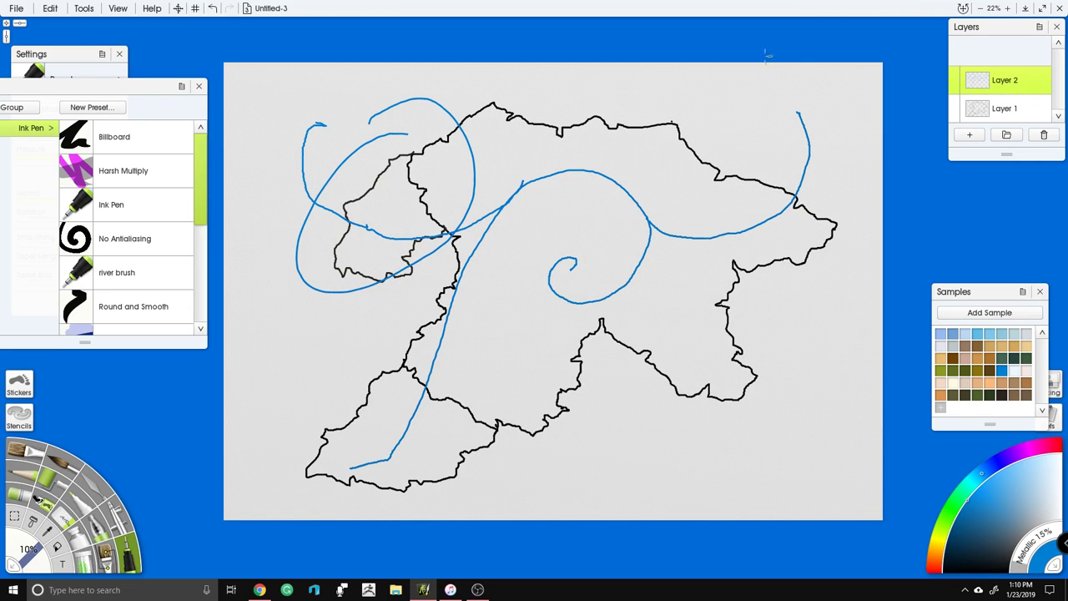
pyautogui.moveTo(621, 282)
pyautogui.mouseDown()
pyautogui.moveTo(671, 307)
pyautogui.moveTo(694, 363)
pyautogui.moveTo(752, 425)
pyautogui.moveTo(793, 428)
pyautogui.mouseUp()
pyautogui.moveTo(704, 369)
pyautogui.mouseDown()
pyautogui.moveTo(700, 452)
pyautogui.moveTo(687, 466)
pyautogui.moveTo(713, 437)
pyautogui.moveTo(757, 427)
pyautogui.moveTo(706, 373)
pyautogui.mouseUp()
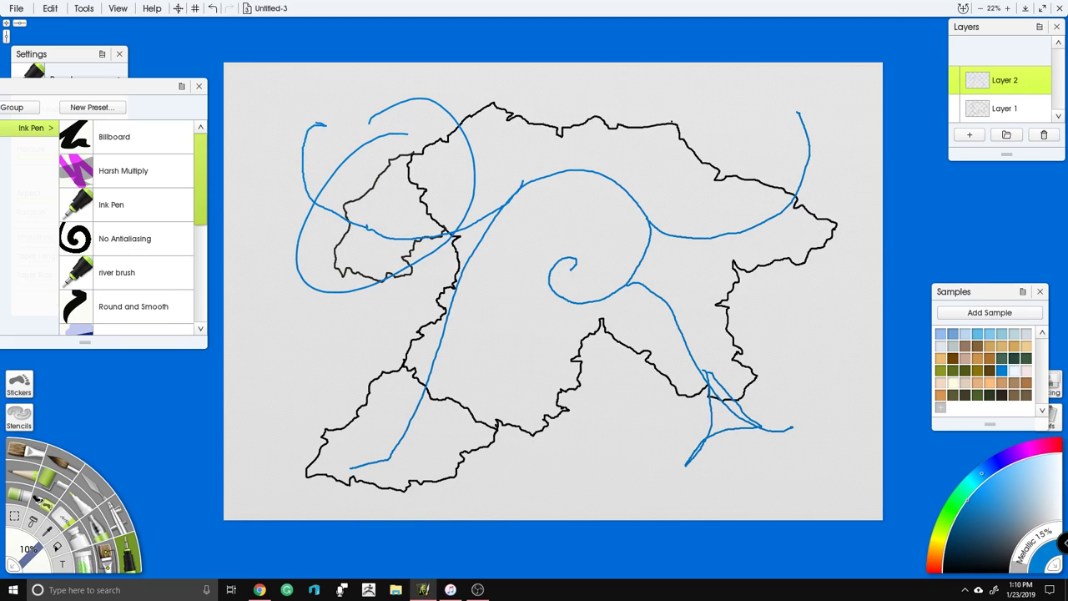
# Step: Make Layer 1 active, switching the visibility of Layer 2's blue guide lines off and back on
pyautogui.click(954, 75)
pyautogui.click(1045, 114)
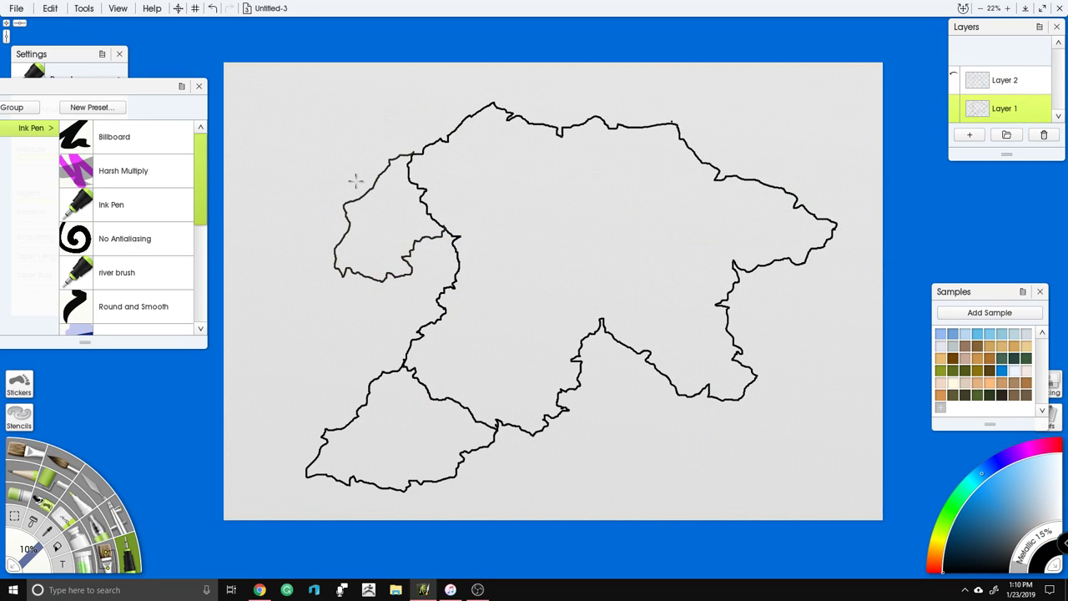
pyautogui.click(955, 77)
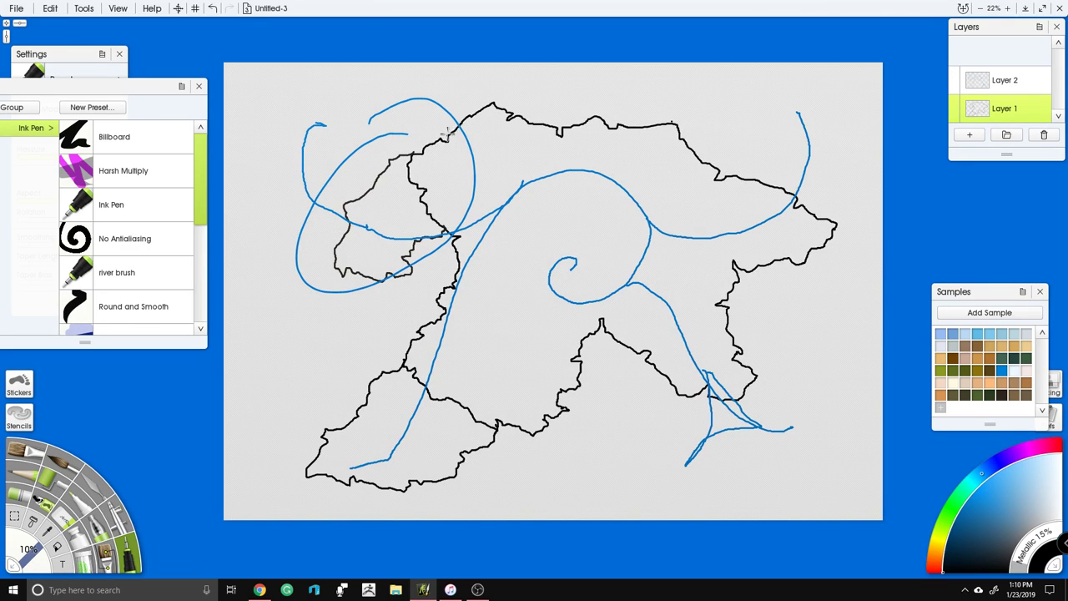
# Step: Draw a jagged black land extension at the map's upper left, erasing and redrawing the outline of its topmost part
pyautogui.moveTo(434, 125)
pyautogui.mouseDown()
pyautogui.moveTo(308, 126)
pyautogui.moveTo(264, 206)
pyautogui.moveTo(280, 219)
pyautogui.moveTo(304, 200)
pyautogui.moveTo(344, 215)
pyautogui.mouseUp()
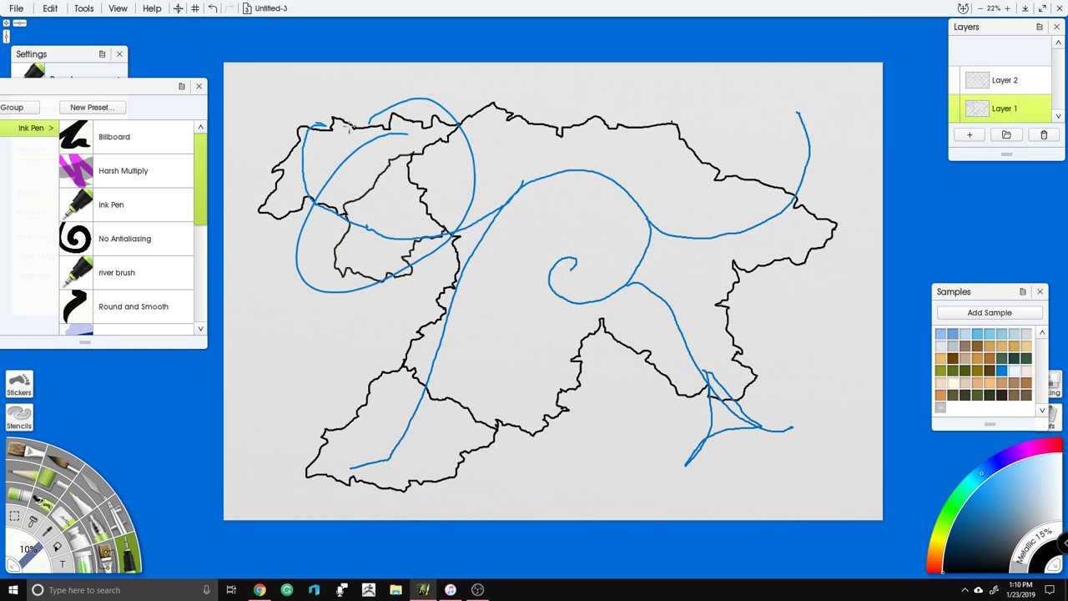
pyautogui.moveTo(334, 117)
pyautogui.mouseDown()
pyautogui.moveTo(325, 85)
pyautogui.moveTo(370, 83)
pyautogui.moveTo(434, 114)
pyautogui.mouseUp()
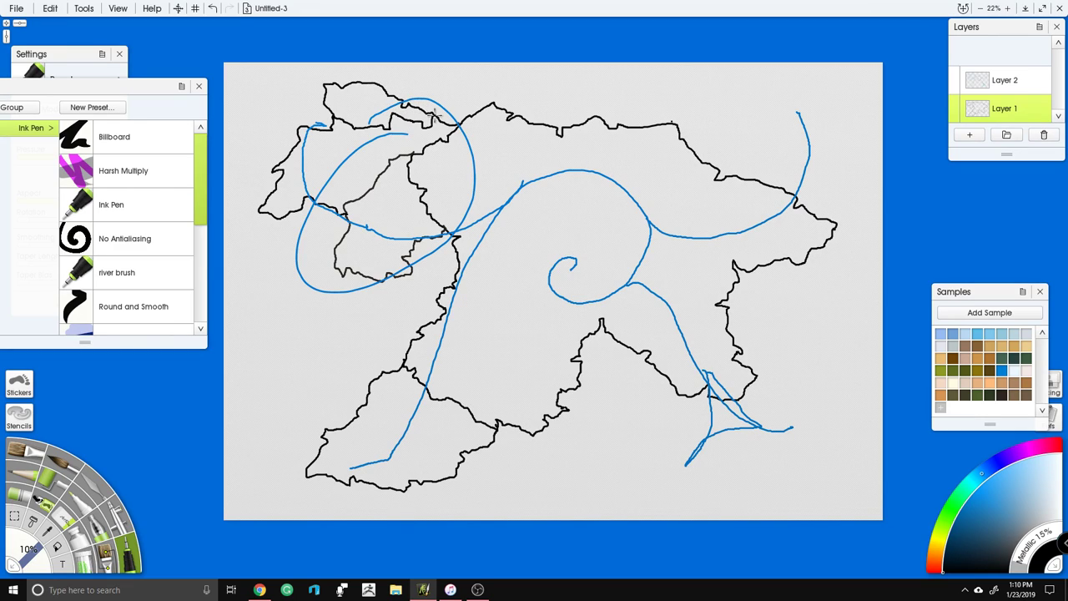
pyautogui.click(65, 529)
pyautogui.moveTo(376, 86)
pyautogui.mouseDown()
pyautogui.moveTo(326, 96)
pyautogui.moveTo(347, 74)
pyautogui.moveTo(319, 90)
pyautogui.mouseUp()
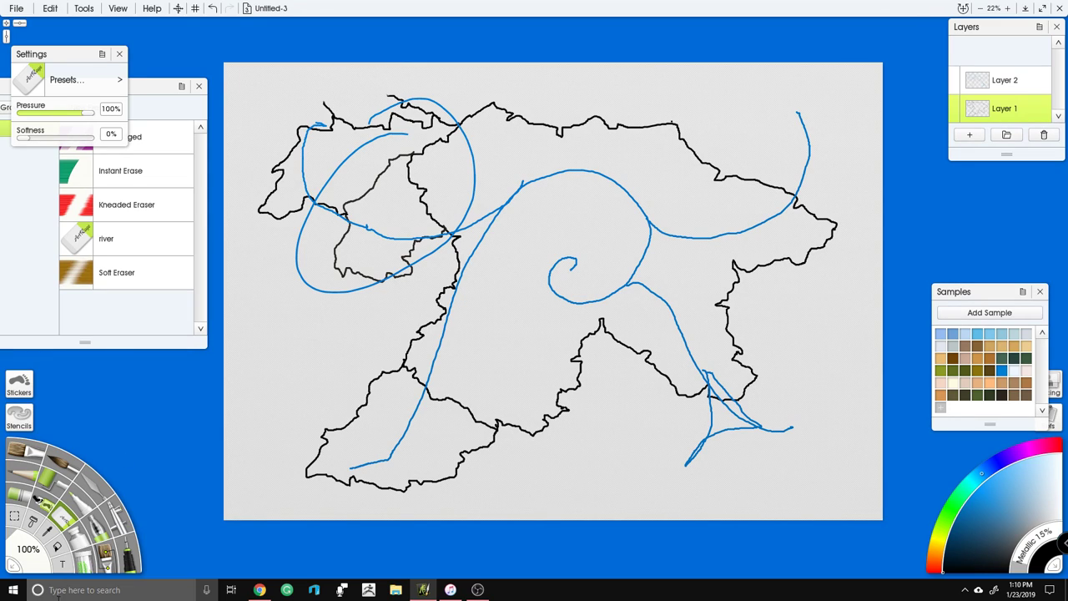
pyautogui.click(134, 552)
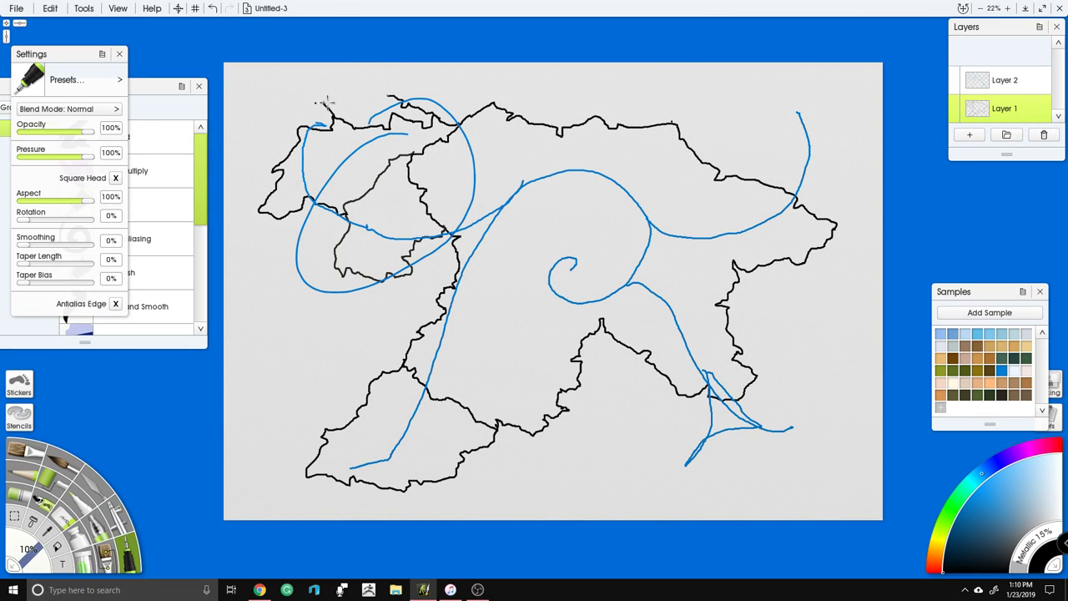
pyautogui.moveTo(315, 101); pyautogui.dragTo(388, 92)
# Step: Draw a jagged peninsula on the continent's upper-right coast, with small islands beyond its tip along the blue guide line
pyautogui.moveTo(755, 177)
pyautogui.mouseDown()
pyautogui.moveTo(798, 149)
pyautogui.moveTo(818, 161)
pyautogui.moveTo(836, 227)
pyautogui.mouseUp()
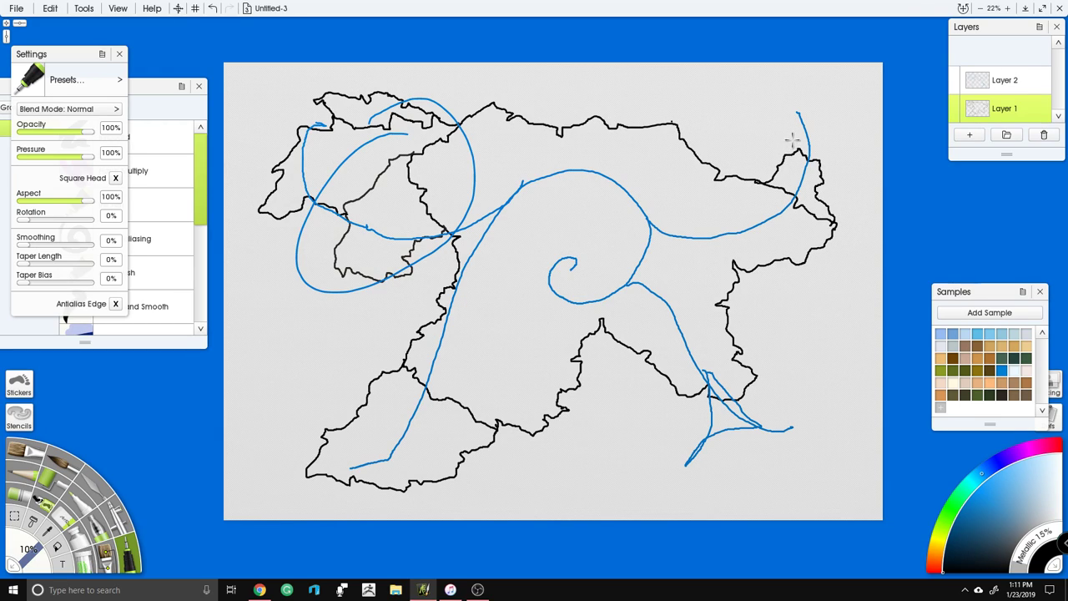
pyautogui.moveTo(799, 115); pyautogui.dragTo(795, 136)
pyautogui.moveTo(814, 136); pyautogui.dragTo(817, 140)
# Step: Draw scattered small jagged islands off the continent's southeast, east, south and southwest coasts
pyautogui.moveTo(757, 410)
pyautogui.mouseDown()
pyautogui.moveTo(757, 426)
pyautogui.moveTo(773, 432)
pyautogui.moveTo(760, 398)
pyautogui.moveTo(791, 432)
pyautogui.moveTo(816, 419)
pyautogui.mouseUp()
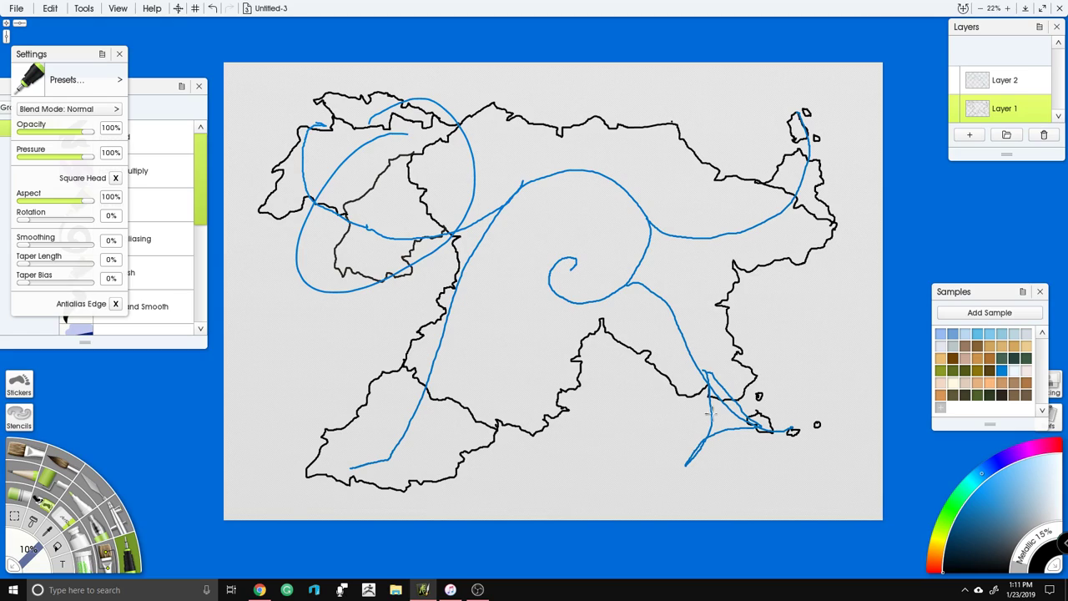
pyautogui.moveTo(711, 421)
pyautogui.mouseDown()
pyautogui.moveTo(708, 436)
pyautogui.moveTo(728, 410)
pyautogui.mouseUp()
pyautogui.moveTo(789, 446); pyautogui.dragTo(792, 449)
pyautogui.moveTo(827, 354)
pyautogui.mouseDown()
pyautogui.moveTo(818, 362)
pyautogui.moveTo(827, 358)
pyautogui.mouseUp()
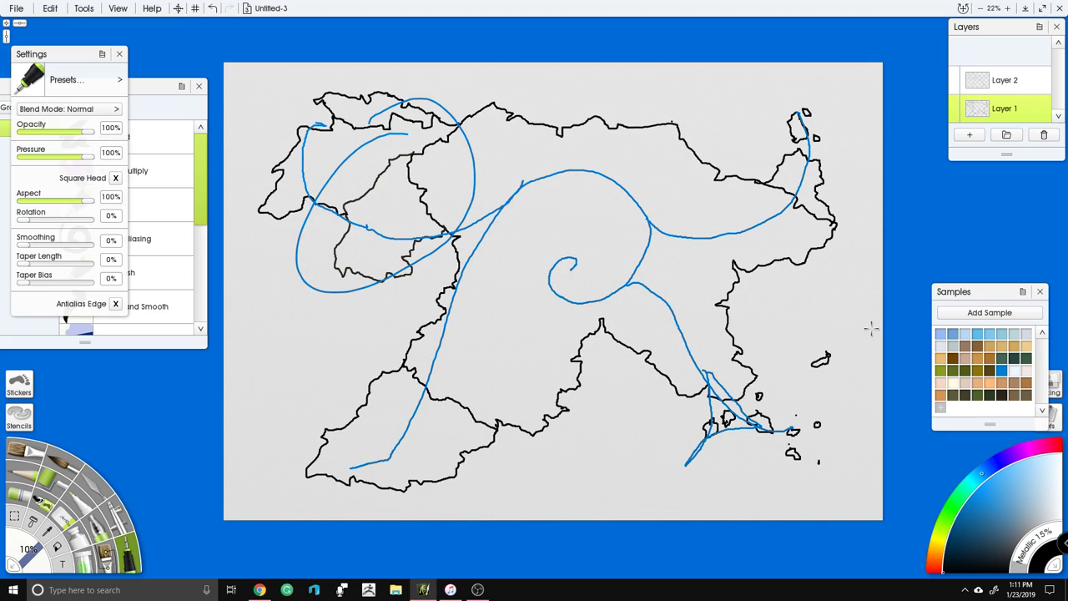
pyautogui.moveTo(810, 305)
pyautogui.mouseDown()
pyautogui.moveTo(811, 316)
pyautogui.moveTo(799, 305)
pyautogui.moveTo(817, 322)
pyautogui.mouseUp()
pyautogui.moveTo(780, 370); pyautogui.dragTo(780, 372)
pyautogui.moveTo(541, 436); pyautogui.dragTo(557, 449)
pyautogui.moveTo(303, 424); pyautogui.dragTo(304, 423)
pyautogui.moveTo(358, 385); pyautogui.dragTo(359, 369)
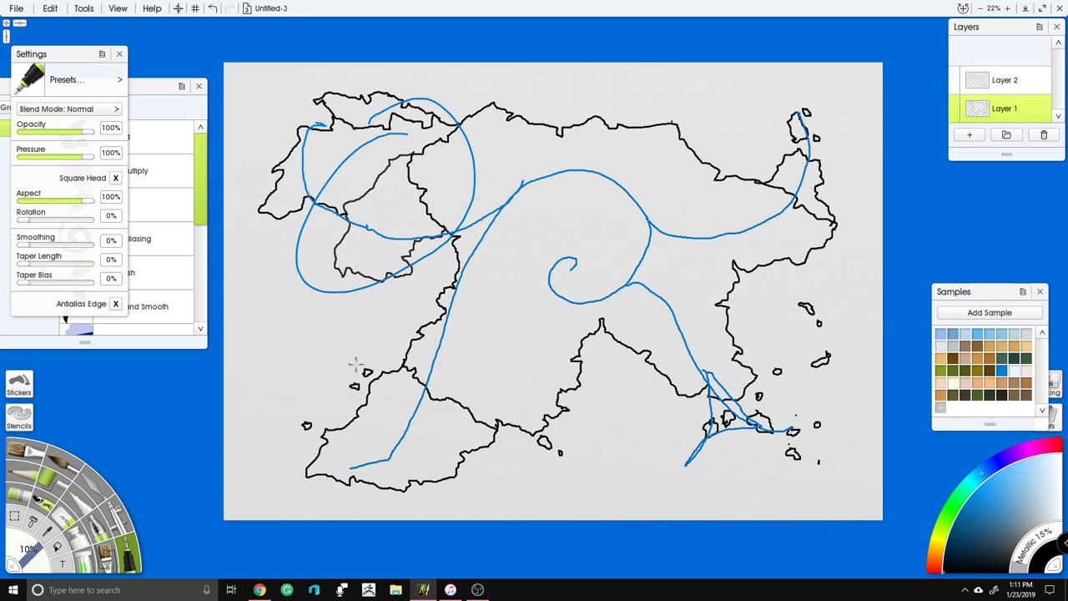
# Step: Hide Layer 2 and set up the Fill tool with the Gap Protected Fill preset and Antialias Edge turned off
pyautogui.click(954, 80)
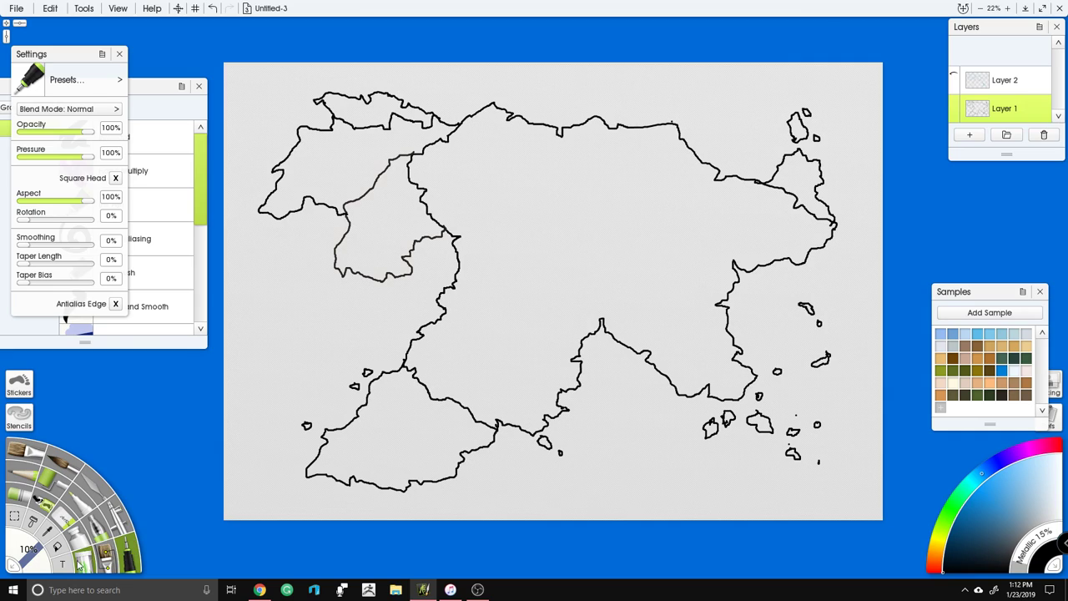
pyautogui.click(56, 547)
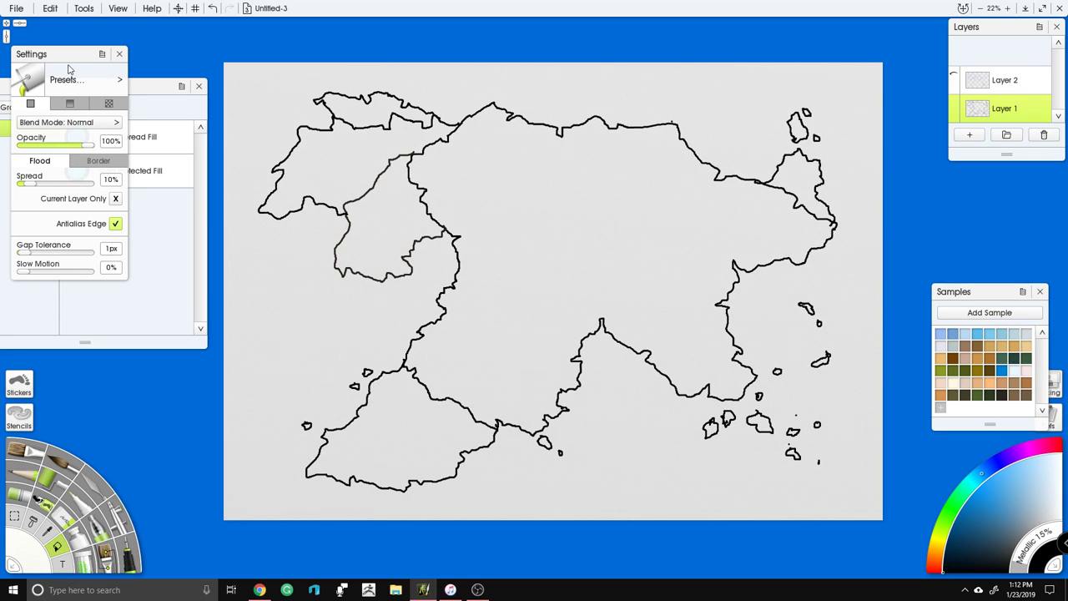
pyautogui.moveTo(67, 61); pyautogui.dragTo(108, 231)
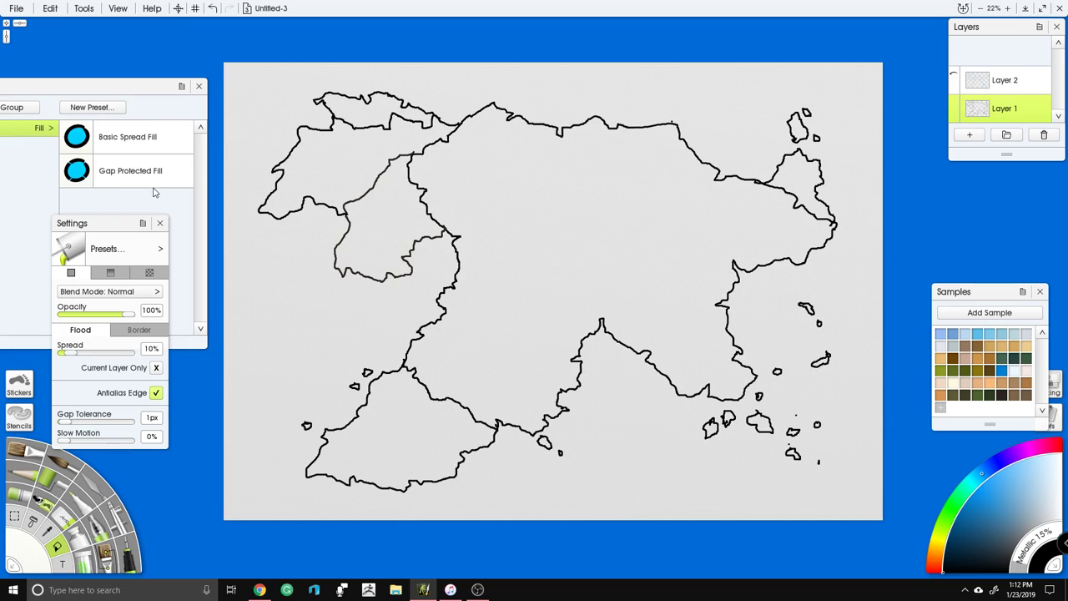
pyautogui.click(107, 175)
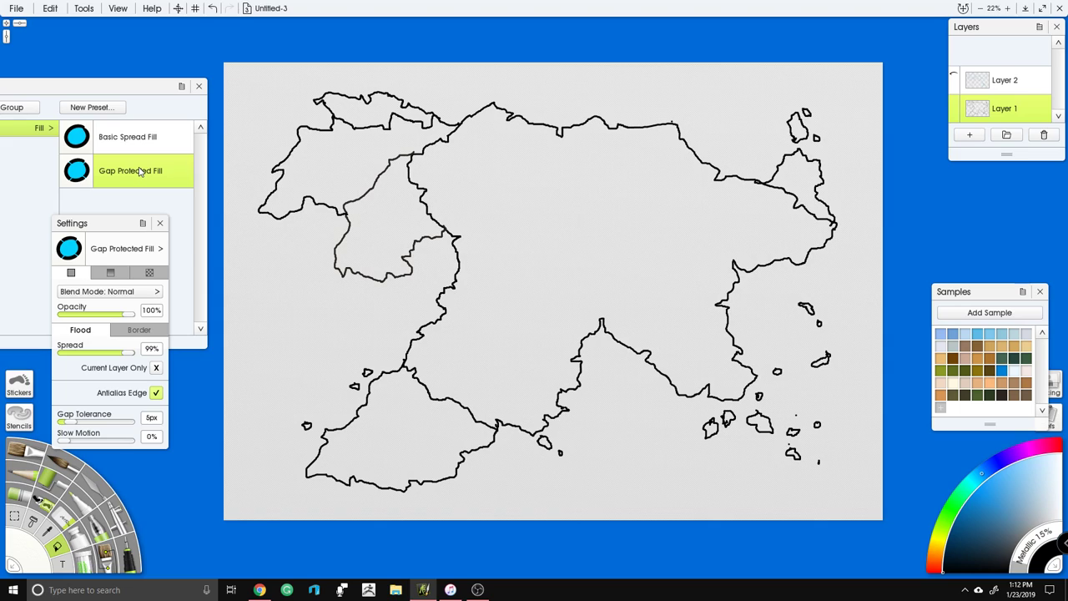
pyautogui.click(155, 393)
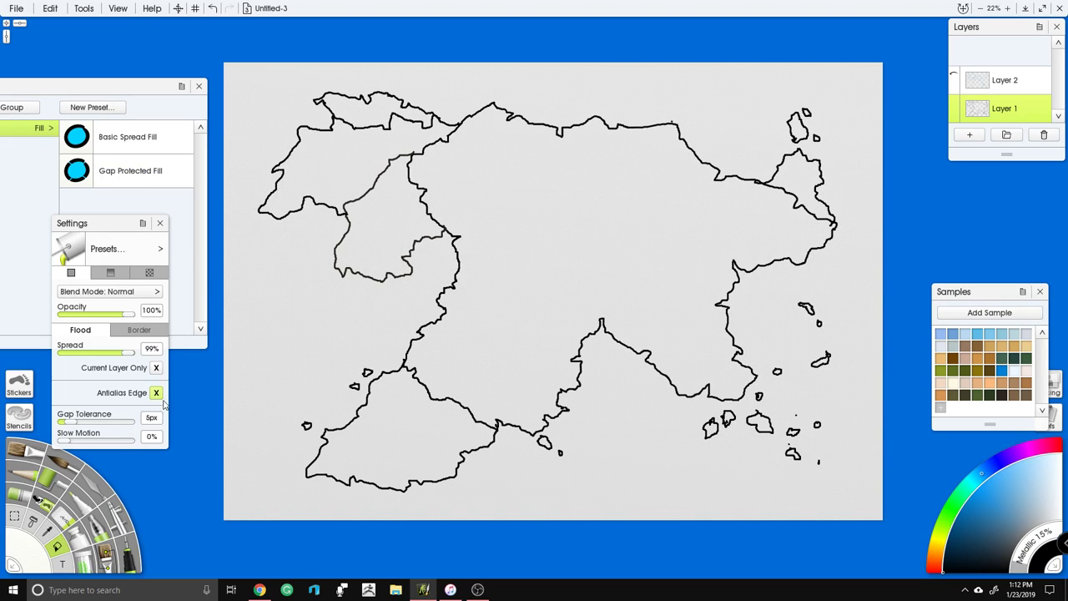
# Step: Reapply the Gap Protected Fill preset and fill the main continent, its west peninsula and the northwest land black
pyautogui.click(75, 422)
pyautogui.moveTo(76, 423); pyautogui.dragTo(80, 424)
pyautogui.click(139, 171)
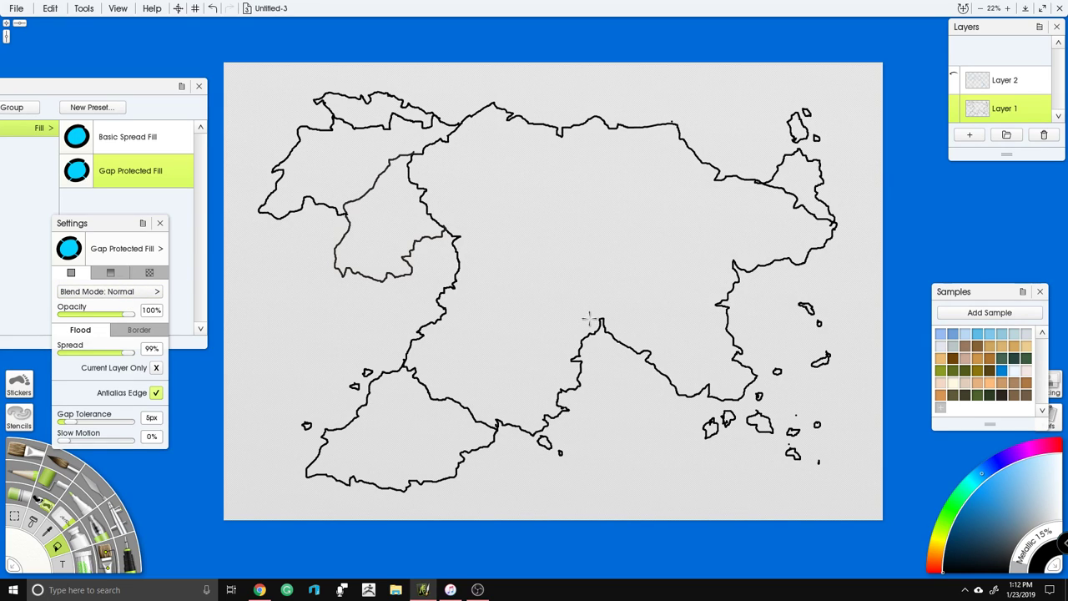
pyautogui.click(551, 243)
pyautogui.click(388, 213)
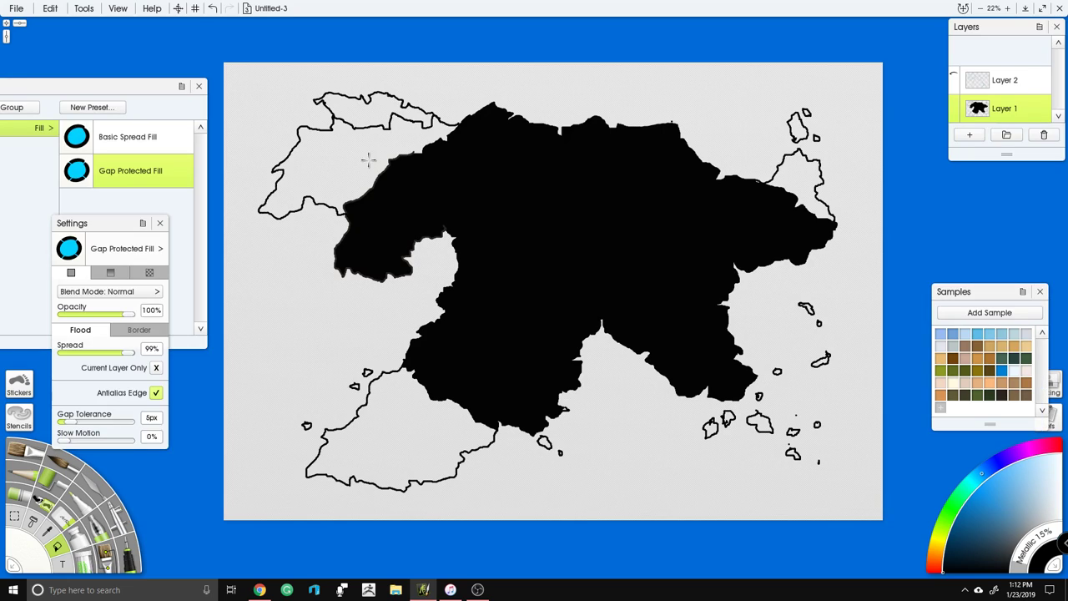
pyautogui.click(373, 113)
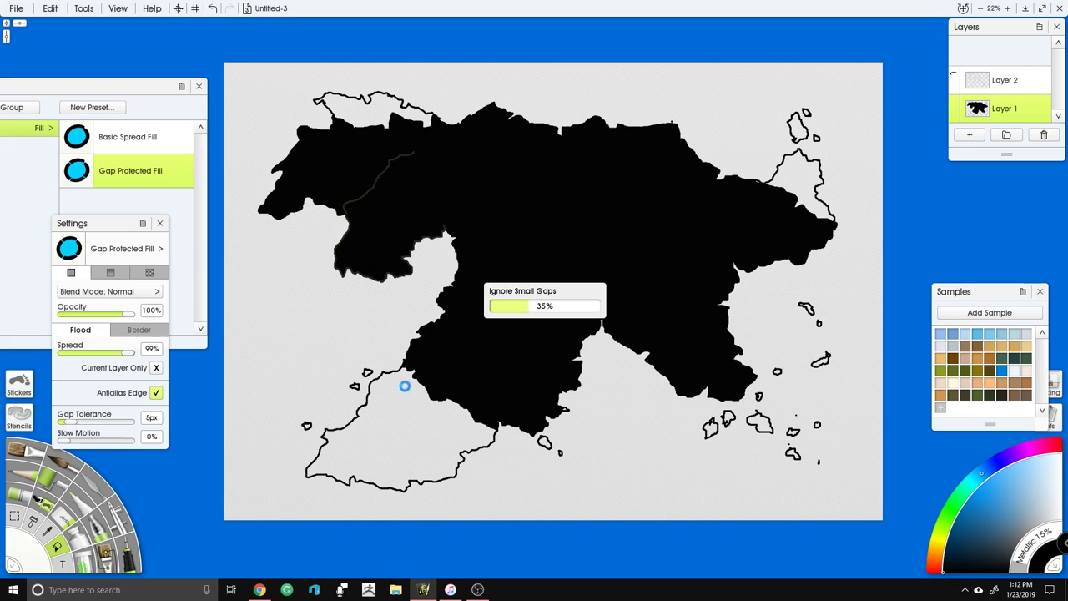
# Step: Fill the continent's southwest peninsula and upper-right peninsula black
pyautogui.scroll(3, 369, 140)
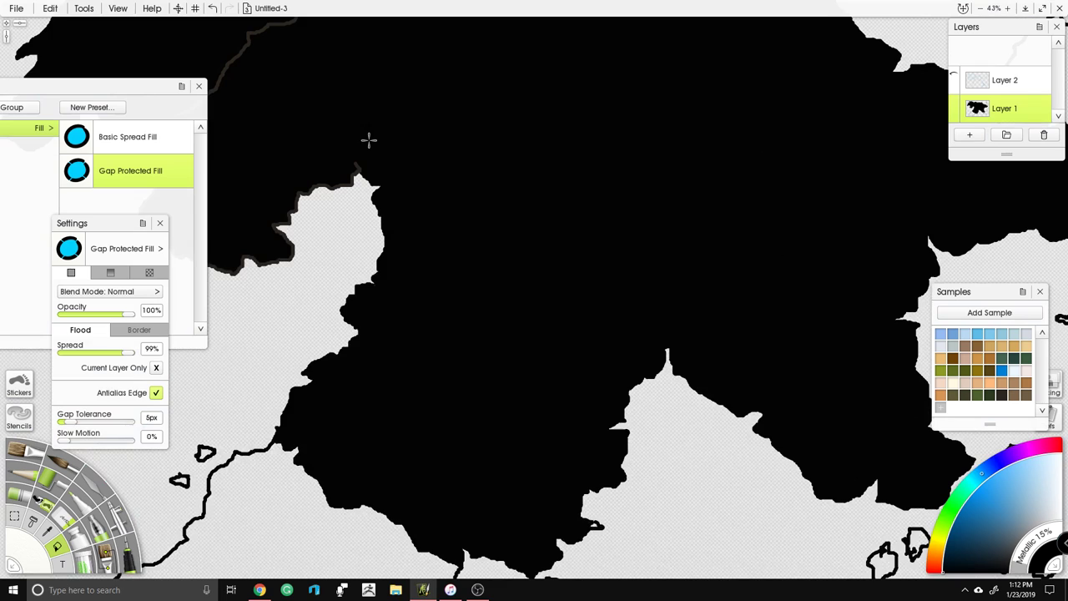
pyautogui.hotkey('ctrl', '-')
pyautogui.click(305, 106)
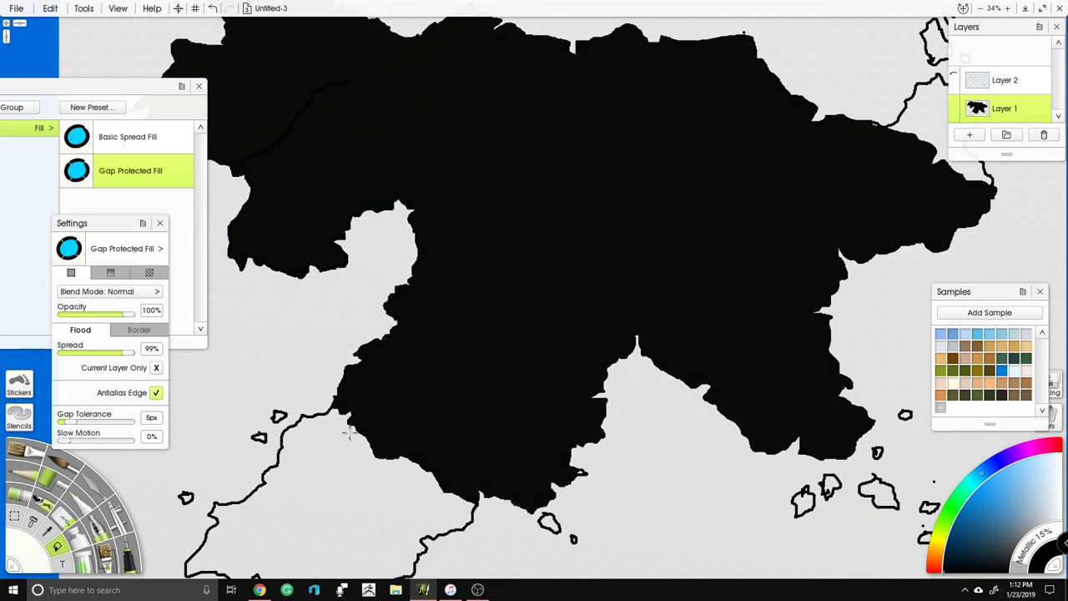
pyautogui.click(338, 455)
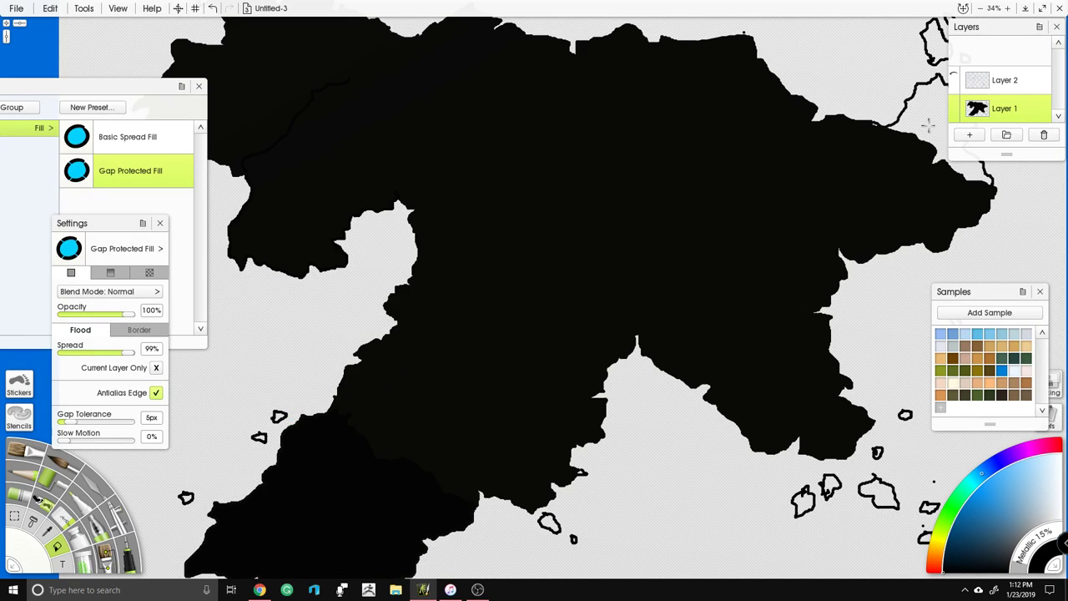
pyautogui.click(930, 102)
pyautogui.hotkey('ctrl', '-')
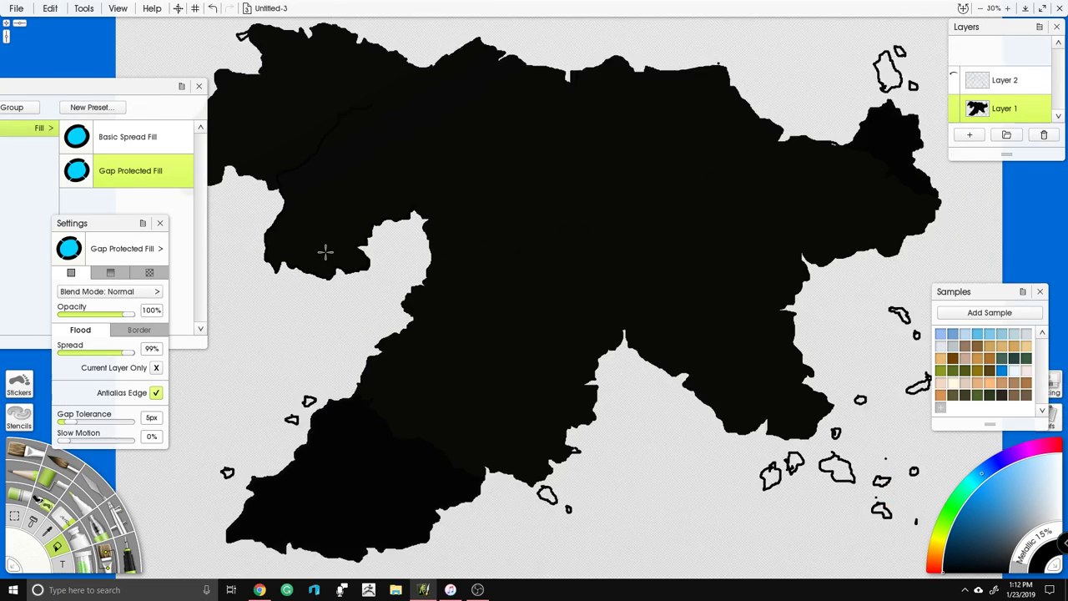
# Step: Fill the larger islands off the northeast, southeast, east and south coasts black
pyautogui.click(844, 93)
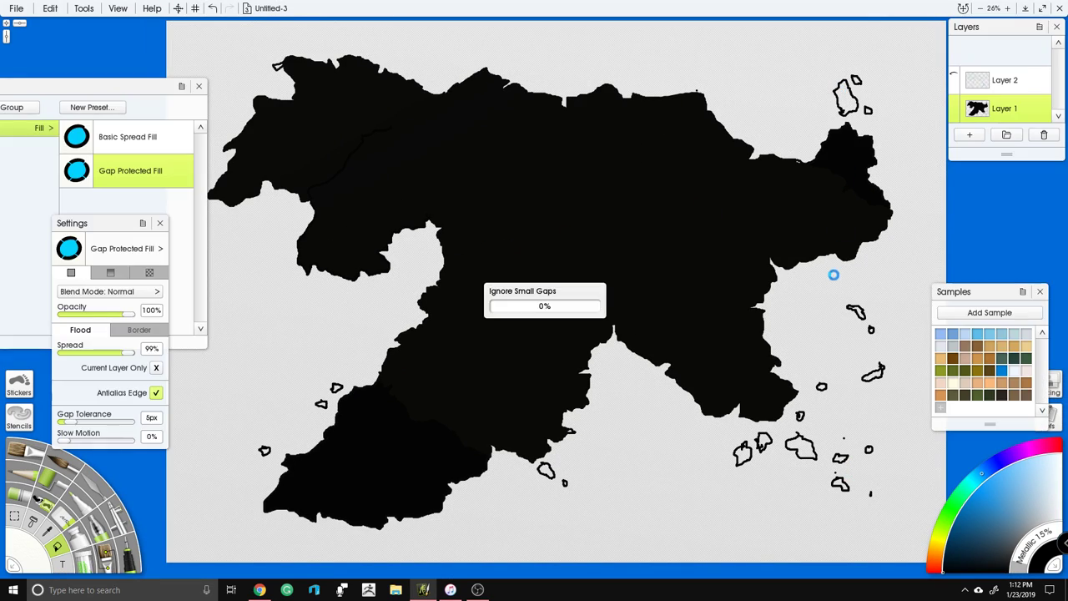
pyautogui.click(803, 451)
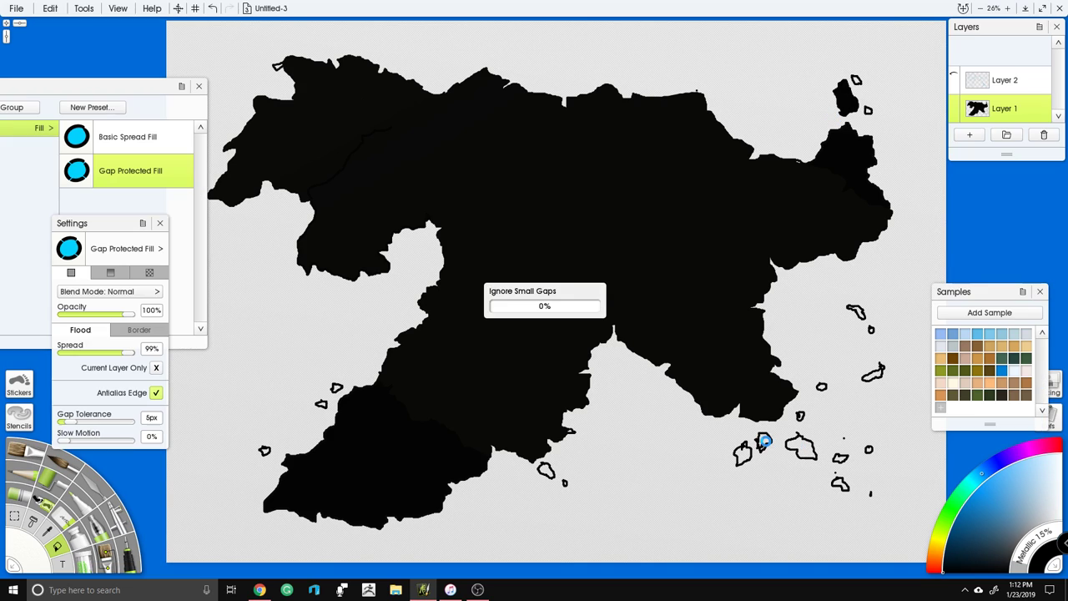
pyautogui.click(743, 452)
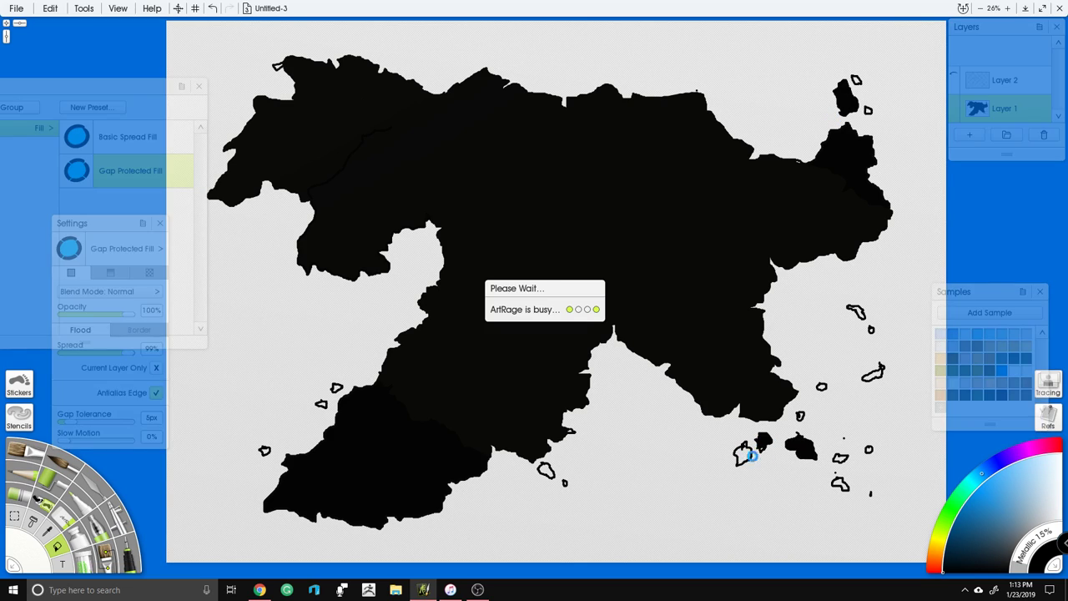
pyautogui.click(839, 459)
pyautogui.click(839, 484)
pyautogui.click(874, 373)
pyautogui.click(852, 315)
pyautogui.click(559, 449)
pyautogui.click(564, 484)
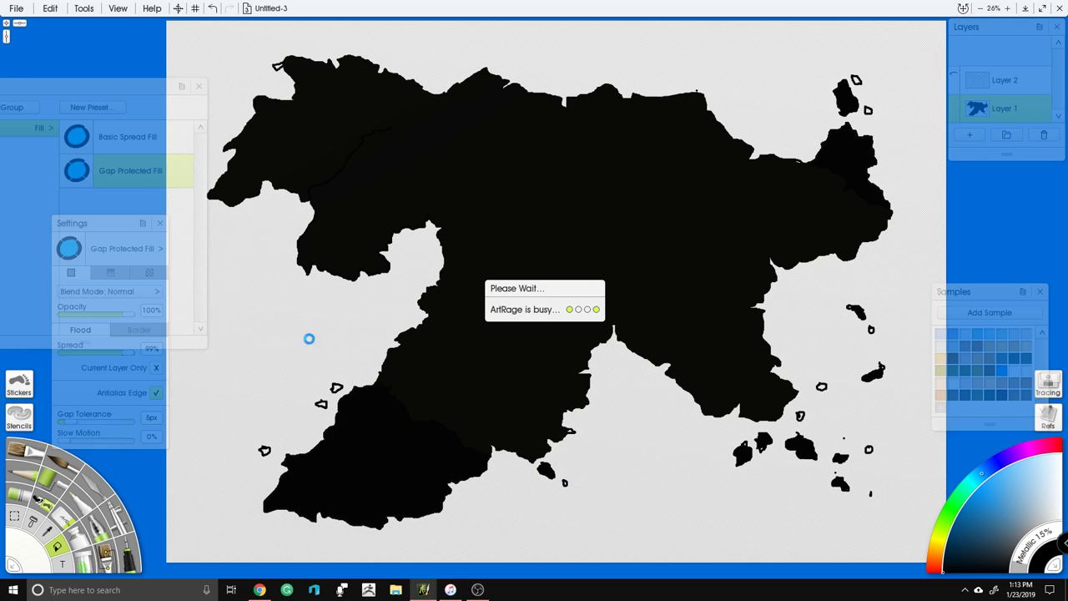
# Step: Fill the small islands off the southwest coast and the remaining small ones off the southeast and east coasts black
pyautogui.click(337, 388)
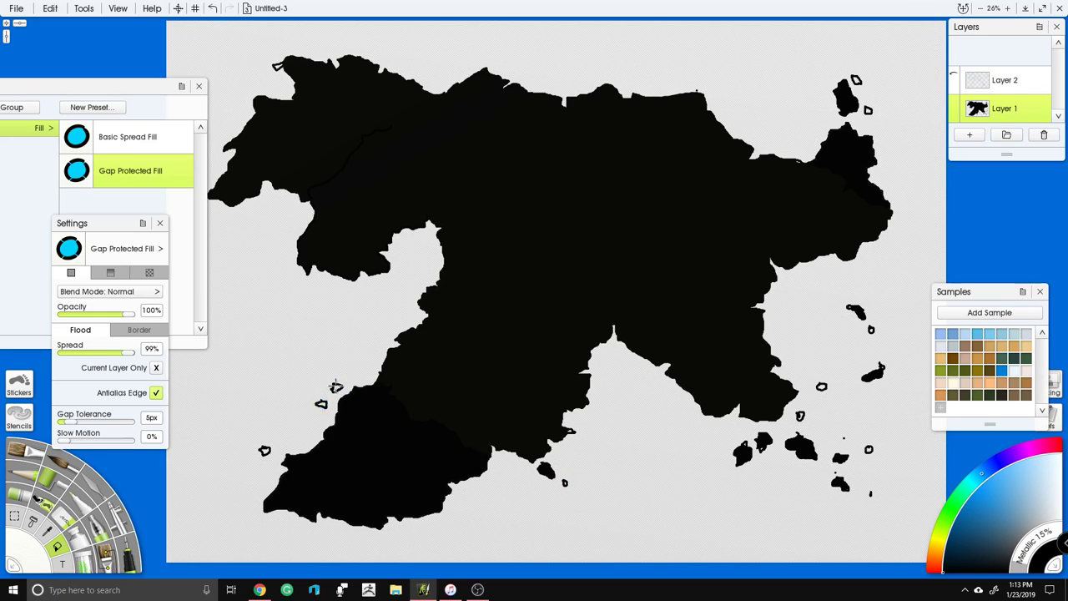
pyautogui.click(262, 450)
pyautogui.click(776, 406)
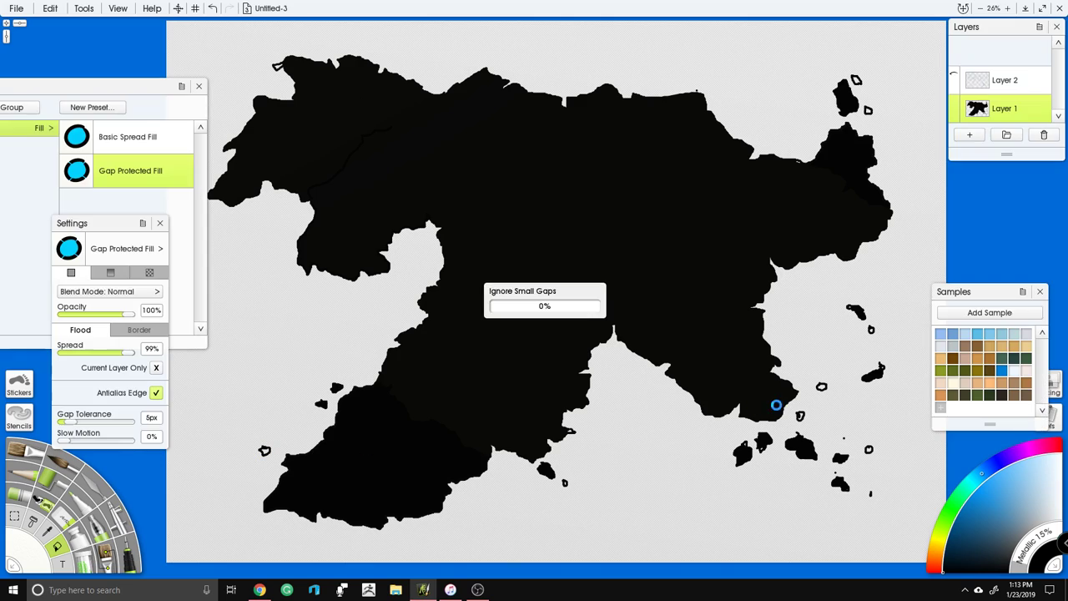
pyautogui.click(800, 415)
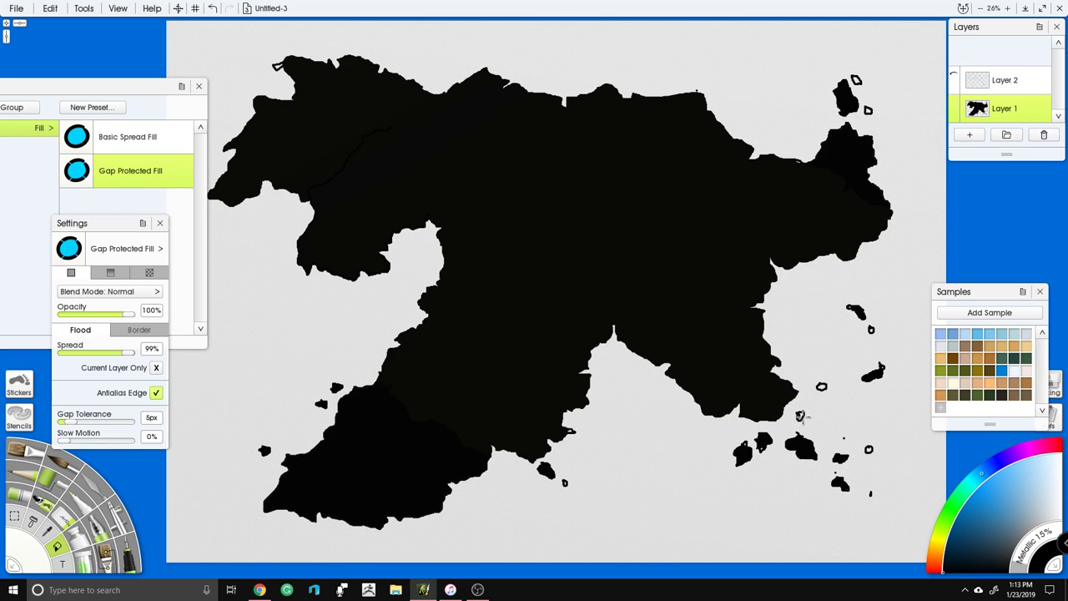
pyautogui.click(869, 449)
pyautogui.click(823, 385)
pyautogui.click(801, 415)
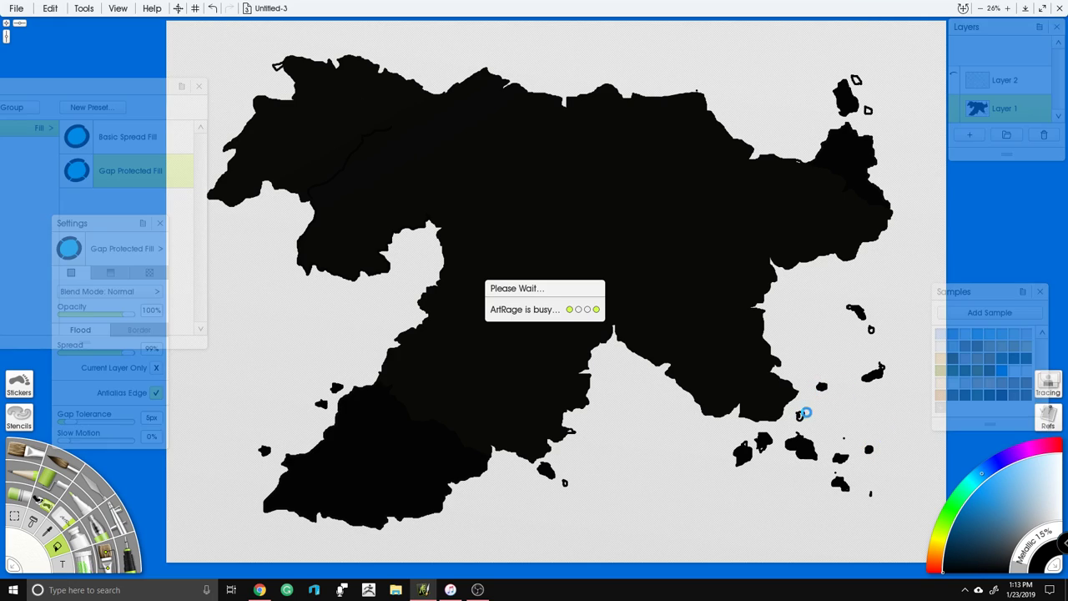
pyautogui.click(871, 329)
# Step: Delete the hidden Layer 2 with the guide lines and add a new empty layer above Layer 1
pyautogui.click(1005, 88)
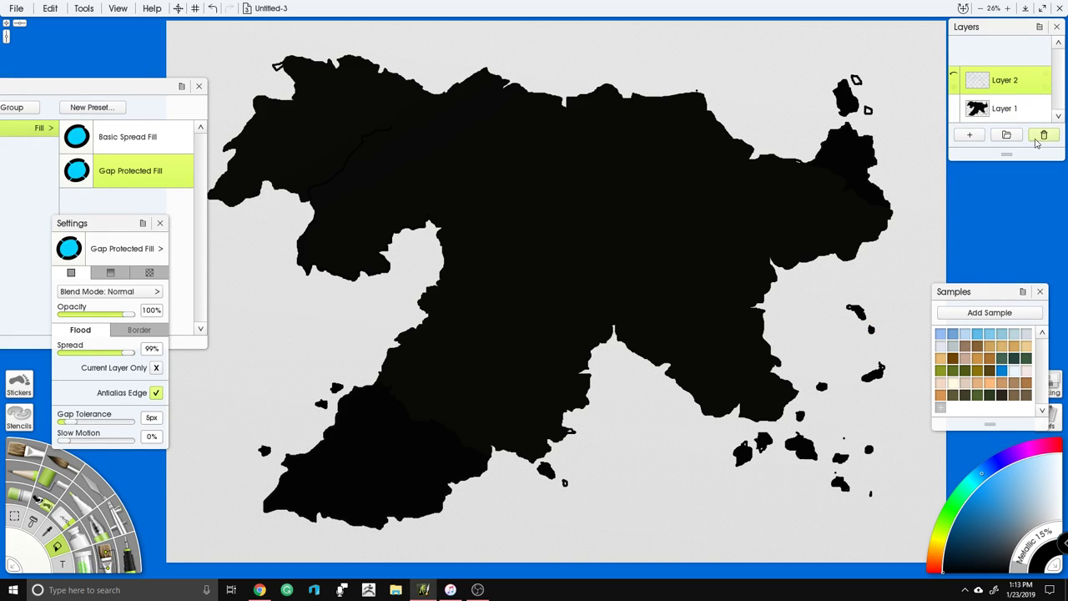
pyautogui.click(1036, 138)
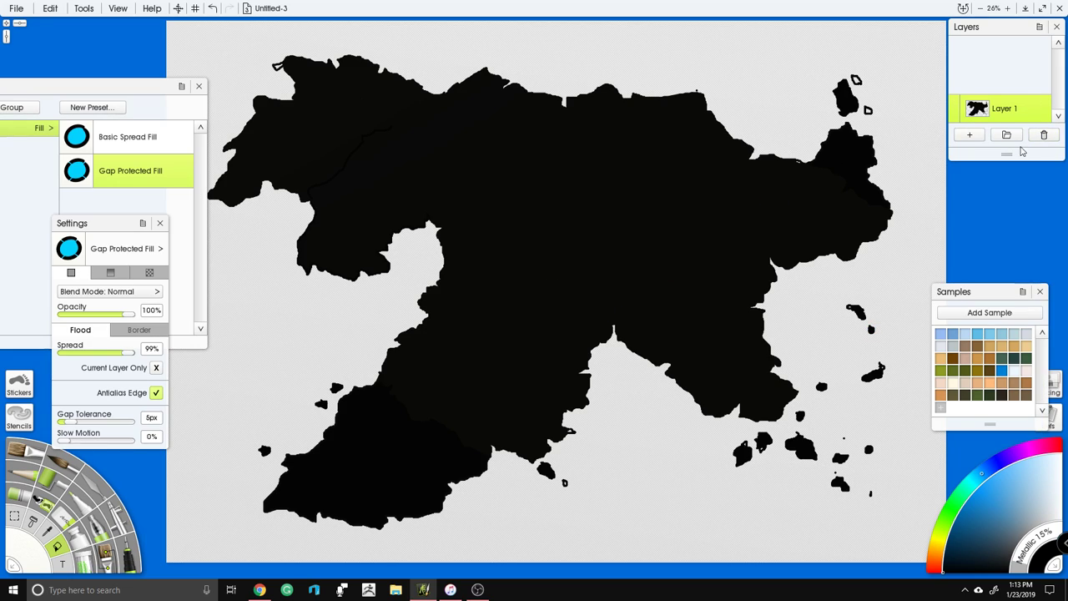
pyautogui.click(977, 134)
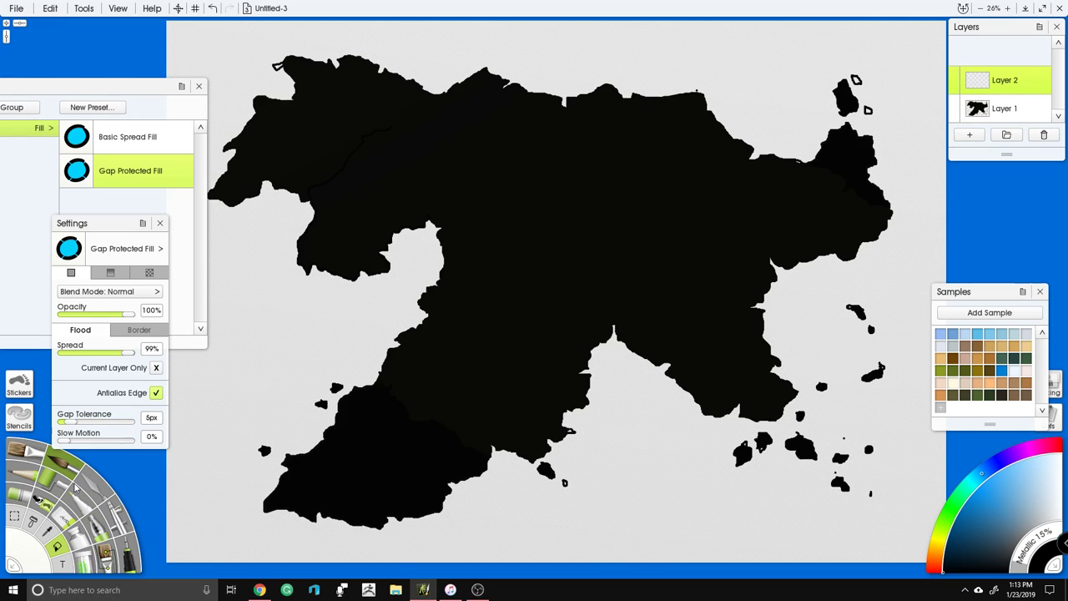
# Step: Close the tool settings, choose the Watercolor brush with the Dried Strokes preset and blue, and paint a thin test stroke off the west coast
pyautogui.click(106, 555)
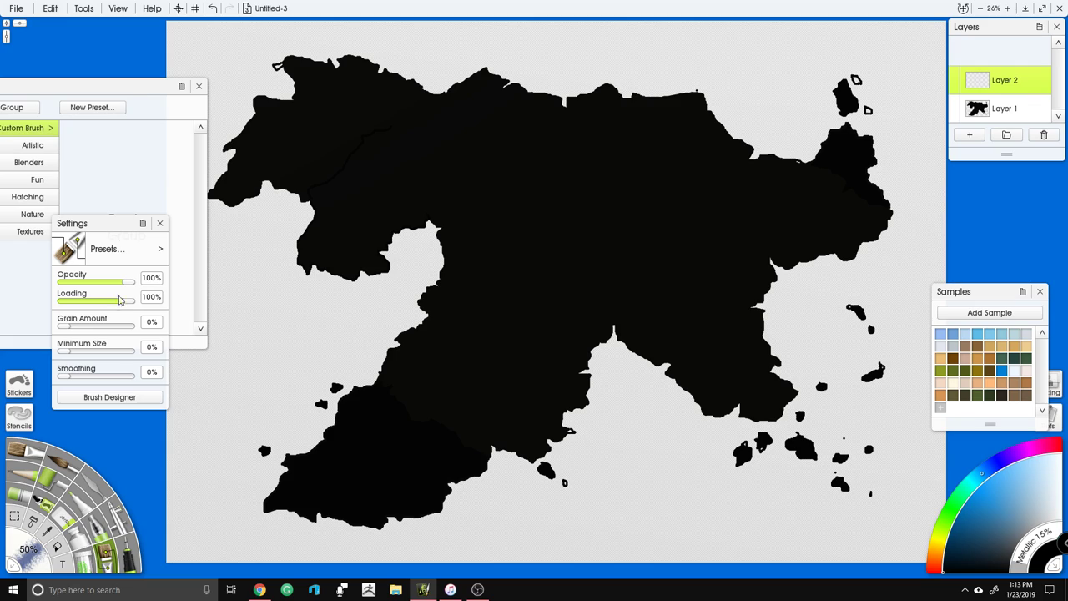
pyautogui.click(162, 223)
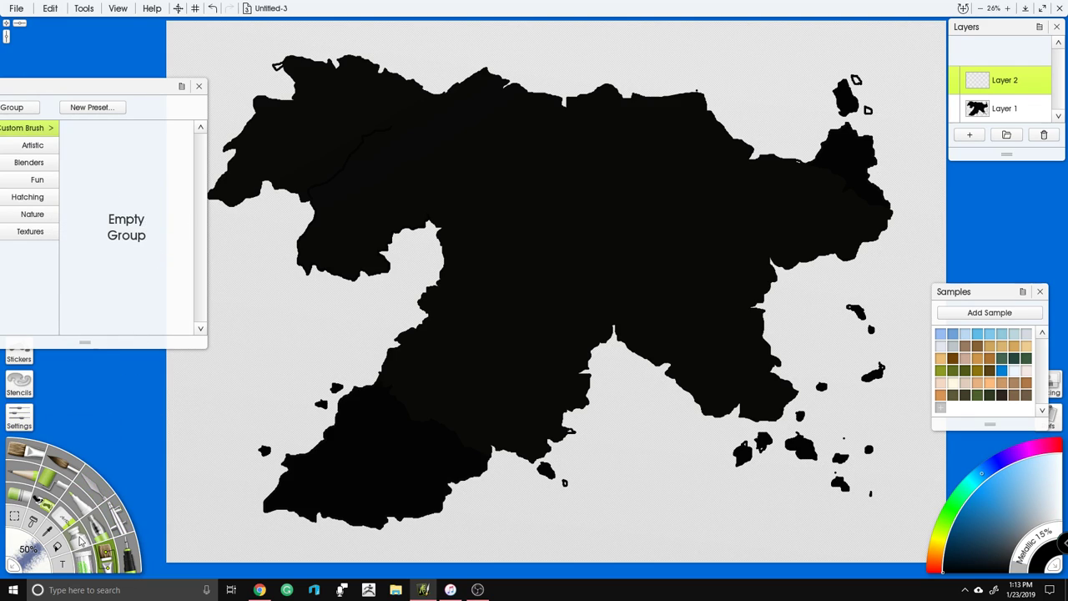
pyautogui.click(68, 469)
pyautogui.click(120, 239)
pyautogui.click(145, 172)
pyautogui.click(147, 144)
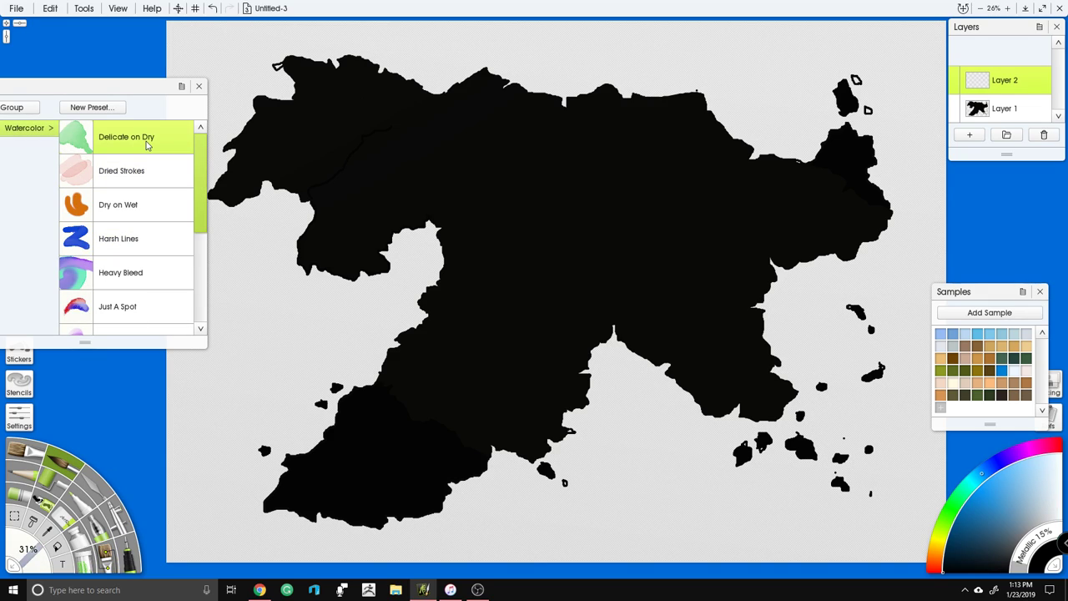
pyautogui.click(141, 167)
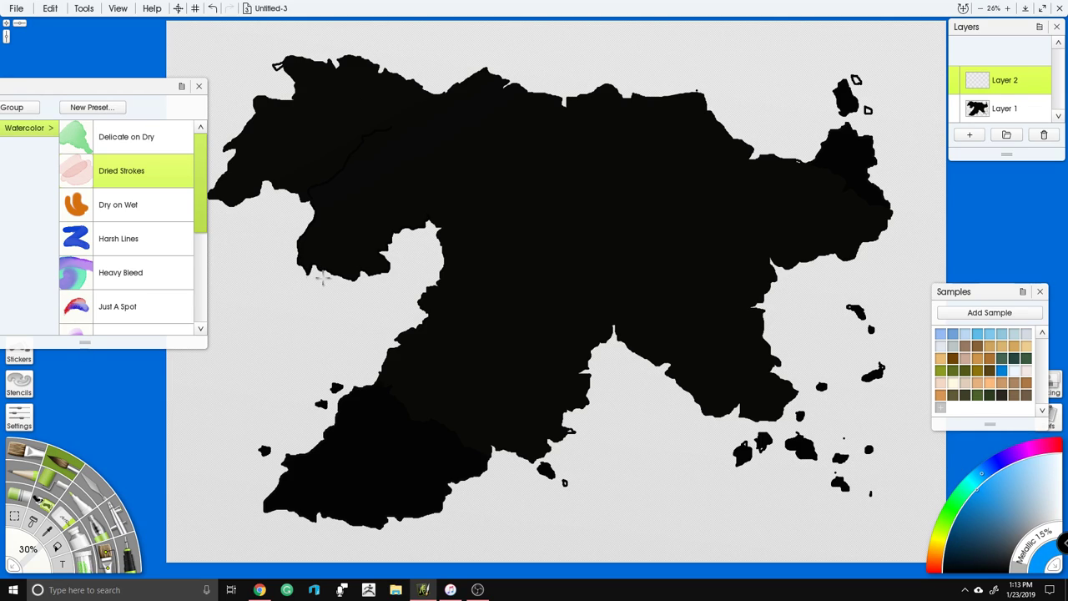
pyautogui.moveTo(253, 313); pyautogui.dragTo(300, 327)
# Step: Set the watercolor brush size to 150% and scribble broad translucent blue strokes over the sea west of the continent
pyautogui.click(20, 548)
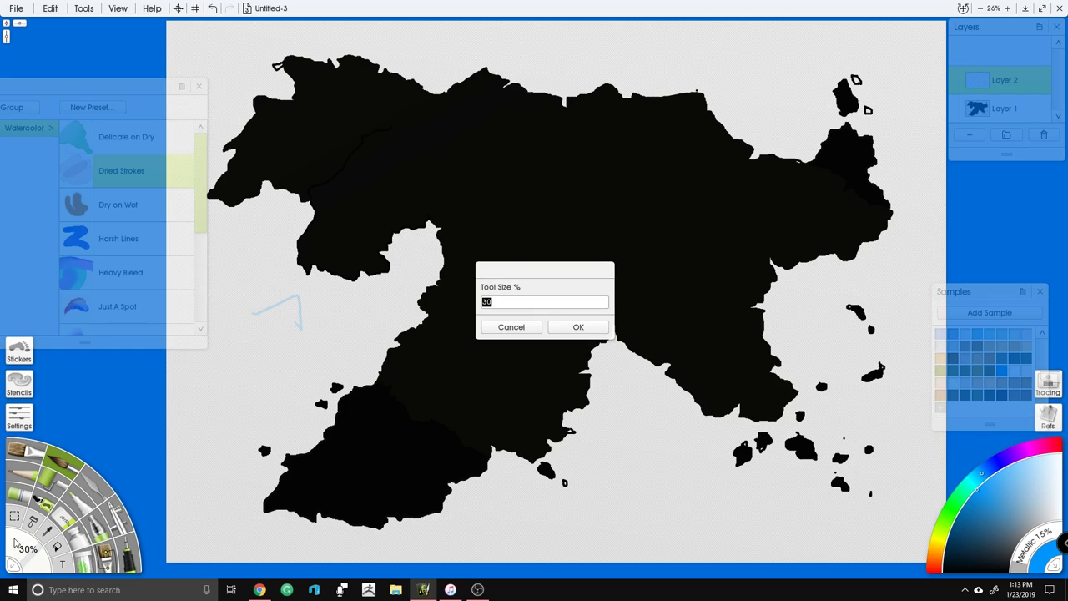
pyautogui.write('150')
pyautogui.press('Return')
pyautogui.moveTo(248, 342)
pyautogui.mouseDown()
pyautogui.moveTo(292, 309)
pyautogui.moveTo(421, 288)
pyautogui.moveTo(298, 353)
pyautogui.moveTo(303, 336)
pyautogui.moveTo(331, 341)
pyautogui.moveTo(329, 331)
pyautogui.moveTo(275, 355)
pyautogui.moveTo(241, 332)
pyautogui.moveTo(267, 301)
pyautogui.moveTo(326, 315)
pyautogui.moveTo(315, 310)
pyautogui.moveTo(294, 334)
pyautogui.moveTo(317, 330)
pyautogui.mouseUp()
# Step: Switch to the Heavy Bleed watercolor preset, enlarge the brush and paint darker blue strokes over the light blue patch
pyautogui.click(142, 274)
pyautogui.moveTo(11, 545); pyautogui.dragTo(22, 543)
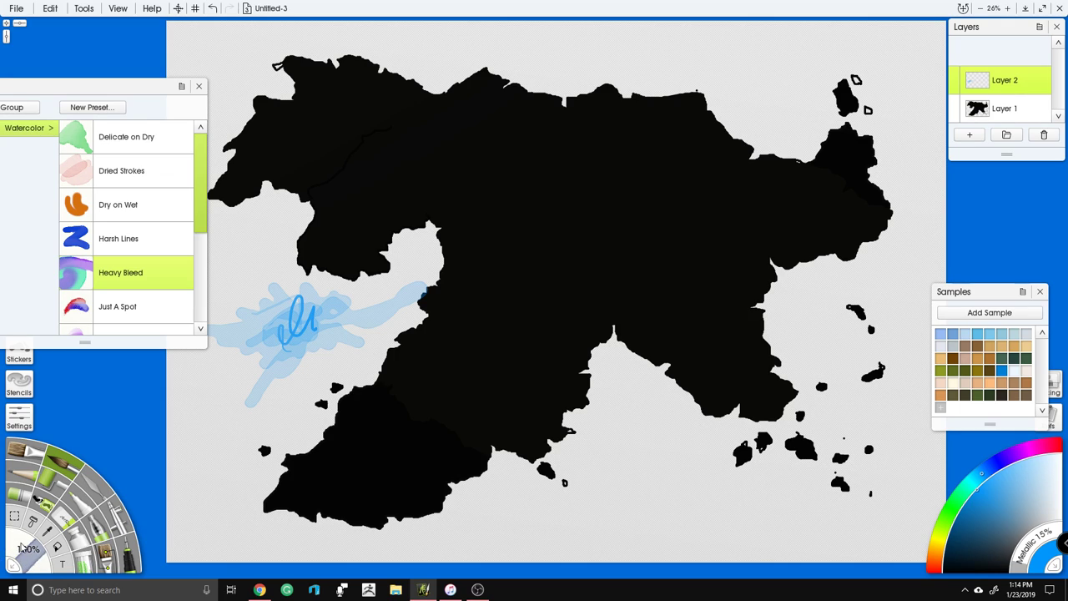
pyautogui.moveTo(327, 260)
pyautogui.mouseDown()
pyautogui.moveTo(317, 300)
pyautogui.moveTo(288, 338)
pyautogui.moveTo(243, 332)
pyautogui.moveTo(223, 343)
pyautogui.mouseUp()
# Step: Choose the Low Blending watercolor preset and scribble small blue loops at the lower edge of the patch
pyautogui.click(130, 313)
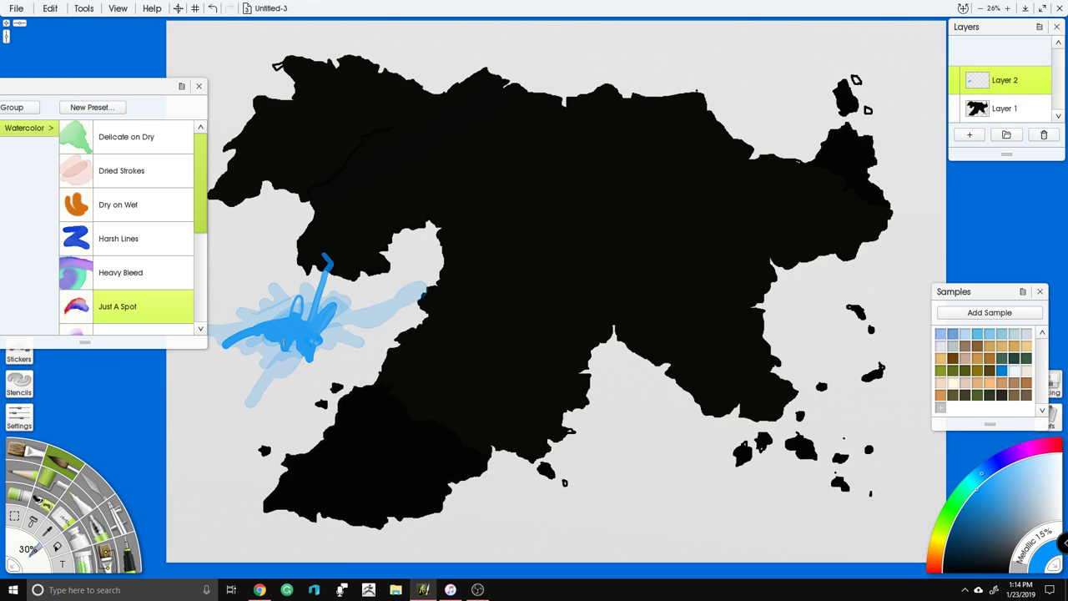
pyautogui.scroll(-4, 176, 241)
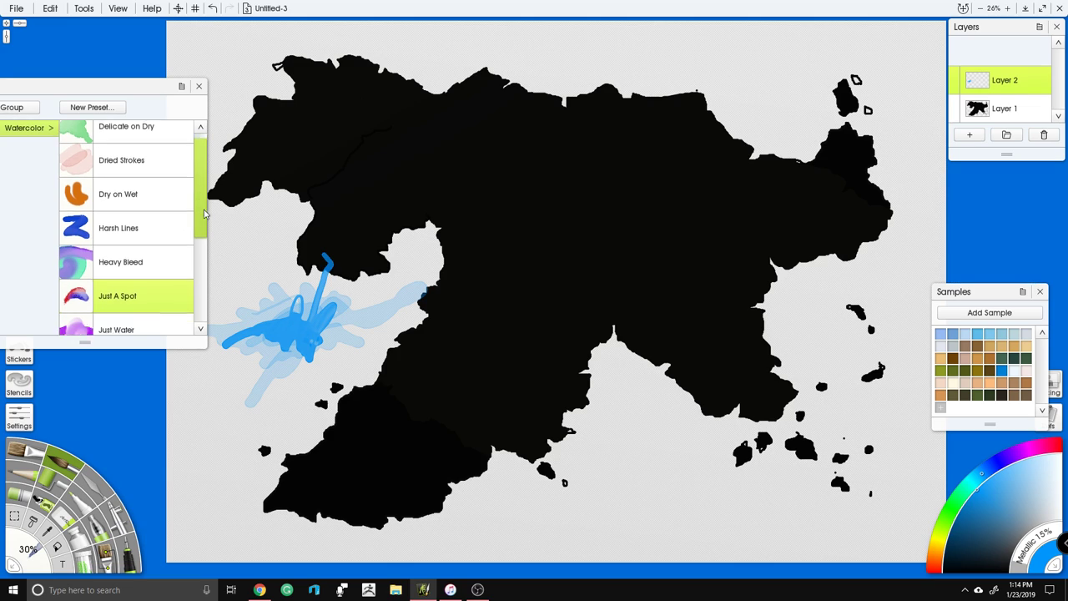
pyautogui.click(131, 288)
pyautogui.click(133, 248)
pyautogui.moveTo(319, 355); pyautogui.dragTo(284, 334)
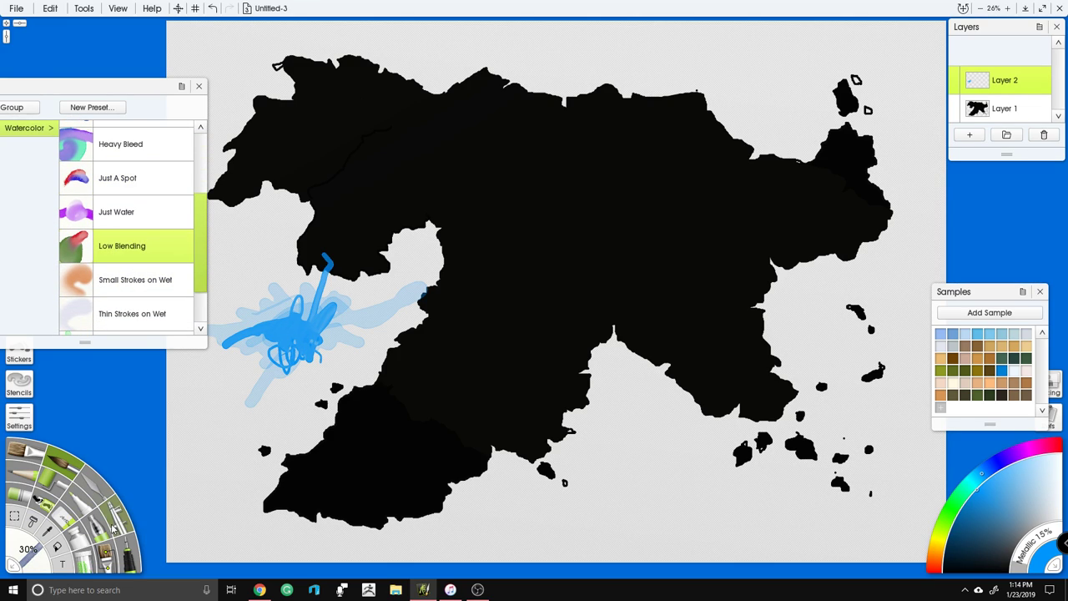
# Step: Paint long bristly blue test strokes with the Oil Brush below the watercolor patch and across the southwest coast
pyautogui.click(27, 452)
pyautogui.moveTo(246, 431)
pyautogui.mouseDown()
pyautogui.moveTo(340, 343)
pyautogui.moveTo(278, 482)
pyautogui.mouseUp()
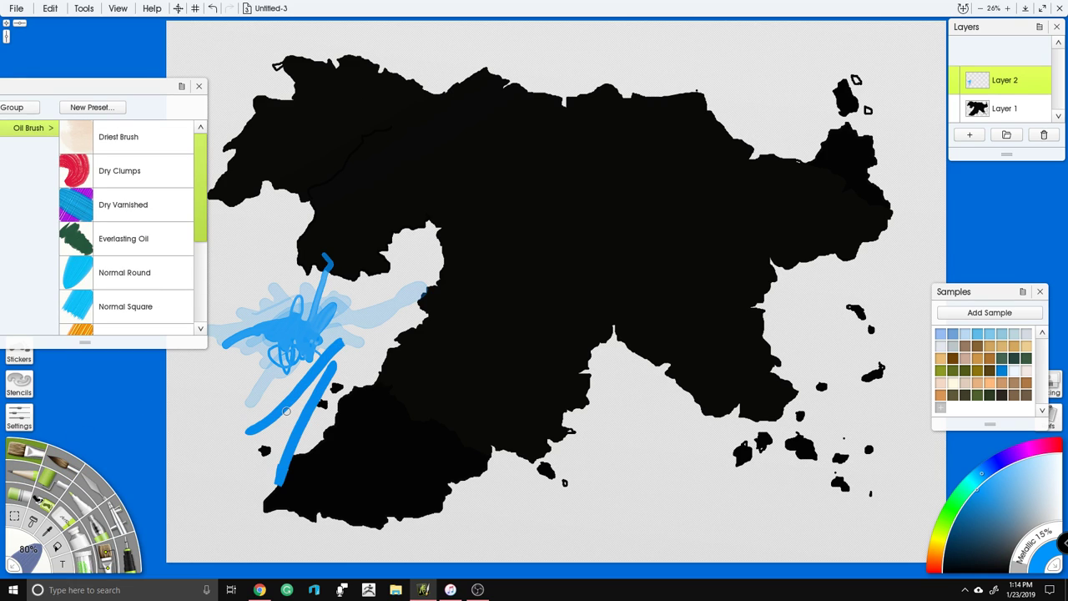
pyautogui.scroll(5, 295, 344)
pyautogui.moveTo(237, 424); pyautogui.dragTo(639, 214)
pyautogui.scroll(3, 379, 318)
pyautogui.moveTo(346, 320); pyautogui.dragTo(691, 221)
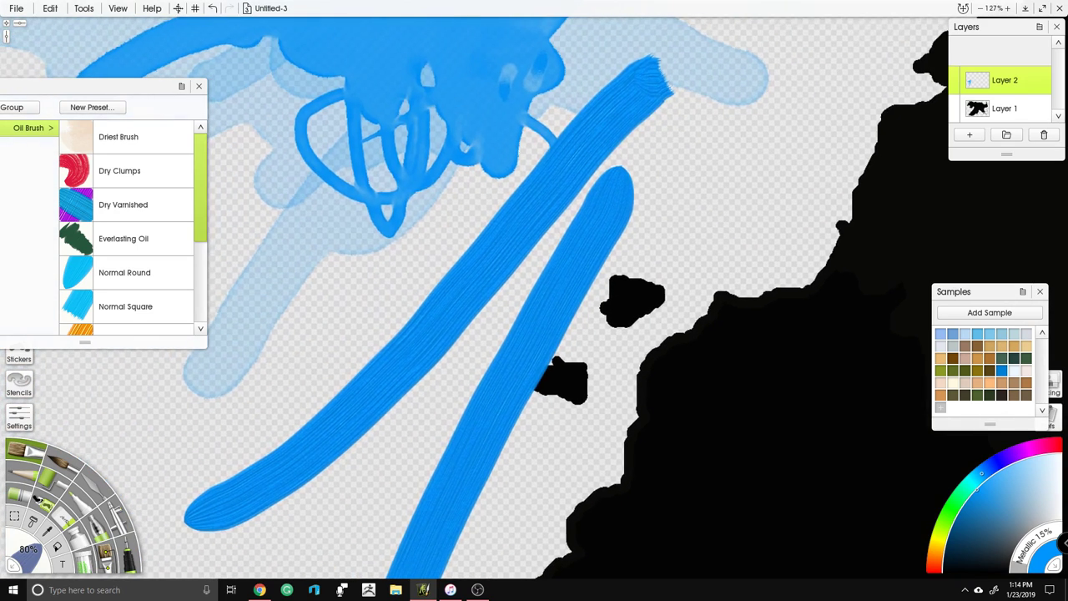
pyautogui.moveTo(644, 326); pyautogui.dragTo(626, 269)
pyautogui.moveTo(372, 251)
pyautogui.mouseDown()
pyautogui.moveTo(548, 209)
pyautogui.moveTo(580, 447)
pyautogui.moveTo(626, 300)
pyautogui.mouseUp()
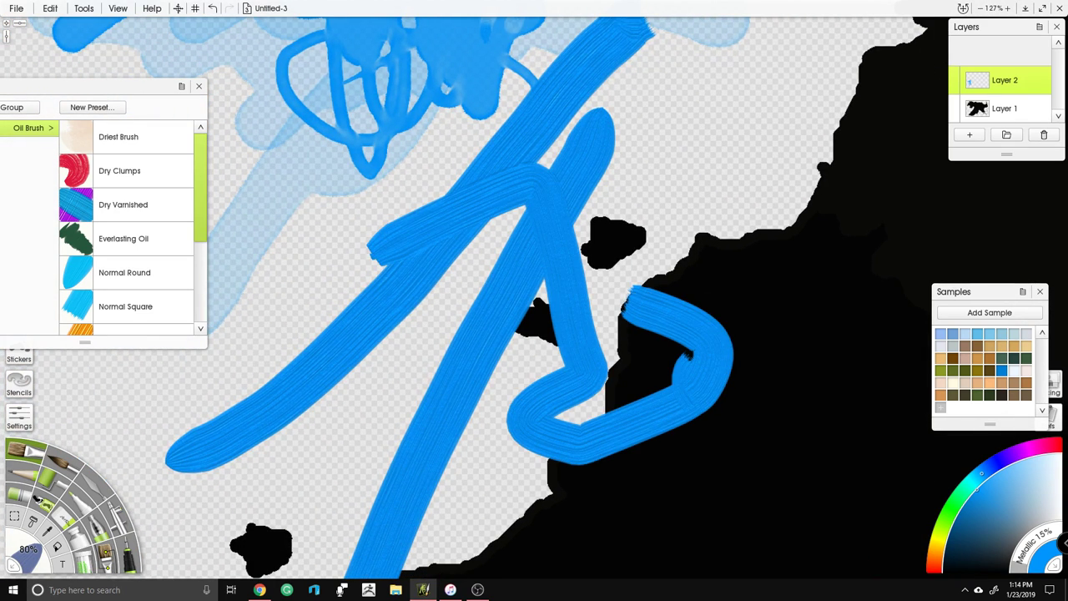
# Step: Smear and blend the blue strokes with the Knife tool into a soft cloud over the west coast
pyautogui.click(98, 496)
pyautogui.moveTo(527, 288)
pyautogui.mouseDown()
pyautogui.moveTo(792, 359)
pyautogui.moveTo(880, 324)
pyautogui.mouseUp()
pyautogui.scroll(-3, 561, 308)
pyautogui.moveTo(547, 308)
pyautogui.mouseDown()
pyautogui.moveTo(626, 161)
pyautogui.moveTo(425, 100)
pyautogui.moveTo(390, 362)
pyautogui.moveTo(353, 448)
pyautogui.moveTo(457, 384)
pyautogui.moveTo(597, 405)
pyautogui.moveTo(373, 225)
pyautogui.moveTo(377, 191)
pyautogui.mouseUp()
pyautogui.scroll(-5, 376, 191)
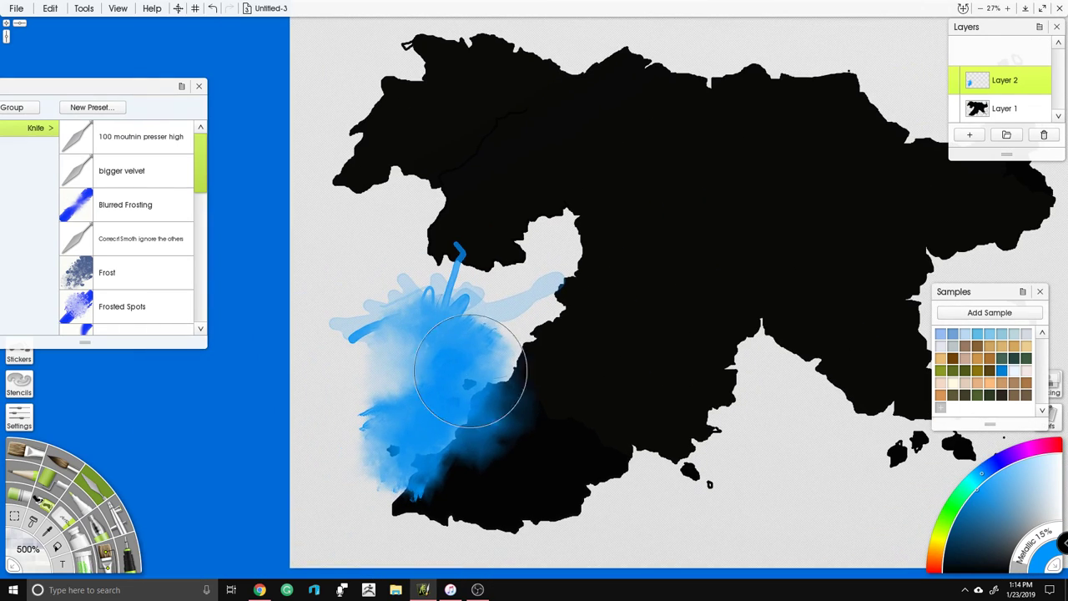
pyautogui.moveTo(470, 371)
pyautogui.mouseDown()
pyautogui.moveTo(398, 288)
pyautogui.moveTo(381, 318)
pyautogui.moveTo(391, 317)
pyautogui.moveTo(305, 316)
pyautogui.moveTo(336, 352)
pyautogui.moveTo(487, 233)
pyautogui.moveTo(513, 316)
pyautogui.moveTo(499, 299)
pyautogui.moveTo(584, 272)
pyautogui.mouseUp()
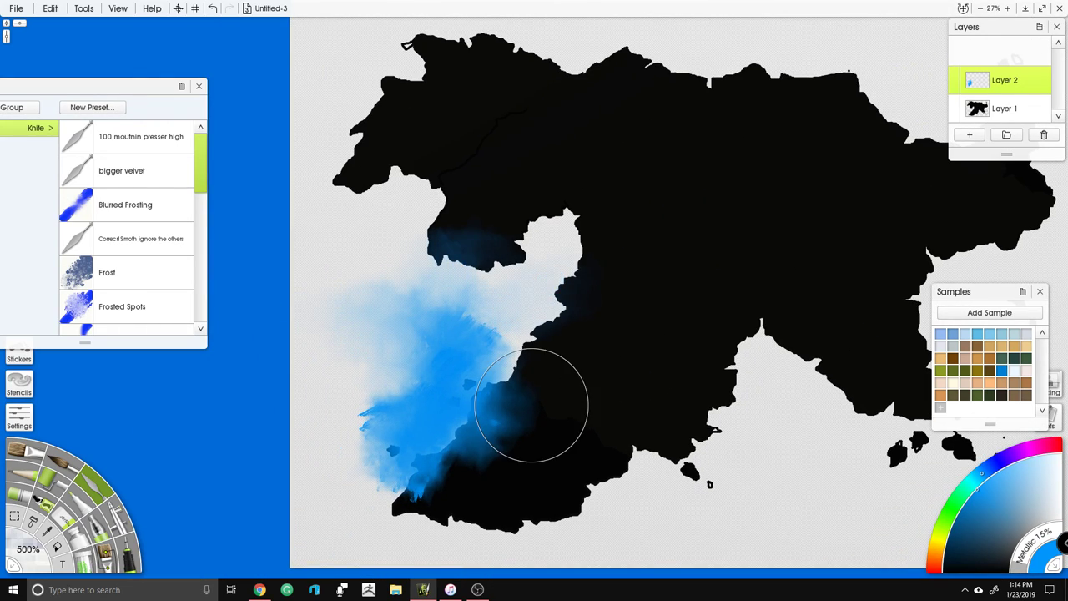
# Step: Draw freehand blue lines across the west coast, ending with a Gloop Pen stroke in the Liquid Flow preset toward the southern islands
pyautogui.click(96, 534)
pyautogui.moveTo(330, 291)
pyautogui.mouseDown()
pyautogui.moveTo(549, 227)
pyautogui.moveTo(614, 315)
pyautogui.moveTo(638, 334)
pyautogui.mouseUp()
pyautogui.moveTo(619, 341); pyautogui.dragTo(603, 351)
pyautogui.moveTo(580, 368); pyautogui.dragTo(541, 388)
pyautogui.click(107, 546)
pyautogui.moveTo(394, 449)
pyautogui.mouseDown()
pyautogui.moveTo(558, 279)
pyautogui.moveTo(544, 348)
pyautogui.moveTo(572, 451)
pyautogui.mouseUp()
pyautogui.click(129, 275)
pyautogui.moveTo(536, 313)
pyautogui.mouseDown()
pyautogui.moveTo(668, 493)
pyautogui.moveTo(720, 457)
pyautogui.mouseUp()
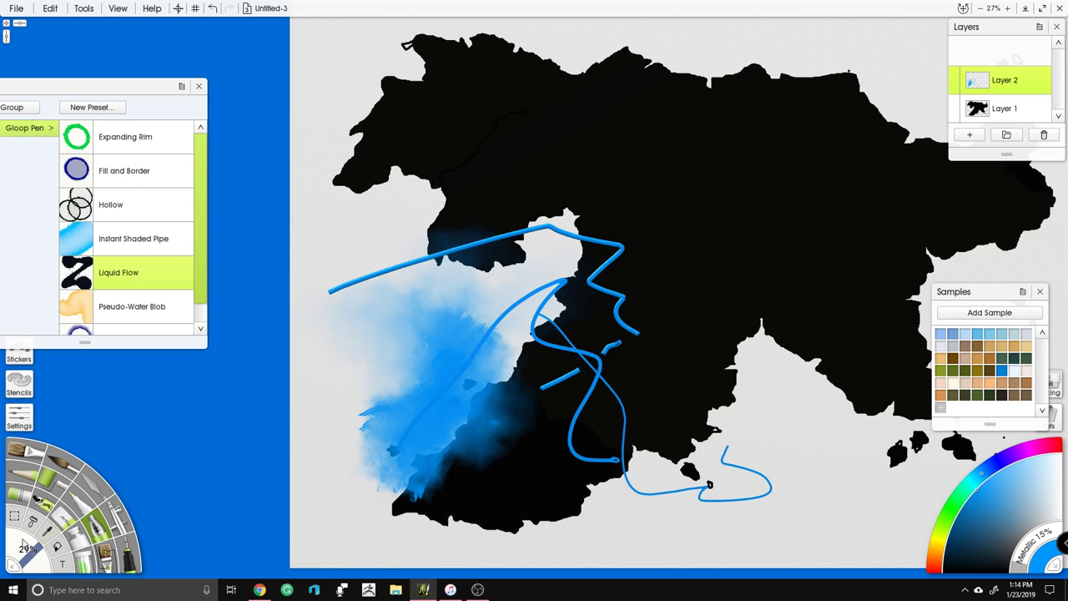
# Step: Set the Gloop Pen size to 300% and paint large blue Liquid Flow blobs in the sea south of the continent
pyautogui.click(25, 547)
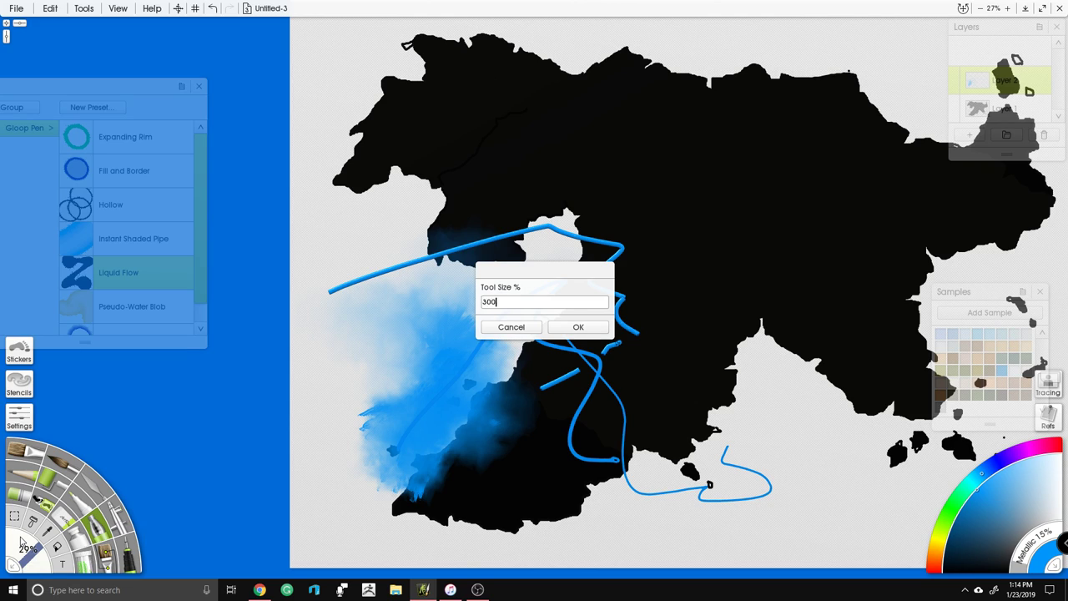
pyautogui.press('Return')
pyautogui.moveTo(775, 429)
pyautogui.mouseDown()
pyautogui.moveTo(814, 484)
pyautogui.moveTo(783, 519)
pyautogui.moveTo(827, 494)
pyautogui.moveTo(881, 506)
pyautogui.mouseUp()
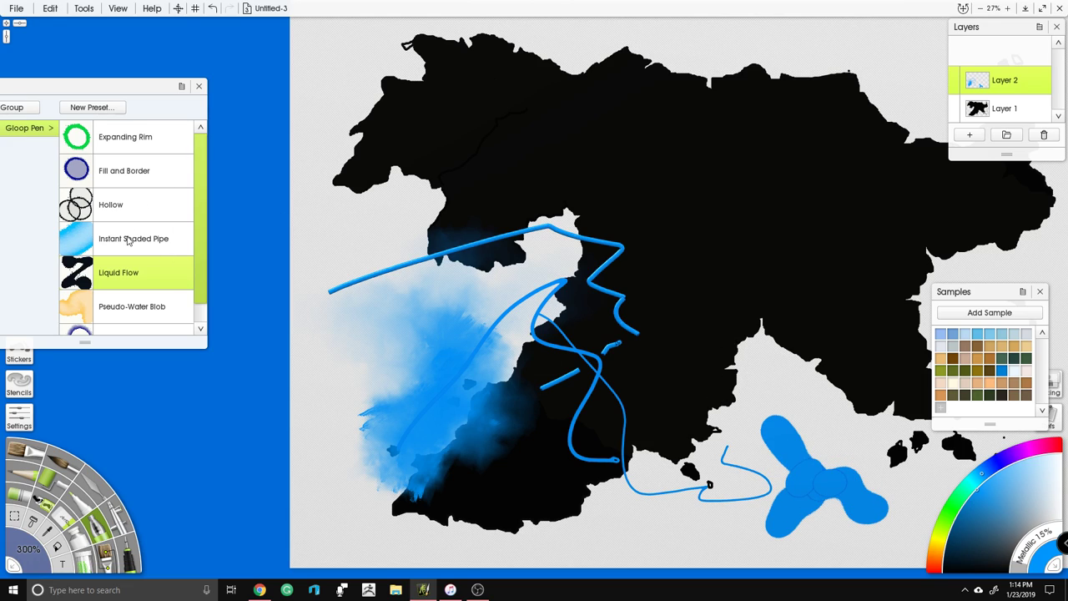
# Step: Paint translucent blue Gloop Pen strokes with the Pseudo-Water Blob preset in the bay above the blue blobs
pyautogui.click(131, 315)
pyautogui.moveTo(743, 378); pyautogui.dragTo(822, 402)
pyautogui.moveTo(698, 378)
pyautogui.mouseDown()
pyautogui.moveTo(773, 455)
pyautogui.moveTo(745, 383)
pyautogui.moveTo(697, 375)
pyautogui.mouseUp()
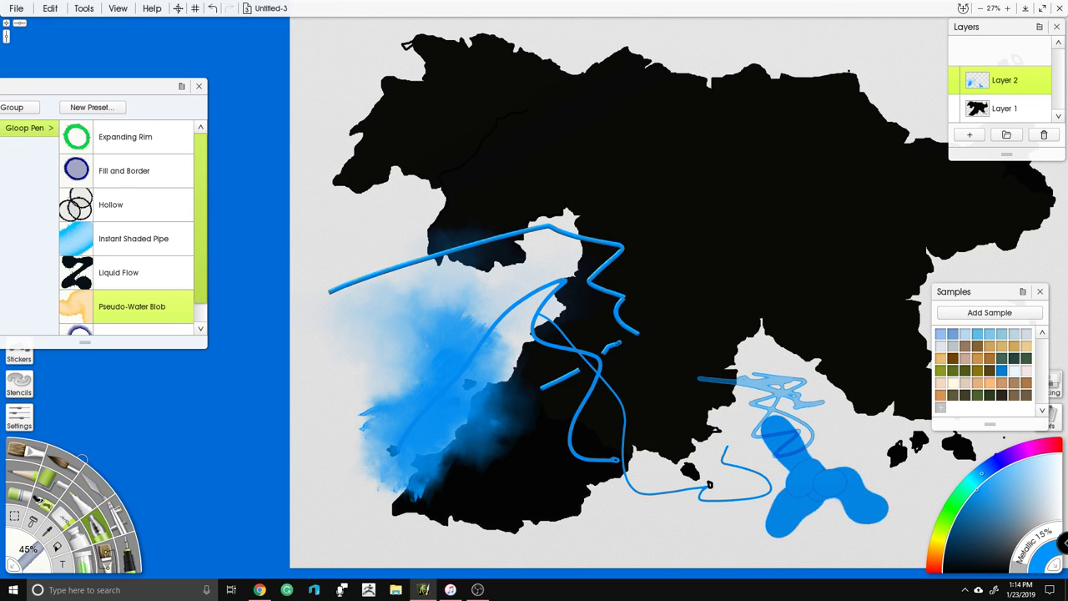
# Step: Draw a thin freehand blue Pencil line from the western sea across the southwest coast
pyautogui.click(72, 469)
pyautogui.click(31, 473)
pyautogui.moveTo(296, 419)
pyautogui.mouseDown()
pyautogui.moveTo(345, 425)
pyautogui.moveTo(374, 503)
pyautogui.moveTo(576, 520)
pyautogui.mouseUp()
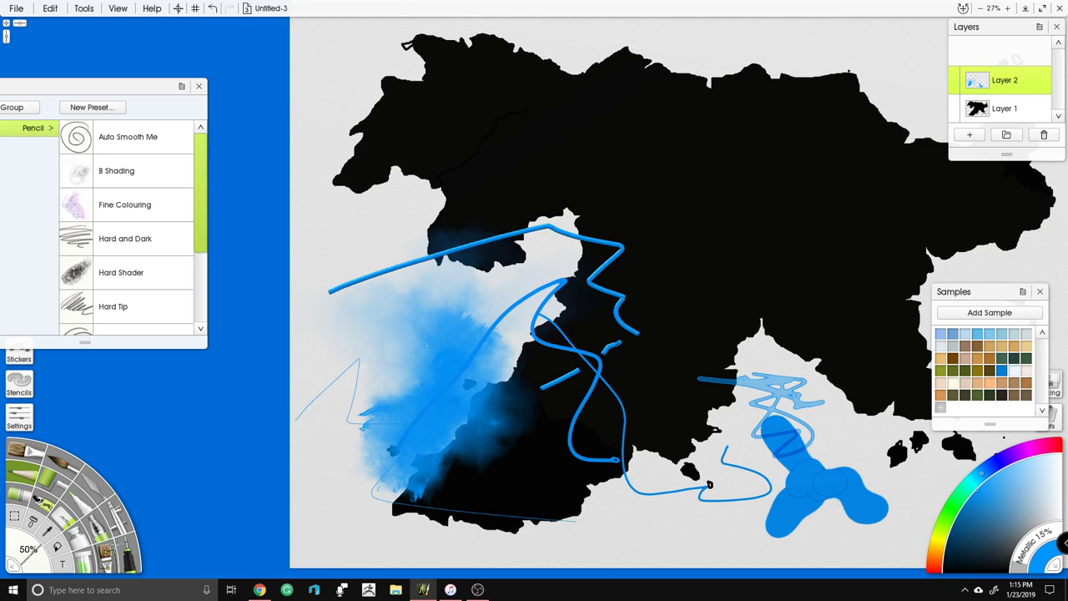
# Step: Delete Layer 2 with all its test strokes and set the paint colour to black
pyautogui.click(1044, 137)
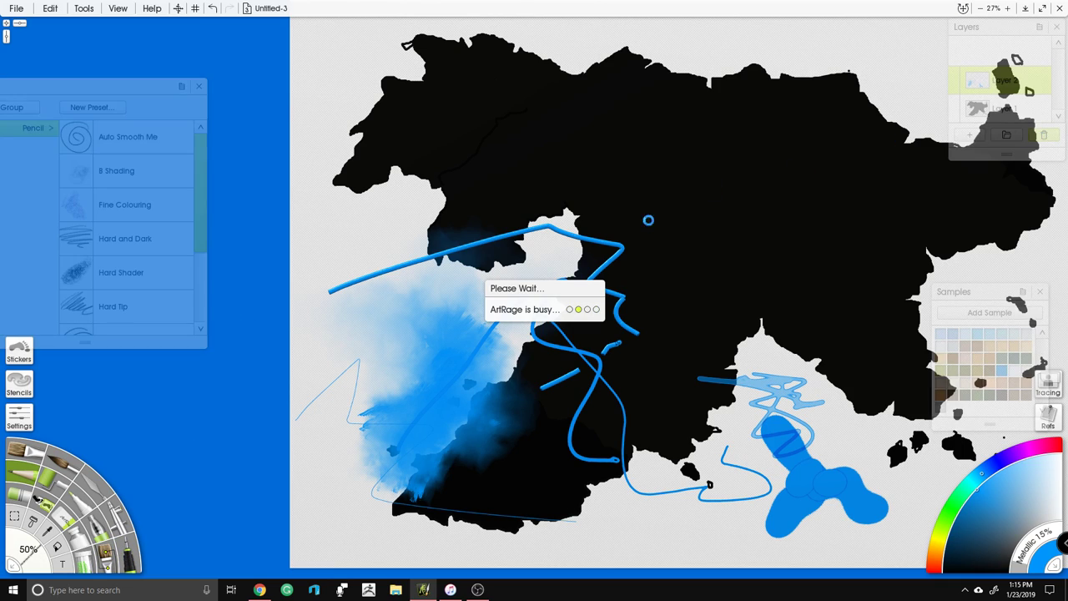
pyautogui.scroll(-2, 408, 242)
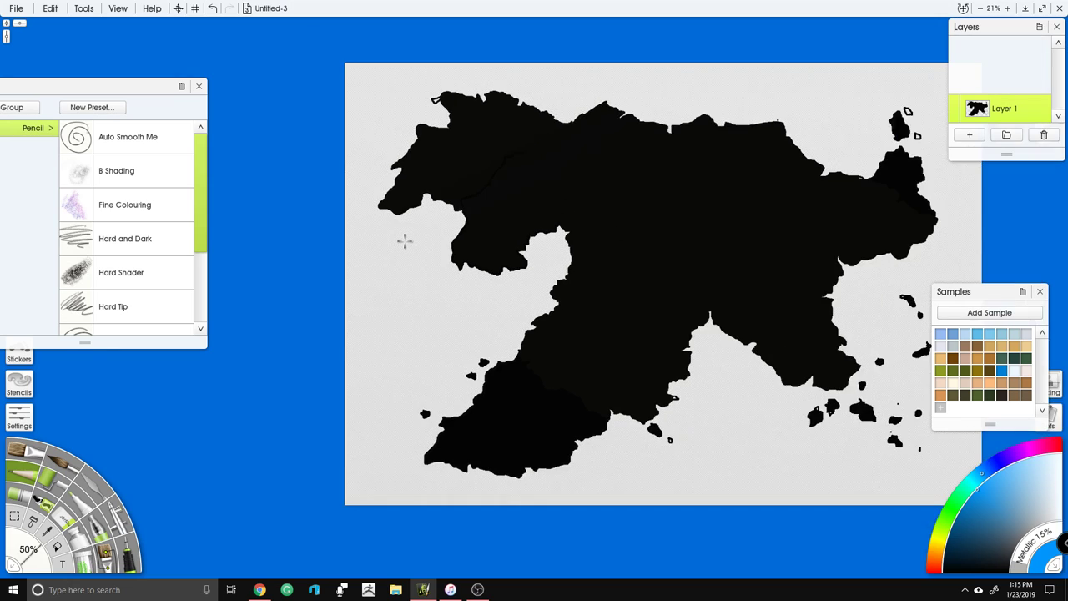
pyautogui.press('super')
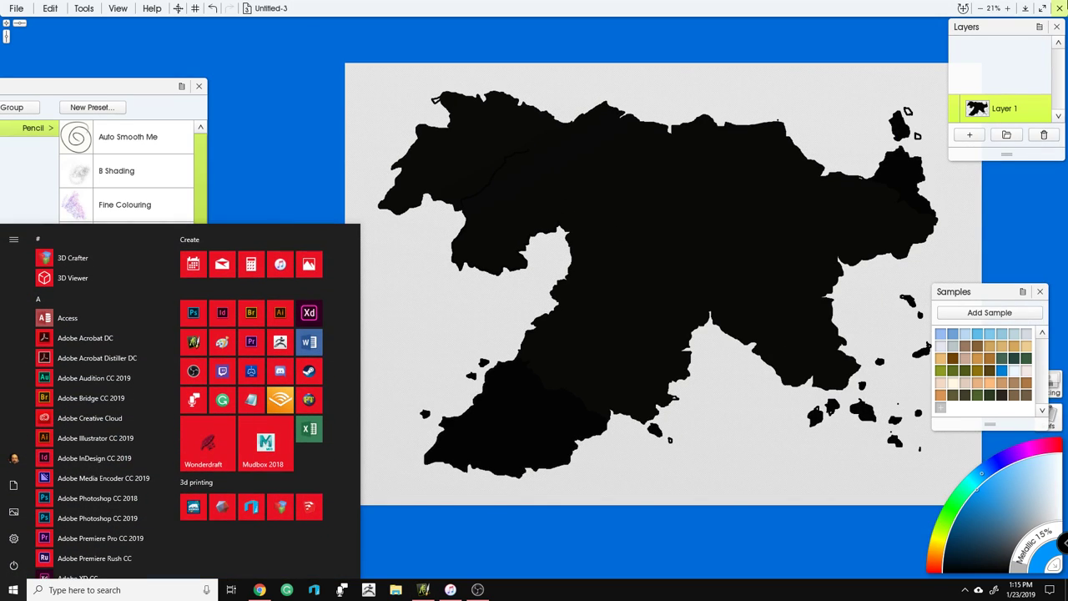
pyautogui.click(590, 42)
pyautogui.moveTo(590, 45); pyautogui.dragTo(488, 89)
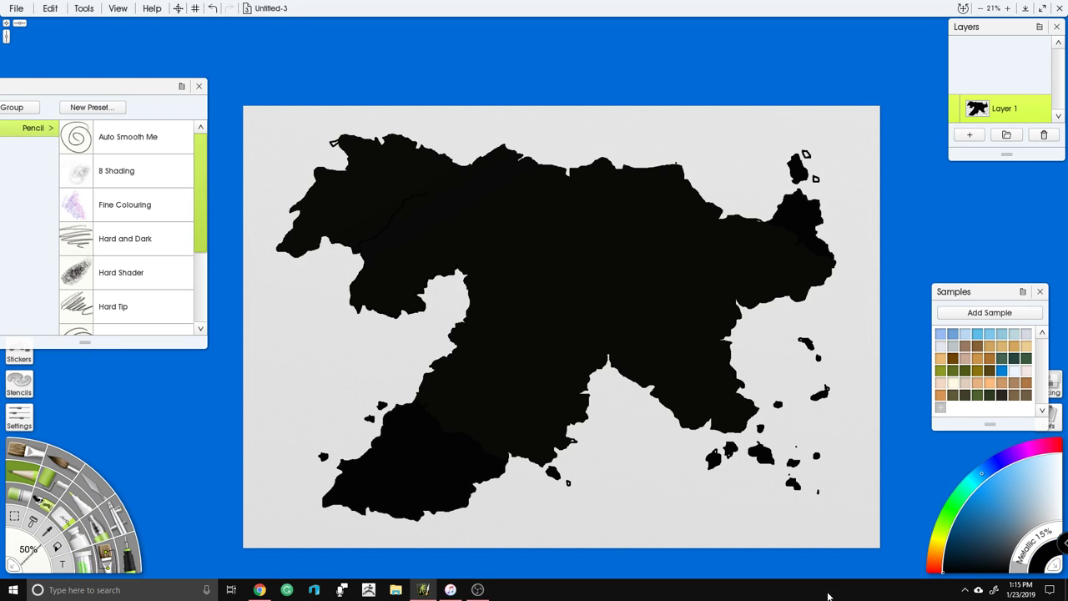
# Step: Fill the two small outlined islands off the northeast coast with black using the Gap Protected Fill preset
pyautogui.click(57, 546)
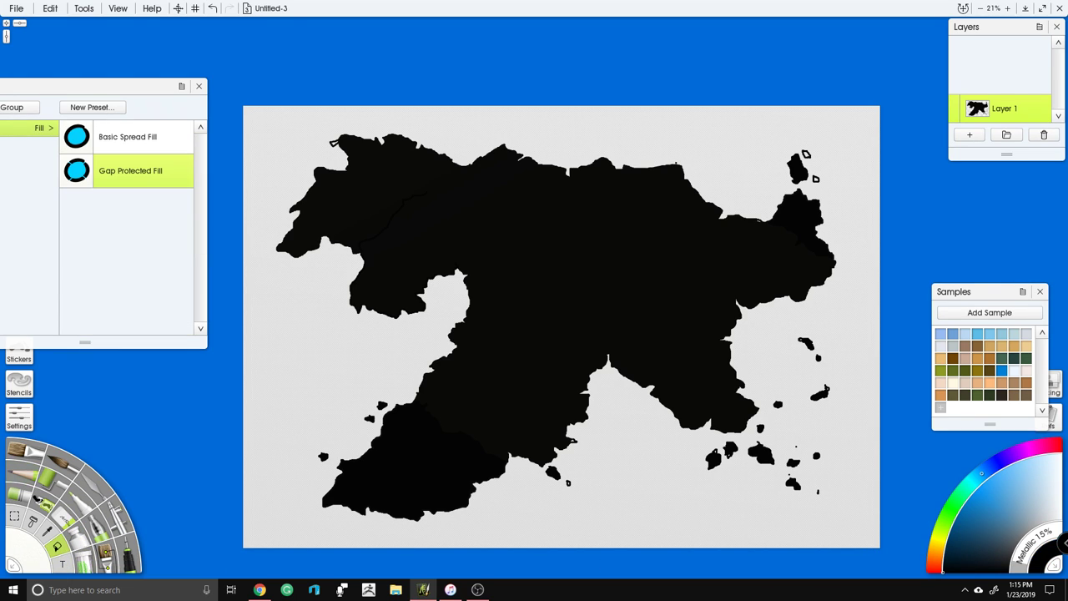
pyautogui.scroll(3, 779, 220)
pyautogui.moveTo(681, 419); pyautogui.dragTo(314, 561)
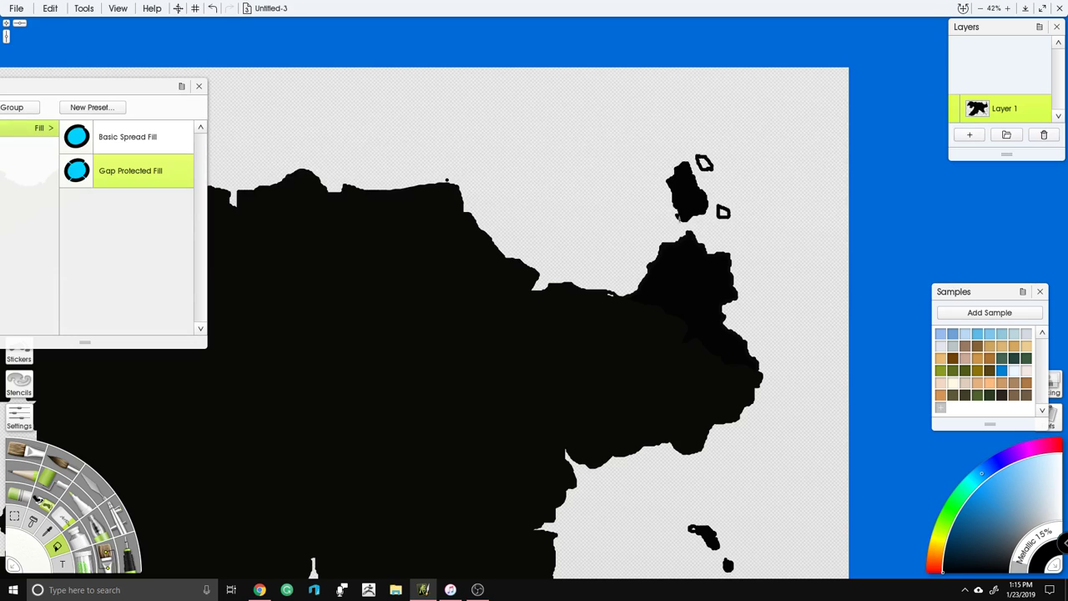
pyautogui.click(704, 164)
pyautogui.click(723, 212)
# Step: Fill the hollow centre of the tiny island off the southern coast with black
pyautogui.scroll(5, 518, 267)
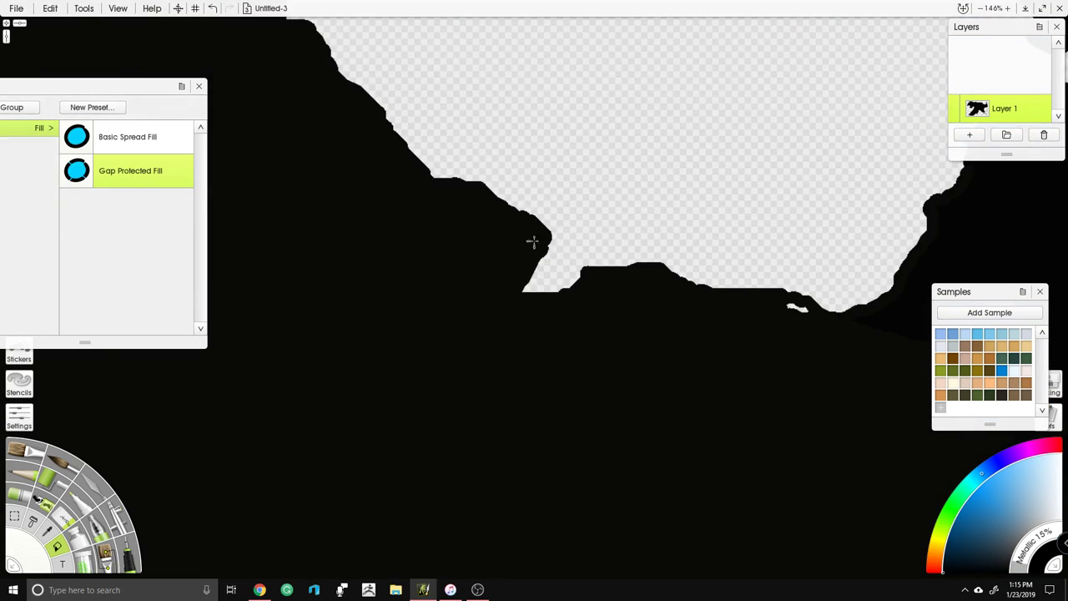
pyautogui.scroll(-4, 550, 225)
pyautogui.scroll(-4, 556, 269)
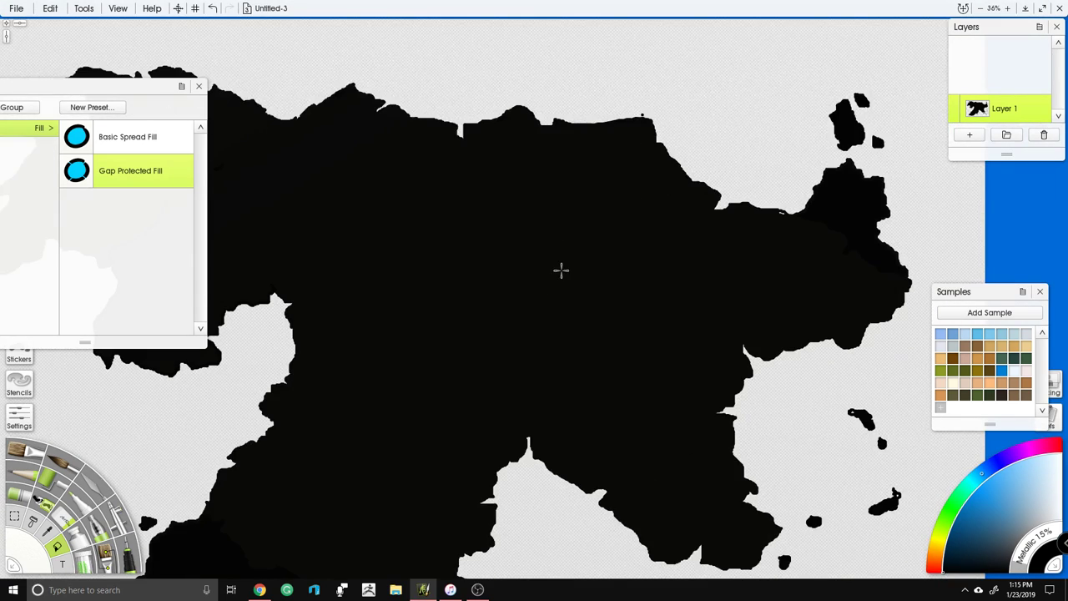
pyautogui.scroll(6, 682, 408)
pyautogui.scroll(-2, 643, 327)
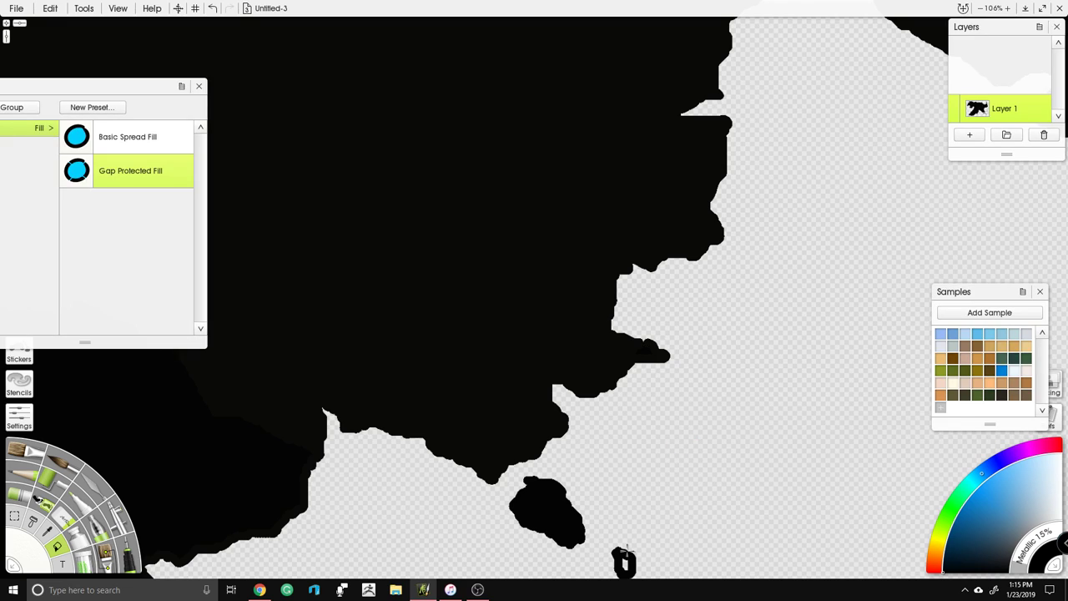
pyautogui.scroll(-5, 454, 317)
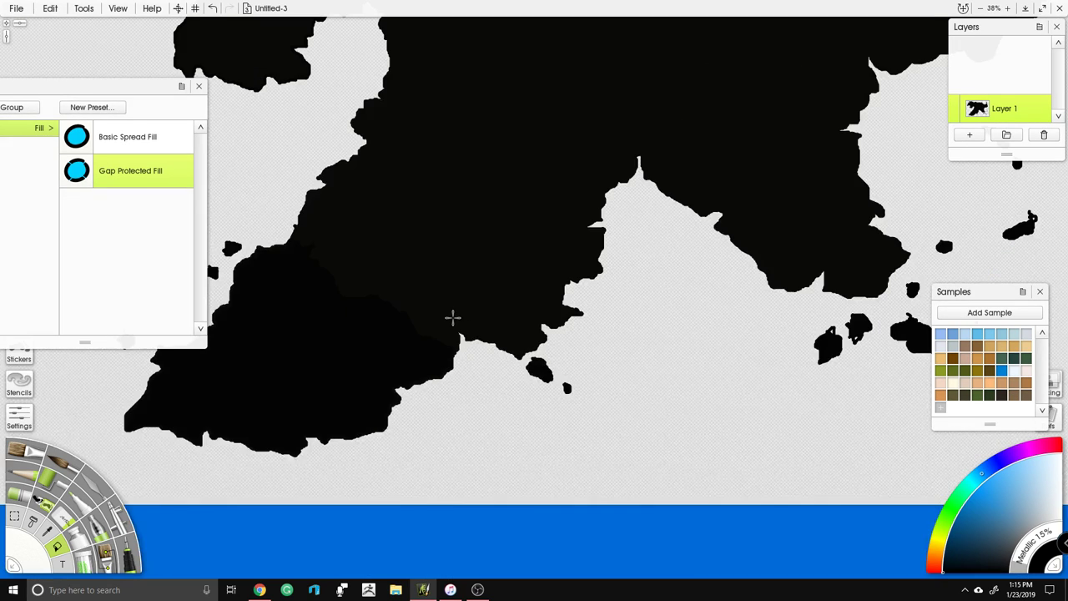
# Step: Fill the small unfilled holes in the two islands just south of the southeastern peninsula with black
pyautogui.scroll(5, 641, 286)
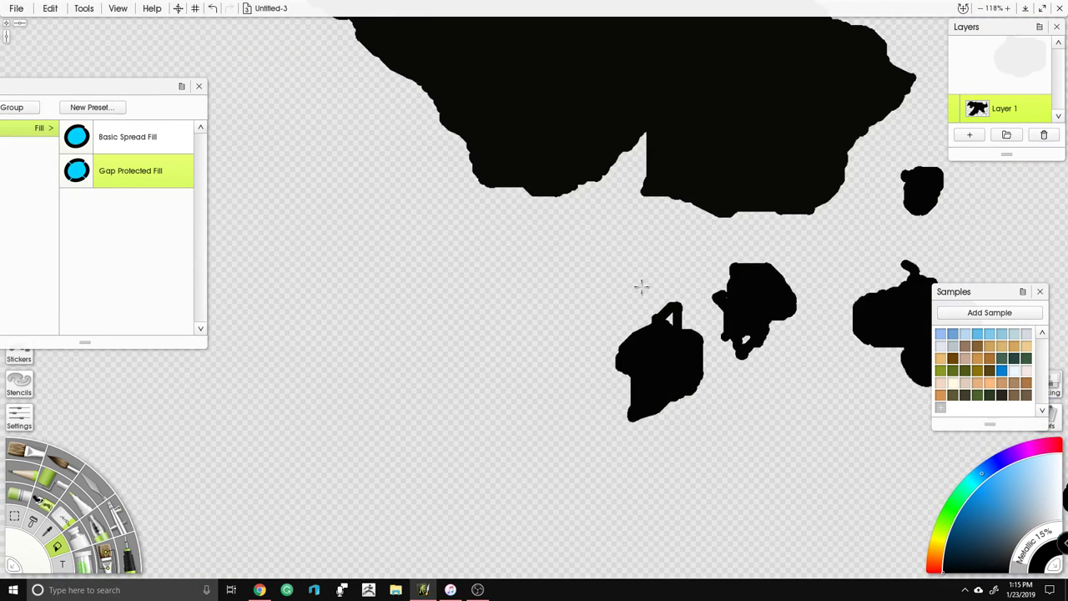
pyautogui.rightClick(669, 318)
pyautogui.click(669, 316)
pyautogui.click(747, 339)
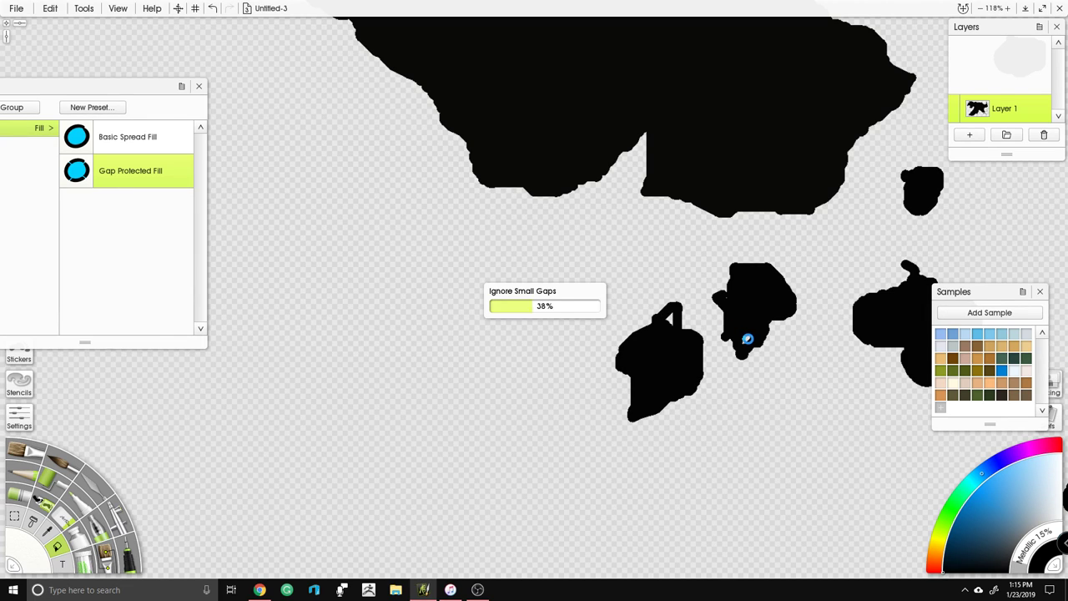
pyautogui.click(746, 339)
# Step: Fill the remaining small holes in the islands off the east coast with black
pyautogui.scroll(-5, 445, 240)
pyautogui.moveTo(442, 244); pyautogui.dragTo(480, 389)
pyautogui.scroll(3, 883, 308)
pyautogui.scroll(-3, 884, 308)
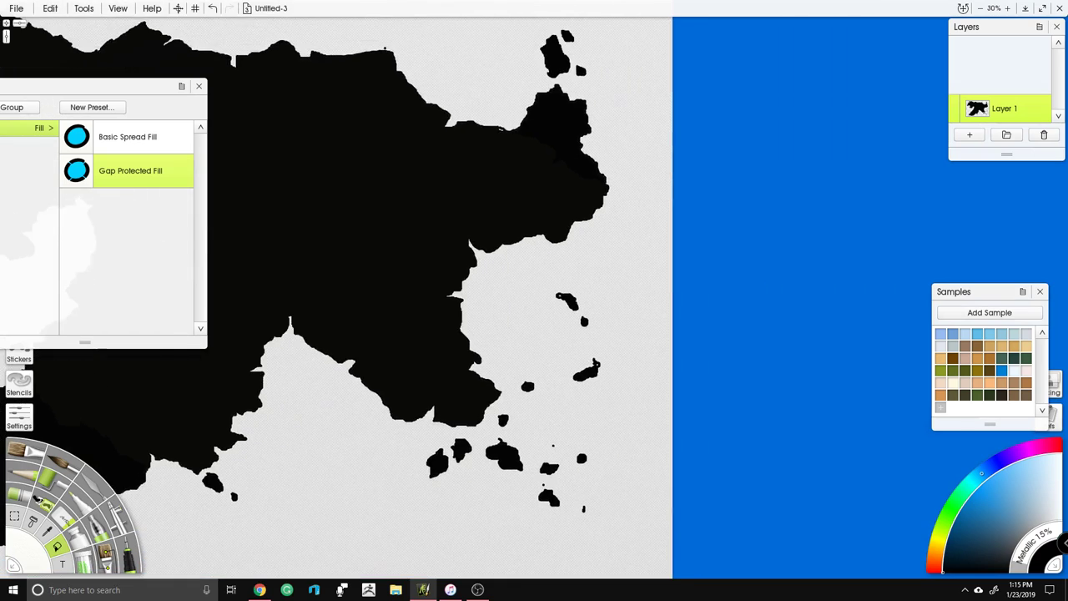
pyautogui.scroll(4, 631, 312)
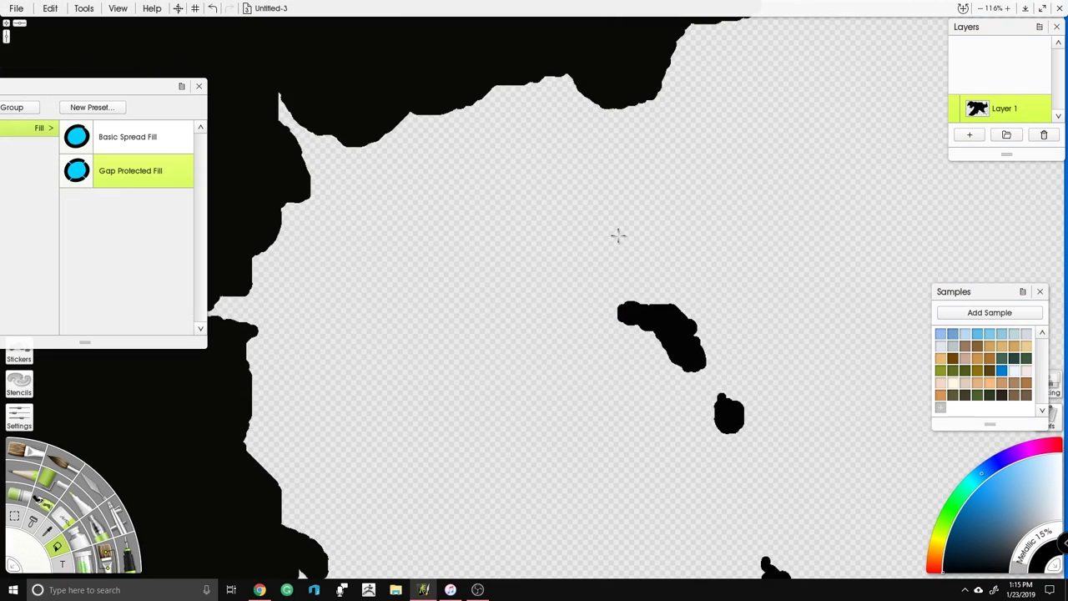
pyautogui.scroll(-3, 631, 312)
pyautogui.scroll(2, 789, 376)
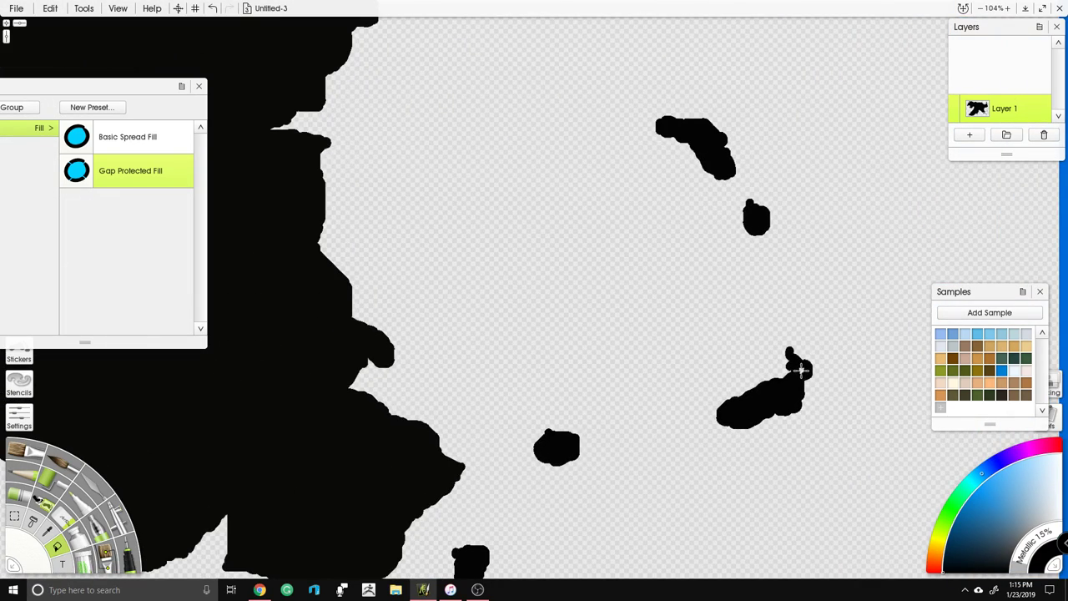
pyautogui.scroll(-3, 673, 264)
# Step: Fill the small unfilled gap along the northeast coastline with black
pyautogui.scroll(2, 659, 242)
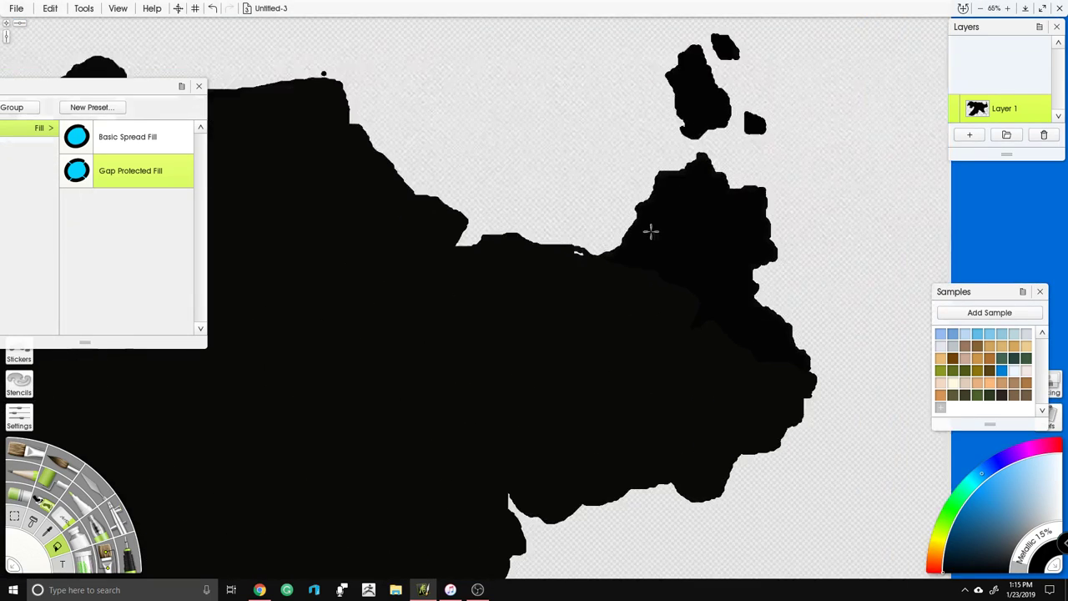
pyautogui.scroll(3, 652, 232)
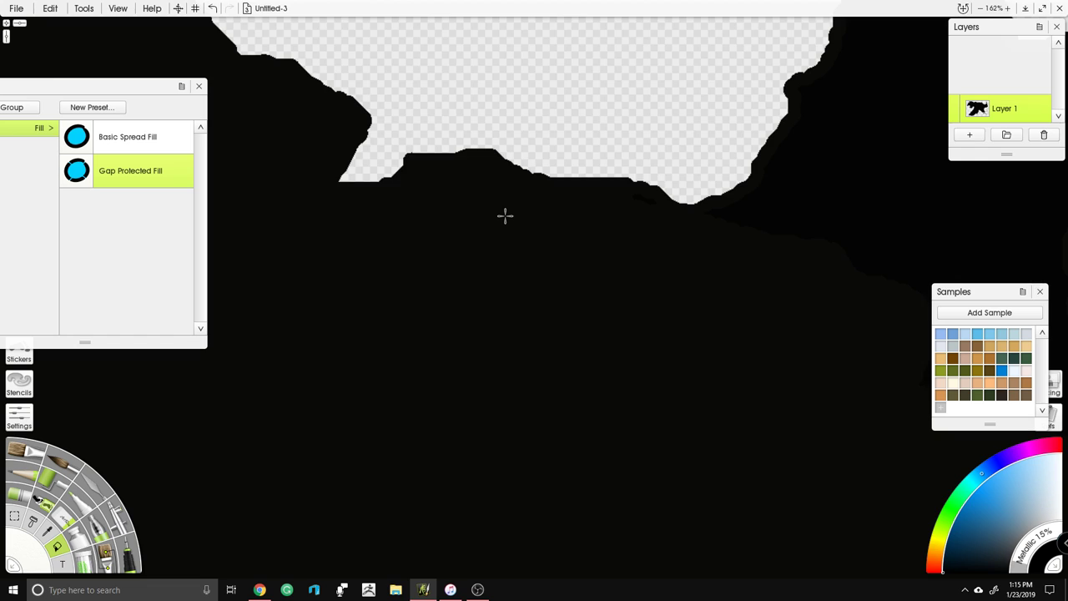
pyautogui.scroll(-3, 514, 218)
# Step: Lock the transparency of Layer 1
pyautogui.click(1047, 109)
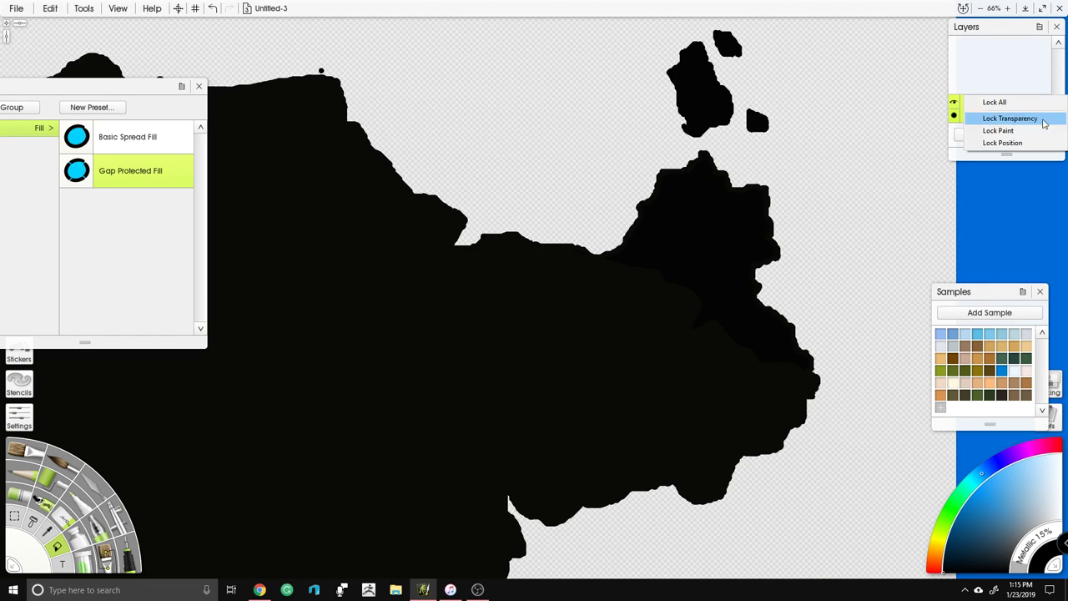
pyautogui.click(1023, 115)
pyautogui.scroll(-4, 714, 274)
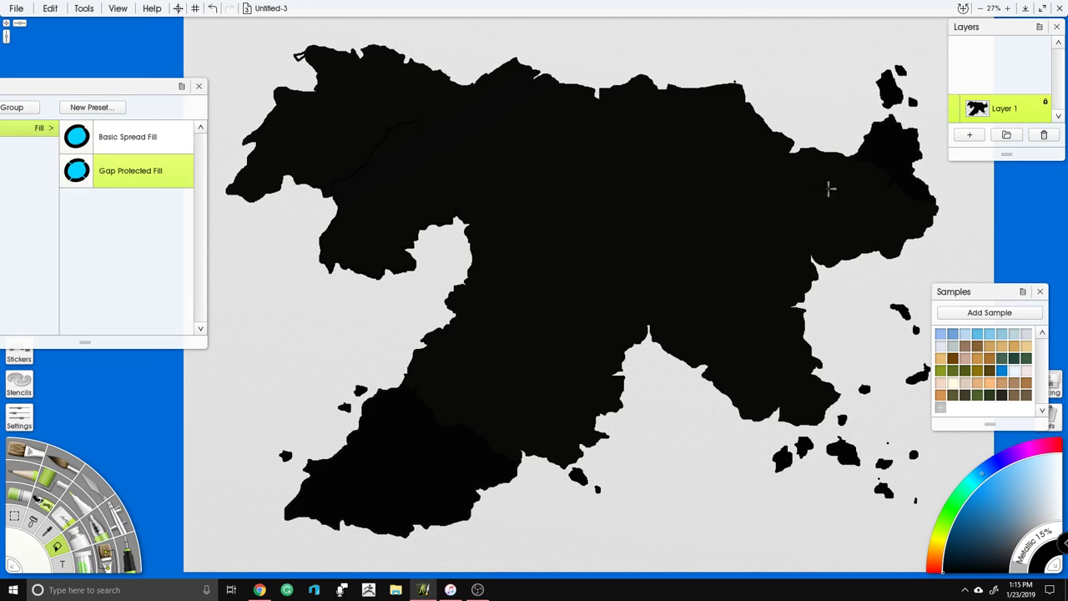
# Step: Add a new layer above Layer 1 and set the paint hue to red
pyautogui.moveTo(838, 189); pyautogui.dragTo(805, 211)
pyautogui.click(975, 131)
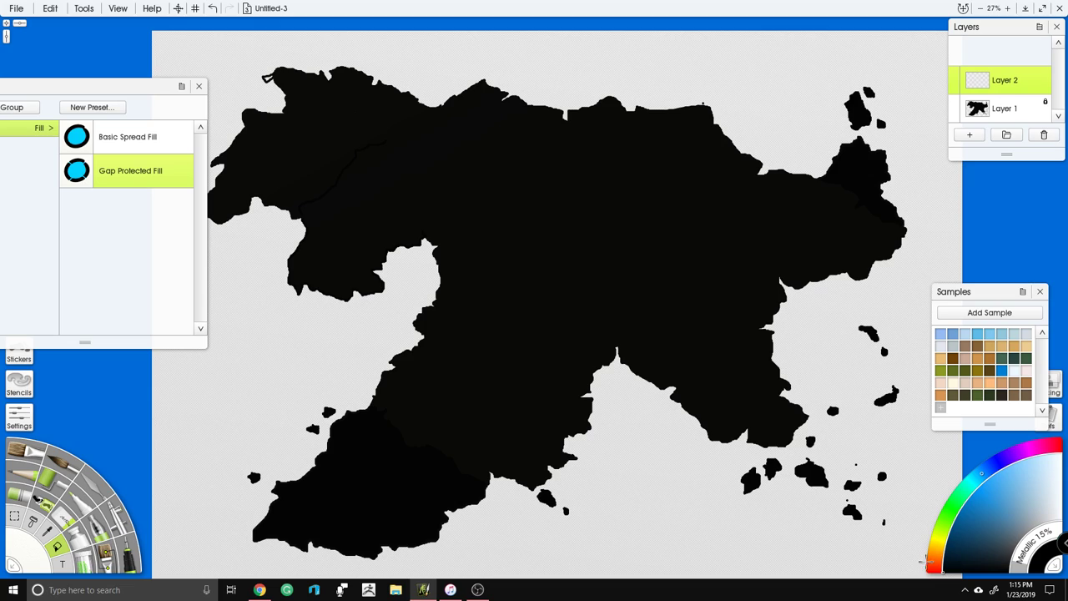
pyautogui.moveTo(927, 561); pyautogui.dragTo(914, 573)
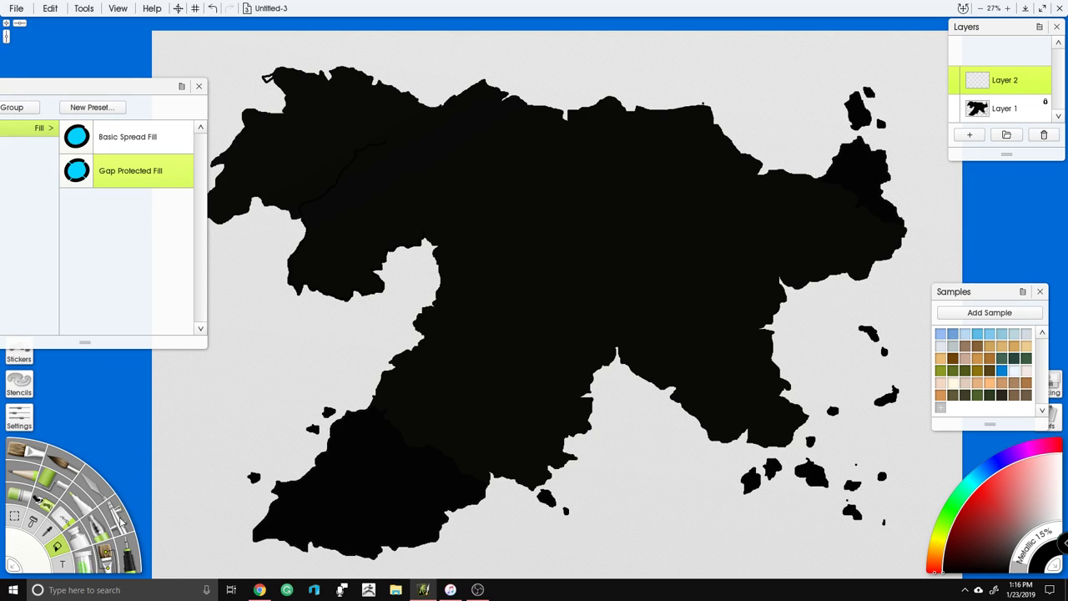
# Step: Choose the paint Tube with the Hard Squeeze preset and set its tool size to 150%
pyautogui.click(84, 556)
pyautogui.click(80, 537)
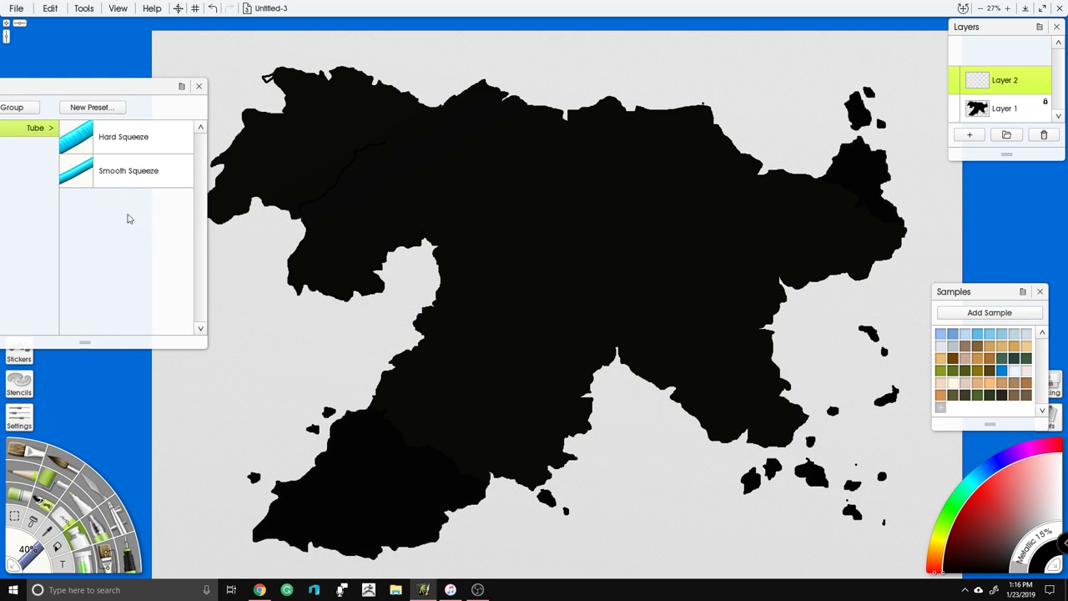
pyautogui.click(153, 154)
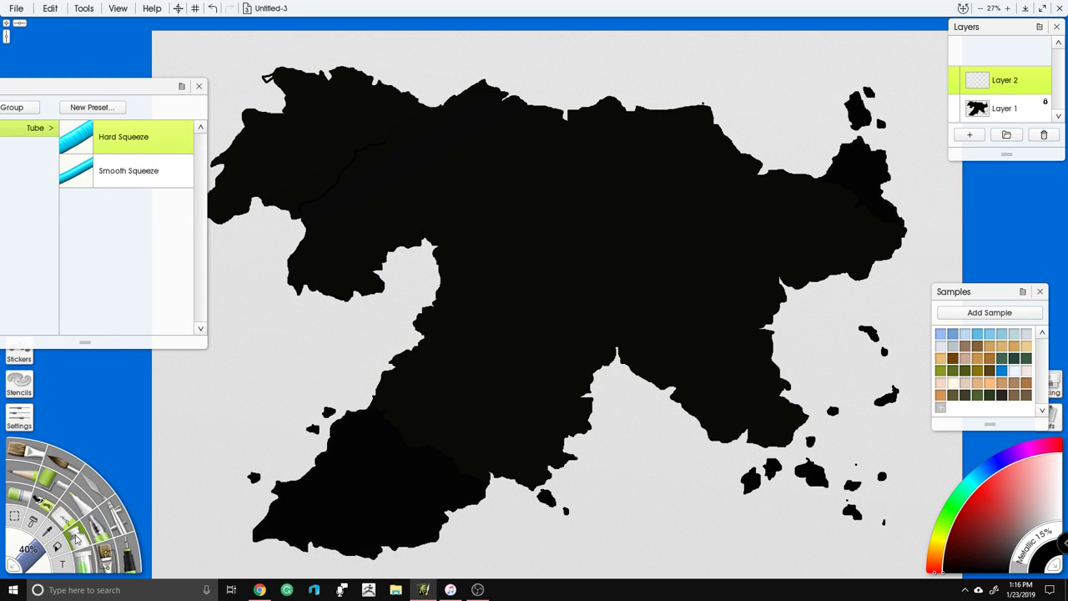
pyautogui.scroll(2, 506, 312)
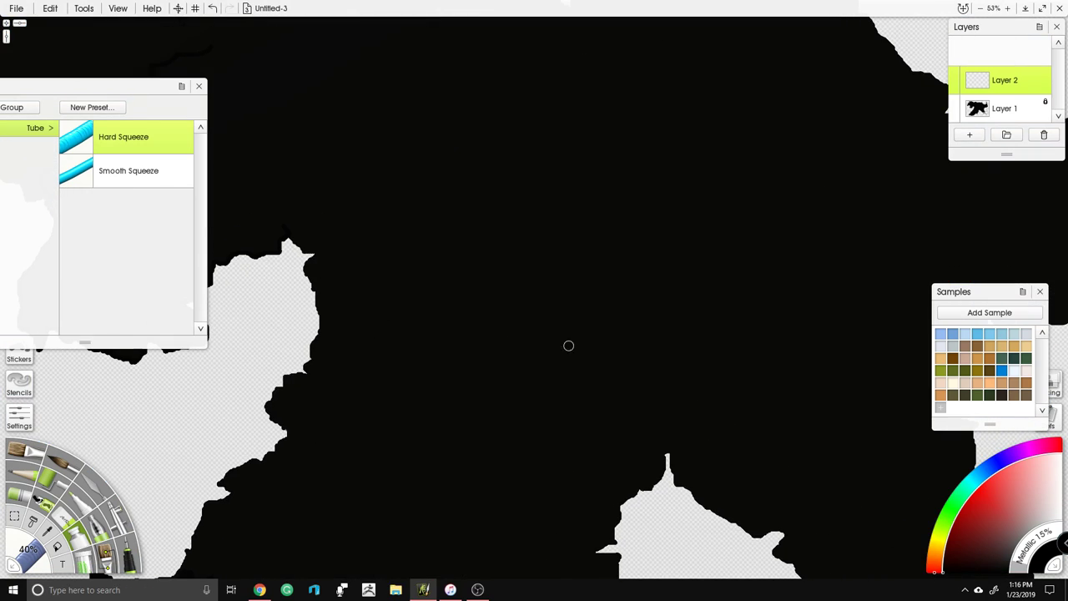
pyautogui.click(29, 550)
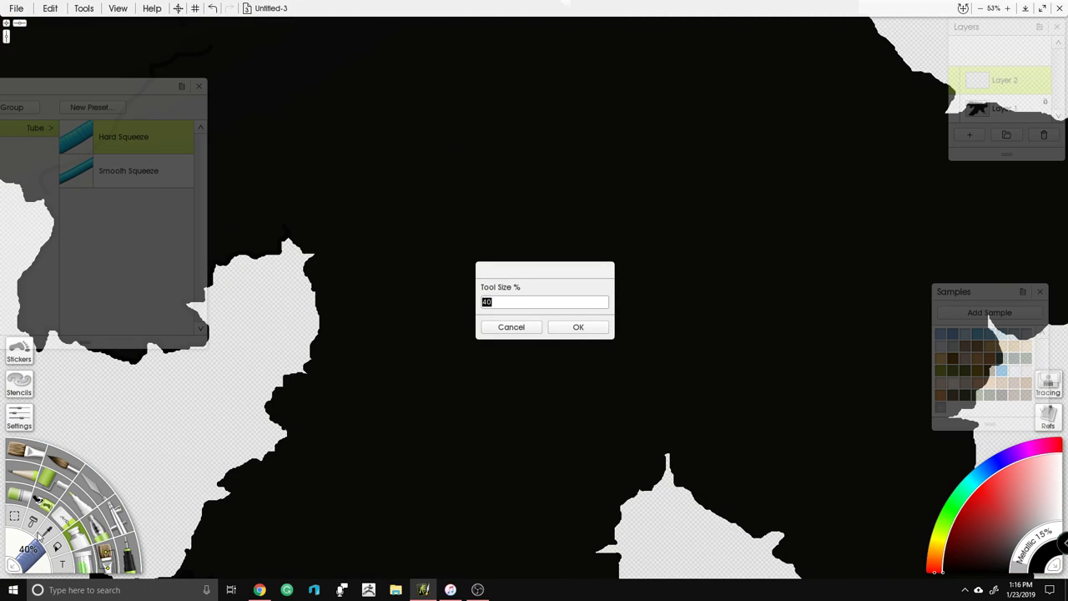
pyautogui.press('Return')
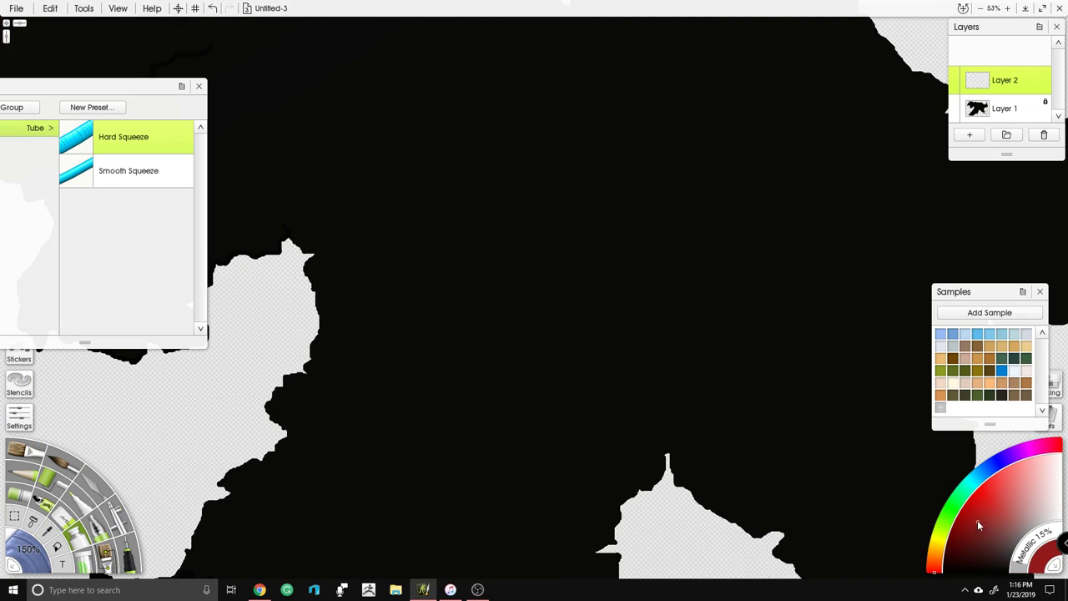
# Step: Squeeze a cluster of bright red paint dabs and a short stroke onto the centre of the continent
pyautogui.scroll(-2, 527, 352)
pyautogui.click(541, 361)
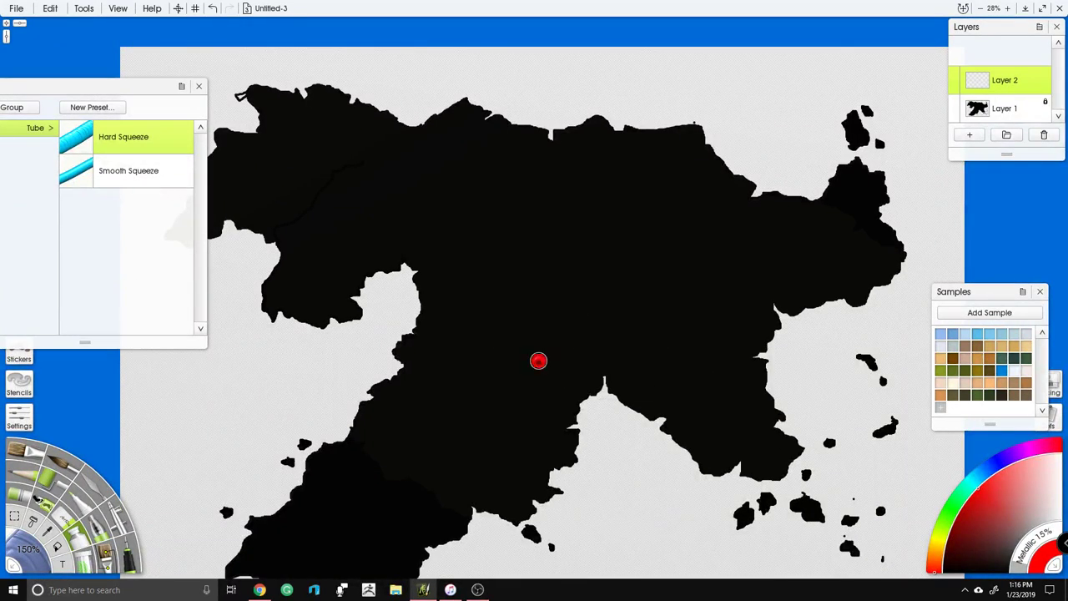
pyautogui.scroll(2, 599, 361)
pyautogui.scroll(2, 600, 361)
pyautogui.moveTo(558, 361)
pyautogui.mouseDown()
pyautogui.moveTo(638, 313)
pyautogui.moveTo(692, 260)
pyautogui.mouseUp()
pyautogui.click(603, 298)
pyautogui.click(572, 288)
pyautogui.click(555, 269)
pyautogui.click(527, 246)
pyautogui.click(506, 242)
pyautogui.moveTo(495, 262)
pyautogui.mouseDown()
pyautogui.moveTo(543, 272)
pyautogui.moveTo(558, 306)
pyautogui.mouseUp()
pyautogui.click(522, 298)
pyautogui.click(506, 319)
pyautogui.click(528, 344)
# Step: Paint thick red Hard Squeeze tube strokes outward from the cluster and layer more overlapping paint over its middle
pyautogui.moveTo(519, 380); pyautogui.dragTo(534, 393)
pyautogui.moveTo(535, 429)
pyautogui.mouseDown()
pyautogui.moveTo(481, 477)
pyautogui.moveTo(463, 513)
pyautogui.mouseUp()
pyautogui.moveTo(470, 417); pyautogui.dragTo(451, 372)
pyautogui.moveTo(453, 262)
pyautogui.mouseDown()
pyautogui.moveTo(465, 317)
pyautogui.moveTo(533, 393)
pyautogui.moveTo(579, 500)
pyautogui.mouseUp()
pyautogui.moveTo(588, 390)
pyautogui.mouseDown()
pyautogui.moveTo(689, 377)
pyautogui.moveTo(762, 293)
pyautogui.mouseUp()
pyautogui.moveTo(712, 266)
pyautogui.mouseDown()
pyautogui.moveTo(656, 337)
pyautogui.moveTo(549, 351)
pyautogui.mouseUp()
pyautogui.moveTo(554, 293); pyautogui.dragTo(578, 302)
pyautogui.moveTo(639, 229); pyautogui.dragTo(573, 179)
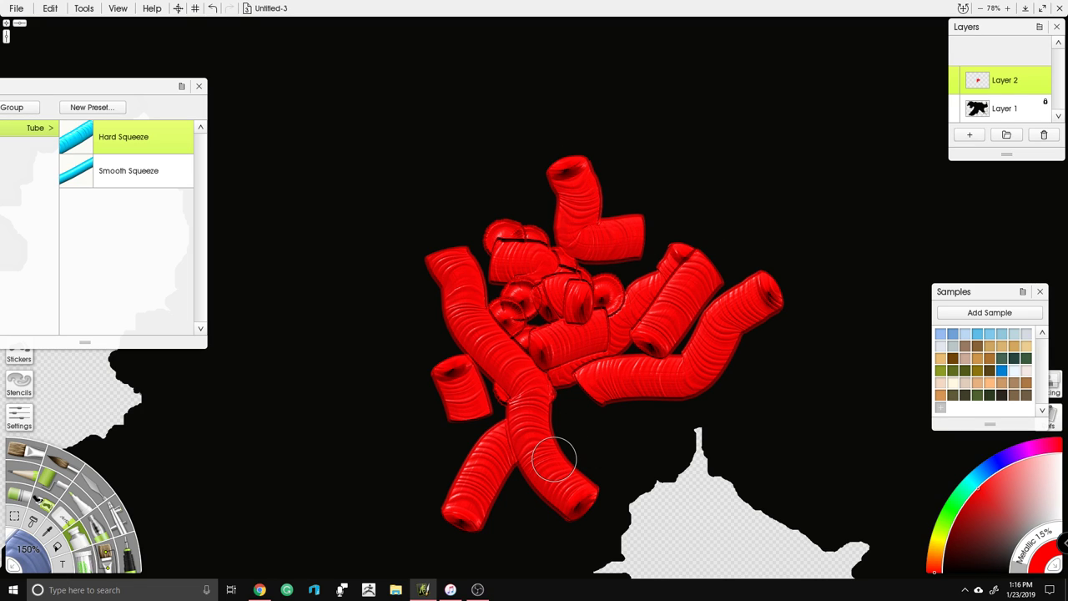
pyautogui.moveTo(580, 419)
pyautogui.mouseDown()
pyautogui.moveTo(541, 303)
pyautogui.moveTo(513, 288)
pyautogui.moveTo(523, 278)
pyautogui.moveTo(602, 265)
pyautogui.moveTo(638, 274)
pyautogui.moveTo(688, 329)
pyautogui.moveTo(752, 244)
pyautogui.moveTo(691, 263)
pyautogui.moveTo(638, 192)
pyautogui.moveTo(602, 291)
pyautogui.moveTo(649, 355)
pyautogui.moveTo(598, 338)
pyautogui.moveTo(542, 289)
pyautogui.moveTo(593, 316)
pyautogui.moveTo(585, 332)
pyautogui.moveTo(635, 254)
pyautogui.moveTo(597, 308)
pyautogui.moveTo(657, 262)
pyautogui.moveTo(636, 261)
pyautogui.moveTo(642, 323)
pyautogui.moveTo(662, 276)
pyautogui.moveTo(576, 364)
pyautogui.moveTo(523, 336)
pyautogui.moveTo(524, 280)
pyautogui.mouseUp()
pyautogui.scroll(3, 535, 280)
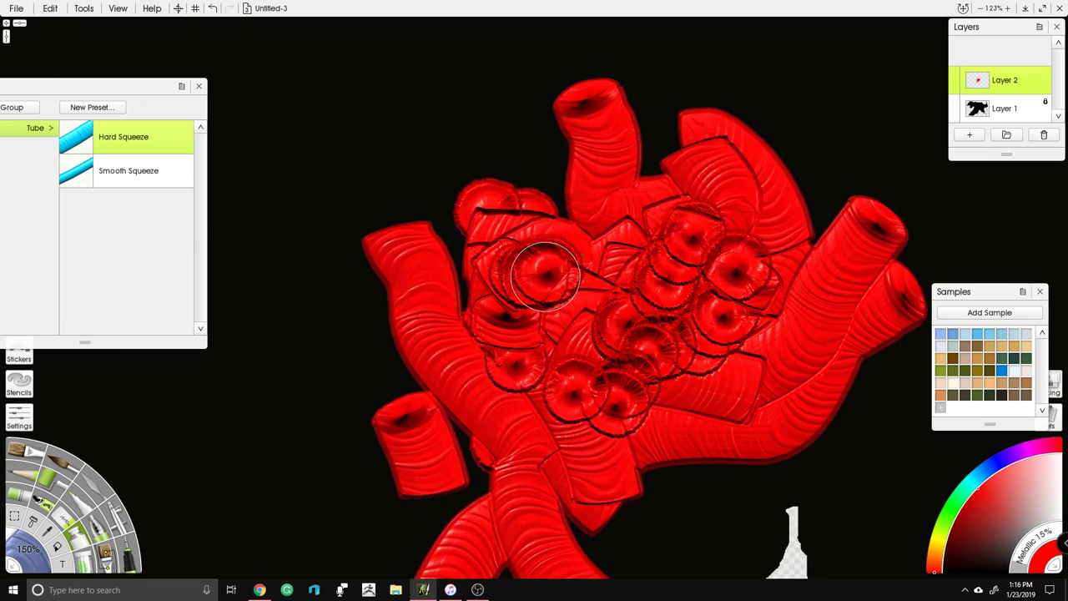
pyautogui.scroll(-5, 576, 269)
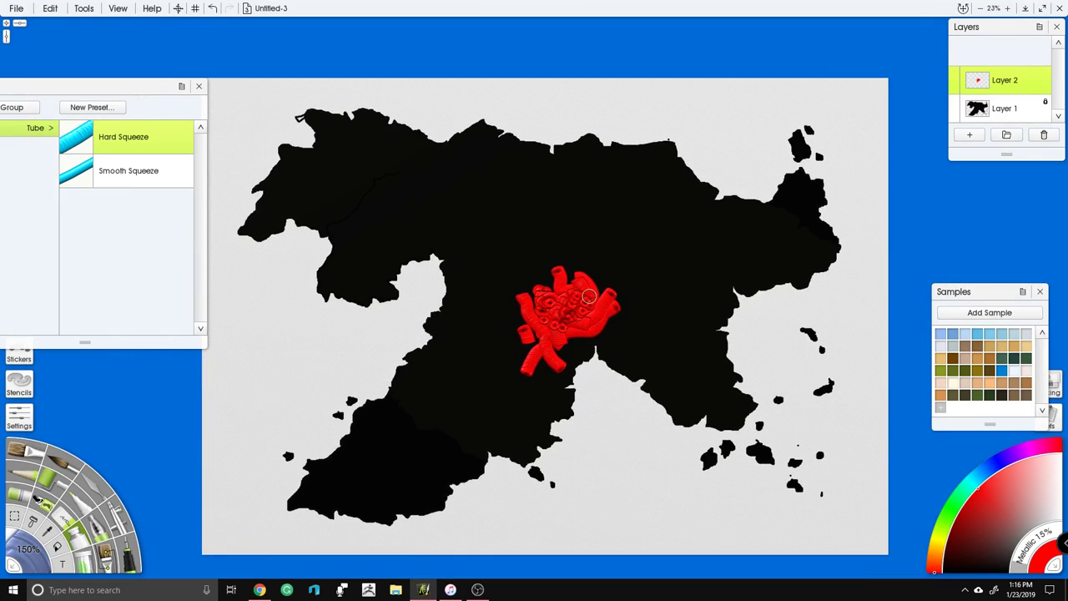
# Step: Delete the layer holding the red tube paint
pyautogui.scroll(2, 622, 307)
pyautogui.scroll(3, 624, 309)
pyautogui.click(1045, 134)
pyautogui.scroll(-4, 555, 288)
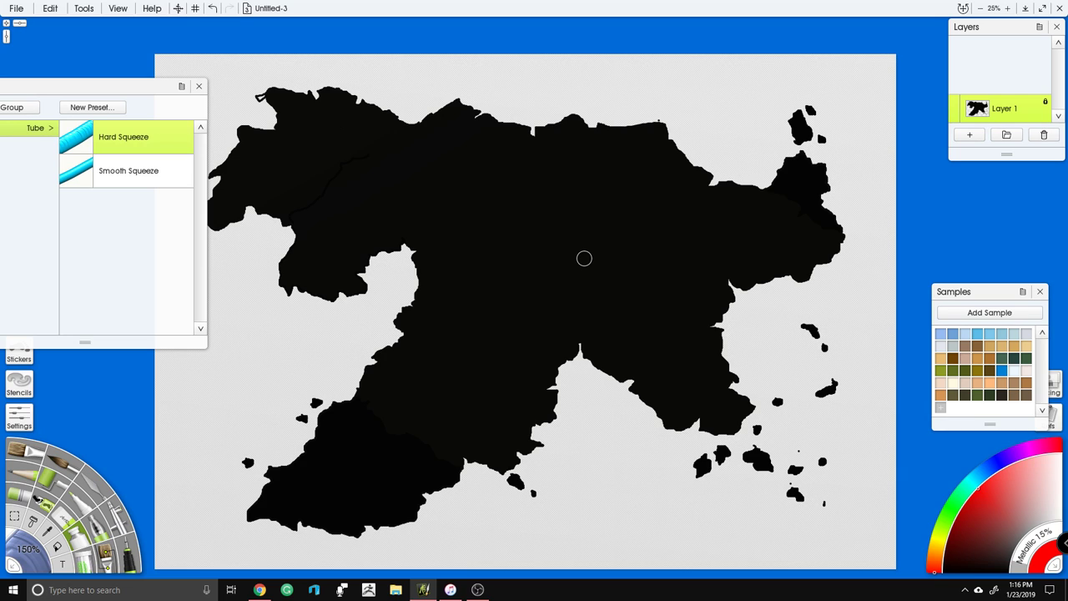
pyautogui.scroll(-4, 567, 244)
pyautogui.moveTo(570, 269); pyautogui.dragTo(632, 263)
pyautogui.scroll(5, 611, 275)
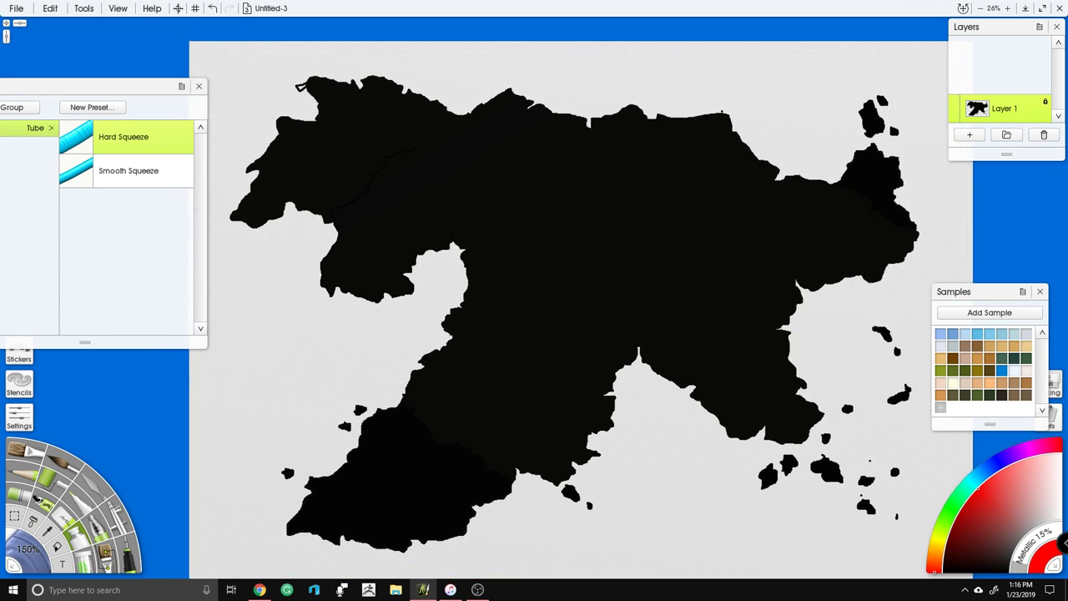
pyautogui.scroll(-3, 606, 231)
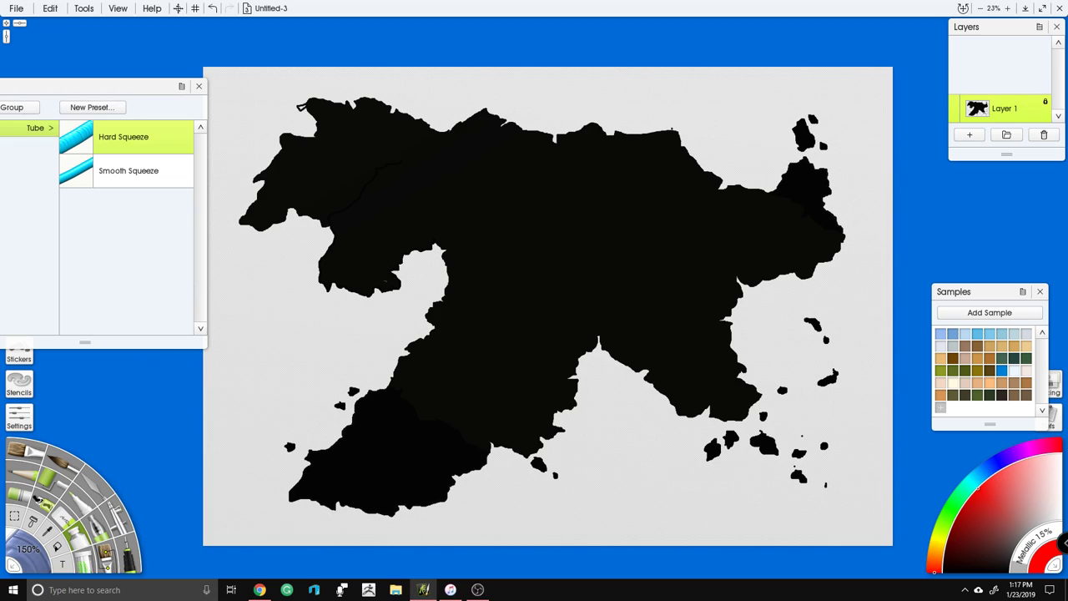
# Step: Choose the Ink Pen with the Thick and Thin preset and add a new layer above the landmass layer
pyautogui.click(127, 561)
pyautogui.scroll(-5, 138, 251)
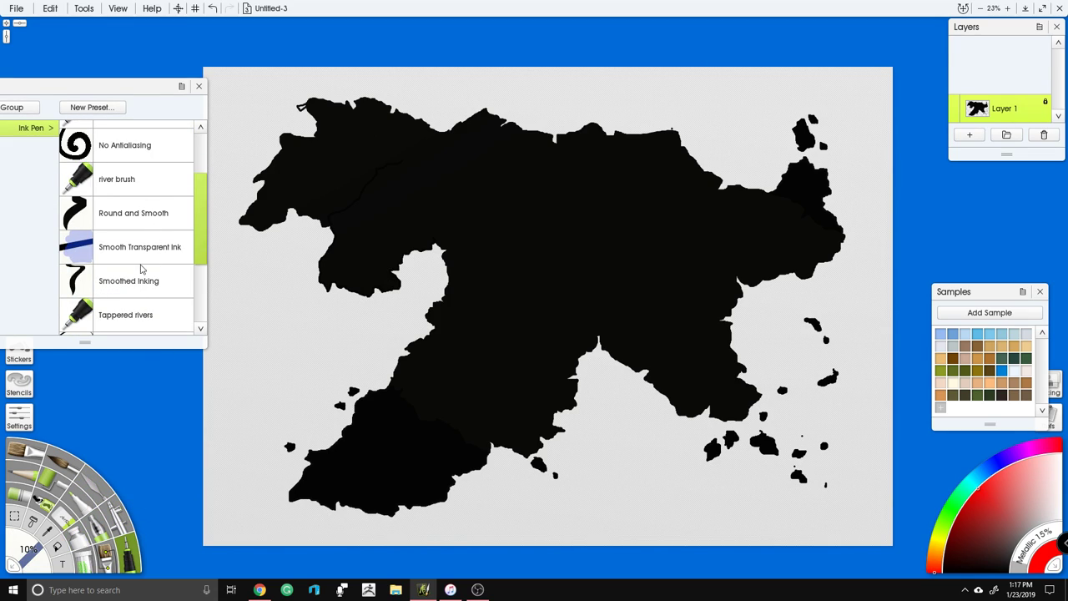
pyautogui.scroll(-2, 138, 280)
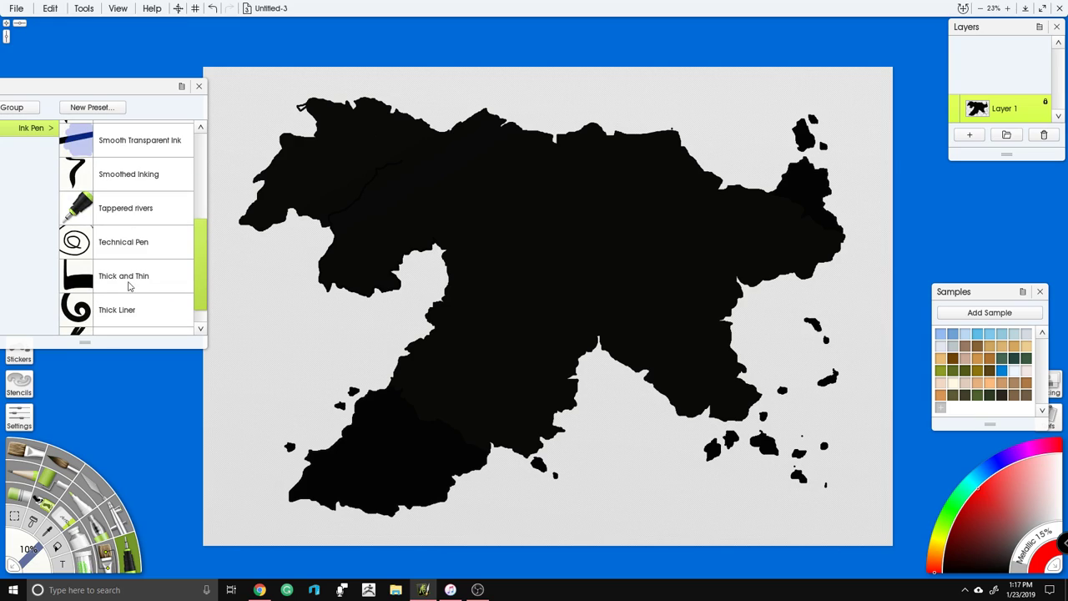
pyautogui.click(130, 283)
pyautogui.click(972, 135)
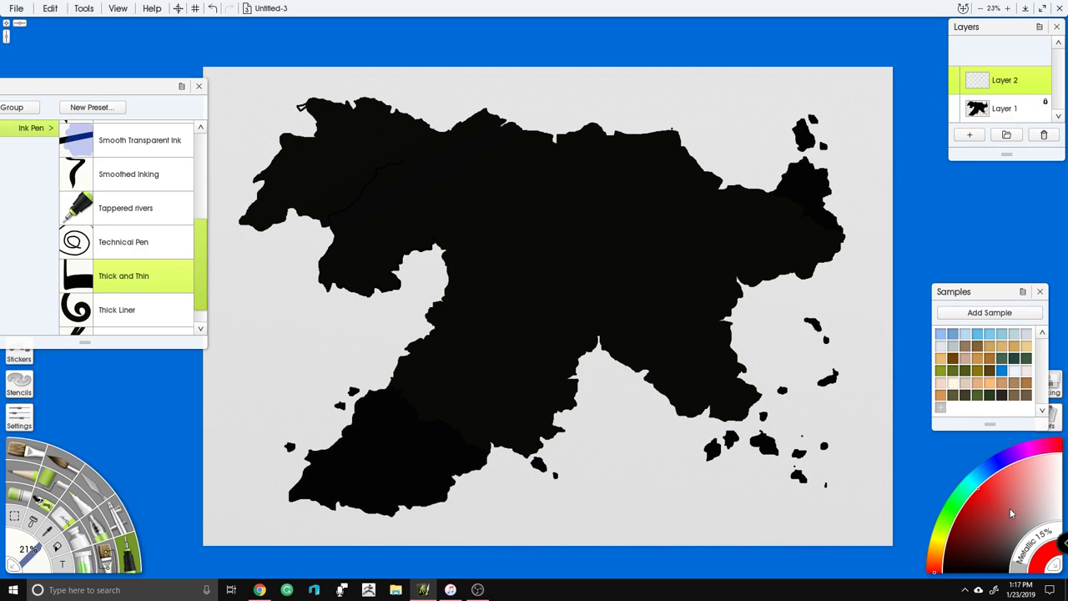
# Step: Pick a bright red colour and switch to the Thick Liner preset at 100% tool size
pyautogui.moveTo(982, 526)
pyautogui.mouseDown()
pyautogui.moveTo(1013, 504)
pyautogui.moveTo(985, 495)
pyautogui.mouseUp()
pyautogui.moveTo(38, 574); pyautogui.dragTo(150, 596)
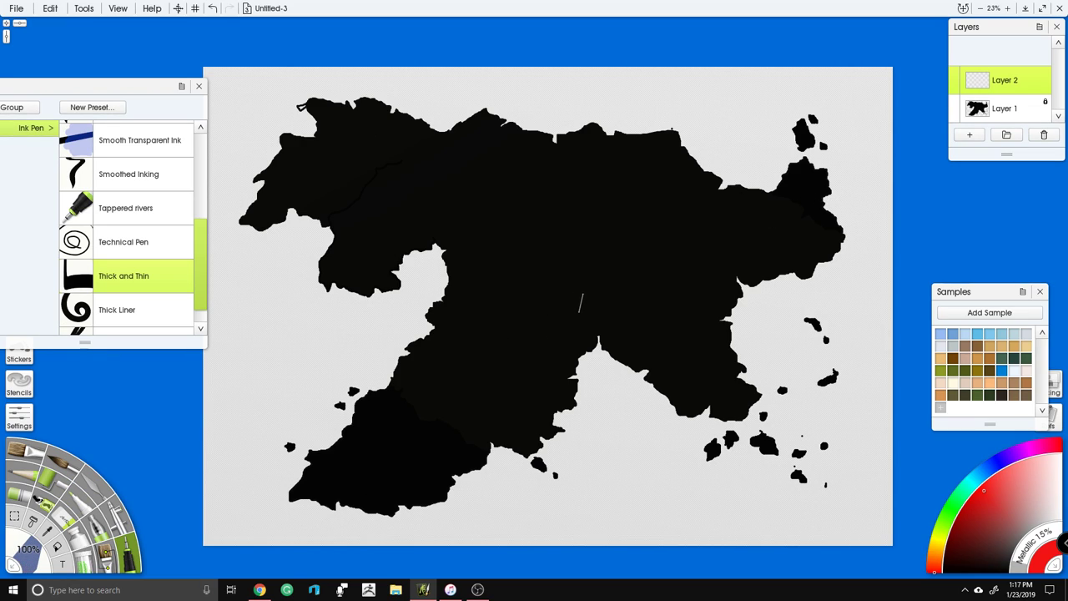
pyautogui.click(111, 310)
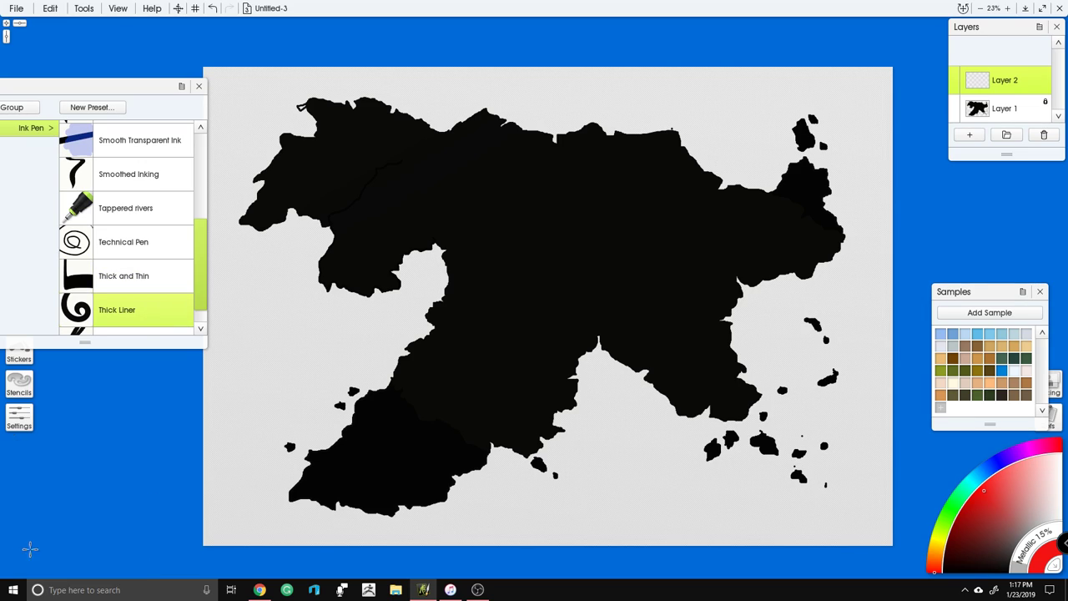
pyautogui.moveTo(48, 543); pyautogui.dragTo(21, 544)
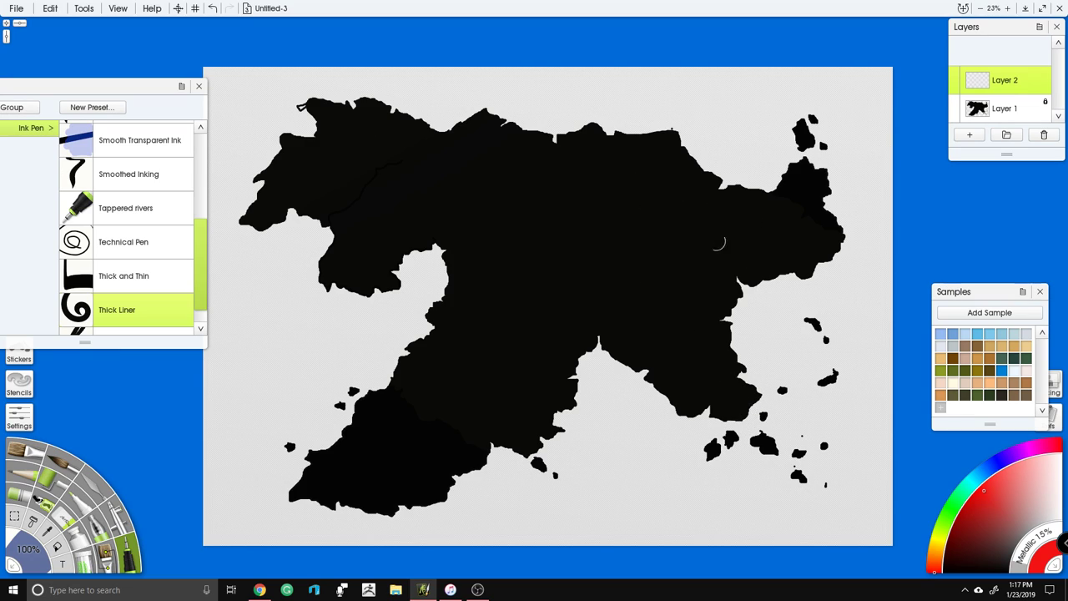
# Step: Draw a red line from the southwestern peninsula up past the north coast, with three branches fanning out near its upper part
pyautogui.moveTo(265, 519)
pyautogui.mouseDown()
pyautogui.moveTo(390, 450)
pyautogui.moveTo(500, 342)
pyautogui.moveTo(534, 285)
pyautogui.moveTo(560, 211)
pyautogui.moveTo(532, 67)
pyautogui.mouseUp()
pyautogui.moveTo(539, 267)
pyautogui.mouseDown()
pyautogui.moveTo(576, 148)
pyautogui.moveTo(607, 131)
pyautogui.mouseUp()
pyautogui.click(587, 195)
pyautogui.moveTo(576, 209); pyautogui.dragTo(653, 183)
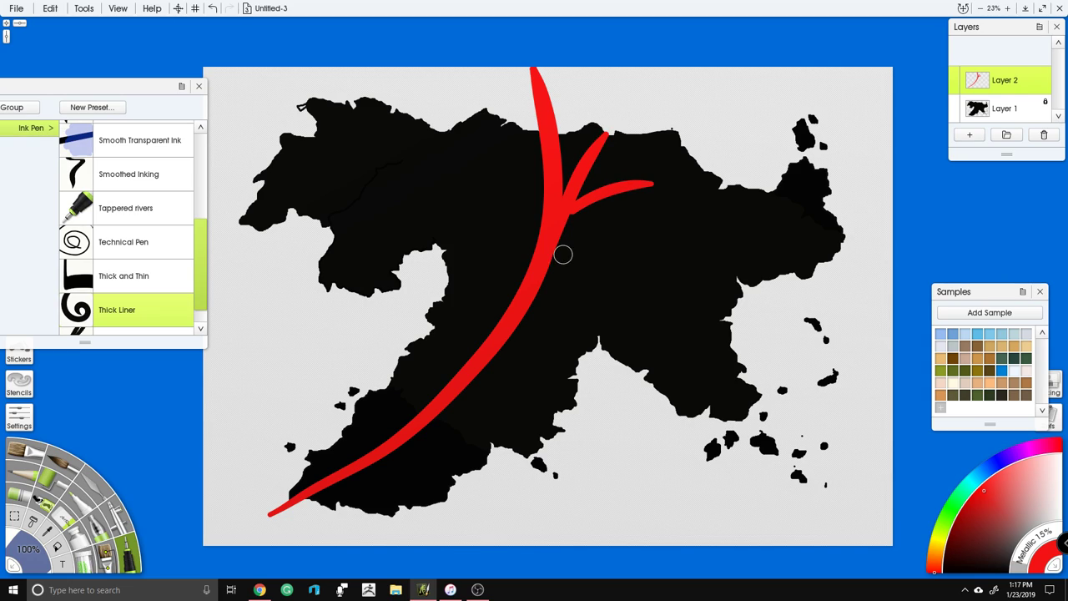
pyautogui.moveTo(546, 231); pyautogui.dragTo(495, 216)
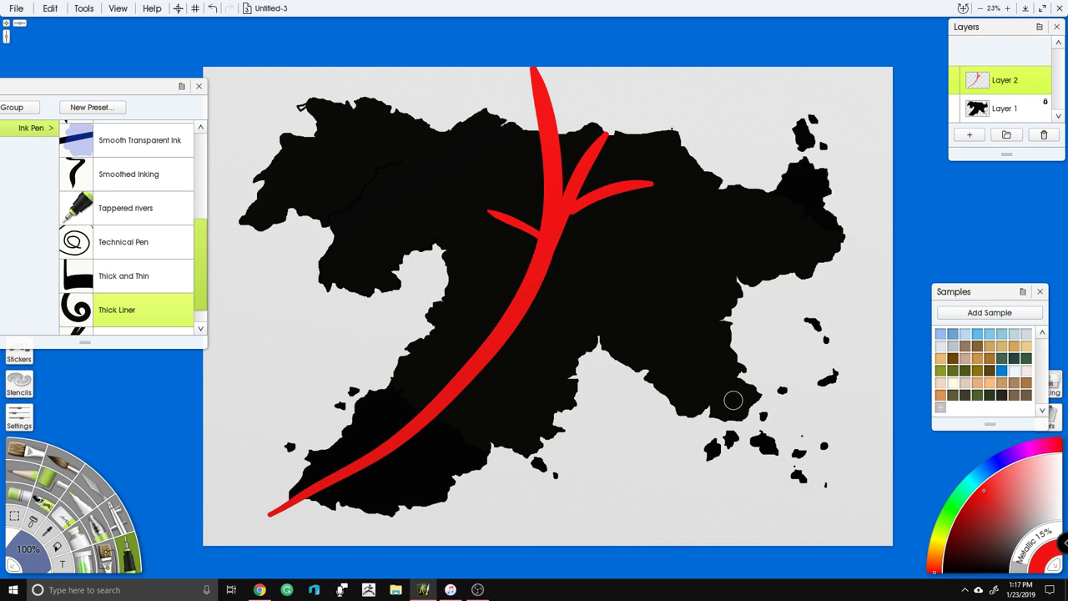
# Step: Add a short central spur and separate red ridge lines on the southeastern, eastern and northwestern parts of the continent
pyautogui.moveTo(735, 402)
pyautogui.mouseDown()
pyautogui.moveTo(698, 381)
pyautogui.moveTo(632, 306)
pyautogui.mouseUp()
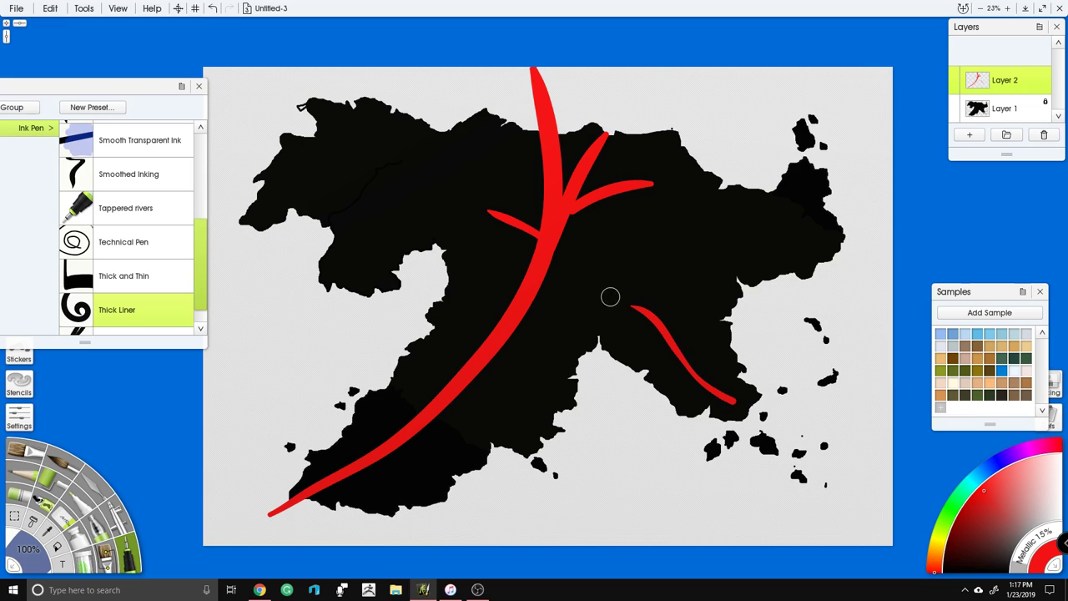
pyautogui.moveTo(552, 261); pyautogui.dragTo(584, 260)
pyautogui.moveTo(810, 203); pyautogui.dragTo(733, 232)
pyautogui.moveTo(363, 254)
pyautogui.mouseDown()
pyautogui.moveTo(369, 224)
pyautogui.moveTo(348, 202)
pyautogui.moveTo(322, 182)
pyautogui.moveTo(296, 182)
pyautogui.moveTo(337, 186)
pyautogui.moveTo(342, 127)
pyautogui.mouseUp()
pyautogui.moveTo(338, 167); pyautogui.dragTo(362, 143)
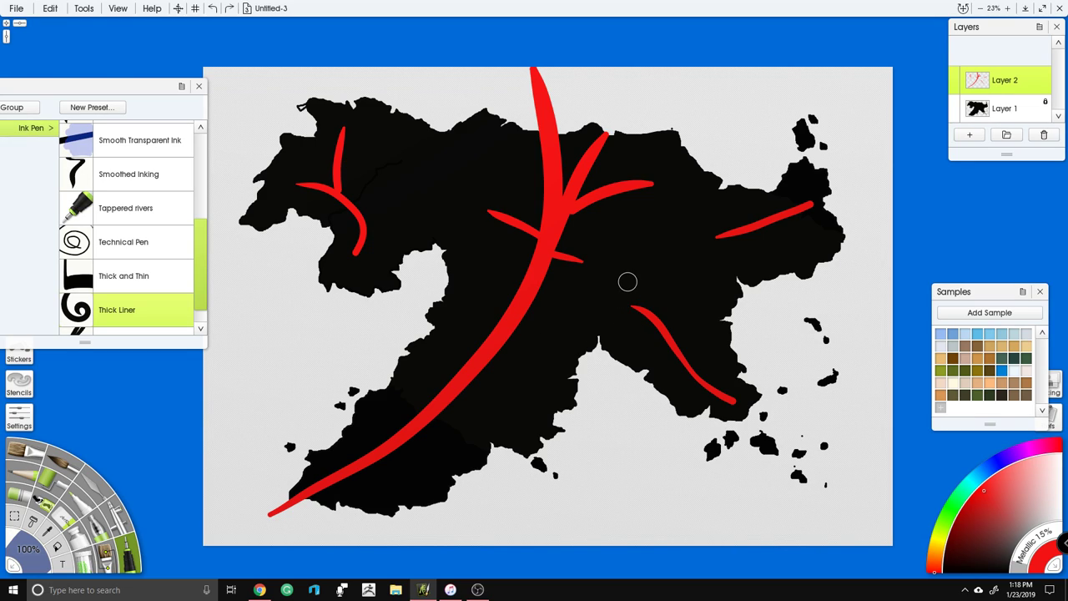
# Step: Undo all the red ridge lines on the new layer
pyautogui.hotkey('ctrl', 'z')
pyautogui.hotkey('ctrl', 'z')
pyautogui.hotkey('ctrl', 'z')
pyautogui.hotkey('ctrl', 'z')
pyautogui.hotkey('ctrl', 'z')
pyautogui.hotkey('ctrl', 'z')
pyautogui.hotkey('ctrl', 'z')
pyautogui.hotkey('ctrl', 'z')
pyautogui.hotkey('ctrl', 'z')
pyautogui.hotkey('ctrl', 'z')
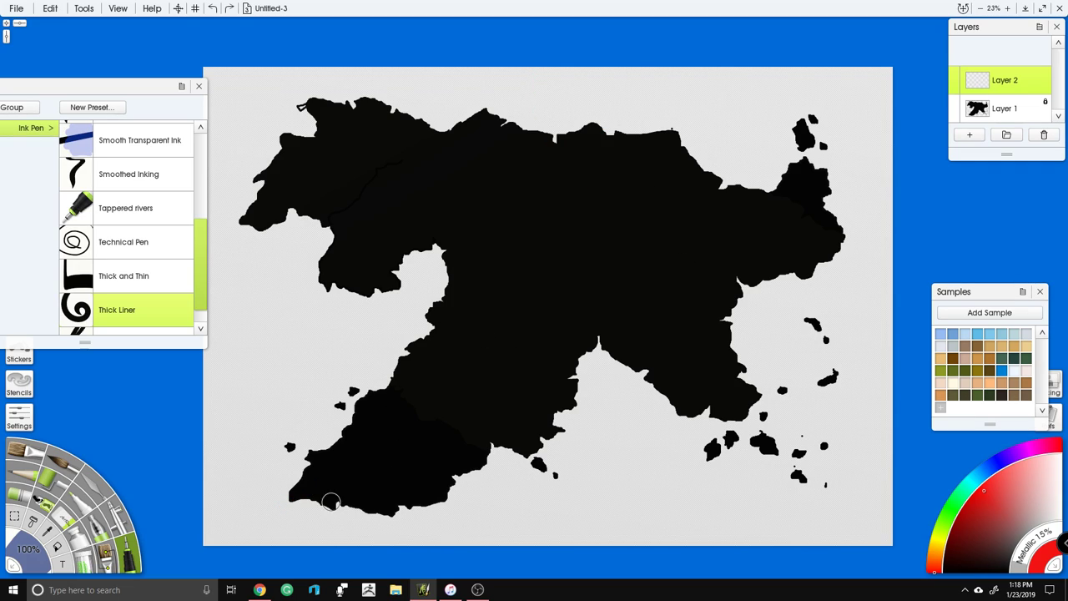
# Step: Draw a thick red ridge arching from the southwestern peninsula over the southern bay into the southeastern sea, with short spurs along it
pyautogui.moveTo(363, 493)
pyautogui.mouseDown()
pyautogui.moveTo(399, 461)
pyautogui.moveTo(403, 473)
pyautogui.moveTo(461, 423)
pyautogui.moveTo(519, 411)
pyautogui.moveTo(509, 408)
pyautogui.moveTo(538, 338)
pyautogui.moveTo(556, 351)
pyautogui.moveTo(564, 336)
pyautogui.moveTo(655, 346)
pyautogui.moveTo(693, 382)
pyautogui.mouseUp()
pyautogui.moveTo(286, 526)
pyautogui.mouseDown()
pyautogui.moveTo(548, 337)
pyautogui.moveTo(759, 333)
pyautogui.moveTo(869, 489)
pyautogui.moveTo(894, 505)
pyautogui.mouseUp()
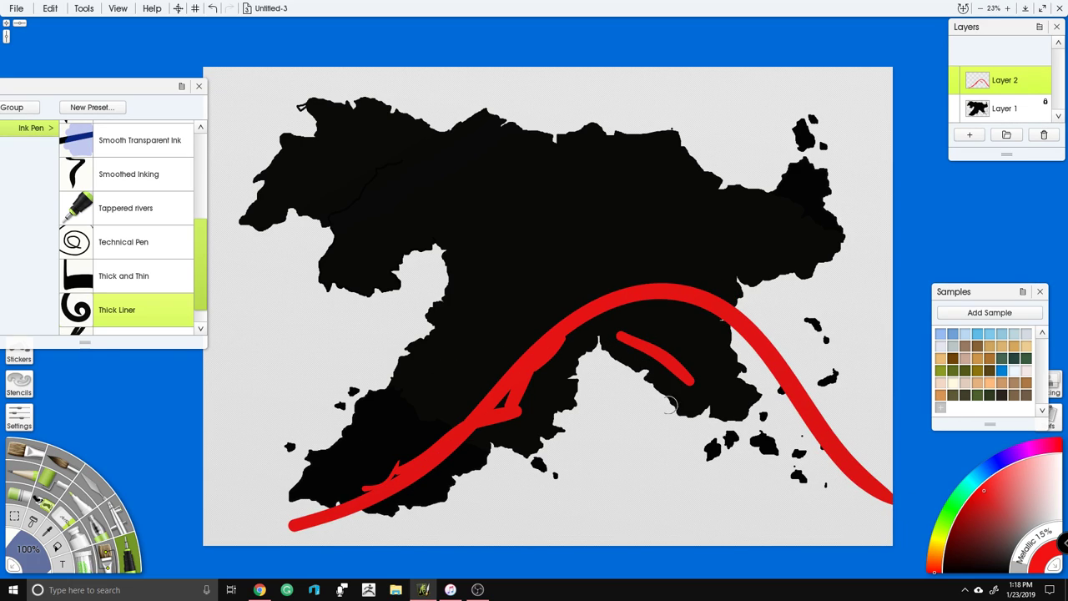
pyautogui.hotkey('ctrl', 'z')
pyautogui.moveTo(344, 513)
pyautogui.mouseDown()
pyautogui.moveTo(467, 422)
pyautogui.moveTo(639, 343)
pyautogui.moveTo(785, 466)
pyautogui.moveTo(880, 524)
pyautogui.mouseUp()
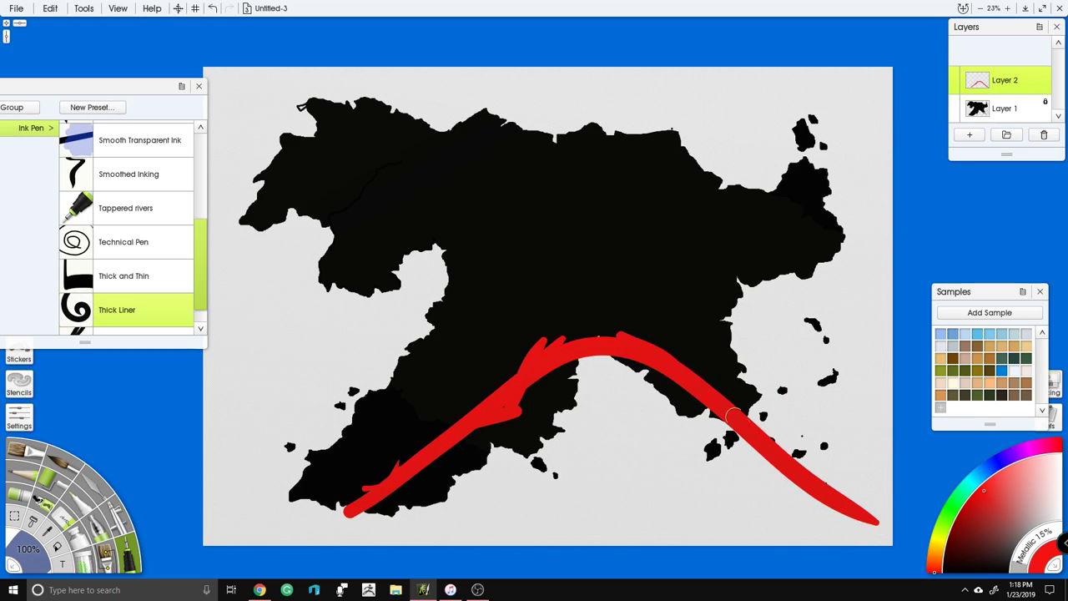
pyautogui.moveTo(725, 408); pyautogui.dragTo(711, 475)
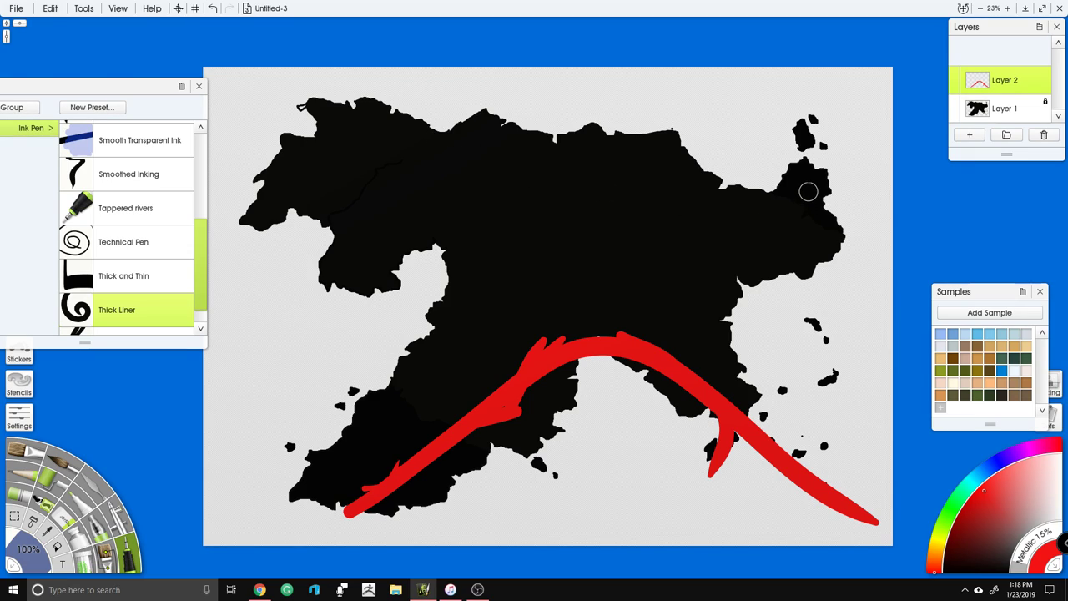
# Step: Draw smaller branching red ridge lines on the eastern arm, the western peninsulas and the north coast
pyautogui.moveTo(808, 222)
pyautogui.mouseDown()
pyautogui.moveTo(761, 215)
pyautogui.moveTo(781, 218)
pyautogui.moveTo(746, 235)
pyautogui.moveTo(685, 219)
pyautogui.moveTo(668, 228)
pyautogui.moveTo(712, 223)
pyautogui.moveTo(679, 190)
pyautogui.moveTo(653, 185)
pyautogui.mouseUp()
pyautogui.moveTo(345, 268)
pyautogui.mouseDown()
pyautogui.moveTo(370, 219)
pyautogui.moveTo(366, 243)
pyautogui.moveTo(419, 214)
pyautogui.moveTo(462, 230)
pyautogui.mouseUp()
pyautogui.moveTo(265, 207)
pyautogui.mouseDown()
pyautogui.moveTo(298, 177)
pyautogui.moveTo(326, 176)
pyautogui.mouseUp()
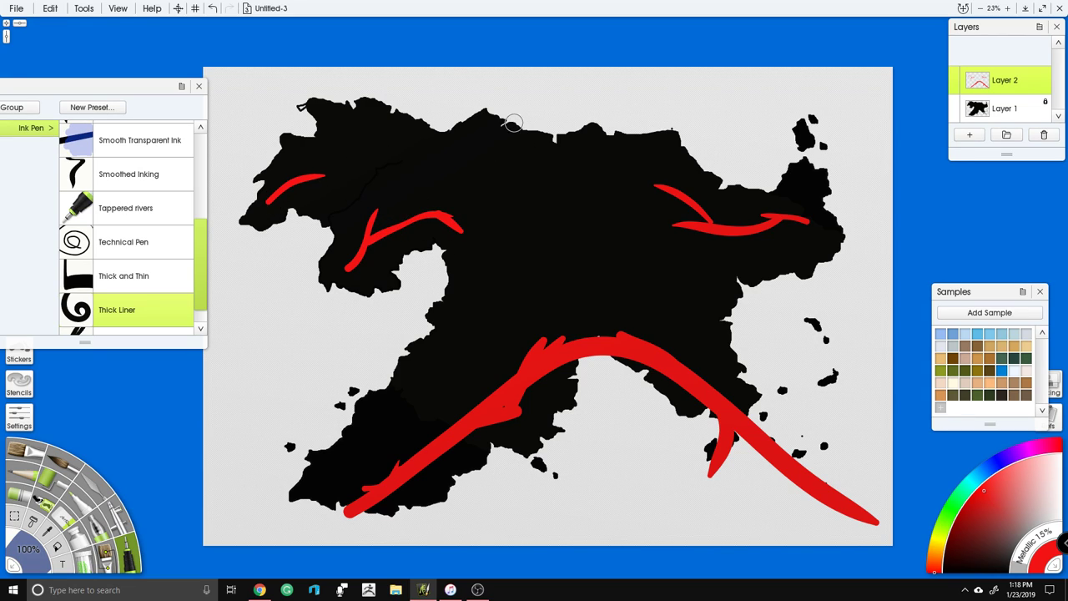
pyautogui.moveTo(466, 138)
pyautogui.mouseDown()
pyautogui.moveTo(486, 130)
pyautogui.moveTo(563, 167)
pyautogui.mouseUp()
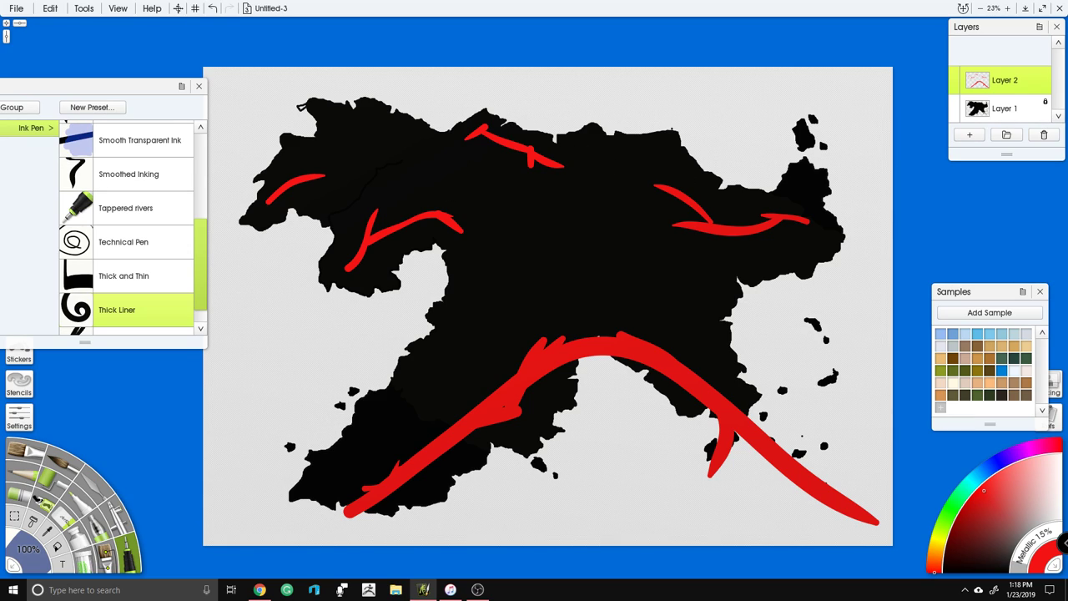
# Step: Try two sweeping red curves looping across the continent and undo each one
pyautogui.moveTo(295, 516)
pyautogui.mouseDown()
pyautogui.moveTo(698, 301)
pyautogui.moveTo(597, 124)
pyautogui.moveTo(371, 180)
pyautogui.moveTo(521, 264)
pyautogui.moveTo(553, 182)
pyautogui.moveTo(529, 194)
pyautogui.mouseUp()
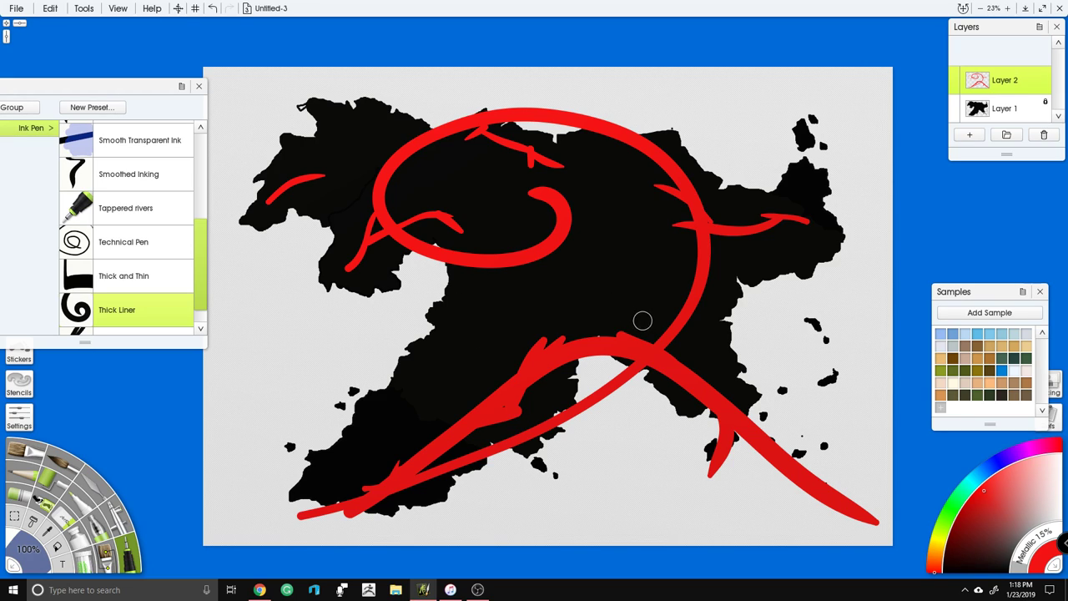
pyautogui.hotkey('ctrl', 'z')
pyautogui.moveTo(380, 482)
pyautogui.mouseDown()
pyautogui.moveTo(604, 367)
pyautogui.moveTo(787, 456)
pyautogui.moveTo(898, 320)
pyautogui.moveTo(762, 198)
pyautogui.moveTo(560, 206)
pyautogui.moveTo(376, 174)
pyautogui.moveTo(343, 244)
pyautogui.moveTo(471, 246)
pyautogui.moveTo(493, 291)
pyautogui.mouseUp()
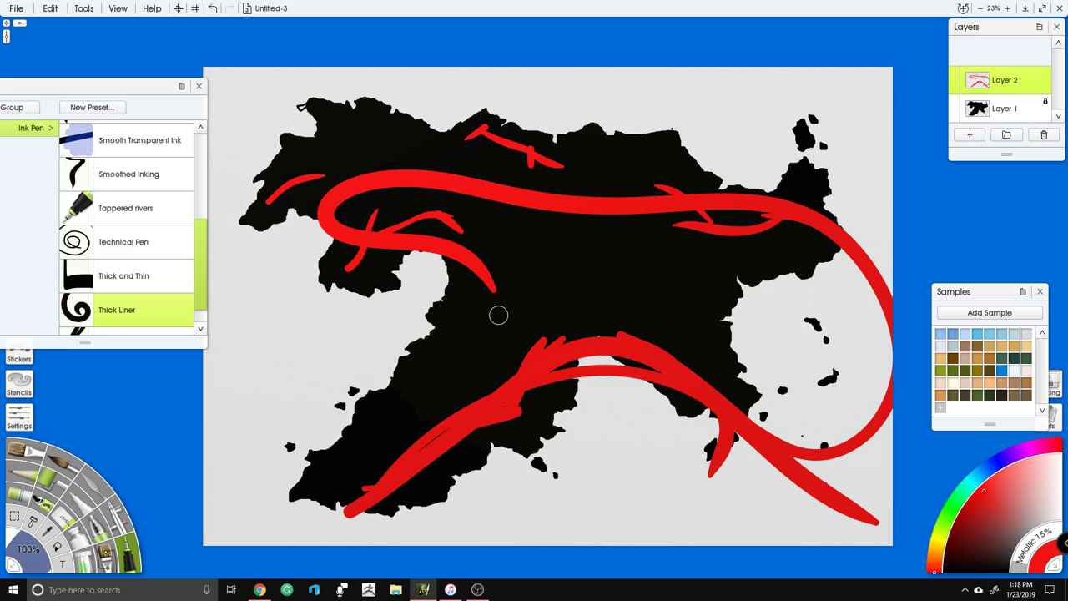
pyautogui.hotkey('ctrl', 'z')
# Step: Set the opacity of the red ridge layer to 30%
pyautogui.moveTo(1010, 81)
pyautogui.click(955, 74)
pyautogui.click(955, 74)
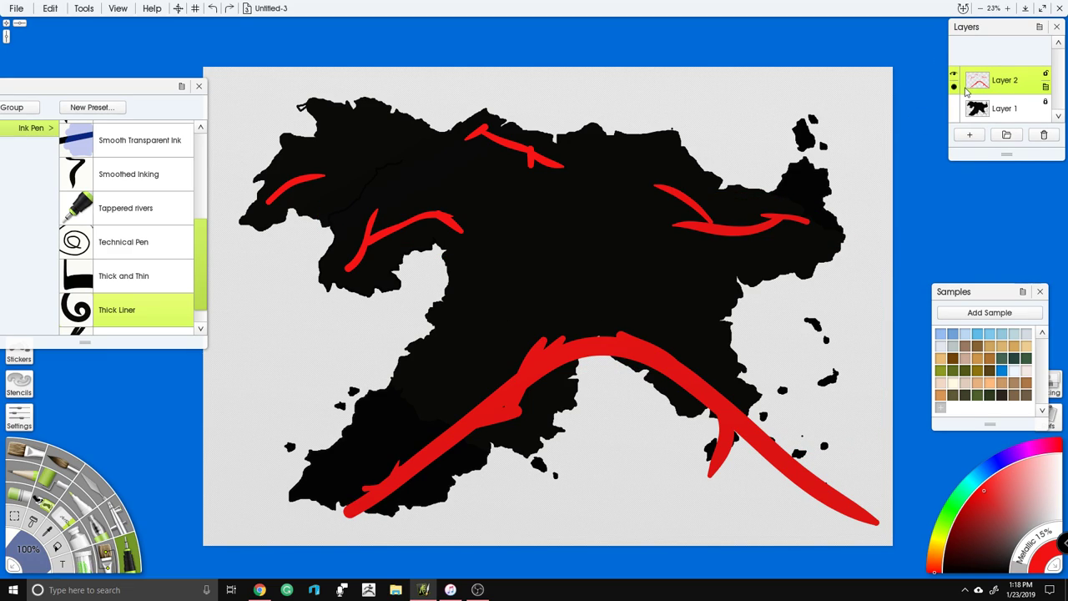
pyautogui.click(955, 75)
pyautogui.click(955, 87)
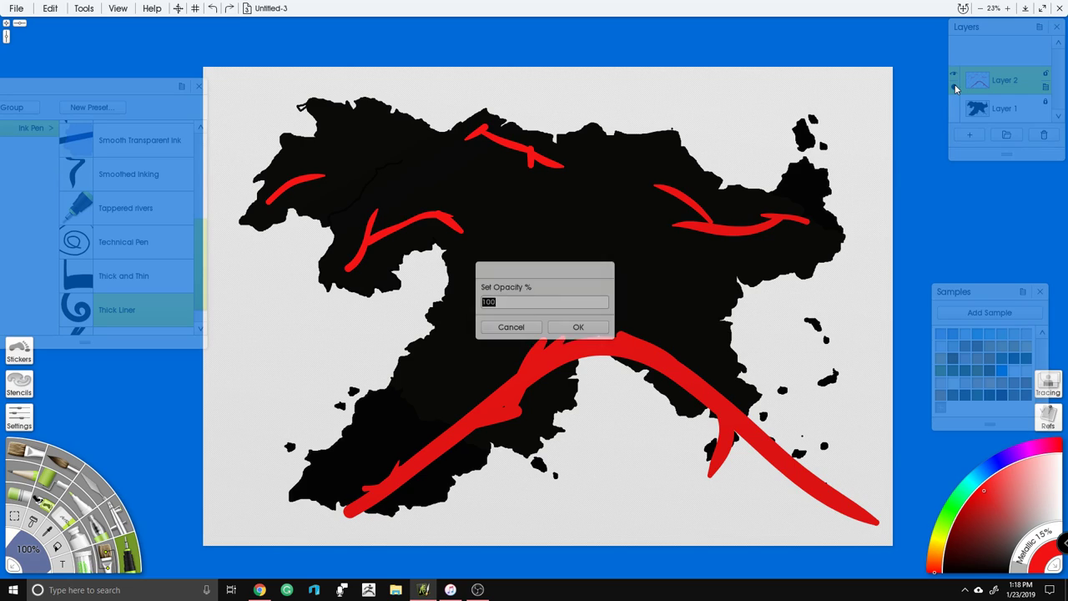
pyautogui.moveTo(505, 303); pyautogui.dragTo(461, 302)
pyautogui.write('30')
pyautogui.press('Return')
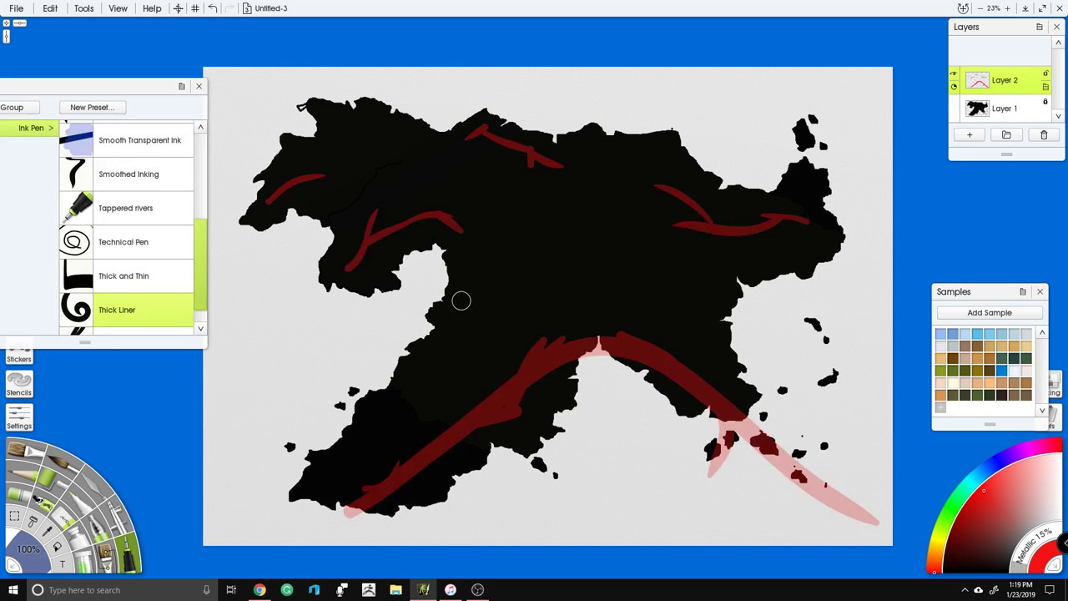
# Step: Make the landmass layer active, hiding the red ridge layer briefly and showing it again
pyautogui.click(955, 77)
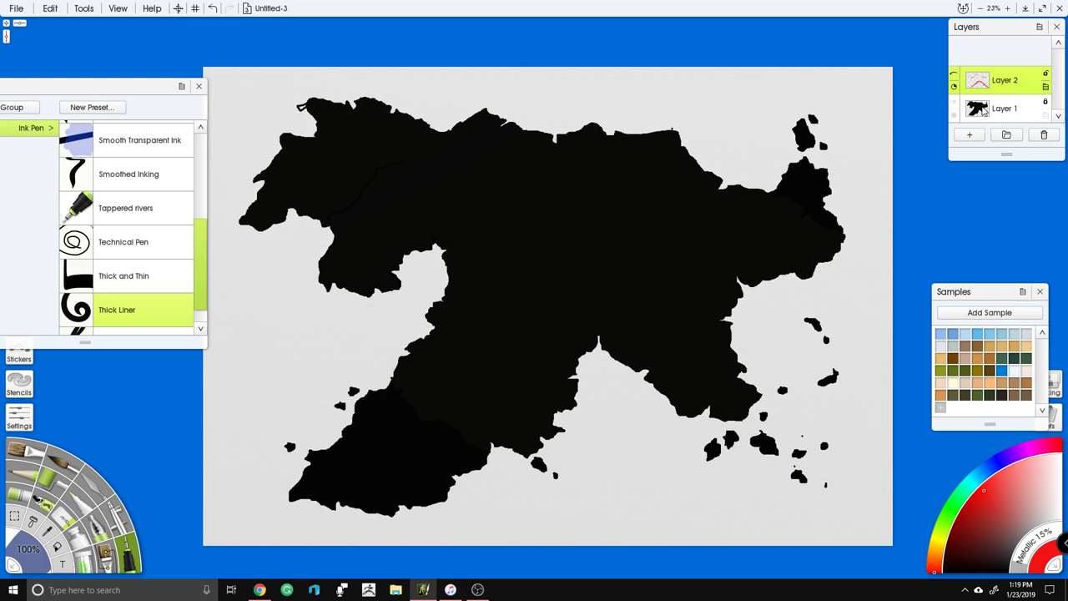
pyautogui.click(1006, 108)
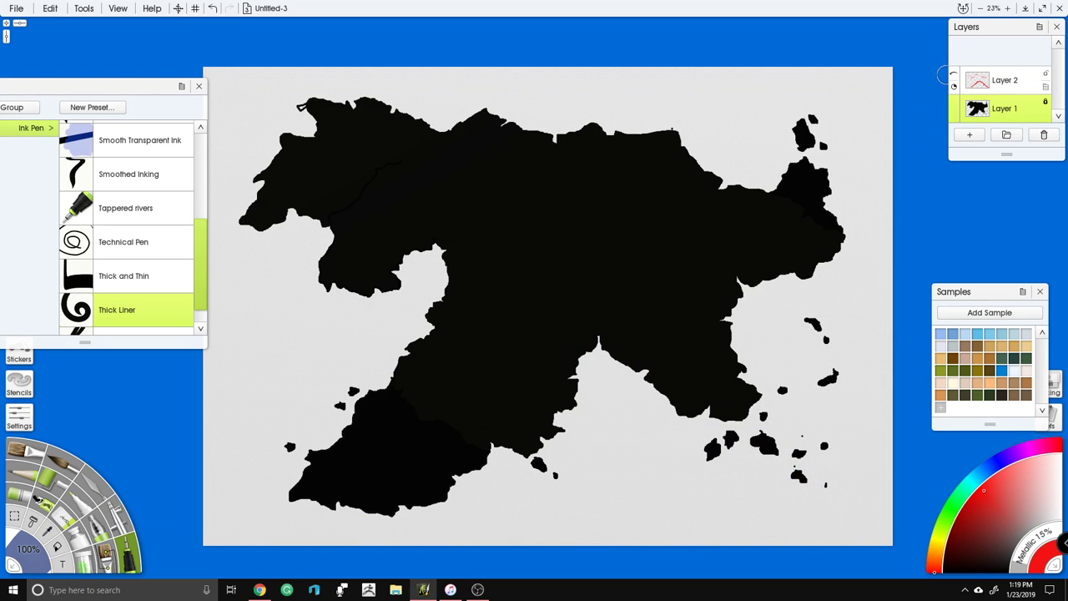
pyautogui.click(956, 78)
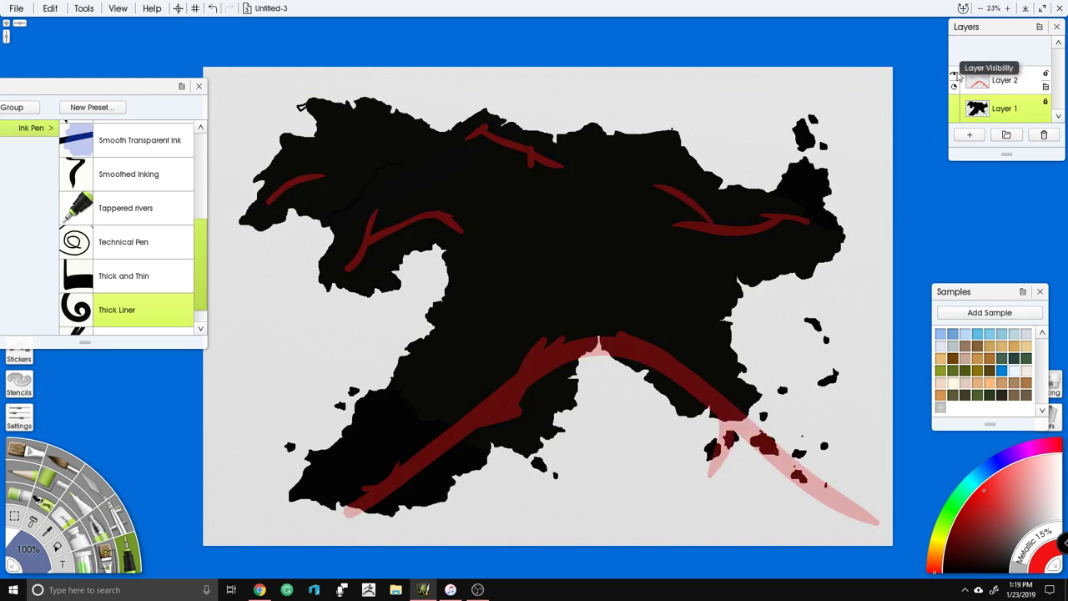
# Step: Switch to the paint Tube with the Hard Squeeze preset and set its tool size to 200%
pyautogui.click(92, 548)
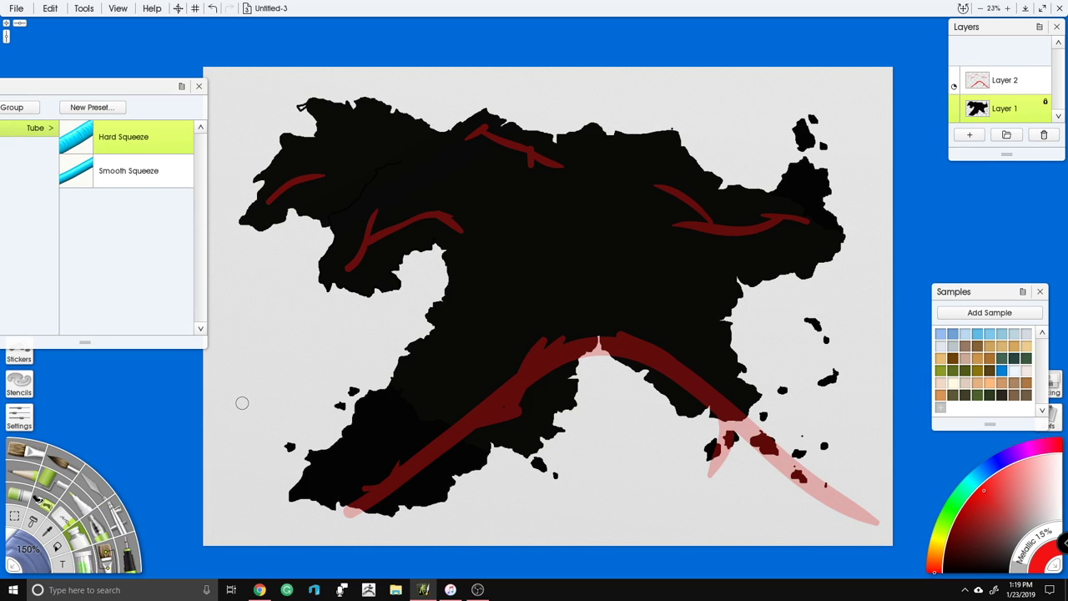
pyautogui.click(37, 554)
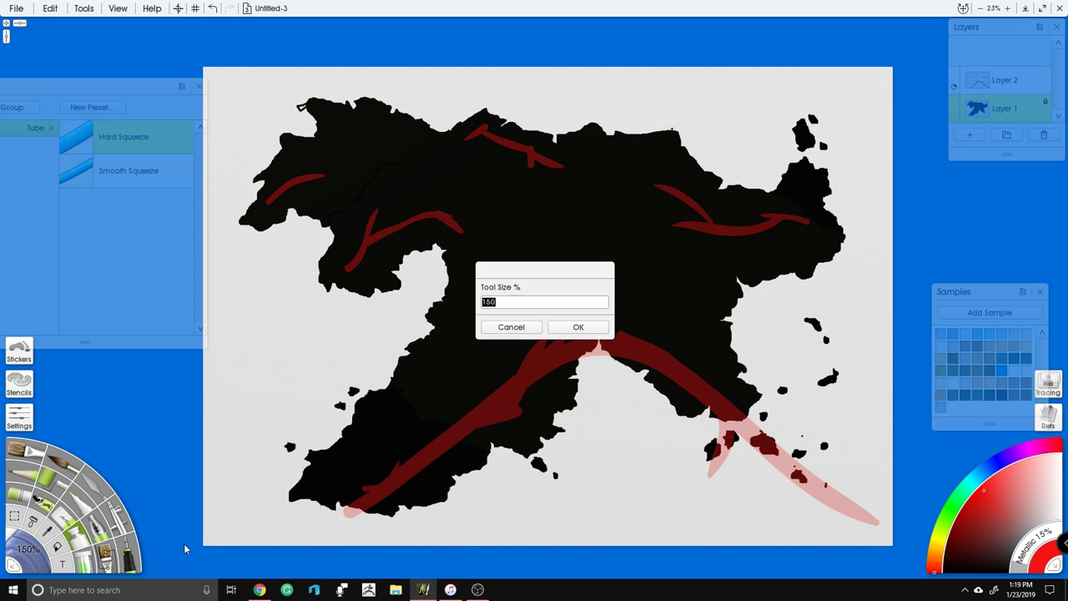
pyautogui.write('200')
pyautogui.press('Return')
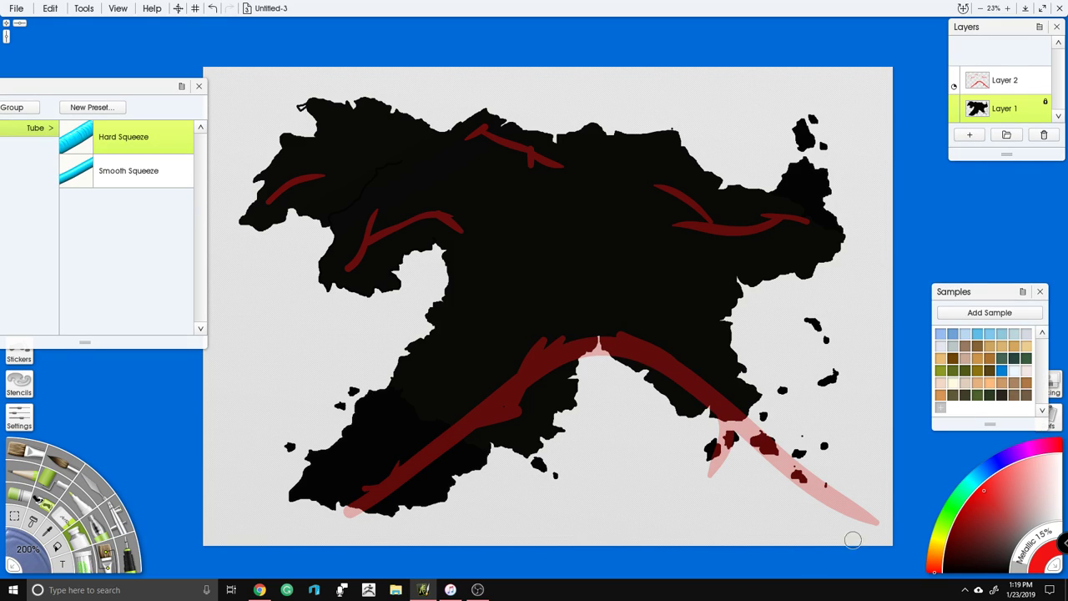
# Step: Pick a golden tan colour from the samples and set the tube's tool size to 500%
pyautogui.click(957, 509)
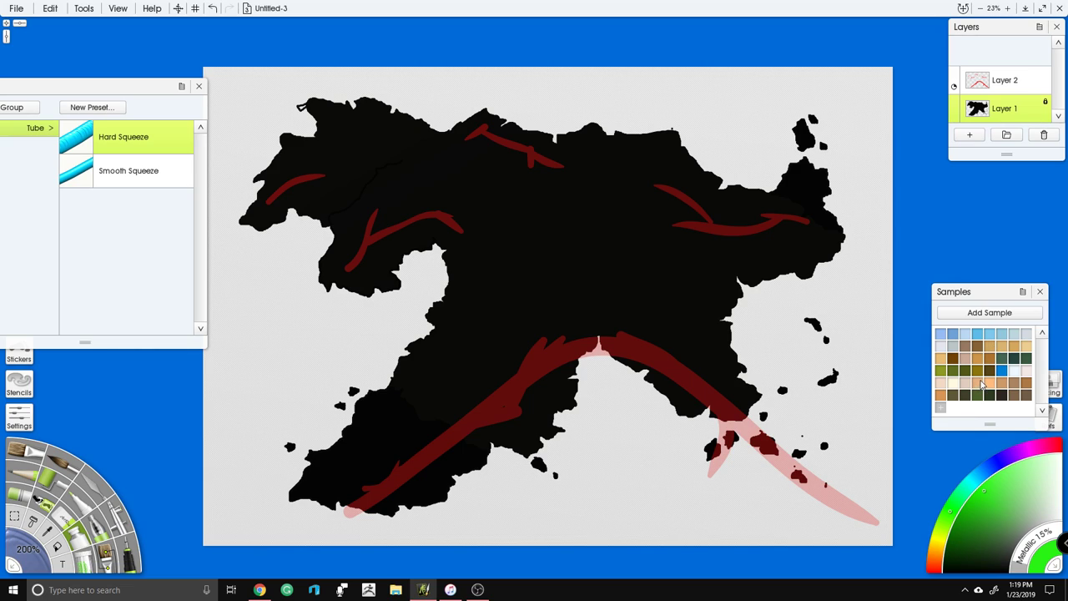
pyautogui.click(979, 370)
pyautogui.click(966, 360)
pyautogui.click(978, 359)
pyautogui.click(19, 550)
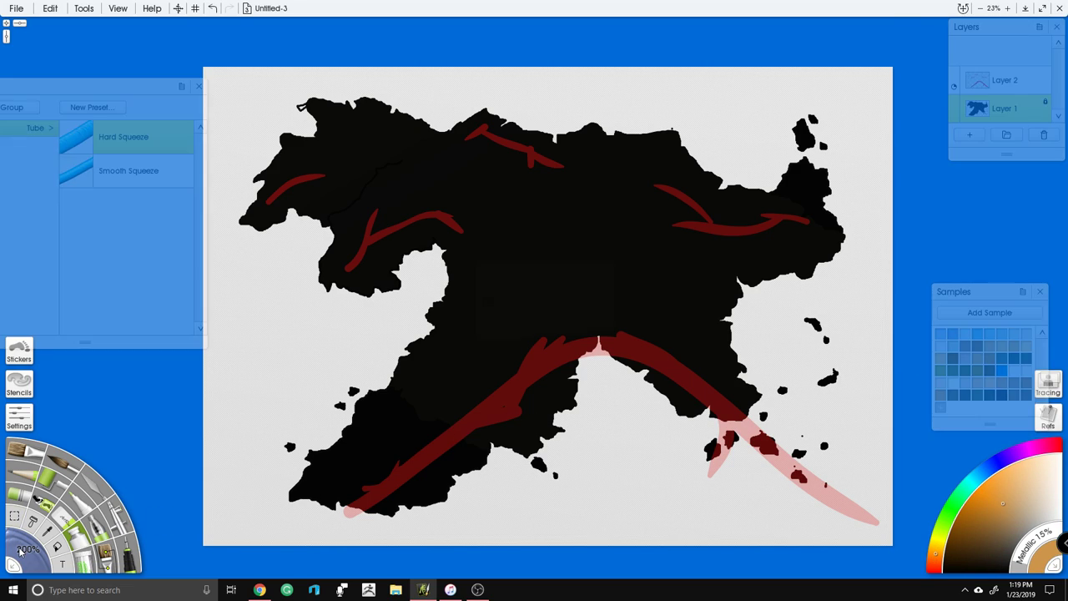
pyautogui.write('500')
pyautogui.press('Return')
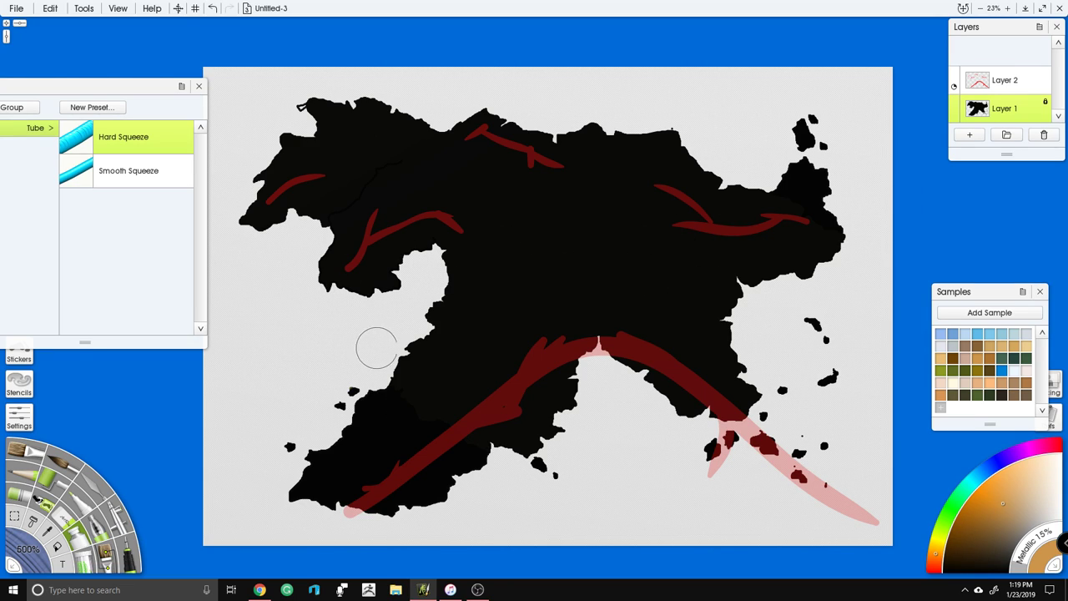
# Step: Squeeze tan paint around the whole coastline, then build it up along the southern ridge guide and over the southeastern islands
pyautogui.moveTo(402, 352)
pyautogui.mouseDown()
pyautogui.moveTo(310, 486)
pyautogui.moveTo(358, 506)
pyautogui.moveTo(309, 493)
pyautogui.moveTo(295, 506)
pyautogui.moveTo(371, 461)
pyautogui.moveTo(350, 497)
pyautogui.moveTo(392, 508)
pyautogui.moveTo(503, 439)
pyautogui.moveTo(533, 441)
pyautogui.moveTo(579, 356)
pyautogui.moveTo(617, 341)
pyautogui.moveTo(690, 404)
pyautogui.moveTo(728, 409)
pyautogui.moveTo(740, 385)
pyautogui.moveTo(721, 320)
pyautogui.moveTo(736, 291)
pyautogui.moveTo(809, 270)
pyautogui.moveTo(830, 243)
pyautogui.moveTo(807, 160)
pyautogui.moveTo(767, 190)
pyautogui.moveTo(717, 189)
pyautogui.moveTo(656, 134)
pyautogui.moveTo(438, 131)
pyautogui.moveTo(323, 109)
pyautogui.moveTo(284, 152)
pyautogui.moveTo(271, 228)
pyautogui.moveTo(312, 214)
pyautogui.moveTo(356, 283)
pyautogui.moveTo(410, 258)
pyautogui.moveTo(455, 263)
pyautogui.moveTo(428, 355)
pyautogui.moveTo(409, 374)
pyautogui.mouseUp()
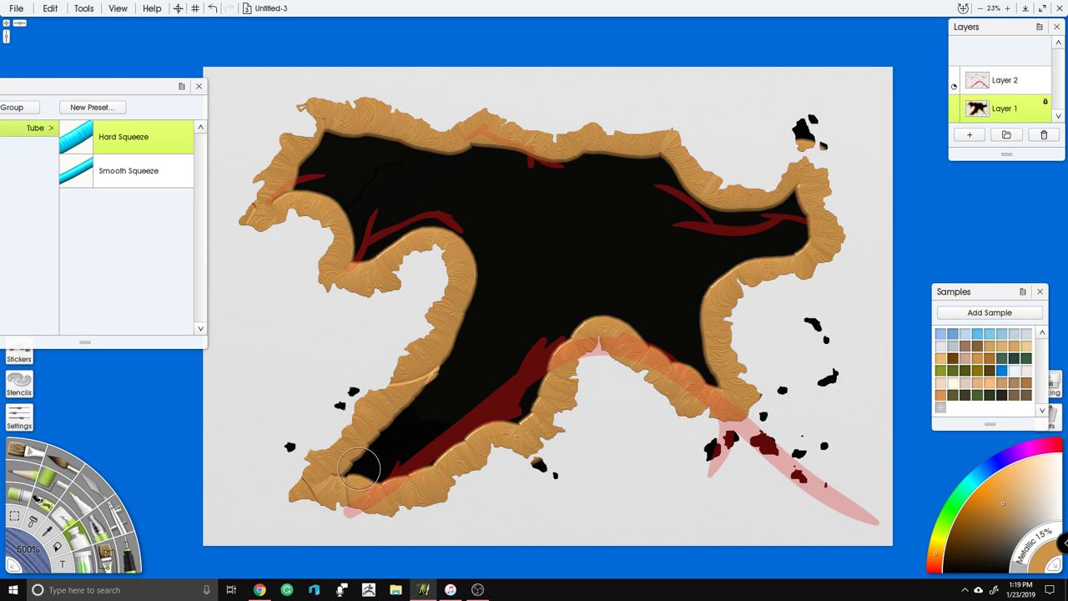
pyautogui.moveTo(403, 474)
pyautogui.mouseDown()
pyautogui.moveTo(484, 424)
pyautogui.moveTo(557, 344)
pyautogui.mouseUp()
pyautogui.moveTo(532, 406); pyautogui.dragTo(518, 416)
pyautogui.moveTo(572, 328)
pyautogui.mouseDown()
pyautogui.moveTo(601, 325)
pyautogui.moveTo(723, 393)
pyautogui.mouseUp()
pyautogui.moveTo(762, 448); pyautogui.dragTo(830, 429)
pyautogui.moveTo(825, 294)
pyautogui.mouseDown()
pyautogui.moveTo(789, 396)
pyautogui.moveTo(695, 451)
pyautogui.mouseUp()
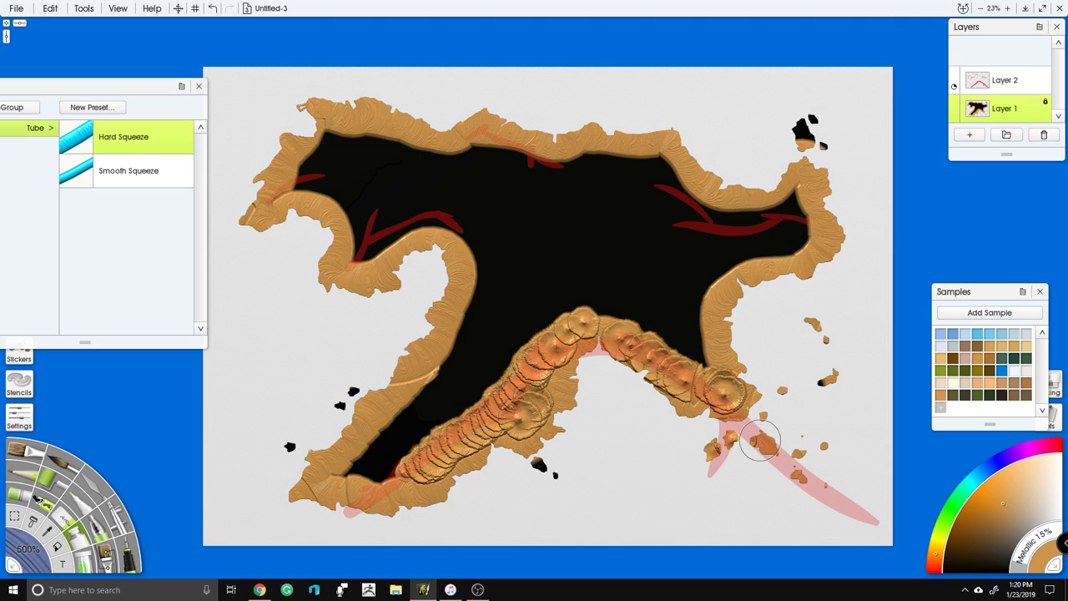
# Step: Pile overlapping tan paint dabs along the western, northwestern and northern ridge guides
pyautogui.moveTo(421, 278)
pyautogui.mouseDown()
pyautogui.moveTo(351, 250)
pyautogui.moveTo(350, 260)
pyautogui.moveTo(369, 227)
pyautogui.moveTo(398, 220)
pyautogui.moveTo(434, 215)
pyautogui.moveTo(451, 227)
pyautogui.mouseUp()
pyautogui.moveTo(270, 202); pyautogui.dragTo(319, 174)
pyautogui.moveTo(465, 144)
pyautogui.mouseDown()
pyautogui.moveTo(486, 138)
pyautogui.moveTo(553, 153)
pyautogui.mouseUp()
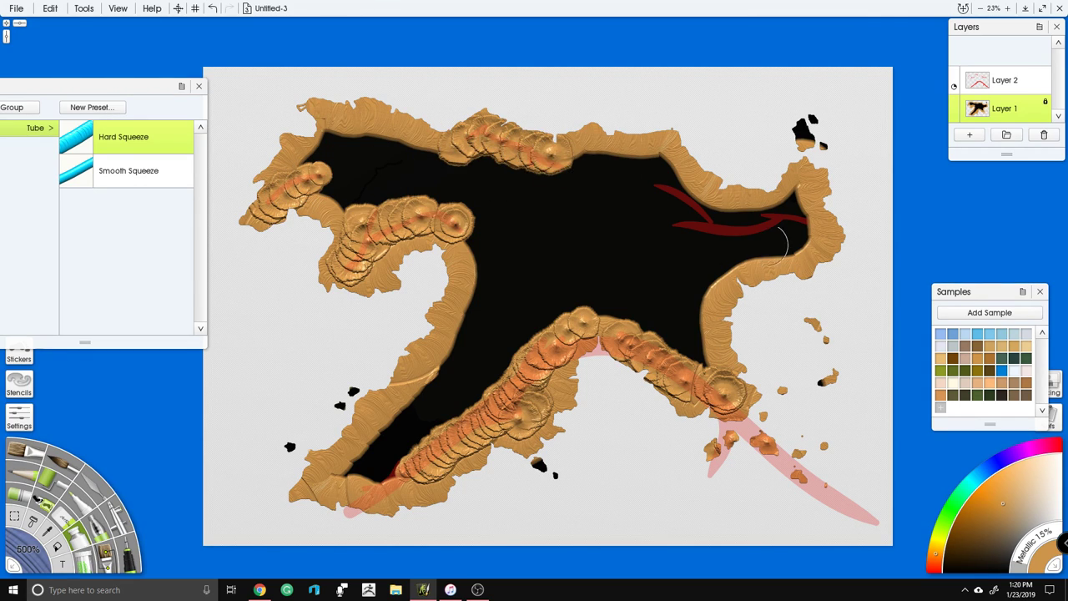
# Step: Set the tube's tool size to 350% and pile tan dabs at the southern ridge's southwestern end and along the eastern ridge guides
pyautogui.moveTo(34, 567); pyautogui.dragTo(29, 535)
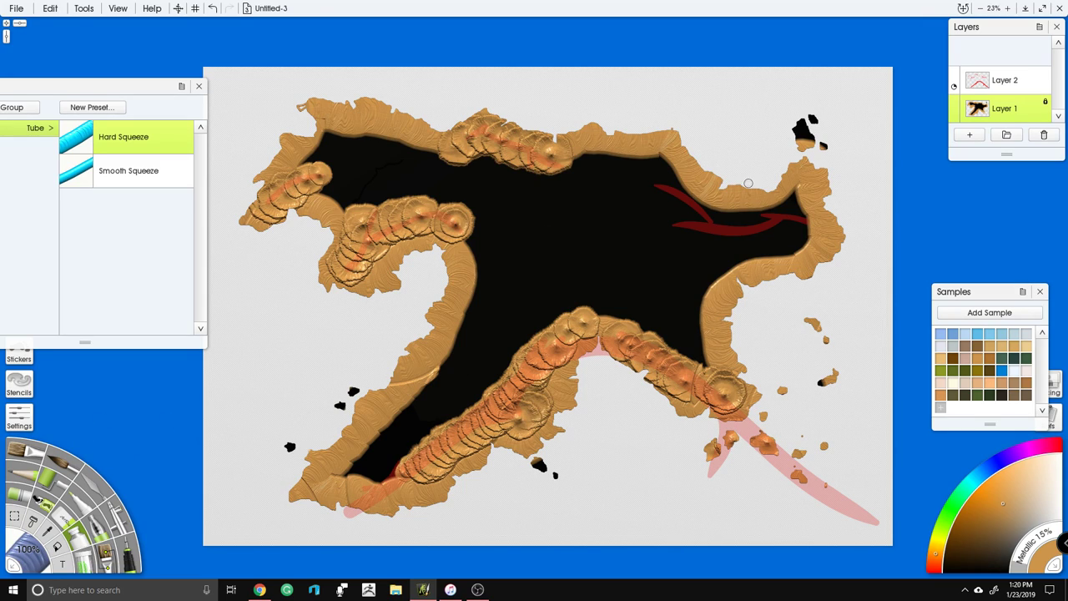
pyautogui.click(30, 549)
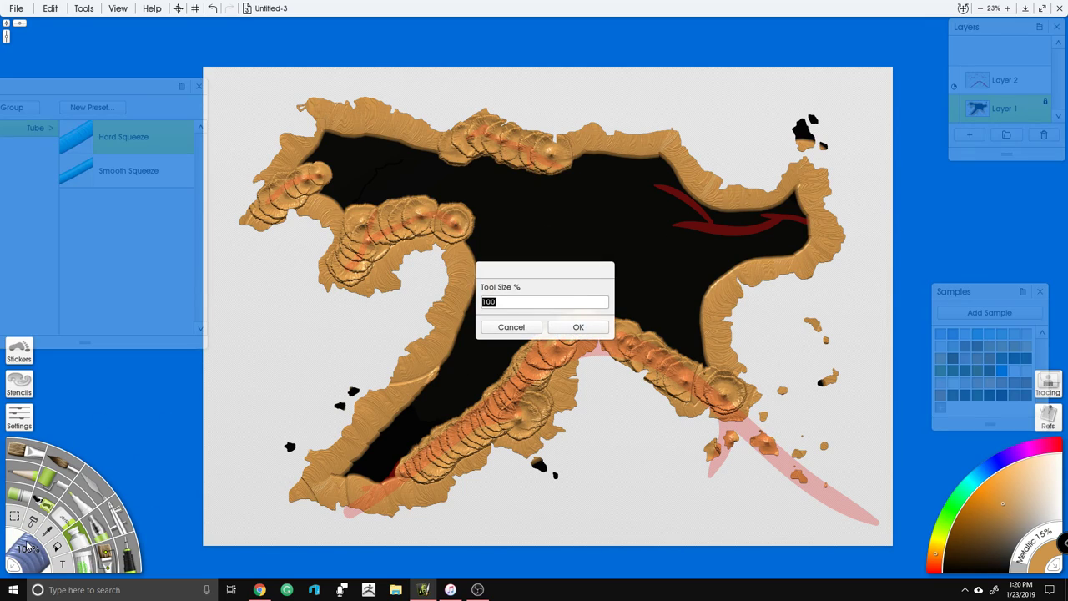
pyautogui.press('Return')
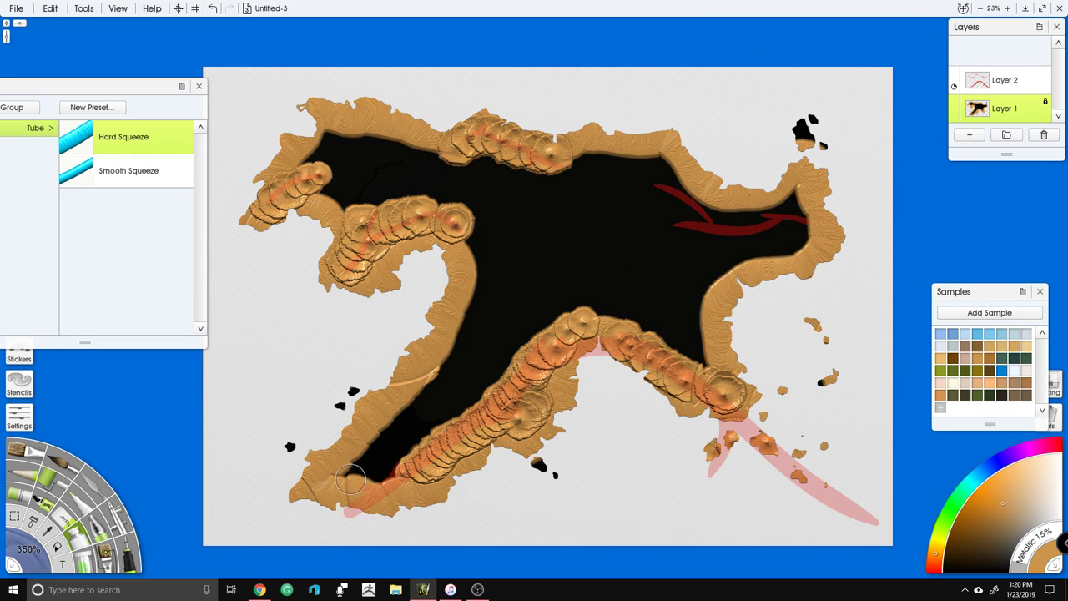
pyautogui.moveTo(384, 492); pyautogui.dragTo(402, 456)
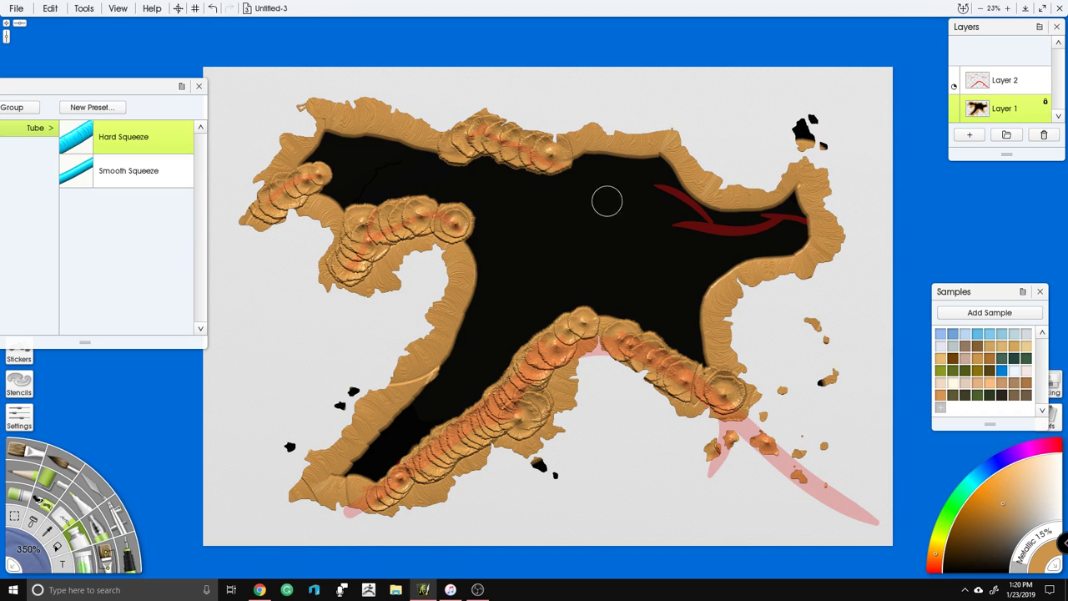
pyautogui.moveTo(668, 195)
pyautogui.mouseDown()
pyautogui.moveTo(712, 219)
pyautogui.moveTo(683, 225)
pyautogui.moveTo(762, 214)
pyautogui.moveTo(810, 225)
pyautogui.moveTo(670, 230)
pyautogui.mouseUp()
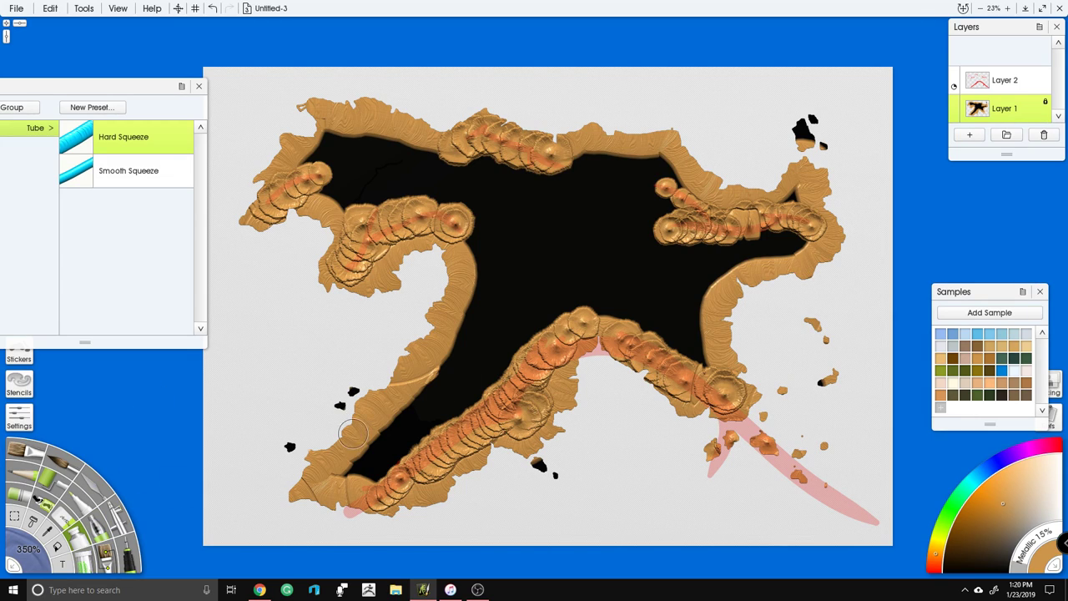
# Step: Set the tube's tool size to 500% and cover the landmass's remaining black interior with broad tan strokes
pyautogui.click(25, 551)
pyautogui.write('100')
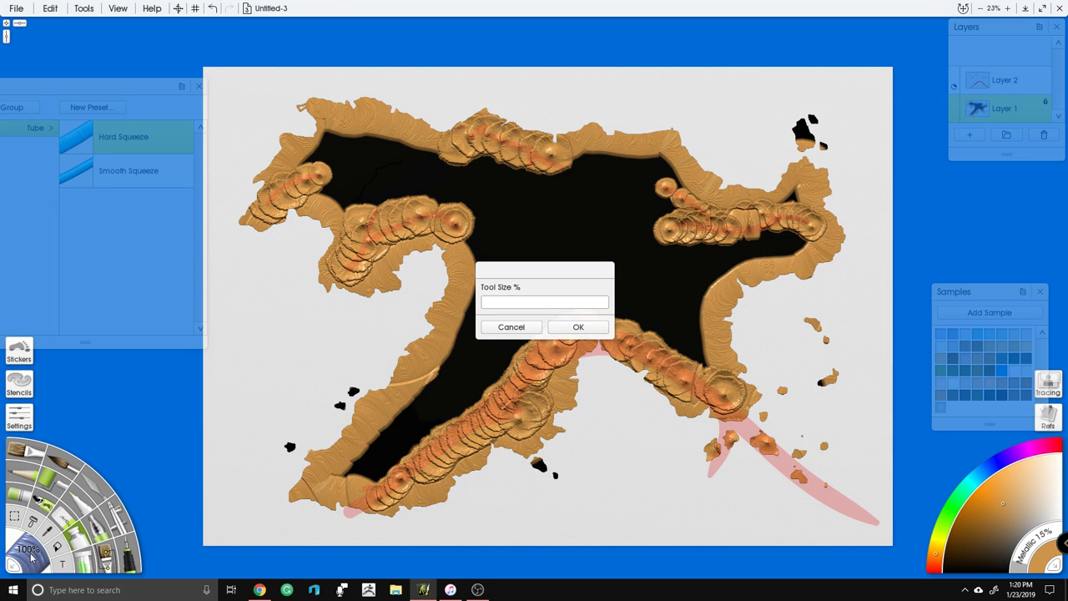
pyautogui.press('Return')
pyautogui.moveTo(340, 474)
pyautogui.mouseDown()
pyautogui.moveTo(371, 473)
pyautogui.moveTo(491, 369)
pyautogui.moveTo(546, 301)
pyautogui.moveTo(614, 296)
pyautogui.moveTo(707, 345)
pyautogui.moveTo(694, 317)
pyautogui.moveTo(711, 283)
pyautogui.moveTo(790, 252)
pyautogui.moveTo(695, 265)
pyautogui.moveTo(626, 246)
pyautogui.moveTo(628, 210)
pyautogui.moveTo(650, 208)
pyautogui.moveTo(620, 189)
pyautogui.moveTo(644, 162)
pyautogui.moveTo(685, 165)
pyautogui.moveTo(649, 216)
pyautogui.moveTo(634, 214)
pyautogui.moveTo(662, 289)
pyautogui.moveTo(511, 311)
pyautogui.moveTo(465, 351)
pyautogui.moveTo(579, 230)
pyautogui.moveTo(588, 181)
pyautogui.moveTo(564, 192)
pyautogui.moveTo(499, 182)
pyautogui.moveTo(367, 136)
pyautogui.moveTo(313, 154)
pyautogui.moveTo(340, 173)
pyautogui.moveTo(337, 196)
pyautogui.moveTo(385, 182)
pyautogui.moveTo(463, 187)
pyautogui.moveTo(493, 211)
pyautogui.moveTo(498, 240)
pyautogui.moveTo(449, 361)
pyautogui.moveTo(399, 428)
pyautogui.moveTo(343, 464)
pyautogui.mouseUp()
pyautogui.moveTo(524, 242)
pyautogui.mouseDown()
pyautogui.moveTo(547, 213)
pyautogui.moveTo(597, 209)
pyautogui.moveTo(613, 179)
pyautogui.moveTo(576, 152)
pyautogui.mouseUp()
pyautogui.moveTo(406, 165)
pyautogui.mouseDown()
pyautogui.moveTo(313, 140)
pyautogui.moveTo(271, 150)
pyautogui.mouseUp()
pyautogui.moveTo(456, 262); pyautogui.dragTo(497, 221)
pyautogui.moveTo(662, 193)
pyautogui.mouseDown()
pyautogui.moveTo(650, 235)
pyautogui.moveTo(791, 172)
pyautogui.moveTo(812, 181)
pyautogui.moveTo(813, 130)
pyautogui.moveTo(791, 138)
pyautogui.moveTo(819, 121)
pyautogui.mouseUp()
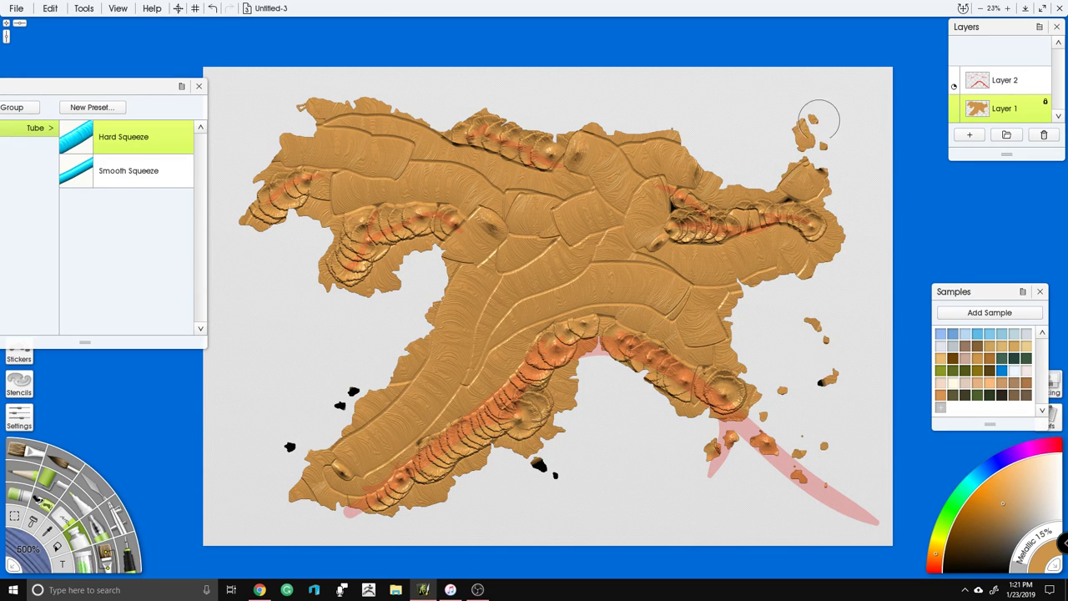
# Step: Cover the black islets off the southern, western and southeastern coasts with tan paint
pyautogui.moveTo(554, 461); pyautogui.dragTo(543, 467)
pyautogui.moveTo(355, 389); pyautogui.dragTo(339, 406)
pyautogui.click(824, 381)
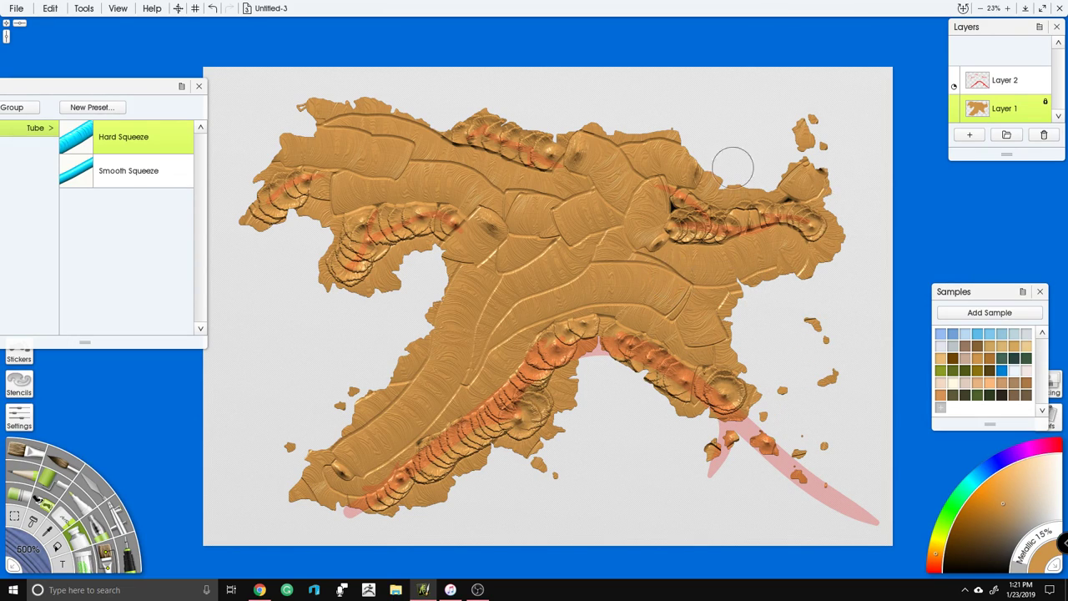
# Step: Set the bump blend mode of Layer 1 to Add
pyautogui.click(96, 10)
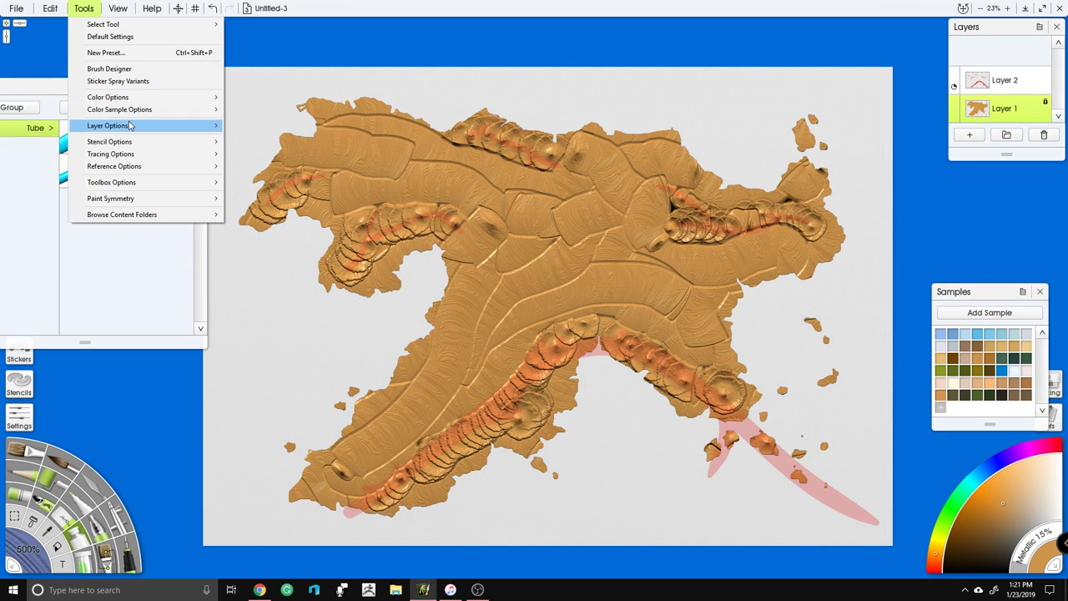
pyautogui.moveTo(133, 111)
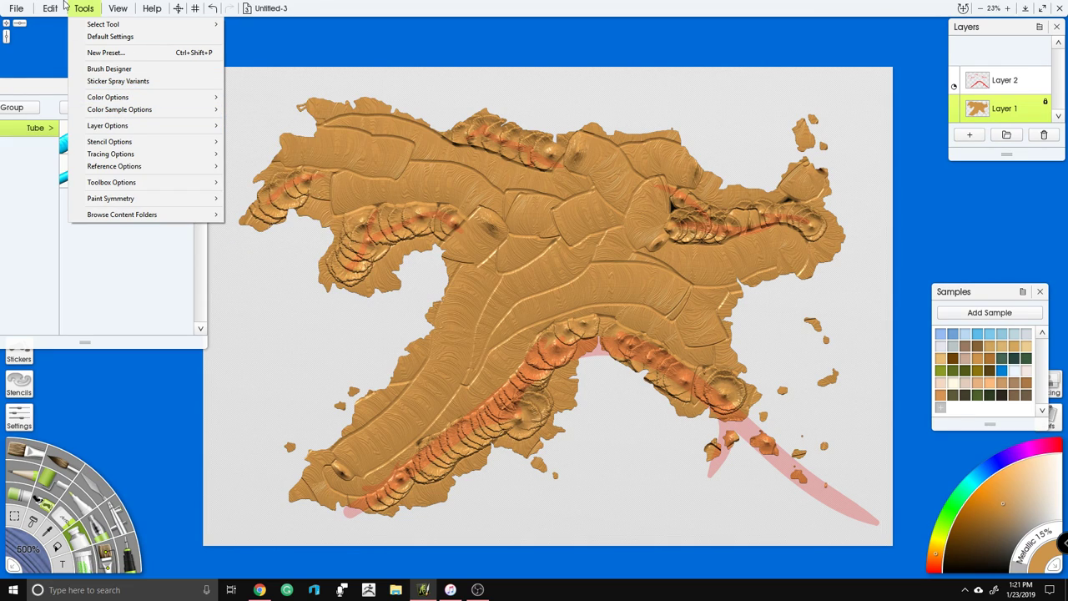
pyautogui.moveTo(45, 7)
pyautogui.moveTo(84, 8)
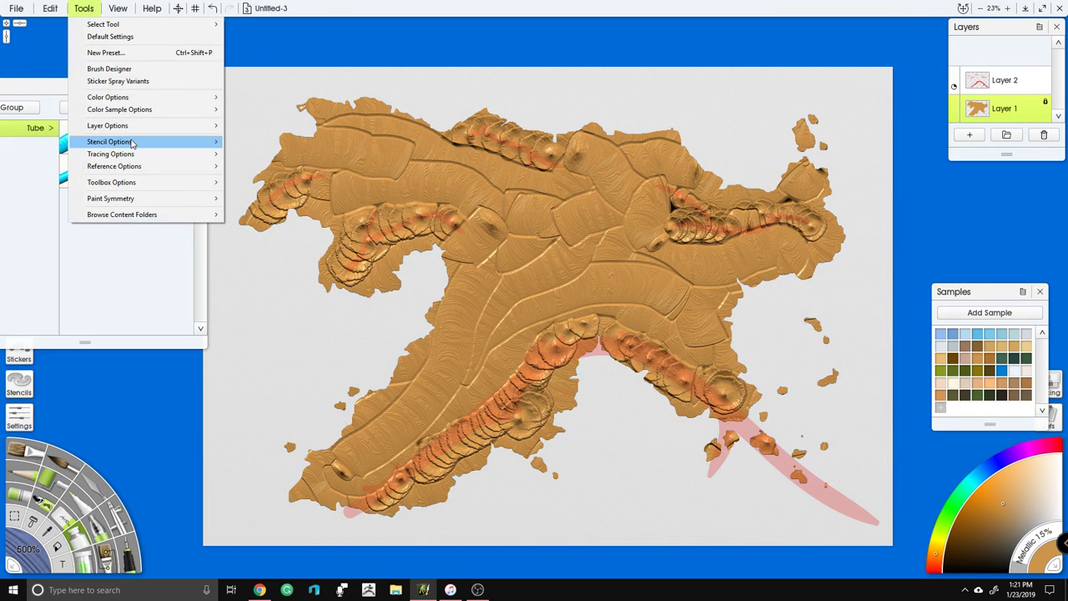
pyautogui.moveTo(131, 144)
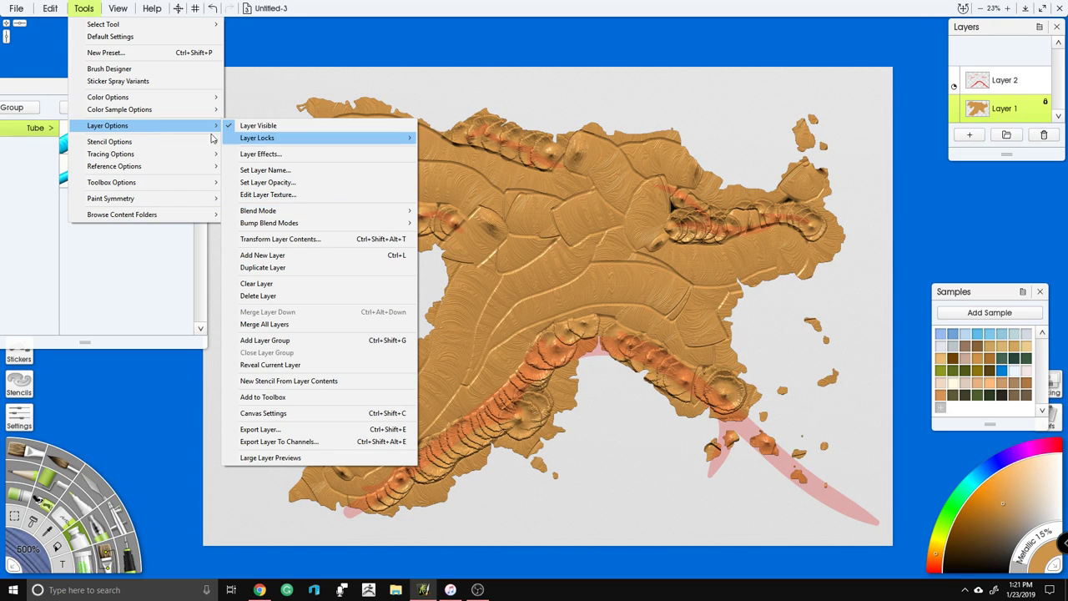
pyautogui.moveTo(186, 127)
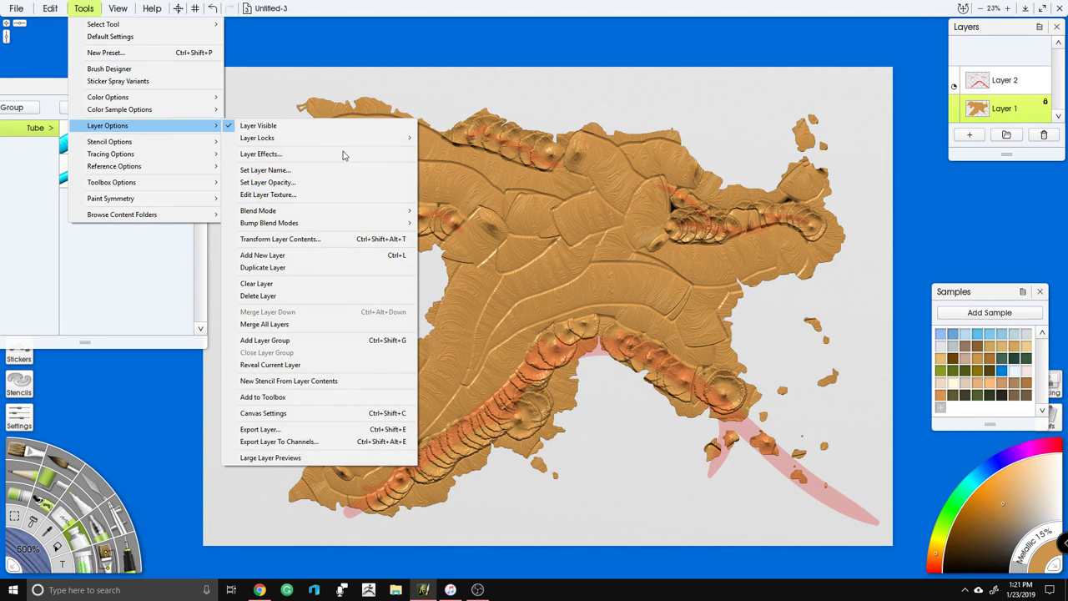
pyautogui.moveTo(340, 228)
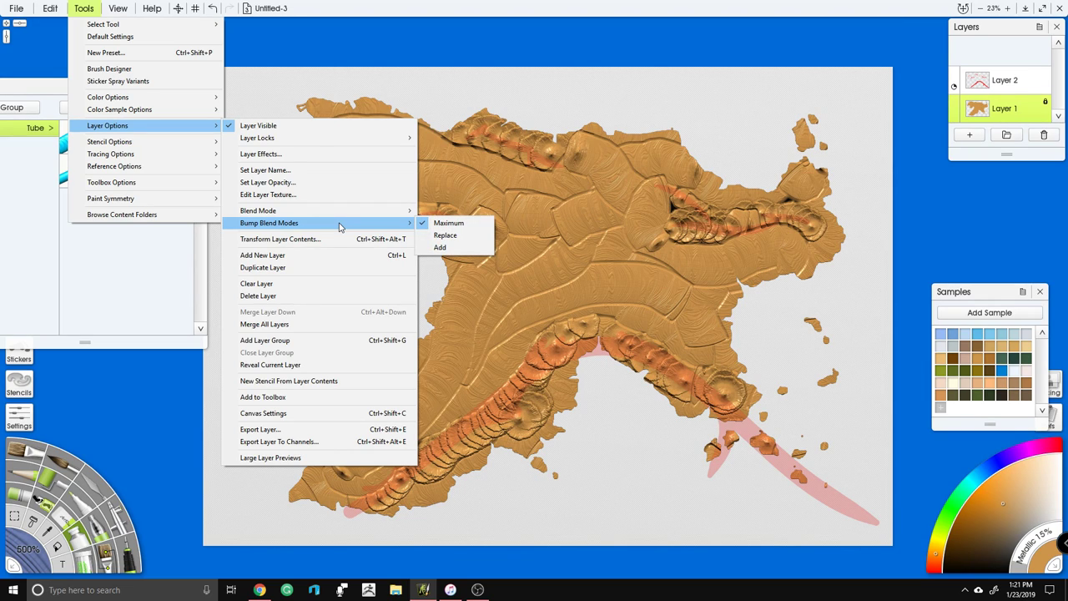
pyautogui.click(440, 247)
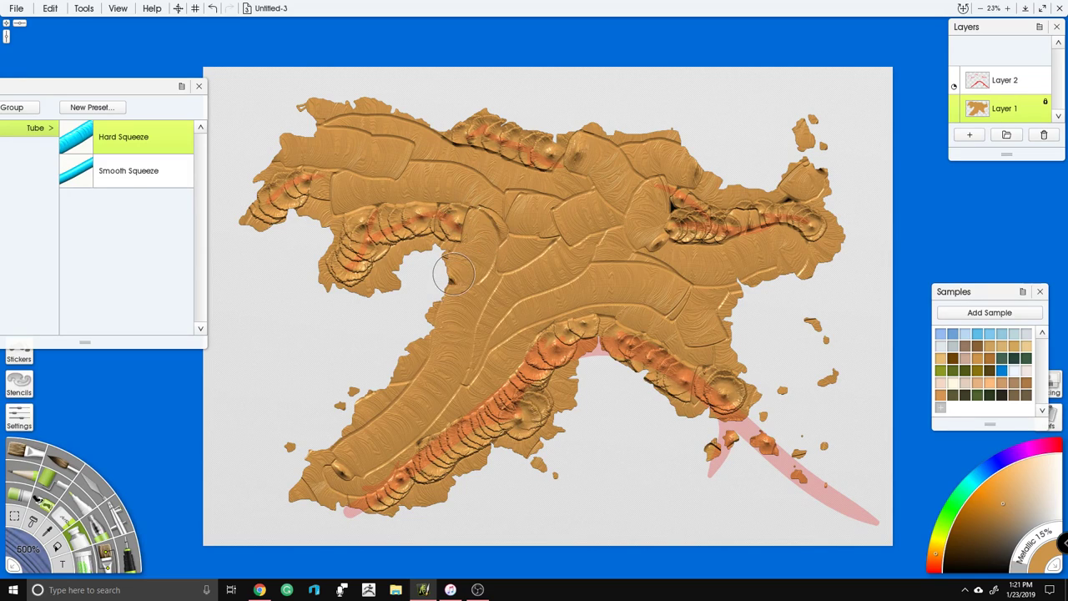
# Step: Pile tan dabs around the inner end of the western ridge and over the crest of the southern ridge
pyautogui.moveTo(449, 234)
pyautogui.mouseDown()
pyautogui.moveTo(439, 267)
pyautogui.moveTo(451, 290)
pyautogui.mouseUp()
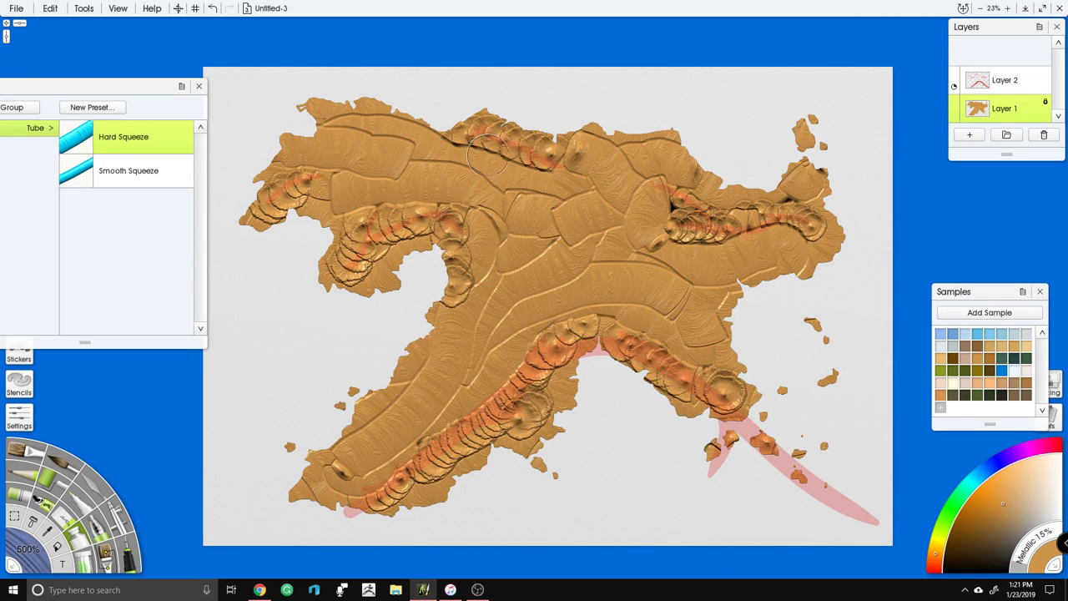
pyautogui.hotkey('ctrl', 'z')
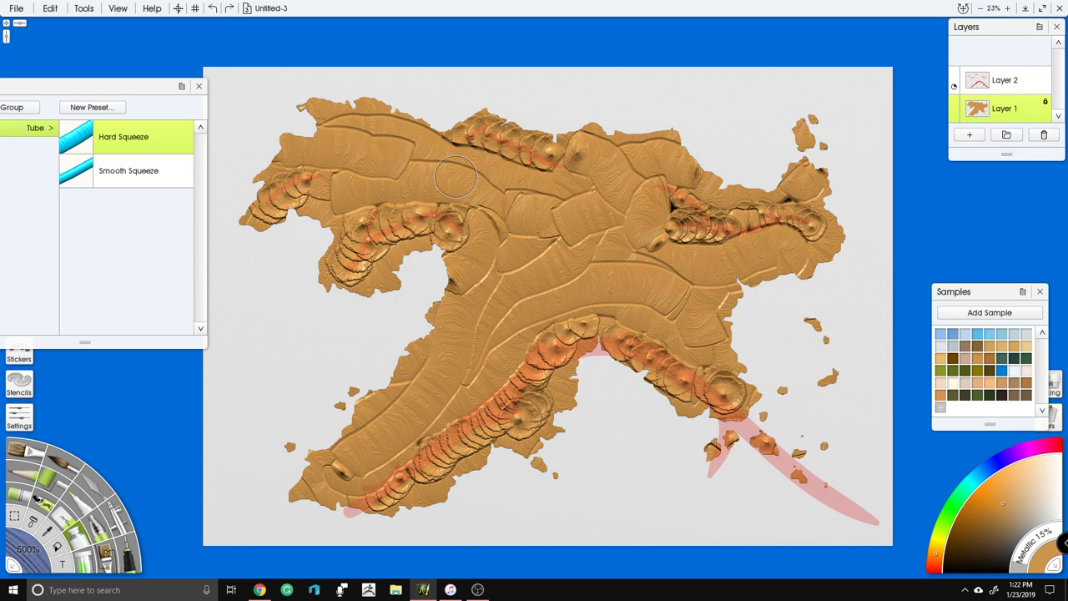
pyautogui.moveTo(465, 218); pyautogui.dragTo(487, 246)
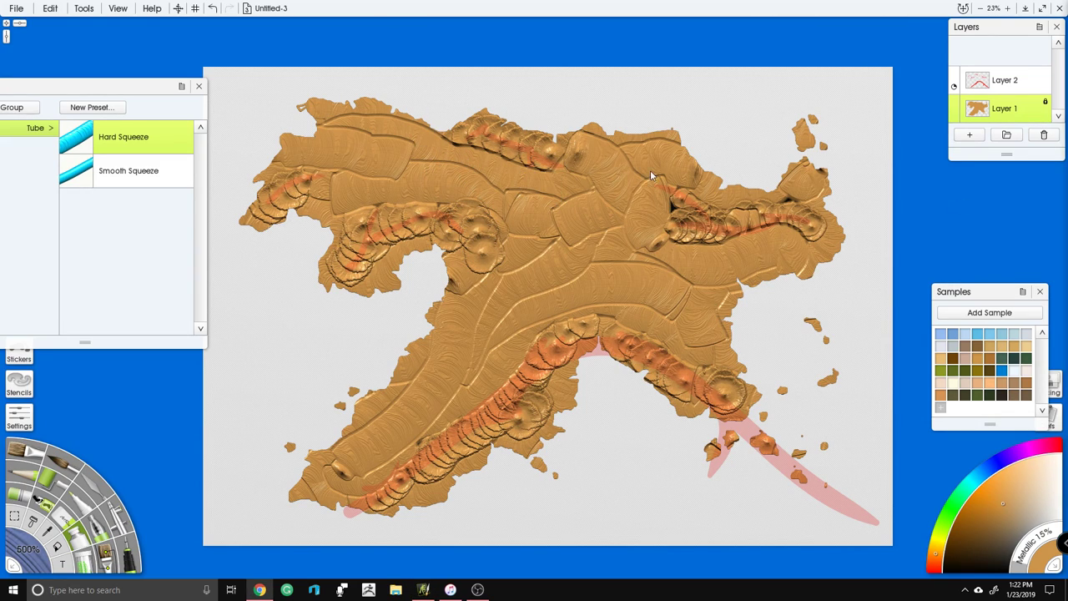
pyautogui.scroll(1, 550, 221)
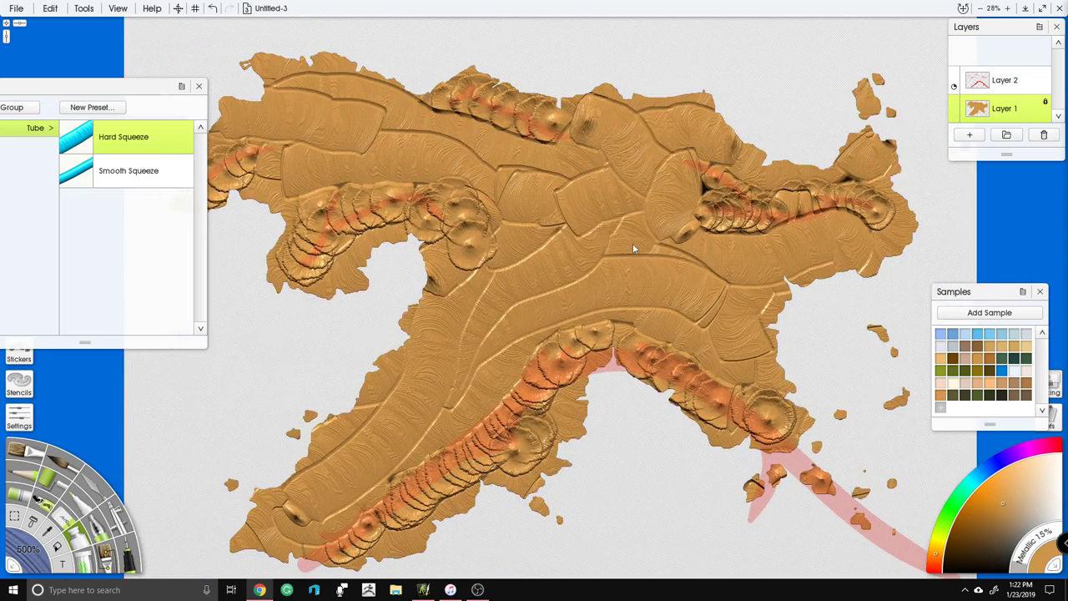
pyautogui.moveTo(521, 389); pyautogui.dragTo(486, 427)
pyautogui.moveTo(576, 355)
pyautogui.mouseDown()
pyautogui.moveTo(617, 341)
pyautogui.moveTo(700, 366)
pyautogui.mouseUp()
pyautogui.scroll(-1, 551, 263)
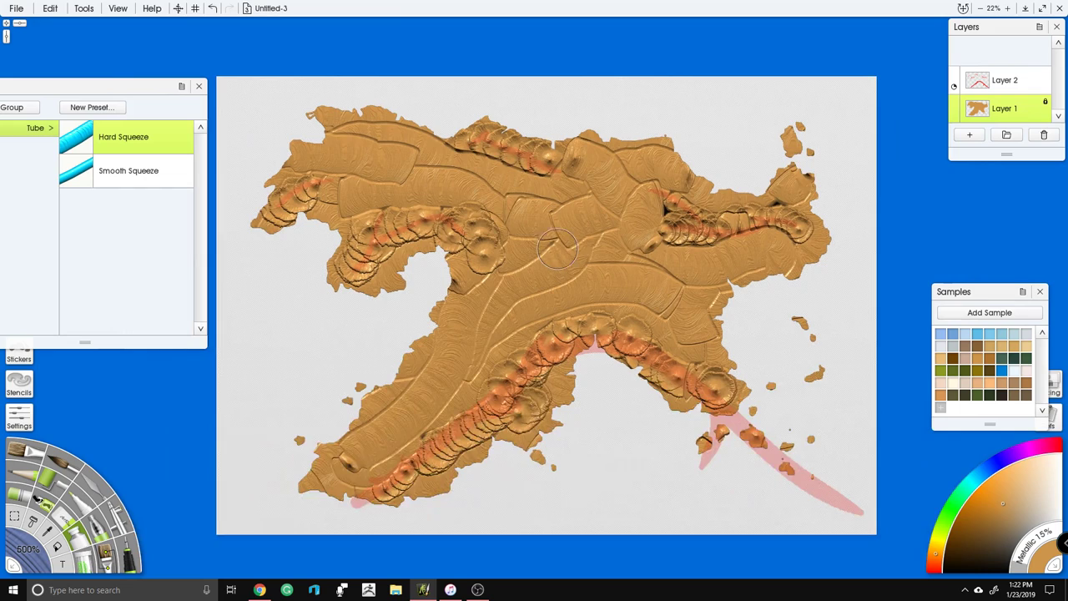
# Step: Lay long, broad tan strokes across the plains between and around the mountain ridges
pyautogui.moveTo(535, 244); pyautogui.dragTo(548, 233)
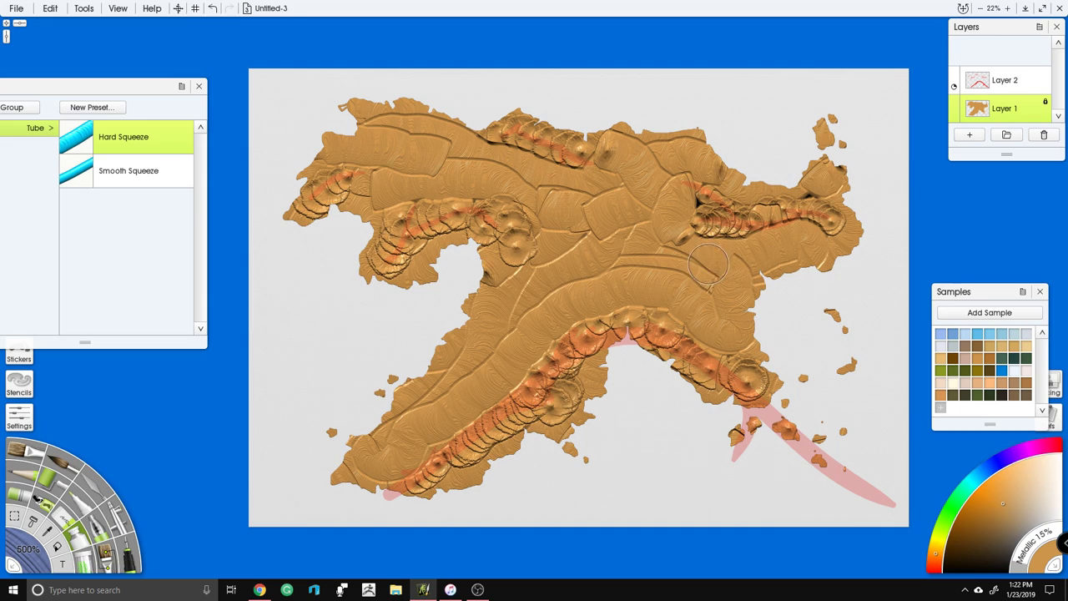
pyautogui.moveTo(882, 225)
pyautogui.mouseDown()
pyautogui.moveTo(858, 178)
pyautogui.moveTo(805, 163)
pyautogui.moveTo(752, 169)
pyautogui.moveTo(703, 142)
pyautogui.moveTo(649, 154)
pyautogui.moveTo(620, 179)
pyautogui.moveTo(568, 185)
pyautogui.moveTo(508, 163)
pyautogui.moveTo(471, 125)
pyautogui.moveTo(396, 114)
pyautogui.moveTo(338, 119)
pyautogui.moveTo(290, 155)
pyautogui.moveTo(341, 143)
pyautogui.moveTo(366, 199)
pyautogui.moveTo(464, 172)
pyautogui.moveTo(521, 180)
pyautogui.moveTo(553, 232)
pyautogui.moveTo(520, 271)
pyautogui.moveTo(486, 265)
pyautogui.mouseUp()
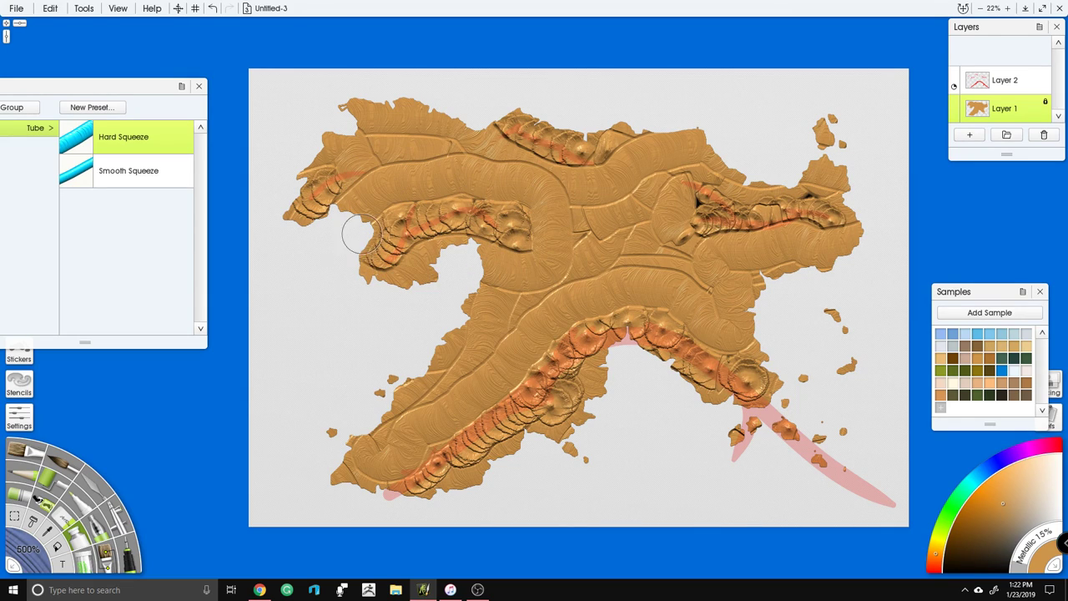
pyautogui.moveTo(478, 297); pyautogui.dragTo(355, 415)
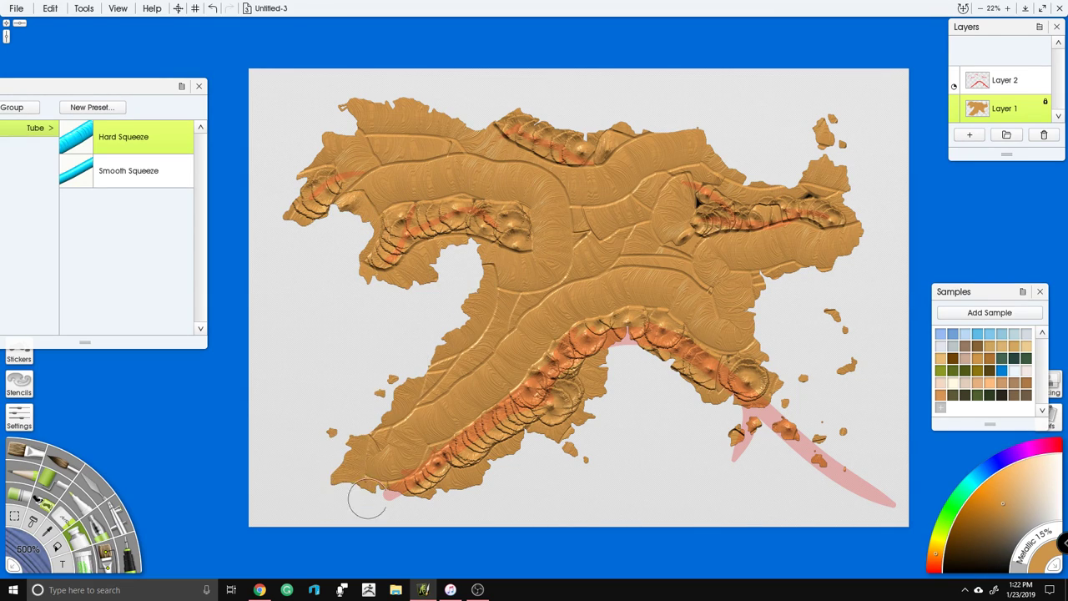
# Step: Build up the southern, western, northern, eastern and northwestern ridges with another layer of overlapping tan dabs
pyautogui.moveTo(440, 445)
pyautogui.mouseDown()
pyautogui.moveTo(515, 415)
pyautogui.moveTo(525, 390)
pyautogui.moveTo(552, 400)
pyautogui.moveTo(557, 346)
pyautogui.moveTo(610, 321)
pyautogui.moveTo(658, 321)
pyautogui.moveTo(712, 360)
pyautogui.moveTo(751, 372)
pyautogui.moveTo(632, 294)
pyautogui.mouseUp()
pyautogui.moveTo(498, 223)
pyautogui.mouseDown()
pyautogui.moveTo(478, 211)
pyautogui.moveTo(436, 214)
pyautogui.moveTo(377, 255)
pyautogui.mouseUp()
pyautogui.moveTo(521, 128); pyautogui.dragTo(602, 177)
pyautogui.moveTo(706, 207); pyautogui.dragTo(826, 216)
pyautogui.moveTo(345, 177); pyautogui.dragTo(310, 197)
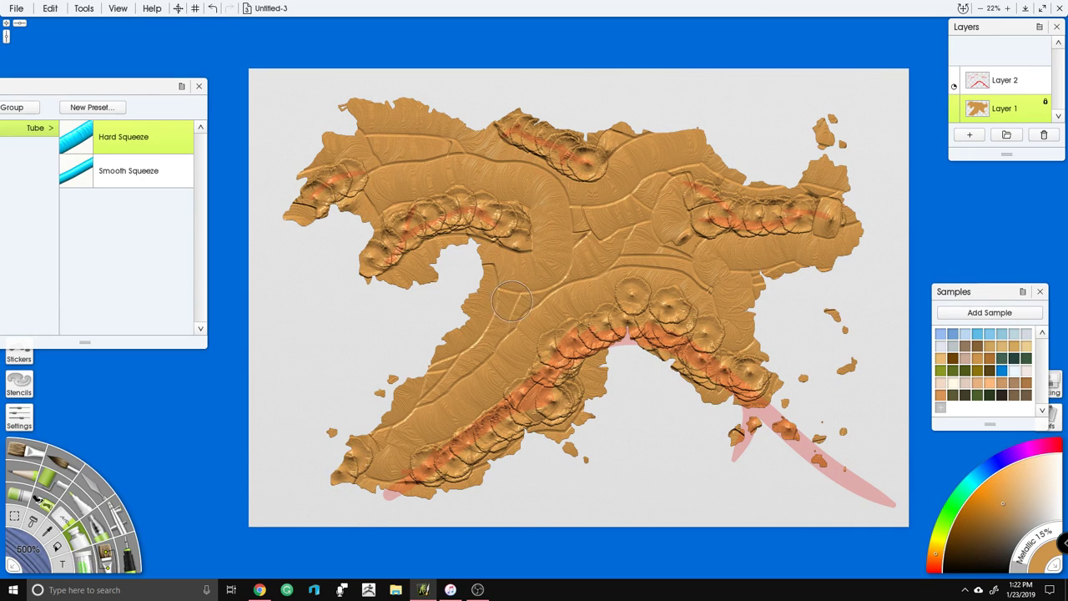
# Step: Switch to the palette Knife with the Harsh Chaos preset and set its tool size to 250%
pyautogui.click(96, 486)
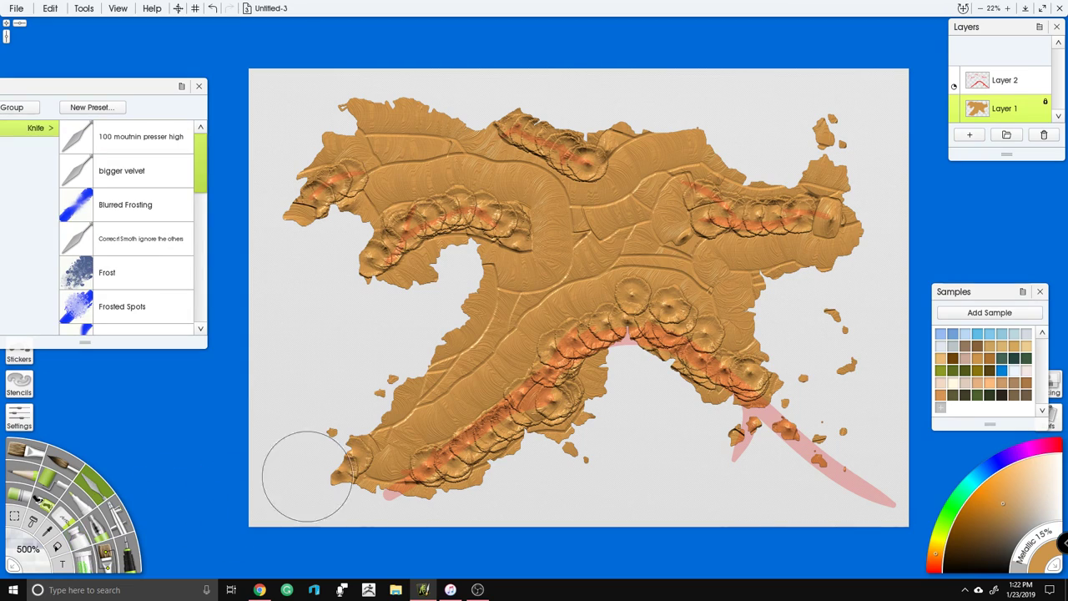
pyautogui.scroll(-5, 133, 190)
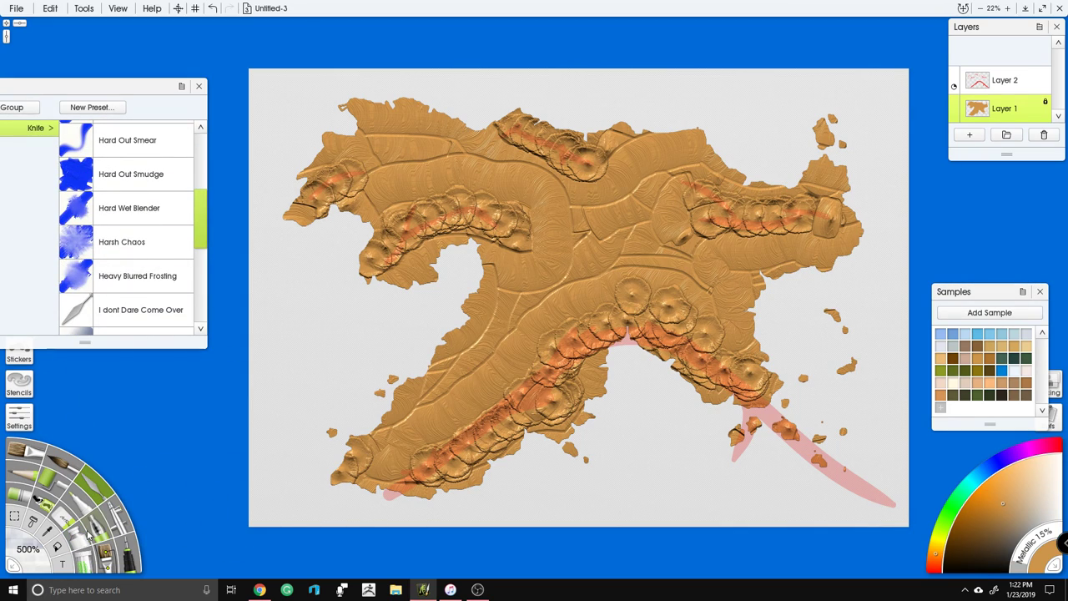
pyautogui.click(122, 241)
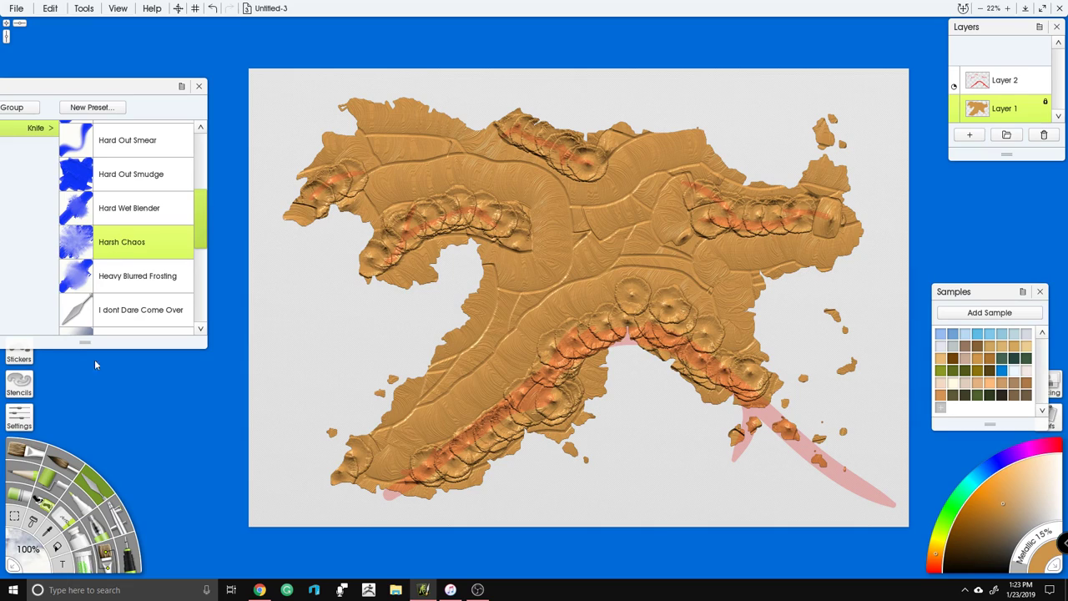
pyautogui.click(33, 564)
pyautogui.write('250')
pyautogui.press('Return')
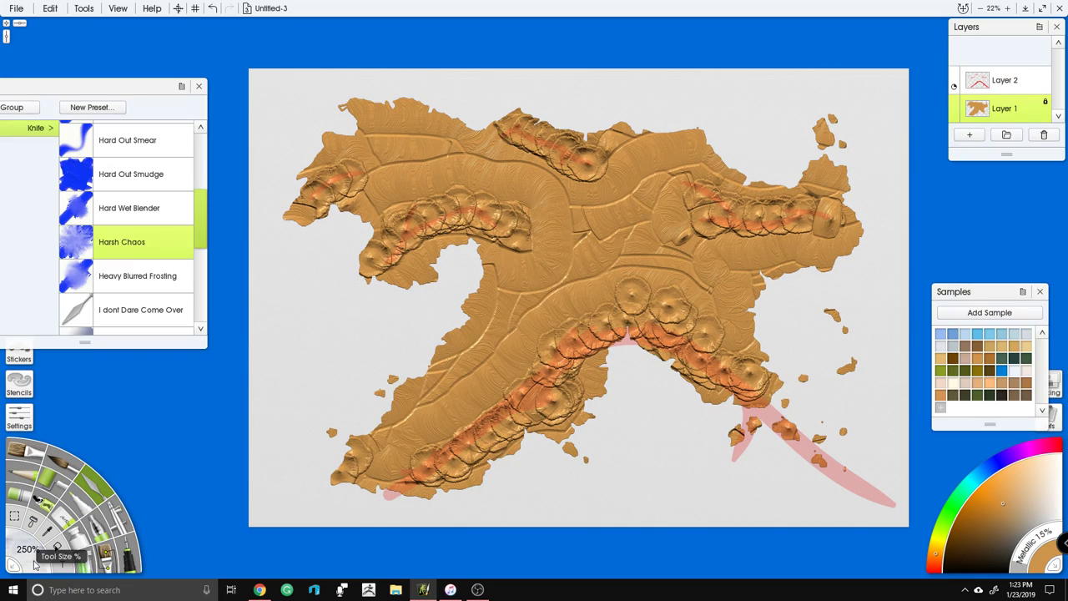
# Step: Blend the paint over the western and northwestern ridges and their surrounding coast into rough terrain with the knife
pyautogui.scroll(4, 511, 221)
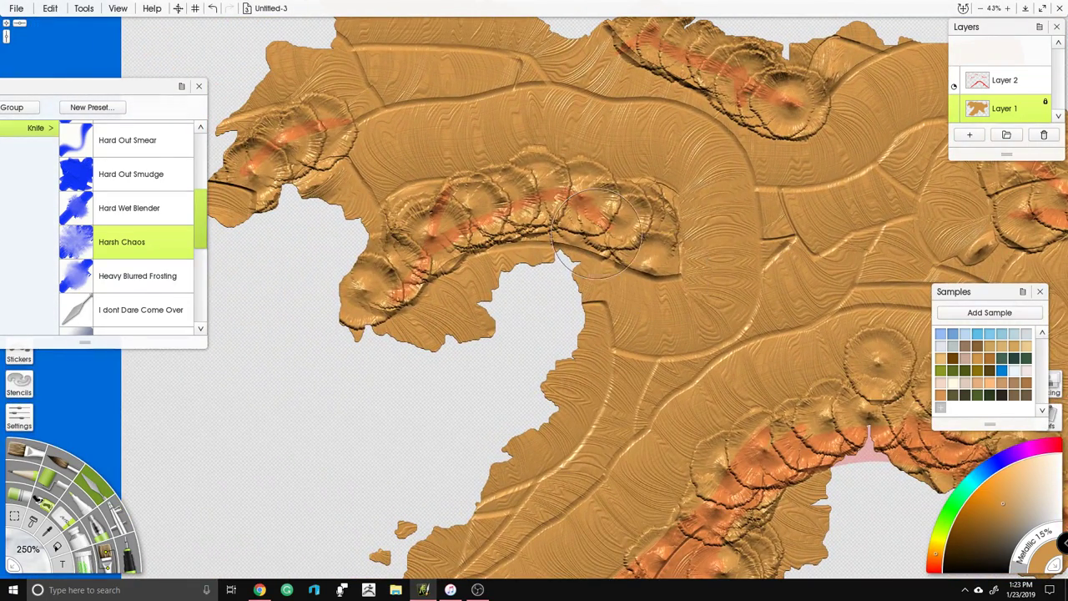
pyautogui.moveTo(634, 275)
pyautogui.mouseDown()
pyautogui.moveTo(576, 251)
pyautogui.moveTo(473, 264)
pyautogui.moveTo(368, 329)
pyautogui.moveTo(439, 232)
pyautogui.mouseUp()
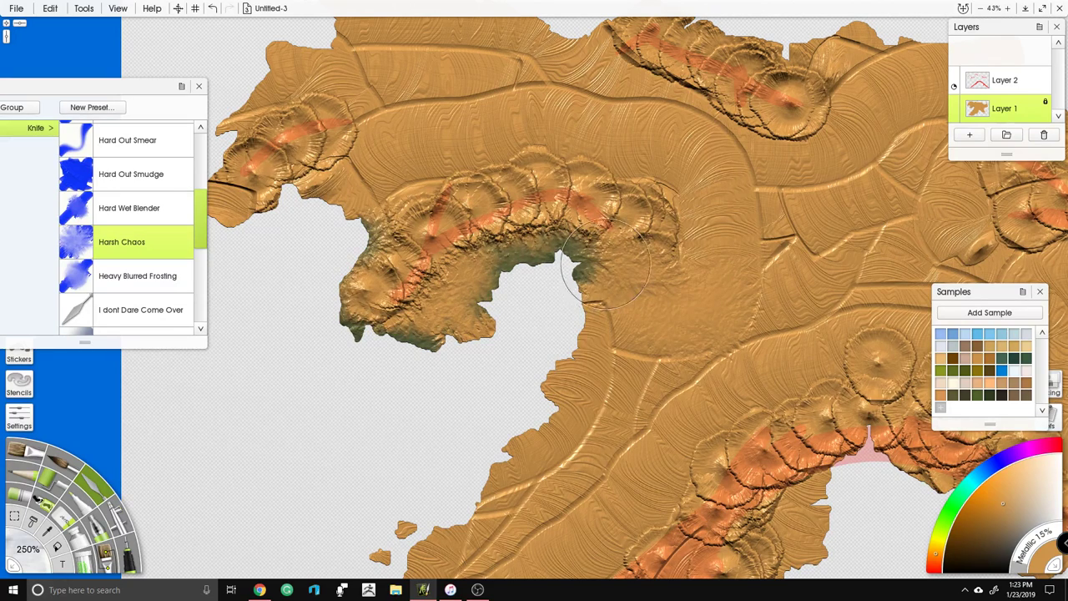
pyautogui.moveTo(354, 203)
pyautogui.mouseDown()
pyautogui.moveTo(448, 197)
pyautogui.moveTo(617, 152)
pyautogui.moveTo(680, 163)
pyautogui.mouseUp()
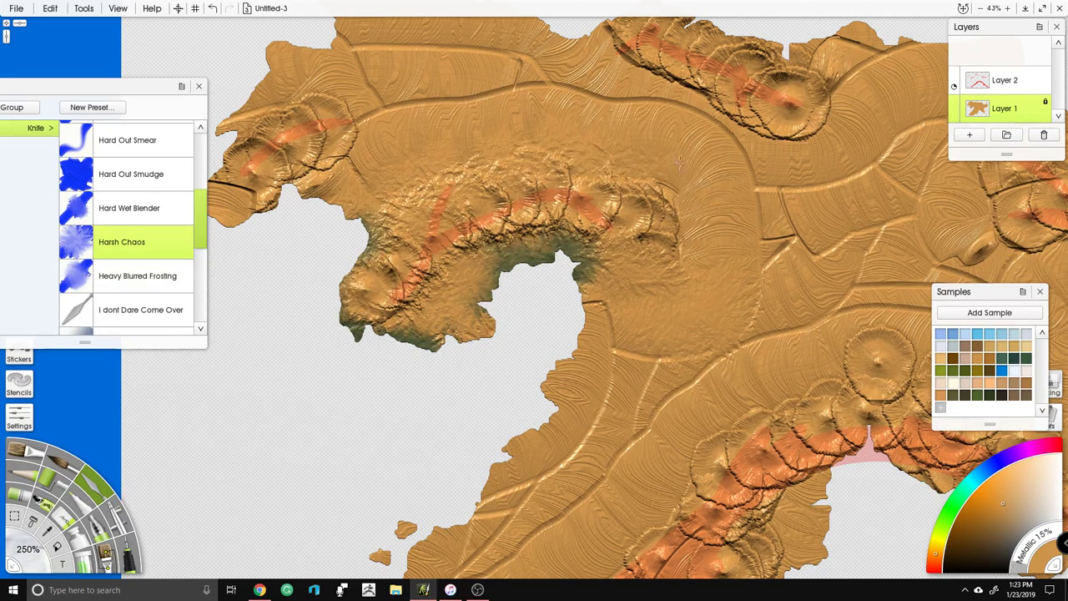
pyautogui.moveTo(686, 309)
pyautogui.mouseDown()
pyautogui.moveTo(634, 397)
pyautogui.moveTo(576, 350)
pyautogui.moveTo(601, 268)
pyautogui.moveTo(464, 151)
pyautogui.moveTo(355, 321)
pyautogui.moveTo(609, 209)
pyautogui.moveTo(351, 309)
pyautogui.moveTo(684, 200)
pyautogui.moveTo(534, 242)
pyautogui.moveTo(388, 146)
pyautogui.mouseUp()
pyautogui.moveTo(334, 317); pyautogui.dragTo(359, 323)
pyautogui.moveTo(314, 126)
pyautogui.mouseDown()
pyautogui.moveTo(267, 192)
pyautogui.moveTo(263, 106)
pyautogui.moveTo(427, 150)
pyautogui.moveTo(342, 158)
pyautogui.moveTo(489, 48)
pyautogui.moveTo(589, 59)
pyautogui.mouseUp()
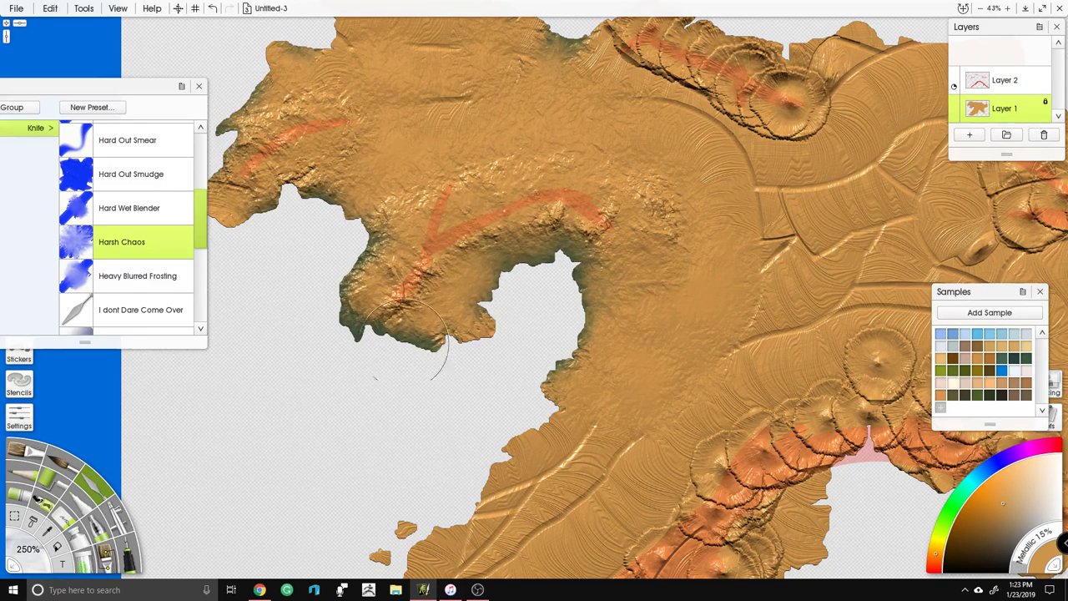
# Step: Work the knife over the northern, southern and eastern ridges and their adjoining coasts to roughen the tube dabs into mountains
pyautogui.moveTo(420, 317); pyautogui.dragTo(397, 469)
pyautogui.moveTo(469, 163)
pyautogui.mouseDown()
pyautogui.moveTo(701, 234)
pyautogui.moveTo(305, 192)
pyautogui.moveTo(752, 267)
pyautogui.moveTo(860, 296)
pyautogui.moveTo(562, 167)
pyautogui.moveTo(797, 276)
pyautogui.moveTo(564, 235)
pyautogui.mouseUp()
pyautogui.moveTo(612, 295); pyautogui.dragTo(356, 194)
pyautogui.moveTo(522, 96)
pyautogui.mouseDown()
pyautogui.moveTo(565, 138)
pyautogui.moveTo(728, 113)
pyautogui.moveTo(835, 209)
pyautogui.moveTo(705, 242)
pyautogui.moveTo(956, 267)
pyautogui.moveTo(992, 175)
pyautogui.moveTo(975, 96)
pyautogui.moveTo(993, 69)
pyautogui.mouseUp()
pyautogui.moveTo(473, 397); pyautogui.dragTo(632, 148)
pyautogui.moveTo(714, 268)
pyautogui.mouseDown()
pyautogui.moveTo(526, 375)
pyautogui.moveTo(459, 283)
pyautogui.moveTo(325, 392)
pyautogui.moveTo(209, 534)
pyautogui.moveTo(367, 518)
pyautogui.moveTo(492, 450)
pyautogui.moveTo(635, 334)
pyautogui.moveTo(584, 267)
pyautogui.moveTo(292, 534)
pyautogui.moveTo(411, 363)
pyautogui.moveTo(309, 543)
pyautogui.moveTo(651, 309)
pyautogui.moveTo(793, 150)
pyautogui.moveTo(659, 190)
pyautogui.moveTo(784, 167)
pyautogui.moveTo(885, 284)
pyautogui.moveTo(955, 333)
pyautogui.moveTo(854, 152)
pyautogui.moveTo(808, 221)
pyautogui.moveTo(868, 322)
pyautogui.moveTo(596, 463)
pyautogui.mouseUp()
pyautogui.moveTo(802, 418)
pyautogui.mouseDown()
pyautogui.moveTo(756, 411)
pyautogui.moveTo(500, 289)
pyautogui.mouseUp()
pyautogui.moveTo(695, 279)
pyautogui.mouseDown()
pyautogui.moveTo(712, 313)
pyautogui.moveTo(761, 304)
pyautogui.moveTo(857, 164)
pyautogui.mouseUp()
pyautogui.moveTo(852, 90); pyautogui.dragTo(691, 556)
pyautogui.moveTo(402, 268); pyautogui.dragTo(600, 97)
pyautogui.moveTo(568, 229); pyautogui.dragTo(606, 249)
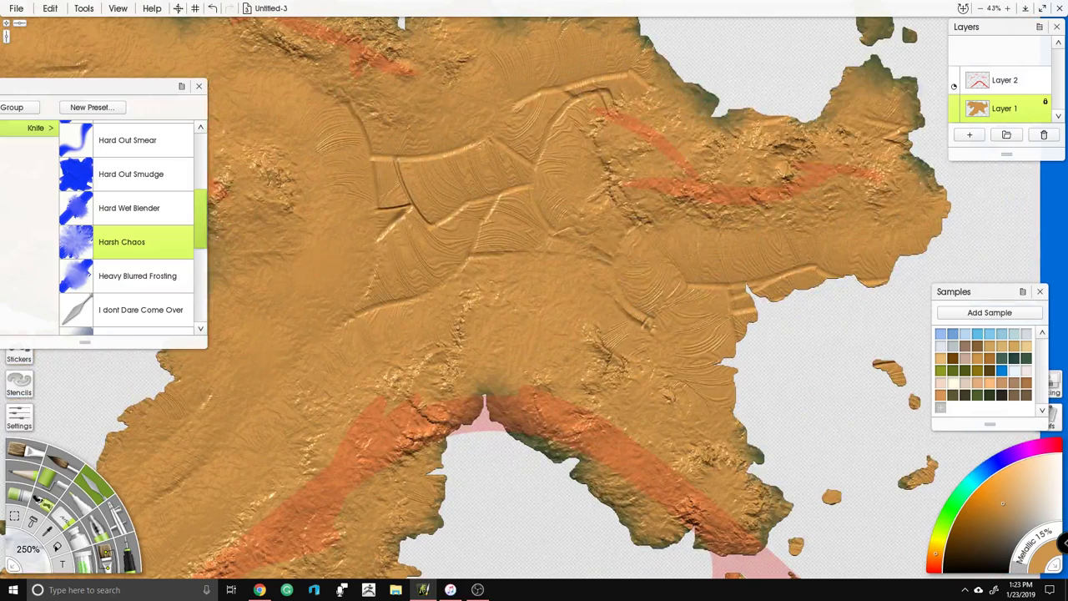
# Step: Blend the banded tube strokes across the central plain and the southwestern peninsula into rough terrain with the knife
pyautogui.moveTo(717, 254)
pyautogui.mouseDown()
pyautogui.moveTo(787, 272)
pyautogui.moveTo(544, 199)
pyautogui.moveTo(409, 213)
pyautogui.moveTo(369, 263)
pyautogui.moveTo(355, 249)
pyautogui.moveTo(376, 144)
pyautogui.moveTo(419, 101)
pyautogui.moveTo(471, 115)
pyautogui.moveTo(626, 81)
pyautogui.mouseUp()
pyautogui.moveTo(449, 309)
pyautogui.mouseDown()
pyautogui.moveTo(476, 264)
pyautogui.moveTo(519, 269)
pyautogui.moveTo(637, 352)
pyautogui.mouseUp()
pyautogui.moveTo(416, 404)
pyautogui.mouseDown()
pyautogui.moveTo(645, 234)
pyautogui.moveTo(711, 164)
pyautogui.mouseUp()
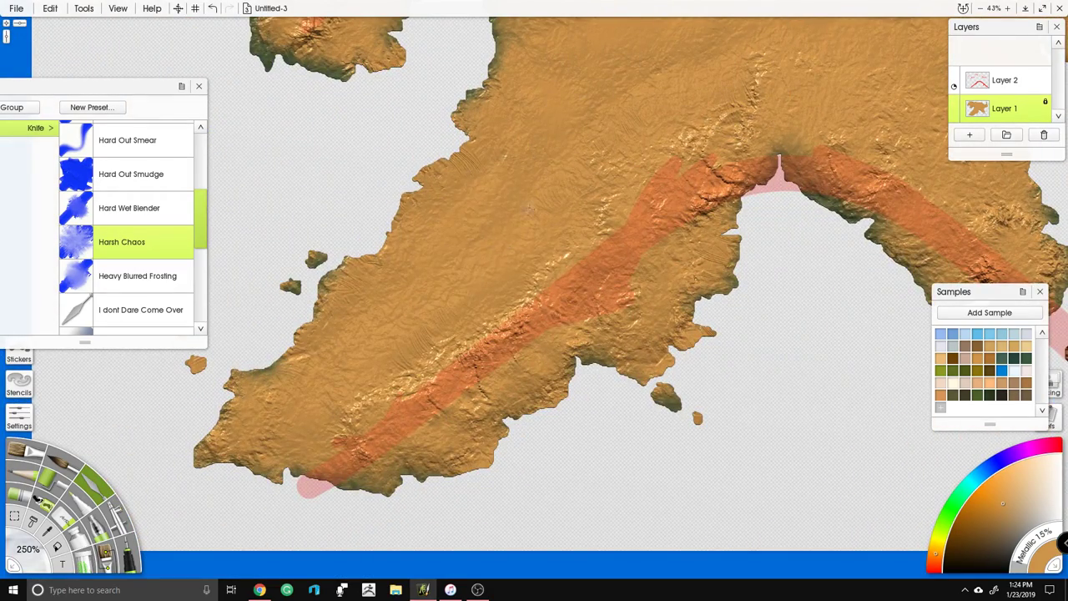
pyautogui.moveTo(476, 83); pyautogui.dragTo(367, 385)
pyautogui.moveTo(513, 291)
pyautogui.mouseDown()
pyautogui.moveTo(489, 266)
pyautogui.moveTo(443, 127)
pyautogui.mouseUp()
pyautogui.moveTo(751, 269)
pyautogui.mouseDown()
pyautogui.moveTo(789, 294)
pyautogui.moveTo(823, 291)
pyautogui.moveTo(779, 230)
pyautogui.mouseUp()
pyautogui.moveTo(732, 322); pyautogui.dragTo(505, 350)
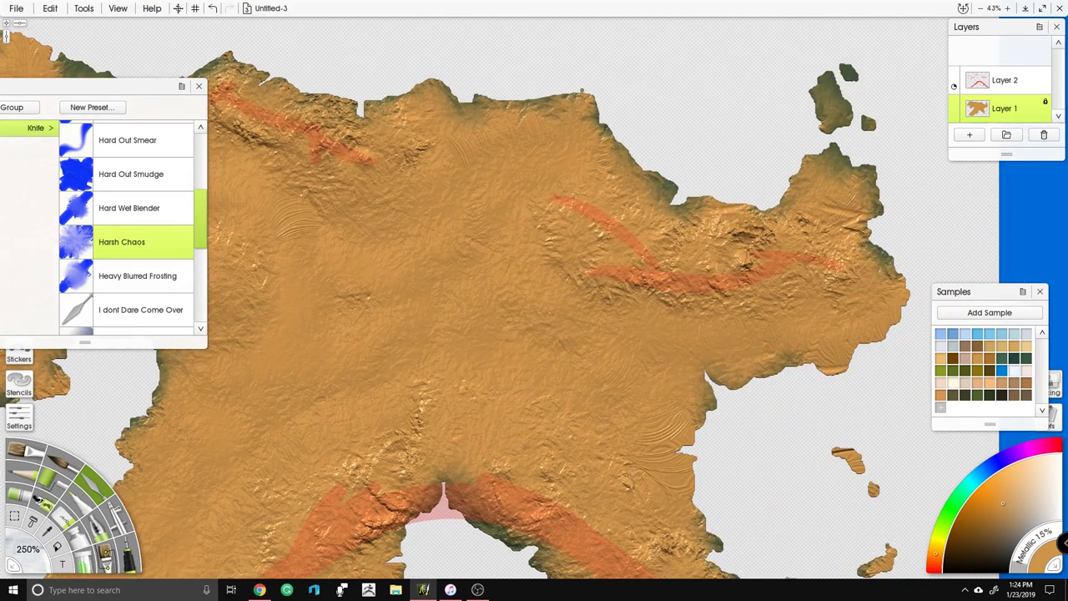
# Step: Work the knife along the eastern coast and across the centre of the landmass to even out the remaining paint ridges
pyautogui.moveTo(647, 222)
pyautogui.mouseDown()
pyautogui.moveTo(756, 234)
pyautogui.moveTo(876, 284)
pyautogui.moveTo(718, 401)
pyautogui.moveTo(680, 499)
pyautogui.moveTo(699, 525)
pyautogui.mouseUp()
pyautogui.moveTo(756, 374)
pyautogui.mouseDown()
pyautogui.moveTo(815, 369)
pyautogui.moveTo(918, 320)
pyautogui.moveTo(885, 274)
pyautogui.mouseUp()
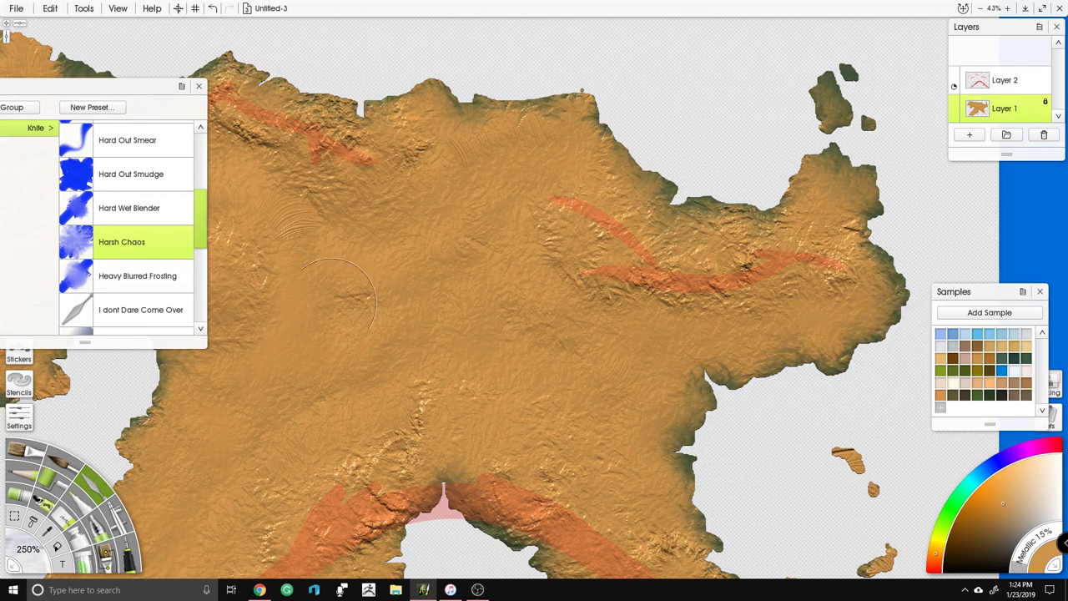
pyautogui.moveTo(340, 310); pyautogui.dragTo(636, 225)
pyautogui.moveTo(428, 356)
pyautogui.mouseDown()
pyautogui.moveTo(397, 415)
pyautogui.moveTo(324, 504)
pyautogui.moveTo(279, 534)
pyautogui.mouseUp()
pyautogui.moveTo(342, 351); pyautogui.dragTo(646, 463)
pyautogui.moveTo(372, 288)
pyautogui.mouseDown()
pyautogui.moveTo(545, 330)
pyautogui.moveTo(551, 346)
pyautogui.mouseUp()
# Step: Roughen the northern coast and the northwestern plain with the knife
pyautogui.moveTo(410, 184)
pyautogui.mouseDown()
pyautogui.moveTo(472, 134)
pyautogui.moveTo(632, 59)
pyautogui.moveTo(654, 83)
pyautogui.mouseUp()
pyautogui.moveTo(752, 263); pyautogui.dragTo(413, 206)
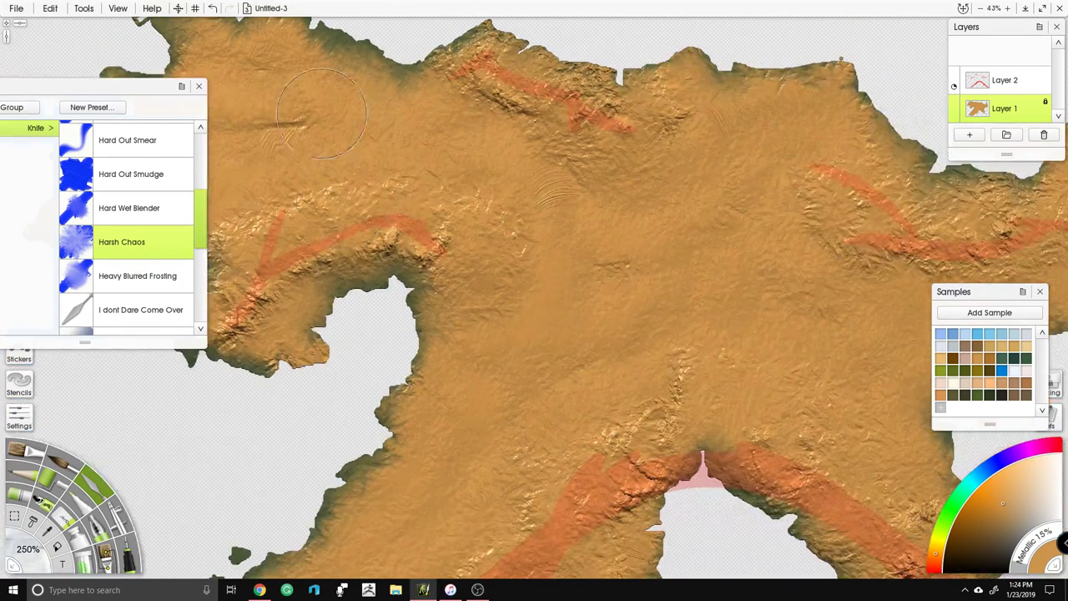
pyautogui.moveTo(580, 125); pyautogui.dragTo(451, 83)
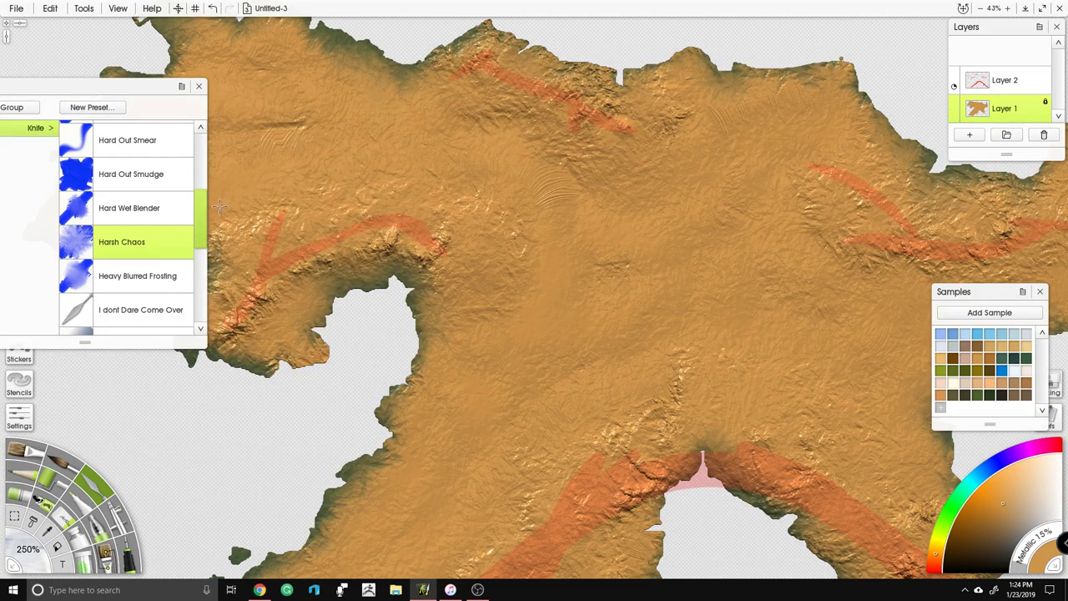
pyautogui.scroll(-5, 389, 145)
pyautogui.moveTo(586, 247); pyautogui.dragTo(574, 221)
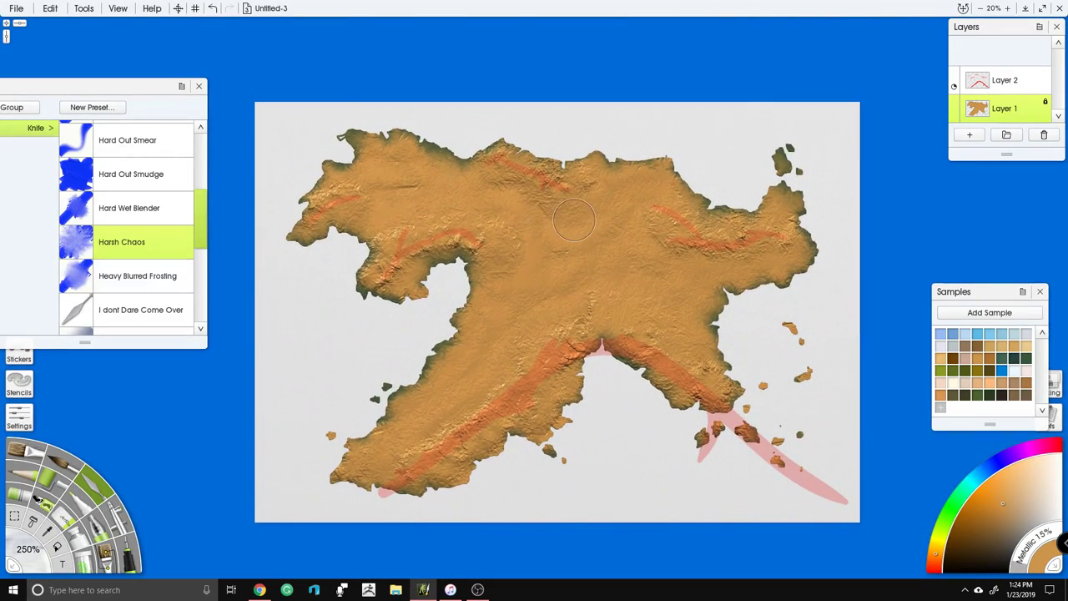
# Step: Switch to the Airbrush with a lighter tan, show its settings, and move the presets and settings clear of the map
pyautogui.click(117, 507)
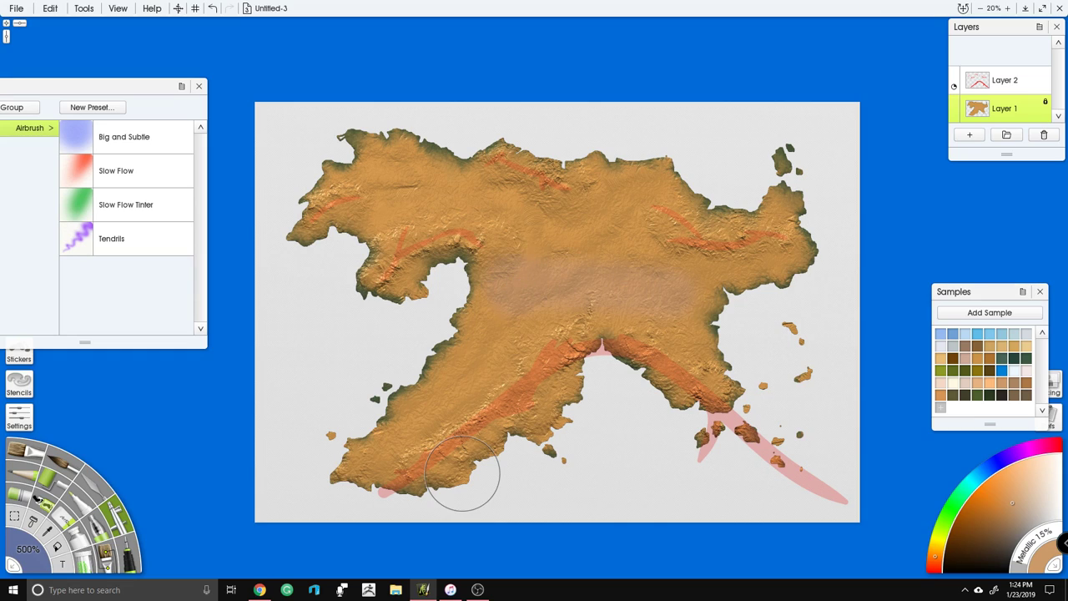
pyautogui.moveTo(120, 88); pyautogui.dragTo(235, 63)
pyautogui.click(18, 415)
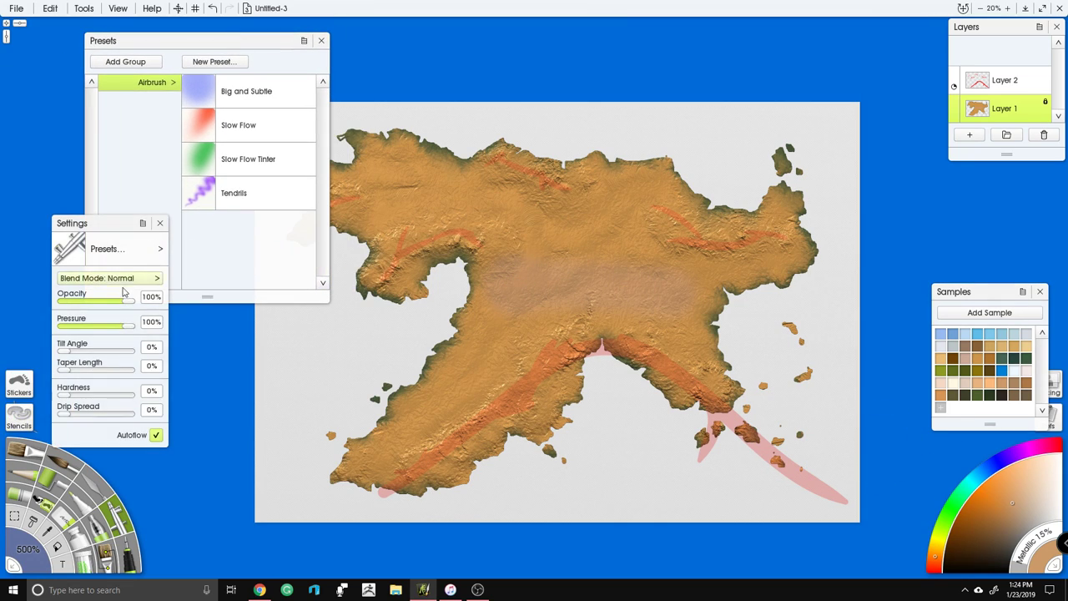
pyautogui.moveTo(139, 221); pyautogui.dragTo(106, 222)
pyautogui.moveTo(206, 45); pyautogui.dragTo(109, 48)
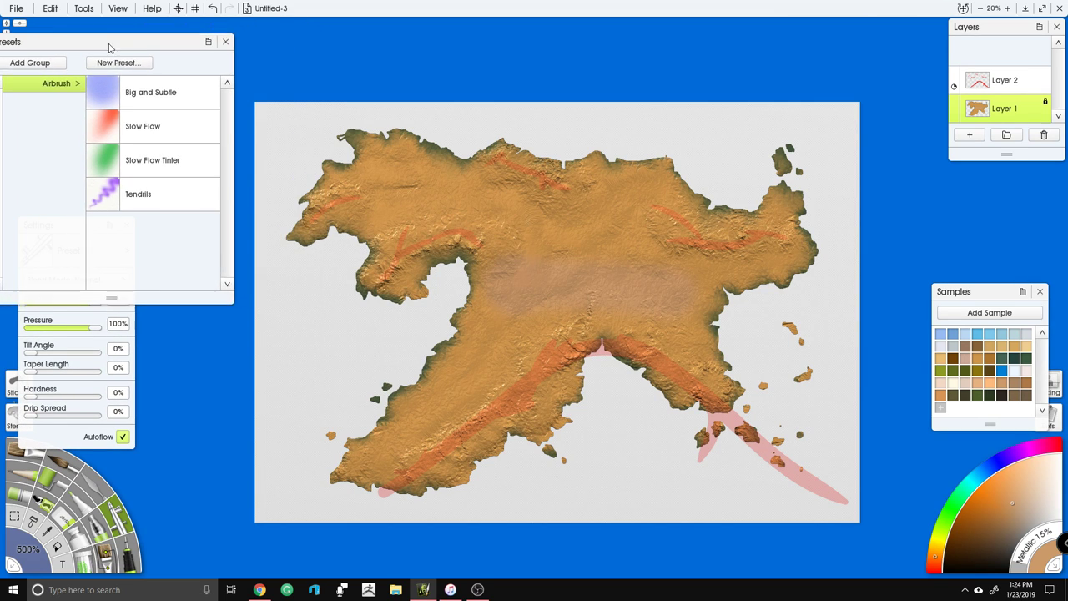
# Step: Airbrush the lighter tan over the northwestern and western parts of the landmass
pyautogui.scroll(2, 383, 233)
pyautogui.moveTo(383, 233); pyautogui.dragTo(603, 331)
pyautogui.moveTo(586, 266)
pyautogui.mouseDown()
pyautogui.moveTo(551, 302)
pyautogui.moveTo(461, 344)
pyautogui.moveTo(374, 219)
pyautogui.moveTo(359, 138)
pyautogui.moveTo(641, 147)
pyautogui.mouseUp()
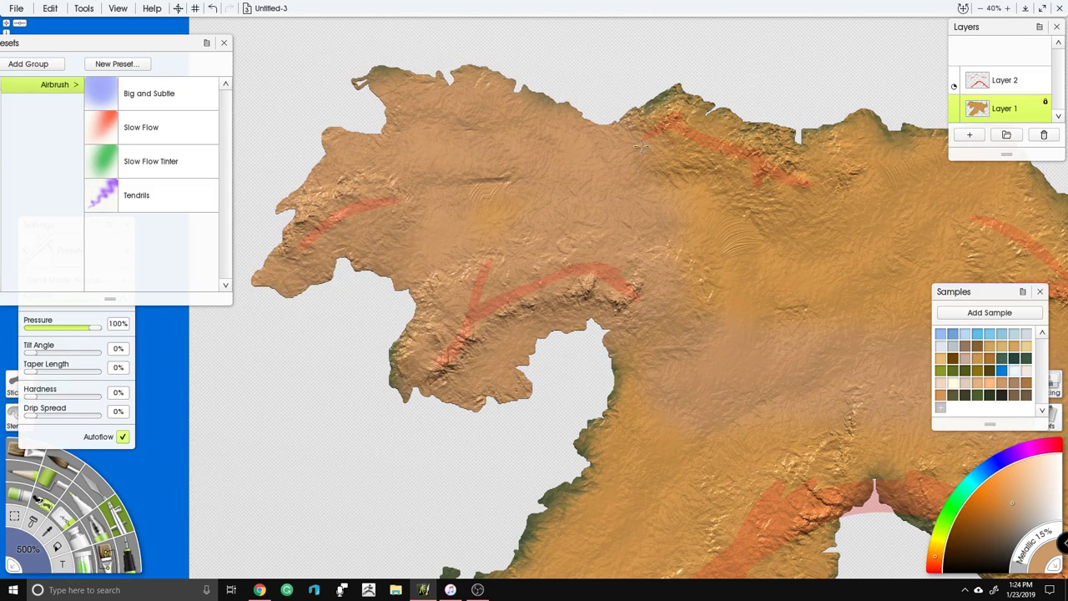
pyautogui.moveTo(633, 208); pyautogui.dragTo(522, 146)
pyautogui.moveTo(874, 488)
pyautogui.mouseDown()
pyautogui.moveTo(743, 407)
pyautogui.moveTo(719, 325)
pyautogui.moveTo(563, 509)
pyautogui.mouseUp()
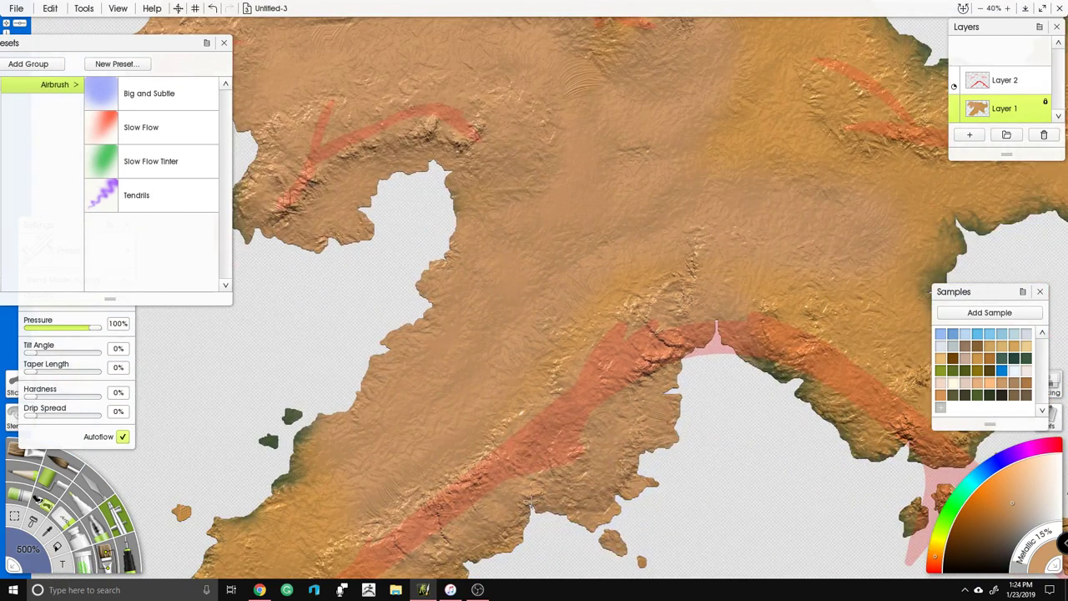
# Step: Airbrush the same tan over the southwestern peninsula, the southern ridge and the southeastern islands
pyautogui.moveTo(517, 380); pyautogui.dragTo(706, 153)
pyautogui.moveTo(560, 275)
pyautogui.mouseDown()
pyautogui.moveTo(370, 234)
pyautogui.moveTo(501, 380)
pyautogui.moveTo(742, 346)
pyautogui.mouseUp()
pyautogui.moveTo(837, 286); pyautogui.dragTo(365, 419)
pyautogui.moveTo(813, 427); pyautogui.dragTo(788, 421)
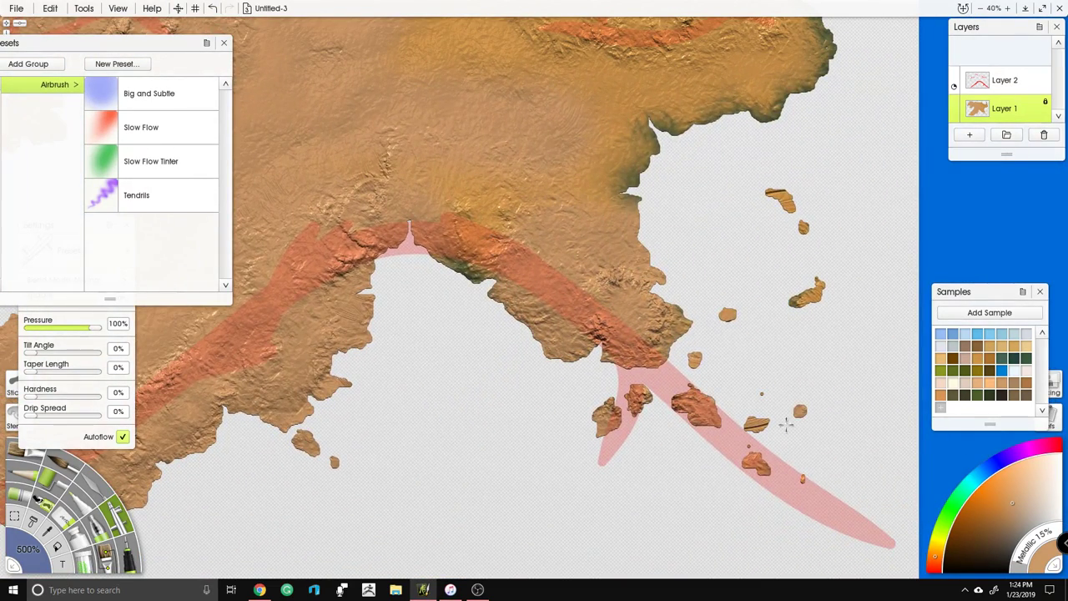
# Step: Cover the eastern peninsula, the offshore islands and the remaining orange areas of the centre and north with airbrushed tan
pyautogui.moveTo(798, 305)
pyautogui.mouseDown()
pyautogui.moveTo(682, 316)
pyautogui.moveTo(492, 295)
pyautogui.moveTo(647, 149)
pyautogui.moveTo(811, 78)
pyautogui.mouseUp()
pyautogui.moveTo(693, 84); pyautogui.dragTo(684, 217)
pyautogui.moveTo(690, 114)
pyautogui.mouseDown()
pyautogui.moveTo(626, 125)
pyautogui.moveTo(823, 103)
pyautogui.mouseUp()
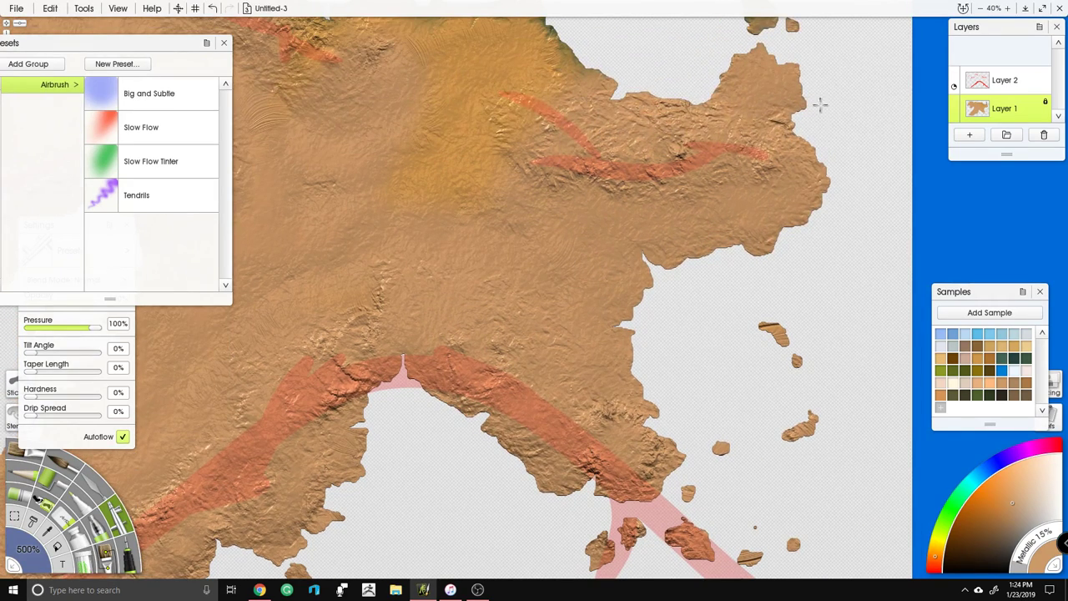
pyautogui.moveTo(655, 202); pyautogui.dragTo(635, 367)
pyautogui.moveTo(492, 197)
pyautogui.mouseDown()
pyautogui.moveTo(326, 179)
pyautogui.moveTo(250, 193)
pyautogui.mouseUp()
pyautogui.moveTo(284, 351)
pyautogui.mouseDown()
pyautogui.moveTo(537, 179)
pyautogui.moveTo(545, 161)
pyautogui.mouseUp()
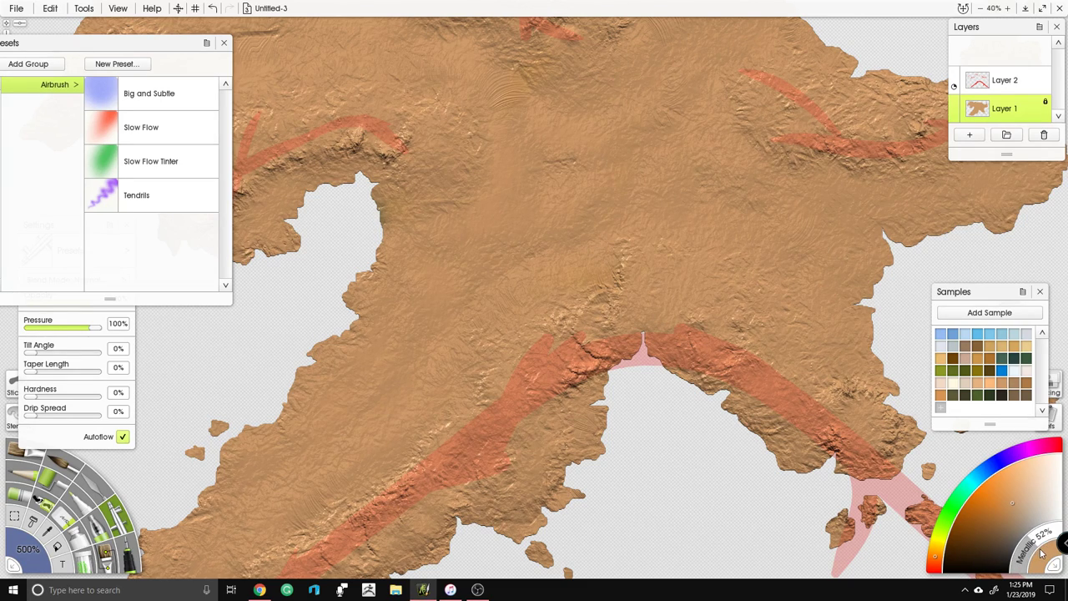
# Step: Try airbrushing the tan at 52% metallic over the centre, southwestern peninsula and east, then undo those strokes
pyautogui.moveTo(505, 364)
pyautogui.mouseDown()
pyautogui.moveTo(515, 402)
pyautogui.moveTo(524, 389)
pyautogui.mouseUp()
pyautogui.moveTo(581, 288)
pyautogui.mouseDown()
pyautogui.moveTo(618, 307)
pyautogui.moveTo(534, 414)
pyautogui.moveTo(516, 316)
pyautogui.moveTo(543, 284)
pyautogui.moveTo(646, 229)
pyautogui.moveTo(751, 371)
pyautogui.mouseUp()
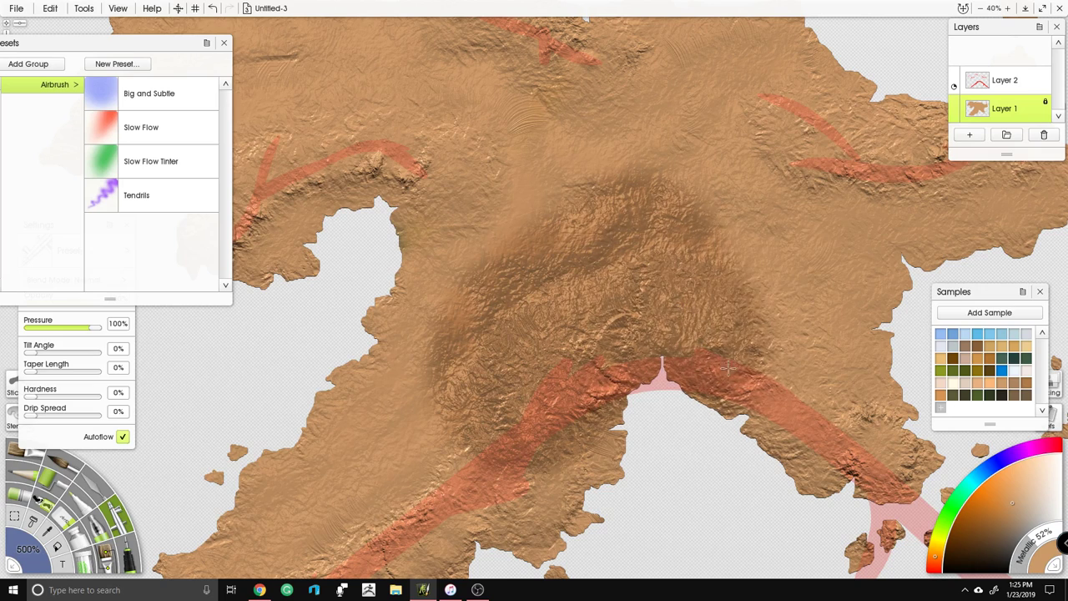
pyautogui.moveTo(463, 342)
pyautogui.mouseDown()
pyautogui.moveTo(350, 467)
pyautogui.moveTo(501, 501)
pyautogui.moveTo(618, 480)
pyautogui.mouseUp()
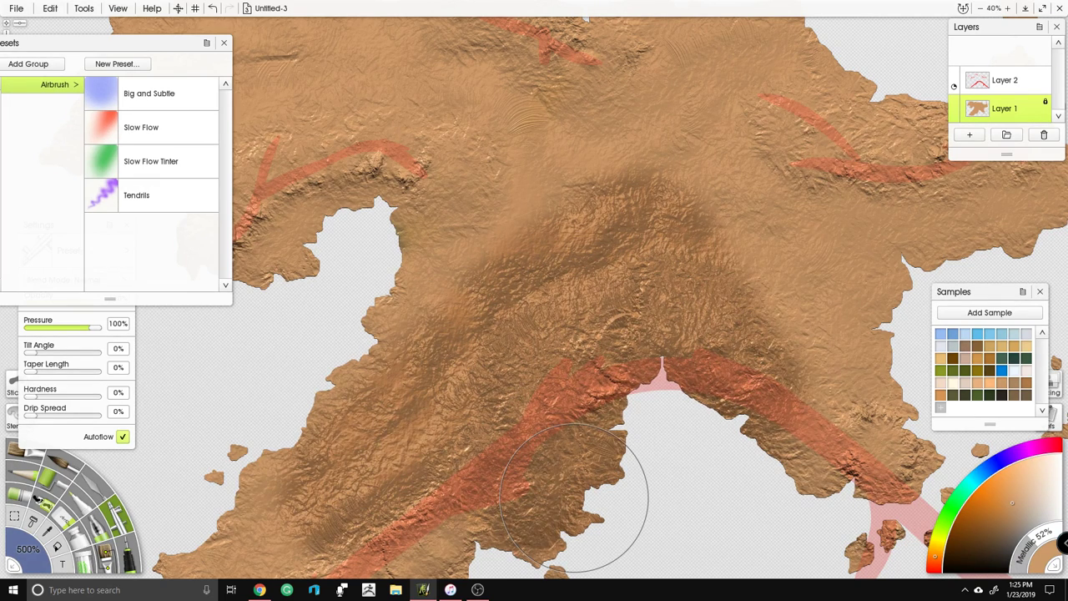
pyautogui.scroll(-4, 568, 397)
pyautogui.moveTo(594, 352)
pyautogui.mouseDown()
pyautogui.moveTo(614, 378)
pyautogui.moveTo(619, 316)
pyautogui.mouseUp()
pyautogui.scroll(3, 609, 367)
pyautogui.moveTo(660, 205)
pyautogui.mouseDown()
pyautogui.moveTo(616, 209)
pyautogui.moveTo(517, 300)
pyautogui.mouseUp()
pyautogui.moveTo(668, 167)
pyautogui.mouseDown()
pyautogui.moveTo(1001, 201)
pyautogui.moveTo(835, 342)
pyautogui.moveTo(877, 425)
pyautogui.mouseUp()
pyautogui.moveTo(441, 469)
pyautogui.mouseDown()
pyautogui.moveTo(350, 501)
pyautogui.moveTo(300, 560)
pyautogui.moveTo(531, 453)
pyautogui.mouseUp()
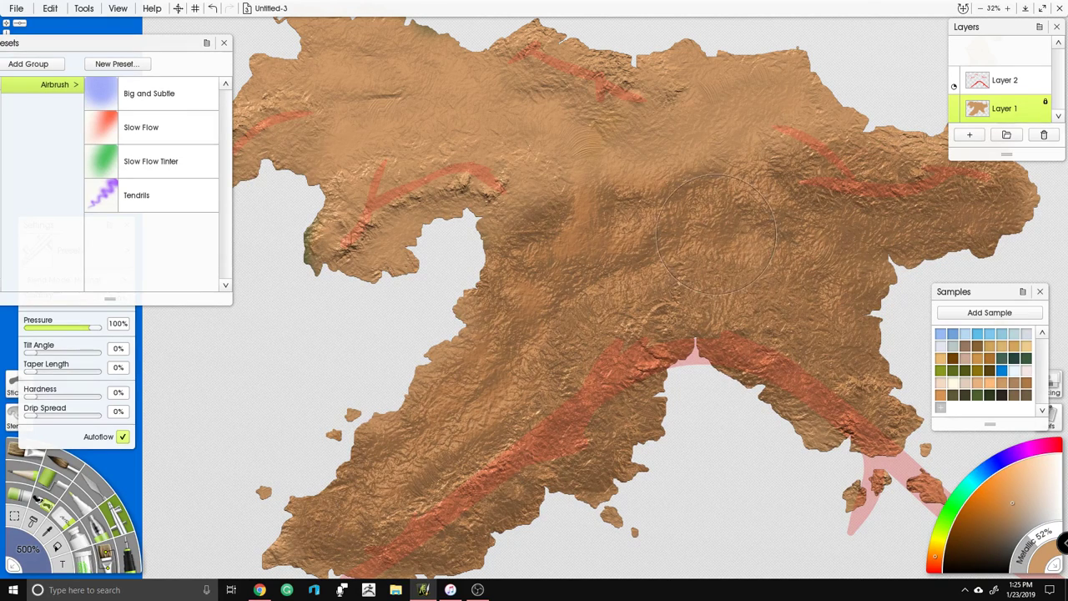
pyautogui.moveTo(637, 378); pyautogui.dragTo(715, 356)
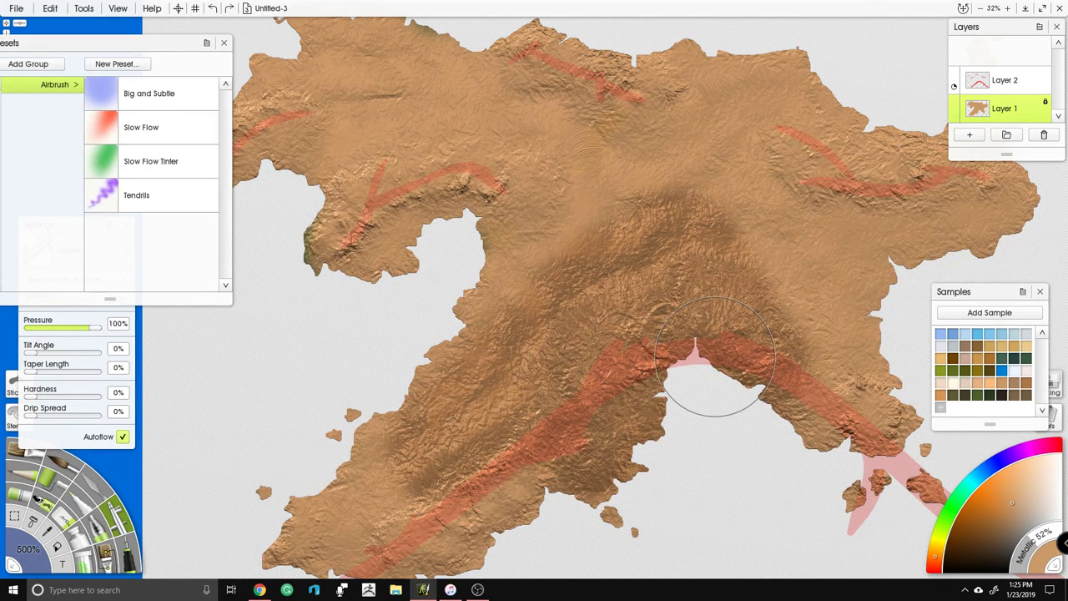
pyautogui.hotkey('ctrl', 'z')
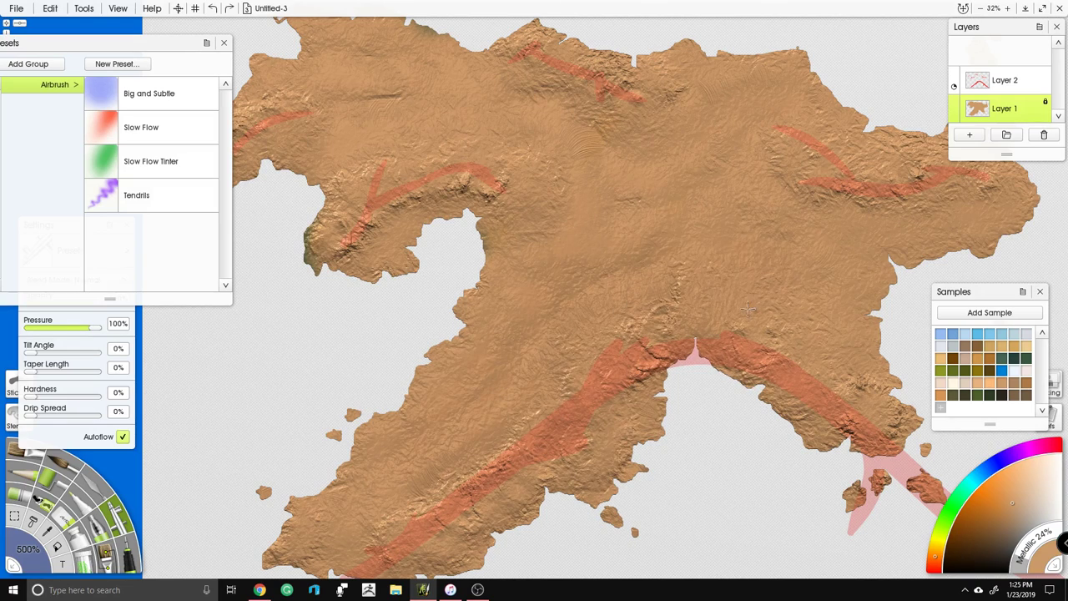
# Step: Set the paint's metallic to 24% and airbrush it over the central and eastern landmass
pyautogui.moveTo(882, 429)
pyautogui.mouseDown()
pyautogui.moveTo(906, 200)
pyautogui.moveTo(872, 232)
pyautogui.moveTo(777, 157)
pyautogui.mouseUp()
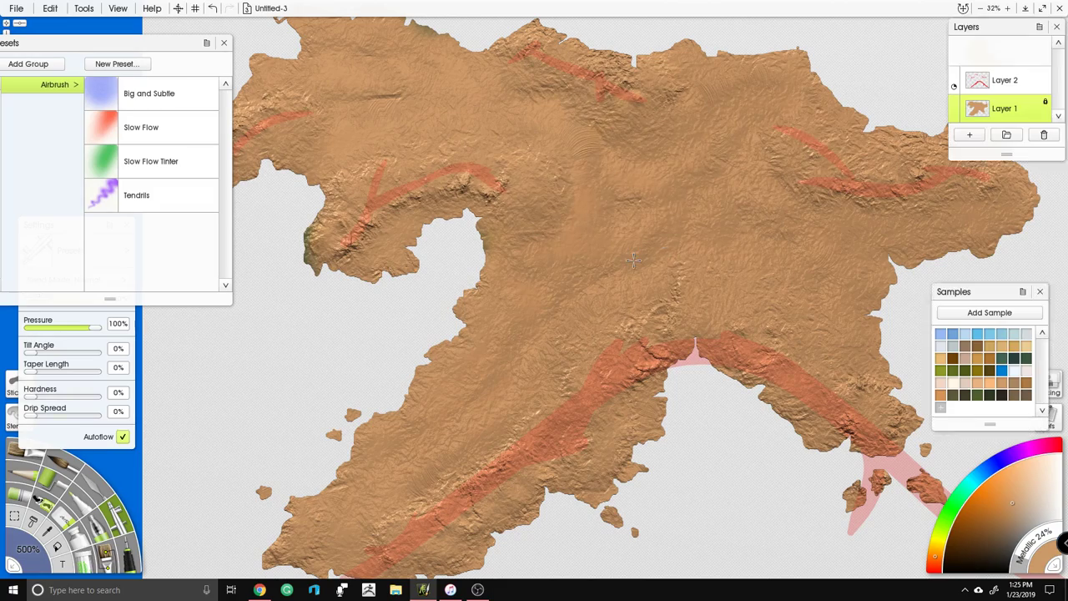
pyautogui.scroll(5, 605, 242)
pyautogui.scroll(3, 606, 242)
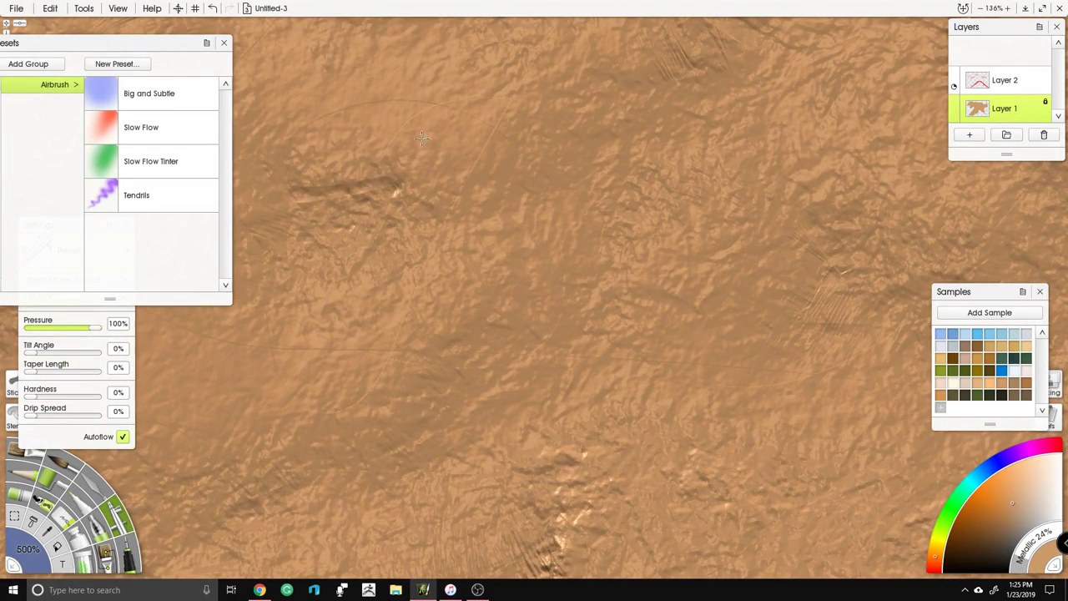
pyautogui.scroll(-5, 536, 154)
pyautogui.scroll(3, 536, 154)
pyautogui.moveTo(778, 212); pyautogui.dragTo(597, 276)
pyautogui.scroll(4, 597, 276)
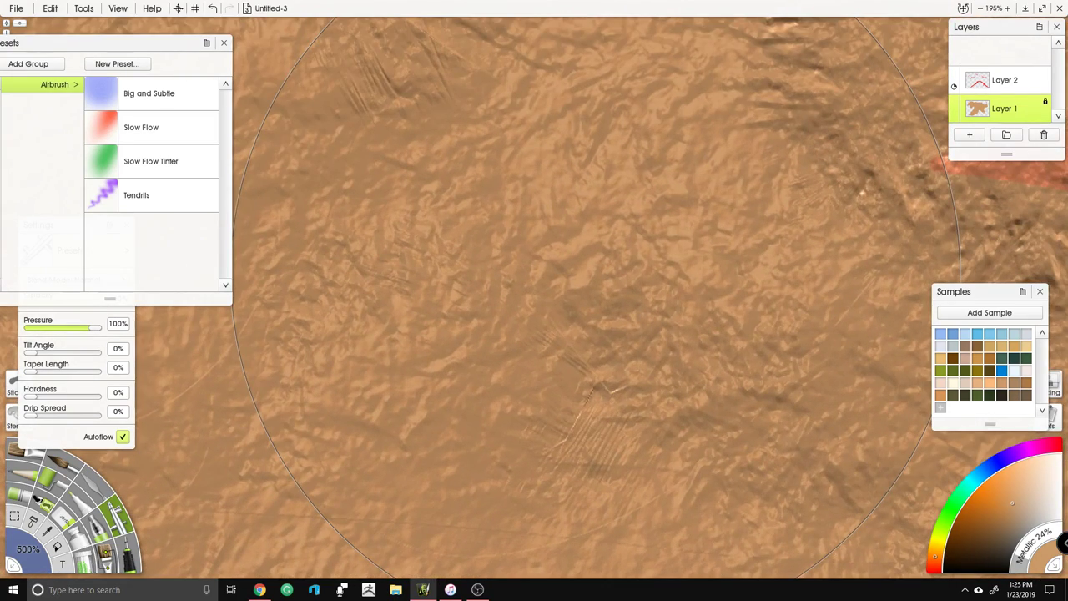
pyautogui.scroll(-6, 580, 300)
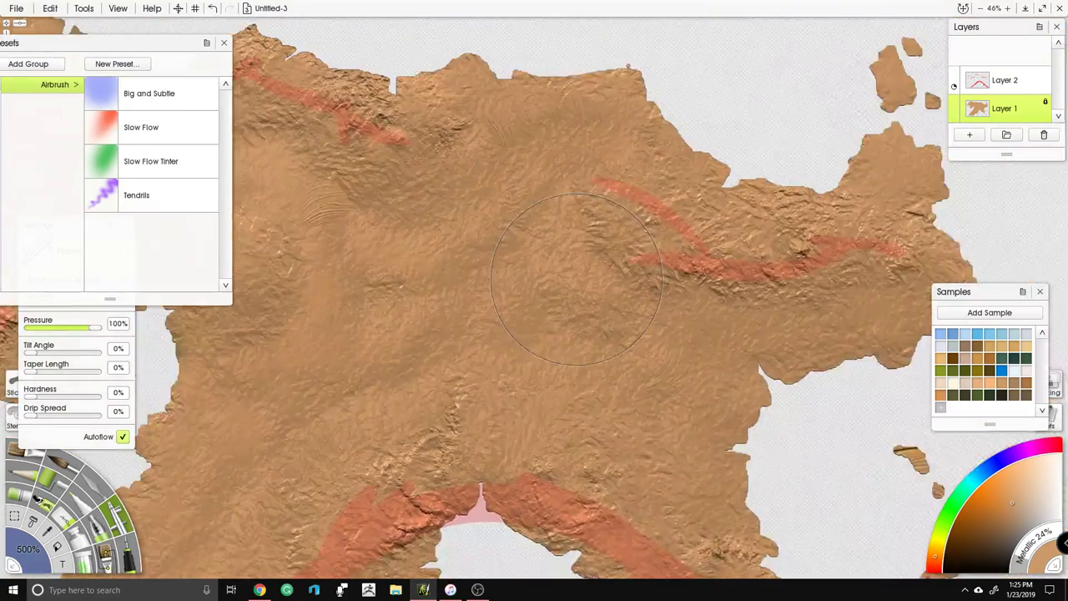
# Step: Switch back to the Harsh Chaos palette Knife and work it along the northwestern coast to give the shoreline a dark green edge
pyautogui.click(93, 498)
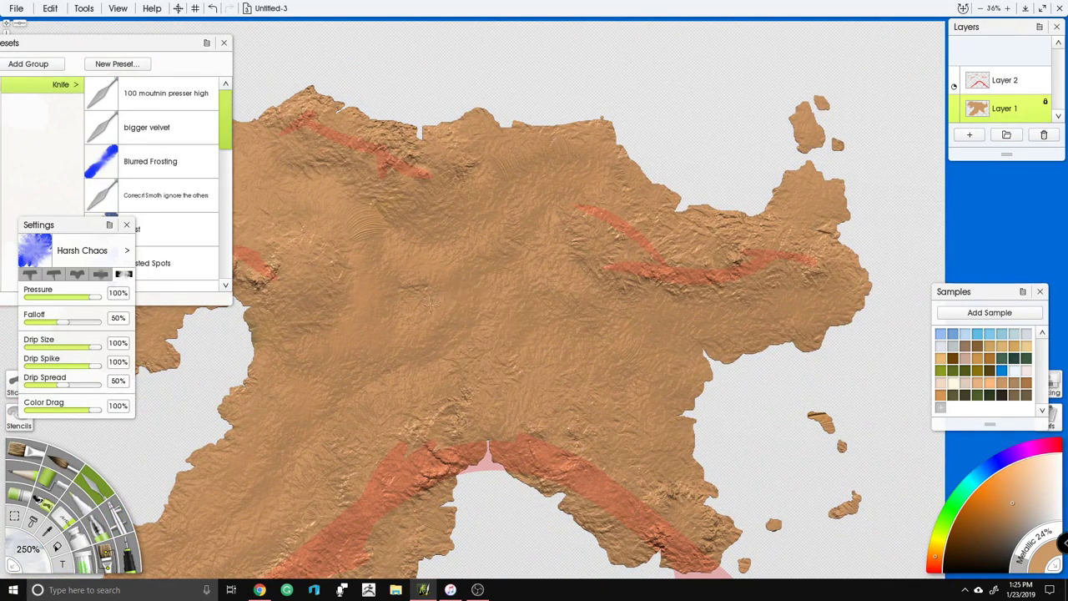
pyautogui.scroll(-3, 597, 352)
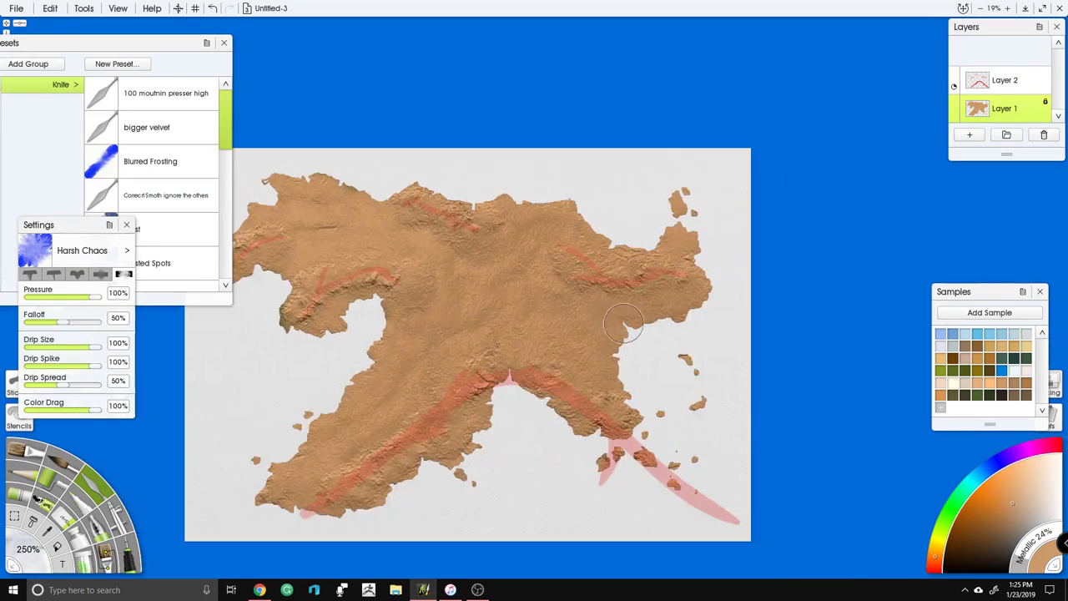
pyautogui.moveTo(626, 334); pyautogui.dragTo(731, 322)
pyautogui.scroll(3, 515, 287)
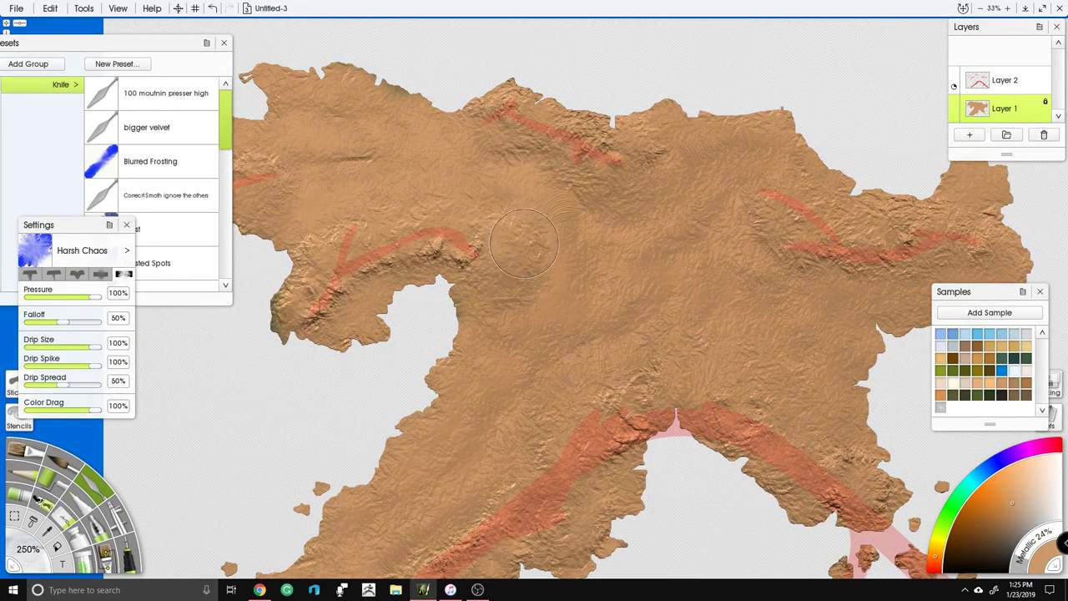
pyautogui.moveTo(399, 203); pyautogui.dragTo(518, 244)
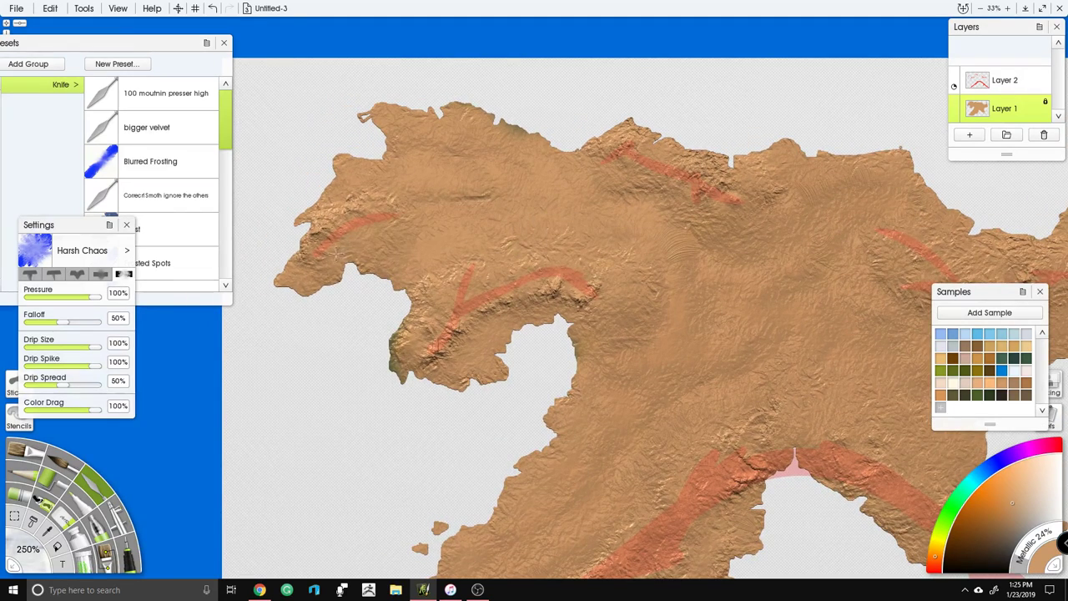
pyautogui.moveTo(338, 252); pyautogui.dragTo(304, 223)
pyautogui.scroll(3, 163, 440)
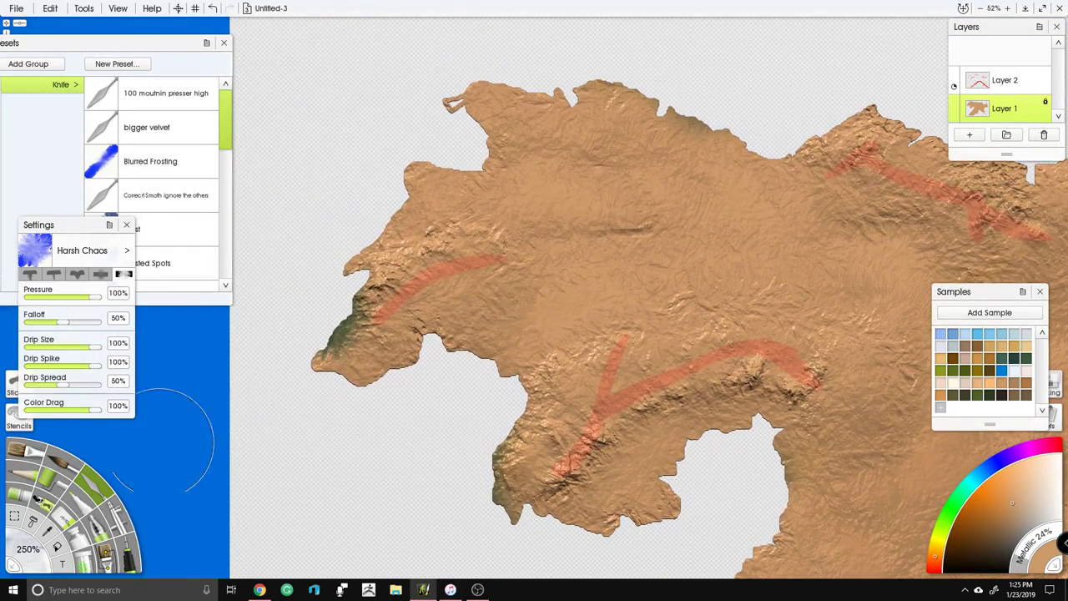
pyautogui.moveTo(288, 307)
pyautogui.mouseDown()
pyautogui.moveTo(385, 227)
pyautogui.moveTo(382, 191)
pyautogui.moveTo(402, 170)
pyautogui.moveTo(452, 167)
pyautogui.mouseUp()
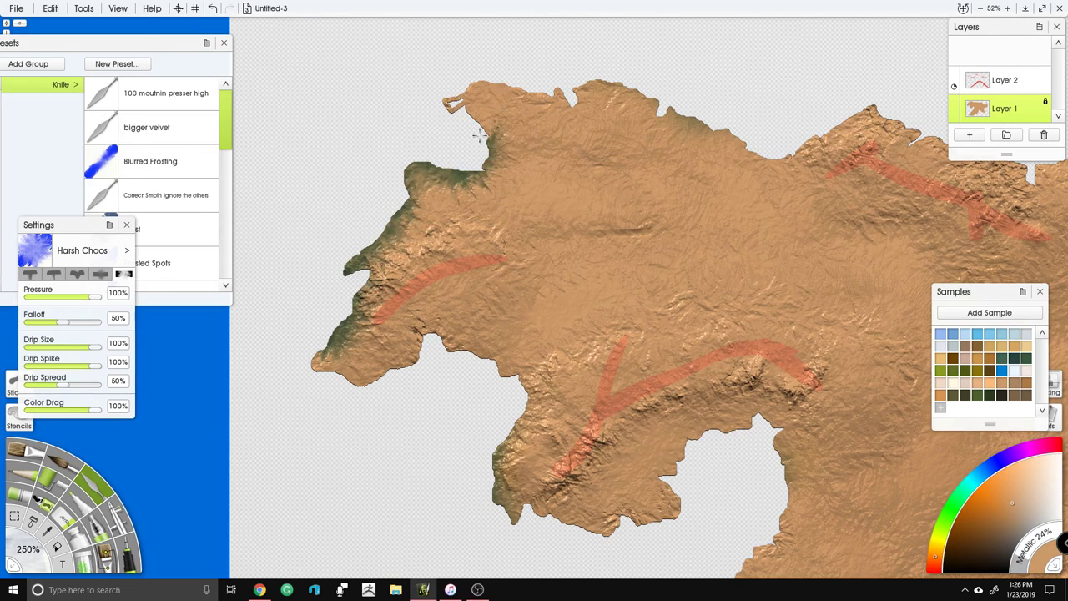
# Step: Continue the dark green knife edge around the tip and southern shore of the northwestern peninsula
pyautogui.scroll(5, 471, 234)
pyautogui.moveTo(446, 468)
pyautogui.mouseDown()
pyautogui.moveTo(520, 529)
pyautogui.moveTo(528, 389)
pyautogui.moveTo(298, 489)
pyautogui.moveTo(227, 459)
pyautogui.moveTo(226, 470)
pyautogui.moveTo(255, 424)
pyautogui.mouseUp()
pyautogui.scroll(-5, 255, 424)
pyautogui.moveTo(382, 401); pyautogui.dragTo(329, 363)
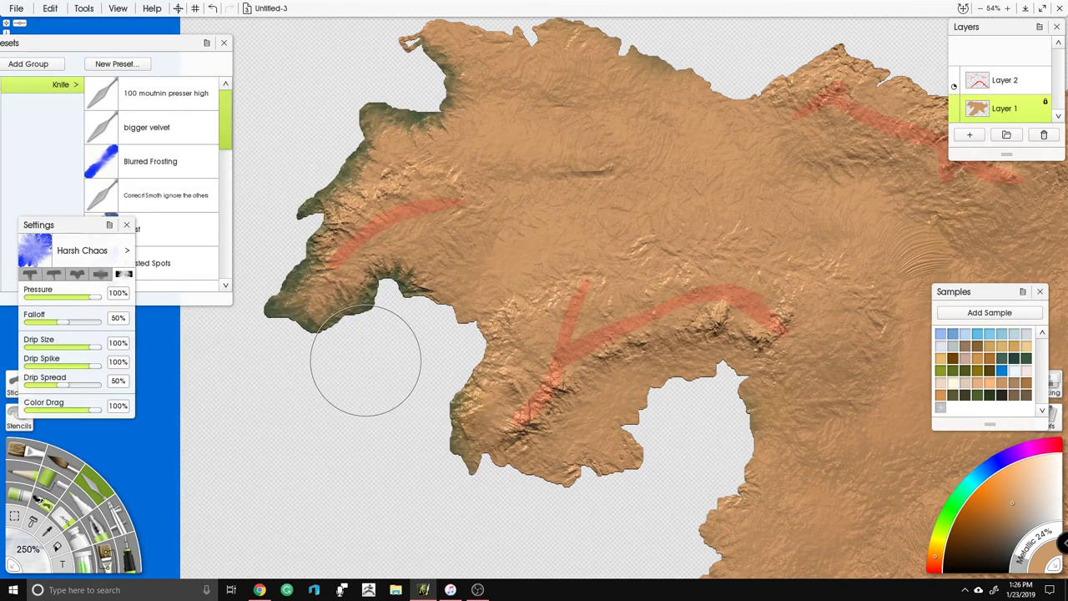
# Step: Run the knife around the western hooked peninsula, its bay and the mainland's western shore to darken the coastline green
pyautogui.moveTo(448, 368)
pyautogui.mouseDown()
pyautogui.moveTo(465, 455)
pyautogui.moveTo(566, 482)
pyautogui.moveTo(639, 455)
pyautogui.moveTo(686, 386)
pyautogui.moveTo(730, 406)
pyautogui.moveTo(732, 472)
pyautogui.moveTo(596, 250)
pyautogui.mouseUp()
pyautogui.moveTo(617, 305)
pyautogui.mouseDown()
pyautogui.moveTo(617, 375)
pyautogui.moveTo(551, 426)
pyautogui.moveTo(514, 490)
pyautogui.moveTo(450, 521)
pyautogui.mouseUp()
pyautogui.moveTo(452, 517)
pyautogui.mouseDown()
pyautogui.moveTo(482, 280)
pyautogui.moveTo(460, 353)
pyautogui.moveTo(372, 414)
pyautogui.moveTo(312, 493)
pyautogui.moveTo(401, 543)
pyautogui.moveTo(509, 570)
pyautogui.moveTo(683, 555)
pyautogui.moveTo(760, 489)
pyautogui.moveTo(826, 396)
pyautogui.mouseUp()
pyautogui.moveTo(617, 94)
pyautogui.mouseDown()
pyautogui.moveTo(560, 264)
pyautogui.moveTo(512, 329)
pyautogui.mouseUp()
pyautogui.moveTo(592, 230)
pyautogui.mouseDown()
pyautogui.moveTo(650, 220)
pyautogui.moveTo(714, 185)
pyautogui.mouseUp()
pyautogui.moveTo(572, 205)
pyautogui.mouseDown()
pyautogui.moveTo(621, 182)
pyautogui.moveTo(579, 241)
pyautogui.moveTo(561, 383)
pyautogui.moveTo(537, 409)
pyautogui.moveTo(491, 427)
pyautogui.mouseUp()
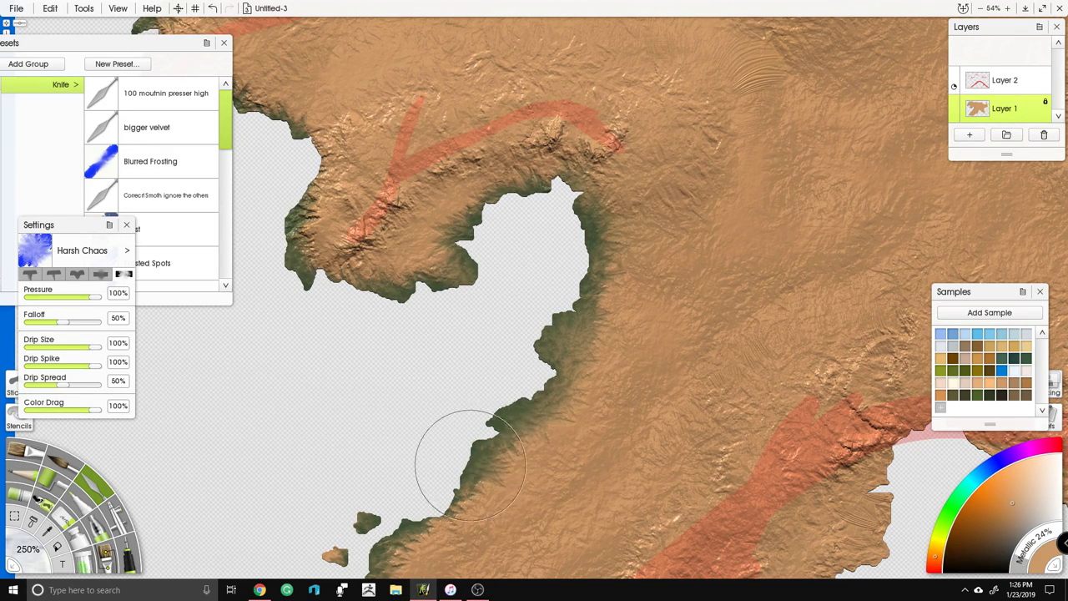
# Step: Extend the dark green knife edge along the southern, eastern and northern coasts and onto the northeastern island
pyautogui.scroll(-5, 526, 401)
pyautogui.moveTo(576, 439)
pyautogui.mouseDown()
pyautogui.moveTo(622, 423)
pyautogui.moveTo(648, 375)
pyautogui.moveTo(646, 349)
pyautogui.moveTo(673, 320)
pyautogui.moveTo(508, 365)
pyautogui.moveTo(674, 336)
pyautogui.moveTo(783, 393)
pyautogui.moveTo(853, 378)
pyautogui.moveTo(804, 291)
pyautogui.moveTo(831, 273)
pyautogui.moveTo(827, 248)
pyautogui.moveTo(895, 242)
pyautogui.moveTo(927, 206)
pyautogui.mouseUp()
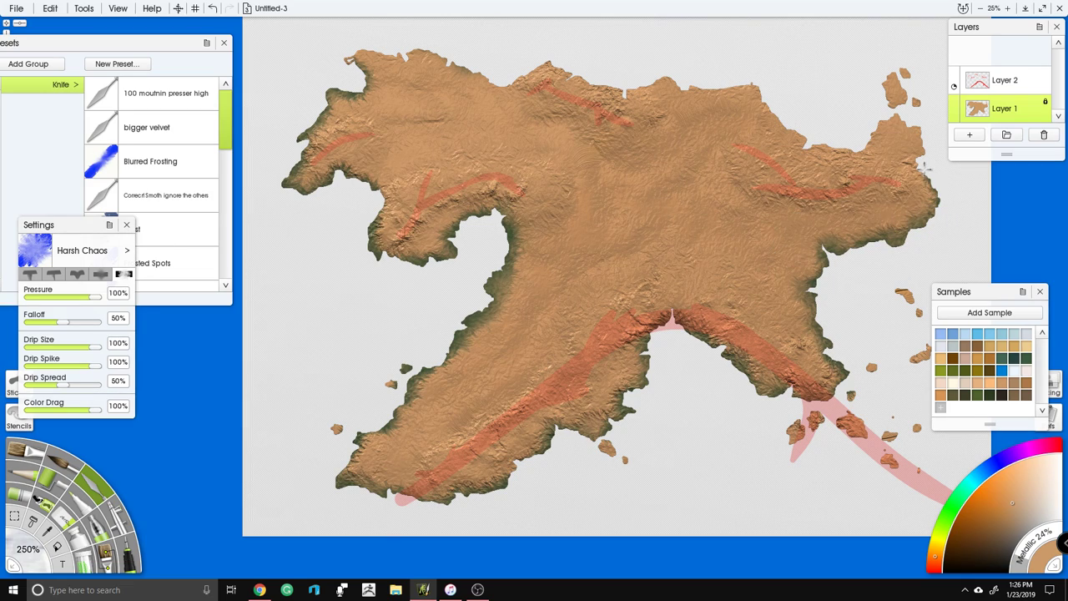
pyautogui.moveTo(868, 137)
pyautogui.mouseDown()
pyautogui.moveTo(805, 151)
pyautogui.moveTo(796, 124)
pyautogui.moveTo(748, 81)
pyautogui.mouseUp()
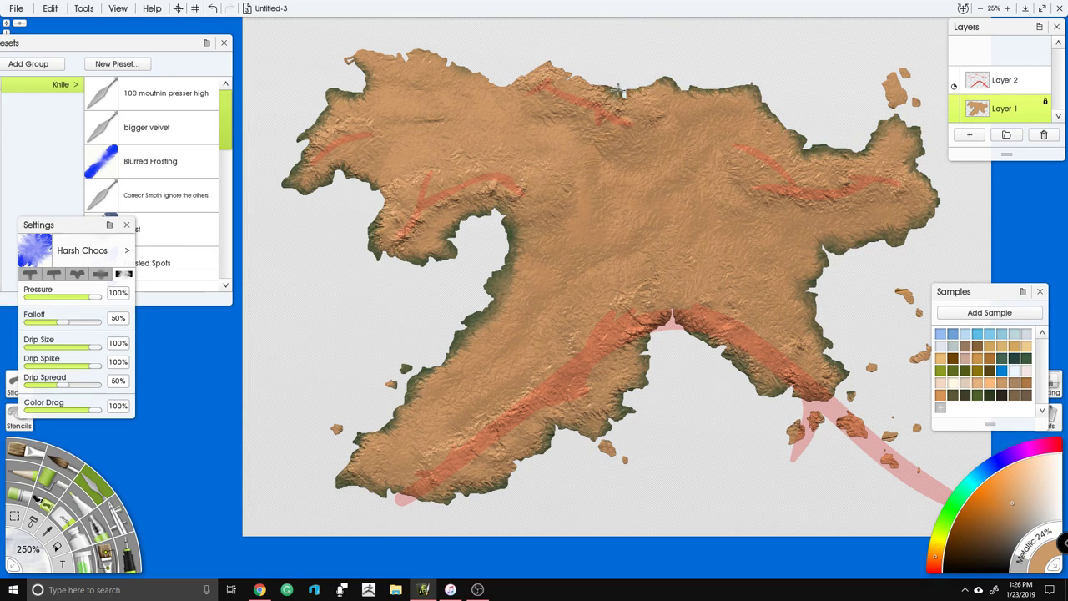
pyautogui.moveTo(588, 75); pyautogui.dragTo(536, 61)
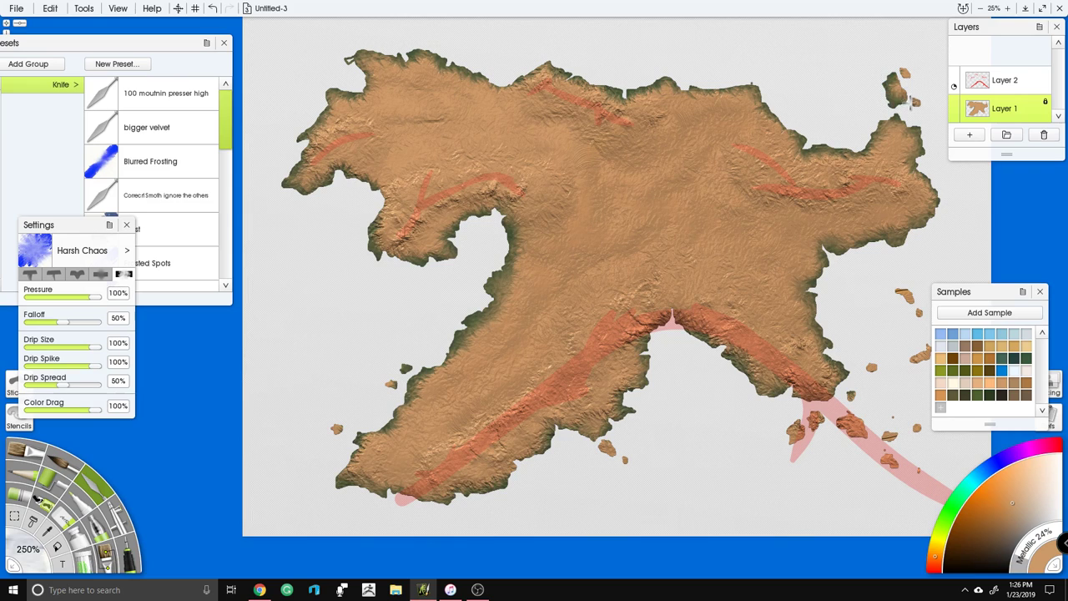
pyautogui.moveTo(481, 220); pyautogui.dragTo(492, 231)
pyautogui.scroll(2, 632, 288)
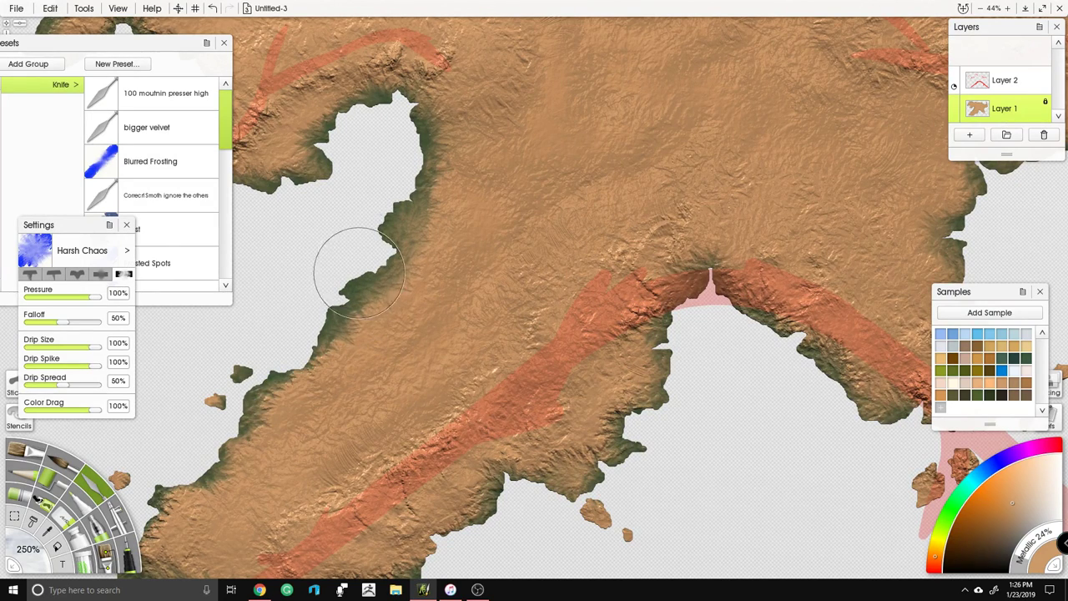
# Step: Switch to the Glitter tool with the fourth particle shape, paint a short branching ridge on the southwestern guide, and check it without Layer 2
pyautogui.scroll(-2, 425, 196)
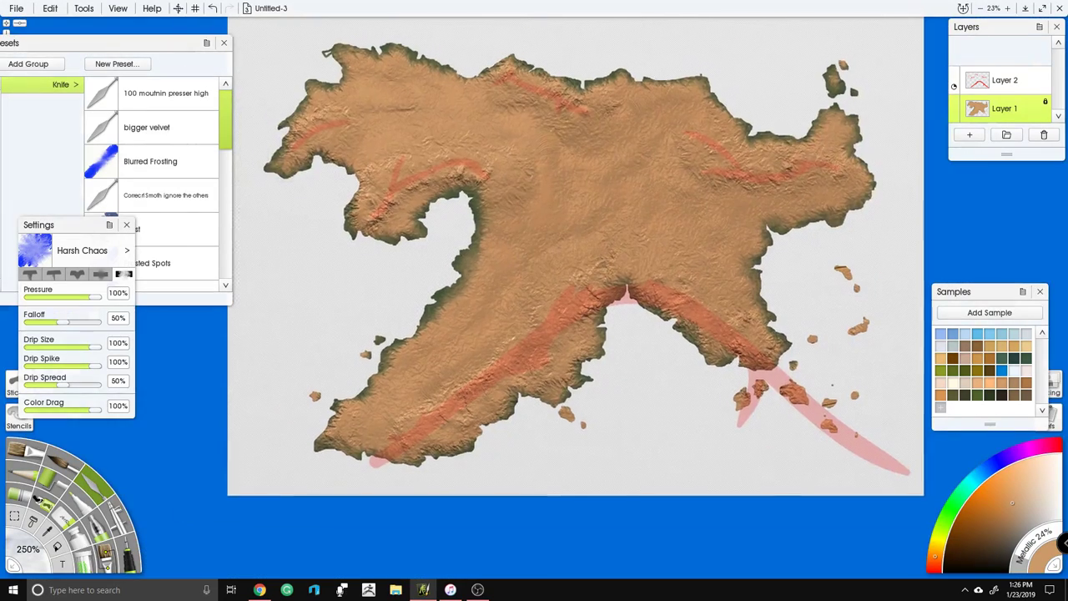
pyautogui.moveTo(574, 252); pyautogui.dragTo(588, 257)
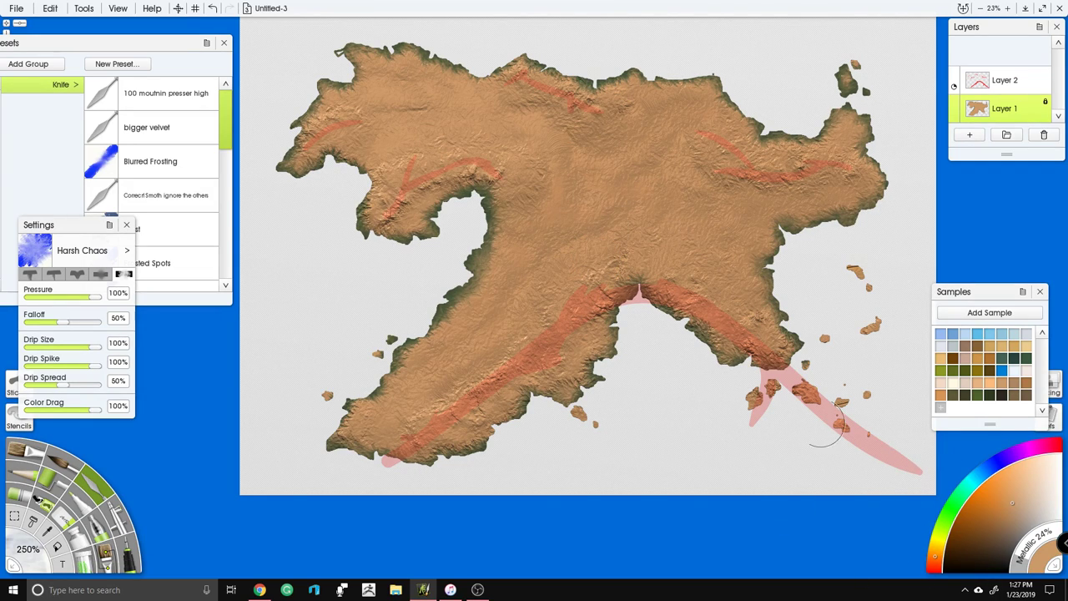
pyautogui.moveTo(545, 389)
pyautogui.mouseDown()
pyautogui.moveTo(605, 375)
pyautogui.moveTo(545, 408)
pyautogui.mouseUp()
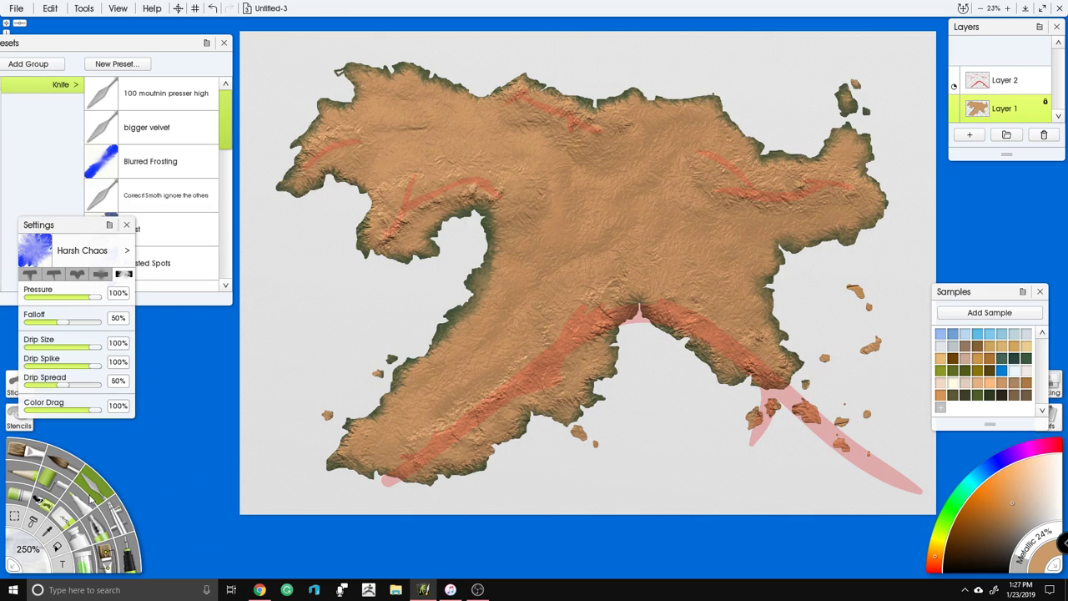
pyautogui.click(89, 567)
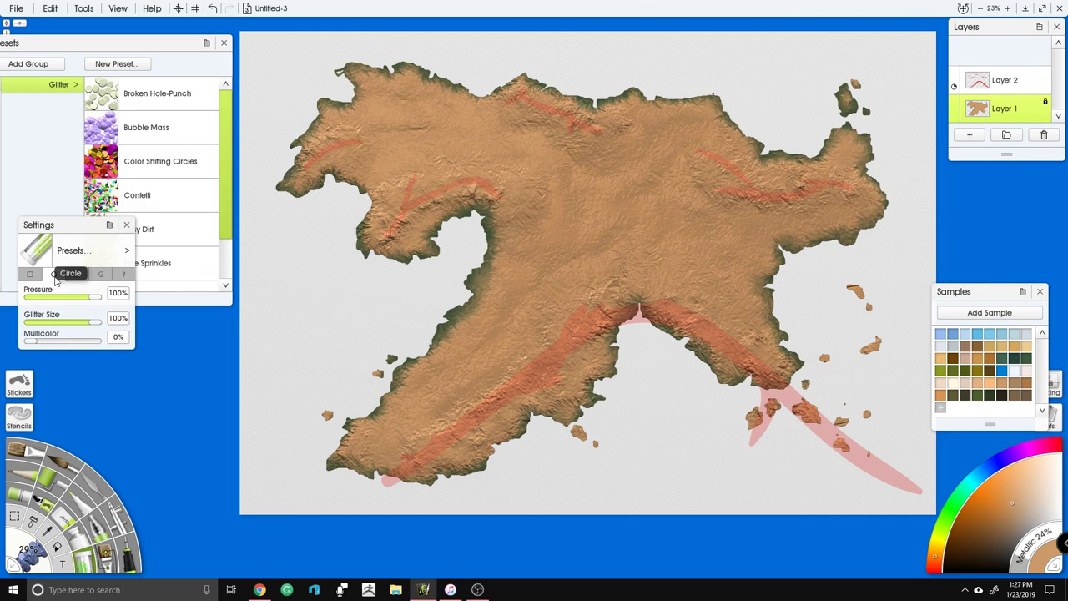
pyautogui.click(100, 275)
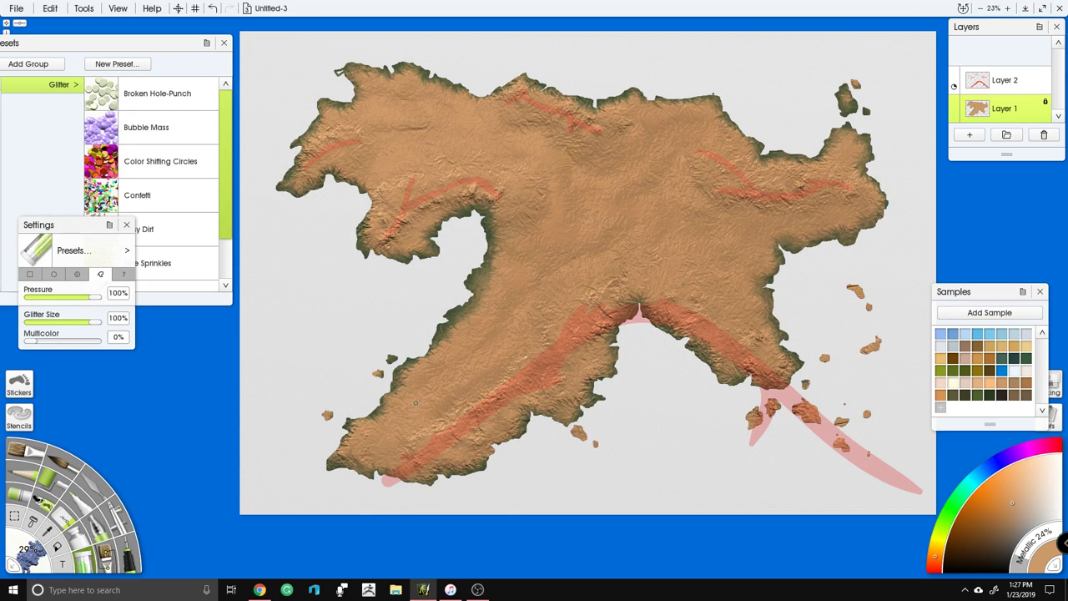
pyautogui.scroll(3, 415, 403)
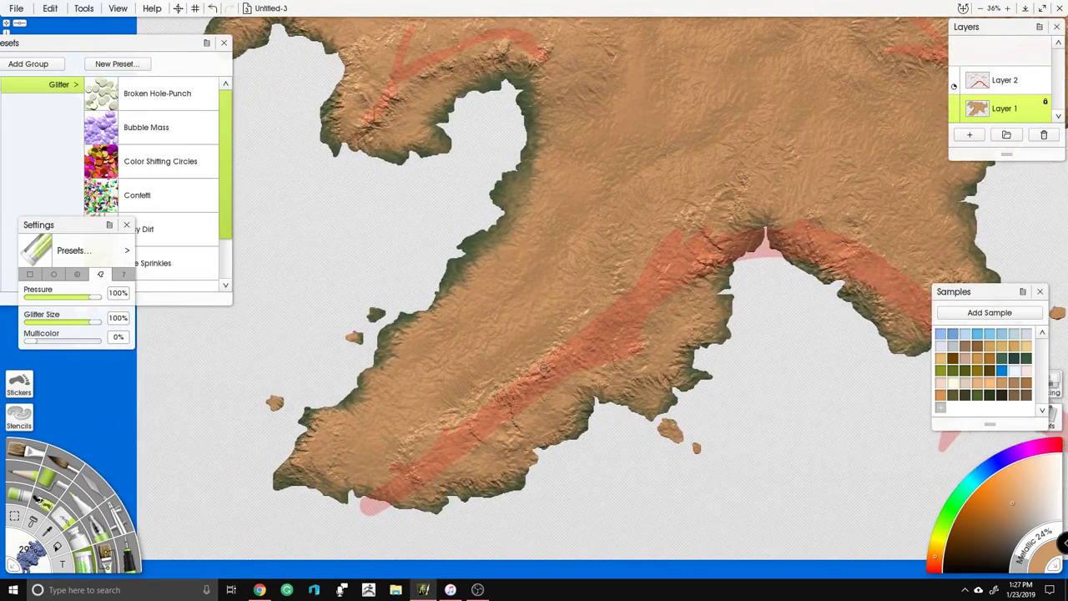
pyautogui.scroll(3, 543, 368)
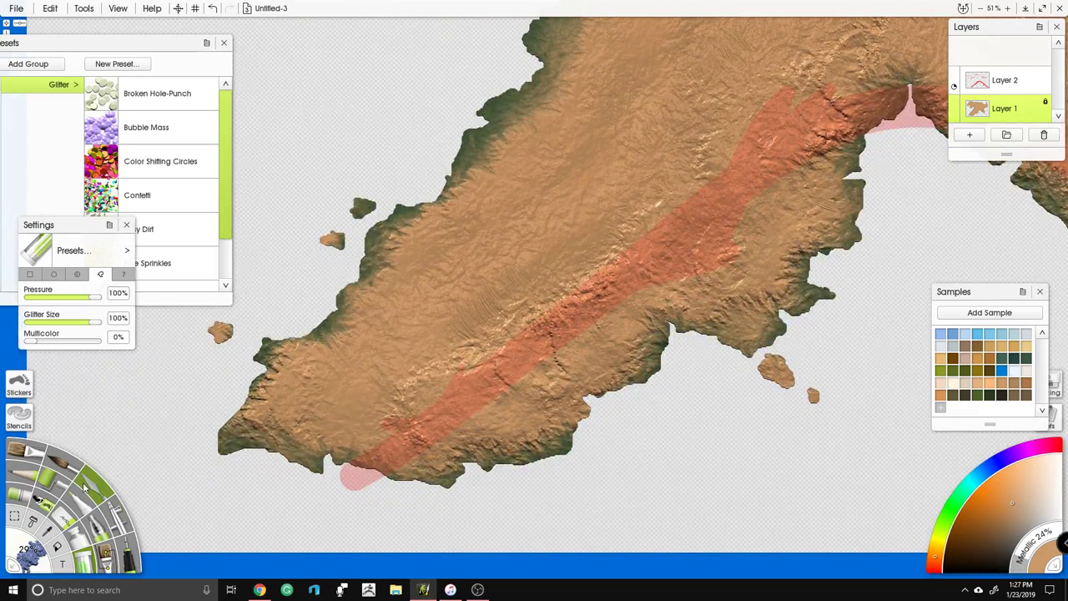
pyautogui.click(83, 486)
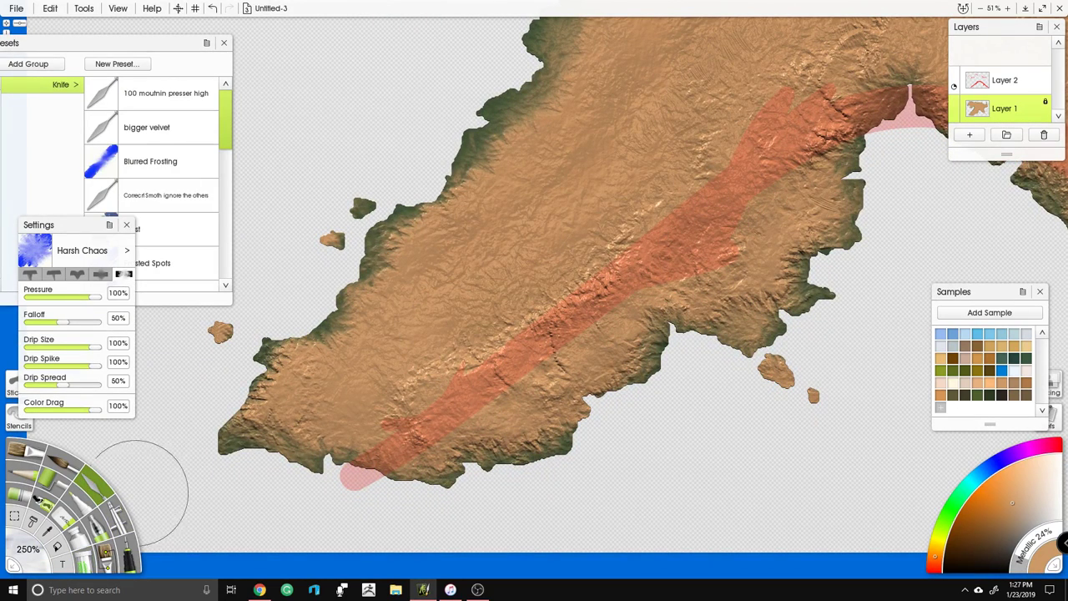
pyautogui.click(102, 551)
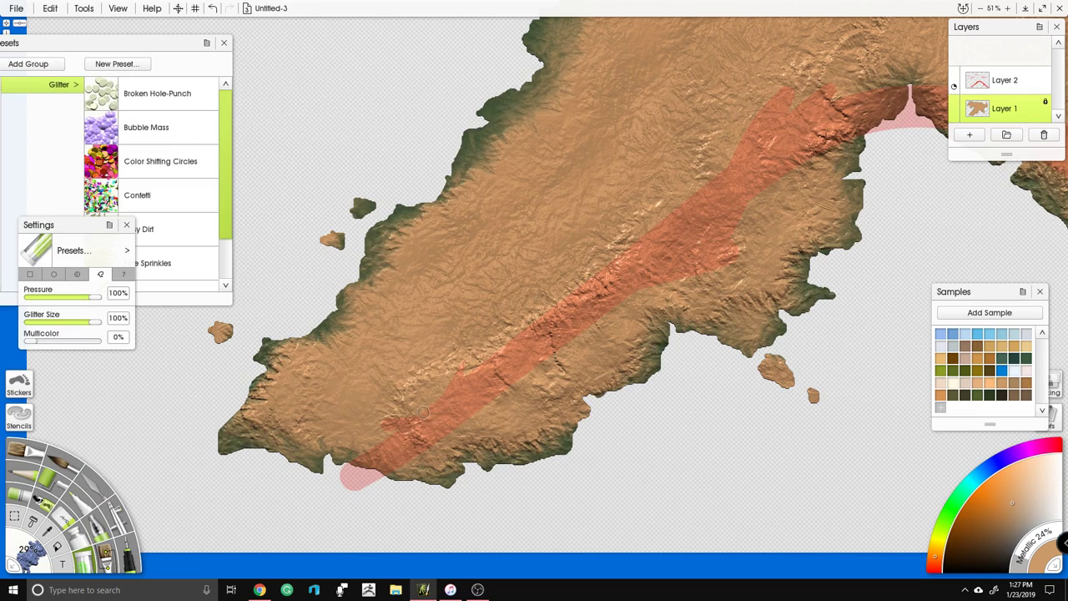
pyautogui.scroll(4, 547, 368)
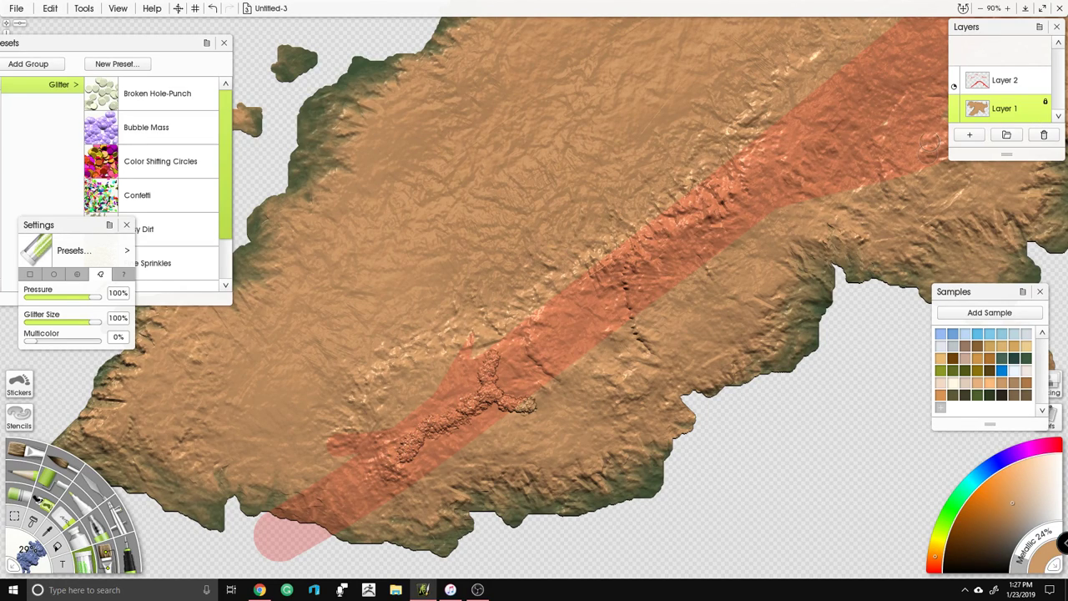
pyautogui.click(954, 74)
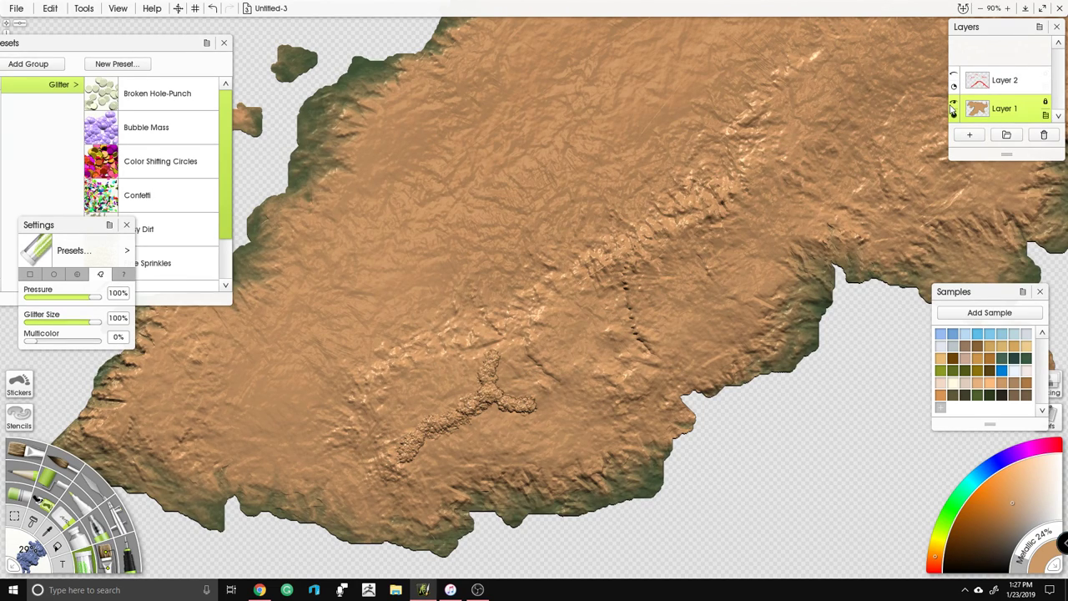
pyautogui.click(955, 81)
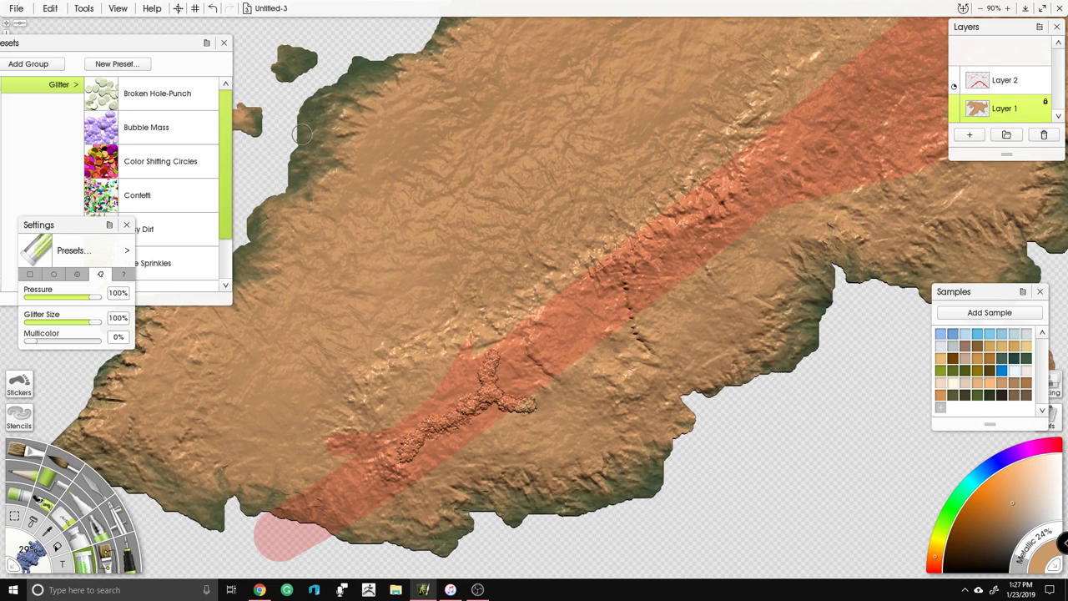
# Step: Set the glitter to square particles and paint a branching mountain ridge northeastward along the southwestern red guide
pyautogui.click(58, 277)
pyautogui.click(31, 276)
pyautogui.moveTo(388, 452)
pyautogui.mouseDown()
pyautogui.moveTo(423, 450)
pyautogui.moveTo(468, 396)
pyautogui.moveTo(532, 357)
pyautogui.moveTo(579, 377)
pyautogui.mouseUp()
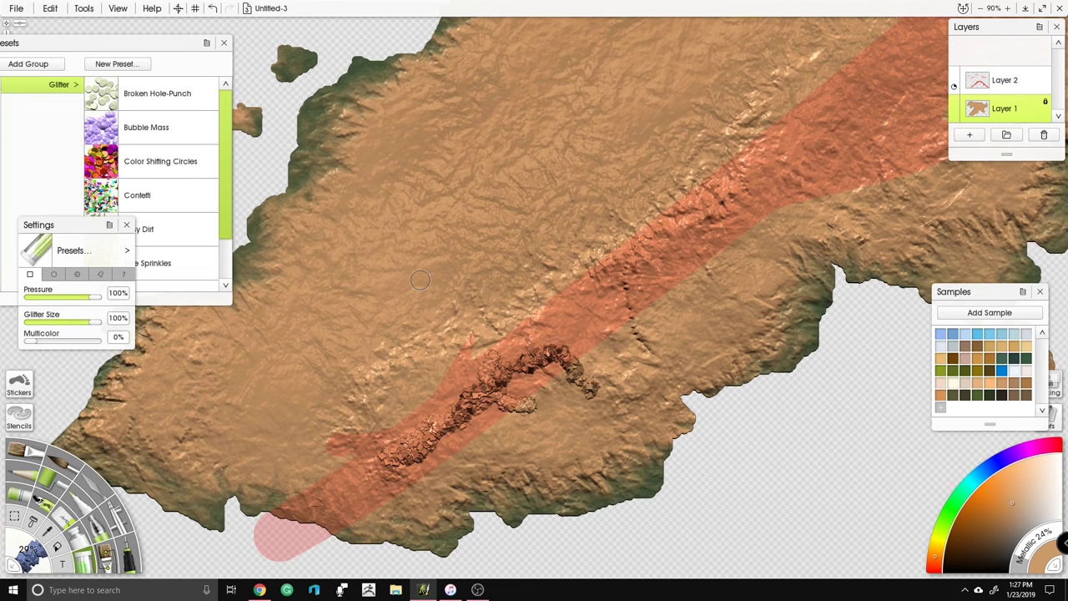
pyautogui.moveTo(544, 354)
pyautogui.mouseDown()
pyautogui.moveTo(566, 325)
pyautogui.moveTo(550, 260)
pyautogui.moveTo(563, 308)
pyautogui.moveTo(655, 304)
pyautogui.moveTo(678, 352)
pyautogui.moveTo(665, 304)
pyautogui.moveTo(751, 327)
pyautogui.mouseUp()
pyautogui.moveTo(630, 258)
pyautogui.mouseDown()
pyautogui.moveTo(701, 251)
pyautogui.moveTo(733, 266)
pyautogui.moveTo(689, 216)
pyautogui.moveTo(700, 185)
pyautogui.moveTo(755, 208)
pyautogui.moveTo(833, 205)
pyautogui.mouseUp()
pyautogui.moveTo(766, 202)
pyautogui.mouseDown()
pyautogui.moveTo(543, 270)
pyautogui.moveTo(547, 241)
pyautogui.moveTo(580, 205)
pyautogui.moveTo(551, 139)
pyautogui.mouseUp()
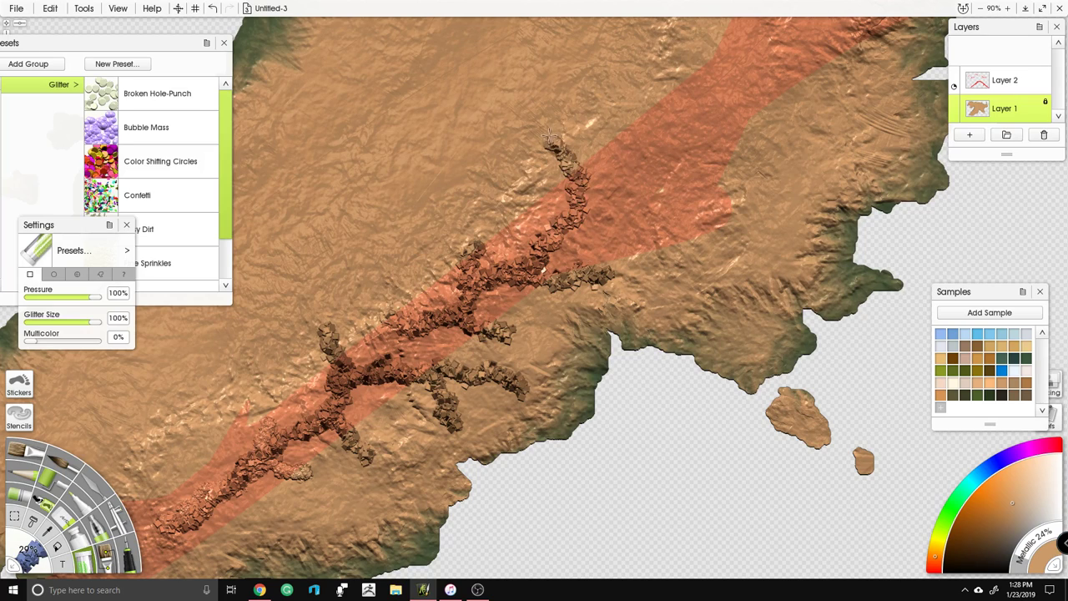
# Step: Extend the square-glitter ridge northeast along the wide guide, with spurs forking off both sides
pyautogui.moveTo(592, 198)
pyautogui.mouseDown()
pyautogui.moveTo(649, 201)
pyautogui.moveTo(712, 249)
pyautogui.moveTo(761, 244)
pyautogui.mouseUp()
pyautogui.moveTo(689, 224)
pyautogui.mouseDown()
pyautogui.moveTo(680, 269)
pyautogui.moveTo(728, 313)
pyautogui.mouseUp()
pyautogui.moveTo(614, 177)
pyautogui.mouseDown()
pyautogui.moveTo(572, 223)
pyautogui.moveTo(609, 212)
pyautogui.moveTo(652, 223)
pyautogui.moveTo(673, 200)
pyautogui.moveTo(691, 133)
pyautogui.mouseUp()
pyautogui.moveTo(677, 194); pyautogui.dragTo(791, 153)
pyautogui.moveTo(653, 161); pyautogui.dragTo(626, 98)
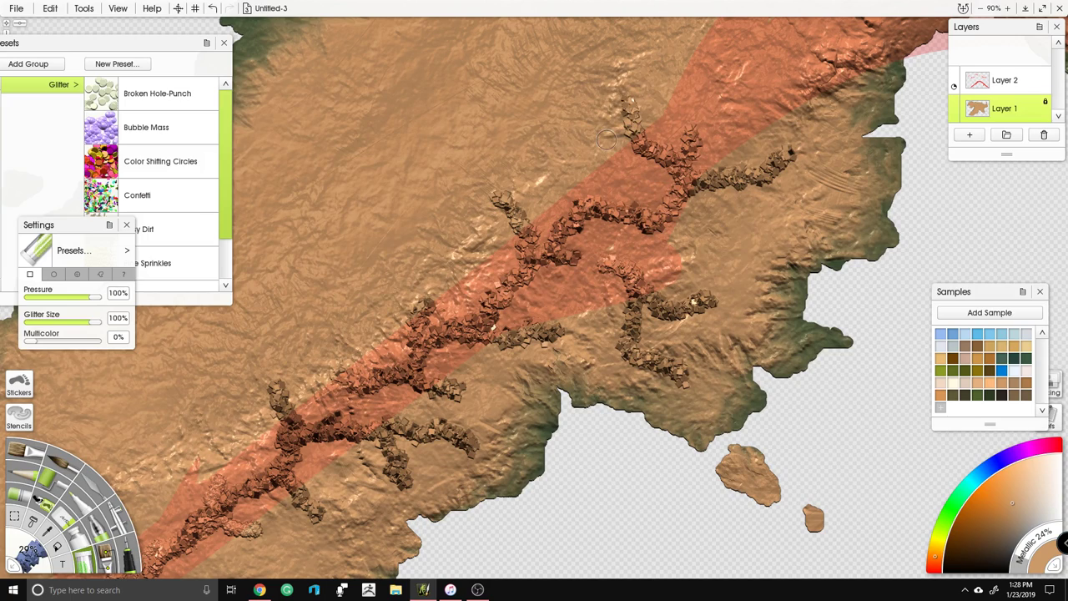
pyautogui.moveTo(581, 185); pyautogui.dragTo(578, 125)
pyautogui.moveTo(584, 182); pyautogui.dragTo(518, 123)
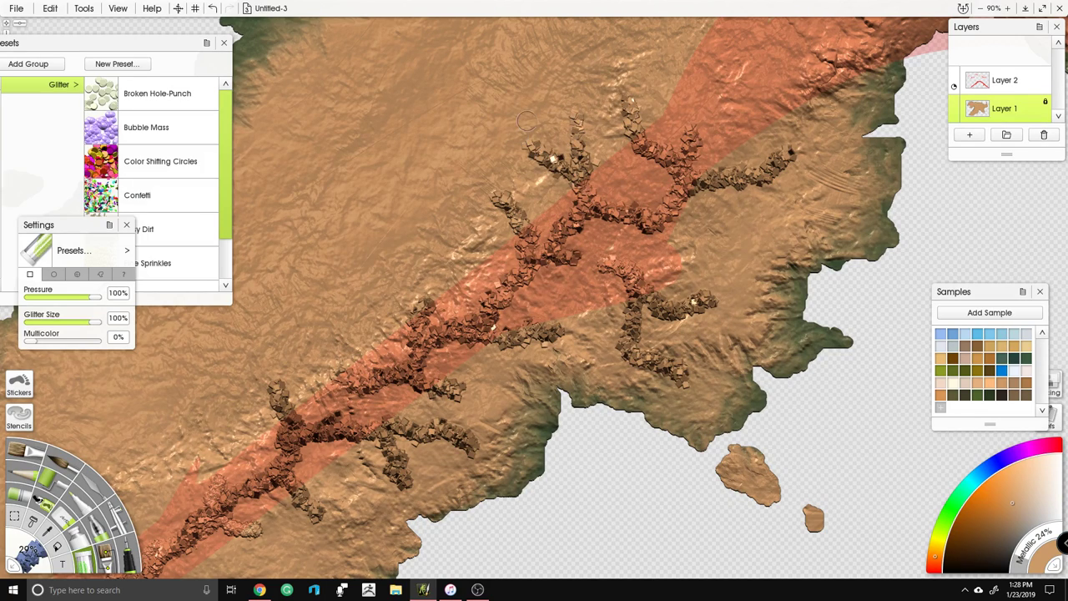
# Step: Add forked glitter spurs running from the ridge toward the coast on its southeastern side
pyautogui.moveTo(653, 215); pyautogui.dragTo(694, 250)
pyautogui.moveTo(675, 201)
pyautogui.mouseDown()
pyautogui.moveTo(747, 219)
pyautogui.moveTo(755, 261)
pyautogui.moveTo(783, 215)
pyautogui.mouseUp()
pyautogui.moveTo(786, 169); pyautogui.dragTo(807, 185)
pyautogui.moveTo(557, 289)
pyautogui.mouseDown()
pyautogui.moveTo(528, 342)
pyautogui.moveTo(571, 209)
pyautogui.mouseUp()
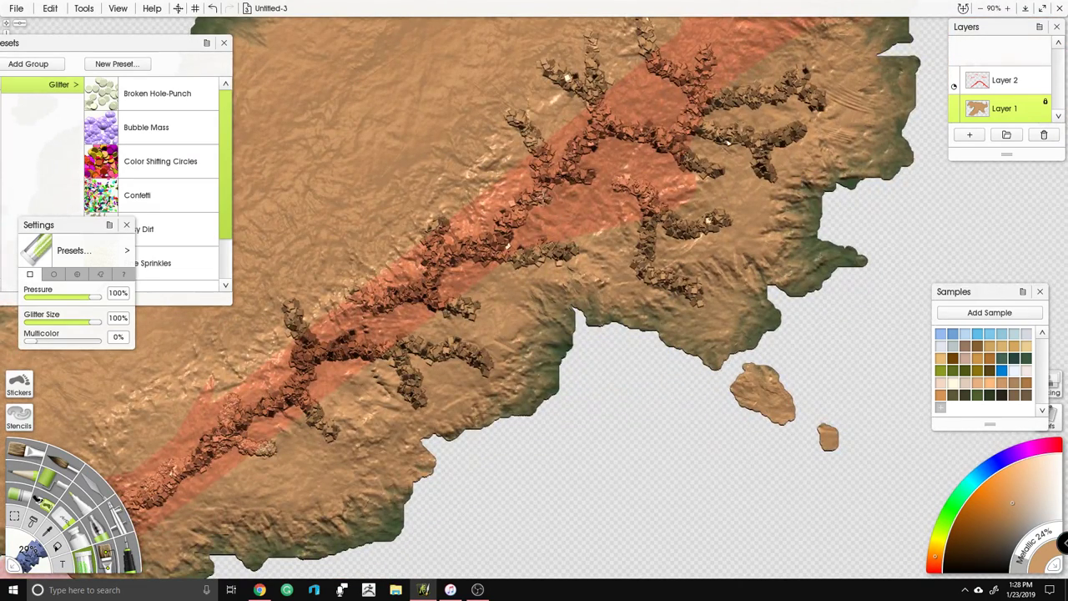
# Step: Fill in short glitter side branches along the lower and middle parts of the southwestern range
pyautogui.moveTo(501, 307); pyautogui.dragTo(511, 349)
pyautogui.moveTo(499, 291); pyautogui.dragTo(482, 278)
pyautogui.moveTo(345, 386)
pyautogui.mouseDown()
pyautogui.moveTo(371, 407)
pyautogui.moveTo(369, 478)
pyautogui.mouseUp()
pyautogui.moveTo(290, 437); pyautogui.dragTo(304, 483)
pyautogui.moveTo(468, 242)
pyautogui.mouseDown()
pyautogui.moveTo(478, 372)
pyautogui.moveTo(493, 393)
pyautogui.moveTo(501, 344)
pyautogui.moveTo(471, 299)
pyautogui.moveTo(538, 331)
pyautogui.mouseUp()
# Step: Carry the branching glitter ridge up the northeastern end of the southwestern guide toward the southern inlet
pyautogui.moveTo(652, 218); pyautogui.dragTo(697, 244)
pyautogui.moveTo(726, 178)
pyautogui.mouseDown()
pyautogui.moveTo(699, 88)
pyautogui.moveTo(731, 144)
pyautogui.moveTo(798, 153)
pyautogui.moveTo(836, 143)
pyautogui.moveTo(891, 86)
pyautogui.moveTo(536, 130)
pyautogui.moveTo(651, 138)
pyautogui.moveTo(631, 132)
pyautogui.moveTo(649, 79)
pyautogui.mouseUp()
pyautogui.moveTo(602, 165); pyautogui.dragTo(576, 109)
pyautogui.moveTo(551, 210); pyautogui.dragTo(523, 270)
pyautogui.moveTo(569, 200)
pyautogui.mouseDown()
pyautogui.moveTo(596, 264)
pyautogui.moveTo(602, 179)
pyautogui.moveTo(429, 262)
pyautogui.mouseUp()
pyautogui.moveTo(619, 165)
pyautogui.mouseDown()
pyautogui.moveTo(682, 192)
pyautogui.moveTo(672, 222)
pyautogui.moveTo(681, 242)
pyautogui.moveTo(742, 191)
pyautogui.moveTo(776, 124)
pyautogui.mouseUp()
# Step: Paint a branching glitter ridge along the red guide southeast of the inlet, with spurs on both sides
pyautogui.moveTo(749, 195)
pyautogui.mouseDown()
pyautogui.moveTo(872, 338)
pyautogui.moveTo(880, 393)
pyautogui.moveTo(642, 206)
pyautogui.moveTo(464, 195)
pyautogui.mouseUp()
pyautogui.moveTo(552, 272)
pyautogui.mouseDown()
pyautogui.moveTo(586, 259)
pyautogui.moveTo(622, 216)
pyautogui.moveTo(618, 279)
pyautogui.moveTo(647, 363)
pyautogui.moveTo(678, 334)
pyautogui.moveTo(749, 414)
pyautogui.moveTo(785, 435)
pyautogui.moveTo(812, 367)
pyautogui.mouseUp()
pyautogui.moveTo(628, 280)
pyautogui.mouseDown()
pyautogui.moveTo(696, 322)
pyautogui.moveTo(723, 313)
pyautogui.mouseUp()
pyautogui.moveTo(515, 204)
pyautogui.mouseDown()
pyautogui.moveTo(538, 176)
pyautogui.moveTo(568, 190)
pyautogui.moveTo(593, 172)
pyautogui.mouseUp()
pyautogui.moveTo(526, 237)
pyautogui.mouseDown()
pyautogui.moveTo(461, 252)
pyautogui.moveTo(524, 285)
pyautogui.moveTo(488, 302)
pyautogui.mouseUp()
pyautogui.moveTo(554, 302)
pyautogui.mouseDown()
pyautogui.moveTo(509, 329)
pyautogui.moveTo(540, 341)
pyautogui.mouseUp()
pyautogui.moveTo(622, 368)
pyautogui.mouseDown()
pyautogui.moveTo(597, 425)
pyautogui.moveTo(676, 378)
pyautogui.mouseUp()
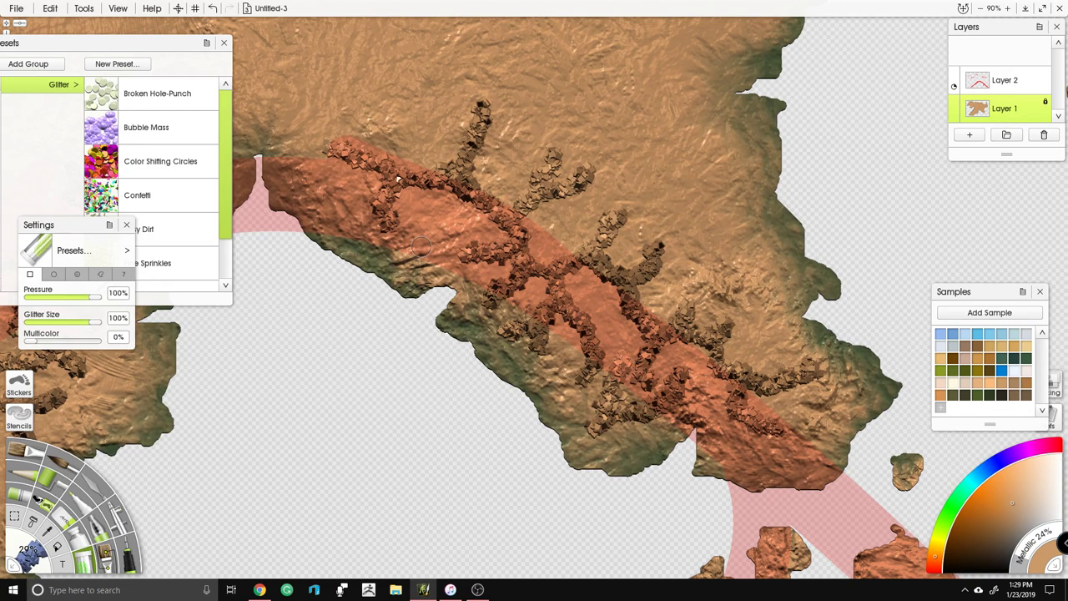
# Step: Paint a forked glitter ridge across the land just north of the inlet's tip to bridge the two ranges
pyautogui.moveTo(423, 245); pyautogui.dragTo(657, 347)
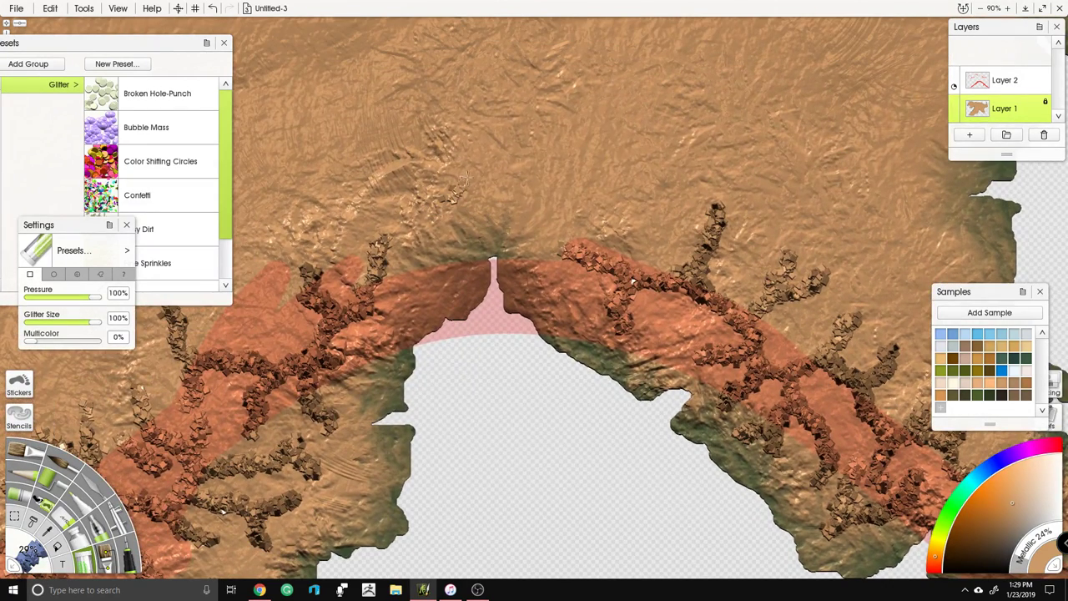
pyautogui.moveTo(462, 180)
pyautogui.mouseDown()
pyautogui.moveTo(511, 160)
pyautogui.moveTo(531, 187)
pyautogui.moveTo(608, 167)
pyautogui.moveTo(612, 206)
pyautogui.mouseUp()
pyautogui.moveTo(475, 169); pyautogui.dragTo(410, 210)
pyautogui.moveTo(467, 177)
pyautogui.mouseDown()
pyautogui.moveTo(434, 121)
pyautogui.moveTo(472, 134)
pyautogui.moveTo(513, 101)
pyautogui.mouseUp()
pyautogui.moveTo(636, 220); pyautogui.dragTo(664, 243)
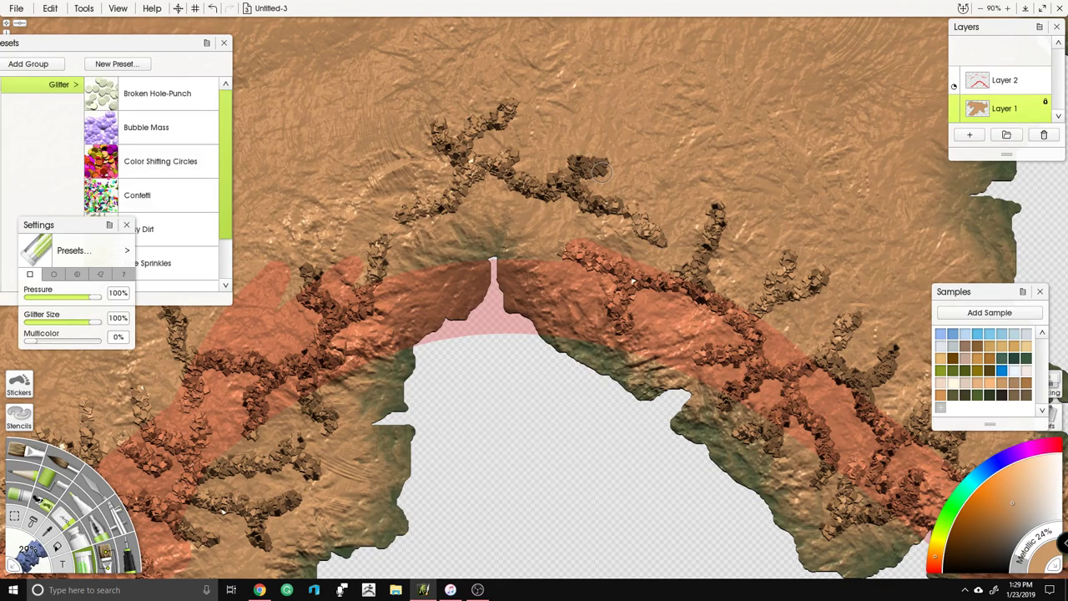
# Step: Paint a glitter ridge with a few spurs along the long curved guide on the eastern peninsula
pyautogui.moveTo(501, 334)
pyautogui.mouseDown()
pyautogui.moveTo(516, 250)
pyautogui.moveTo(653, 247)
pyautogui.moveTo(636, 223)
pyautogui.moveTo(606, 242)
pyautogui.mouseUp()
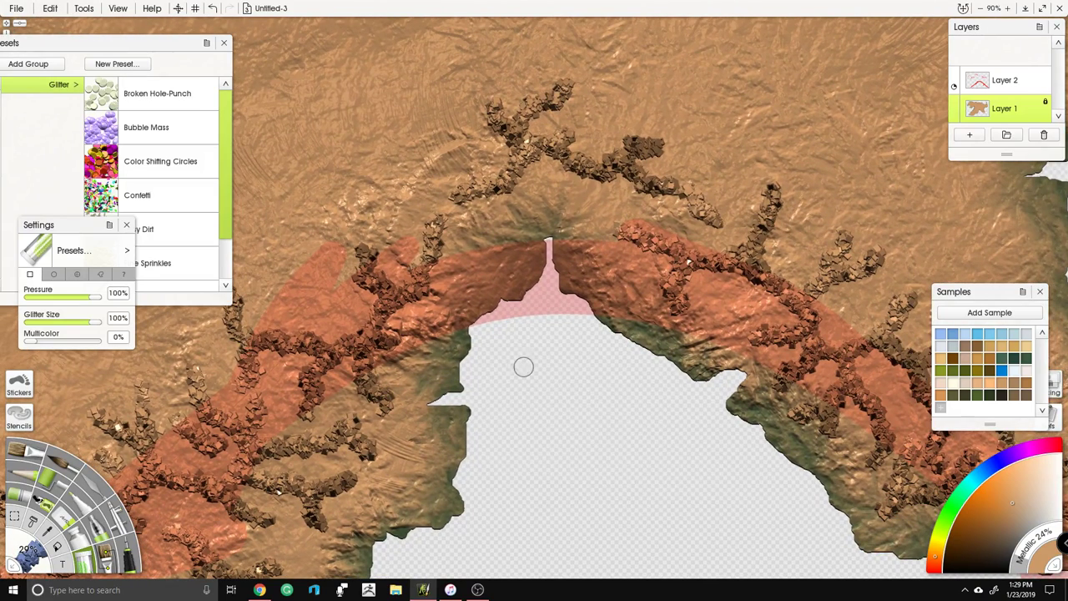
pyautogui.moveTo(576, 162); pyautogui.dragTo(325, 434)
pyautogui.moveTo(614, 140); pyautogui.dragTo(388, 248)
pyautogui.moveTo(399, 191)
pyautogui.mouseDown()
pyautogui.moveTo(436, 210)
pyautogui.moveTo(411, 237)
pyautogui.moveTo(400, 274)
pyautogui.mouseUp()
pyautogui.moveTo(435, 189)
pyautogui.mouseDown()
pyautogui.moveTo(461, 179)
pyautogui.moveTo(587, 202)
pyautogui.moveTo(610, 178)
pyautogui.moveTo(600, 194)
pyautogui.moveTo(640, 211)
pyautogui.moveTo(641, 222)
pyautogui.moveTo(638, 181)
pyautogui.moveTo(641, 199)
pyautogui.moveTo(663, 200)
pyautogui.moveTo(689, 173)
pyautogui.moveTo(708, 191)
pyautogui.moveTo(734, 181)
pyautogui.moveTo(774, 155)
pyautogui.moveTo(727, 133)
pyautogui.moveTo(767, 136)
pyautogui.moveTo(797, 102)
pyautogui.moveTo(780, 125)
pyautogui.moveTo(876, 159)
pyautogui.moveTo(906, 185)
pyautogui.moveTo(869, 198)
pyautogui.mouseUp()
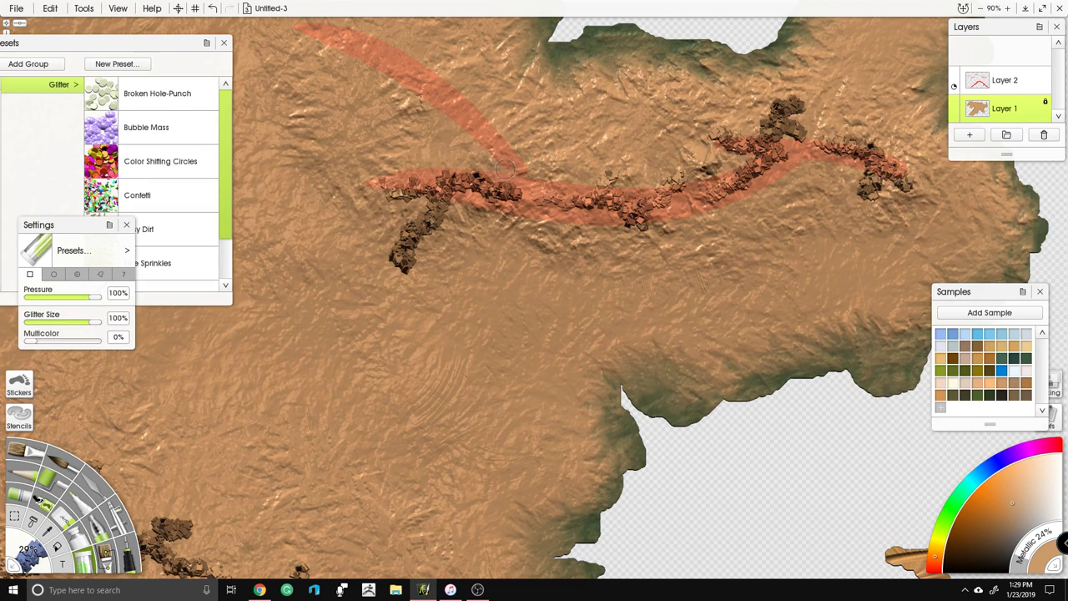
# Step: Paint glitter along the diagonal northeastern guide and scatter short spurs north and south of the curved eastern ridge
pyautogui.moveTo(435, 101); pyautogui.dragTo(589, 248)
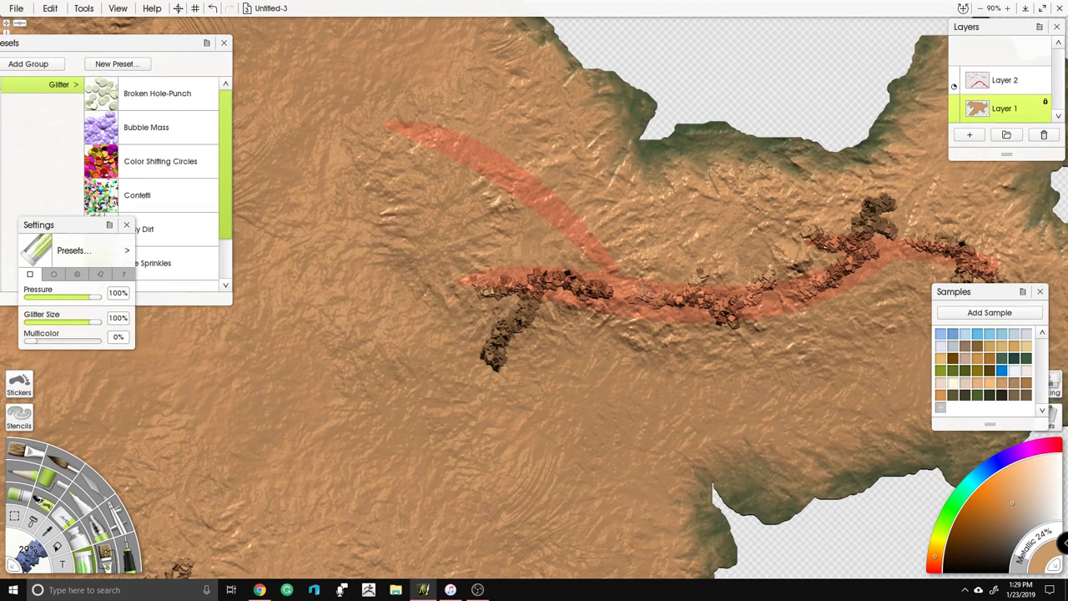
pyautogui.moveTo(404, 132)
pyautogui.mouseDown()
pyautogui.moveTo(464, 149)
pyautogui.moveTo(482, 138)
pyautogui.moveTo(462, 199)
pyautogui.mouseUp()
pyautogui.moveTo(472, 160)
pyautogui.mouseDown()
pyautogui.moveTo(540, 197)
pyautogui.moveTo(580, 235)
pyautogui.moveTo(598, 240)
pyautogui.moveTo(639, 202)
pyautogui.moveTo(576, 219)
pyautogui.moveTo(573, 207)
pyautogui.mouseUp()
pyautogui.moveTo(521, 324); pyautogui.dragTo(561, 338)
pyautogui.moveTo(694, 247)
pyautogui.mouseDown()
pyautogui.moveTo(702, 262)
pyautogui.moveTo(725, 214)
pyautogui.moveTo(750, 197)
pyautogui.mouseUp()
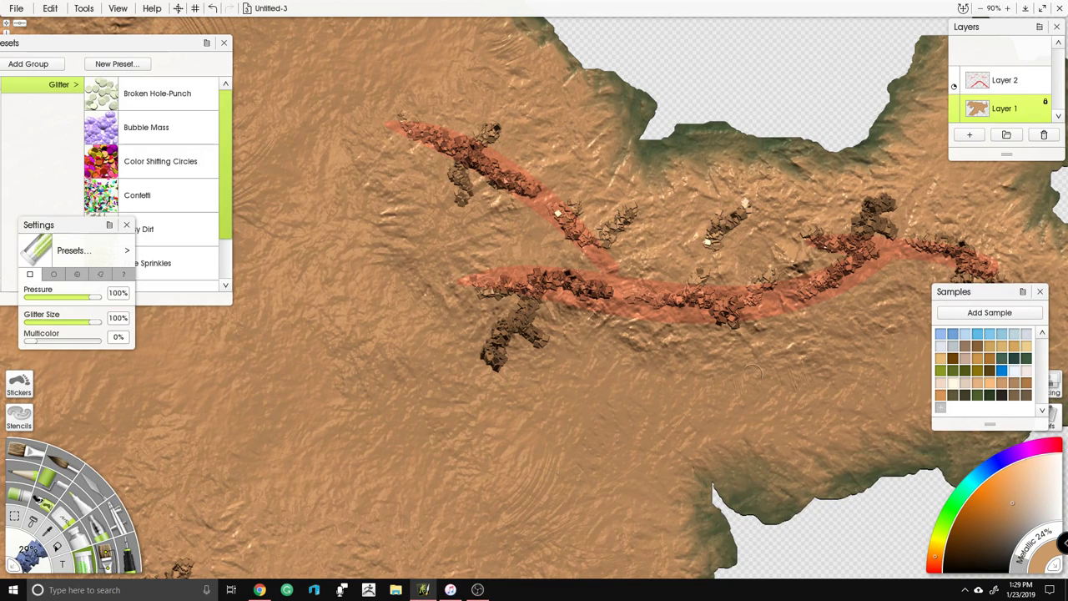
pyautogui.moveTo(748, 347)
pyautogui.mouseDown()
pyautogui.moveTo(765, 391)
pyautogui.moveTo(755, 368)
pyautogui.moveTo(797, 380)
pyautogui.mouseUp()
pyautogui.moveTo(672, 349)
pyautogui.mouseDown()
pyautogui.moveTo(637, 399)
pyautogui.moveTo(672, 346)
pyautogui.moveTo(678, 385)
pyautogui.mouseUp()
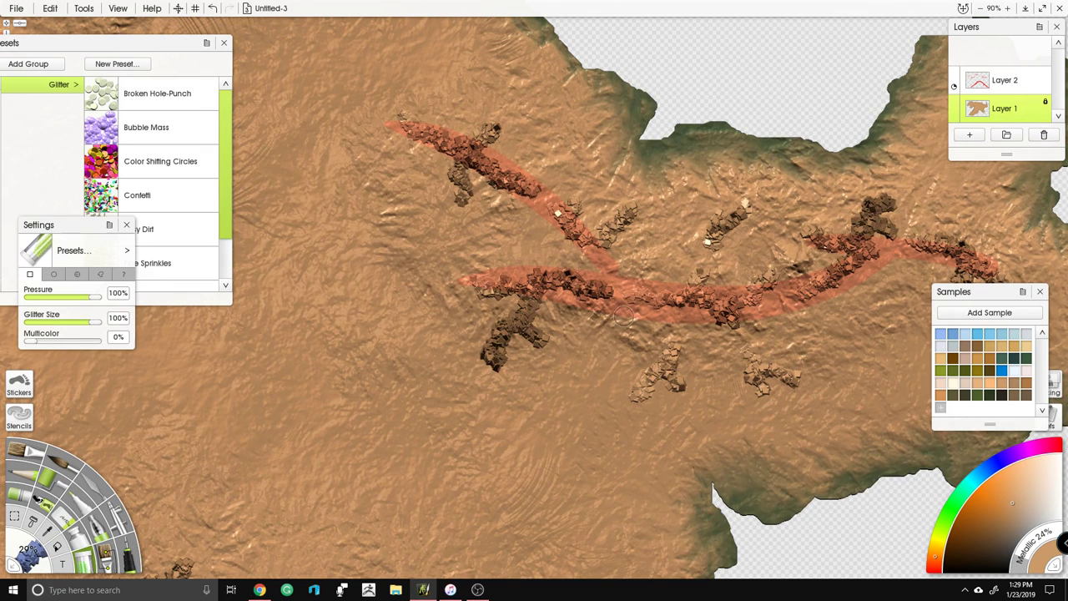
# Step: Paint a branching glitter ridge along the red guide beside the northern coast
pyautogui.scroll(-5, 564, 171)
pyautogui.moveTo(564, 171); pyautogui.dragTo(713, 59)
pyautogui.moveTo(424, 128); pyautogui.dragTo(537, 255)
pyautogui.scroll(2, 536, 255)
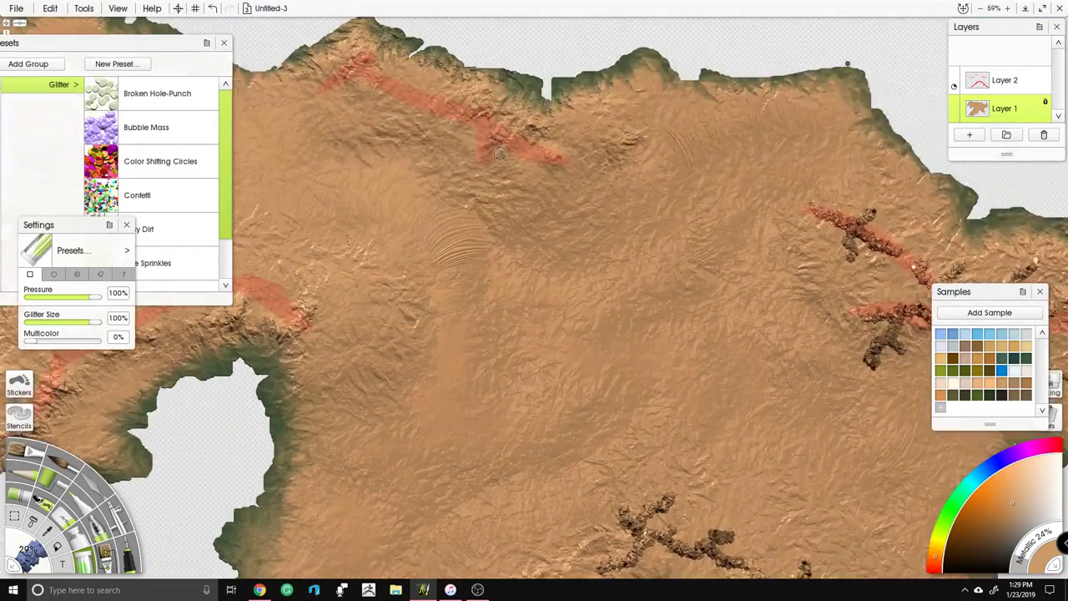
pyautogui.moveTo(498, 174); pyautogui.dragTo(597, 223)
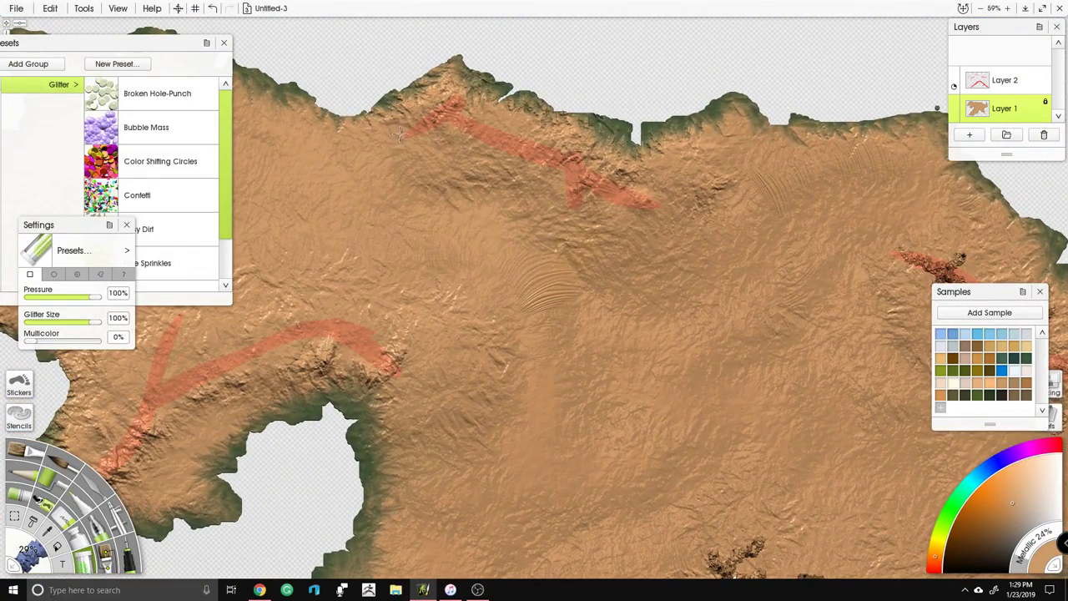
pyautogui.moveTo(401, 133)
pyautogui.mouseDown()
pyautogui.moveTo(425, 92)
pyautogui.moveTo(457, 108)
pyautogui.moveTo(451, 148)
pyautogui.moveTo(472, 124)
pyautogui.moveTo(500, 127)
pyautogui.moveTo(514, 106)
pyautogui.moveTo(522, 146)
pyautogui.moveTo(543, 152)
pyautogui.moveTo(551, 123)
pyautogui.moveTo(574, 167)
pyautogui.moveTo(565, 223)
pyautogui.mouseUp()
pyautogui.moveTo(576, 171)
pyautogui.mouseDown()
pyautogui.moveTo(641, 218)
pyautogui.moveTo(631, 205)
pyautogui.moveTo(668, 165)
pyautogui.moveTo(678, 186)
pyautogui.mouseUp()
# Step: Paint a heavily branched glitter ridge along the forked guide on the western hooked peninsula, extending past its eastern end
pyautogui.moveTo(365, 227)
pyautogui.mouseDown()
pyautogui.moveTo(384, 229)
pyautogui.moveTo(565, 121)
pyautogui.mouseUp()
pyautogui.moveTo(313, 320)
pyautogui.mouseDown()
pyautogui.moveTo(300, 359)
pyautogui.moveTo(352, 294)
pyautogui.moveTo(329, 267)
pyautogui.moveTo(351, 288)
pyautogui.moveTo(343, 225)
pyautogui.moveTo(374, 239)
pyautogui.moveTo(395, 191)
pyautogui.moveTo(362, 200)
pyautogui.moveTo(343, 175)
pyautogui.moveTo(354, 190)
pyautogui.moveTo(365, 181)
pyautogui.moveTo(371, 144)
pyautogui.moveTo(394, 157)
pyautogui.mouseUp()
pyautogui.moveTo(339, 230)
pyautogui.mouseDown()
pyautogui.moveTo(297, 205)
pyautogui.moveTo(332, 200)
pyautogui.mouseUp()
pyautogui.moveTo(342, 279)
pyautogui.mouseDown()
pyautogui.moveTo(289, 264)
pyautogui.moveTo(307, 238)
pyautogui.mouseUp()
pyautogui.moveTo(354, 283)
pyautogui.mouseDown()
pyautogui.moveTo(383, 278)
pyautogui.moveTo(398, 303)
pyautogui.moveTo(394, 274)
pyautogui.moveTo(415, 264)
pyautogui.moveTo(421, 229)
pyautogui.moveTo(467, 255)
pyautogui.moveTo(447, 242)
pyautogui.moveTo(473, 195)
pyautogui.moveTo(494, 230)
pyautogui.moveTo(549, 226)
pyautogui.moveTo(544, 247)
pyautogui.moveTo(608, 205)
pyautogui.moveTo(575, 215)
pyautogui.moveTo(618, 279)
pyautogui.moveTo(617, 307)
pyautogui.moveTo(626, 291)
pyautogui.moveTo(657, 303)
pyautogui.moveTo(680, 319)
pyautogui.mouseUp()
pyautogui.moveTo(608, 257); pyautogui.dragTo(630, 253)
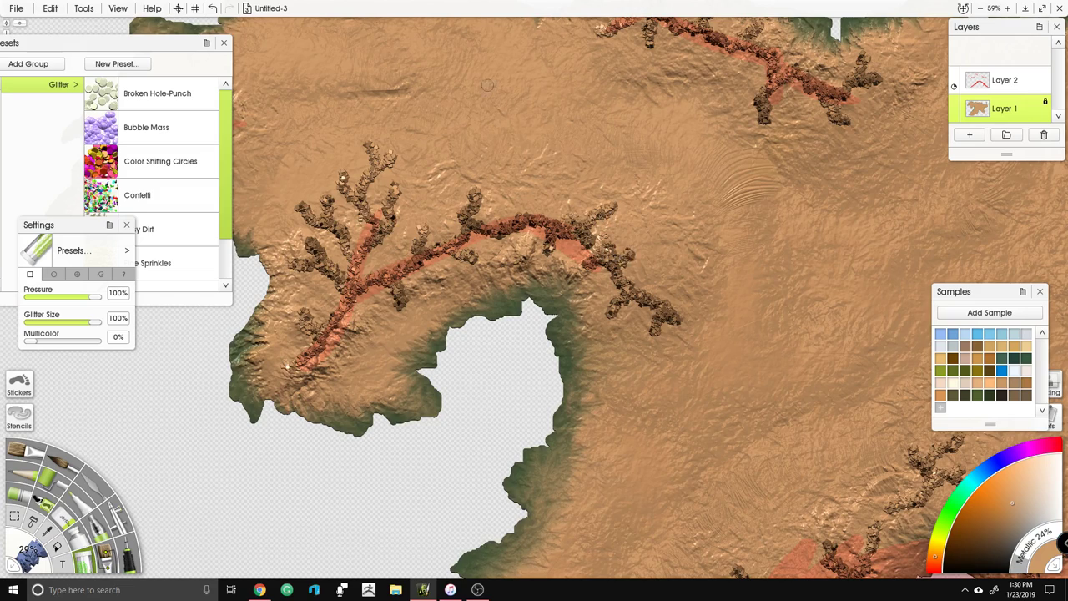
# Step: Paint a glitter ridge with forked ends along the guide on the northwestern peninsula
pyautogui.moveTo(459, 149); pyautogui.dragTo(485, 267)
pyautogui.moveTo(417, 200); pyautogui.dragTo(697, 159)
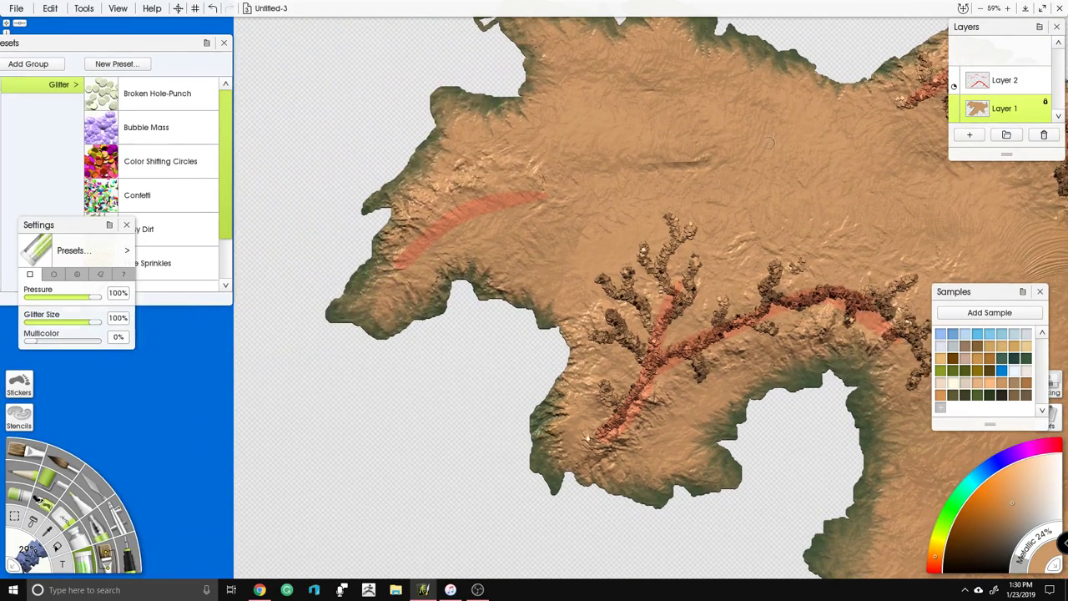
pyautogui.moveTo(381, 292)
pyautogui.mouseDown()
pyautogui.moveTo(431, 251)
pyautogui.moveTo(424, 203)
pyautogui.moveTo(516, 242)
pyautogui.mouseUp()
pyautogui.moveTo(459, 221)
pyautogui.mouseDown()
pyautogui.moveTo(502, 177)
pyautogui.moveTo(493, 155)
pyautogui.moveTo(467, 140)
pyautogui.mouseUp()
pyautogui.moveTo(498, 197)
pyautogui.mouseDown()
pyautogui.moveTo(553, 202)
pyautogui.moveTo(565, 219)
pyautogui.moveTo(556, 197)
pyautogui.moveTo(566, 162)
pyautogui.moveTo(584, 194)
pyautogui.mouseUp()
# Step: Extend the northern coastal ridge westward in glitter and add spurs along its southern side
pyautogui.moveTo(889, 53); pyautogui.dragTo(678, 123)
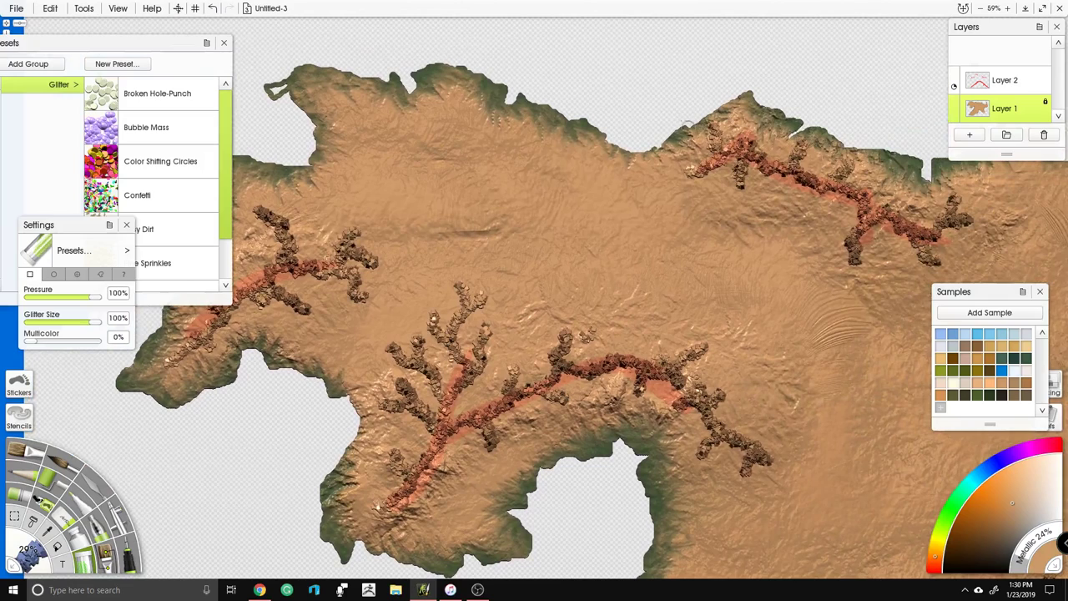
pyautogui.moveTo(673, 188)
pyautogui.mouseDown()
pyautogui.moveTo(656, 171)
pyautogui.moveTo(618, 178)
pyautogui.moveTo(653, 198)
pyautogui.moveTo(708, 156)
pyautogui.moveTo(701, 209)
pyautogui.mouseUp()
pyautogui.moveTo(825, 178); pyautogui.dragTo(796, 209)
pyautogui.moveTo(862, 242); pyautogui.dragTo(820, 247)
pyautogui.moveTo(732, 302)
pyautogui.mouseDown()
pyautogui.moveTo(590, 244)
pyautogui.moveTo(587, 233)
pyautogui.mouseUp()
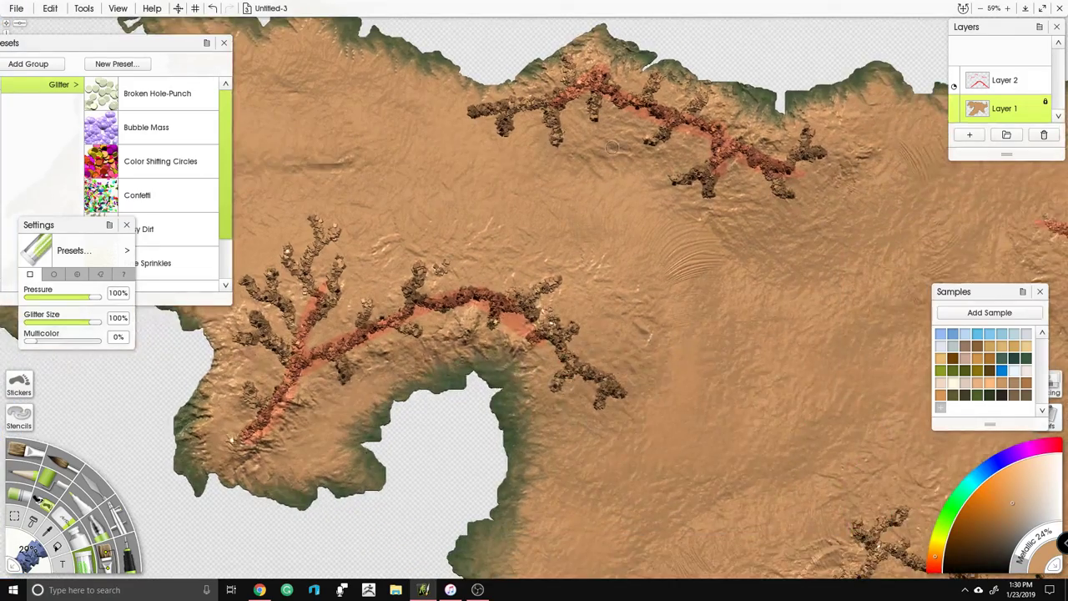
# Step: Add short glitter spurs near the upper end of the southwestern range and hide the red guides on Layer 2
pyautogui.scroll(-5, 605, 157)
pyautogui.moveTo(605, 157); pyautogui.dragTo(594, 64)
pyautogui.scroll(-2, 582, 73)
pyautogui.moveTo(581, 122); pyautogui.dragTo(570, 97)
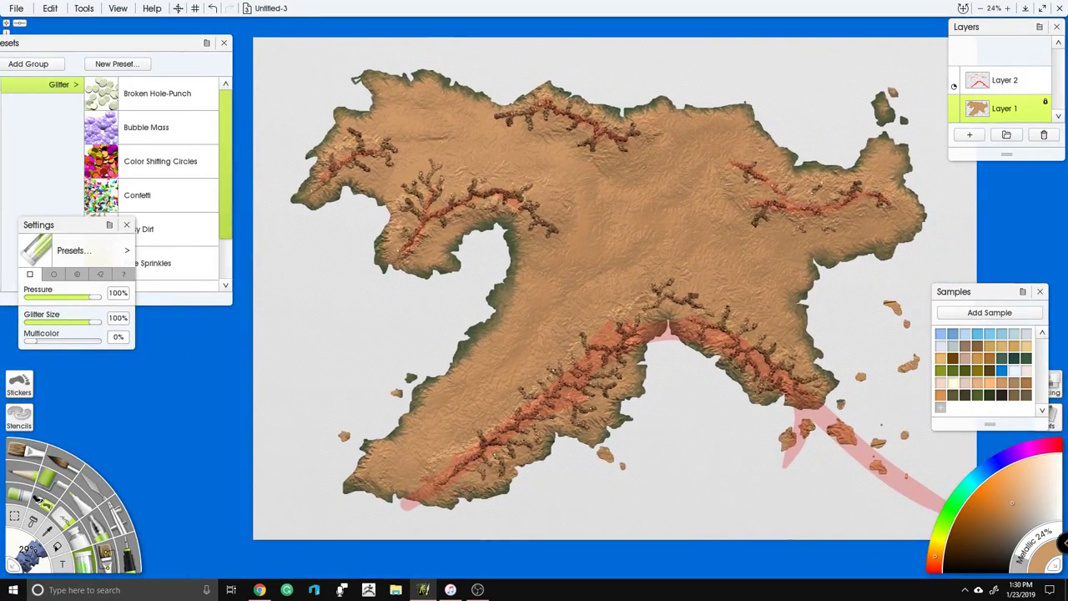
pyautogui.scroll(3, 575, 332)
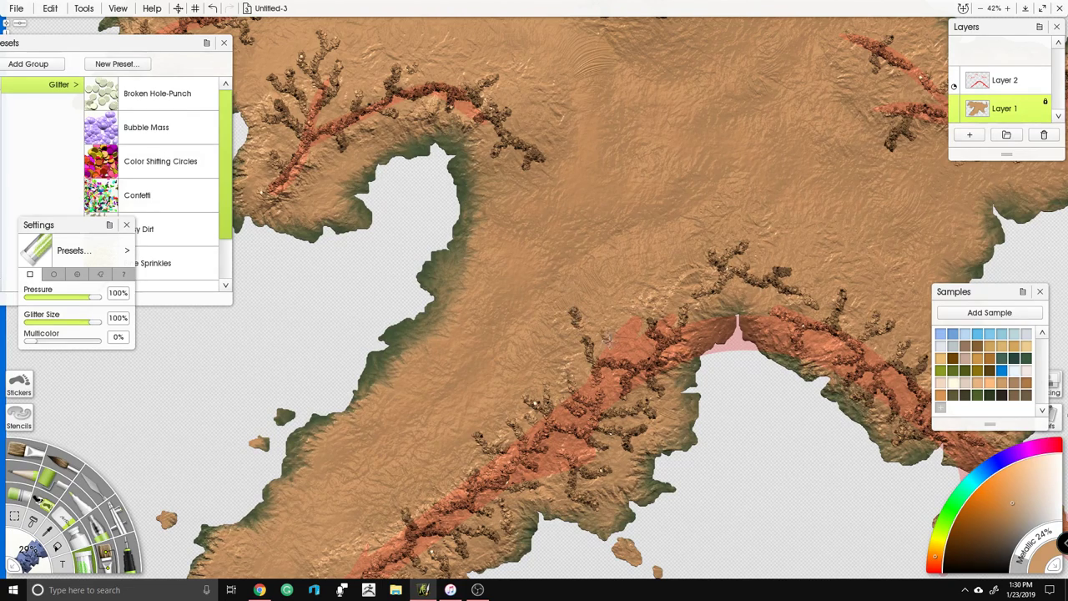
pyautogui.moveTo(631, 336); pyautogui.dragTo(625, 315)
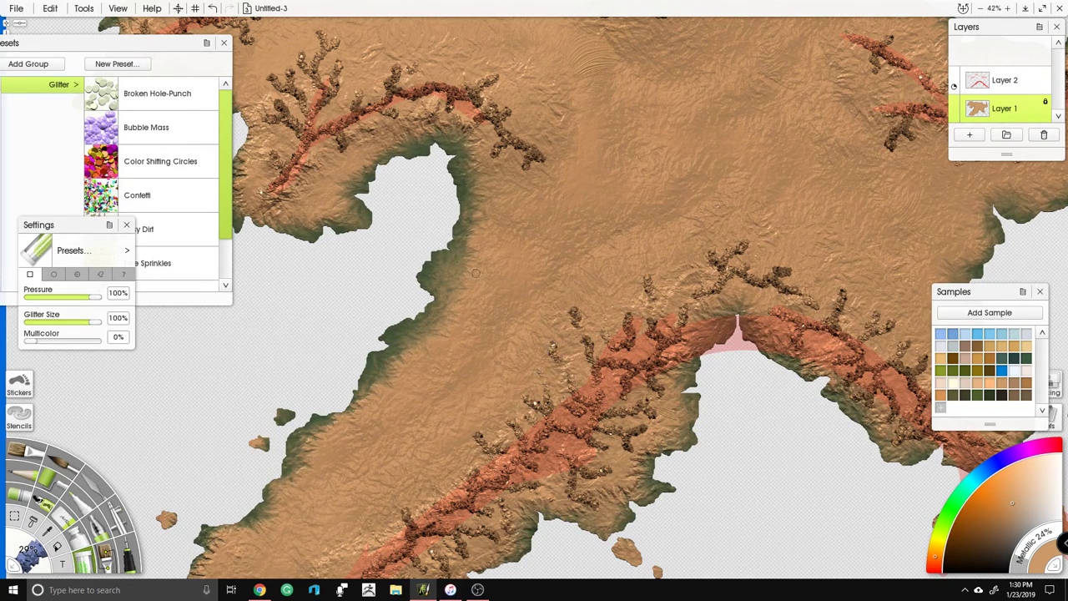
pyautogui.scroll(-2, 515, 130)
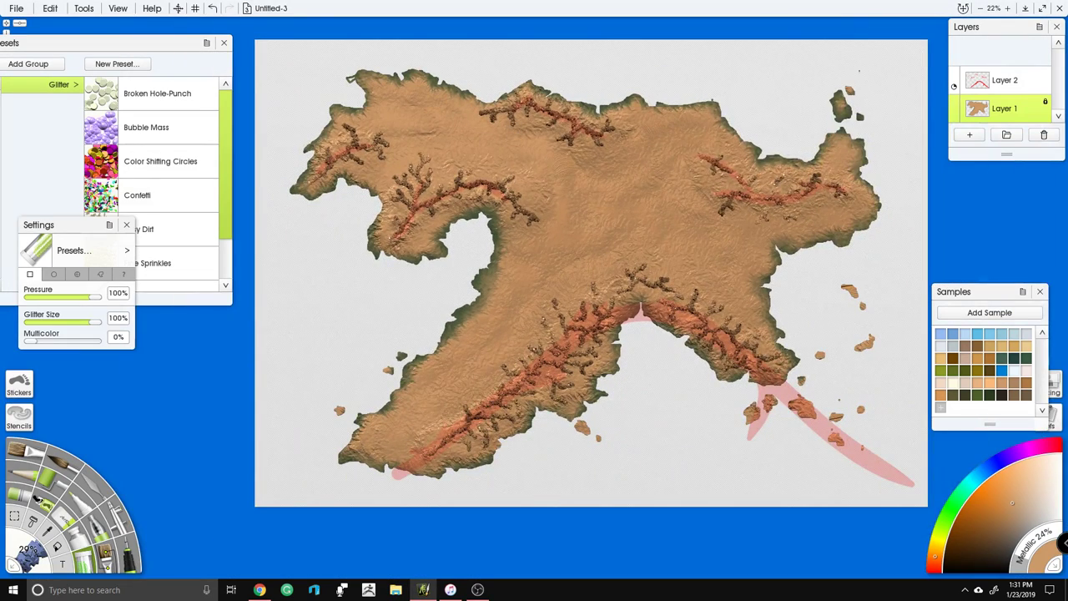
pyautogui.click(955, 76)
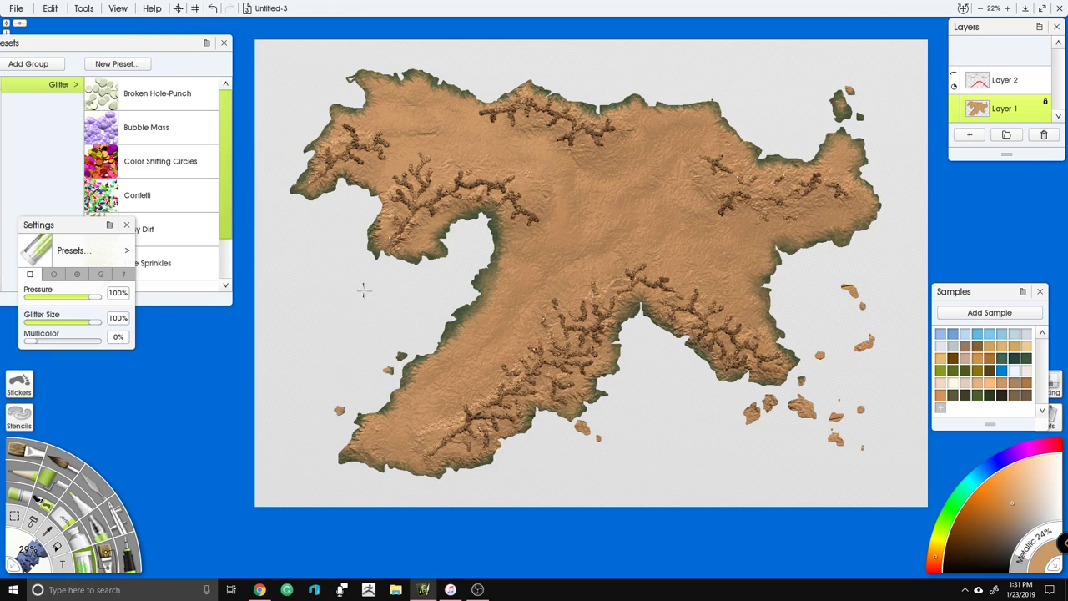
# Step: Switch to the Knife tool with the Instant Blur preset and open its tool size for editing
pyautogui.scroll(2, 365, 289)
pyautogui.click(77, 474)
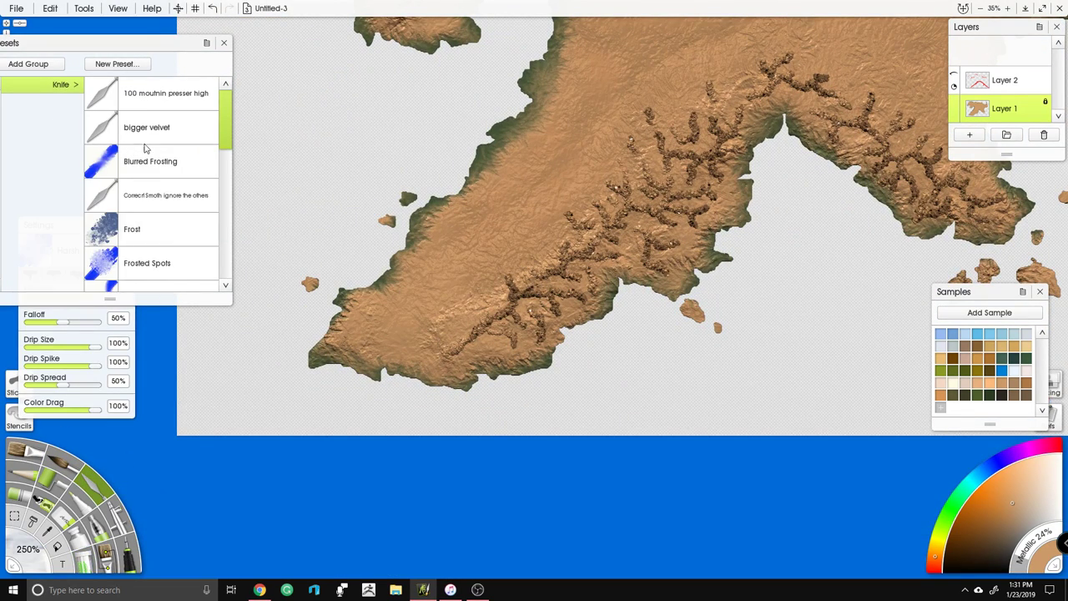
pyautogui.scroll(-5, 149, 151)
pyautogui.click(161, 233)
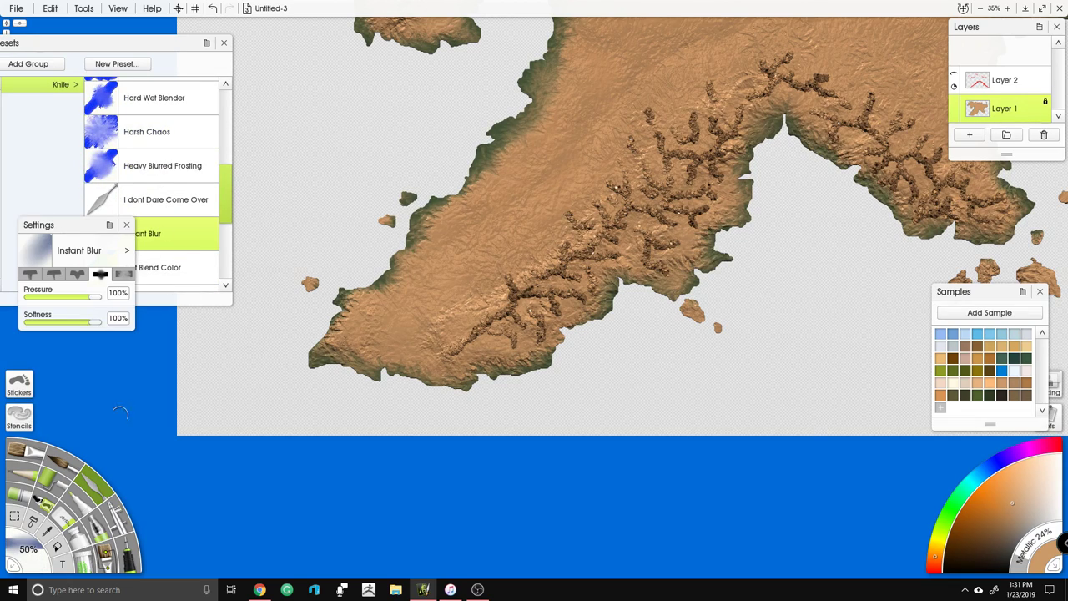
pyautogui.click(27, 549)
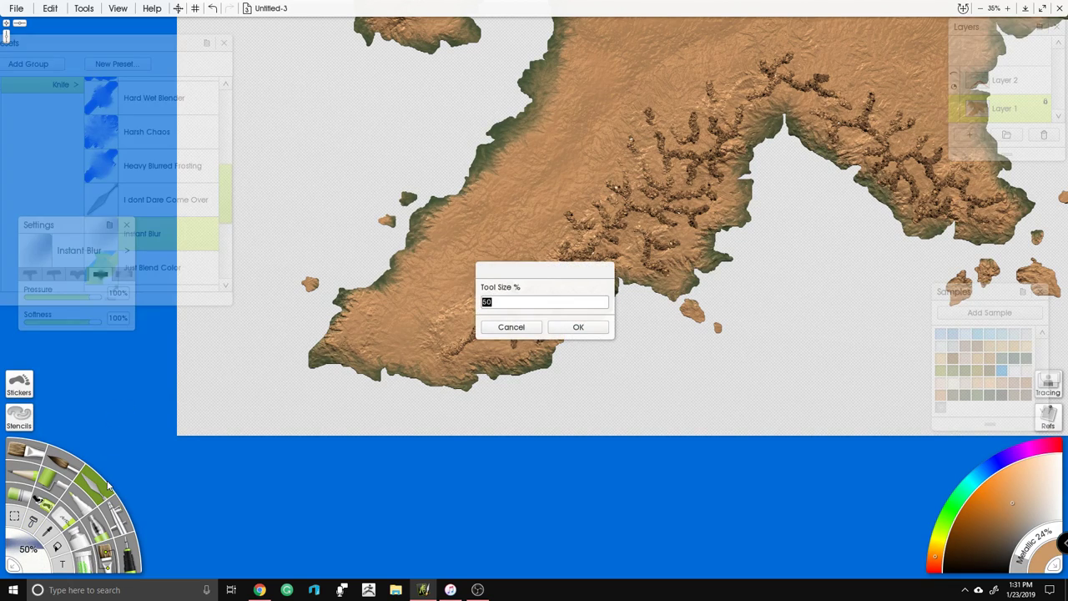
# Step: Set the Instant Blur knife's size to 150% and try a stroke on the southwestern mountain range
pyautogui.write('150')
pyautogui.press('Return')
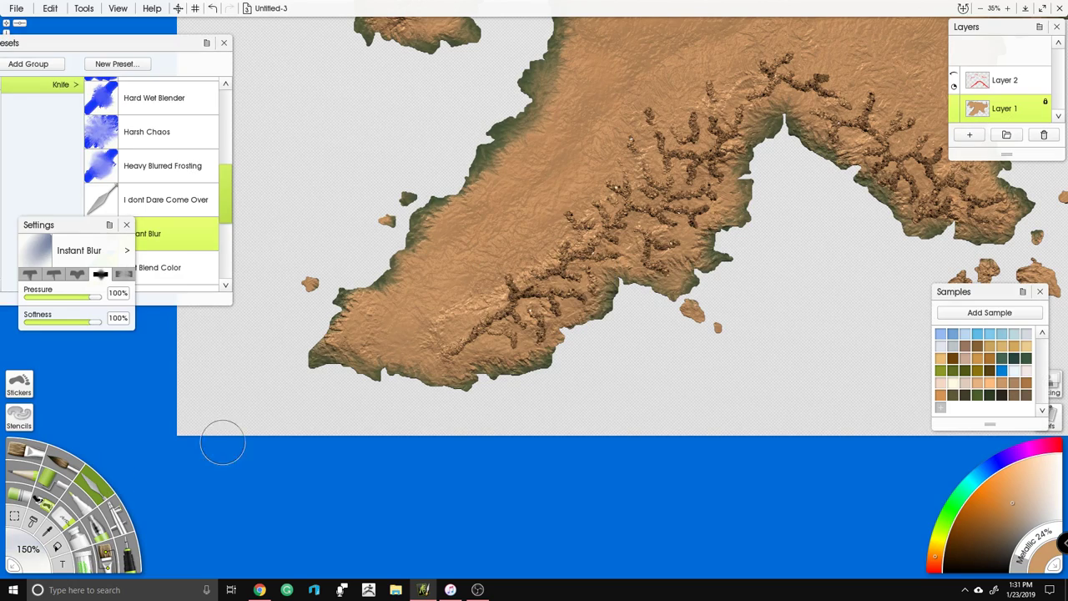
pyautogui.moveTo(448, 342)
pyautogui.mouseDown()
pyautogui.moveTo(489, 322)
pyautogui.moveTo(475, 314)
pyautogui.mouseUp()
pyautogui.hotkey('ctrl', 'z')
pyautogui.hotkey('alt', 'Tab')
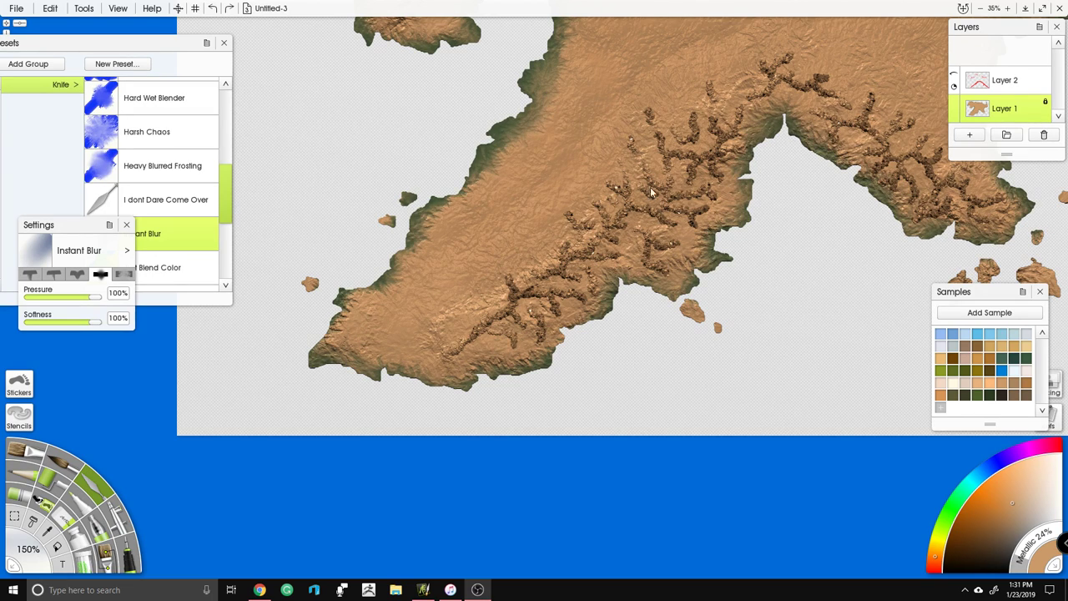
# Step: Move the tool settings aside and set the knife's pressure to 22% and softness to 24%
pyautogui.click(86, 491)
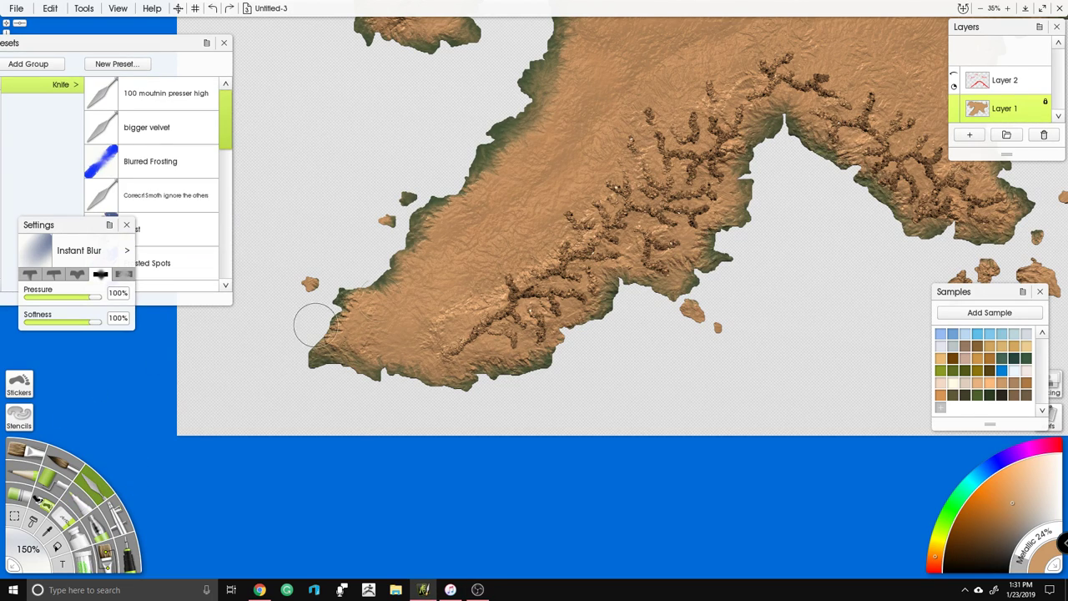
pyautogui.moveTo(565, 333); pyautogui.dragTo(551, 274)
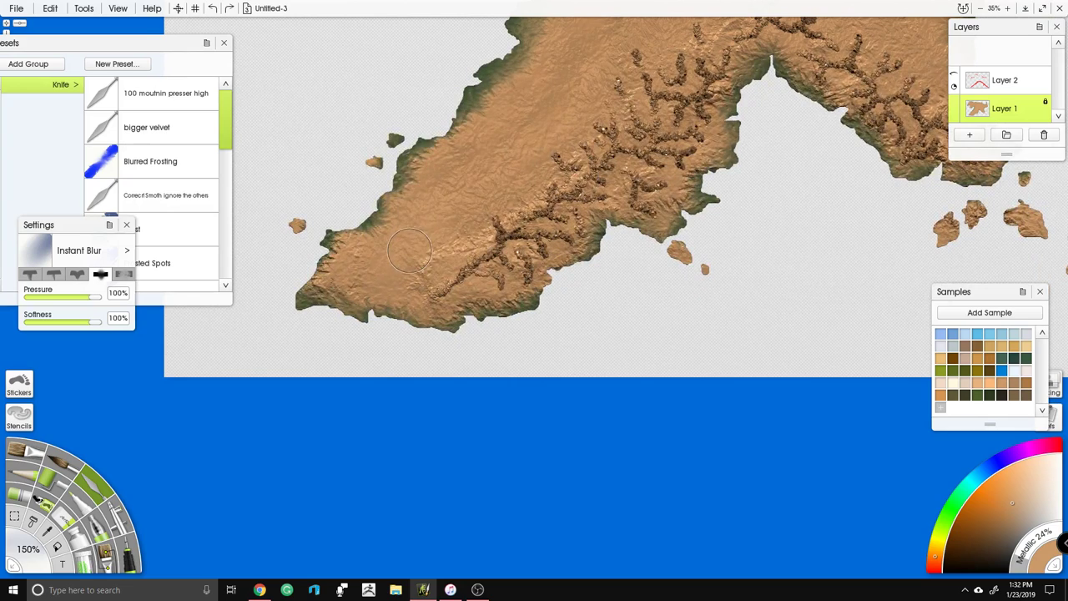
pyautogui.scroll(2, 409, 242)
pyautogui.moveTo(411, 242); pyautogui.dragTo(492, 247)
pyautogui.moveTo(58, 223); pyautogui.dragTo(98, 201)
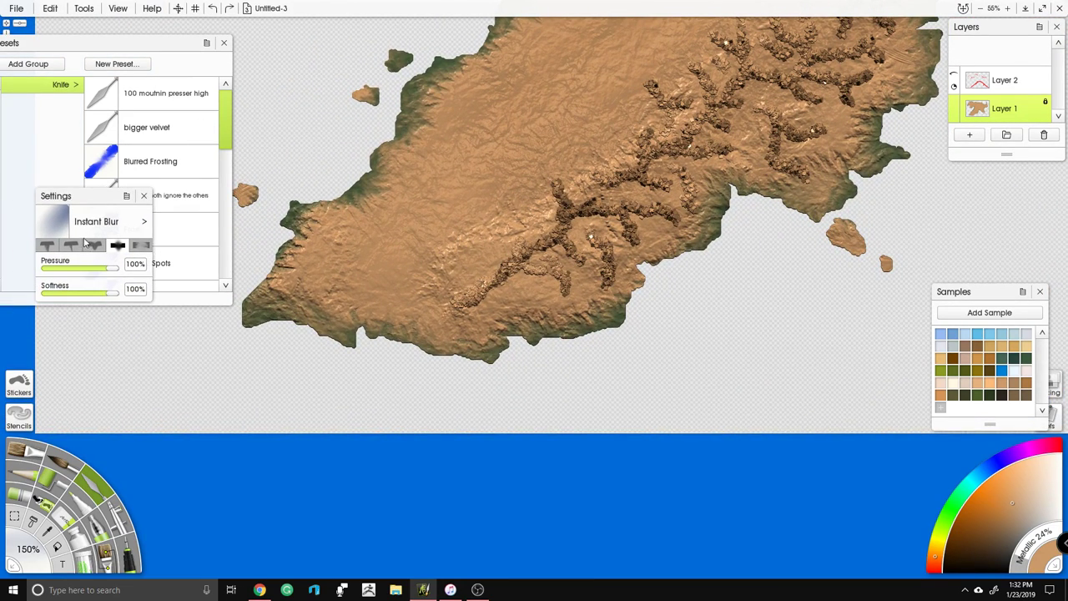
pyautogui.scroll(3, 564, 221)
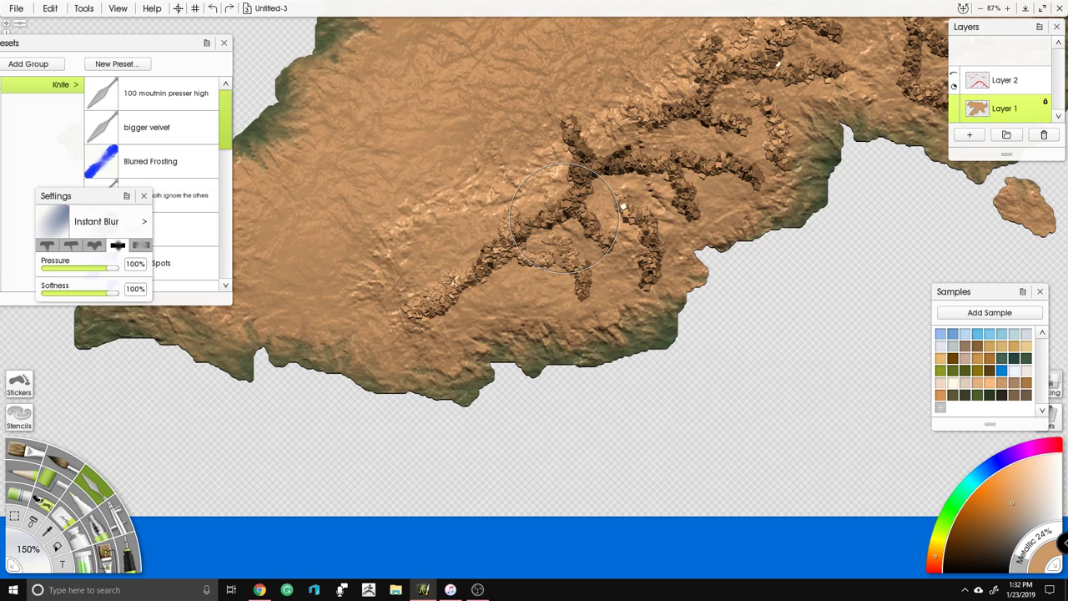
pyautogui.moveTo(564, 221)
pyautogui.mouseDown()
pyautogui.moveTo(534, 234)
pyautogui.moveTo(570, 194)
pyautogui.mouseUp()
pyautogui.hotkey('ctrl', 'z')
pyautogui.click(67, 268)
pyautogui.click(68, 294)
pyautogui.moveTo(65, 296); pyautogui.dragTo(63, 296)
# Step: Smooth the rough mountain ridges at the tip of the southwestern peninsula with the knife
pyautogui.moveTo(409, 310)
pyautogui.mouseDown()
pyautogui.moveTo(553, 216)
pyautogui.moveTo(576, 148)
pyautogui.moveTo(571, 119)
pyautogui.mouseUp()
pyautogui.moveTo(585, 293); pyautogui.dragTo(558, 247)
pyautogui.moveTo(628, 213); pyautogui.dragTo(619, 194)
pyautogui.moveTo(631, 152); pyautogui.dragTo(581, 164)
pyautogui.moveTo(574, 102)
pyautogui.mouseDown()
pyautogui.moveTo(668, 159)
pyautogui.moveTo(701, 217)
pyautogui.moveTo(751, 175)
pyautogui.moveTo(650, 263)
pyautogui.moveTo(649, 285)
pyautogui.mouseUp()
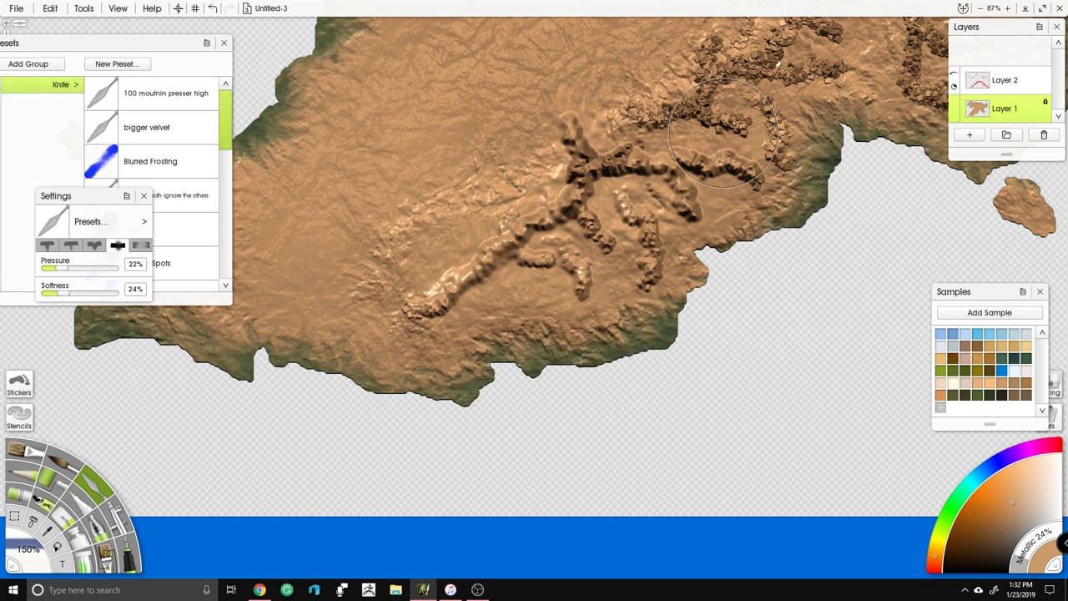
# Step: Smooth the branching ridges along the middle of the southern mountain range, working northeast from the peninsula
pyautogui.moveTo(637, 142)
pyautogui.mouseDown()
pyautogui.moveTo(477, 243)
pyautogui.moveTo(555, 180)
pyautogui.moveTo(605, 221)
pyautogui.moveTo(639, 105)
pyautogui.moveTo(607, 205)
pyautogui.moveTo(622, 265)
pyautogui.mouseUp()
pyautogui.moveTo(650, 83)
pyautogui.mouseDown()
pyautogui.moveTo(568, 275)
pyautogui.moveTo(474, 263)
pyautogui.mouseUp()
pyautogui.moveTo(538, 232)
pyautogui.mouseDown()
pyautogui.moveTo(565, 269)
pyautogui.moveTo(609, 251)
pyautogui.moveTo(585, 217)
pyautogui.moveTo(702, 250)
pyautogui.moveTo(705, 338)
pyautogui.moveTo(668, 409)
pyautogui.moveTo(659, 217)
pyautogui.moveTo(635, 91)
pyautogui.moveTo(707, 200)
pyautogui.moveTo(690, 205)
pyautogui.mouseUp()
pyautogui.moveTo(690, 204)
pyautogui.mouseDown()
pyautogui.moveTo(646, 214)
pyautogui.moveTo(700, 214)
pyautogui.moveTo(701, 234)
pyautogui.moveTo(753, 136)
pyautogui.moveTo(647, 240)
pyautogui.mouseUp()
pyautogui.moveTo(569, 160)
pyautogui.mouseDown()
pyautogui.moveTo(608, 276)
pyautogui.moveTo(740, 193)
pyautogui.moveTo(668, 126)
pyautogui.moveTo(626, 175)
pyautogui.moveTo(597, 113)
pyautogui.mouseUp()
pyautogui.moveTo(622, 96); pyautogui.dragTo(565, 144)
pyautogui.moveTo(550, 142); pyautogui.dragTo(566, 198)
pyautogui.moveTo(513, 221); pyautogui.dragTo(518, 271)
pyautogui.moveTo(700, 155); pyautogui.dragTo(703, 84)
pyautogui.moveTo(734, 143)
pyautogui.mouseDown()
pyautogui.moveTo(806, 154)
pyautogui.moveTo(835, 135)
pyautogui.mouseUp()
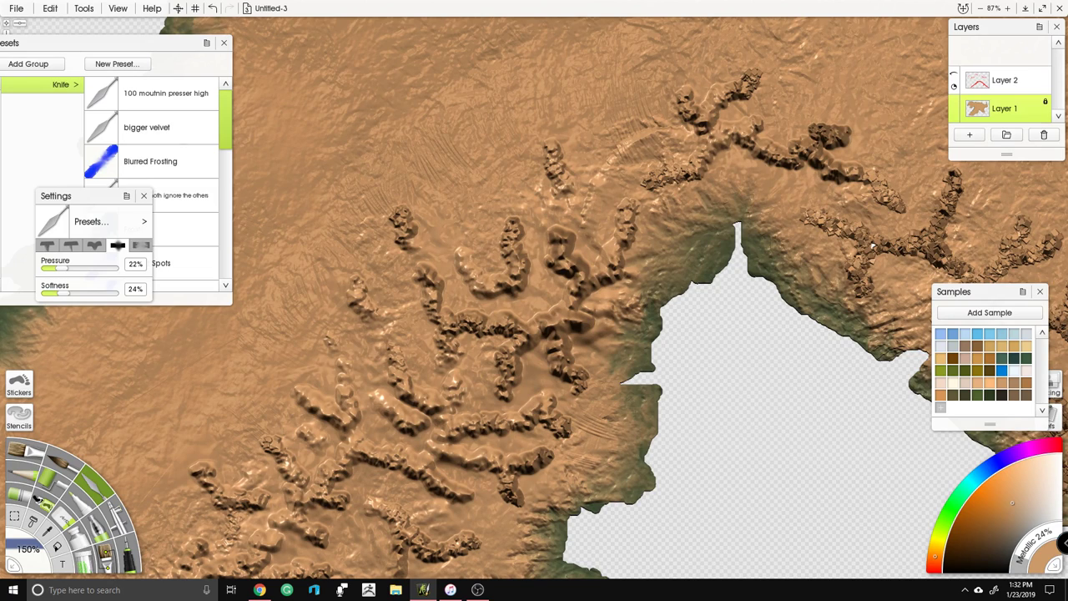
# Step: Smooth the ridges at the southern range's peak above the bay and down its southeastern arm
pyautogui.click(477, 589)
pyautogui.moveTo(705, 167)
pyautogui.mouseDown()
pyautogui.moveTo(684, 173)
pyautogui.moveTo(716, 165)
pyautogui.mouseUp()
pyautogui.moveTo(561, 177); pyautogui.dragTo(559, 146)
pyautogui.moveTo(769, 176)
pyautogui.mouseDown()
pyautogui.moveTo(486, 144)
pyautogui.moveTo(588, 142)
pyautogui.moveTo(618, 213)
pyautogui.moveTo(659, 184)
pyautogui.moveTo(709, 284)
pyautogui.moveTo(735, 225)
pyautogui.moveTo(777, 350)
pyautogui.moveTo(868, 434)
pyautogui.moveTo(902, 367)
pyautogui.mouseUp()
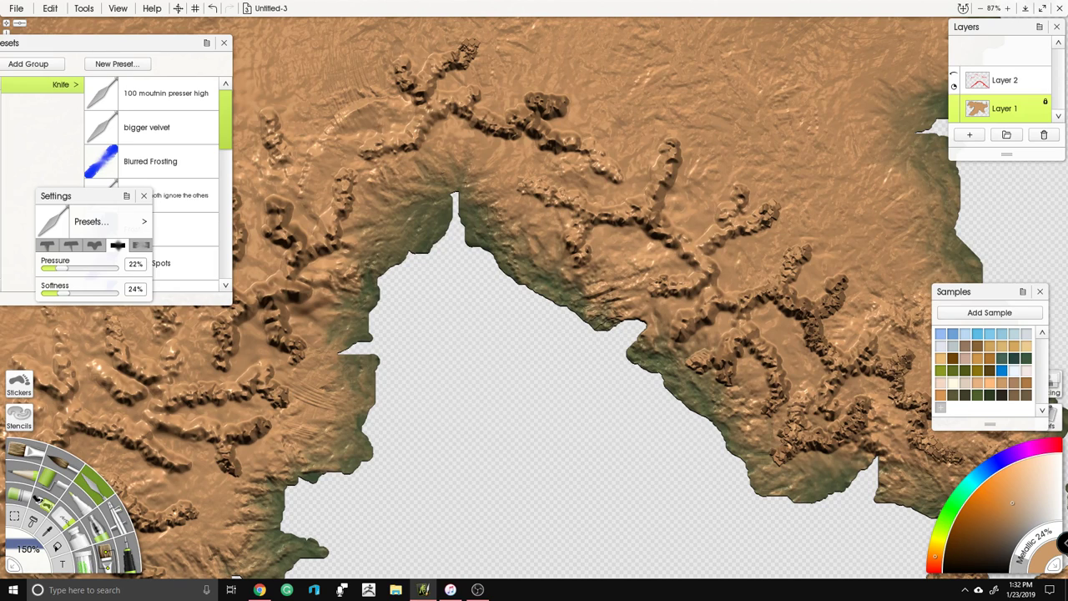
pyautogui.click(478, 591)
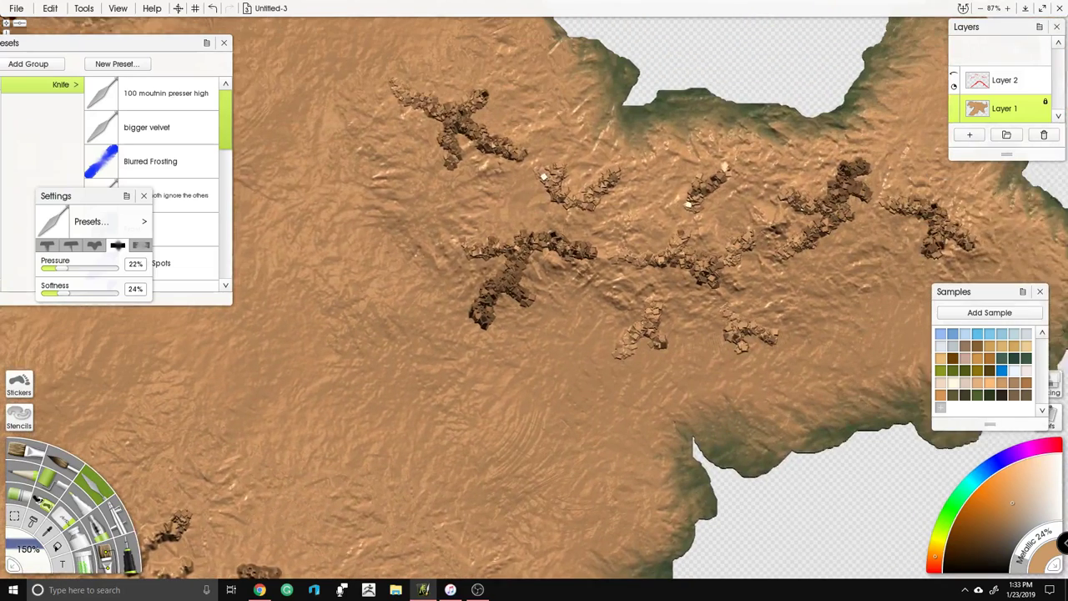
# Step: Smooth the scattered mountain ridges on the northeastern peninsula
pyautogui.moveTo(484, 251)
pyautogui.mouseDown()
pyautogui.moveTo(500, 309)
pyautogui.moveTo(576, 251)
pyautogui.moveTo(491, 311)
pyautogui.moveTo(588, 187)
pyautogui.moveTo(543, 196)
pyautogui.moveTo(451, 125)
pyautogui.moveTo(486, 150)
pyautogui.mouseUp()
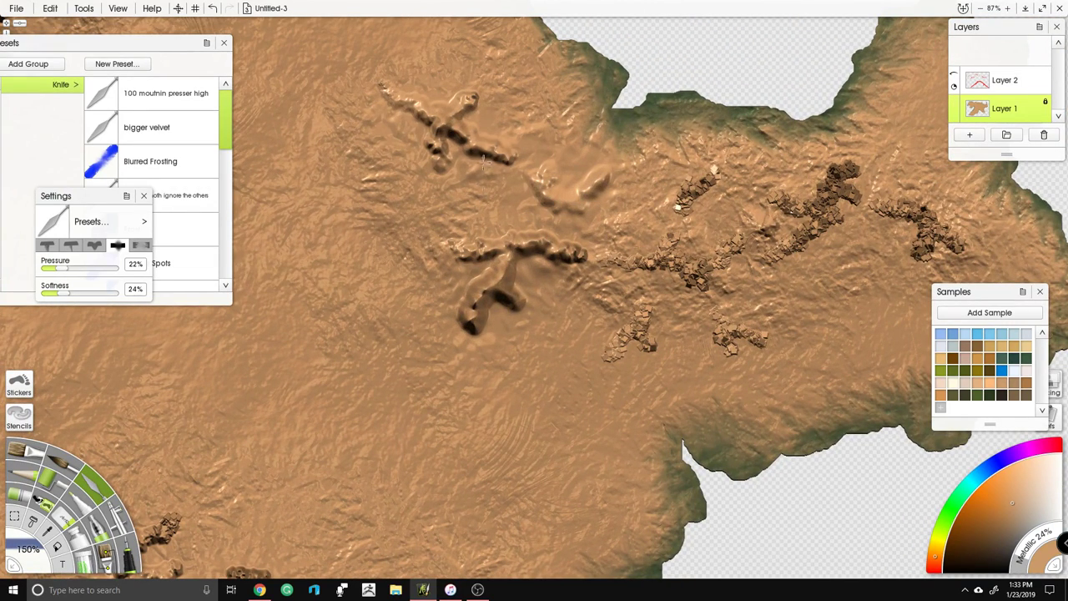
pyautogui.moveTo(553, 202)
pyautogui.mouseDown()
pyautogui.moveTo(627, 368)
pyautogui.moveTo(661, 342)
pyautogui.moveTo(772, 351)
pyautogui.moveTo(797, 300)
pyautogui.moveTo(796, 219)
pyautogui.moveTo(955, 207)
pyautogui.moveTo(926, 199)
pyautogui.moveTo(842, 217)
pyautogui.moveTo(809, 182)
pyautogui.moveTo(703, 165)
pyautogui.moveTo(660, 236)
pyautogui.moveTo(618, 249)
pyautogui.moveTo(620, 336)
pyautogui.moveTo(508, 226)
pyautogui.moveTo(477, 257)
pyautogui.mouseUp()
pyautogui.scroll(-5, 478, 258)
pyautogui.scroll(3, 458, 237)
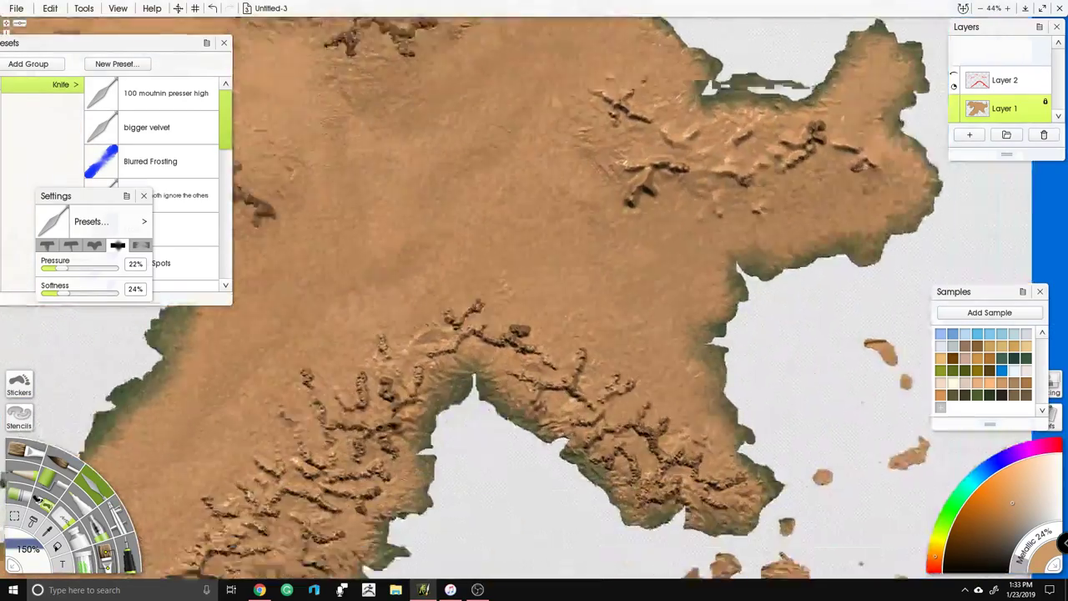
# Step: Go over the southern range again to even out its ridges along the southeastern arm
pyautogui.moveTo(468, 333); pyautogui.dragTo(612, 196)
pyautogui.scroll(2, 528, 301)
pyautogui.moveTo(541, 287)
pyautogui.mouseDown()
pyautogui.moveTo(471, 297)
pyautogui.moveTo(499, 302)
pyautogui.moveTo(457, 291)
pyautogui.moveTo(616, 211)
pyautogui.mouseUp()
pyautogui.moveTo(660, 117)
pyautogui.mouseDown()
pyautogui.moveTo(734, 188)
pyautogui.moveTo(868, 243)
pyautogui.moveTo(902, 393)
pyautogui.moveTo(923, 320)
pyautogui.mouseUp()
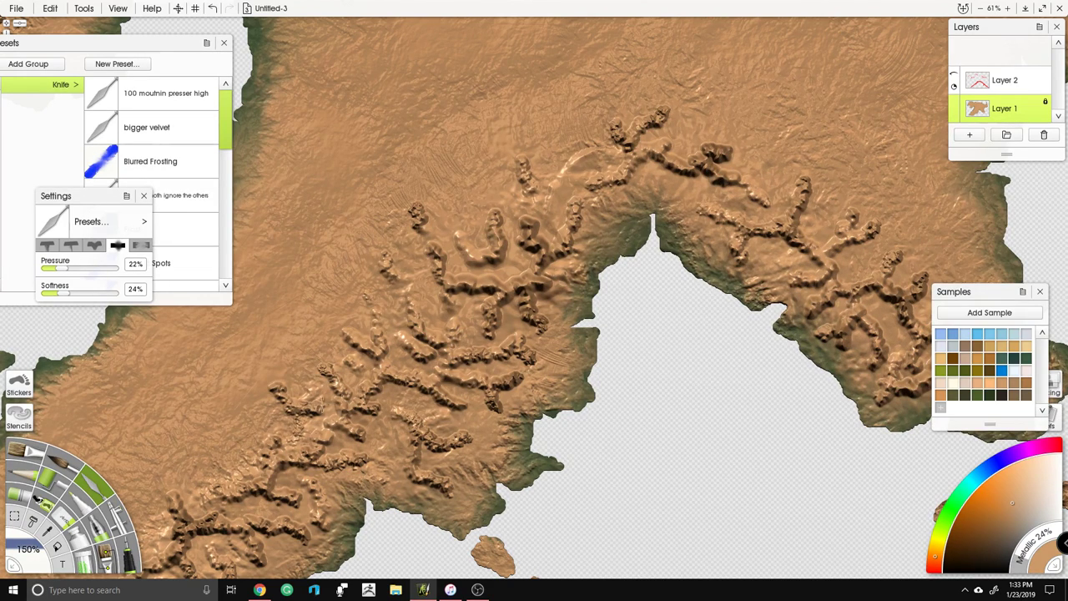
# Step: Smooth the ridges above the western bay, along the northern coast and on the far western peninsula
pyautogui.moveTo(493, 397); pyautogui.dragTo(512, 391)
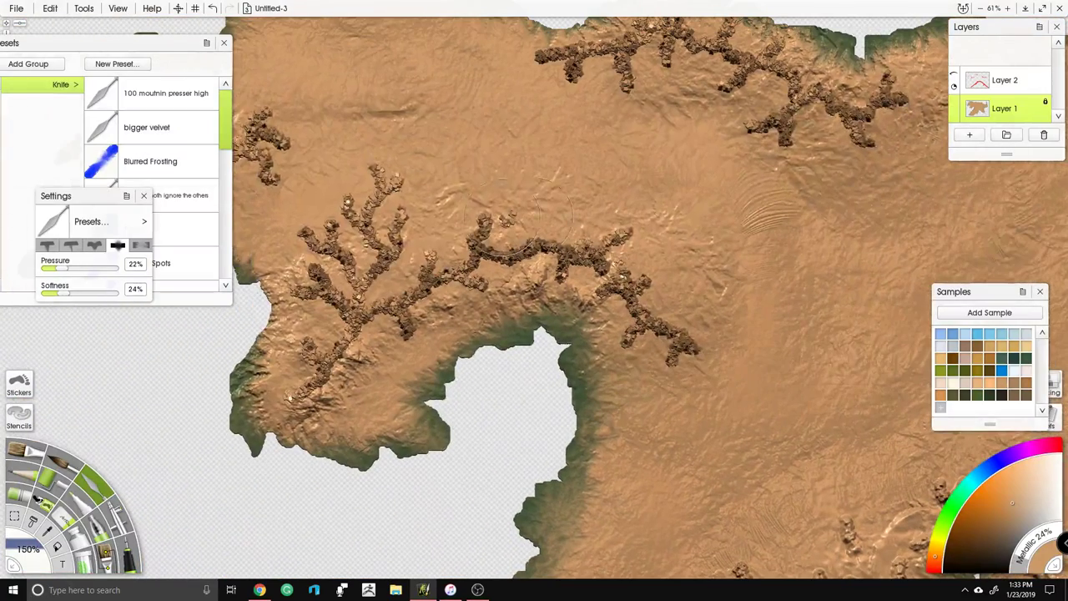
pyautogui.moveTo(518, 247)
pyautogui.mouseDown()
pyautogui.moveTo(351, 334)
pyautogui.moveTo(309, 392)
pyautogui.moveTo(325, 259)
pyautogui.moveTo(530, 267)
pyautogui.moveTo(692, 342)
pyautogui.moveTo(610, 296)
pyautogui.mouseUp()
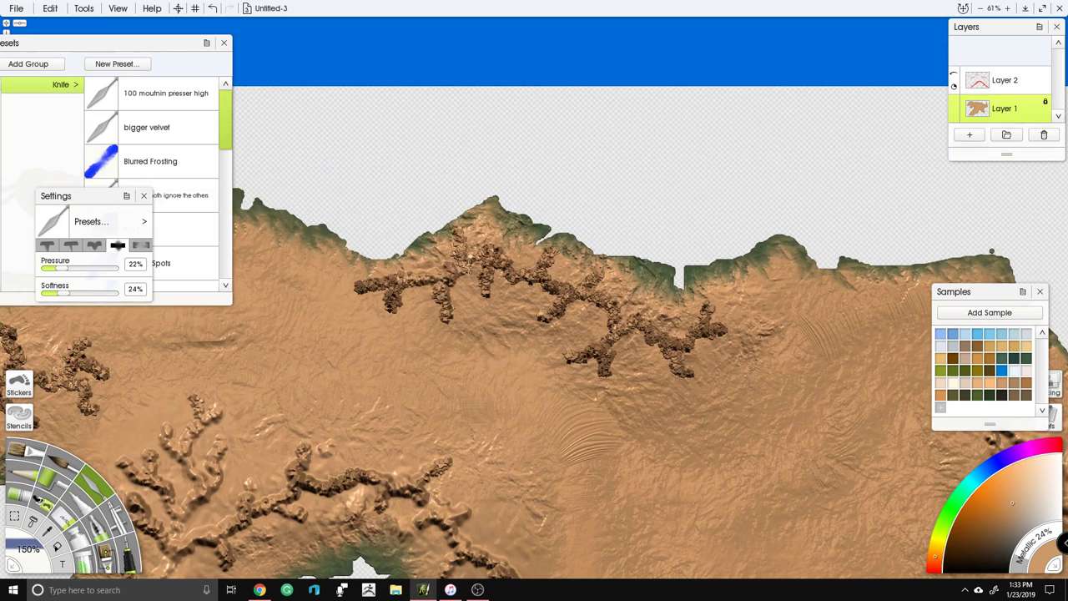
pyautogui.moveTo(359, 288)
pyautogui.mouseDown()
pyautogui.moveTo(517, 250)
pyautogui.moveTo(668, 350)
pyautogui.moveTo(542, 267)
pyautogui.moveTo(326, 301)
pyautogui.mouseUp()
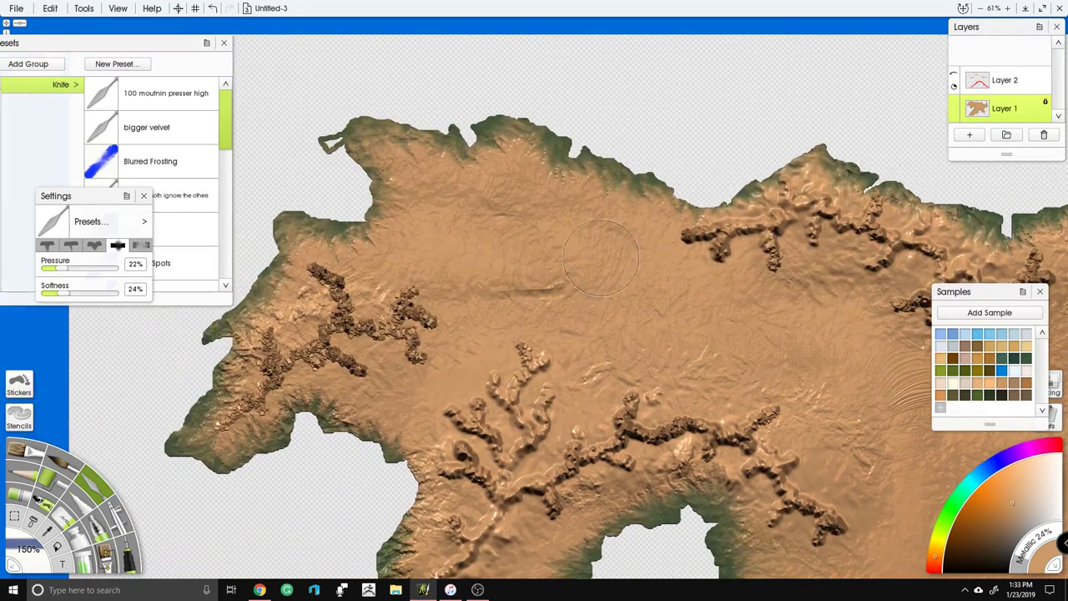
pyautogui.moveTo(430, 322)
pyautogui.mouseDown()
pyautogui.moveTo(339, 292)
pyautogui.moveTo(250, 393)
pyautogui.moveTo(339, 288)
pyautogui.moveTo(404, 313)
pyautogui.mouseUp()
pyautogui.moveTo(716, 375); pyautogui.dragTo(578, 257)
pyautogui.scroll(-3, 382, 117)
pyautogui.moveTo(399, 111); pyautogui.dragTo(330, 11)
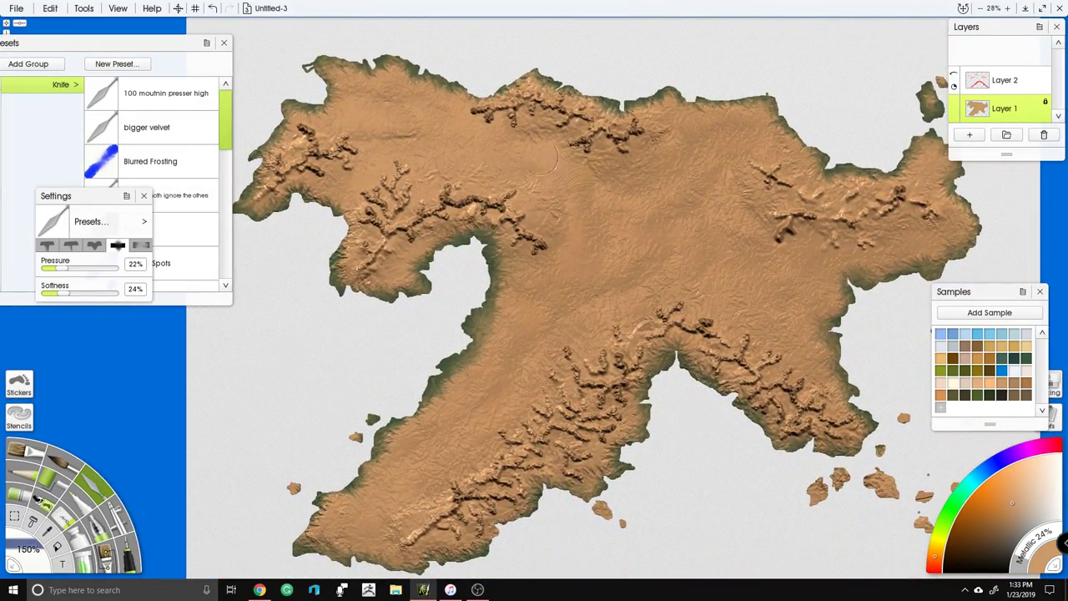
# Step: Delete Layer 2 with the red mountain guide lines and add a new empty layer above the land
pyautogui.scroll(4, 467, 179)
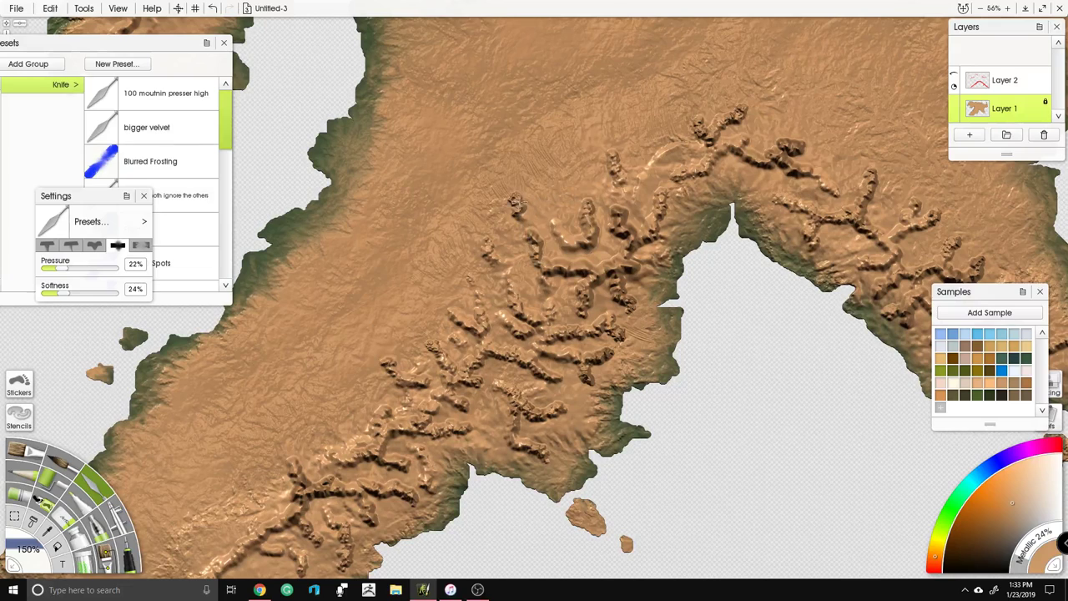
pyautogui.scroll(-5, 795, 146)
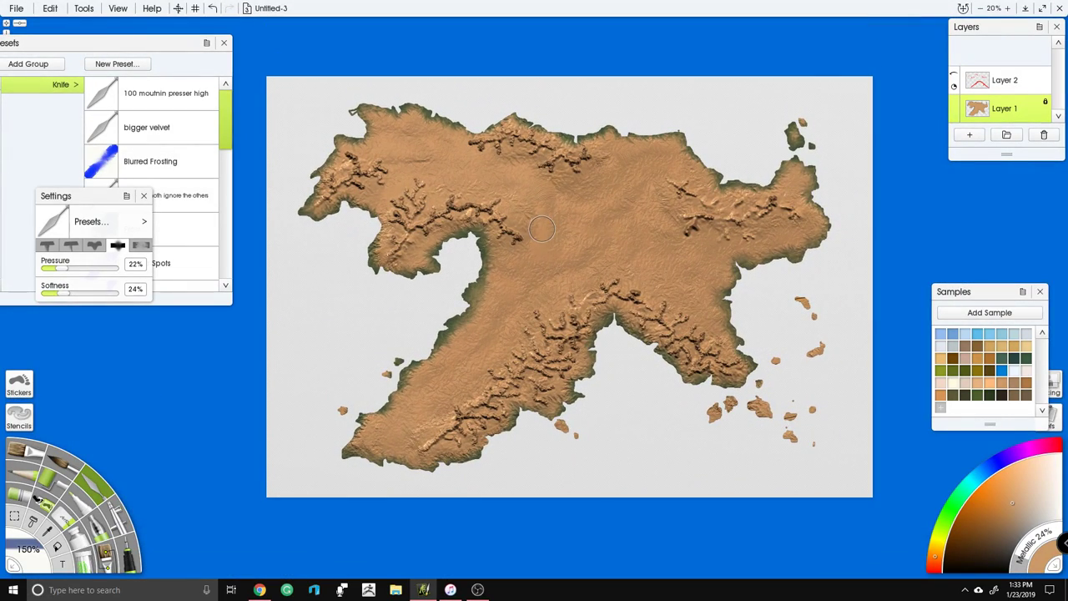
pyautogui.click(993, 83)
pyautogui.click(1049, 138)
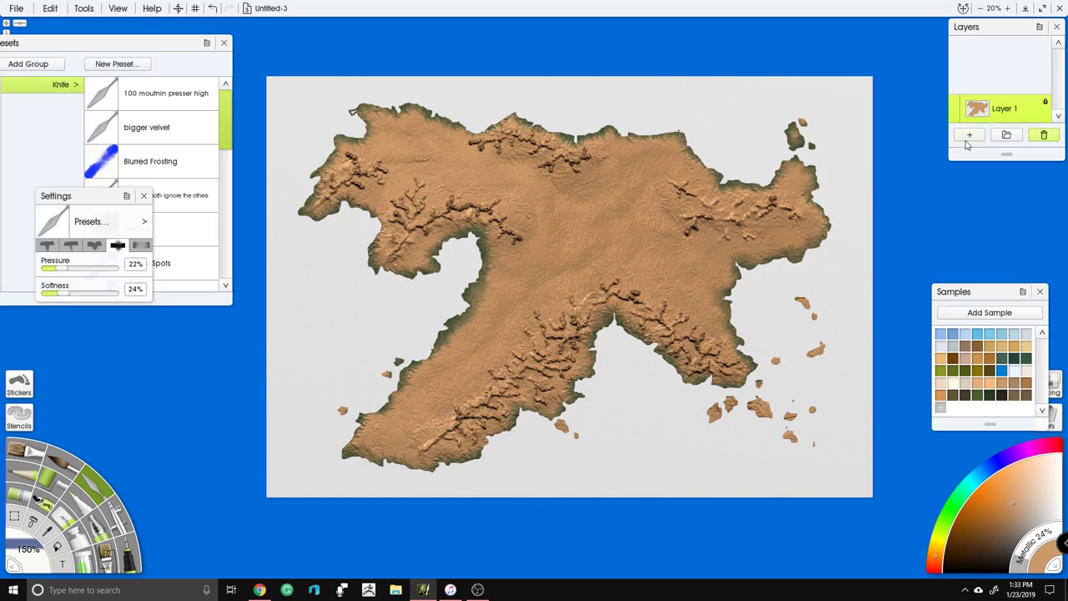
pyautogui.click(971, 135)
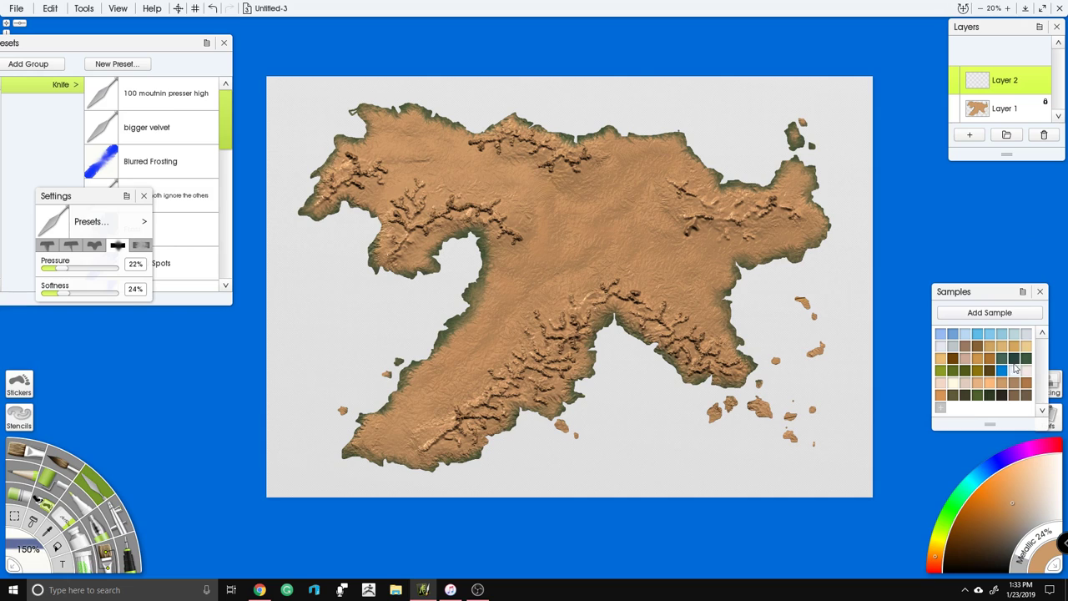
# Step: Pick the bright blue colour sample and the Ink Pen, and set the pen size to 44%
pyautogui.click(1002, 373)
pyautogui.scroll(3, 666, 234)
pyautogui.moveTo(307, 316); pyautogui.dragTo(417, 269)
pyautogui.click(117, 534)
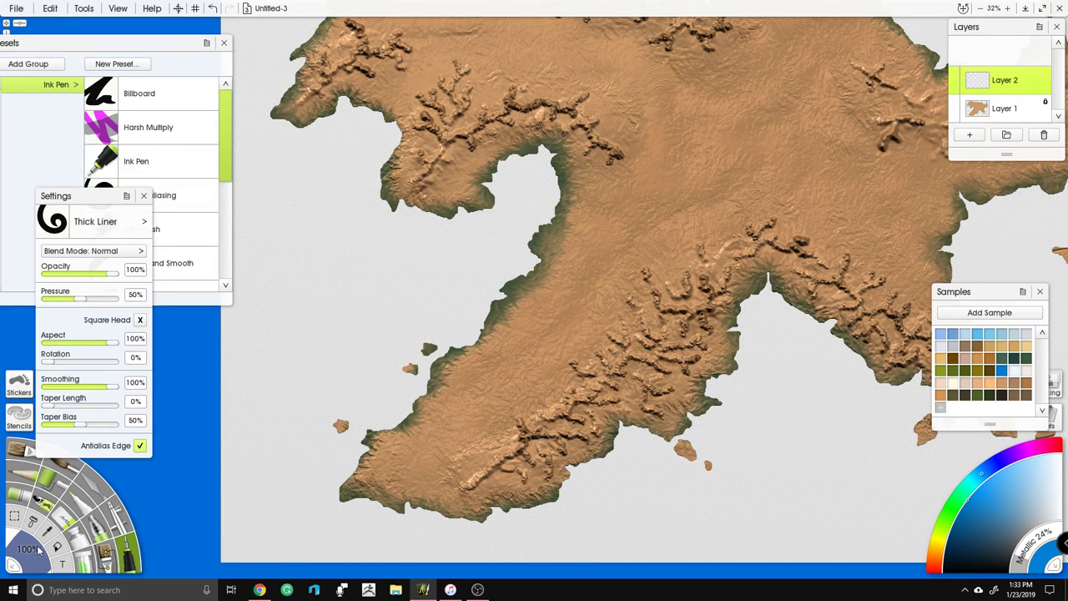
pyautogui.moveTo(40, 546); pyautogui.dragTo(3, 482)
pyautogui.moveTo(46, 551); pyautogui.dragTo(37, 499)
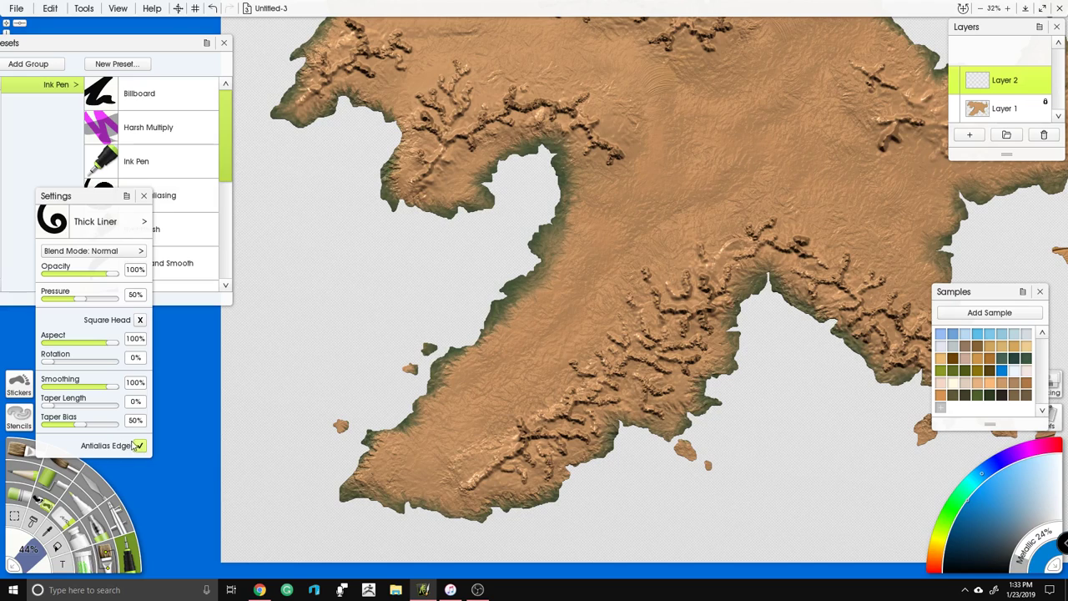
# Step: Switch the pen to the No Antialiasing preset, turn Antialias Edge on and set the size to 58%
pyautogui.click(60, 151)
pyautogui.scroll(-7, 153, 111)
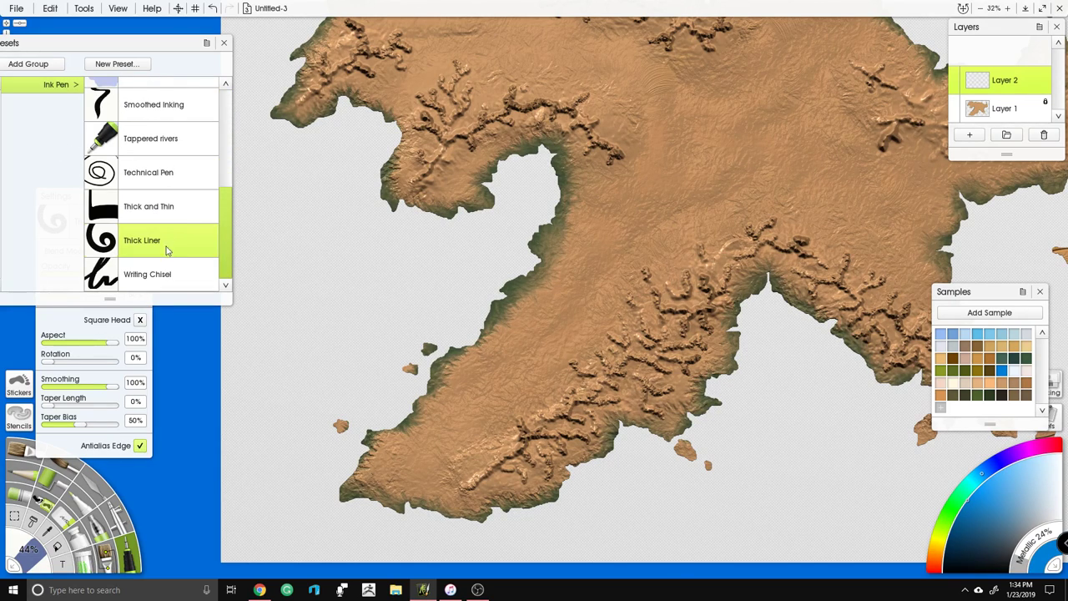
pyautogui.scroll(5, 166, 251)
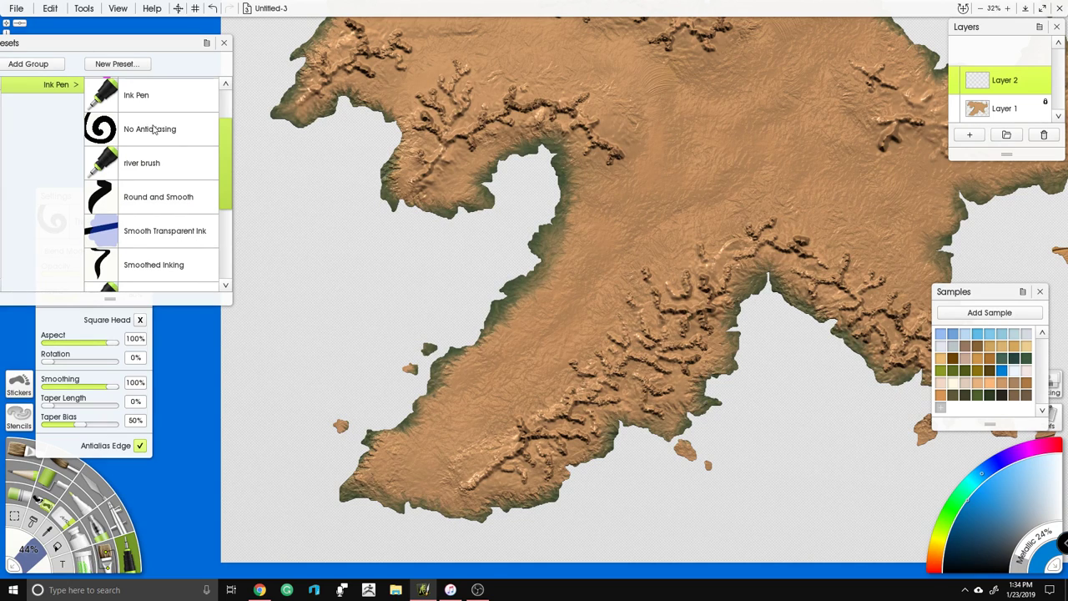
pyautogui.click(153, 130)
pyautogui.click(139, 446)
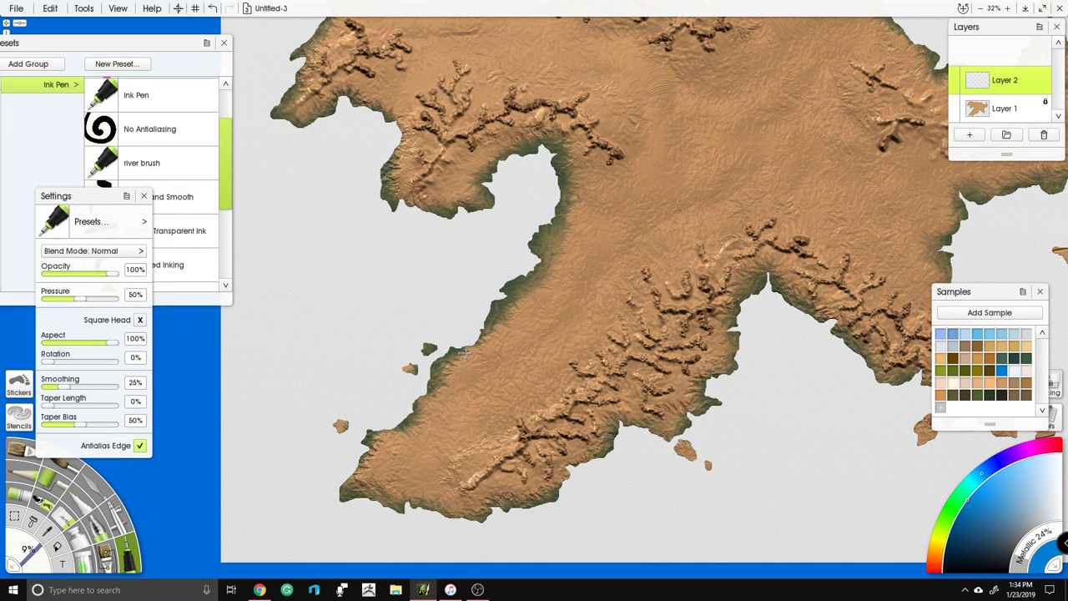
pyautogui.scroll(2, 424, 274)
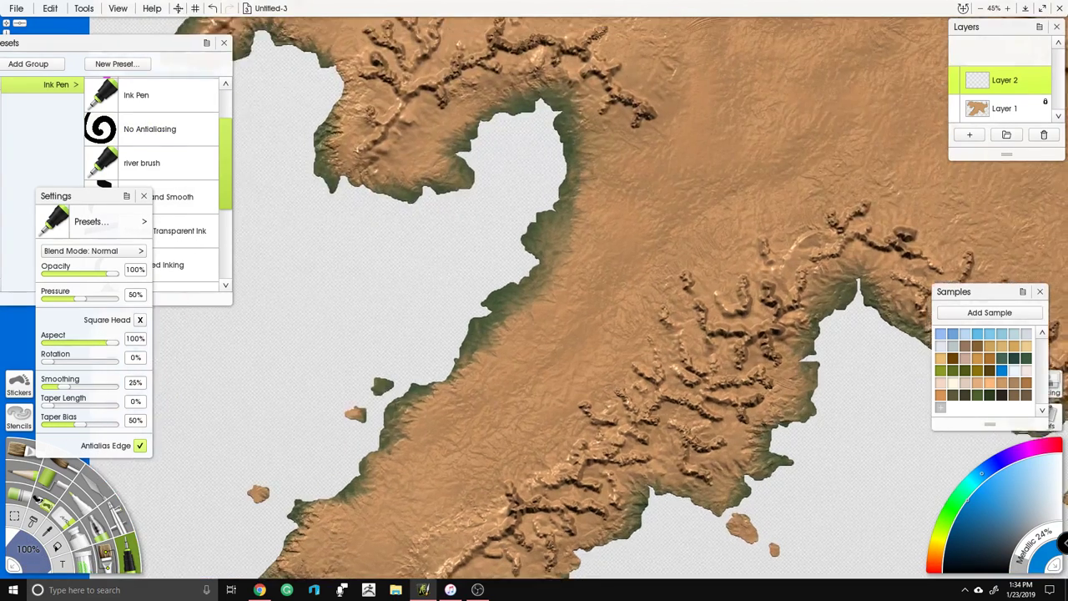
pyautogui.moveTo(35, 566); pyautogui.dragTo(10, 534)
# Step: Draw a blue arrow pointing south beside the southeastern islands and a dark brown arrow pointing north over the northeastern peninsula
pyautogui.scroll(-3, 271, 343)
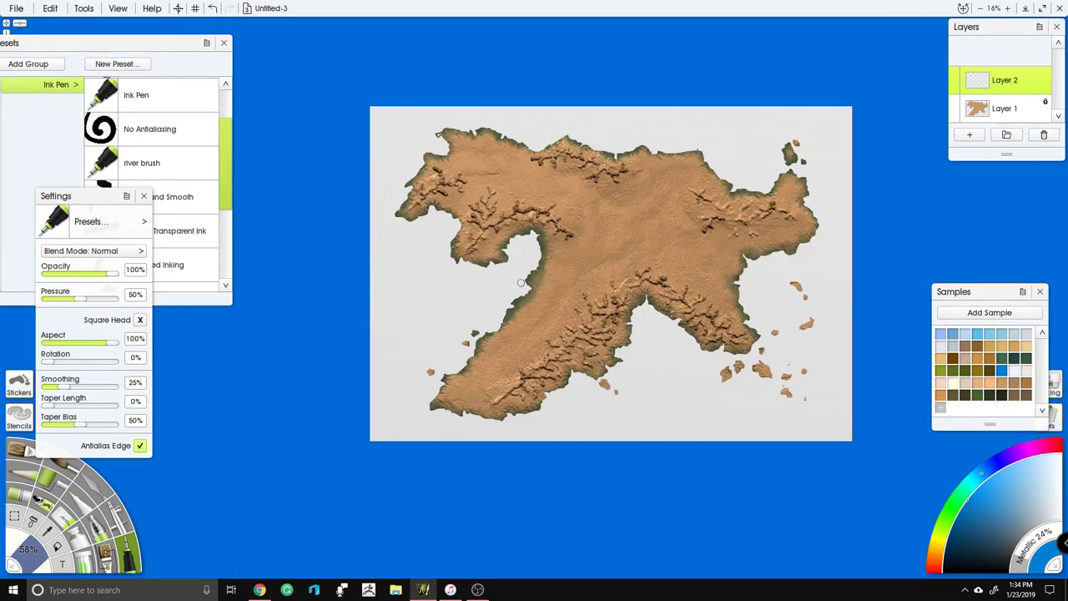
pyautogui.moveTo(520, 283); pyautogui.dragTo(464, 286)
pyautogui.scroll(2, 574, 246)
pyautogui.scroll(-1, 551, 255)
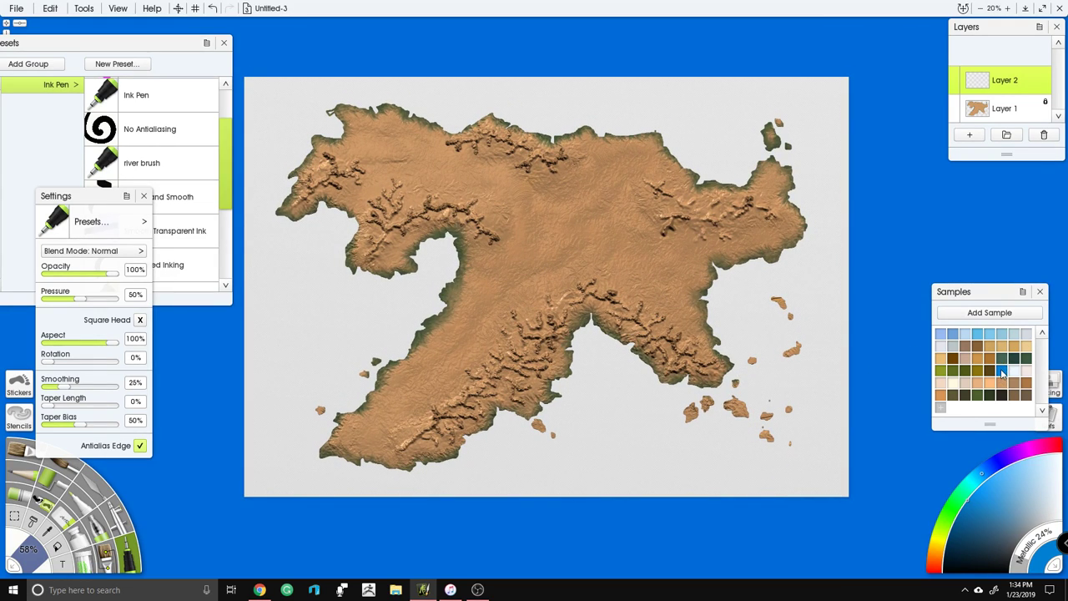
pyautogui.moveTo(759, 325)
pyautogui.mouseDown()
pyautogui.moveTo(746, 463)
pyautogui.moveTo(736, 461)
pyautogui.moveTo(767, 459)
pyautogui.mouseUp()
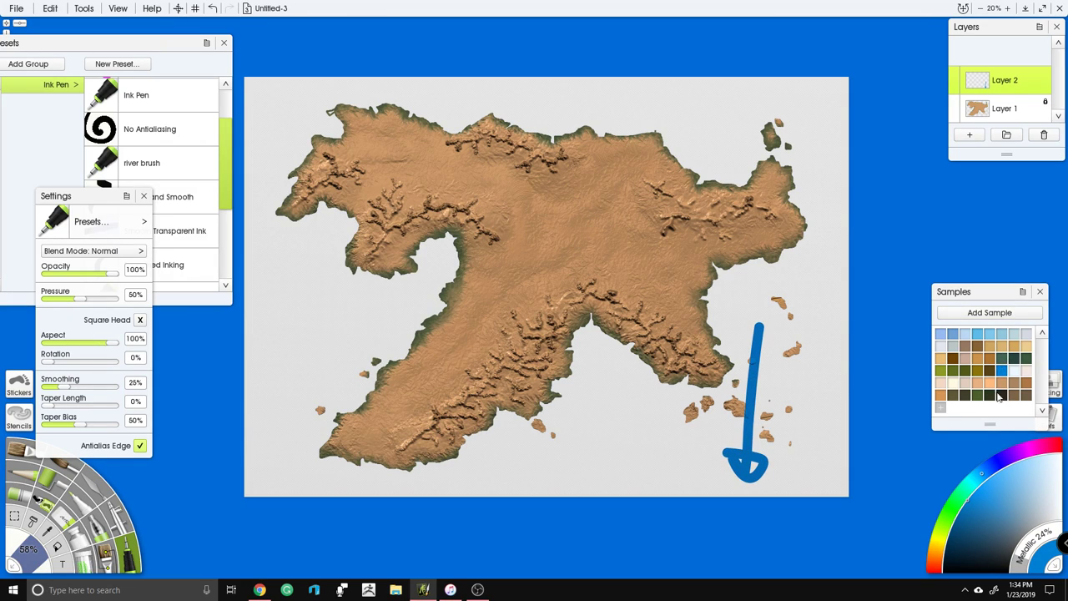
pyautogui.click(954, 361)
pyautogui.moveTo(769, 205)
pyautogui.mouseDown()
pyautogui.moveTo(751, 105)
pyautogui.moveTo(728, 126)
pyautogui.moveTo(793, 123)
pyautogui.mouseUp()
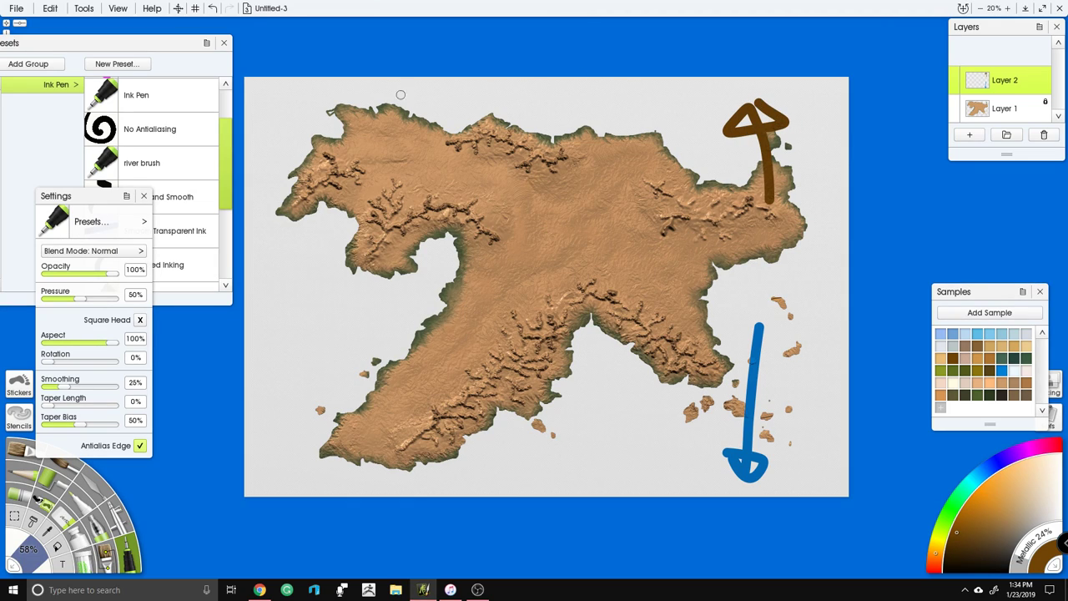
# Step: Circle the northwestern headland in brown and write the letter D beside it
pyautogui.moveTo(324, 92)
pyautogui.mouseDown()
pyautogui.moveTo(400, 159)
pyautogui.moveTo(409, 87)
pyautogui.moveTo(328, 87)
pyautogui.mouseUp()
pyautogui.moveTo(457, 87)
pyautogui.mouseDown()
pyautogui.moveTo(494, 103)
pyautogui.moveTo(464, 90)
pyautogui.mouseUp()
pyautogui.scroll(-2, 521, 191)
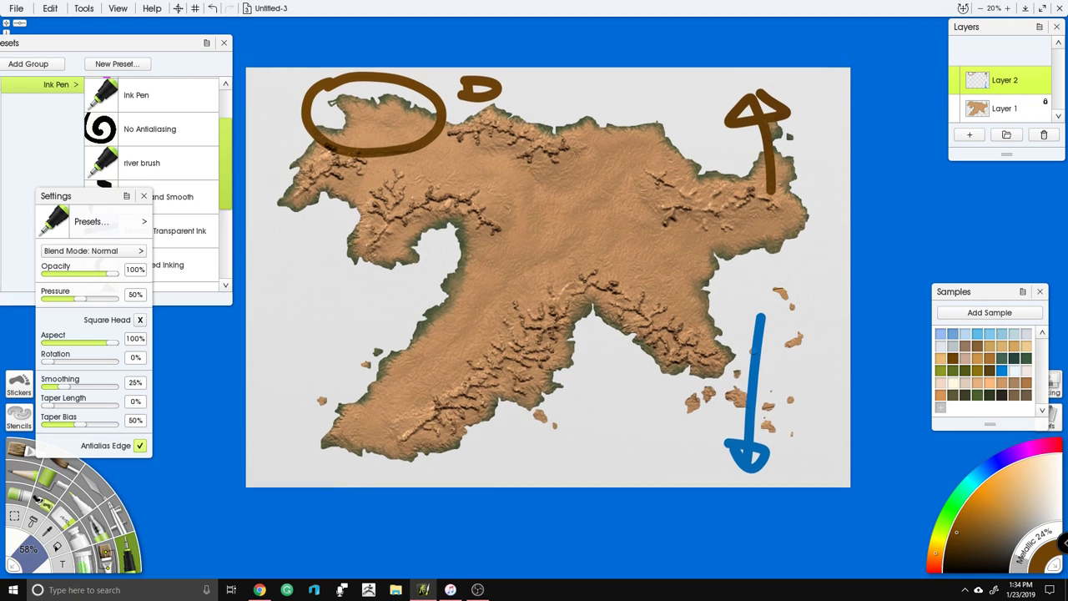
# Step: Circle the central plains in brown with a T inside, and circle the southwestern peninsula with a curved mark inside
pyautogui.moveTo(687, 171)
pyautogui.mouseDown()
pyautogui.moveTo(589, 155)
pyautogui.moveTo(511, 173)
pyautogui.moveTo(482, 243)
pyautogui.moveTo(599, 306)
pyautogui.moveTo(702, 268)
pyautogui.moveTo(703, 196)
pyautogui.moveTo(672, 166)
pyautogui.mouseUp()
pyautogui.moveTo(536, 216)
pyautogui.mouseDown()
pyautogui.moveTo(610, 201)
pyautogui.moveTo(585, 248)
pyautogui.mouseUp()
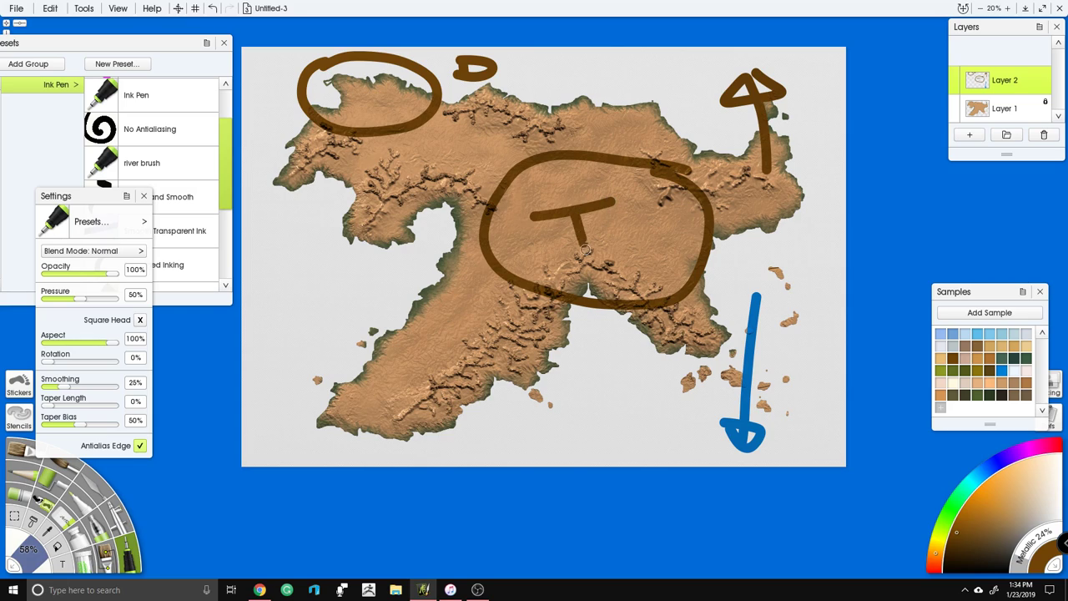
pyautogui.moveTo(518, 341)
pyautogui.mouseDown()
pyautogui.moveTo(470, 312)
pyautogui.moveTo(301, 415)
pyautogui.moveTo(401, 466)
pyautogui.moveTo(551, 388)
pyautogui.moveTo(528, 326)
pyautogui.mouseUp()
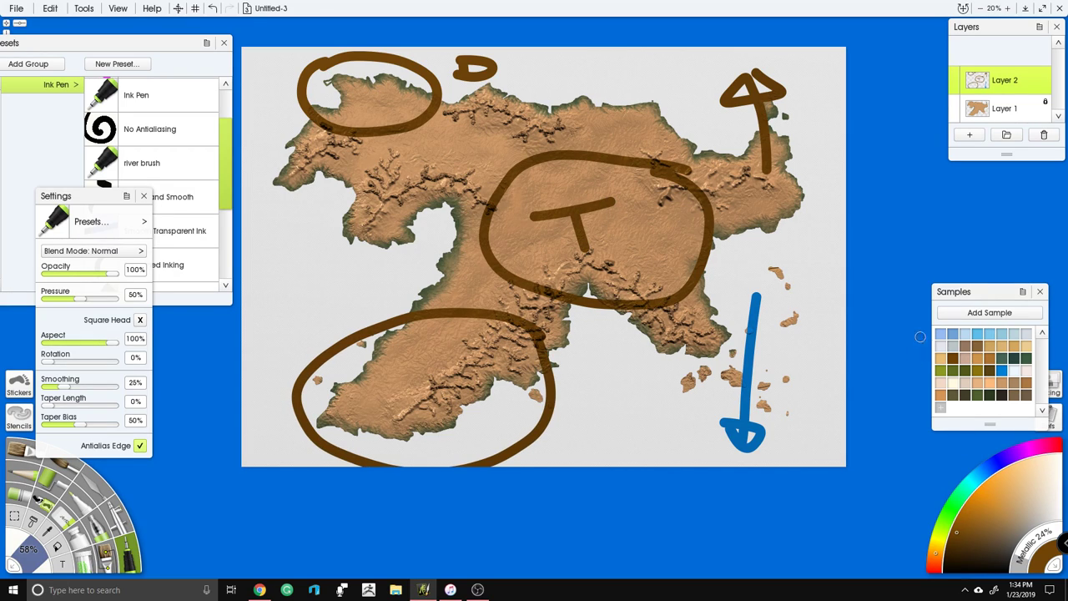
pyautogui.moveTo(464, 371)
pyautogui.mouseDown()
pyautogui.moveTo(431, 346)
pyautogui.moveTo(375, 393)
pyautogui.mouseUp()
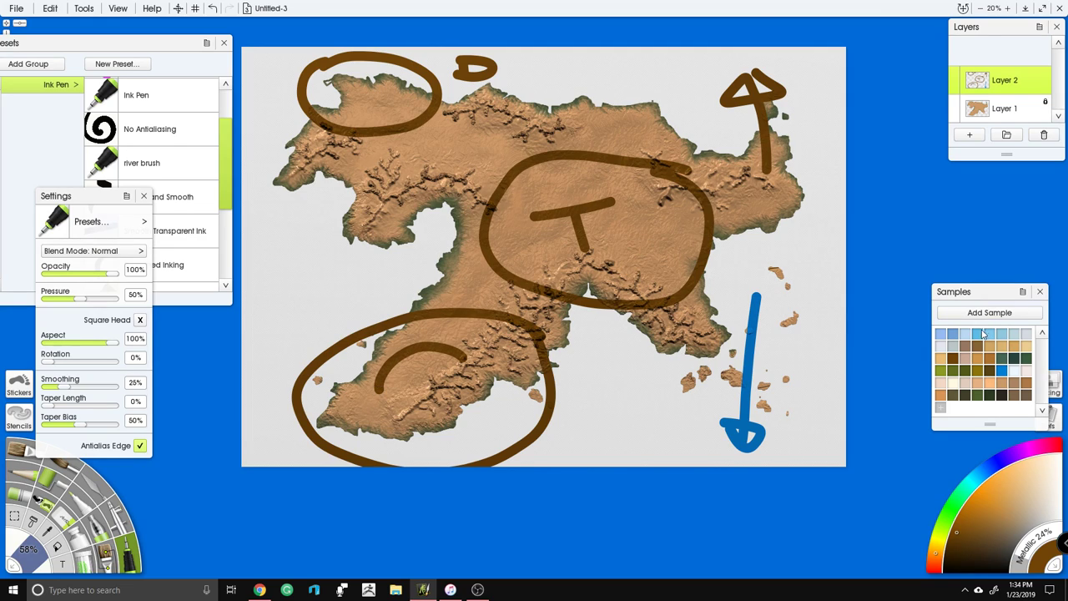
# Step: Undo the brown curved mark in the southwestern circle and write a light-blue letter C there instead
pyautogui.click(983, 333)
pyautogui.hotkey('ctrl', 'z')
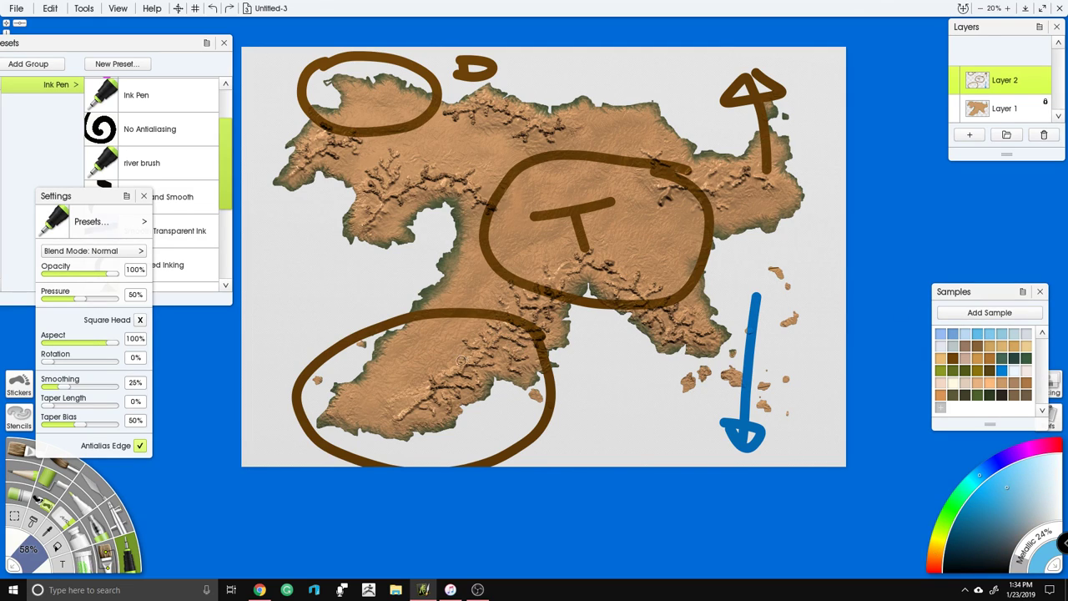
pyautogui.moveTo(396, 397)
pyautogui.mouseDown()
pyautogui.moveTo(420, 436)
pyautogui.moveTo(474, 424)
pyautogui.mouseUp()
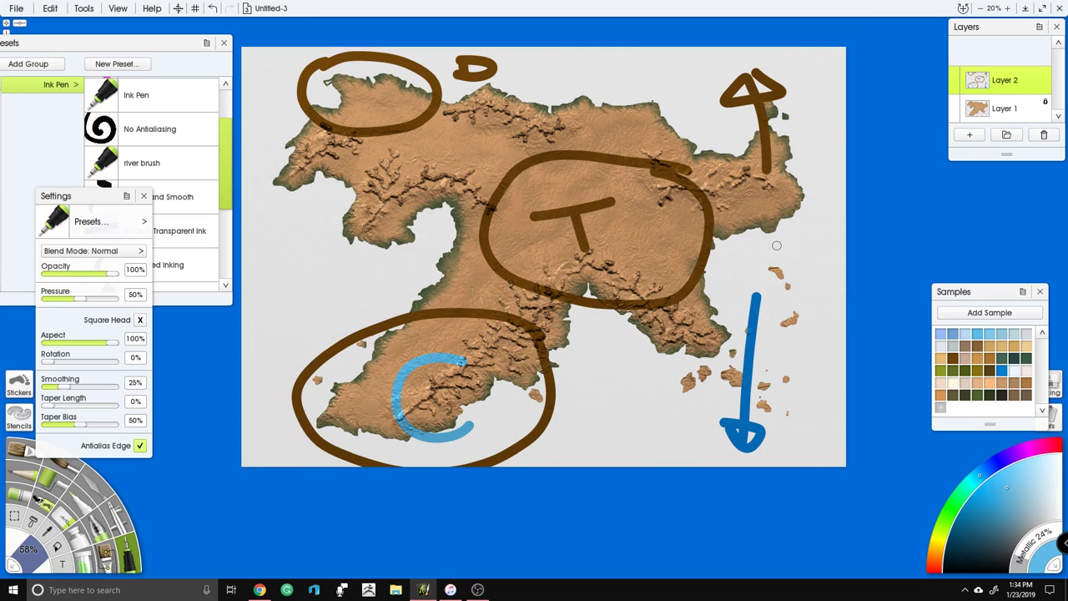
pyautogui.moveTo(1019, 111)
pyautogui.click(477, 590)
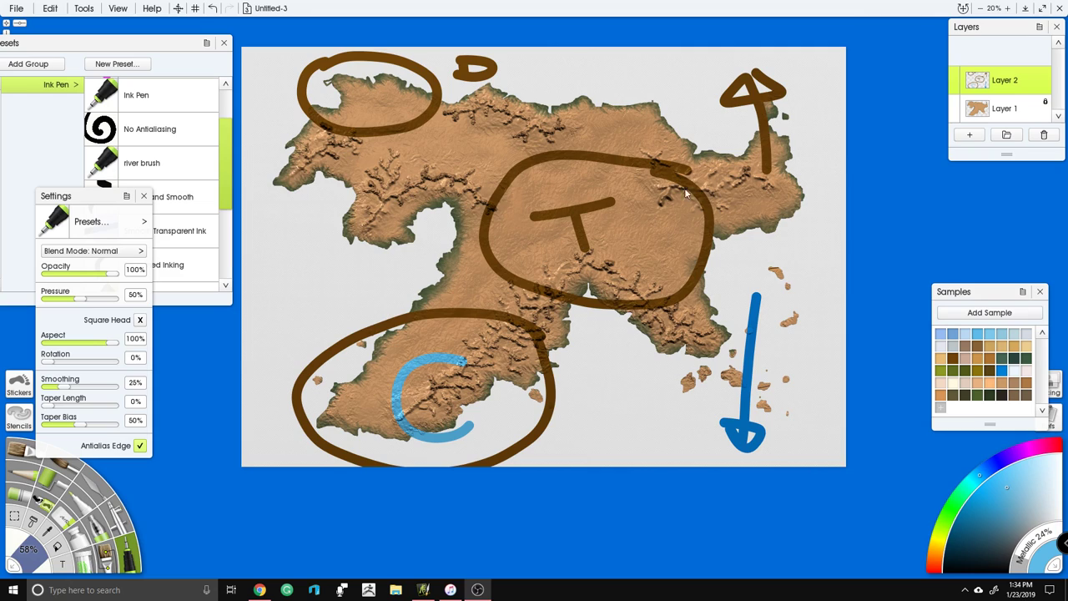
# Step: Add a new layer above the climate markings and set Layer 2's opacity to 25%
pyautogui.moveTo(553, 163); pyautogui.dragTo(559, 204)
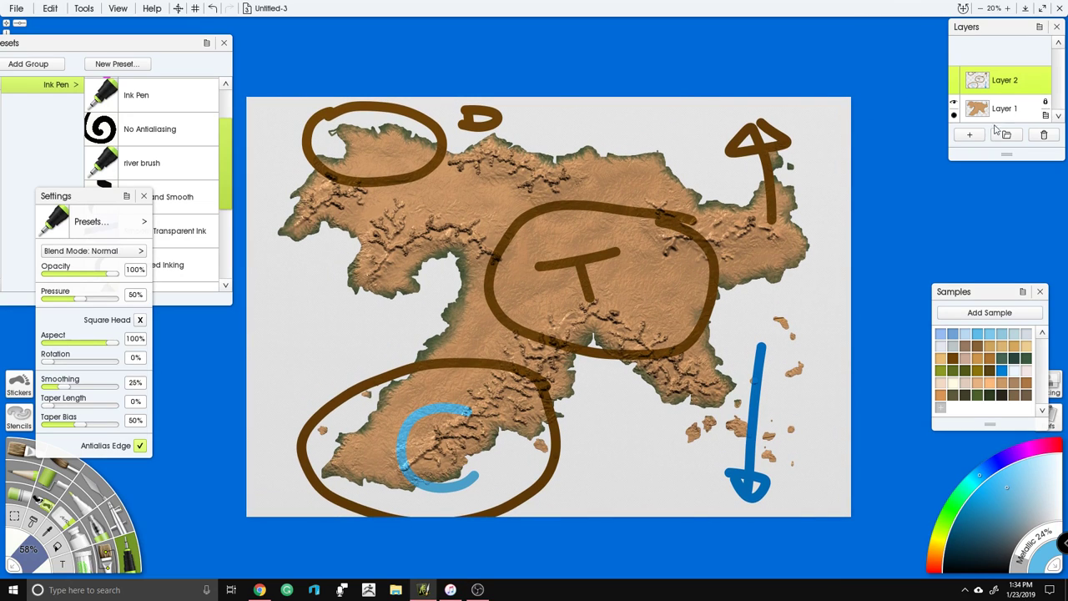
pyautogui.click(970, 135)
pyautogui.click(1004, 87)
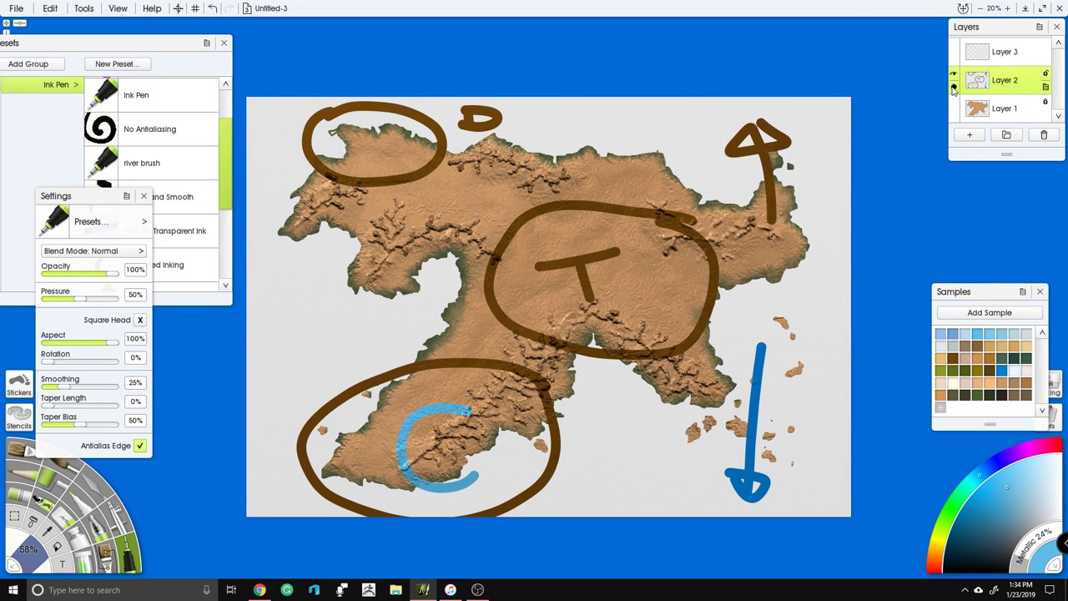
pyautogui.click(954, 89)
pyautogui.write('25')
pyautogui.press('Return')
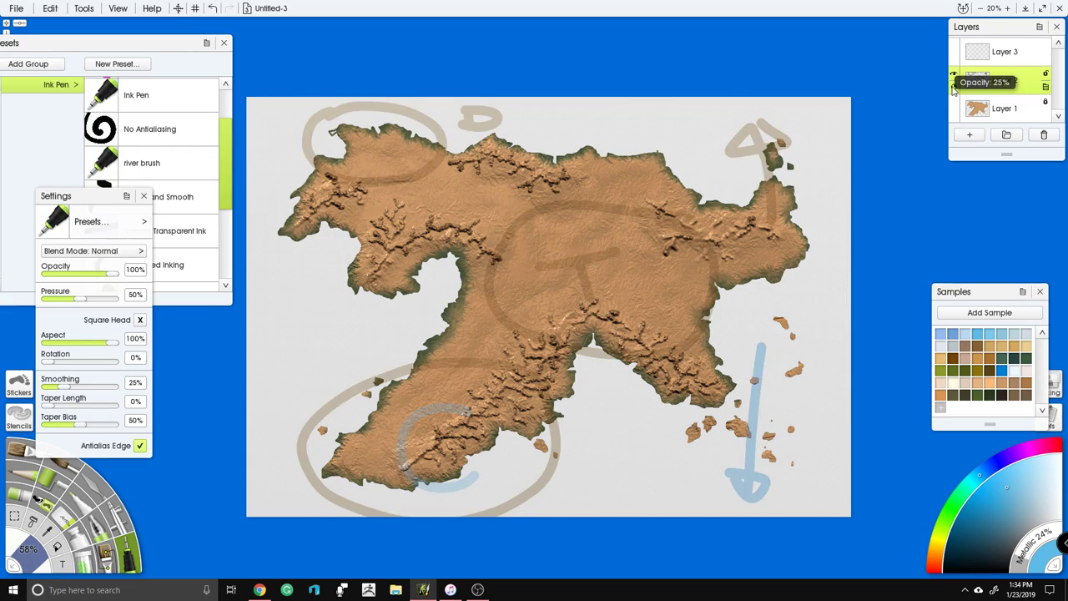
# Step: Set the pen size to 31% and choose a darker blue for drawing rivers
pyautogui.scroll(5, 653, 259)
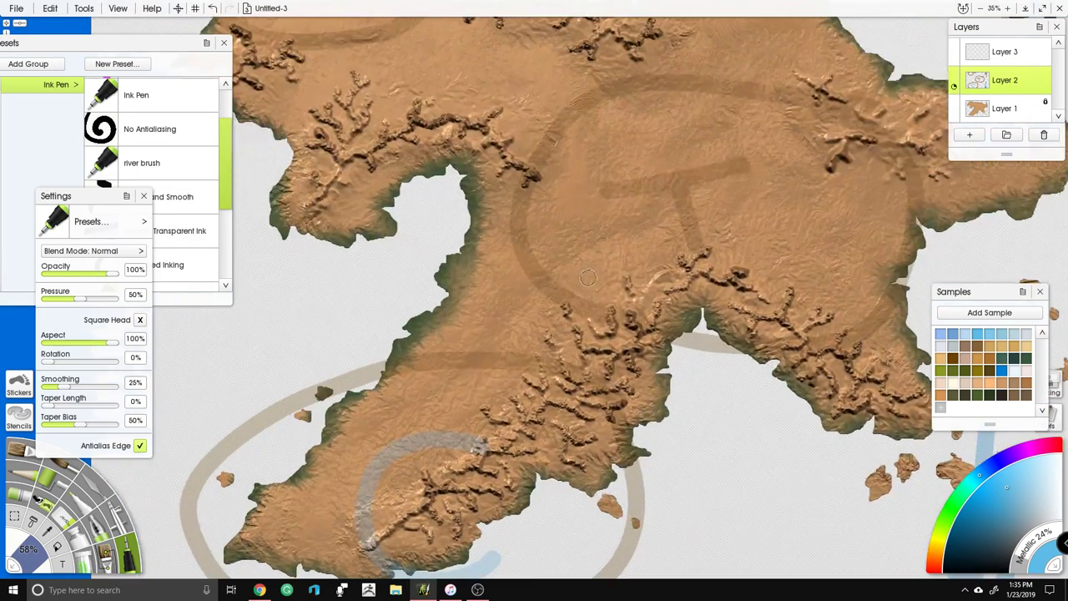
pyautogui.moveTo(690, 216); pyautogui.dragTo(650, 264)
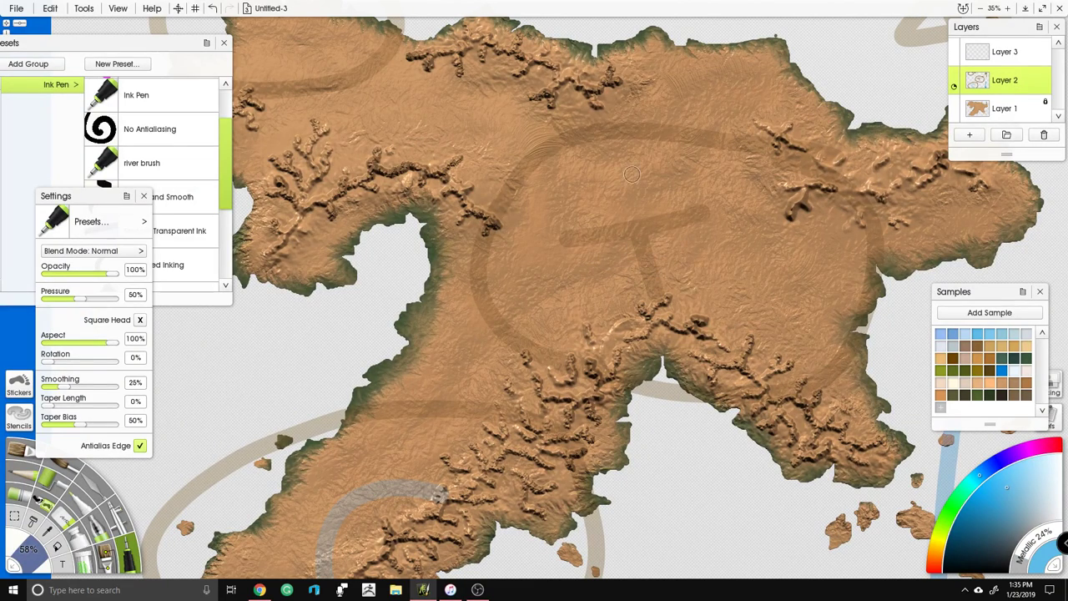
pyautogui.moveTo(42, 563); pyautogui.dragTo(24, 554)
pyautogui.moveTo(399, 397); pyautogui.dragTo(450, 365)
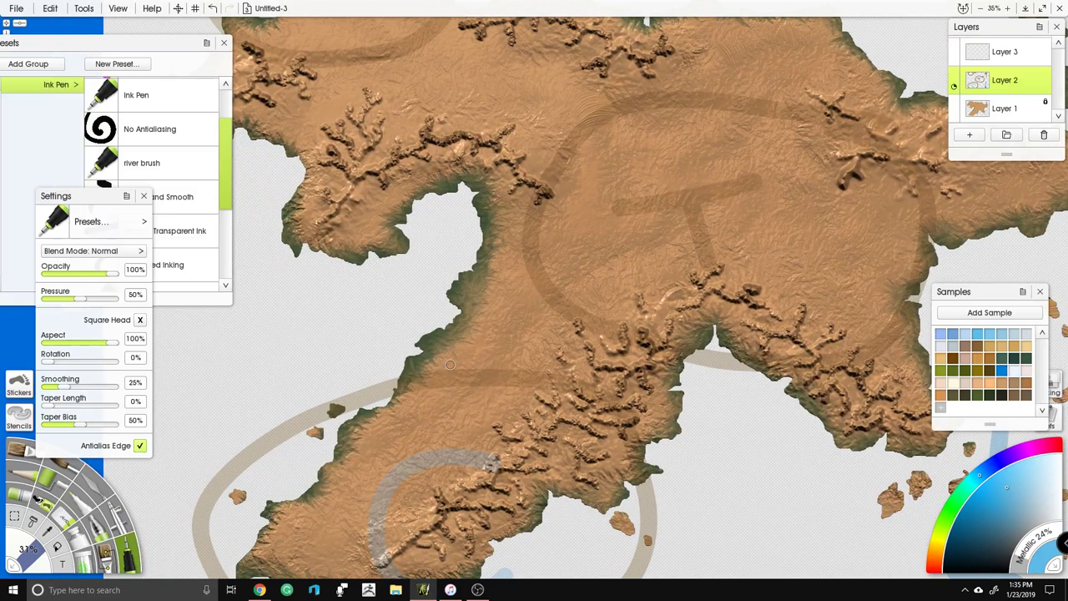
pyautogui.click(957, 517)
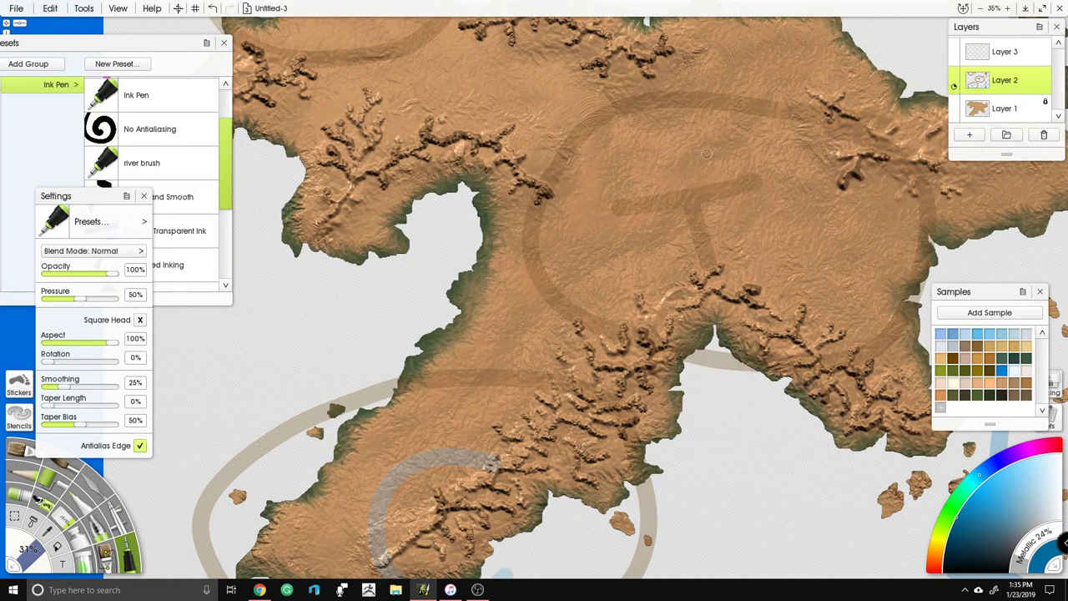
# Step: On Layer 3, draw a main river from the central plains southwest to the west coast, with two branches reaching that coast
pyautogui.scroll(5, 707, 153)
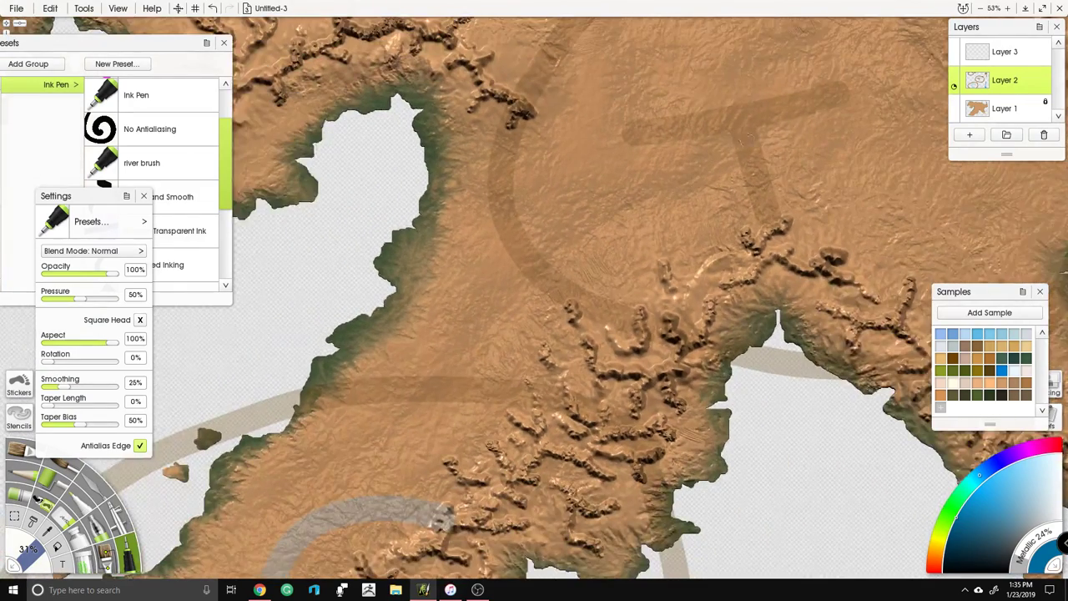
pyautogui.moveTo(694, 183)
pyautogui.mouseDown()
pyautogui.moveTo(707, 138)
pyautogui.moveTo(725, 130)
pyautogui.moveTo(606, 196)
pyautogui.mouseUp()
pyautogui.hotkey('ctrl', 'z')
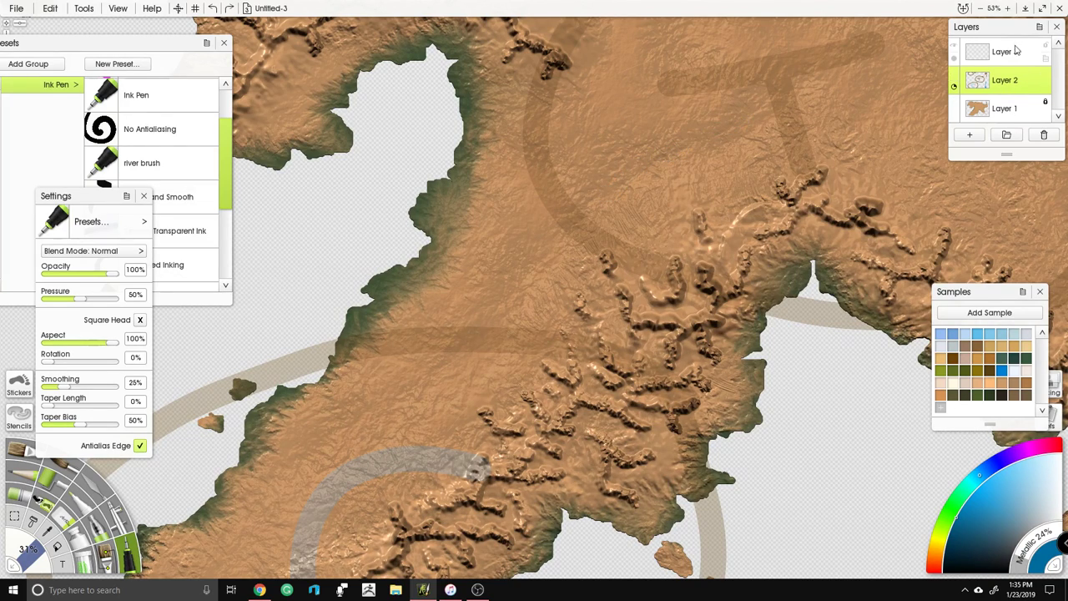
pyautogui.click(1008, 59)
pyautogui.moveTo(746, 117)
pyautogui.mouseDown()
pyautogui.moveTo(644, 167)
pyautogui.moveTo(546, 283)
pyautogui.moveTo(485, 387)
pyautogui.moveTo(441, 404)
pyautogui.moveTo(433, 429)
pyautogui.moveTo(555, 242)
pyautogui.moveTo(484, 224)
pyautogui.moveTo(444, 173)
pyautogui.mouseUp()
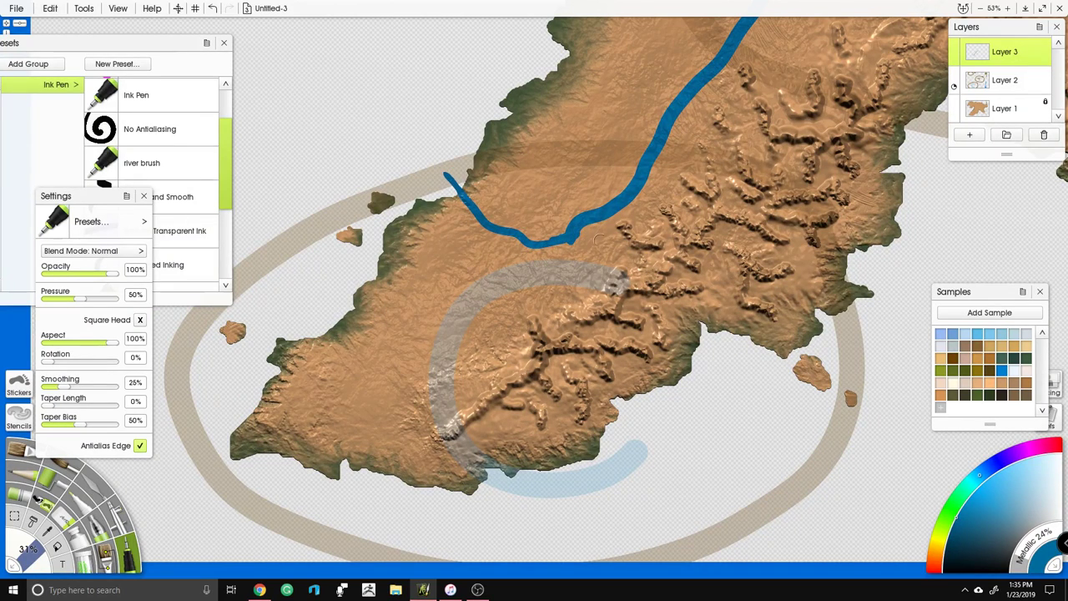
pyautogui.moveTo(521, 275); pyautogui.dragTo(407, 438)
pyautogui.moveTo(594, 233)
pyautogui.mouseDown()
pyautogui.moveTo(522, 250)
pyautogui.moveTo(430, 209)
pyautogui.mouseUp()
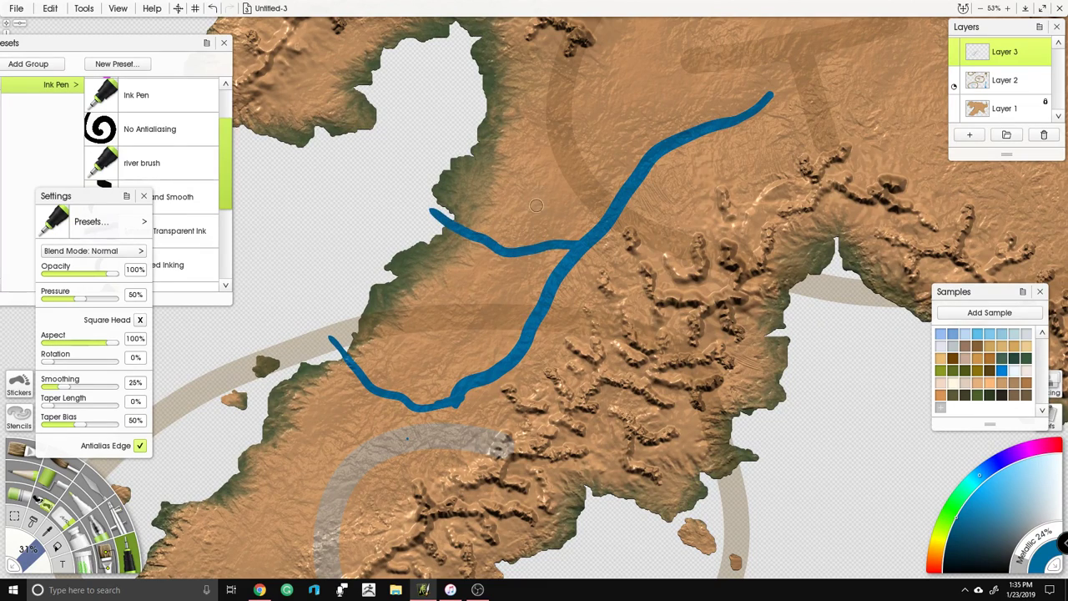
pyautogui.scroll(-5, 536, 205)
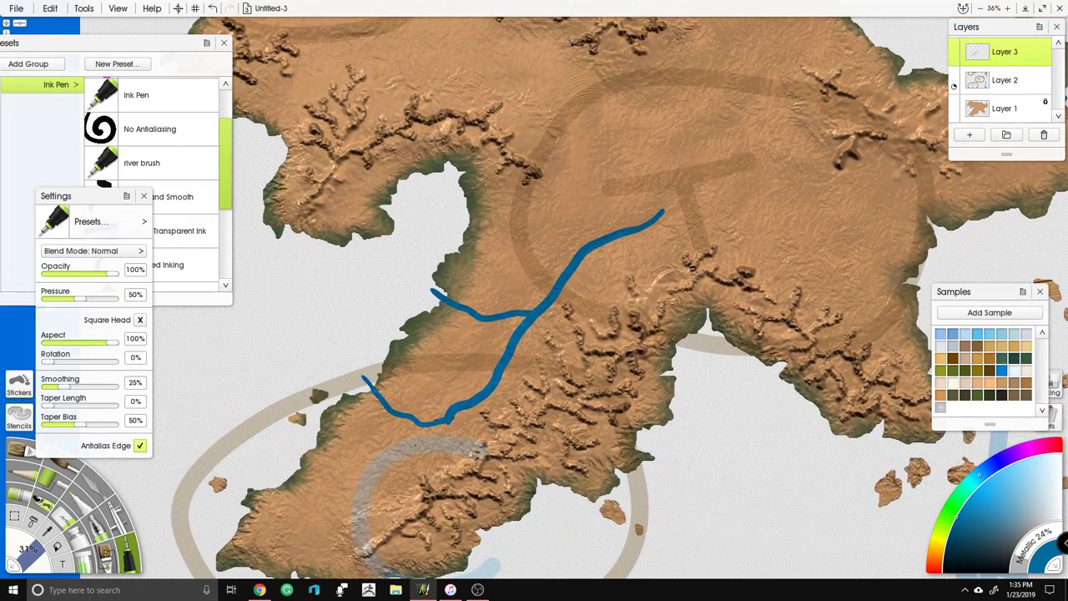
pyautogui.moveTo(459, 228)
pyautogui.mouseDown()
pyautogui.moveTo(513, 222)
pyautogui.moveTo(552, 248)
pyautogui.mouseUp()
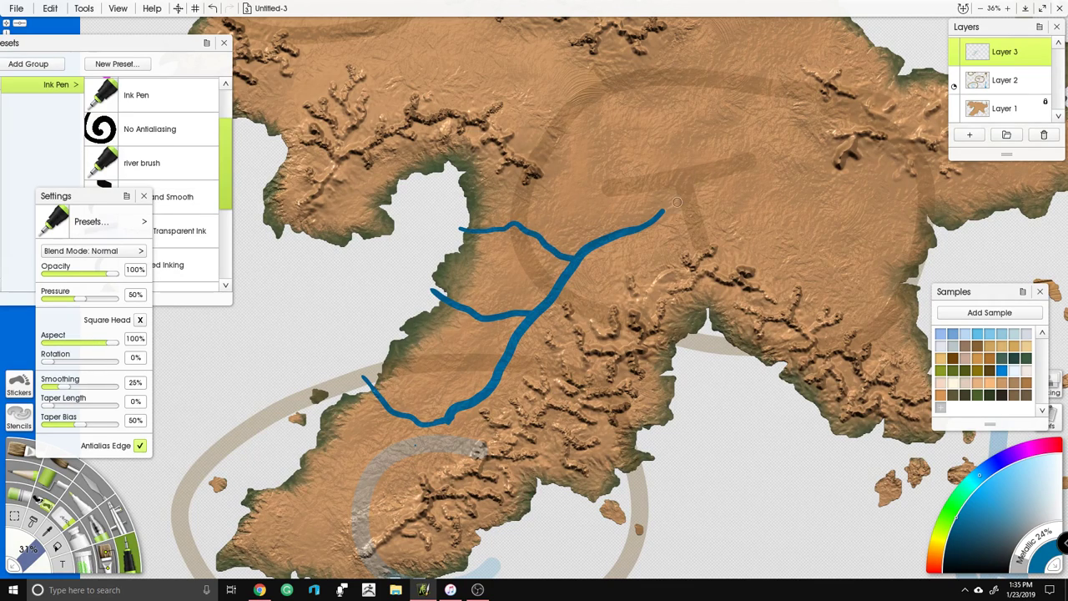
# Step: Extend the main river east across the central plains and add tributaries running down to the southern mountains
pyautogui.moveTo(668, 206)
pyautogui.mouseDown()
pyautogui.moveTo(693, 193)
pyautogui.moveTo(717, 202)
pyautogui.moveTo(737, 222)
pyautogui.moveTo(730, 266)
pyautogui.mouseUp()
pyautogui.moveTo(735, 224); pyautogui.dragTo(775, 272)
pyautogui.moveTo(627, 235); pyautogui.dragTo(649, 277)
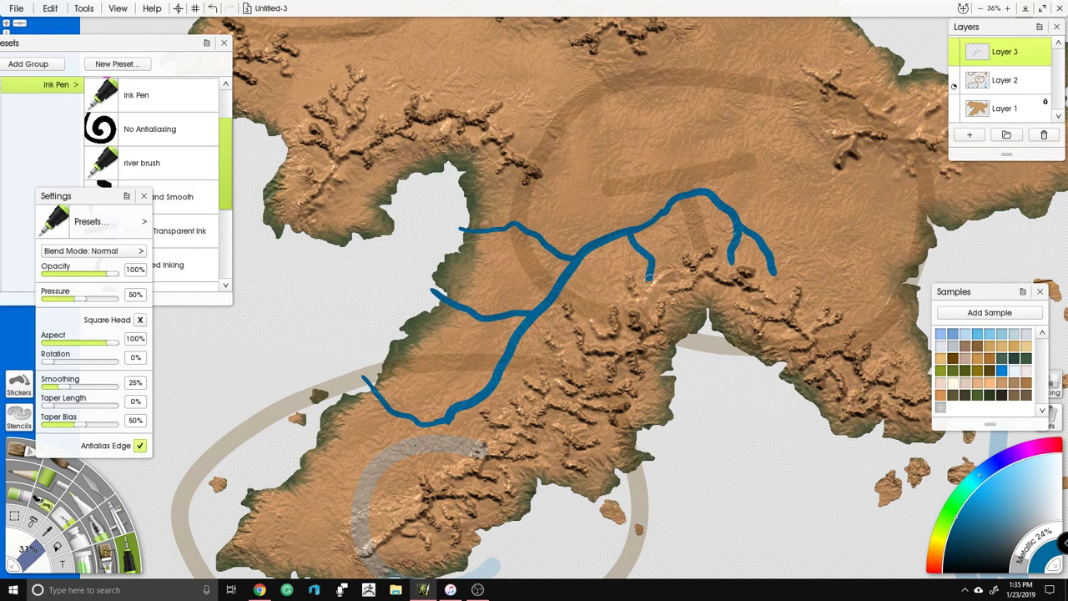
# Step: Draw two small branching rivers between the northwestern mountain ranges and on the peninsula west of the bay
pyautogui.moveTo(594, 48)
pyautogui.mouseDown()
pyautogui.moveTo(681, 258)
pyautogui.moveTo(723, 183)
pyautogui.mouseUp()
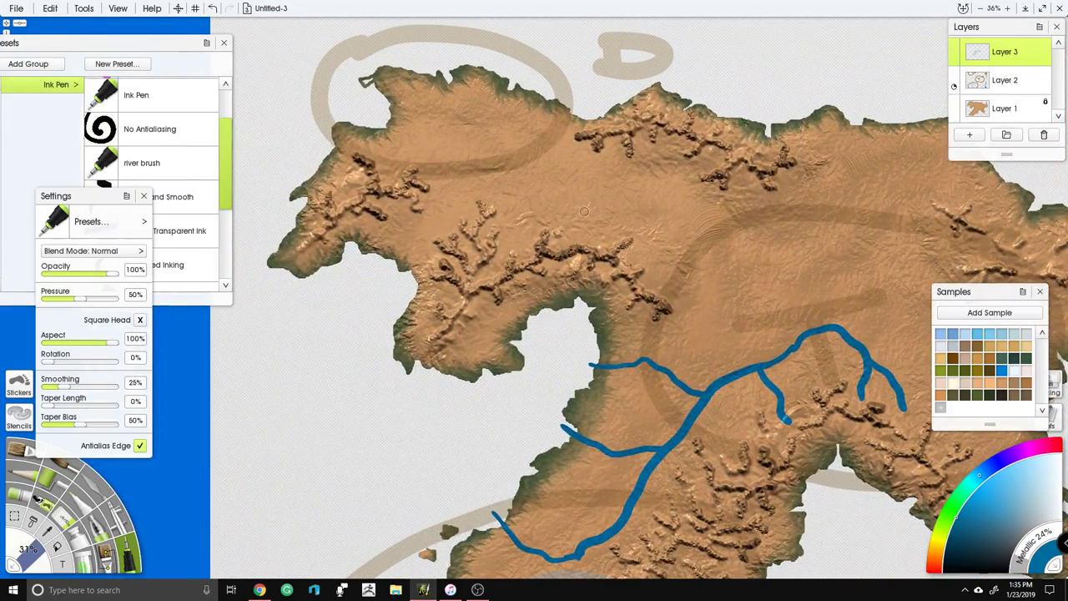
pyautogui.moveTo(394, 204)
pyautogui.mouseDown()
pyautogui.moveTo(397, 276)
pyautogui.moveTo(405, 257)
pyautogui.moveTo(367, 293)
pyautogui.mouseUp()
pyautogui.moveTo(482, 303)
pyautogui.mouseDown()
pyautogui.moveTo(478, 380)
pyautogui.moveTo(489, 396)
pyautogui.mouseUp()
pyautogui.moveTo(480, 326)
pyautogui.mouseDown()
pyautogui.moveTo(543, 352)
pyautogui.moveTo(607, 155)
pyautogui.moveTo(548, 172)
pyautogui.mouseUp()
pyautogui.scroll(-5, 526, 285)
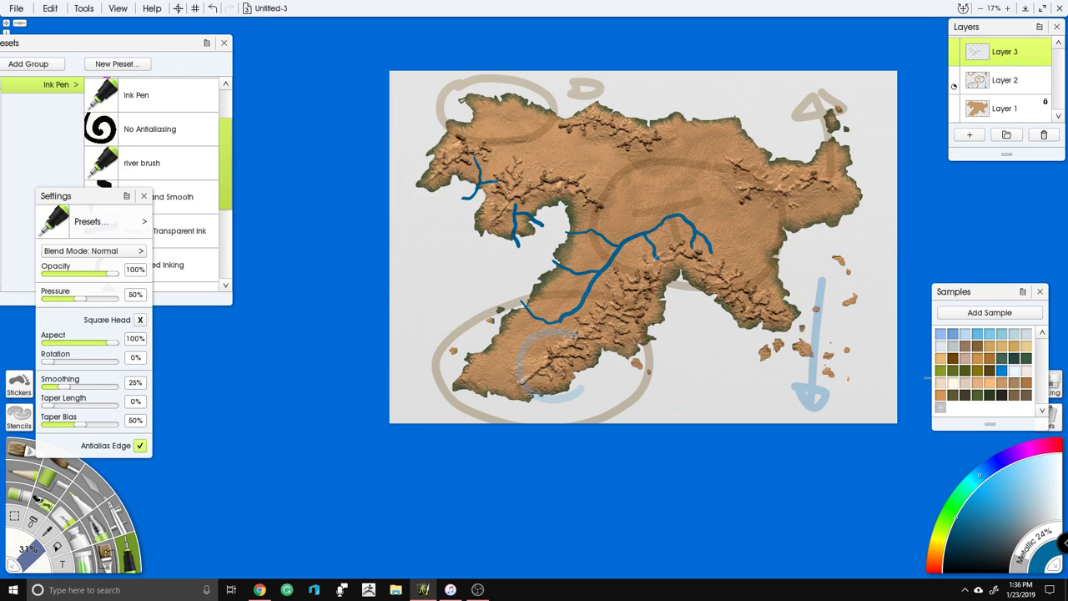
# Step: Choose dark brown and draw three looping wind arrows heading east along the southern coast and islands
pyautogui.click(941, 394)
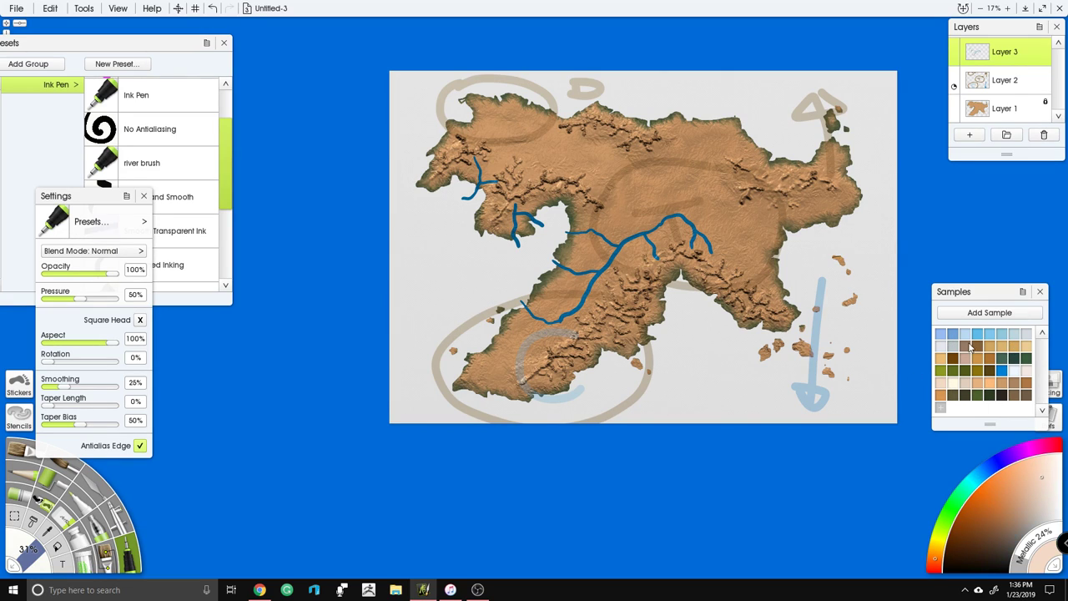
pyautogui.click(970, 347)
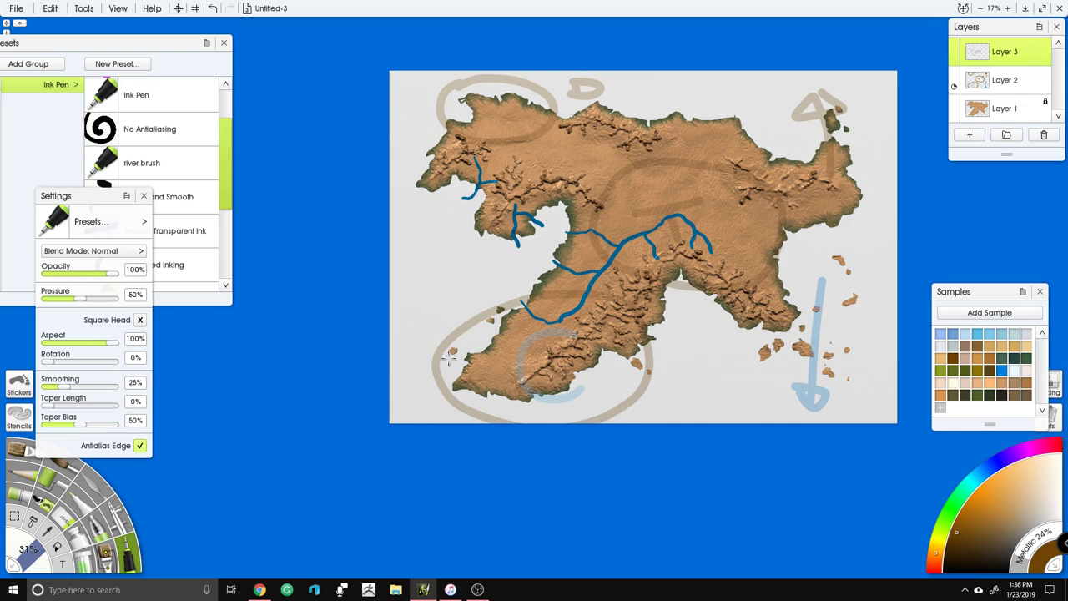
pyautogui.moveTo(447, 366)
pyautogui.mouseDown()
pyautogui.moveTo(494, 317)
pyautogui.moveTo(455, 283)
pyautogui.moveTo(429, 367)
pyautogui.moveTo(503, 406)
pyautogui.moveTo(566, 395)
pyautogui.moveTo(553, 392)
pyautogui.moveTo(566, 413)
pyautogui.mouseUp()
pyautogui.moveTo(647, 369)
pyautogui.mouseDown()
pyautogui.moveTo(680, 348)
pyautogui.moveTo(633, 350)
pyautogui.moveTo(710, 407)
pyautogui.moveTo(747, 364)
pyautogui.moveTo(745, 374)
pyautogui.moveTo(859, 320)
pyautogui.moveTo(820, 376)
pyautogui.moveTo(885, 376)
pyautogui.mouseUp()
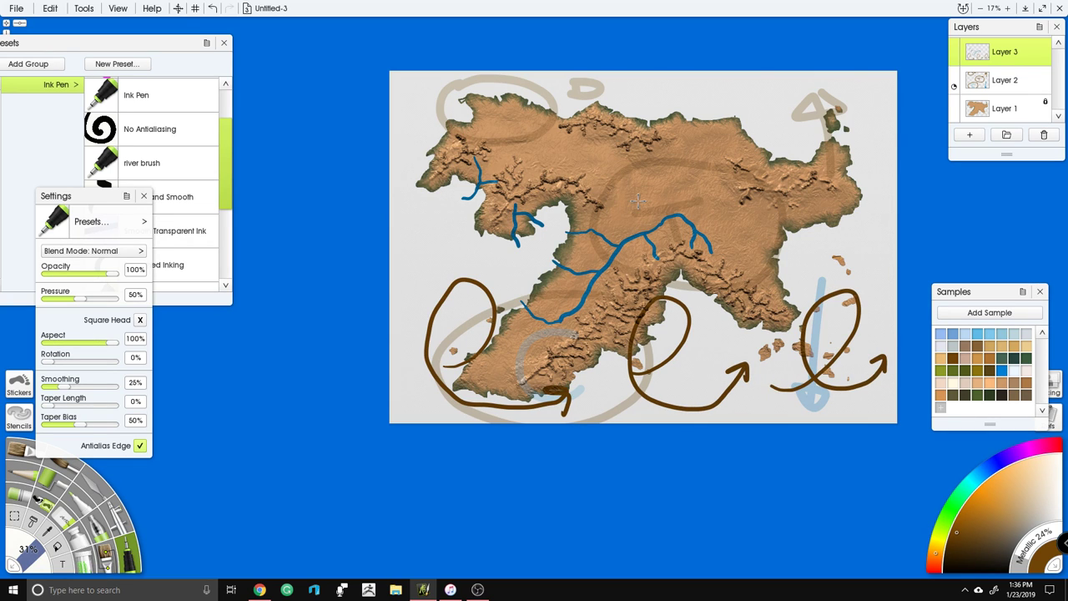
# Step: Outline the western slope of the southwestern mountains with a narrow brown oval and draw a frowning face on their eastern side
pyautogui.scroll(5, 637, 200)
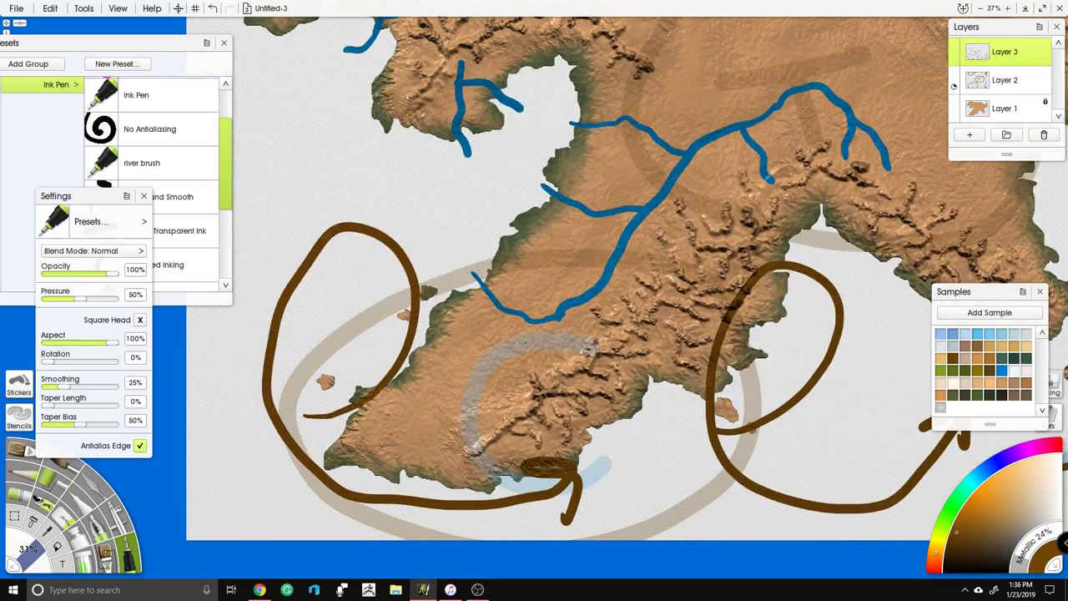
pyautogui.moveTo(687, 225)
pyautogui.mouseDown()
pyautogui.moveTo(549, 369)
pyautogui.moveTo(668, 280)
pyautogui.moveTo(686, 233)
pyautogui.moveTo(675, 235)
pyautogui.mouseUp()
pyautogui.moveTo(724, 297)
pyautogui.mouseDown()
pyautogui.moveTo(669, 322)
pyautogui.moveTo(624, 400)
pyautogui.moveTo(666, 320)
pyautogui.mouseUp()
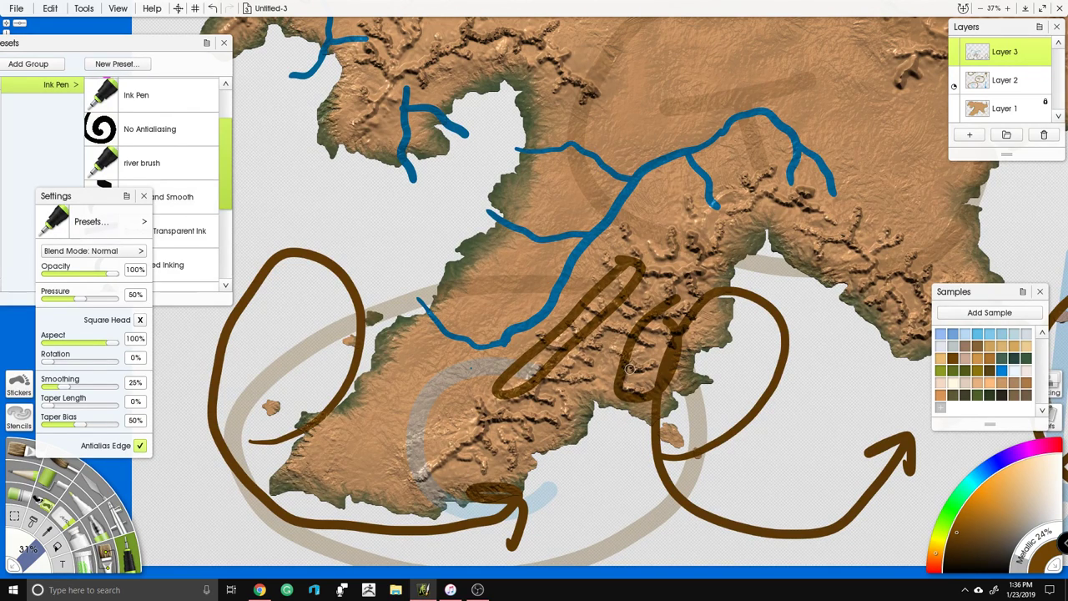
pyautogui.hotkey('ctrl', 'z')
pyautogui.moveTo(597, 421)
pyautogui.mouseDown()
pyautogui.moveTo(667, 402)
pyautogui.moveTo(664, 414)
pyautogui.mouseUp()
pyautogui.moveTo(631, 340)
pyautogui.mouseDown()
pyautogui.moveTo(629, 361)
pyautogui.moveTo(658, 356)
pyautogui.mouseUp()
pyautogui.scroll(-3, 673, 344)
pyautogui.moveTo(731, 297); pyautogui.dragTo(706, 340)
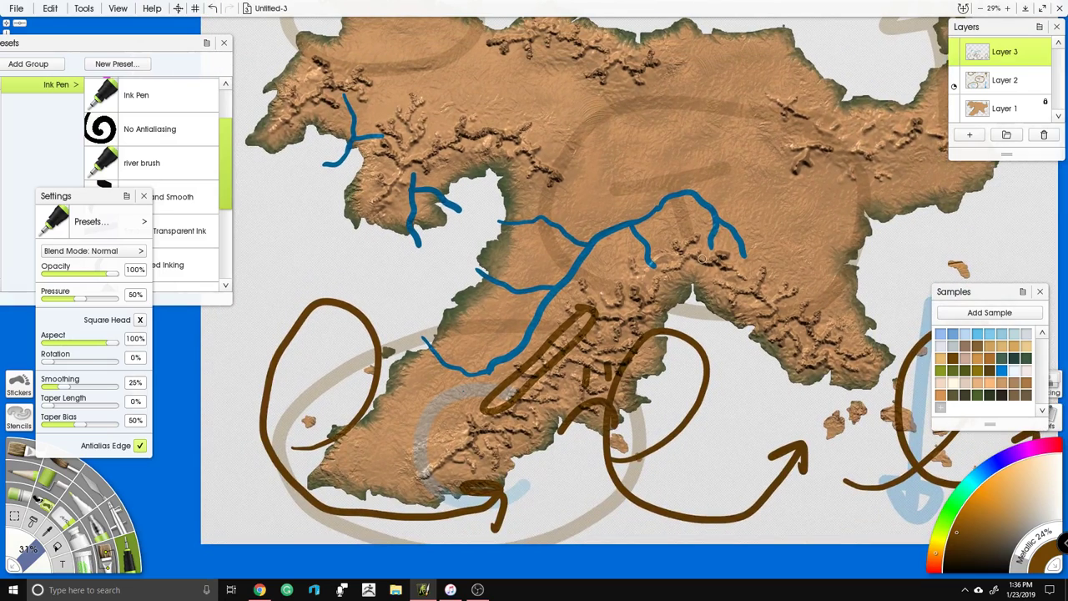
pyautogui.moveTo(703, 259); pyautogui.dragTo(698, 284)
pyautogui.scroll(-2, 732, 324)
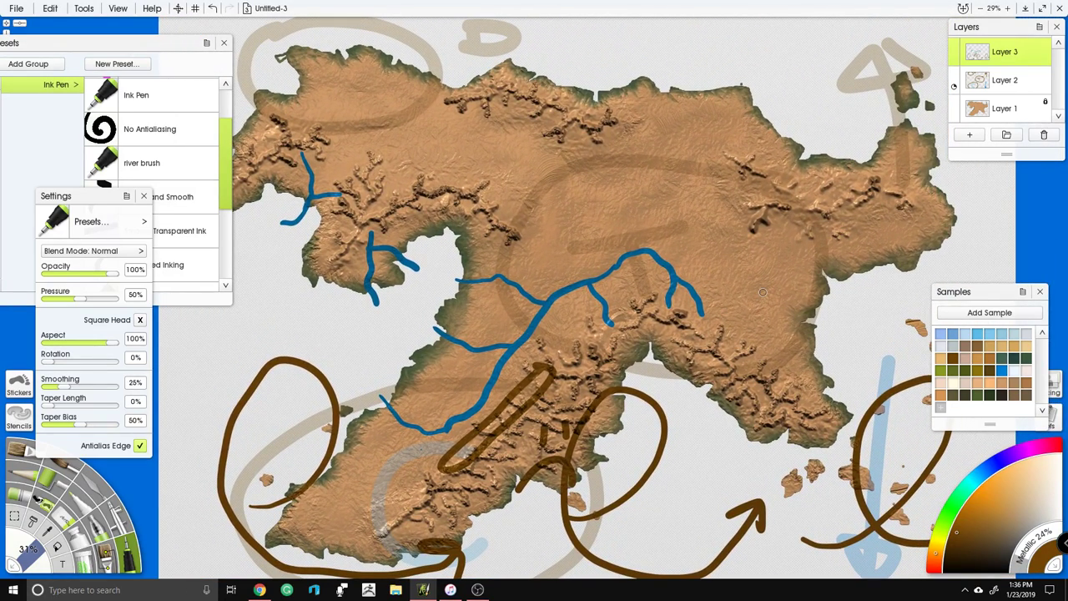
# Step: Draw three brown counterclockwise wind arrows curving over the northeastern peninsula, the central plains and the western bay
pyautogui.moveTo(918, 151); pyautogui.dragTo(808, 116)
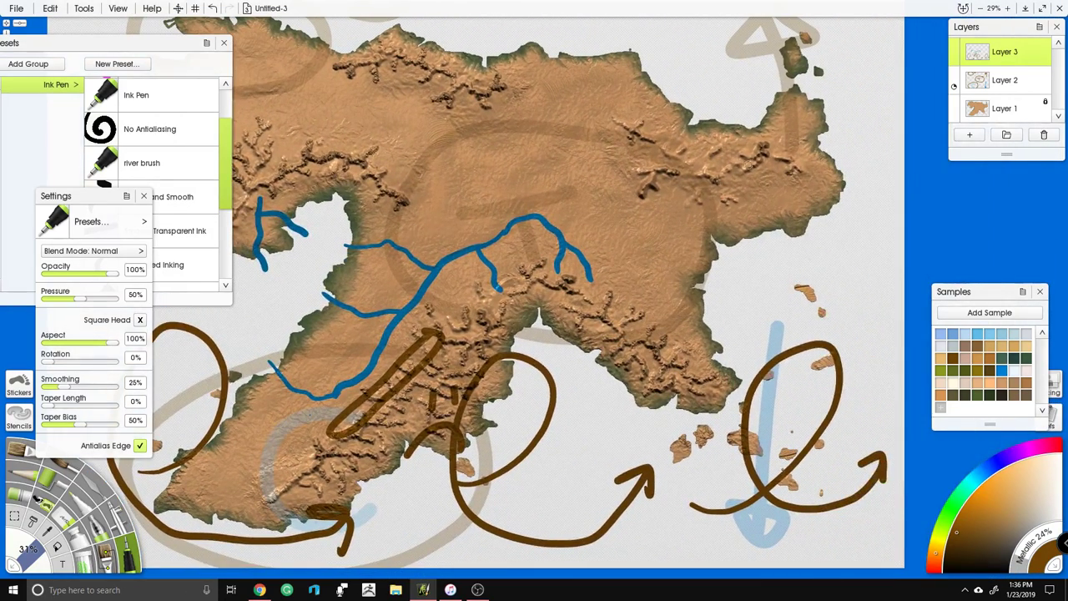
pyautogui.scroll(2, 793, 331)
pyautogui.moveTo(733, 385)
pyautogui.mouseDown()
pyautogui.moveTo(836, 319)
pyautogui.moveTo(805, 199)
pyautogui.moveTo(687, 197)
pyautogui.moveTo(656, 276)
pyautogui.moveTo(693, 325)
pyautogui.moveTo(656, 313)
pyautogui.moveTo(705, 294)
pyautogui.mouseUp()
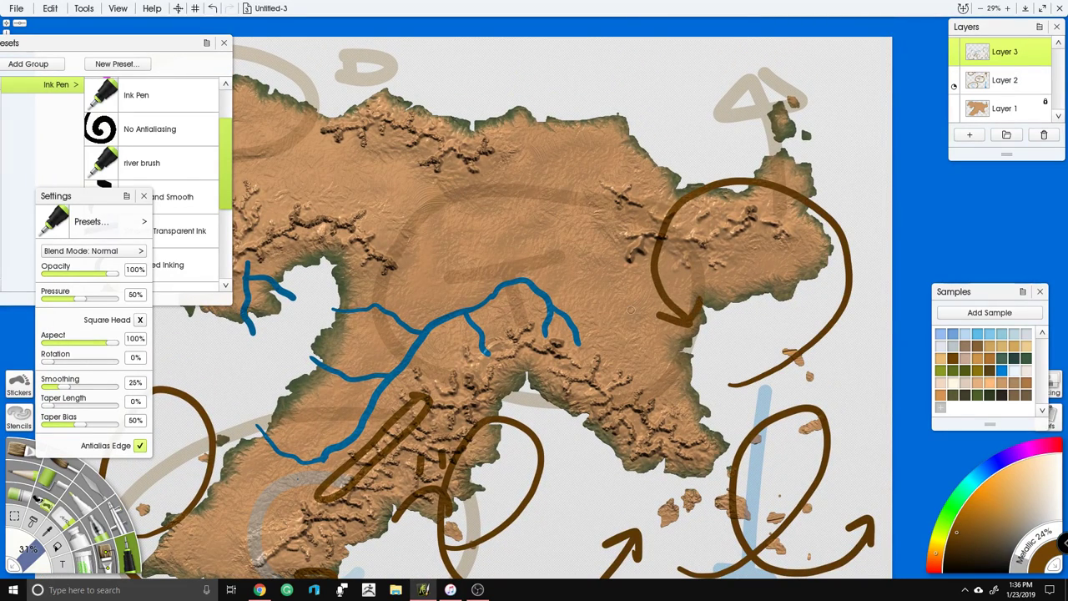
pyautogui.moveTo(540, 362)
pyautogui.mouseDown()
pyautogui.moveTo(525, 156)
pyautogui.moveTo(416, 269)
pyautogui.mouseUp()
pyautogui.moveTo(416, 268); pyautogui.dragTo(444, 249)
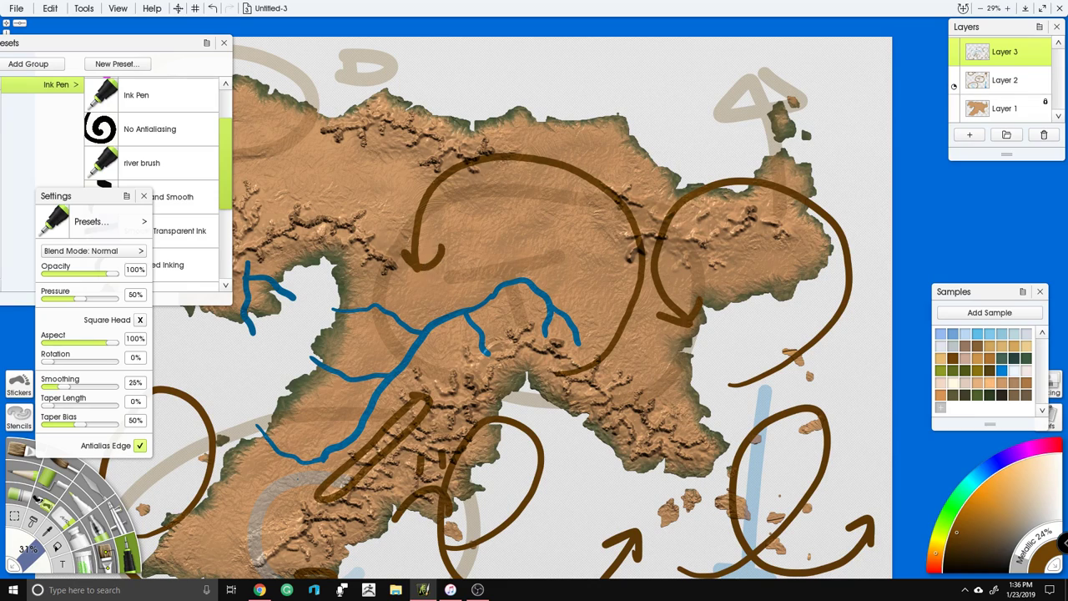
pyautogui.hscroll(-4, 600, 299)
pyautogui.moveTo(521, 364)
pyautogui.mouseDown()
pyautogui.moveTo(540, 248)
pyautogui.moveTo(421, 192)
pyautogui.moveTo(384, 272)
pyautogui.mouseUp()
# Step: Draw smiling faces south of the two northern ranges, frowning faces north of them, and a neutral face near the northwestern headland
pyautogui.moveTo(473, 241)
pyautogui.mouseDown()
pyautogui.moveTo(495, 254)
pyautogui.moveTo(495, 242)
pyautogui.mouseUp()
pyautogui.moveTo(491, 174); pyautogui.dragTo(522, 178)
pyautogui.moveTo(498, 120)
pyautogui.mouseDown()
pyautogui.moveTo(499, 135)
pyautogui.moveTo(574, 135)
pyautogui.moveTo(572, 124)
pyautogui.moveTo(615, 78)
pyautogui.moveTo(625, 105)
pyautogui.mouseUp()
pyautogui.moveTo(602, 45)
pyautogui.mouseDown()
pyautogui.moveTo(603, 58)
pyautogui.moveTo(615, 55)
pyautogui.mouseUp()
pyautogui.moveTo(384, 136); pyautogui.dragTo(455, 127)
pyautogui.moveTo(406, 91)
pyautogui.mouseDown()
pyautogui.moveTo(408, 108)
pyautogui.moveTo(426, 109)
pyautogui.mouseUp()
pyautogui.scroll(-1, 538, 251)
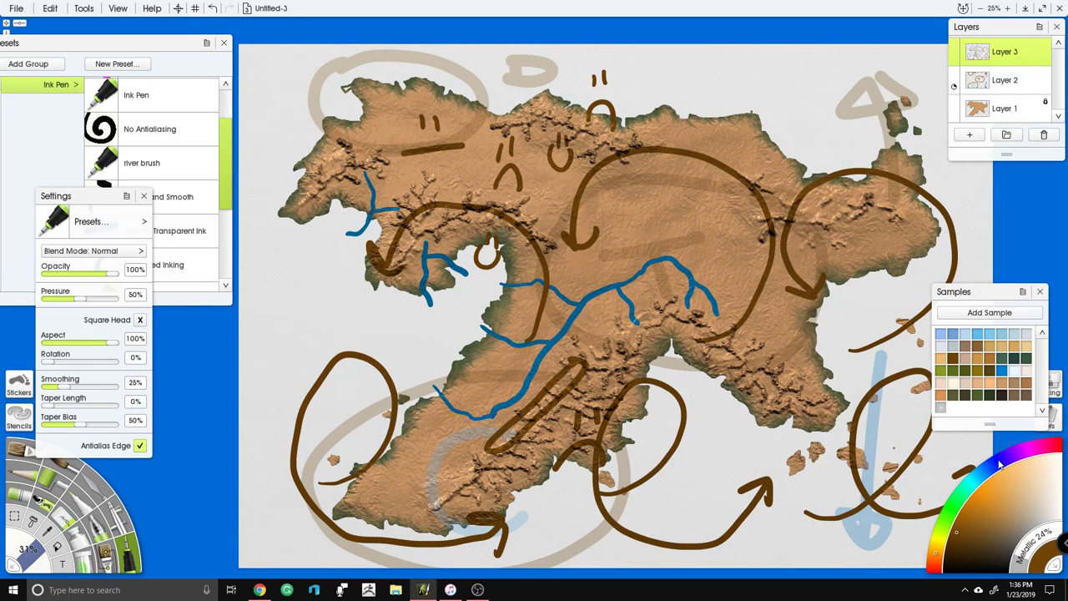
# Step: Choose bright blue and draw several short rivers flowing from the surrounding mountains into the western bay
pyautogui.click(998, 465)
pyautogui.click(999, 372)
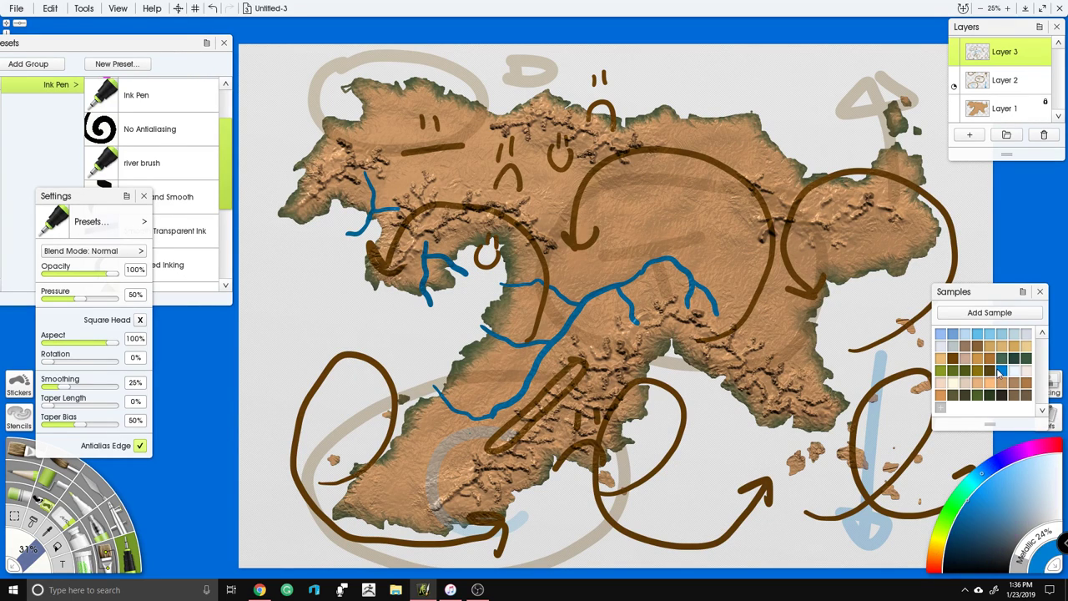
pyautogui.scroll(2, 626, 225)
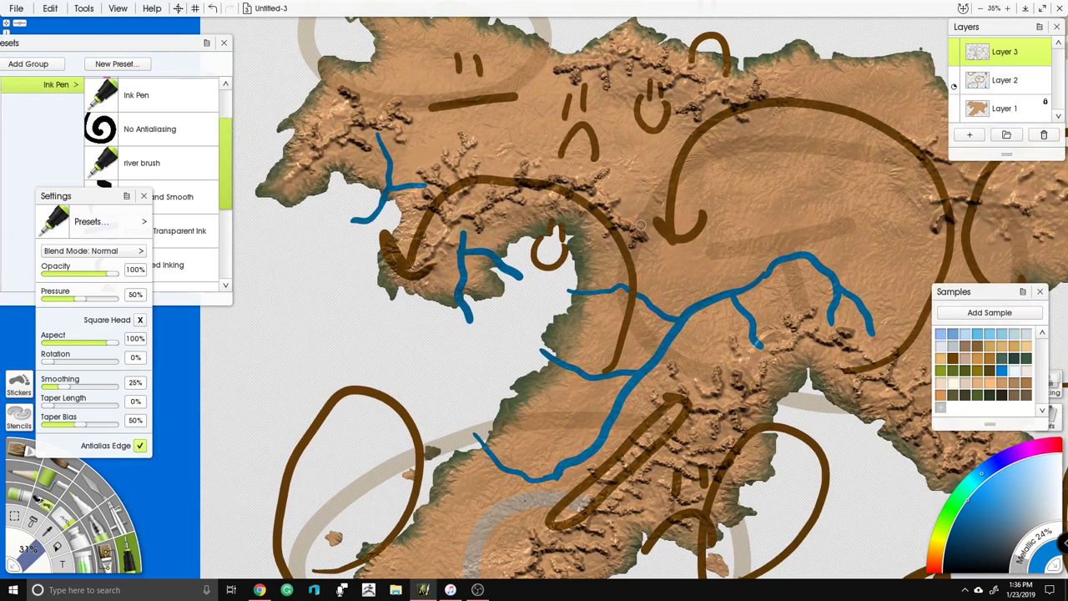
pyautogui.moveTo(581, 196)
pyautogui.mouseDown()
pyautogui.moveTo(557, 239)
pyautogui.moveTo(592, 246)
pyautogui.moveTo(600, 227)
pyautogui.moveTo(601, 264)
pyautogui.moveTo(567, 287)
pyautogui.mouseUp()
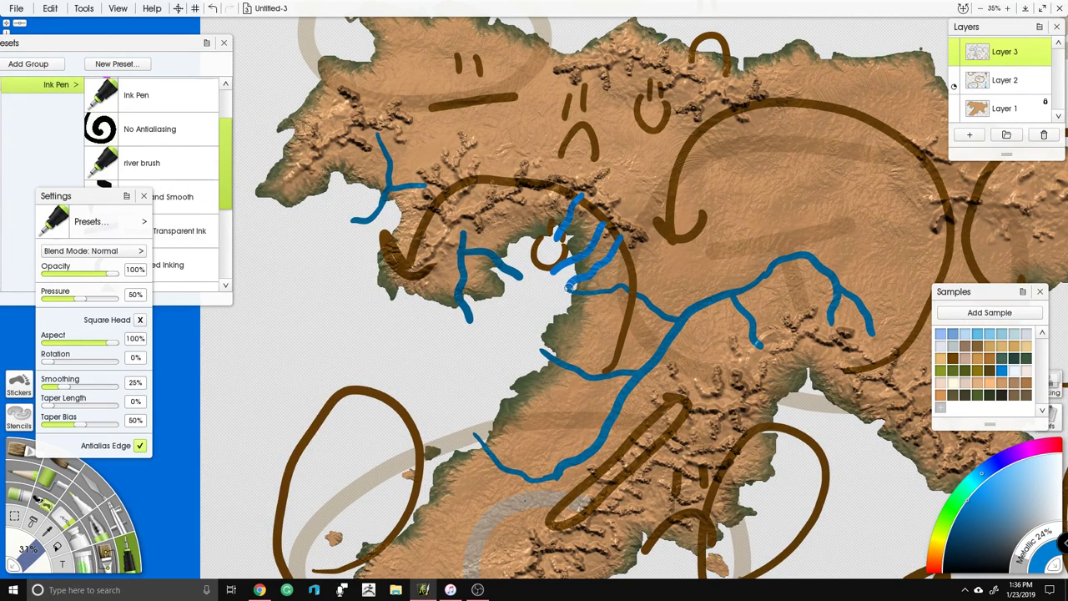
pyautogui.moveTo(494, 205); pyautogui.dragTo(526, 262)
pyautogui.moveTo(343, 149); pyautogui.dragTo(323, 205)
# Step: Draw three bright blue rivers from the northeastern peninsula's mountains down to its southern coast
pyautogui.moveTo(912, 242)
pyautogui.mouseDown()
pyautogui.moveTo(608, 184)
pyautogui.moveTo(585, 286)
pyautogui.mouseUp()
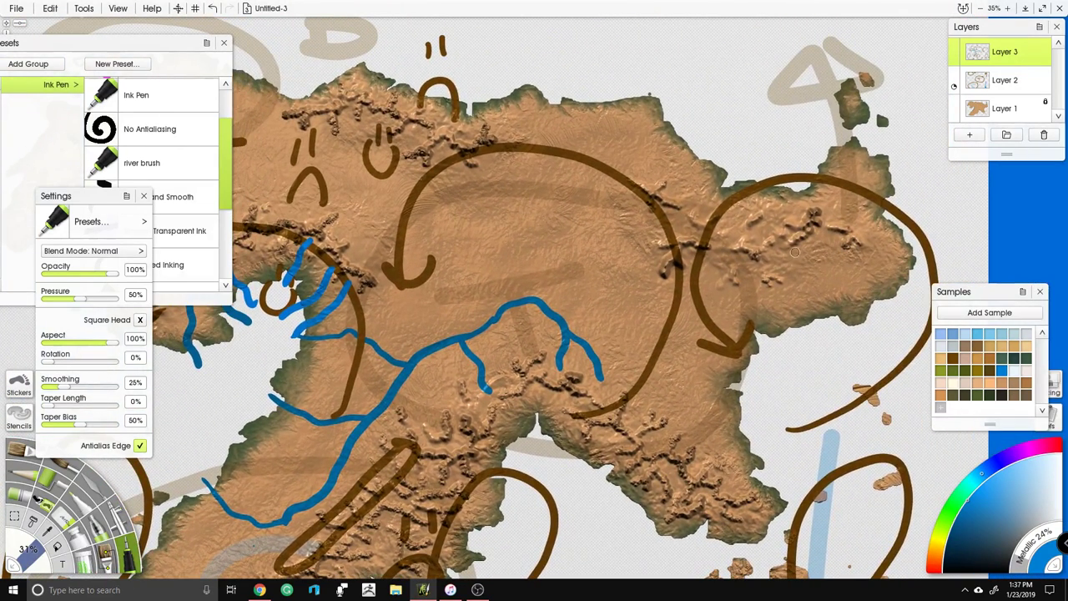
pyautogui.moveTo(821, 252)
pyautogui.mouseDown()
pyautogui.moveTo(823, 325)
pyautogui.moveTo(837, 333)
pyautogui.mouseUp()
pyautogui.moveTo(891, 304); pyautogui.dragTo(841, 249)
pyautogui.moveTo(754, 269); pyautogui.dragTo(780, 341)
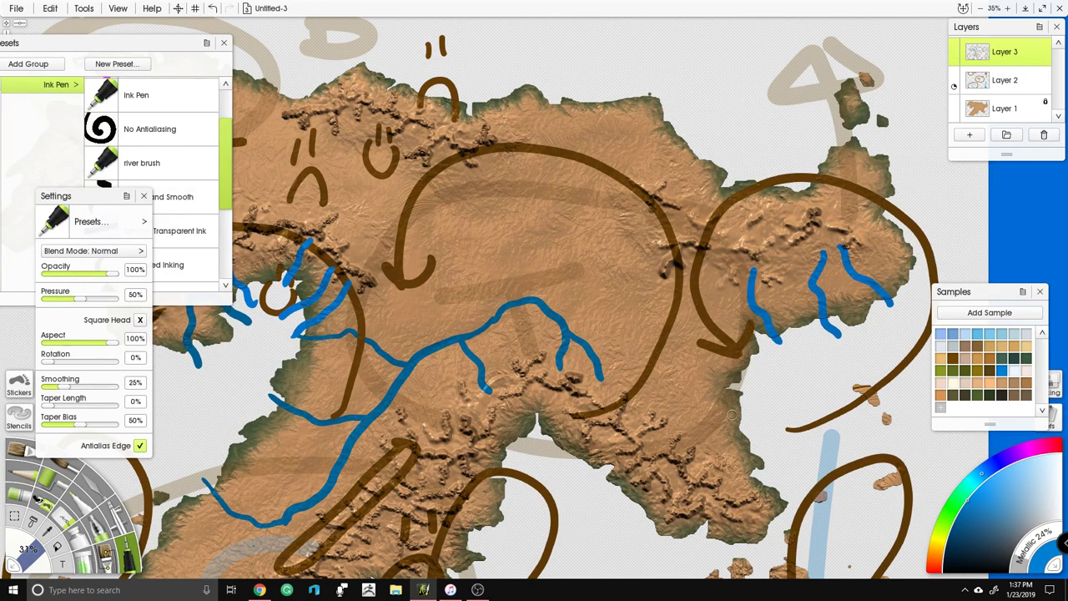
# Step: Draw branching blue rivers down the eastern coast south of the peninsula's neck, plus a short one on the northeastern peninsula's upper shore
pyautogui.moveTo(751, 387)
pyautogui.mouseDown()
pyautogui.moveTo(676, 405)
pyautogui.moveTo(664, 448)
pyautogui.mouseUp()
pyautogui.moveTo(698, 373)
pyautogui.mouseDown()
pyautogui.moveTo(678, 324)
pyautogui.moveTo(699, 276)
pyautogui.moveTo(738, 337)
pyautogui.moveTo(766, 359)
pyautogui.mouseUp()
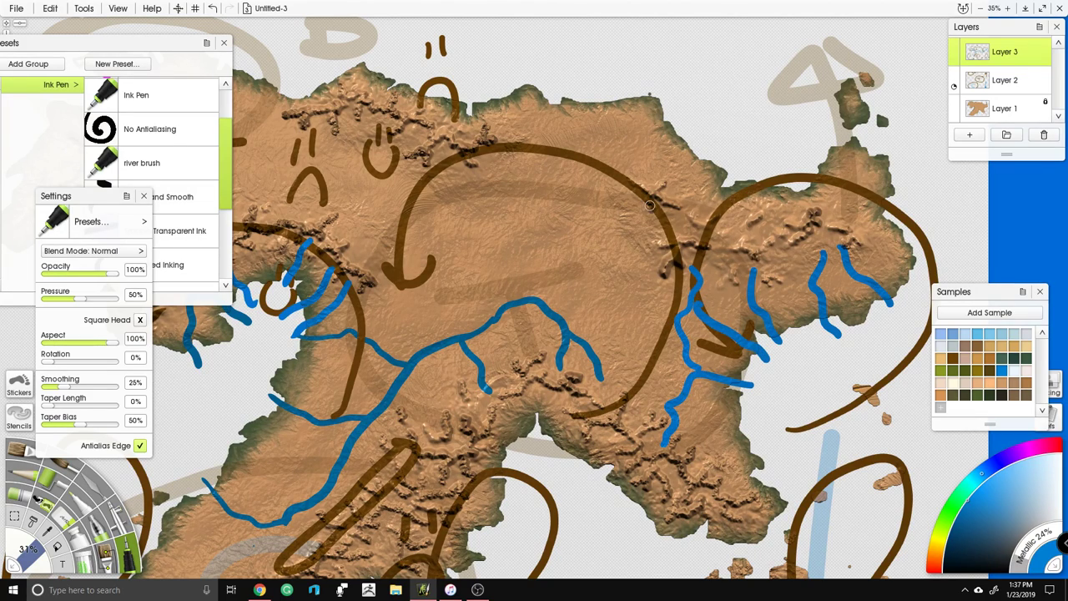
pyautogui.moveTo(846, 215); pyautogui.dragTo(909, 208)
# Step: Draw short blue rivers from the southern mountains to the sea, from the southeastern tip westward to the southern bay
pyautogui.moveTo(688, 501)
pyautogui.mouseDown()
pyautogui.moveTo(735, 482)
pyautogui.moveTo(695, 348)
pyautogui.moveTo(697, 305)
pyautogui.moveTo(649, 334)
pyautogui.moveTo(727, 362)
pyautogui.mouseUp()
pyautogui.moveTo(760, 318); pyautogui.dragTo(784, 330)
pyautogui.moveTo(619, 237); pyautogui.dragTo(599, 293)
pyautogui.moveTo(542, 199); pyautogui.dragTo(561, 272)
pyautogui.moveTo(478, 299); pyautogui.dragTo(554, 357)
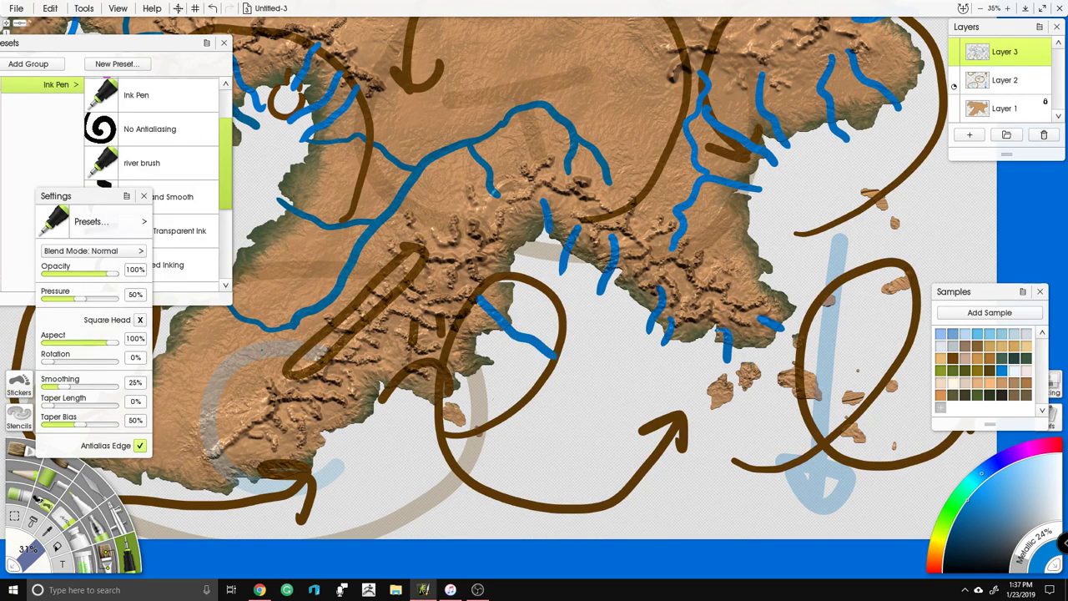
# Step: Draw short blue rivers flowing off the southwestern peninsula's southern and western coasts
pyautogui.moveTo(283, 411)
pyautogui.mouseDown()
pyautogui.moveTo(298, 471)
pyautogui.moveTo(332, 485)
pyautogui.moveTo(519, 285)
pyautogui.mouseUp()
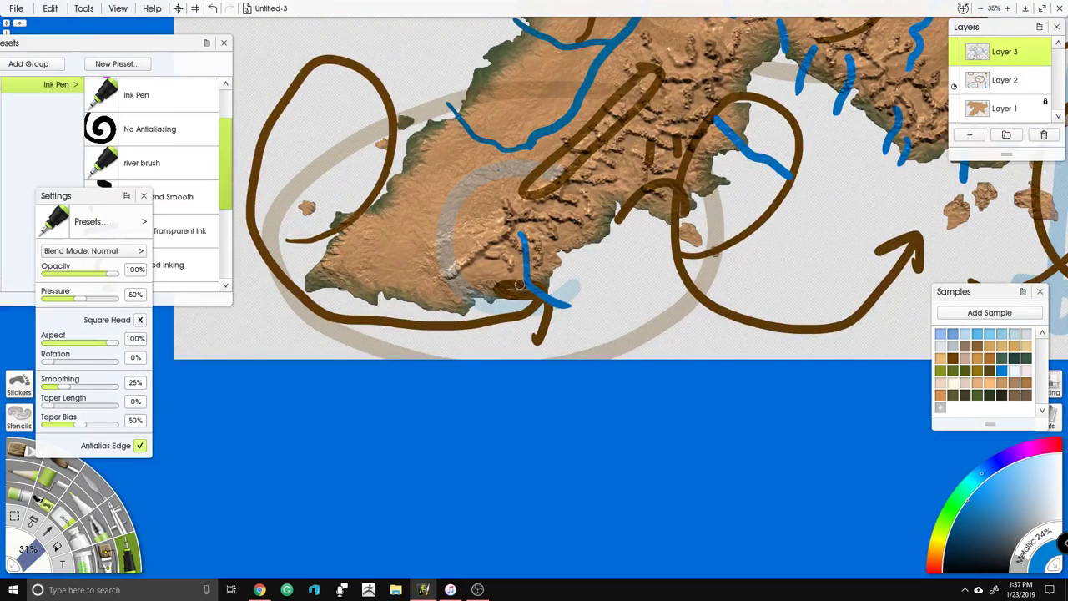
pyautogui.moveTo(394, 240); pyautogui.dragTo(311, 243)
pyautogui.moveTo(380, 177); pyautogui.dragTo(423, 197)
pyautogui.moveTo(401, 272)
pyautogui.mouseDown()
pyautogui.moveTo(370, 305)
pyautogui.moveTo(416, 319)
pyautogui.moveTo(415, 332)
pyautogui.mouseUp()
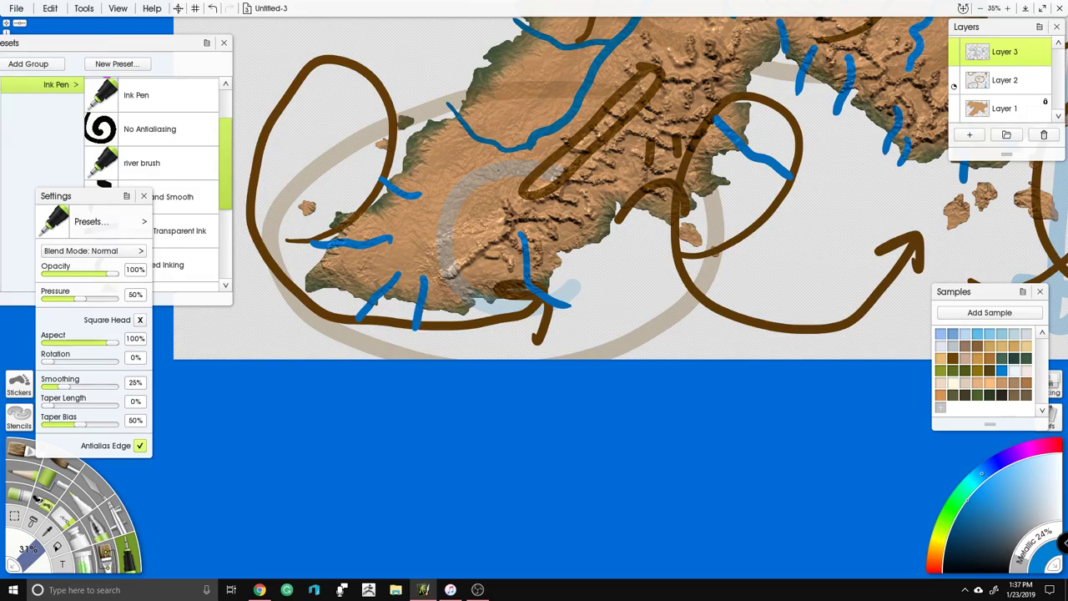
# Step: Draw a winding blue river from the northern mountains to the central river's bend, with several tributaries branching around the junction
pyautogui.moveTo(548, 367); pyautogui.dragTo(422, 555)
pyautogui.scroll(-5, 448, 552)
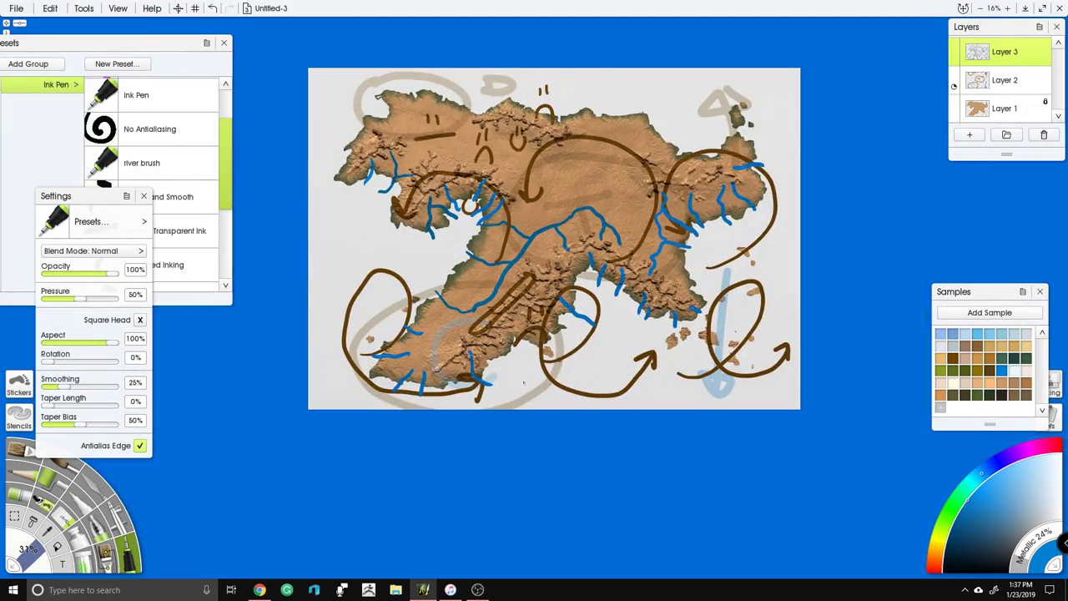
pyautogui.scroll(5, 500, 351)
pyautogui.moveTo(501, 350); pyautogui.dragTo(501, 471)
pyautogui.scroll(3, 510, 300)
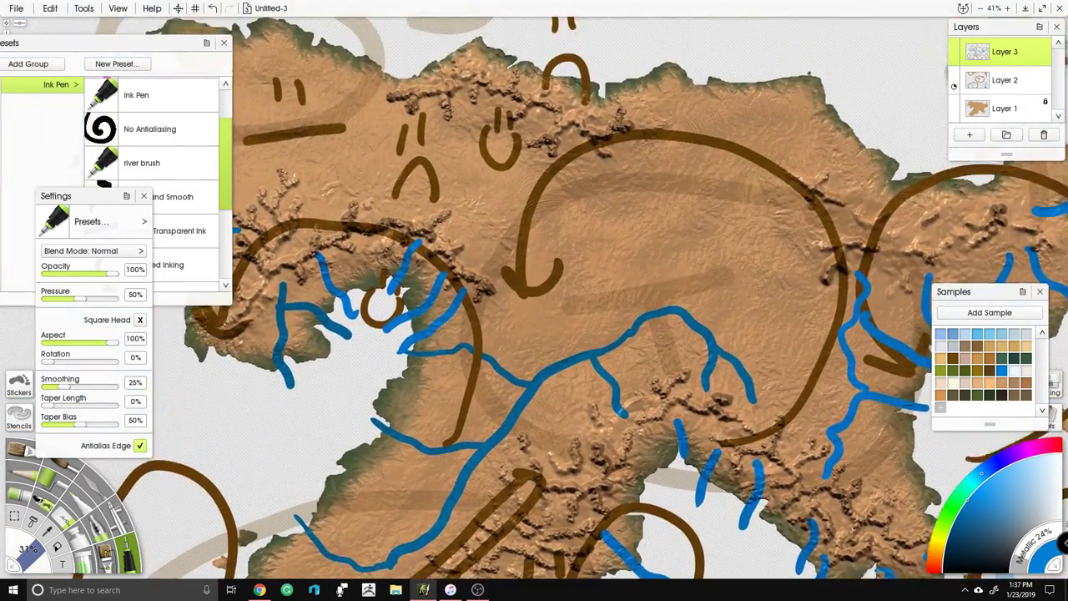
pyautogui.scroll(-1, 510, 300)
pyautogui.moveTo(632, 283); pyautogui.dragTo(630, 290)
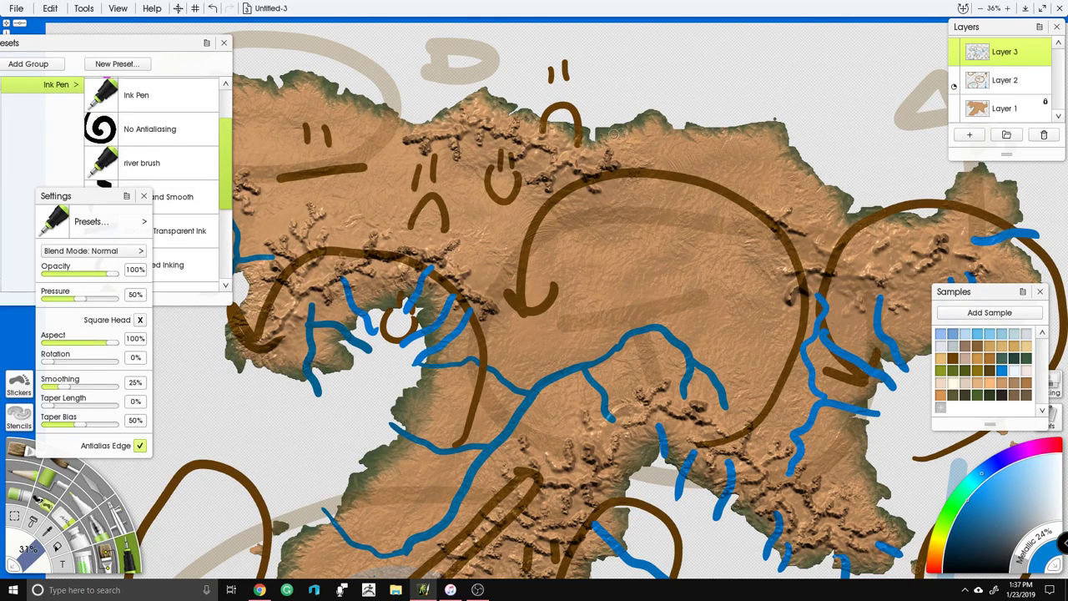
pyautogui.moveTo(575, 201)
pyautogui.mouseDown()
pyautogui.moveTo(584, 225)
pyautogui.moveTo(635, 224)
pyautogui.moveTo(644, 241)
pyautogui.moveTo(623, 283)
pyautogui.moveTo(615, 353)
pyautogui.moveTo(629, 318)
pyautogui.mouseUp()
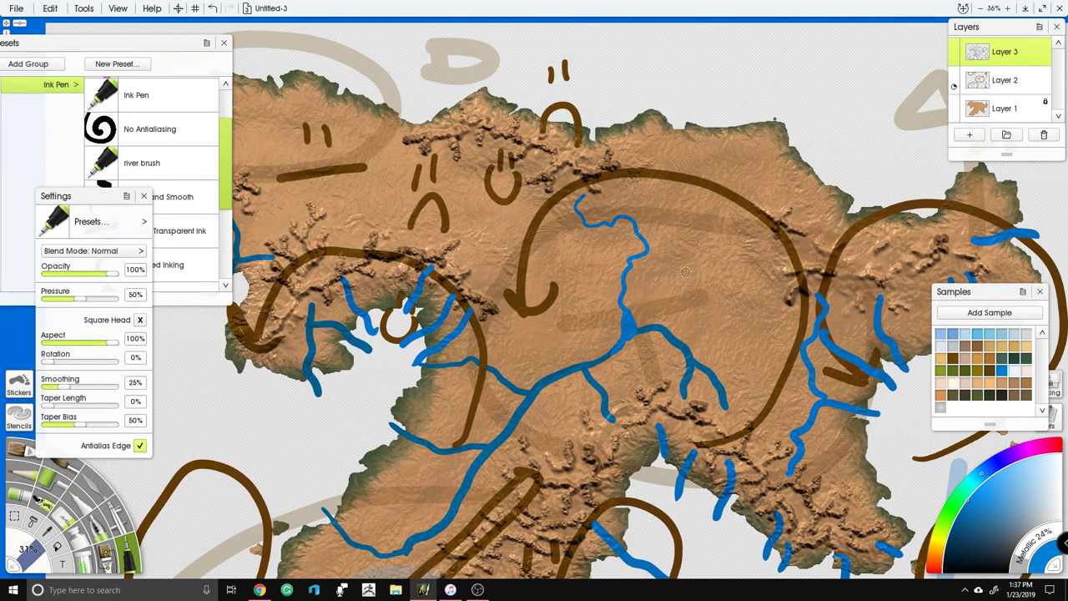
pyautogui.moveTo(694, 250); pyautogui.dragTo(640, 253)
pyautogui.moveTo(588, 358); pyautogui.dragTo(566, 294)
pyautogui.moveTo(678, 256)
pyautogui.mouseDown()
pyautogui.moveTo(647, 242)
pyautogui.moveTo(564, 261)
pyautogui.moveTo(584, 279)
pyautogui.mouseUp()
pyautogui.moveTo(624, 201); pyautogui.dragTo(605, 326)
pyautogui.moveTo(509, 327); pyautogui.dragTo(580, 231)
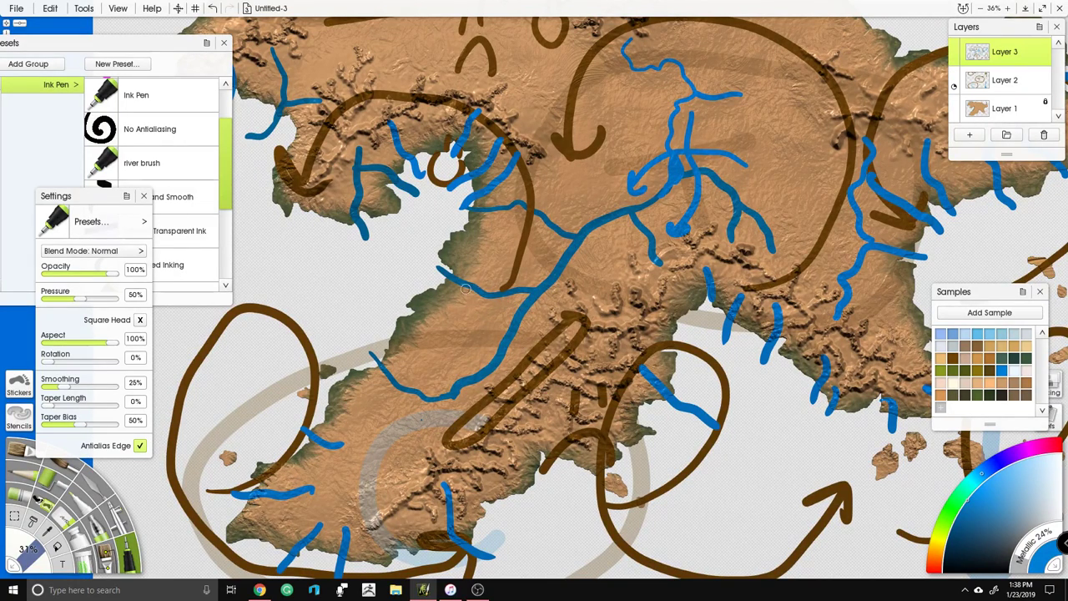
pyautogui.moveTo(469, 288)
pyautogui.mouseDown()
pyautogui.moveTo(529, 258)
pyautogui.moveTo(505, 261)
pyautogui.moveTo(511, 240)
pyautogui.moveTo(541, 262)
pyautogui.moveTo(564, 259)
pyautogui.mouseUp()
pyautogui.press('super+x')
pyautogui.press('Escape')
pyautogui.hotkey('ctrl', 'z')
pyautogui.hotkey('ctrl', 'z')
pyautogui.hotkey('ctrl', 'z')
# Step: Draw a short blue river running off the northern coast just west of the northeastern peninsula
pyautogui.moveTo(587, 195)
pyautogui.mouseDown()
pyautogui.moveTo(550, 266)
pyautogui.moveTo(504, 279)
pyautogui.moveTo(513, 313)
pyautogui.mouseUp()
pyautogui.moveTo(745, 209)
pyautogui.mouseDown()
pyautogui.moveTo(805, 149)
pyautogui.moveTo(793, 152)
pyautogui.mouseUp()
pyautogui.press('-')
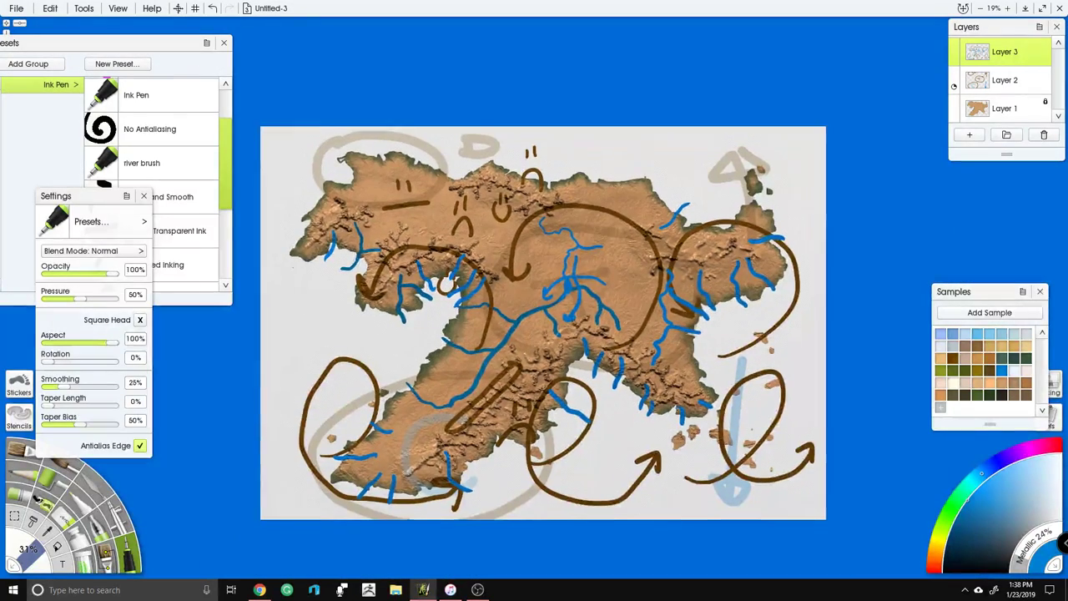
# Step: Set the opacity of Layer 3 to 25%
pyautogui.click(957, 63)
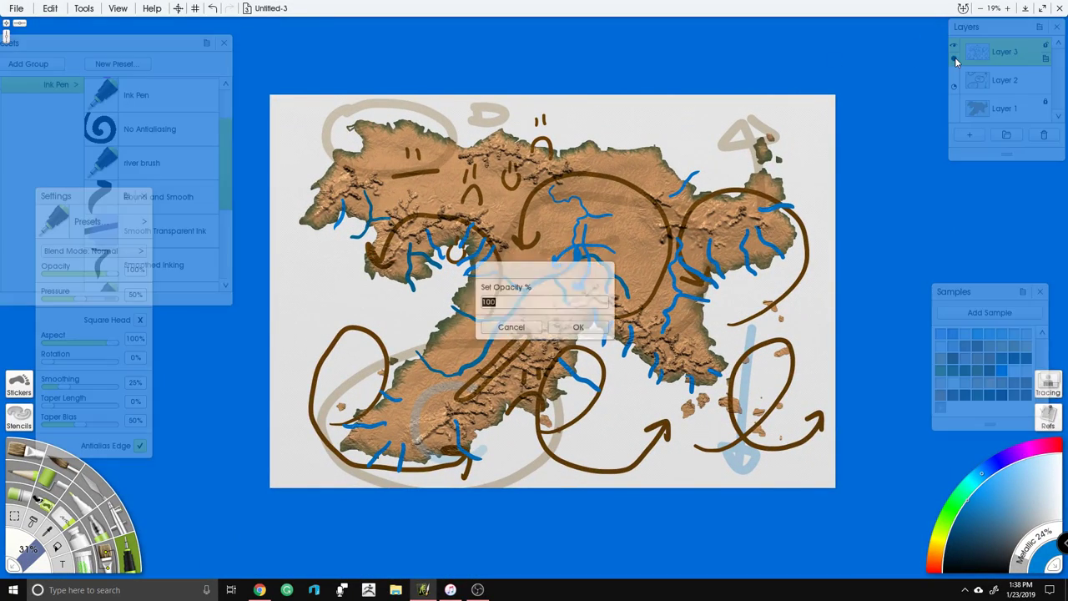
pyautogui.write('285')
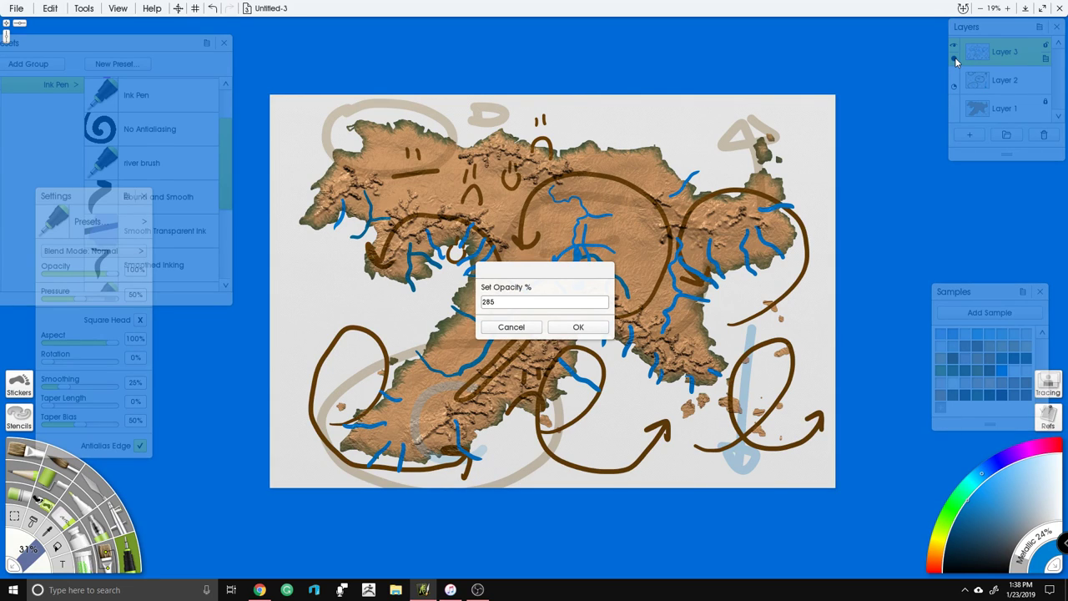
pyautogui.press('Return')
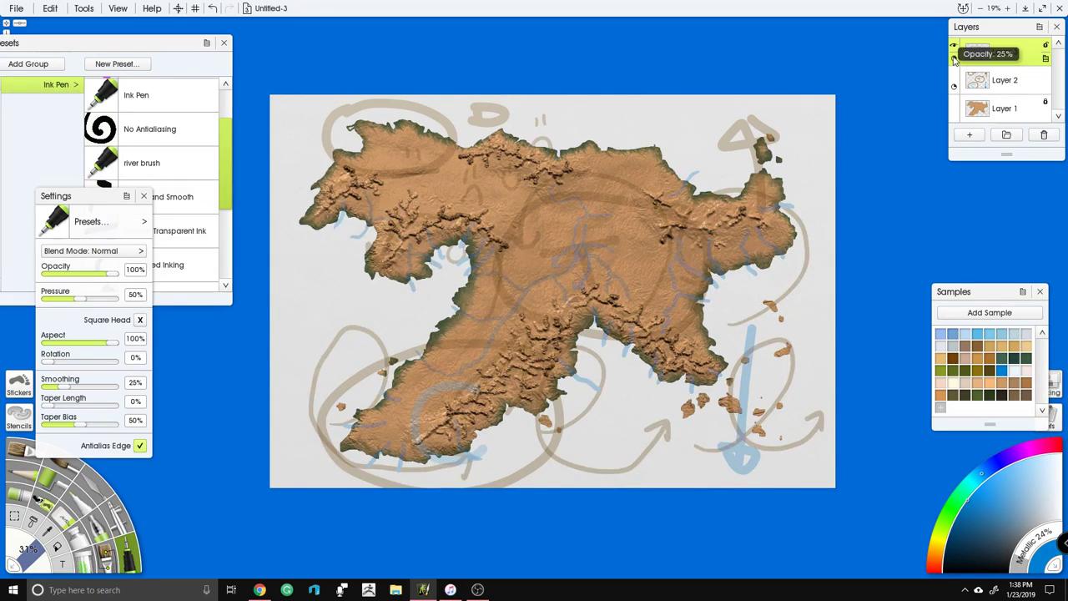
# Step: Choose bright red as the paint colour and reduce the brush size to 7%
pyautogui.moveTo(968, 79)
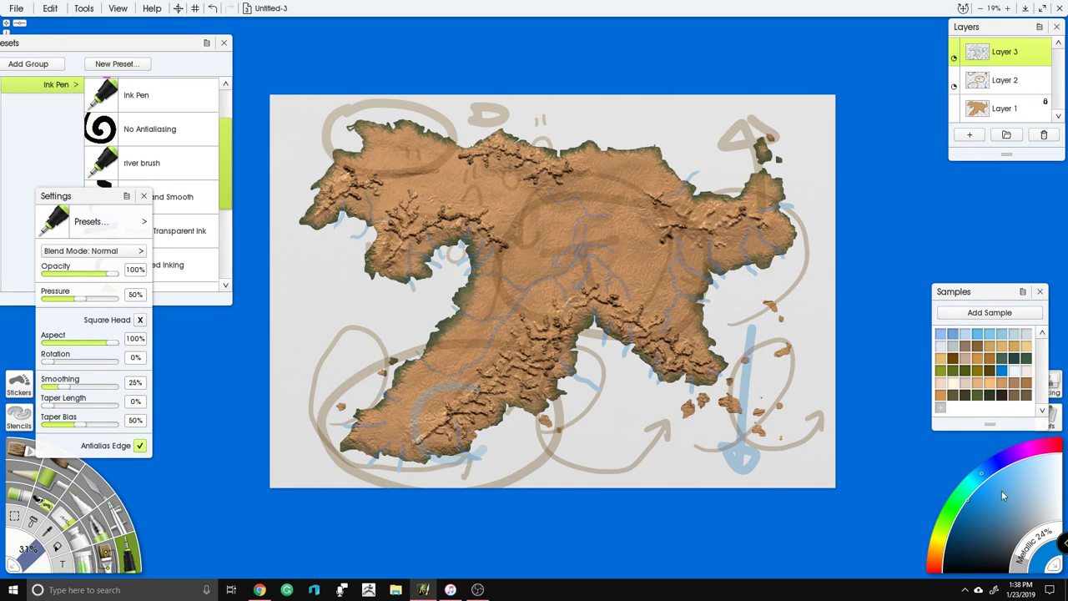
pyautogui.click(936, 567)
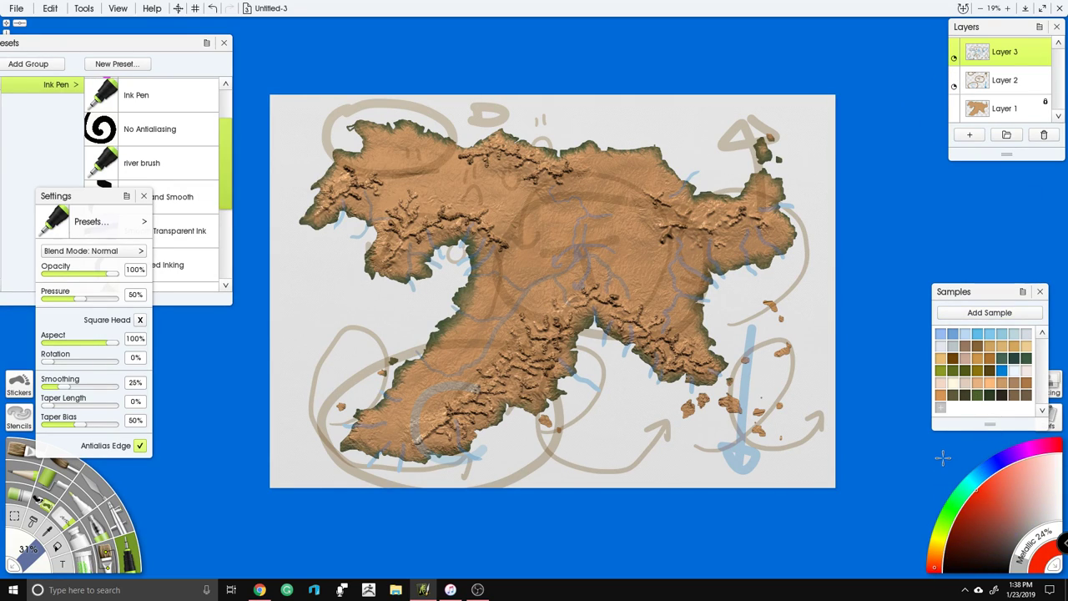
pyautogui.scroll(2, 535, 248)
pyautogui.moveTo(535, 248); pyautogui.dragTo(689, 318)
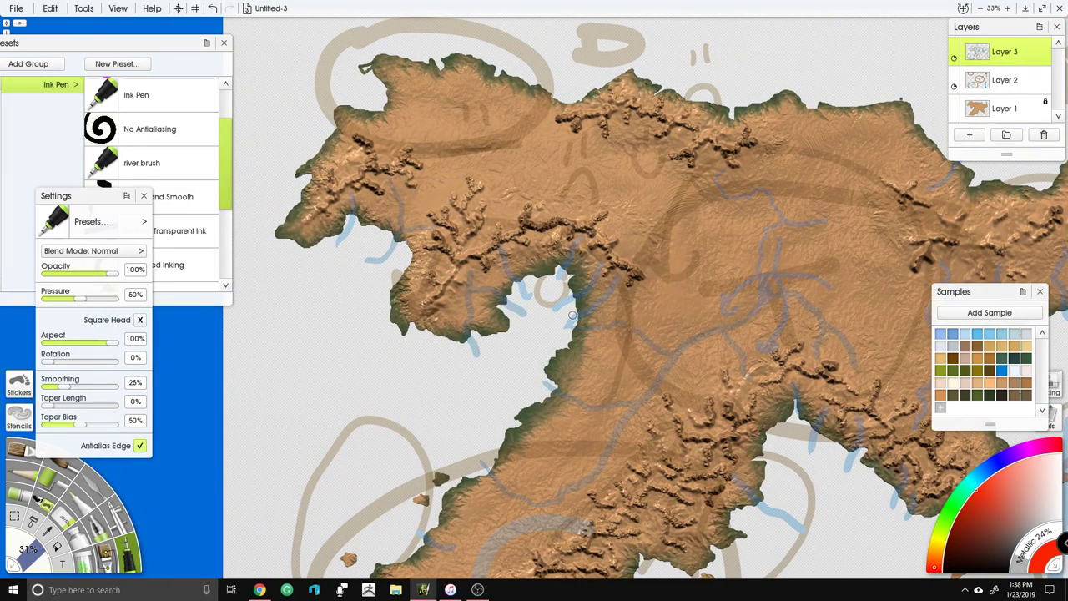
pyautogui.moveTo(573, 316); pyautogui.dragTo(551, 302)
pyautogui.scroll(1, 550, 302)
pyautogui.moveTo(41, 551)
pyautogui.mouseDown()
pyautogui.moveTo(13, 529)
pyautogui.moveTo(18, 510)
pyautogui.mouseUp()
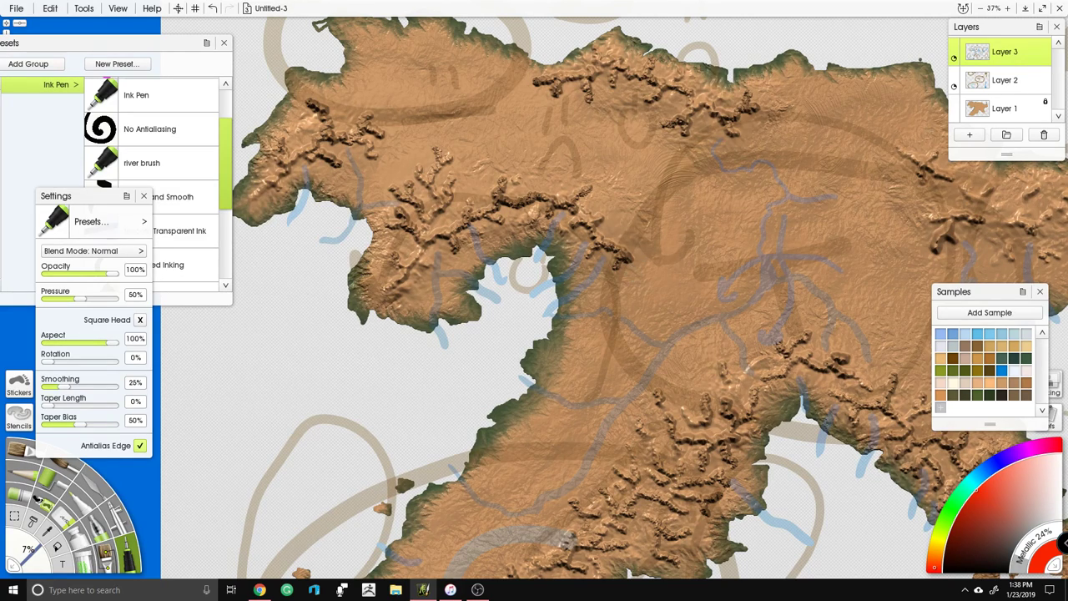
# Step: Add a new layer above Layer 3 for the final rivers
pyautogui.click(1032, 113)
pyautogui.click(1003, 58)
pyautogui.click(970, 135)
pyautogui.scroll(-2, 1019, 74)
pyautogui.scroll(2, 1023, 83)
pyautogui.scroll(-2, 1029, 107)
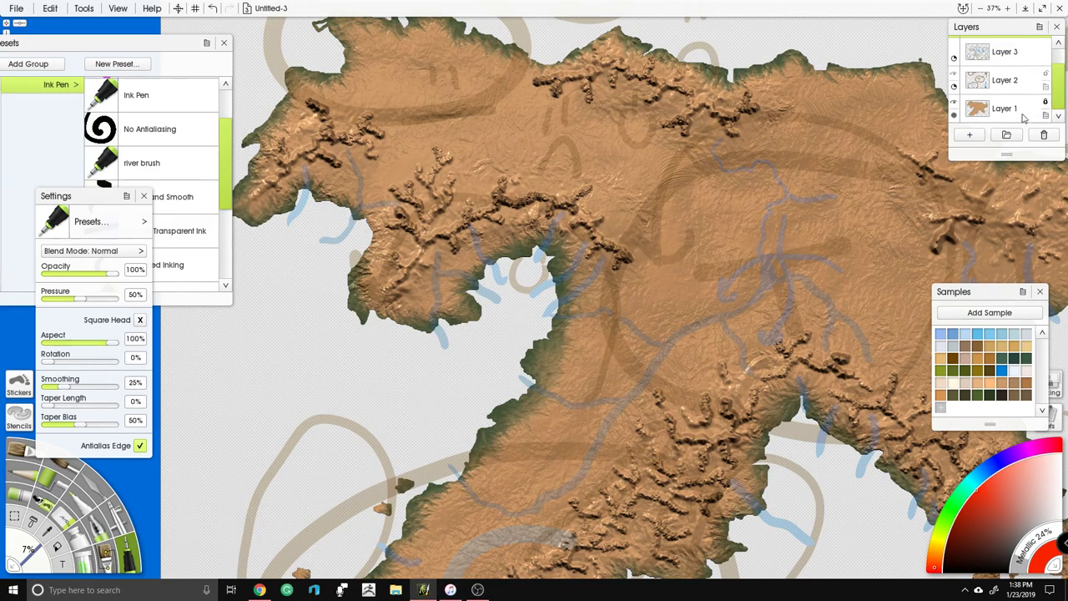
# Step: Switch to the river brush preset, try one red stroke across the western bay's shore and undo it
pyautogui.scroll(3, 526, 301)
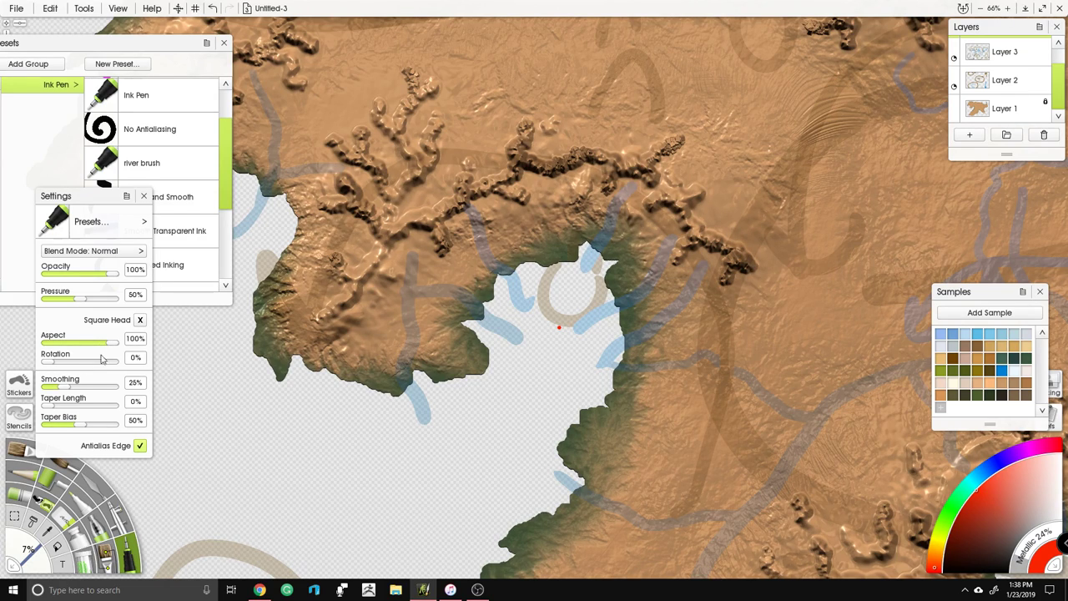
pyautogui.click(171, 166)
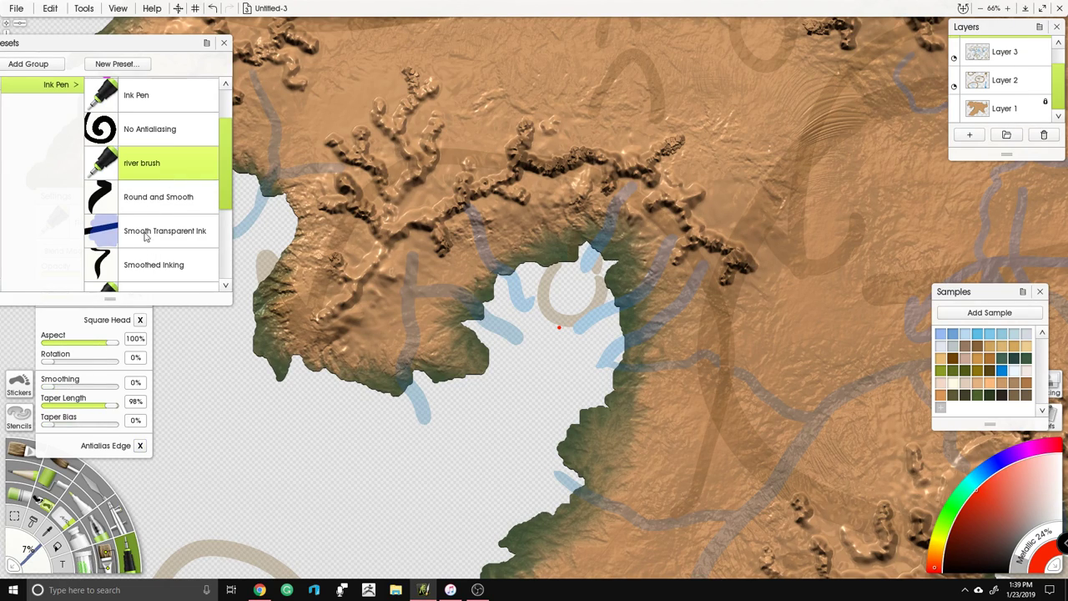
pyautogui.moveTo(531, 376); pyautogui.dragTo(776, 344)
pyautogui.scroll(-5, 565, 354)
pyautogui.scroll(6, 590, 347)
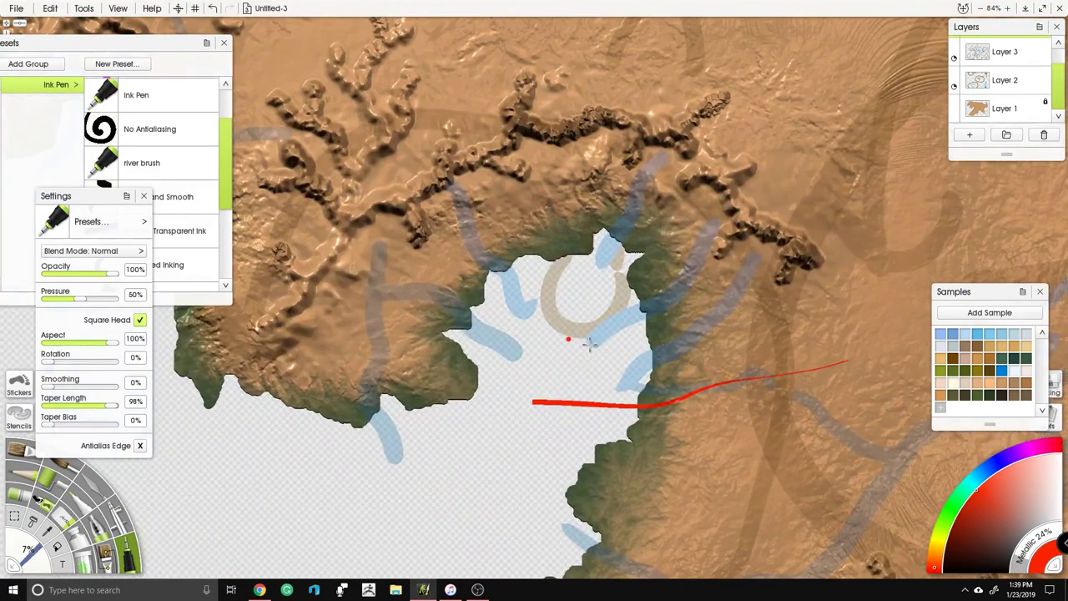
pyautogui.hotkey('ctrl', 'z')
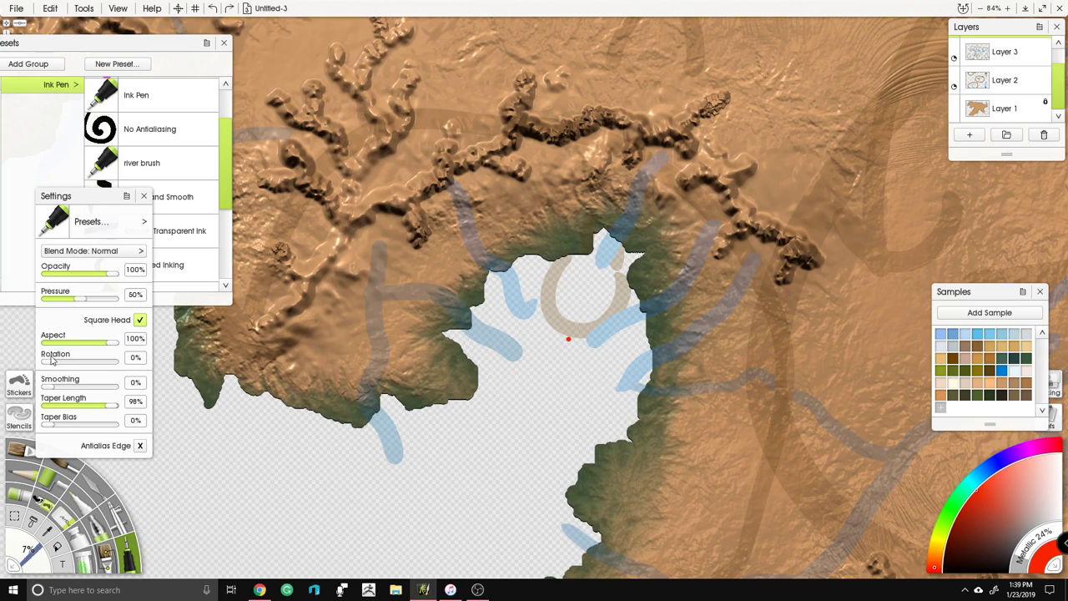
# Step: Turn on Antialias Edge for the brush, try two red strokes in the western bay and undo them
pyautogui.click(139, 445)
pyautogui.moveTo(285, 490)
pyautogui.mouseDown()
pyautogui.moveTo(406, 457)
pyautogui.moveTo(460, 455)
pyautogui.mouseUp()
pyautogui.hotkey('ctrl', 'z')
pyautogui.moveTo(515, 408)
pyautogui.mouseDown()
pyautogui.moveTo(567, 404)
pyautogui.moveTo(639, 419)
pyautogui.mouseUp()
pyautogui.hotkey('ctrl', 'z')
pyautogui.scroll(-2, 547, 369)
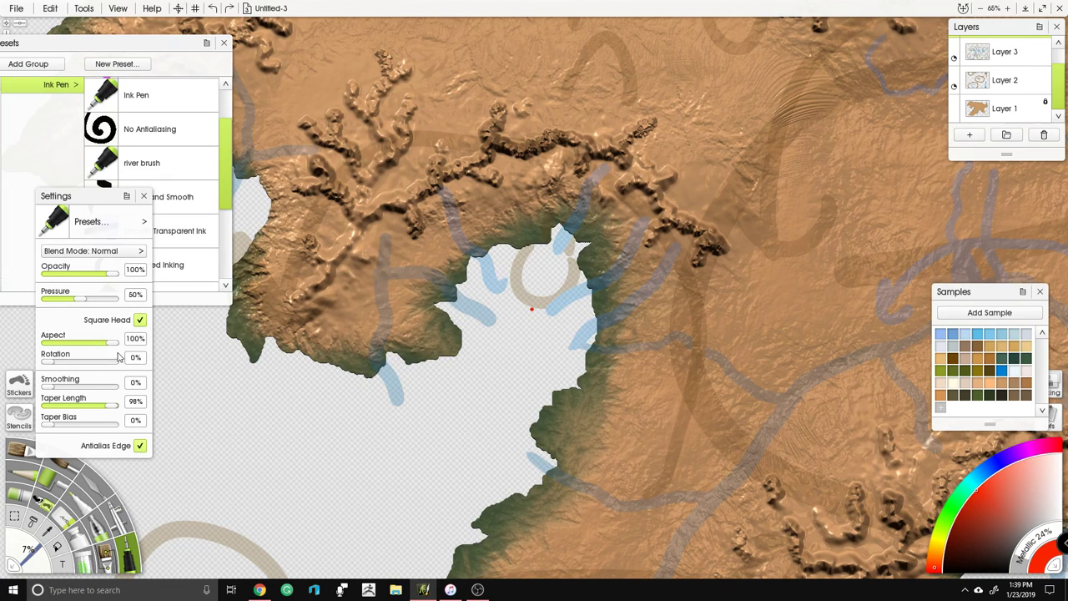
# Step: Compare red test strokes across the western bay with Taper Length at 0%, 100% and finally 58%
pyautogui.click(118, 405)
pyautogui.moveTo(106, 405); pyautogui.dragTo(38, 406)
pyautogui.moveTo(577, 399)
pyautogui.mouseDown()
pyautogui.moveTo(378, 449)
pyautogui.moveTo(328, 484)
pyautogui.moveTo(668, 418)
pyautogui.mouseUp()
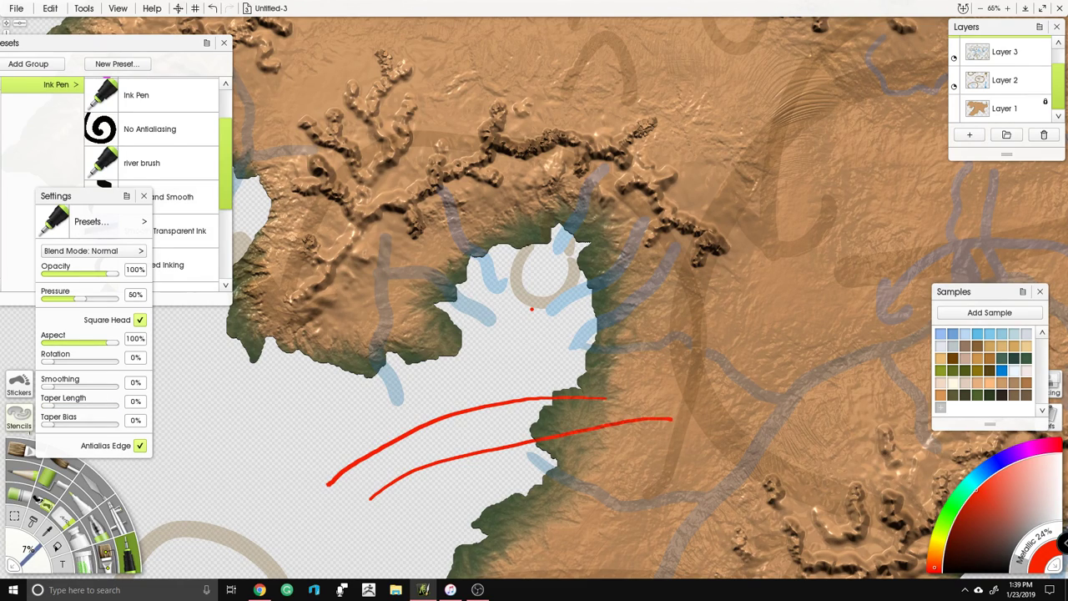
pyautogui.moveTo(48, 407); pyautogui.dragTo(130, 408)
pyautogui.moveTo(392, 391); pyautogui.dragTo(720, 238)
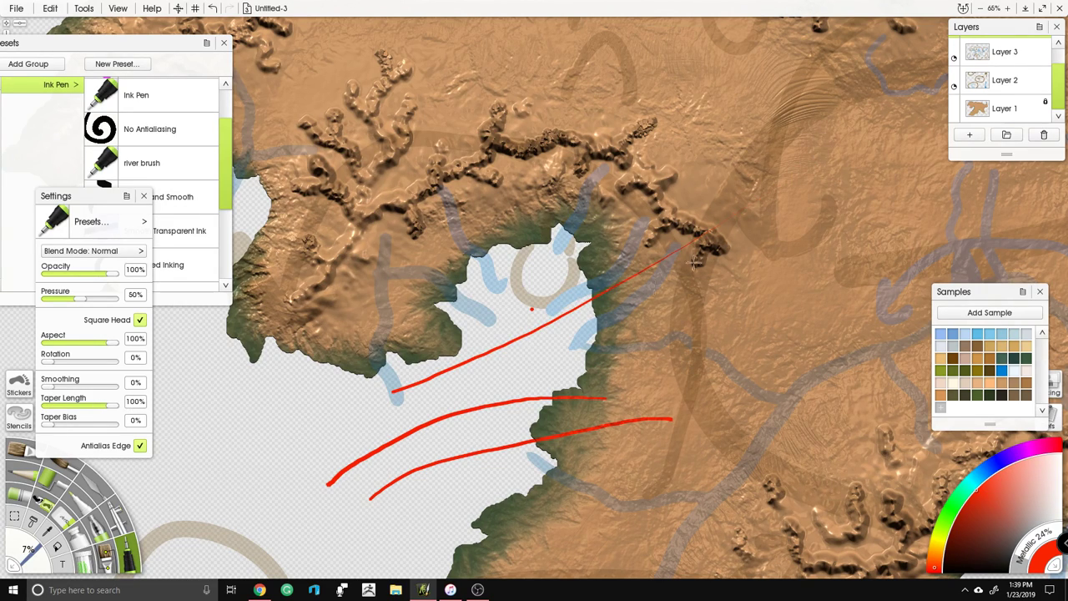
pyautogui.moveTo(107, 409); pyautogui.dragTo(85, 407)
pyautogui.moveTo(347, 415)
pyautogui.mouseDown()
pyautogui.moveTo(535, 357)
pyautogui.moveTo(813, 240)
pyautogui.mouseUp()
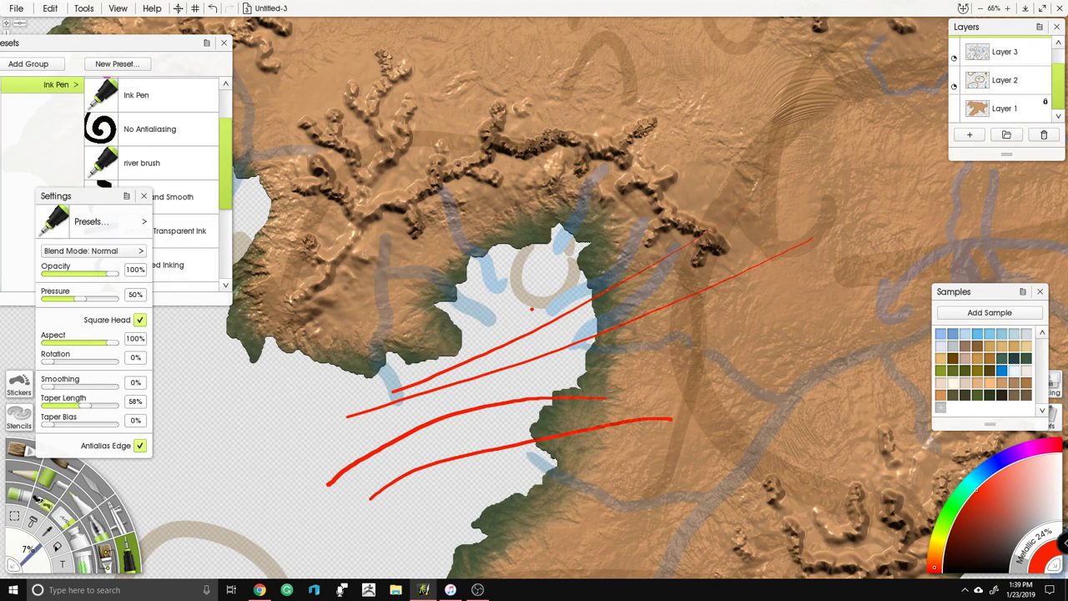
# Step: Try Taper Bias at 100% with a red stroke across the western coast and circle the stroke's starting end
pyautogui.moveTo(51, 426); pyautogui.dragTo(144, 422)
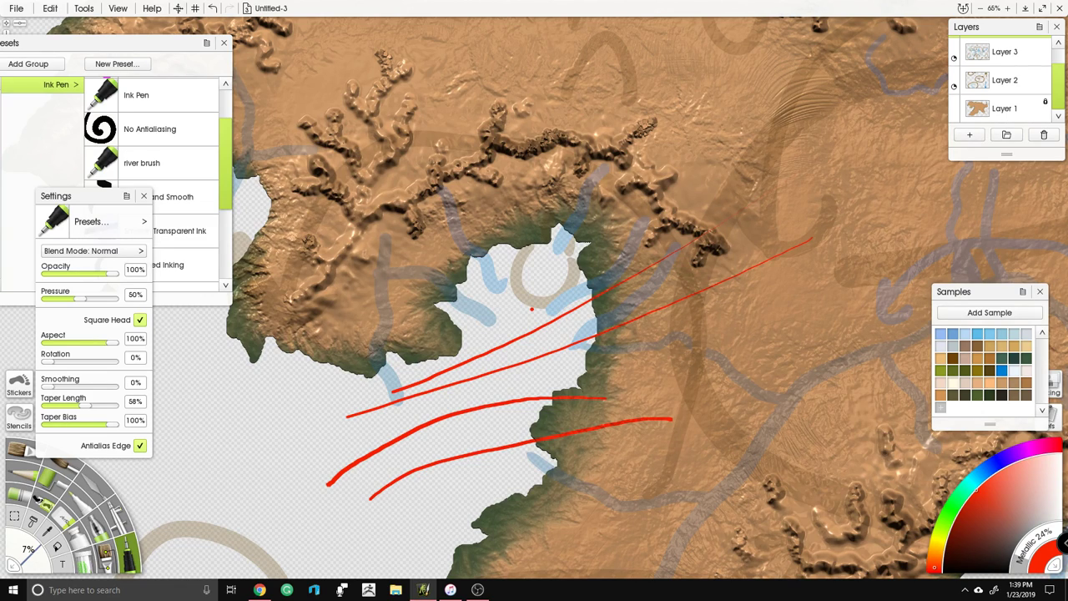
pyautogui.moveTo(532, 309); pyautogui.dragTo(532, 82)
pyautogui.moveTo(306, 324)
pyautogui.mouseDown()
pyautogui.moveTo(421, 310)
pyautogui.moveTo(708, 310)
pyautogui.mouseUp()
pyautogui.moveTo(314, 293)
pyautogui.mouseDown()
pyautogui.moveTo(275, 410)
pyautogui.moveTo(354, 276)
pyautogui.moveTo(230, 327)
pyautogui.mouseUp()
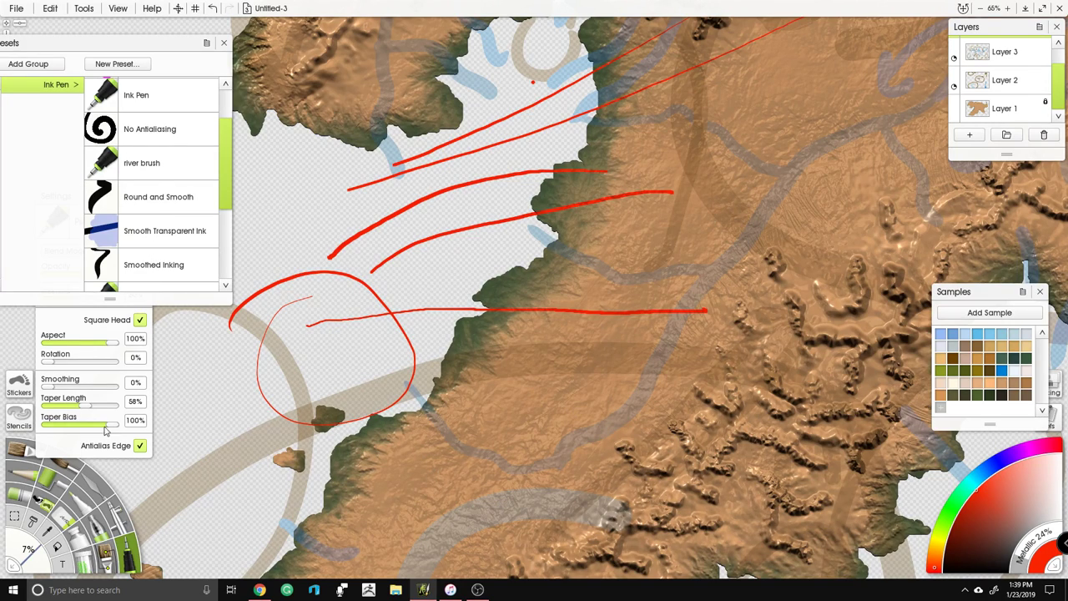
# Step: Return Taper Bias to 0%, draw a red test stroke below the previous one and circle both of its ends
pyautogui.moveTo(105, 427); pyautogui.dragTo(36, 443)
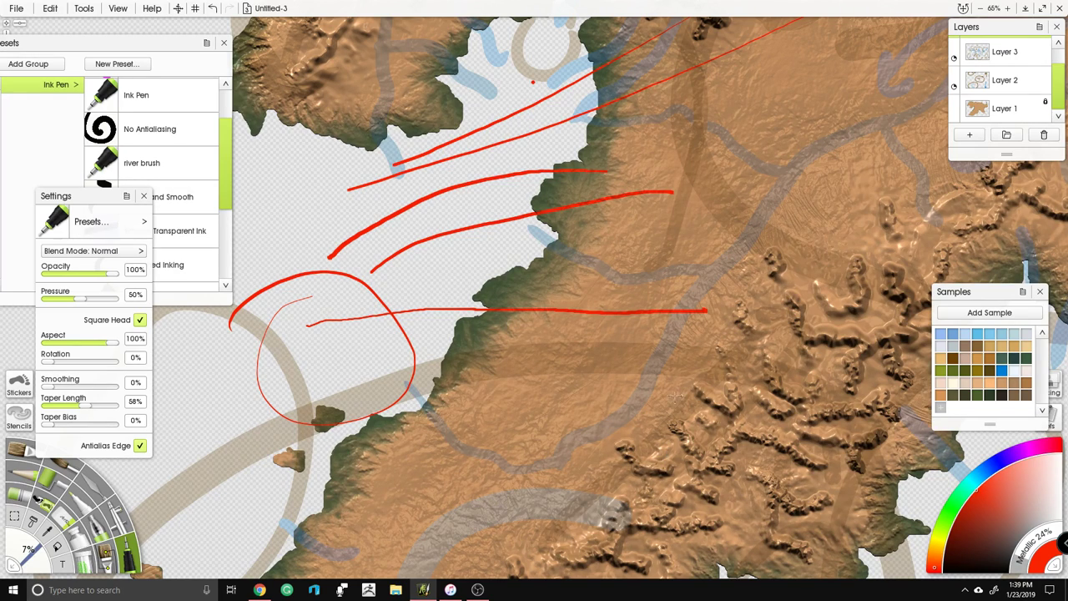
pyautogui.moveTo(314, 395)
pyautogui.mouseDown()
pyautogui.moveTo(723, 368)
pyautogui.moveTo(686, 426)
pyautogui.moveTo(719, 335)
pyautogui.mouseUp()
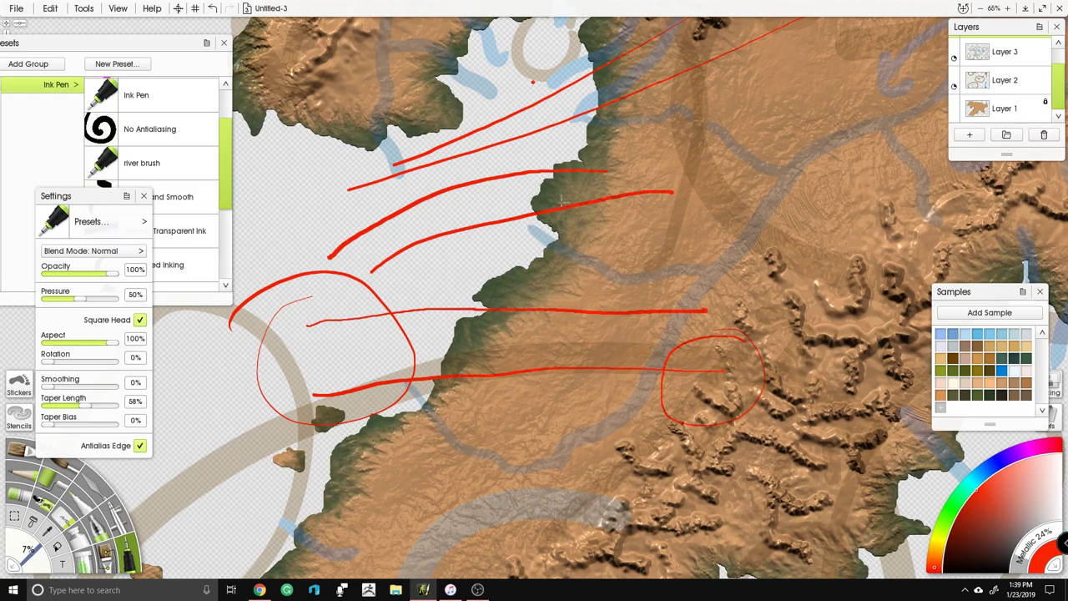
pyautogui.moveTo(562, 200); pyautogui.dragTo(531, 254)
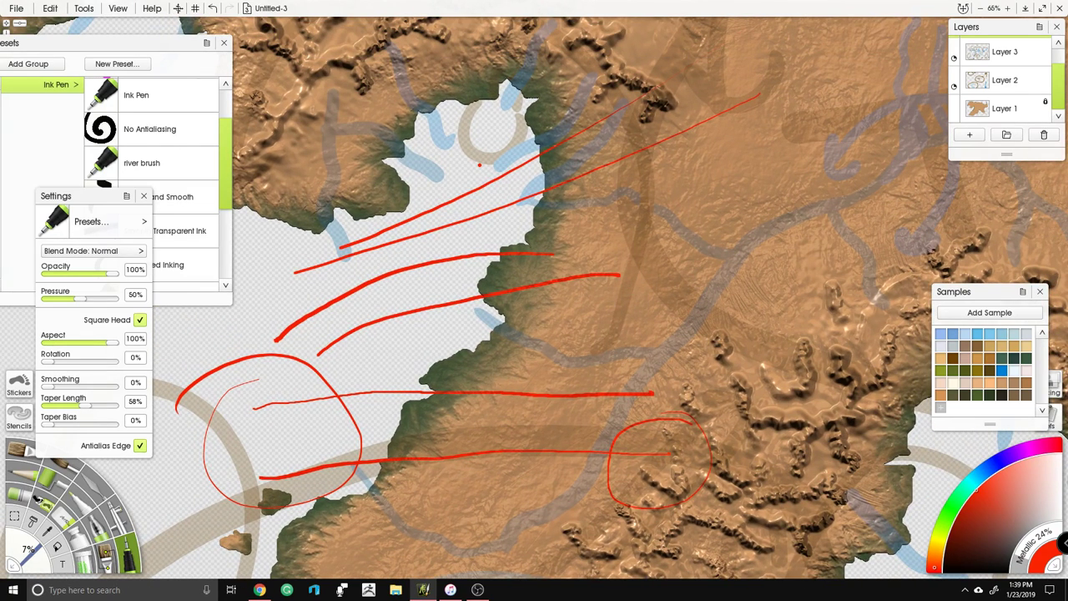
pyautogui.moveTo(259, 516)
pyautogui.mouseDown()
pyautogui.moveTo(238, 465)
pyautogui.moveTo(265, 518)
pyautogui.mouseUp()
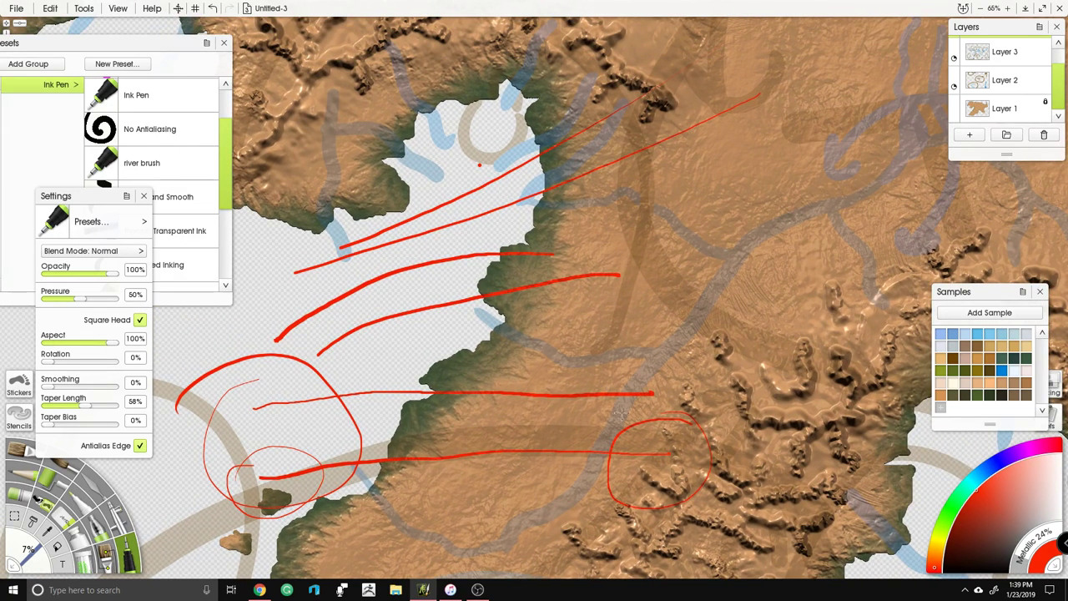
# Step: Undo all the red test strokes and circles around the western bay
pyautogui.hotkey('ctrl', 'z')
pyautogui.hotkey('ctrl', 'z')
pyautogui.hotkey('ctrl', 'z')
pyautogui.hotkey('ctrl', 'z')
pyautogui.hotkey('ctrl', 'z')
pyautogui.hotkey('ctrl', 'z')
pyautogui.hotkey('ctrl', 'z')
pyautogui.hotkey('ctrl', 'z')
pyautogui.hotkey('ctrl', 'z')
pyautogui.hotkey('ctrl', 'z')
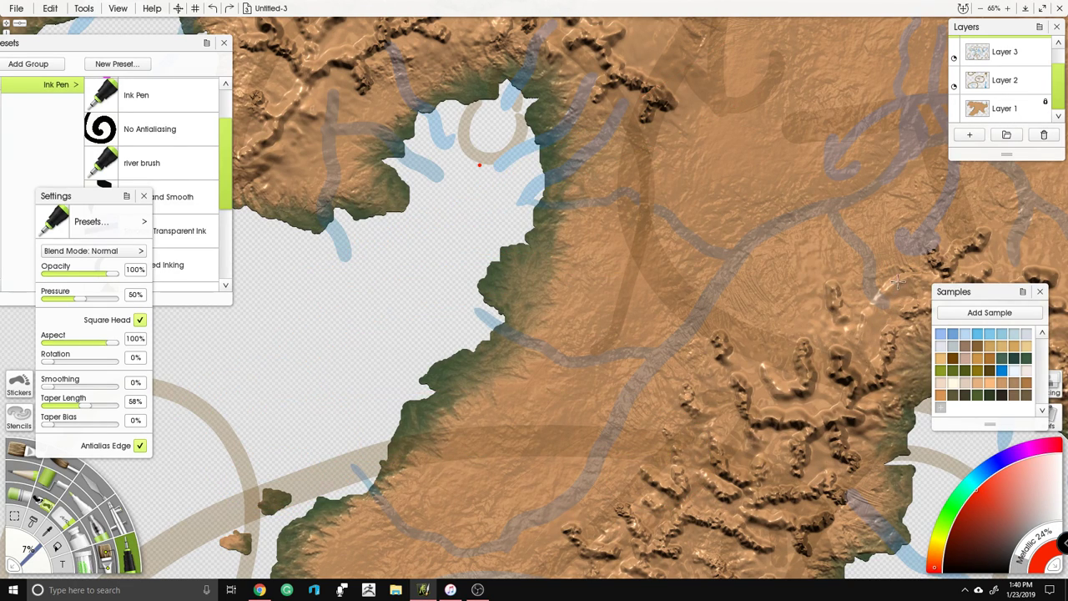
pyautogui.scroll(-4, 480, 164)
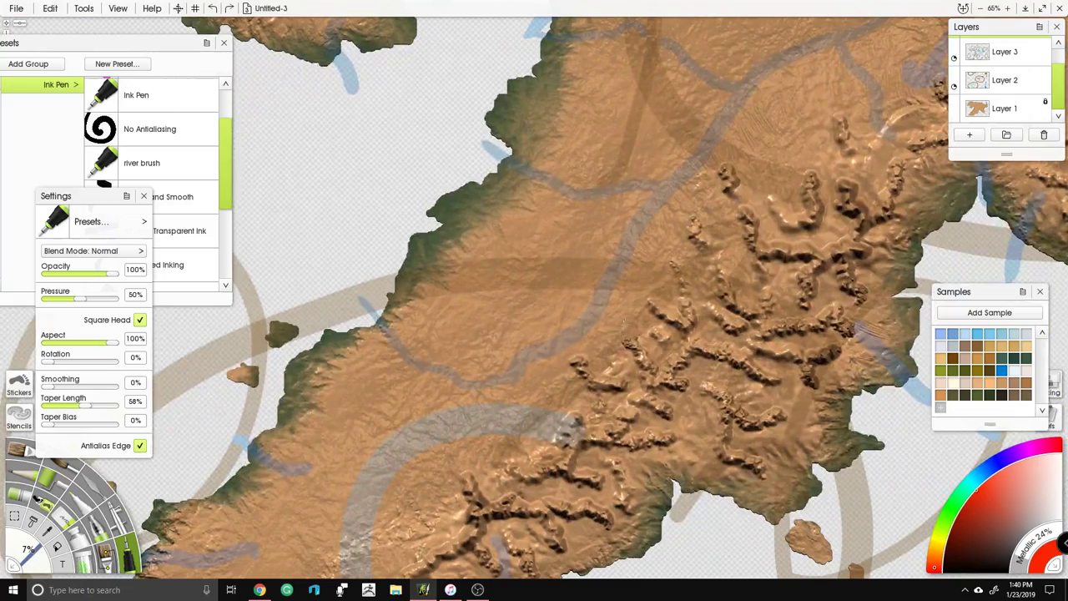
pyautogui.scroll(-3, 640, 228)
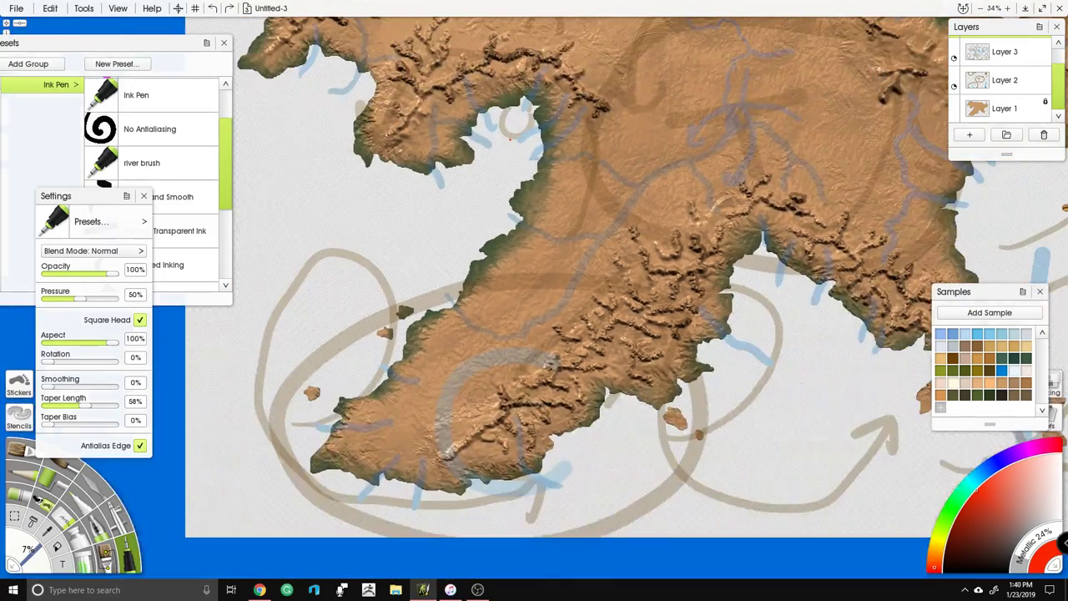
# Step: Draw the main river's lower course in red from the western coast inland along the guide to the first fork, keeping no circle around the fork
pyautogui.scroll(4, 584, 298)
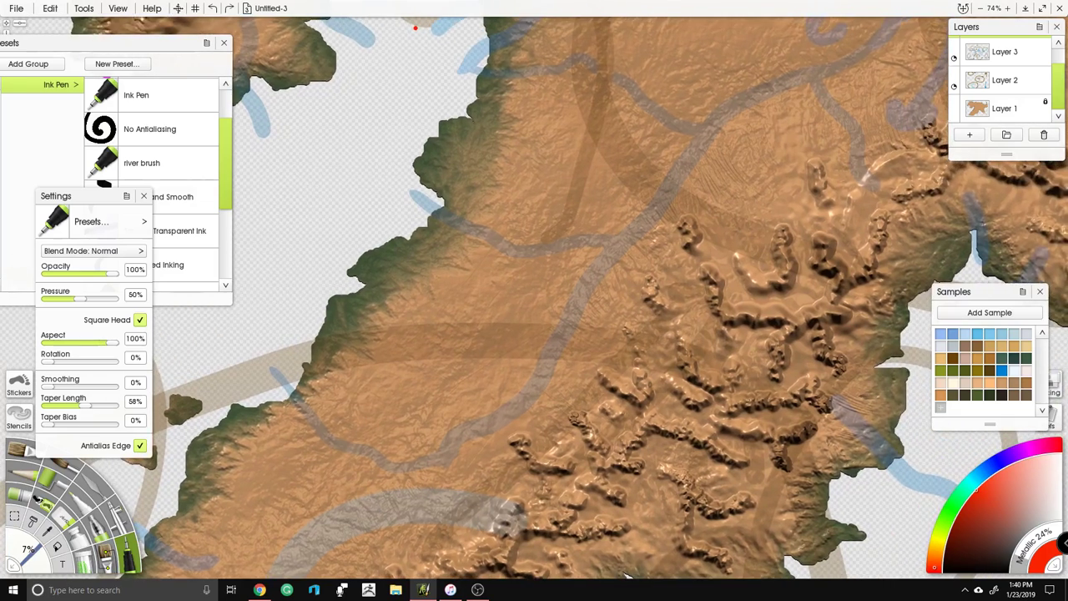
pyautogui.moveTo(585, 298); pyautogui.dragTo(579, 319)
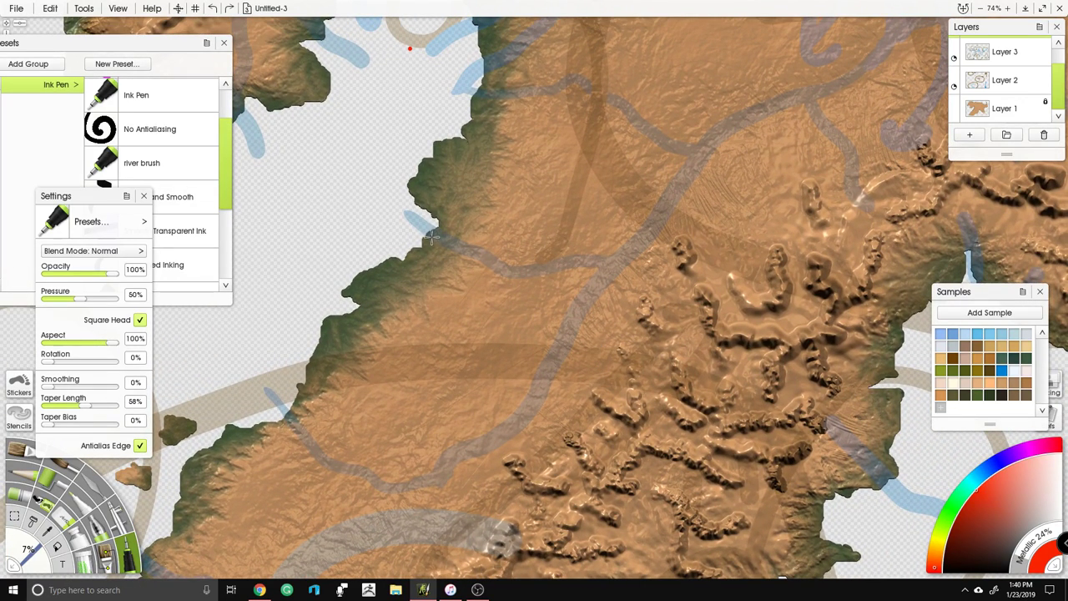
pyautogui.moveTo(430, 230)
pyautogui.mouseDown()
pyautogui.moveTo(497, 264)
pyautogui.moveTo(574, 264)
pyautogui.mouseUp()
pyautogui.moveTo(589, 263)
pyautogui.mouseDown()
pyautogui.moveTo(614, 262)
pyautogui.moveTo(689, 163)
pyautogui.moveTo(647, 143)
pyautogui.moveTo(695, 142)
pyautogui.mouseUp()
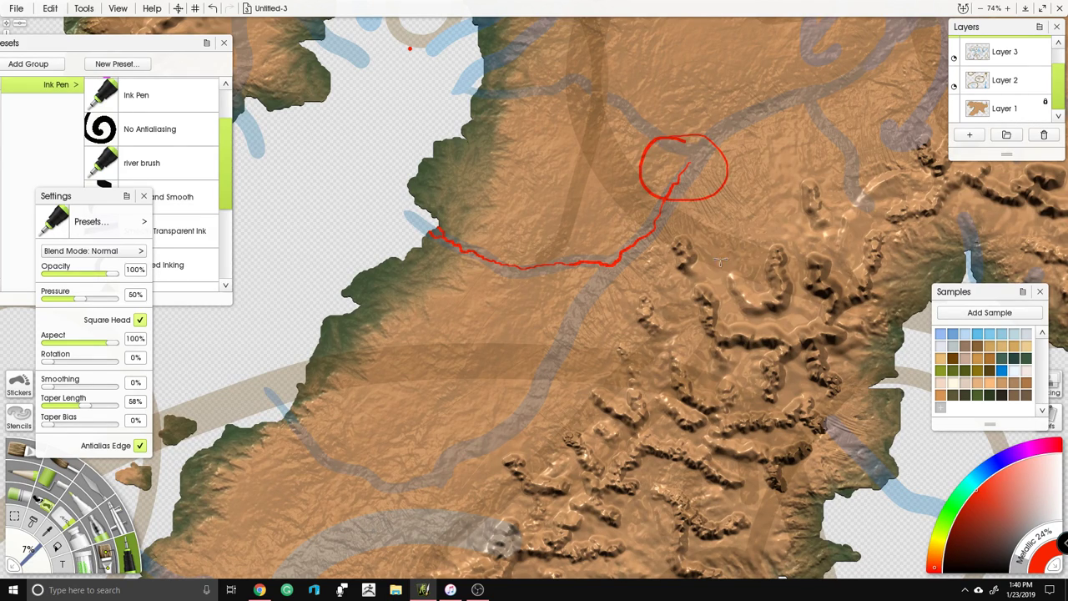
pyautogui.hotkey('ctrl', 'z')
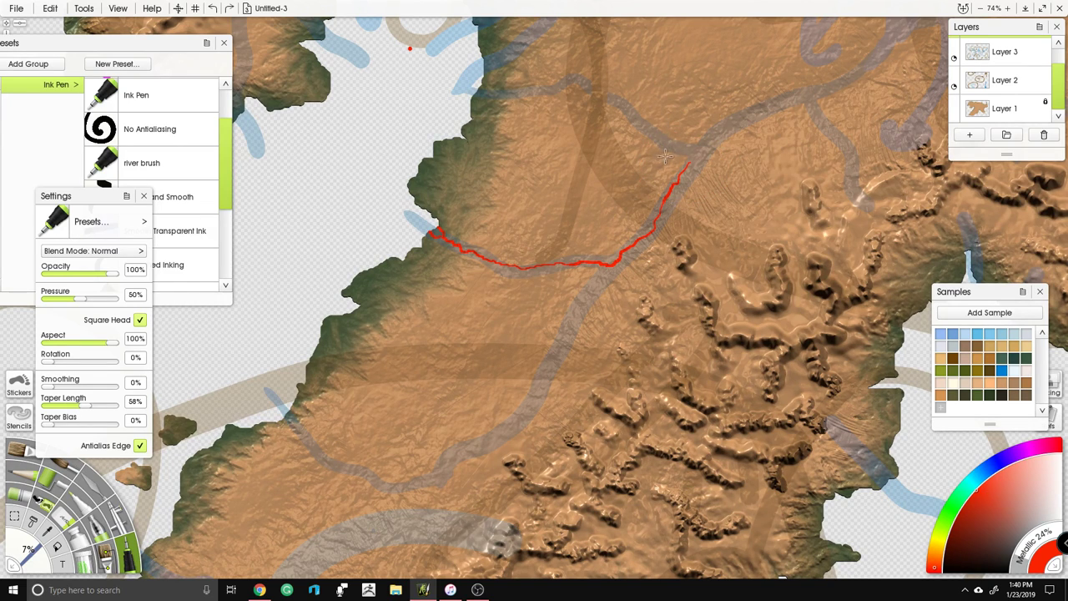
# Step: Continue the red main river north across the central plain, adding a tributary toward the southern mountains and several forked headwater branches
pyautogui.moveTo(626, 169)
pyautogui.mouseDown()
pyautogui.moveTo(530, 275)
pyautogui.moveTo(602, 257)
pyautogui.moveTo(658, 215)
pyautogui.moveTo(703, 200)
pyautogui.moveTo(723, 212)
pyautogui.moveTo(770, 342)
pyautogui.mouseUp()
pyautogui.moveTo(682, 191)
pyautogui.mouseDown()
pyautogui.moveTo(572, 253)
pyautogui.moveTo(616, 255)
pyautogui.moveTo(681, 204)
pyautogui.moveTo(689, 176)
pyautogui.moveTo(677, 98)
pyautogui.mouseUp()
pyautogui.moveTo(685, 56)
pyautogui.mouseDown()
pyautogui.moveTo(678, 119)
pyautogui.moveTo(583, 231)
pyautogui.moveTo(596, 183)
pyautogui.moveTo(631, 157)
pyautogui.moveTo(659, 164)
pyautogui.moveTo(645, 131)
pyautogui.mouseUp()
pyautogui.moveTo(603, 104)
pyautogui.mouseDown()
pyautogui.moveTo(636, 187)
pyautogui.moveTo(618, 176)
pyautogui.moveTo(558, 191)
pyautogui.moveTo(531, 178)
pyautogui.moveTo(513, 142)
pyautogui.moveTo(528, 112)
pyautogui.mouseUp()
pyautogui.moveTo(630, 177); pyautogui.dragTo(586, 101)
pyautogui.moveTo(618, 148); pyautogui.dragTo(628, 98)
pyautogui.moveTo(608, 189); pyautogui.dragTo(601, 97)
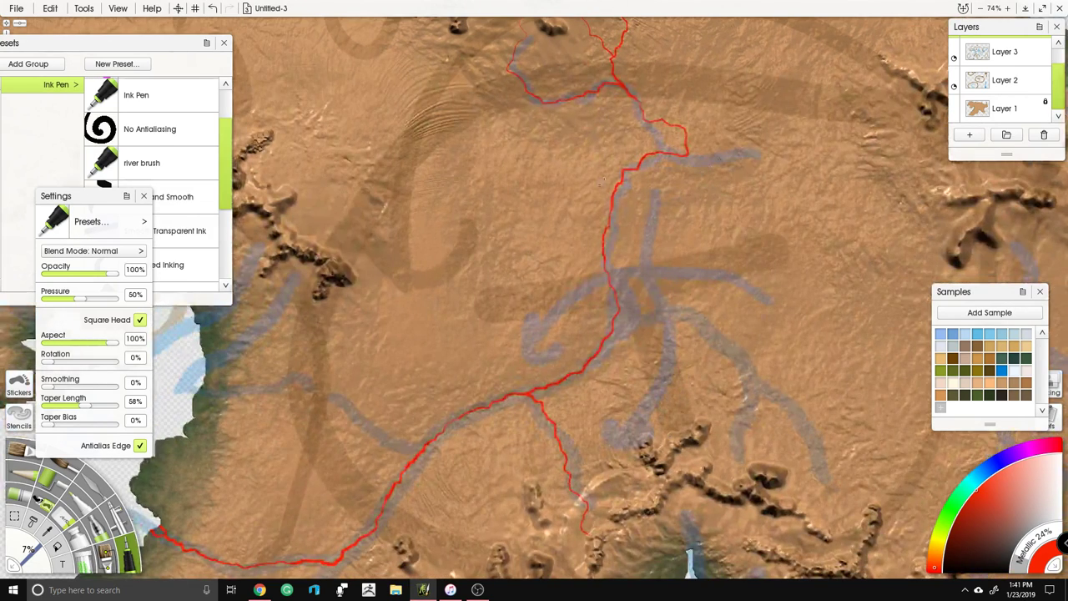
pyautogui.moveTo(603, 232)
pyautogui.mouseDown()
pyautogui.moveTo(549, 220)
pyautogui.moveTo(521, 209)
pyautogui.moveTo(497, 219)
pyautogui.moveTo(524, 207)
pyautogui.moveTo(504, 170)
pyautogui.mouseUp()
pyautogui.moveTo(478, 257)
pyautogui.mouseDown()
pyautogui.moveTo(566, 157)
pyautogui.moveTo(584, 105)
pyautogui.mouseUp()
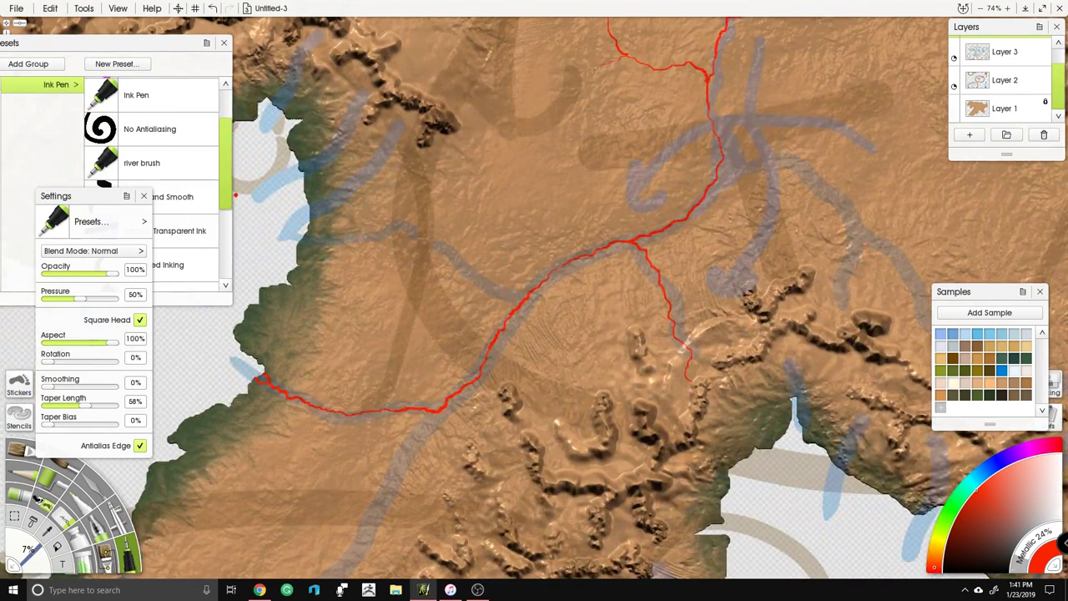
# Step: Sketch a second outlet from the main river to the western bay with a circled fork and two arrows, and undo the sketch
pyautogui.hscroll(-2, 402, 258)
pyautogui.moveTo(349, 198)
pyautogui.mouseDown()
pyautogui.moveTo(504, 205)
pyautogui.moveTo(579, 268)
pyautogui.moveTo(586, 250)
pyautogui.moveTo(589, 303)
pyautogui.moveTo(574, 247)
pyautogui.moveTo(505, 181)
pyautogui.mouseUp()
pyautogui.moveTo(516, 202)
pyautogui.mouseDown()
pyautogui.moveTo(504, 180)
pyautogui.moveTo(532, 178)
pyautogui.mouseUp()
pyautogui.moveTo(614, 309)
pyautogui.mouseDown()
pyautogui.moveTo(570, 349)
pyautogui.moveTo(586, 341)
pyautogui.mouseUp()
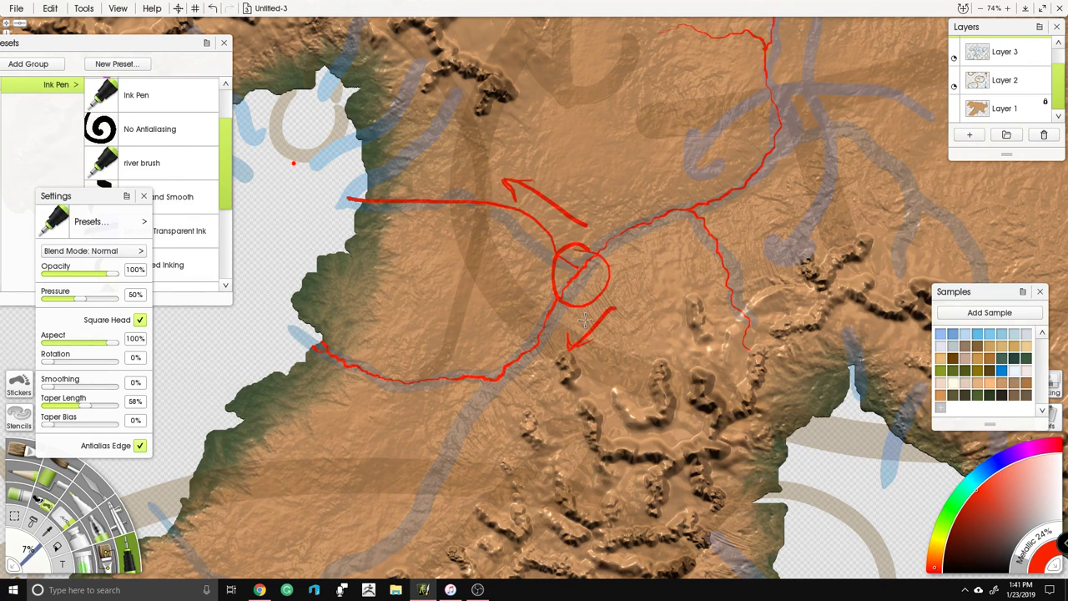
pyautogui.hotkey('ctrl', 'z')
pyautogui.hotkey('ctrl', 'z')
pyautogui.hotkey('ctrl', 'z')
pyautogui.hotkey('ctrl', 'z')
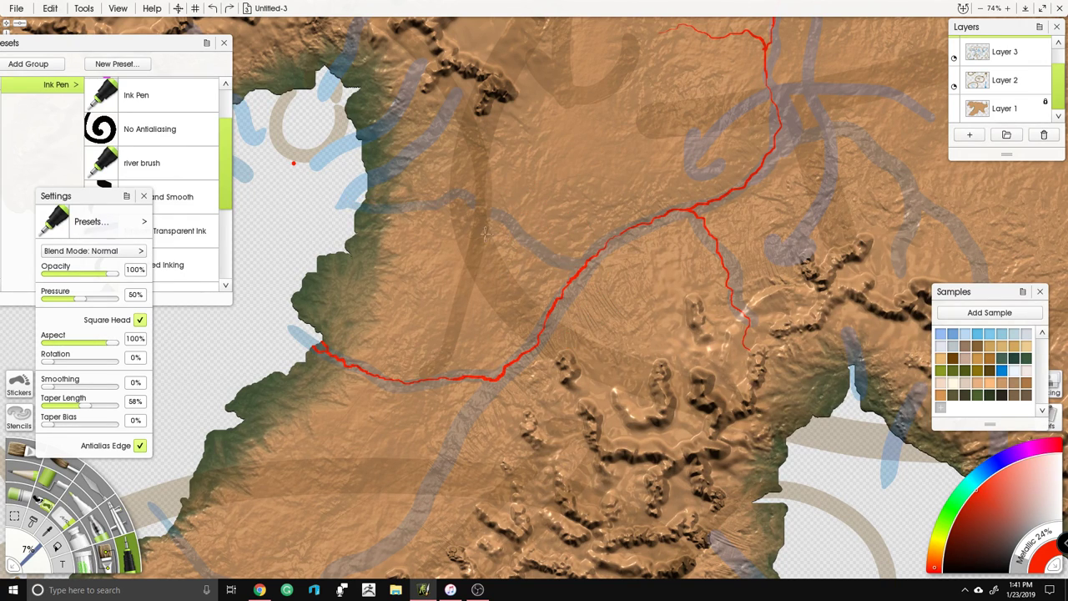
# Step: Draw red rivers from the western bay's eastern shore and northern tip up into the nearby mountains, forking the northernmost one
pyautogui.moveTo(439, 255); pyautogui.dragTo(484, 357)
pyautogui.moveTo(402, 291)
pyautogui.mouseDown()
pyautogui.moveTo(449, 278)
pyautogui.moveTo(460, 246)
pyautogui.moveTo(490, 223)
pyautogui.moveTo(502, 177)
pyautogui.mouseUp()
pyautogui.moveTo(389, 240)
pyautogui.mouseDown()
pyautogui.moveTo(427, 224)
pyautogui.moveTo(451, 176)
pyautogui.moveTo(477, 161)
pyautogui.mouseUp()
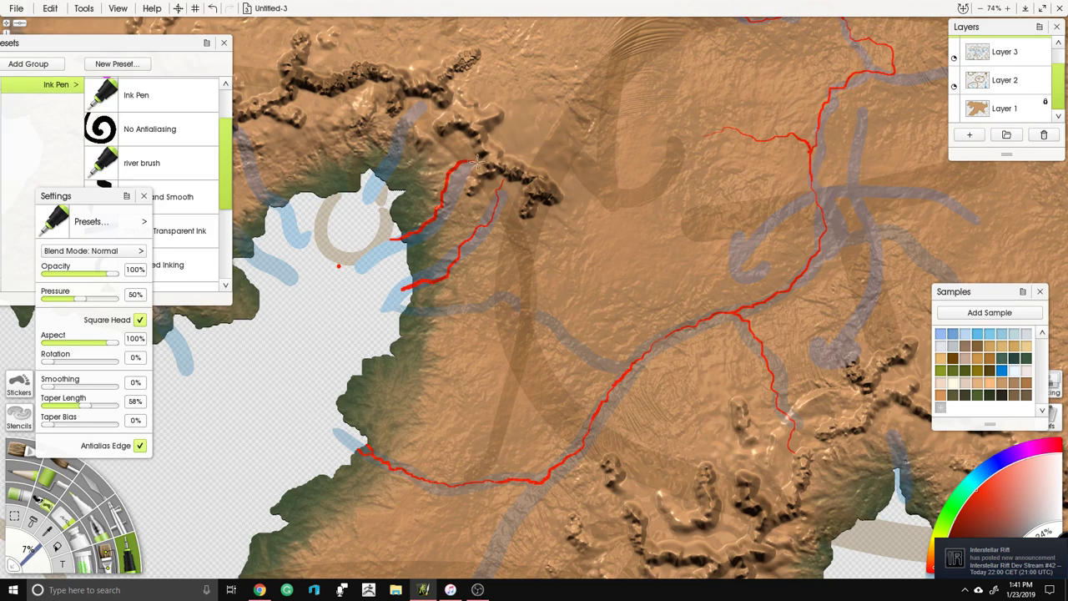
pyautogui.moveTo(374, 179); pyautogui.dragTo(418, 102)
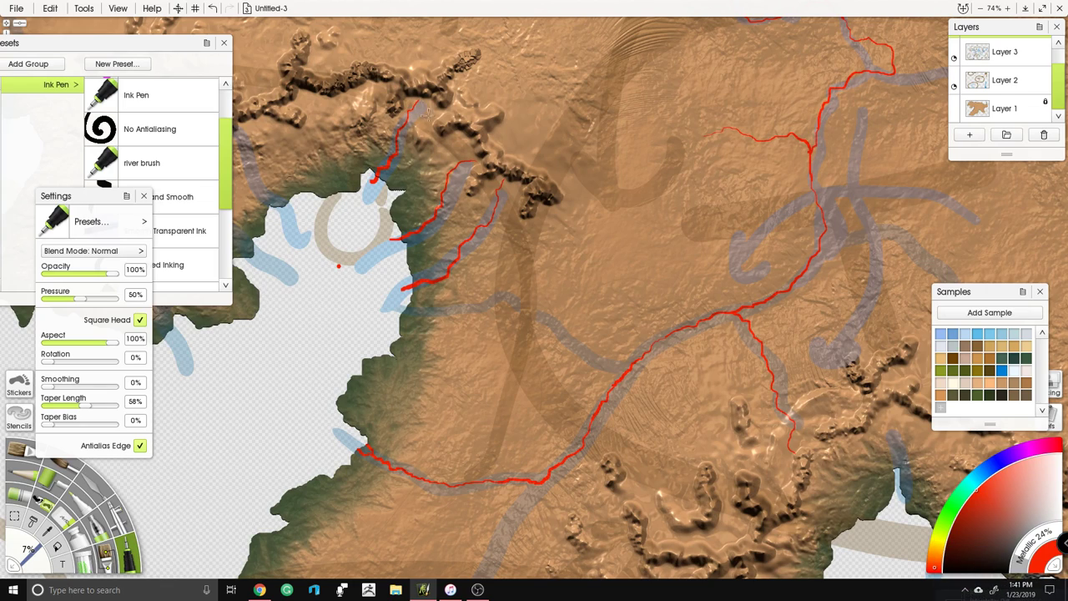
pyautogui.moveTo(374, 178)
pyautogui.mouseDown()
pyautogui.moveTo(458, 136)
pyautogui.moveTo(480, 207)
pyautogui.mouseUp()
# Step: Draw a red river from the western bay's north shore up to the mountain ridge, splitting into two headwaters
pyautogui.moveTo(412, 145); pyautogui.dragTo(433, 158)
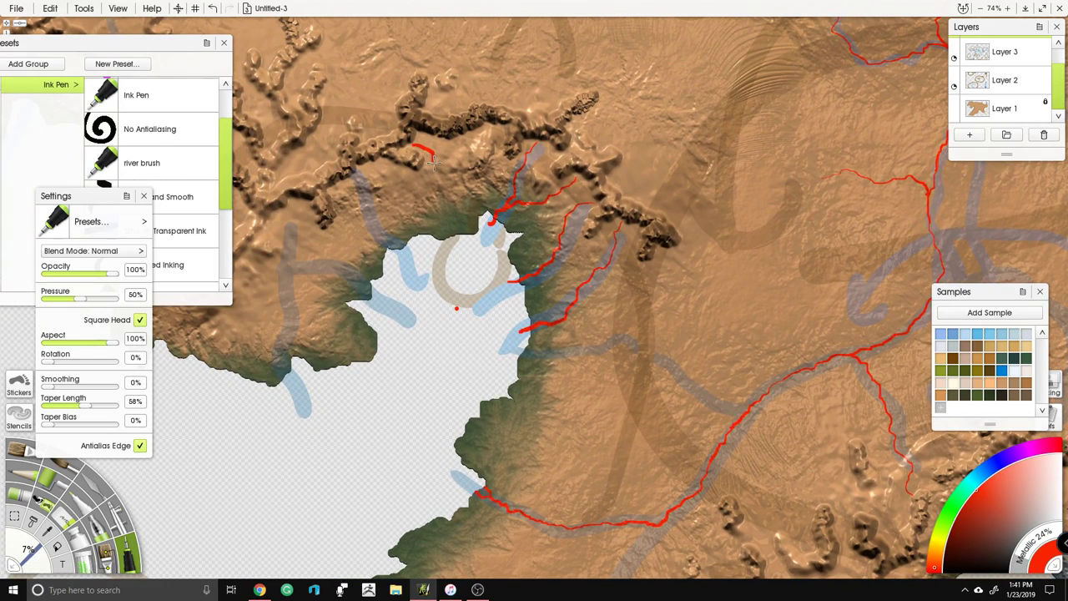
pyautogui.hotkey('ctrl', 'z')
pyautogui.moveTo(435, 245)
pyautogui.mouseDown()
pyautogui.moveTo(445, 184)
pyautogui.moveTo(422, 138)
pyautogui.mouseUp()
pyautogui.moveTo(440, 174)
pyautogui.mouseDown()
pyautogui.moveTo(461, 155)
pyautogui.moveTo(459, 132)
pyautogui.mouseUp()
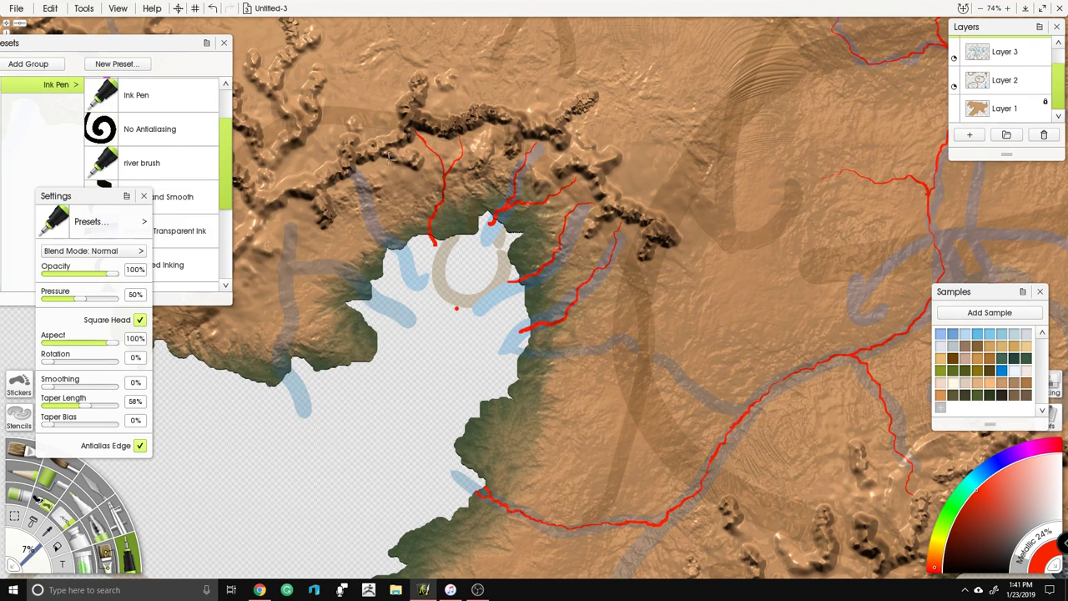
# Step: Draw a forked red river on the western bay's northwest shore and another from the small peninsula's south coast up to the mountains
pyautogui.moveTo(389, 267); pyautogui.dragTo(329, 188)
pyautogui.moveTo(364, 227); pyautogui.dragTo(362, 160)
pyautogui.moveTo(346, 245); pyautogui.dragTo(439, 224)
pyautogui.moveTo(338, 233); pyautogui.dragTo(351, 253)
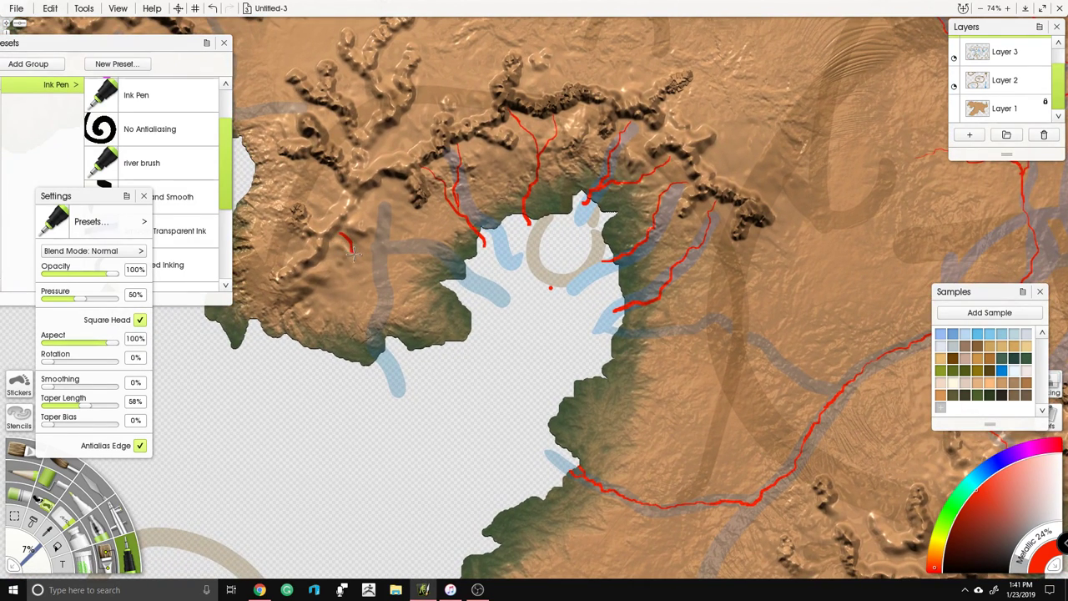
pyautogui.hotkey('ctrl', 'z')
pyautogui.moveTo(390, 339)
pyautogui.mouseDown()
pyautogui.moveTo(376, 288)
pyautogui.moveTo(334, 237)
pyautogui.mouseUp()
# Step: Draw red tributaries from the main river's southeastern bank into the long mountain range, with small side branches in the valleys
pyautogui.moveTo(477, 250)
pyautogui.mouseDown()
pyautogui.moveTo(399, 219)
pyautogui.moveTo(344, 67)
pyautogui.moveTo(322, 42)
pyautogui.mouseUp()
pyautogui.scroll(-6, 534, 301)
pyautogui.hscroll(3, 535, 301)
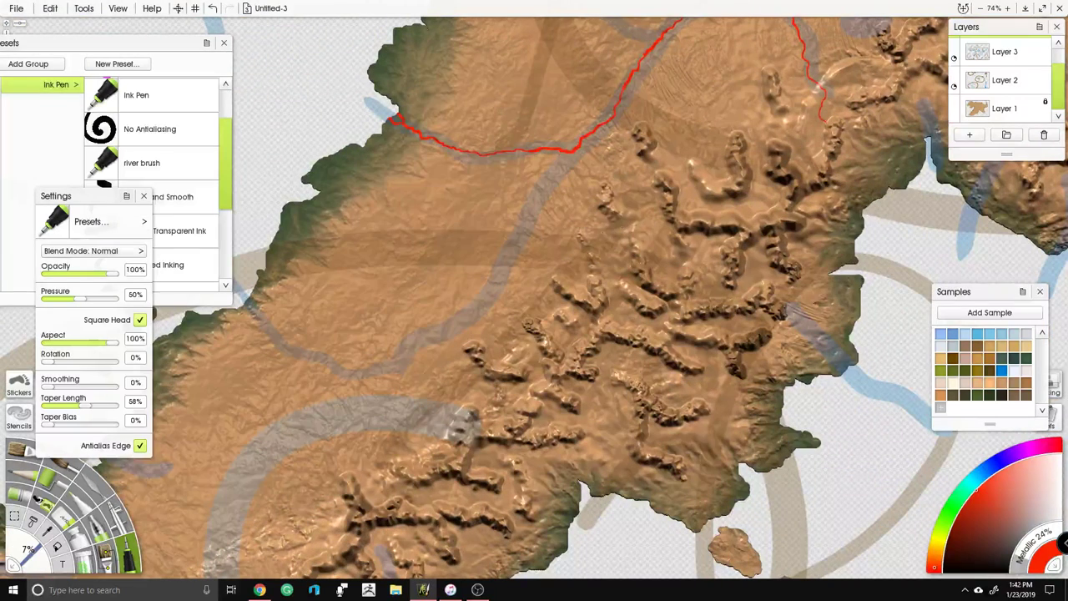
pyautogui.moveTo(640, 166); pyautogui.dragTo(541, 273)
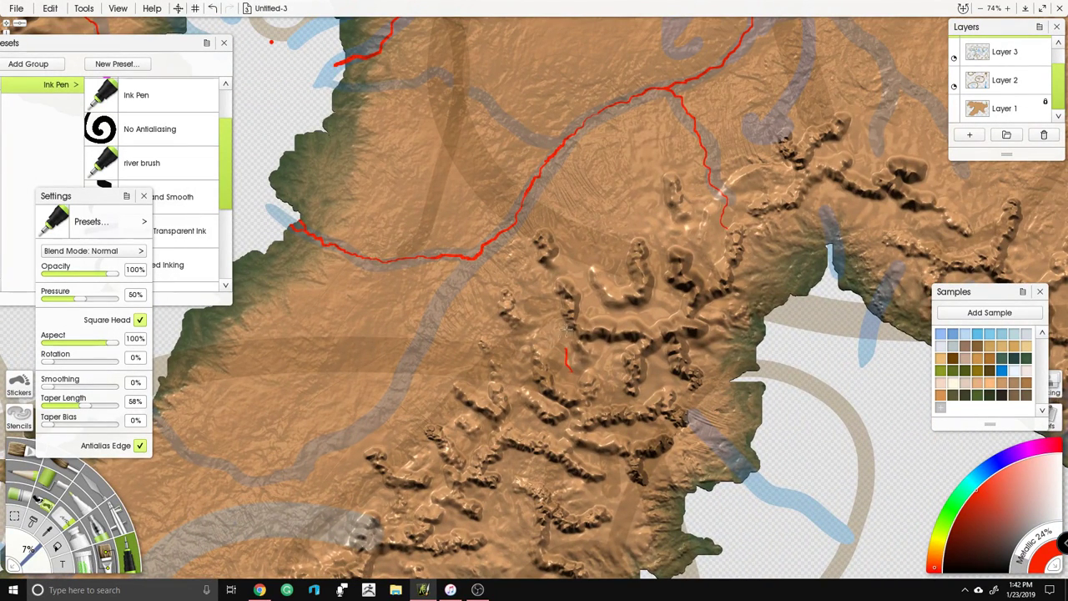
pyautogui.moveTo(470, 245)
pyautogui.mouseDown()
pyautogui.moveTo(501, 260)
pyautogui.moveTo(544, 309)
pyautogui.moveTo(572, 370)
pyautogui.mouseUp()
pyautogui.moveTo(522, 197)
pyautogui.mouseDown()
pyautogui.moveTo(563, 210)
pyautogui.moveTo(594, 307)
pyautogui.moveTo(653, 320)
pyautogui.mouseUp()
pyautogui.moveTo(568, 139)
pyautogui.mouseDown()
pyautogui.moveTo(611, 150)
pyautogui.moveTo(636, 174)
pyautogui.moveTo(635, 237)
pyautogui.mouseUp()
pyautogui.moveTo(569, 289); pyautogui.dragTo(582, 140)
pyautogui.moveTo(477, 222); pyautogui.dragTo(549, 270)
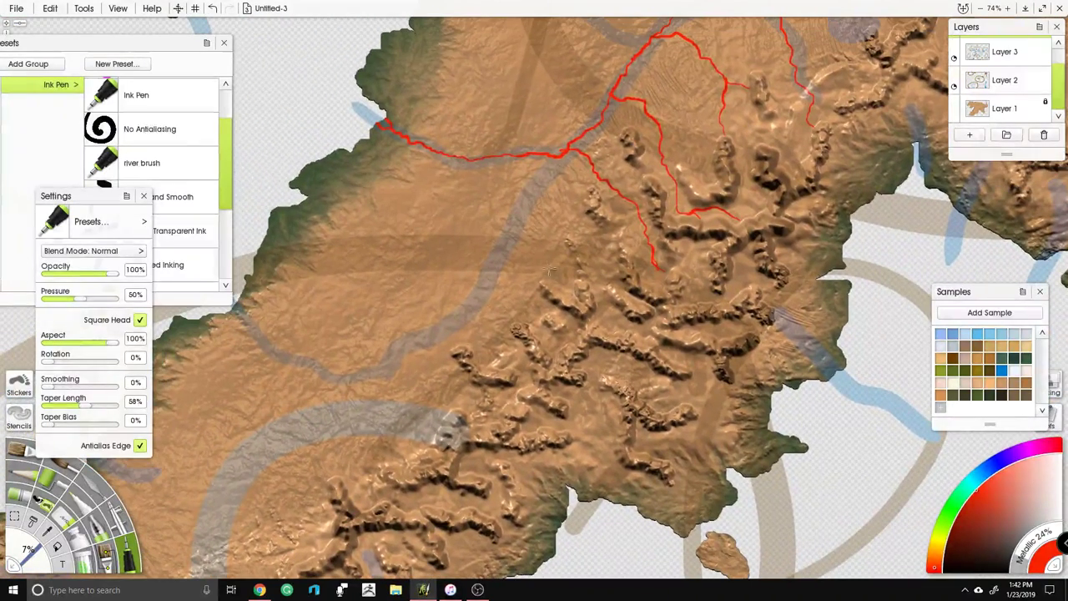
# Step: Draw a long red tributary running south from the main river's lower course, branching into the mountain foothills
pyautogui.moveTo(509, 155)
pyautogui.mouseDown()
pyautogui.moveTo(524, 187)
pyautogui.moveTo(499, 253)
pyautogui.moveTo(505, 285)
pyautogui.moveTo(547, 338)
pyautogui.mouseUp()
pyautogui.moveTo(498, 253)
pyautogui.mouseDown()
pyautogui.moveTo(475, 320)
pyautogui.moveTo(524, 371)
pyautogui.moveTo(526, 391)
pyautogui.mouseUp()
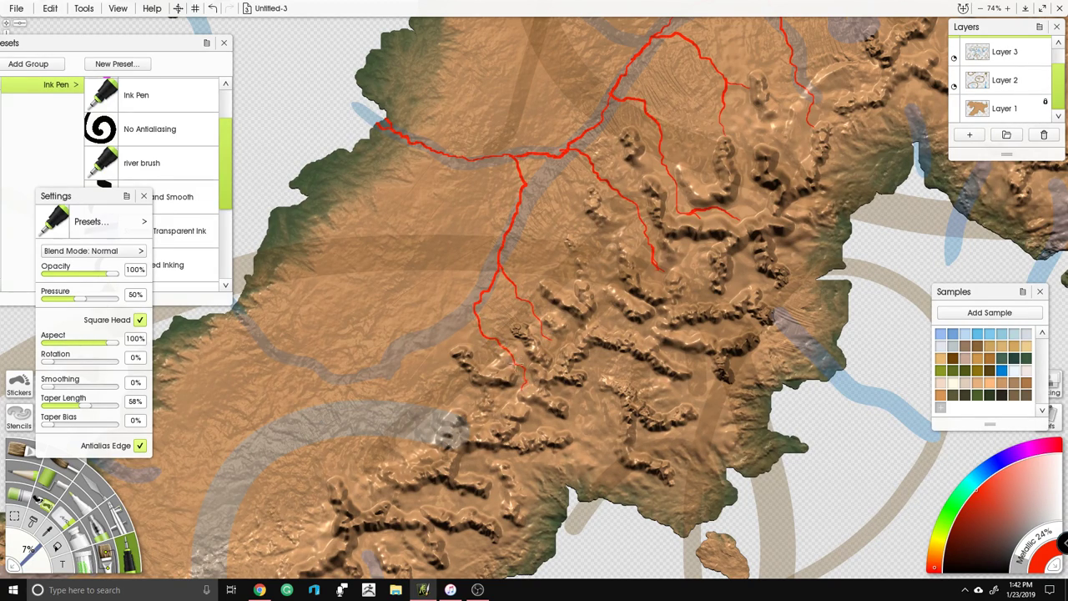
pyautogui.moveTo(480, 300); pyautogui.dragTo(457, 324)
# Step: Add a forked pair of red tributaries reaching northeast across the central plain from the main river
pyautogui.moveTo(495, 274); pyautogui.dragTo(332, 486)
pyautogui.moveTo(678, 49); pyautogui.dragTo(547, 195)
pyautogui.moveTo(554, 258)
pyautogui.mouseDown()
pyautogui.moveTo(580, 219)
pyautogui.moveTo(650, 217)
pyautogui.moveTo(678, 197)
pyautogui.mouseUp()
pyautogui.moveTo(597, 200)
pyautogui.mouseDown()
pyautogui.moveTo(640, 154)
pyautogui.moveTo(676, 139)
pyautogui.mouseUp()
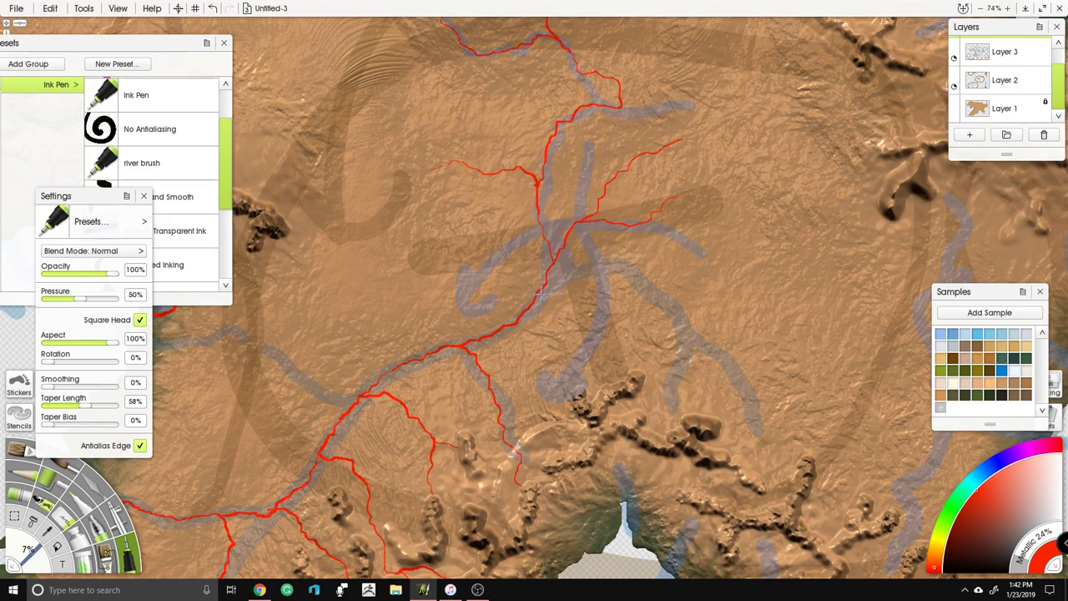
# Step: Add a red tributary southeast of the central river junction, splitting into three branches that end at the mountains
pyautogui.moveTo(562, 291)
pyautogui.mouseDown()
pyautogui.moveTo(598, 323)
pyautogui.moveTo(596, 399)
pyautogui.mouseUp()
pyautogui.moveTo(600, 328)
pyautogui.mouseDown()
pyautogui.moveTo(642, 331)
pyautogui.moveTo(655, 350)
pyautogui.moveTo(656, 419)
pyautogui.mouseUp()
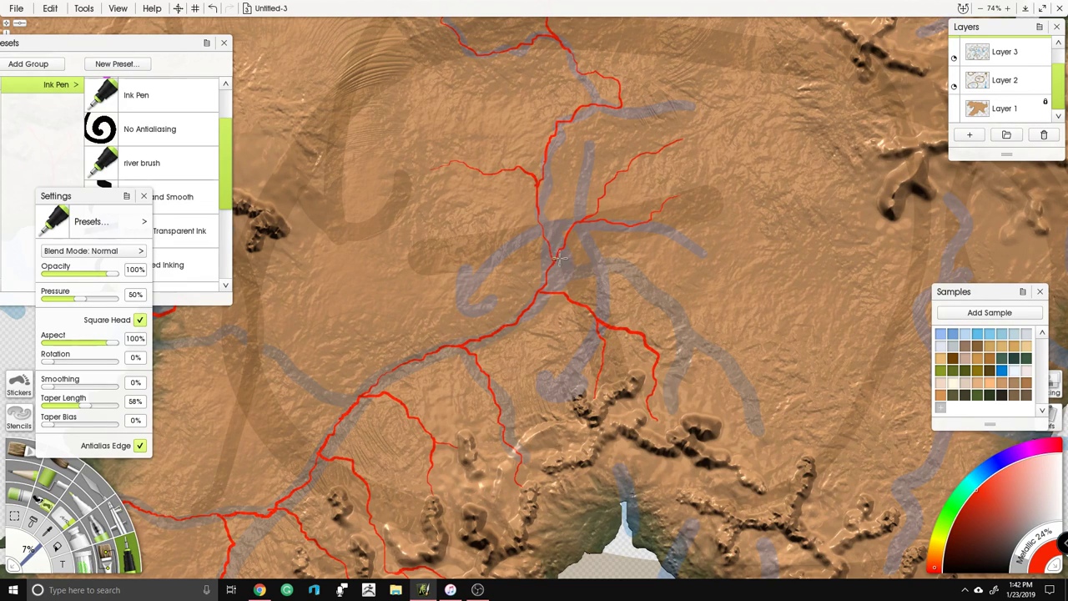
pyautogui.moveTo(641, 329)
pyautogui.mouseDown()
pyautogui.moveTo(671, 329)
pyautogui.moveTo(731, 374)
pyautogui.moveTo(745, 413)
pyautogui.moveTo(736, 444)
pyautogui.mouseUp()
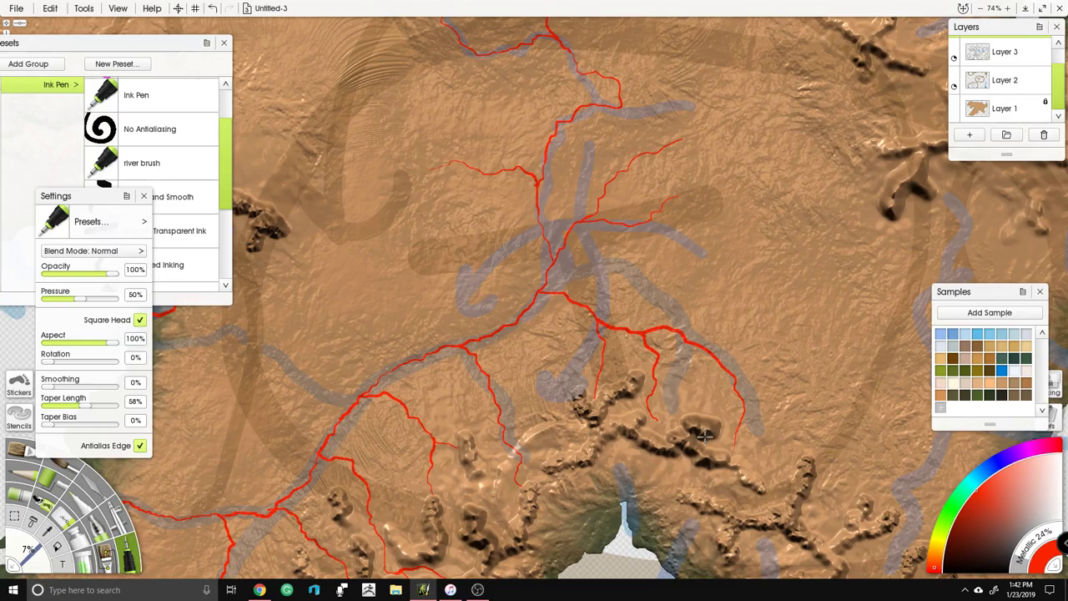
# Step: Draw a red river on the southern peninsula from its upper west coast inland to the mountains, with one side branch
pyautogui.scroll(-6, 668, 383)
pyautogui.moveTo(642, 375); pyautogui.dragTo(673, 327)
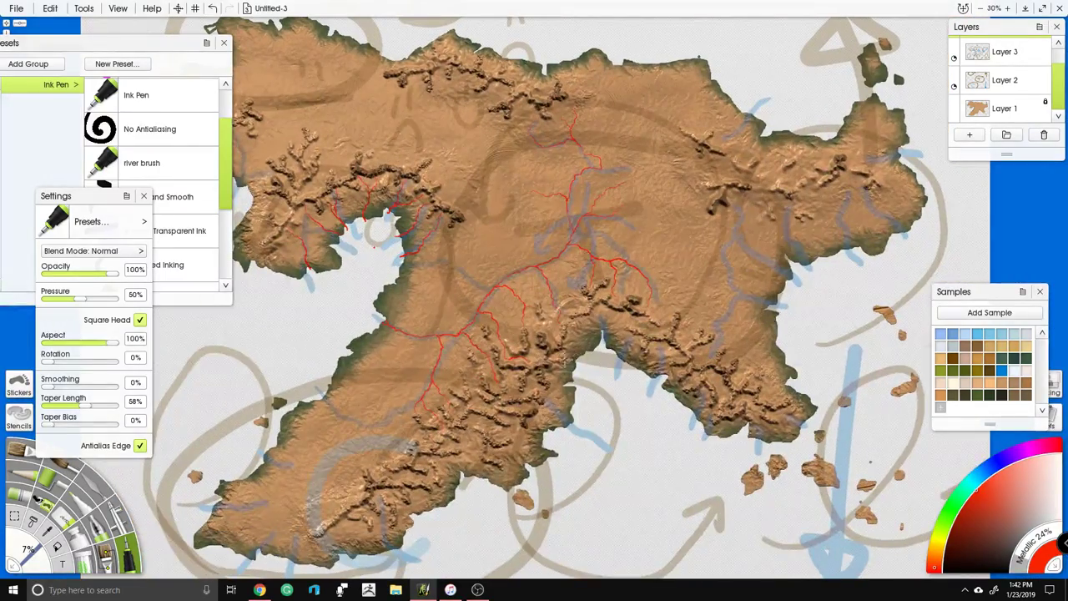
pyautogui.scroll(3, 565, 360)
pyautogui.moveTo(619, 272); pyautogui.dragTo(676, 153)
pyautogui.scroll(2, 551, 325)
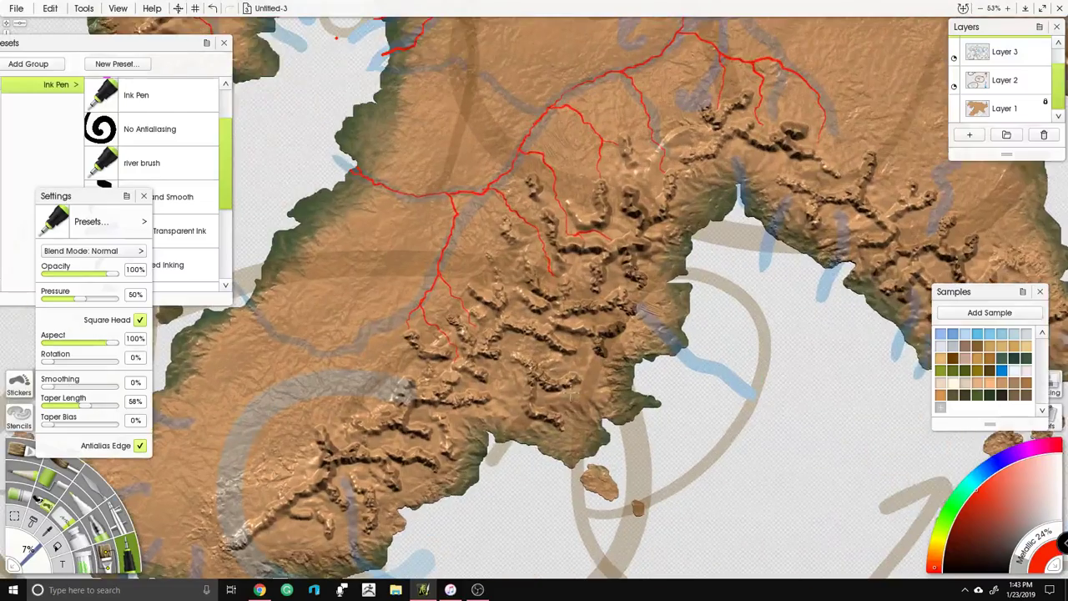
pyautogui.moveTo(588, 398); pyautogui.dragTo(673, 360)
pyautogui.moveTo(419, 180); pyautogui.dragTo(557, 75)
pyautogui.rightClick(584, 102)
pyautogui.click(684, 387)
pyautogui.moveTo(603, 258)
pyautogui.mouseDown()
pyautogui.moveTo(576, 259)
pyautogui.moveTo(552, 221)
pyautogui.moveTo(516, 206)
pyautogui.mouseUp()
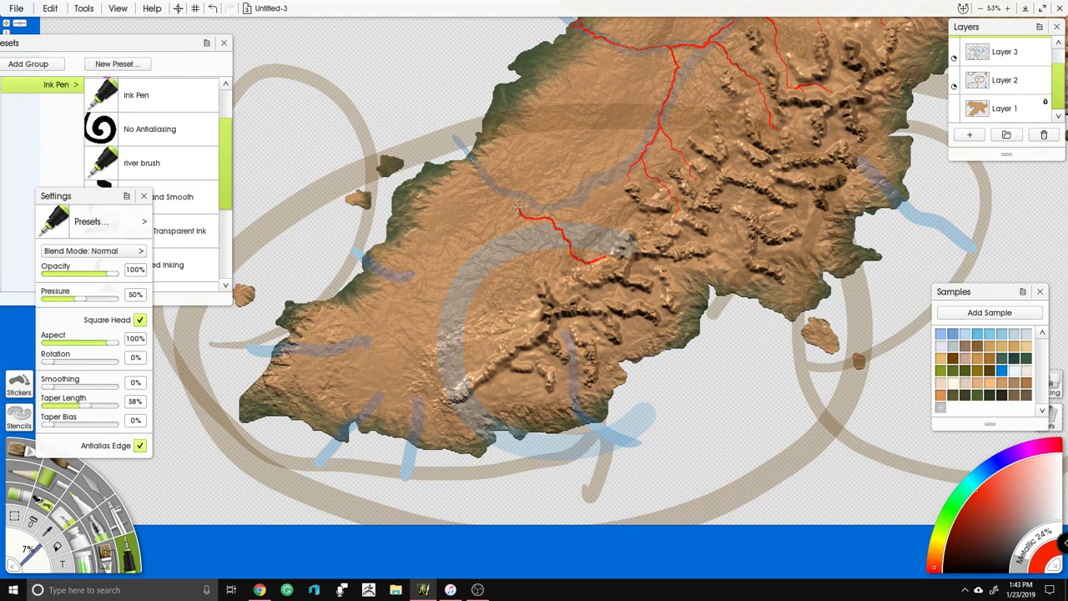
pyautogui.hotkey('ctrl', 'z')
pyautogui.moveTo(456, 151)
pyautogui.mouseDown()
pyautogui.moveTo(479, 200)
pyautogui.moveTo(595, 257)
pyautogui.mouseUp()
pyautogui.moveTo(548, 221); pyautogui.dragTo(614, 241)
# Step: Draw a forked red river from the southern peninsula's lower west coast and short rivers along its south coast
pyautogui.moveTo(354, 267)
pyautogui.mouseDown()
pyautogui.moveTo(464, 301)
pyautogui.moveTo(496, 317)
pyautogui.moveTo(506, 338)
pyautogui.moveTo(517, 308)
pyautogui.mouseUp()
pyautogui.moveTo(516, 441); pyautogui.dragTo(510, 389)
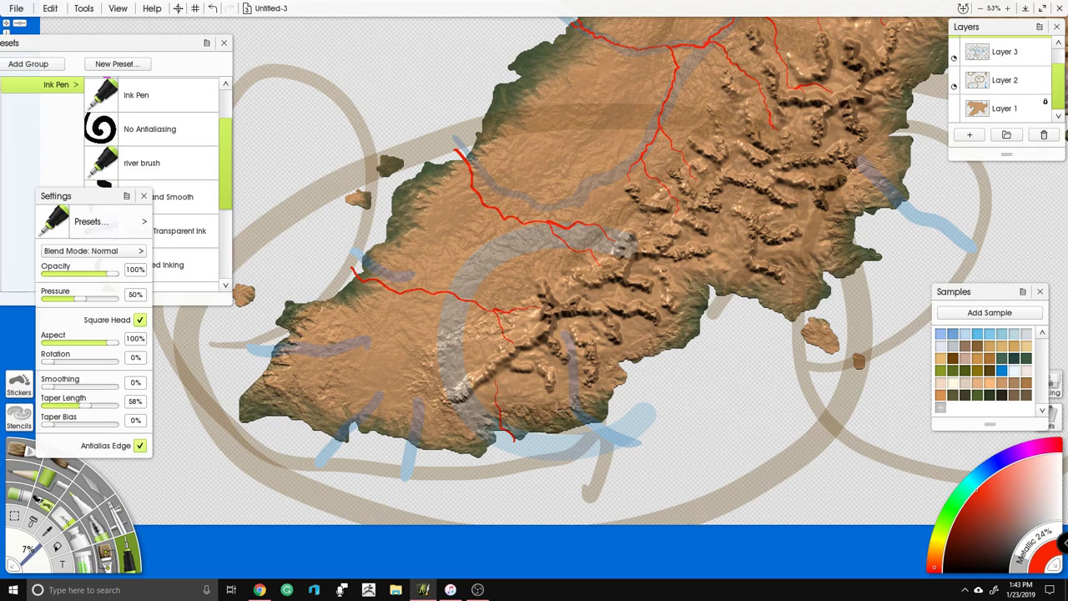
pyautogui.moveTo(554, 430)
pyautogui.mouseDown()
pyautogui.moveTo(569, 387)
pyautogui.moveTo(533, 350)
pyautogui.mouseUp()
pyautogui.moveTo(357, 433)
pyautogui.mouseDown()
pyautogui.moveTo(371, 388)
pyautogui.moveTo(436, 343)
pyautogui.mouseUp()
# Step: Draw a red river at the head of the large southern bay and two short ones along the coast just east of it
pyautogui.moveTo(596, 316)
pyautogui.mouseDown()
pyautogui.moveTo(443, 498)
pyautogui.moveTo(195, 592)
pyautogui.mouseUp()
pyautogui.moveTo(550, 355)
pyautogui.mouseDown()
pyautogui.moveTo(524, 269)
pyautogui.moveTo(533, 203)
pyautogui.moveTo(552, 191)
pyautogui.mouseUp()
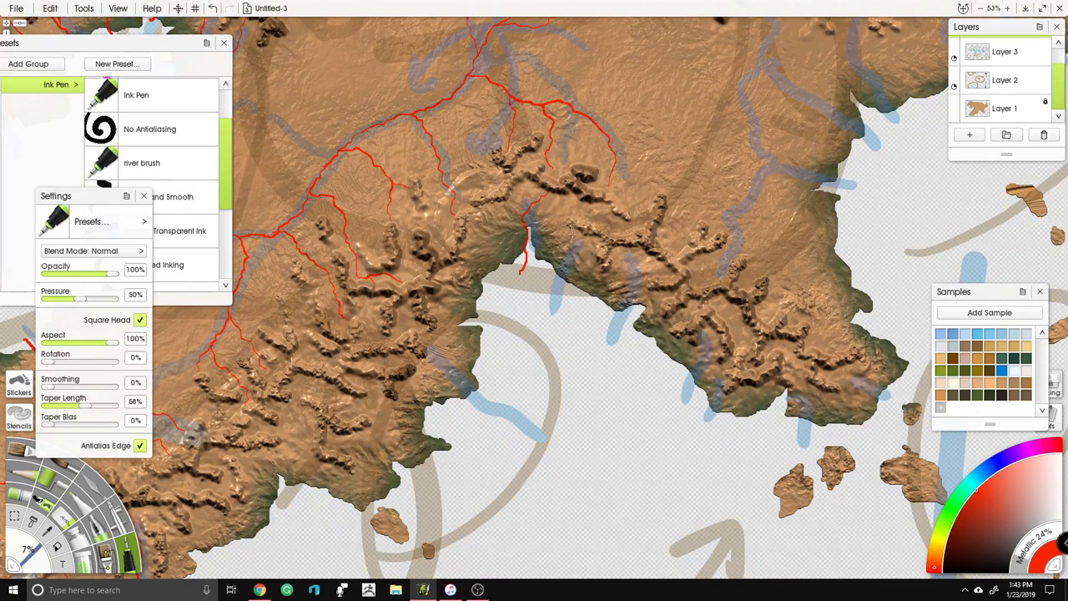
pyautogui.moveTo(559, 291); pyautogui.dragTo(598, 246)
pyautogui.moveTo(601, 317)
pyautogui.mouseDown()
pyautogui.moveTo(638, 311)
pyautogui.moveTo(641, 274)
pyautogui.moveTo(658, 250)
pyautogui.mouseUp()
pyautogui.moveTo(571, 278); pyautogui.dragTo(567, 275)
pyautogui.hotkey('ctrl', 'z')
# Step: Draw five more short red rivers from the southeastern peninsula's southern shore up into its mountains
pyautogui.moveTo(644, 353); pyautogui.dragTo(688, 306)
pyautogui.moveTo(673, 382); pyautogui.dragTo(708, 334)
pyautogui.moveTo(697, 394)
pyautogui.mouseDown()
pyautogui.moveTo(714, 384)
pyautogui.moveTo(735, 313)
pyautogui.mouseUp()
pyautogui.moveTo(740, 433); pyautogui.dragTo(761, 379)
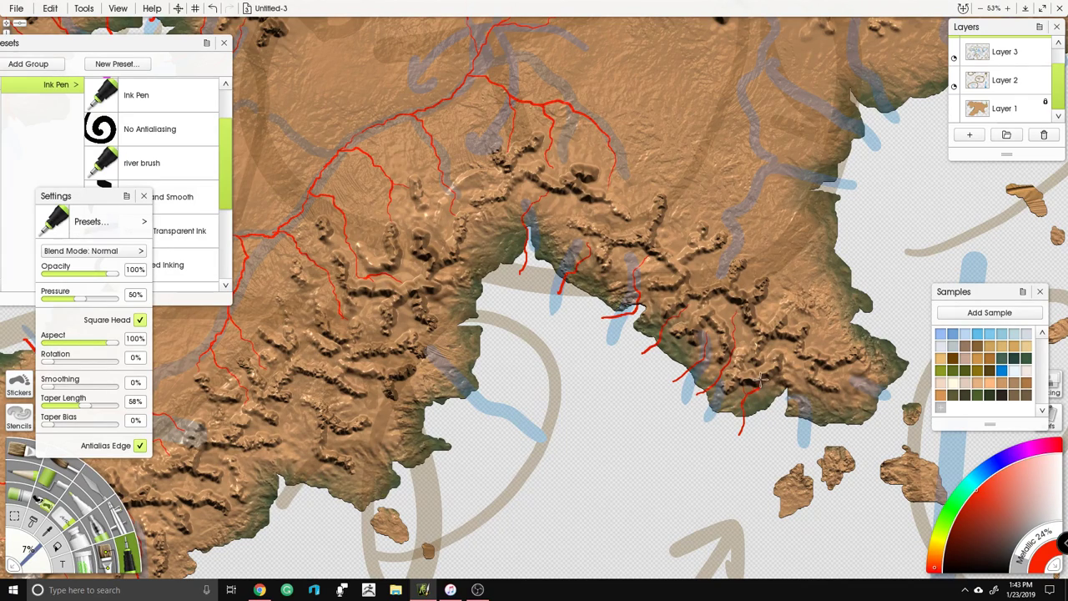
pyautogui.moveTo(807, 431)
pyautogui.mouseDown()
pyautogui.moveTo(786, 351)
pyautogui.moveTo(769, 340)
pyautogui.mouseUp()
# Step: Draw three red rivers with side branches on the northeastern peninsula's south coast and one reaching its eastern shore
pyautogui.moveTo(672, 219); pyautogui.dragTo(434, 419)
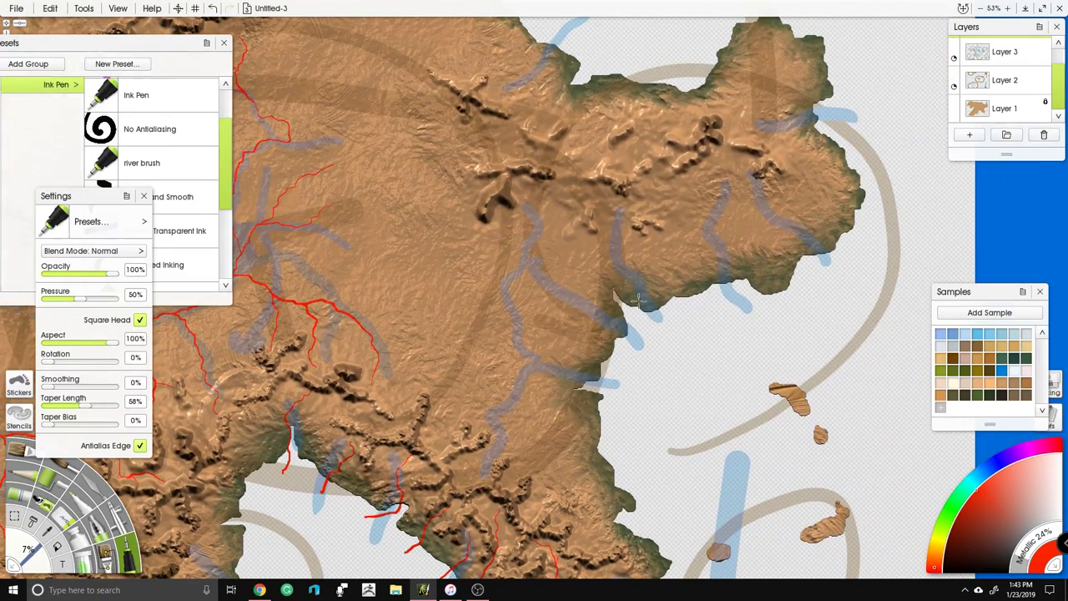
pyautogui.moveTo(612, 289); pyautogui.dragTo(600, 202)
pyautogui.moveTo(609, 259); pyautogui.dragTo(627, 236)
pyautogui.moveTo(738, 286)
pyautogui.mouseDown()
pyautogui.moveTo(715, 251)
pyautogui.moveTo(675, 244)
pyautogui.moveTo(682, 179)
pyautogui.mouseUp()
pyautogui.moveTo(714, 248); pyautogui.dragTo(707, 163)
pyautogui.moveTo(815, 263)
pyautogui.mouseDown()
pyautogui.moveTo(774, 219)
pyautogui.moveTo(761, 174)
pyautogui.mouseUp()
pyautogui.moveTo(833, 102); pyautogui.dragTo(731, 134)
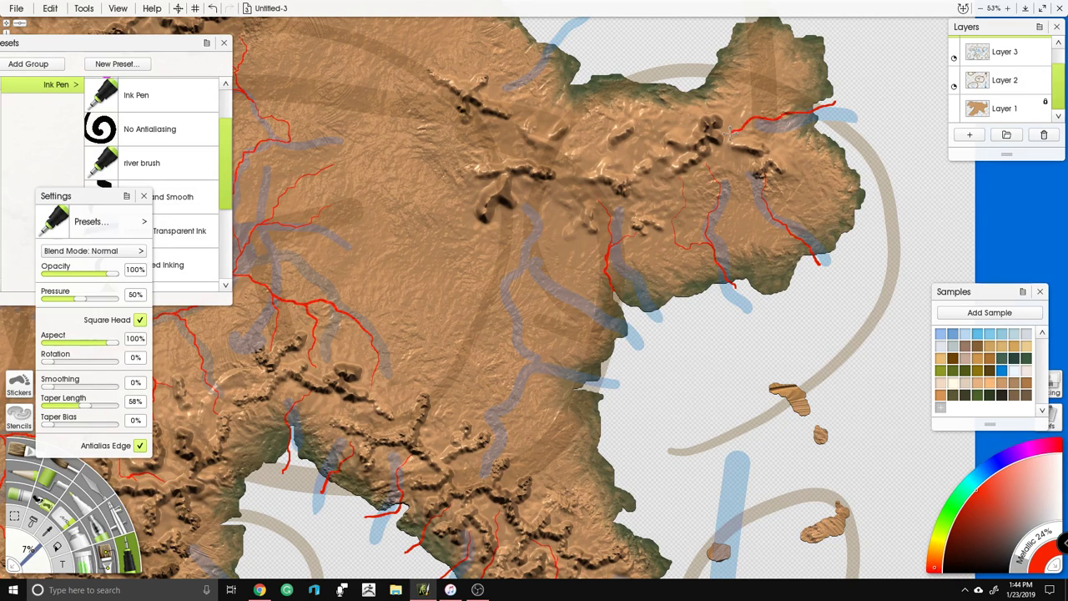
# Step: Draw a long forked red river from the east coast to the northern mountains and two shorter ones farther south on that coast
pyautogui.moveTo(603, 349); pyautogui.dragTo(645, 273)
pyautogui.moveTo(640, 310)
pyautogui.mouseDown()
pyautogui.moveTo(571, 290)
pyautogui.moveTo(546, 239)
pyautogui.moveTo(550, 219)
pyautogui.moveTo(567, 217)
pyautogui.moveTo(566, 234)
pyautogui.moveTo(549, 219)
pyautogui.moveTo(575, 147)
pyautogui.moveTo(566, 104)
pyautogui.mouseUp()
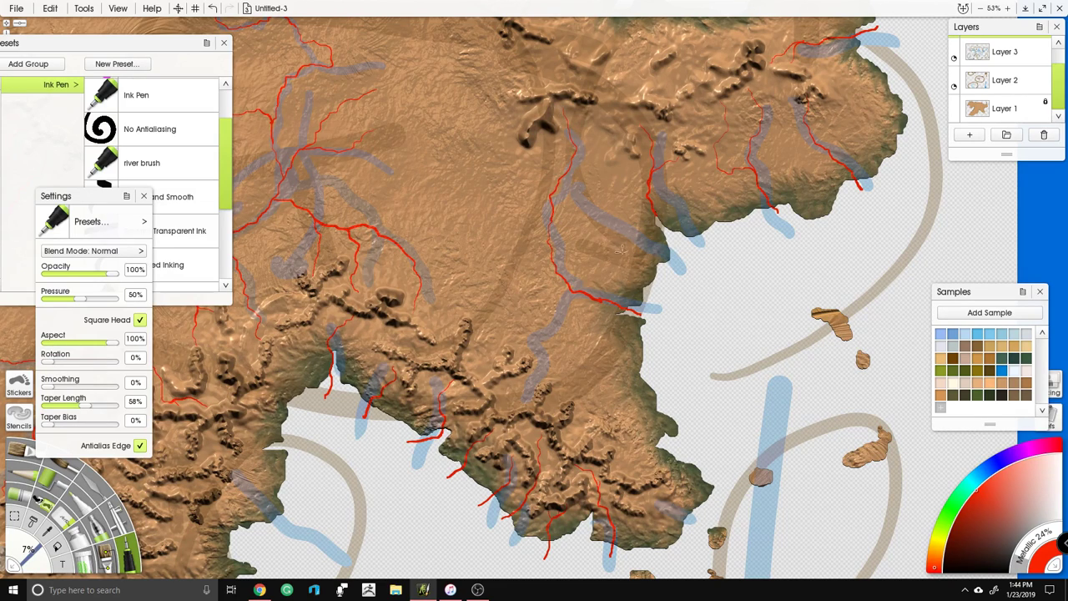
pyautogui.moveTo(662, 280); pyautogui.dragTo(563, 236)
pyautogui.moveTo(650, 367)
pyautogui.mouseDown()
pyautogui.moveTo(548, 358)
pyautogui.moveTo(504, 404)
pyautogui.mouseUp()
pyautogui.moveTo(673, 367); pyautogui.dragTo(614, 400)
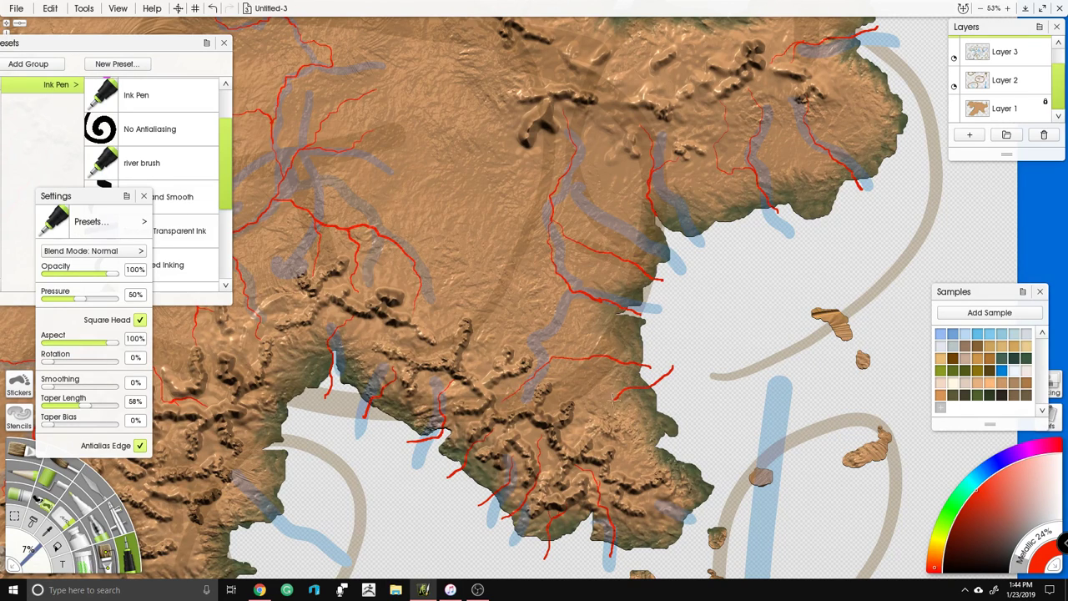
# Step: Draw two short red rivers from the small northwestern inlet up to the mountains along the guide strokes
pyautogui.scroll(-5, 568, 411)
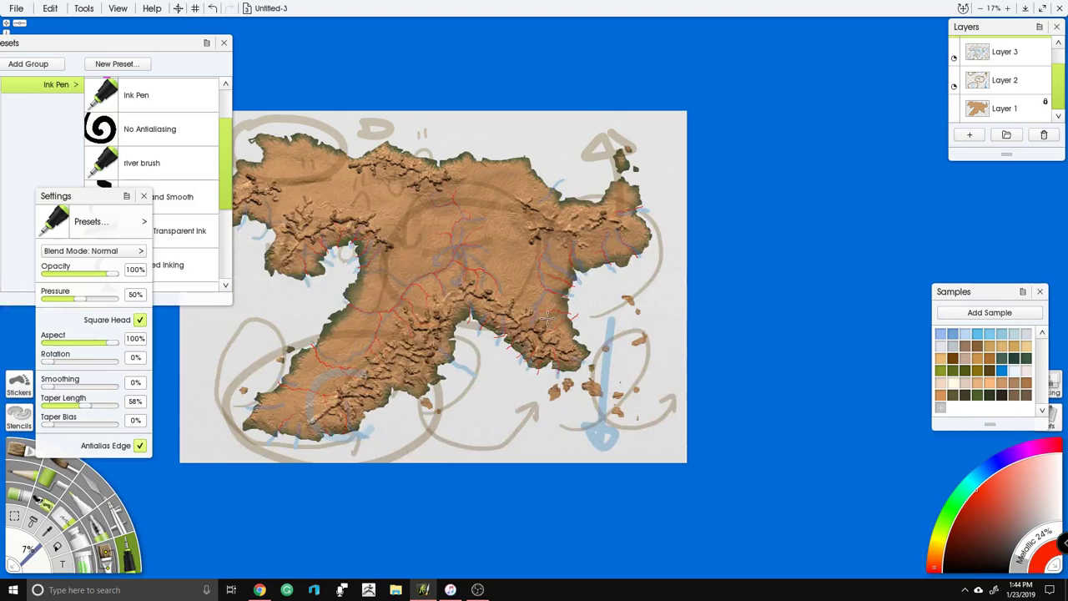
pyautogui.scroll(3, 546, 318)
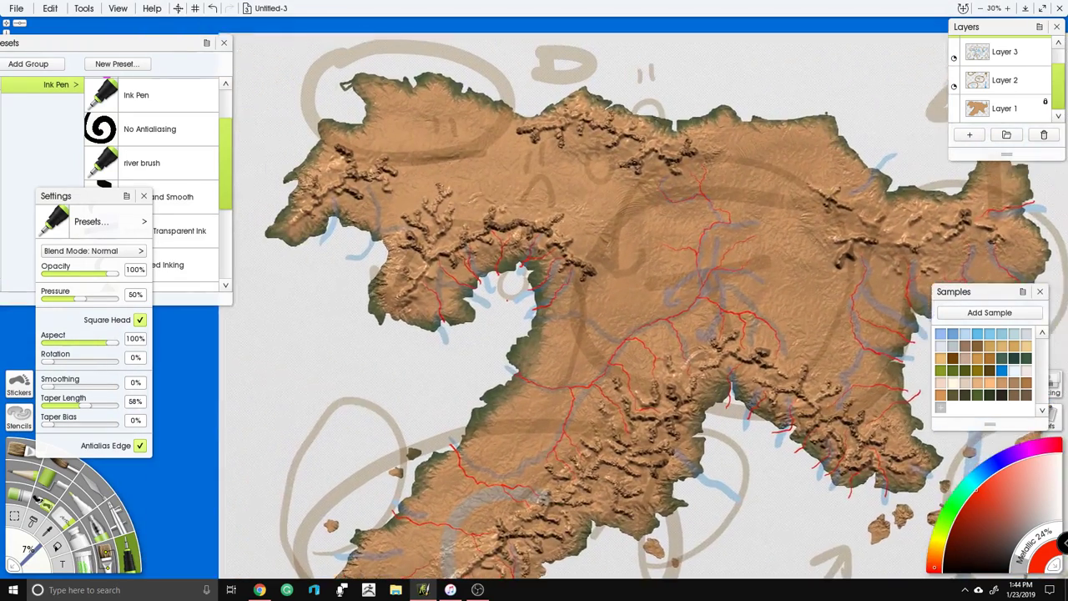
pyautogui.scroll(3, 446, 278)
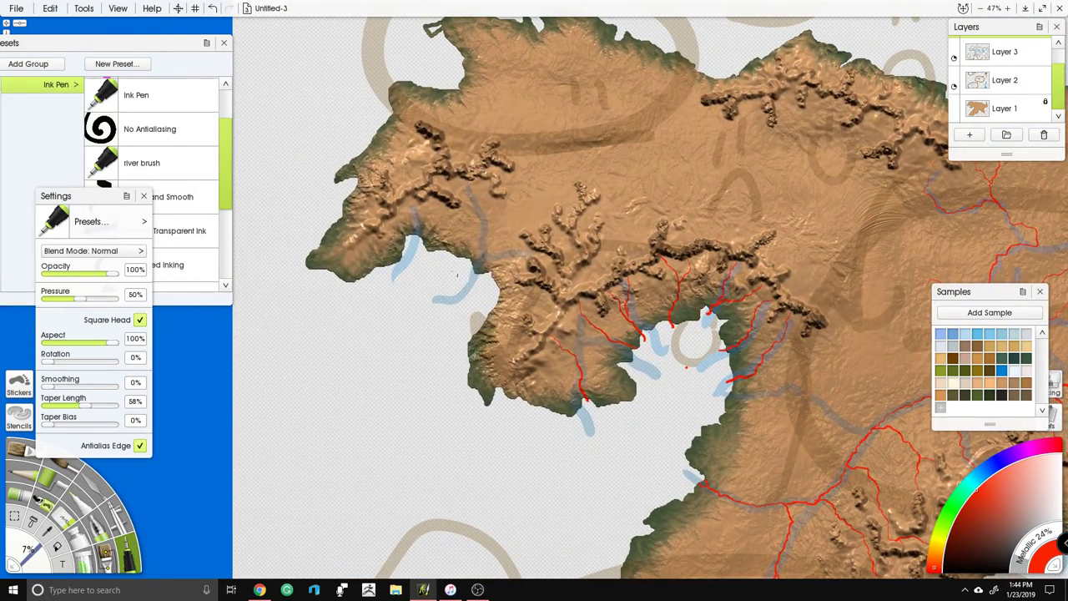
pyautogui.moveTo(409, 265); pyautogui.dragTo(411, 205)
pyautogui.moveTo(456, 272); pyautogui.dragTo(452, 209)
# Step: Add a forked red tributary running north from the main river into the plain east of the western bay
pyautogui.moveTo(813, 216); pyautogui.dragTo(567, 227)
pyautogui.hscroll(2, 676, 332)
pyautogui.scroll(-1, 676, 332)
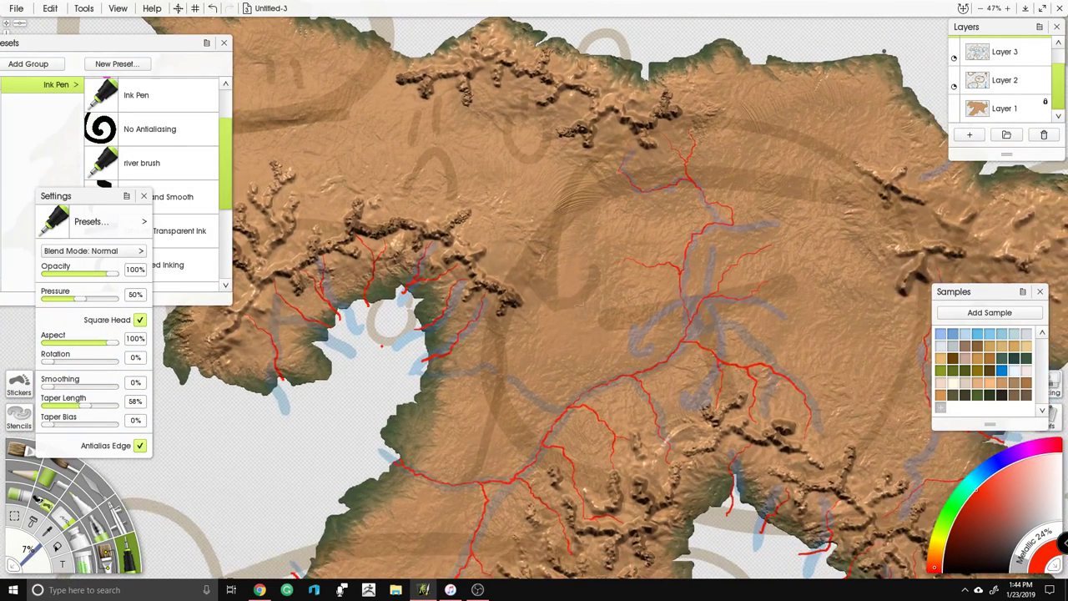
pyautogui.moveTo(598, 372); pyautogui.dragTo(582, 347)
pyautogui.moveTo(557, 309); pyautogui.dragTo(564, 278)
pyautogui.scroll(-4, 612, 383)
pyautogui.hscroll(3, 611, 383)
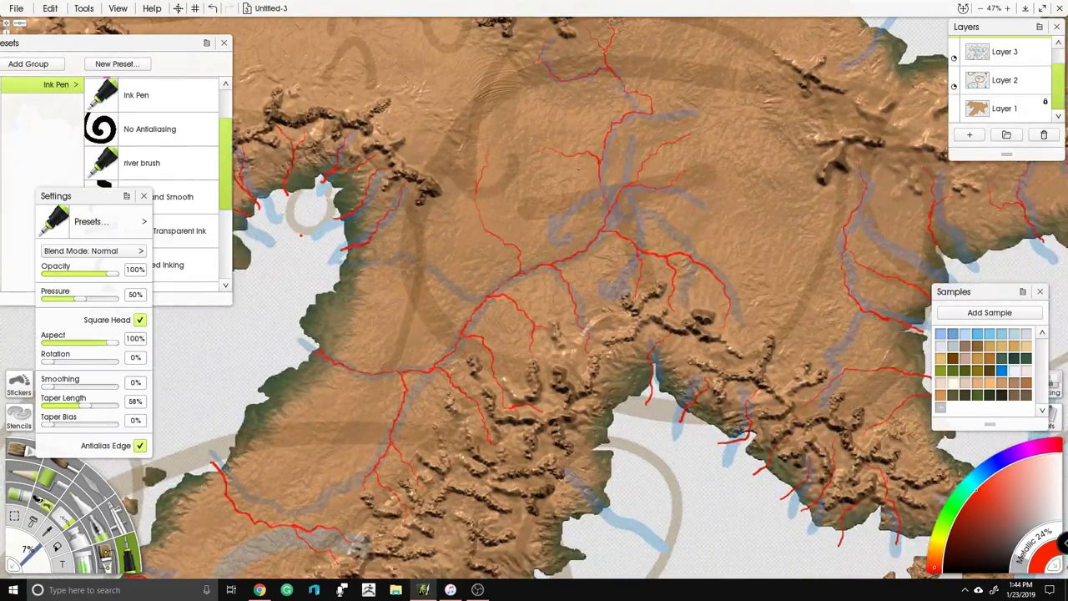
# Step: Widen the main red river into three small lakes, one at the northern confluence and two farther down the central course
pyautogui.scroll(5, 518, 269)
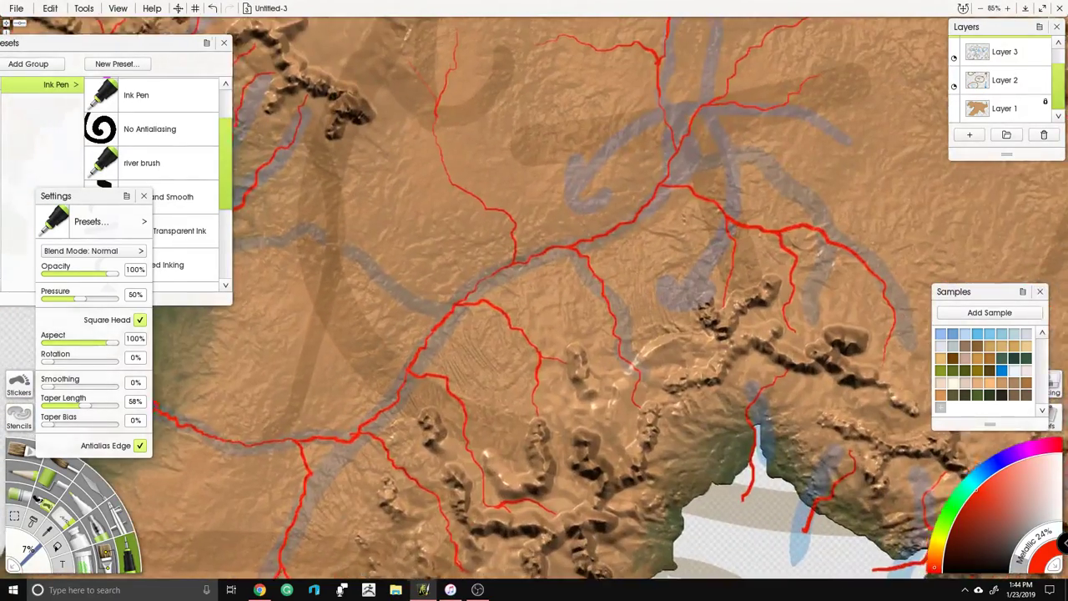
pyautogui.moveTo(577, 233)
pyautogui.mouseDown()
pyautogui.moveTo(594, 256)
pyautogui.moveTo(655, 242)
pyautogui.mouseUp()
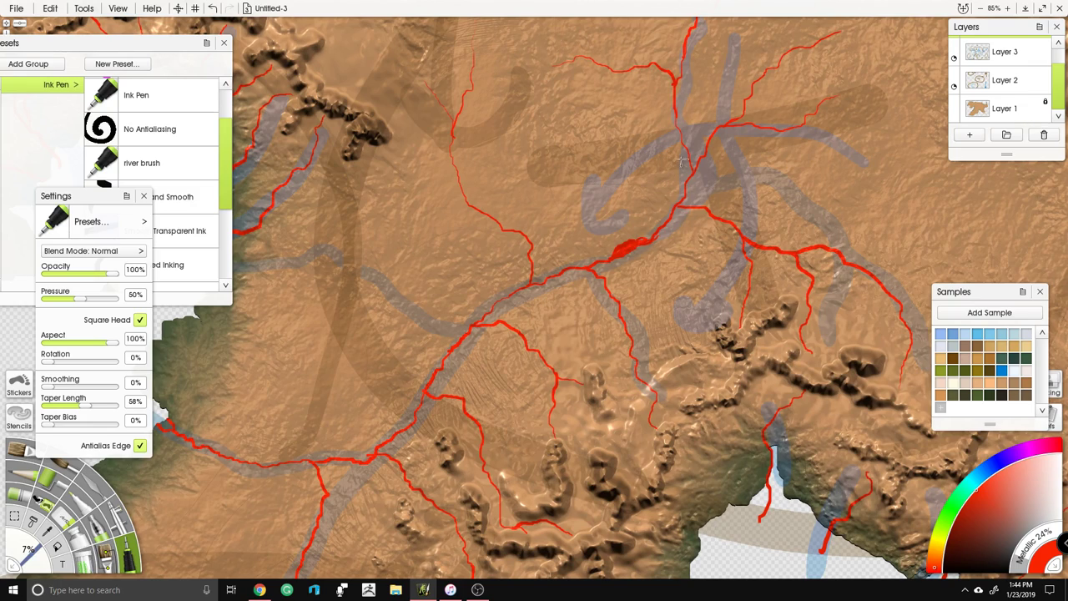
pyautogui.moveTo(685, 146)
pyautogui.mouseDown()
pyautogui.moveTo(686, 189)
pyautogui.moveTo(697, 157)
pyautogui.mouseUp()
pyautogui.moveTo(492, 311); pyautogui.dragTo(518, 288)
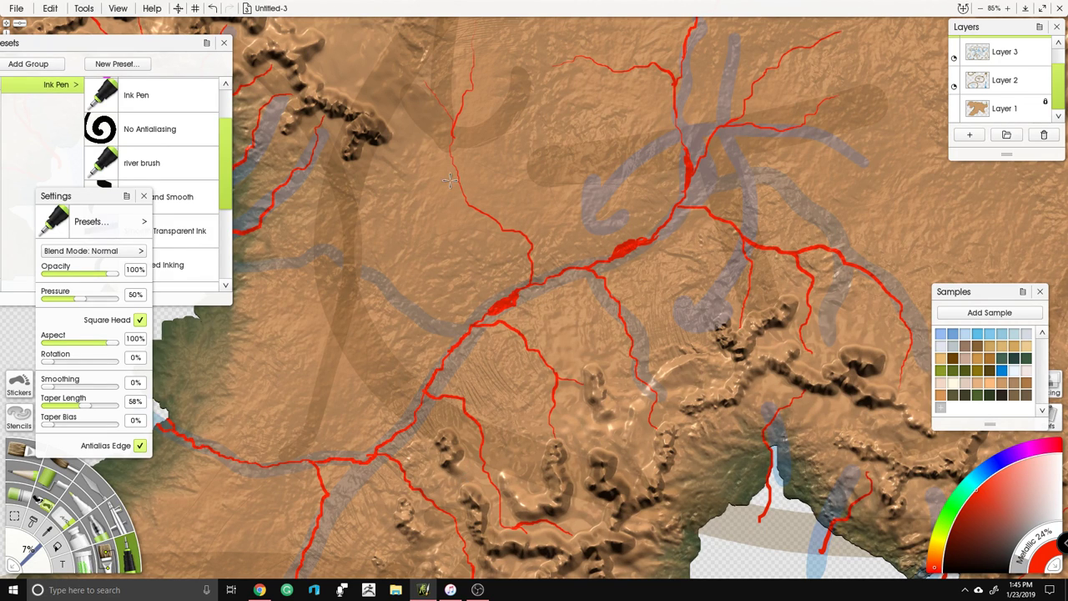
# Step: Draw a delta of fine red branches where the main river reaches the west coast, undoing one stray stroke
pyautogui.moveTo(357, 337); pyautogui.dragTo(458, 260)
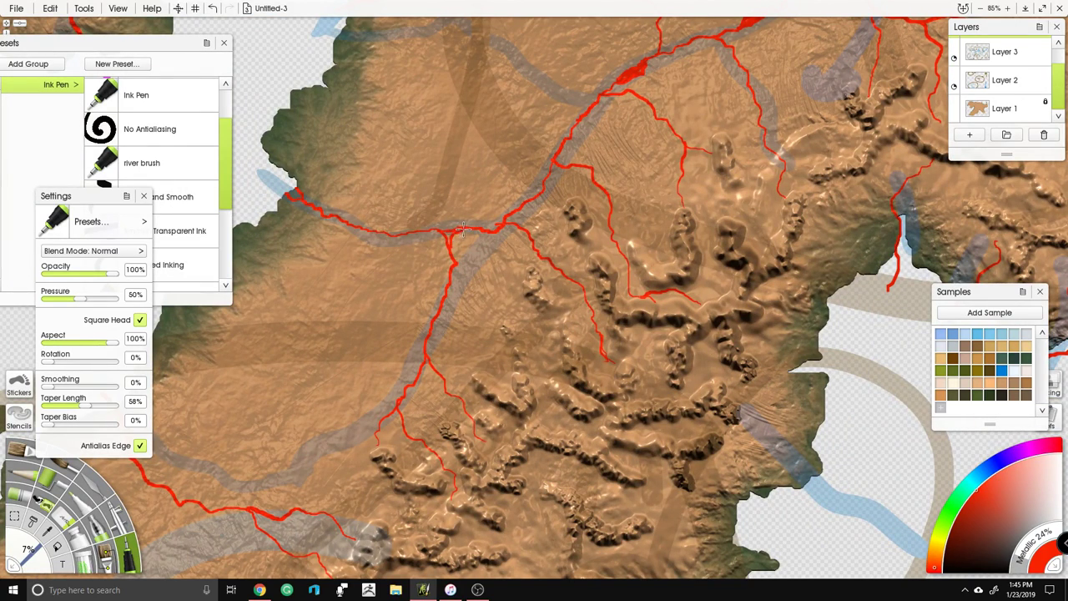
pyautogui.moveTo(349, 224)
pyautogui.mouseDown()
pyautogui.moveTo(433, 293)
pyautogui.moveTo(406, 272)
pyautogui.moveTo(422, 271)
pyautogui.moveTo(404, 273)
pyautogui.mouseUp()
pyautogui.moveTo(406, 235)
pyautogui.mouseDown()
pyautogui.moveTo(442, 265)
pyautogui.moveTo(413, 270)
pyautogui.moveTo(396, 291)
pyautogui.moveTo(477, 286)
pyautogui.mouseUp()
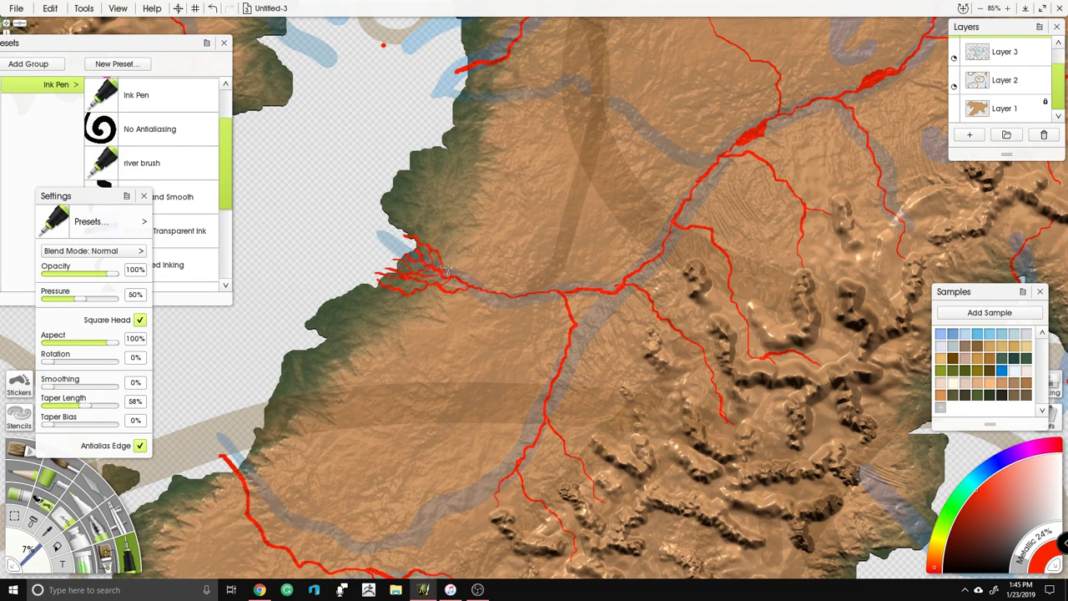
pyautogui.moveTo(411, 230)
pyautogui.mouseDown()
pyautogui.moveTo(421, 221)
pyautogui.moveTo(442, 259)
pyautogui.mouseUp()
pyautogui.moveTo(494, 269); pyautogui.dragTo(473, 295)
pyautogui.hotkey('ctrl', 'z')
pyautogui.moveTo(343, 294); pyautogui.dragTo(433, 314)
pyautogui.moveTo(357, 277); pyautogui.dragTo(392, 288)
pyautogui.scroll(-8, 386, 120)
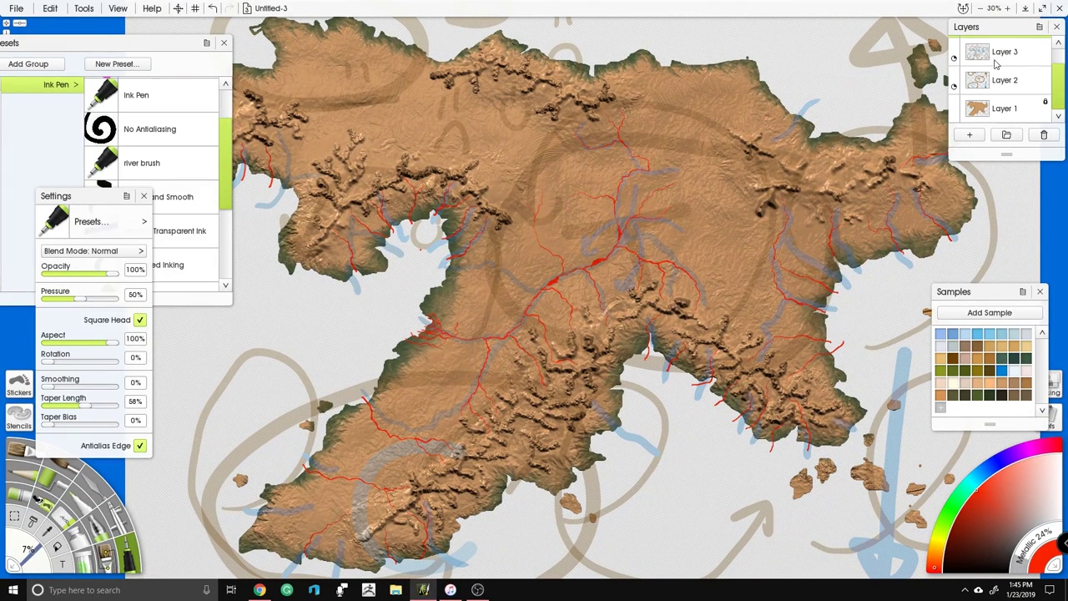
pyautogui.scroll(1, 1042, 52)
pyautogui.click(1008, 85)
pyautogui.click(1044, 136)
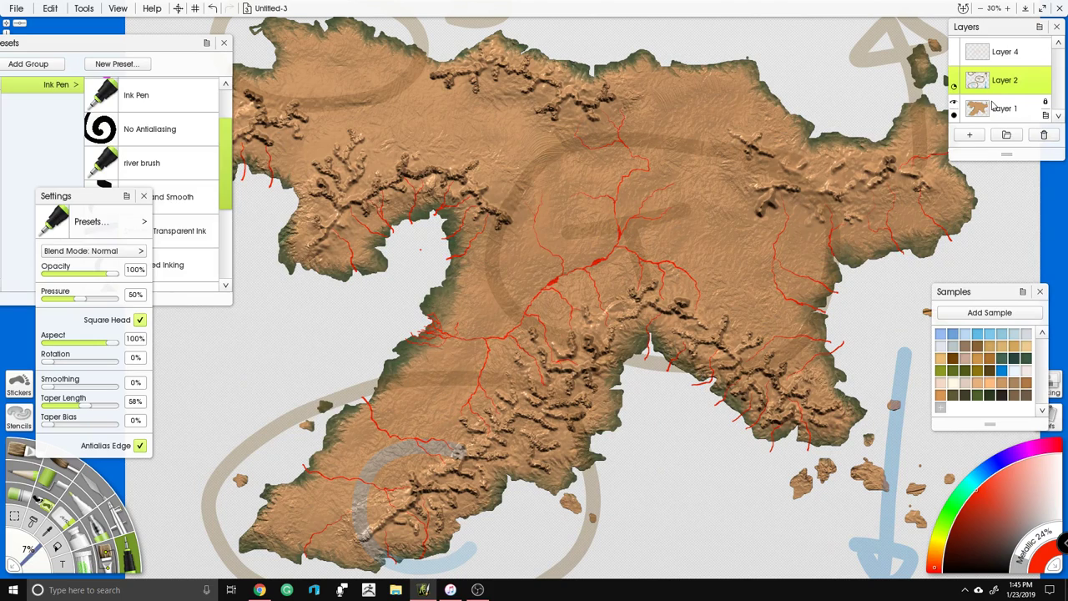
pyautogui.click(994, 95)
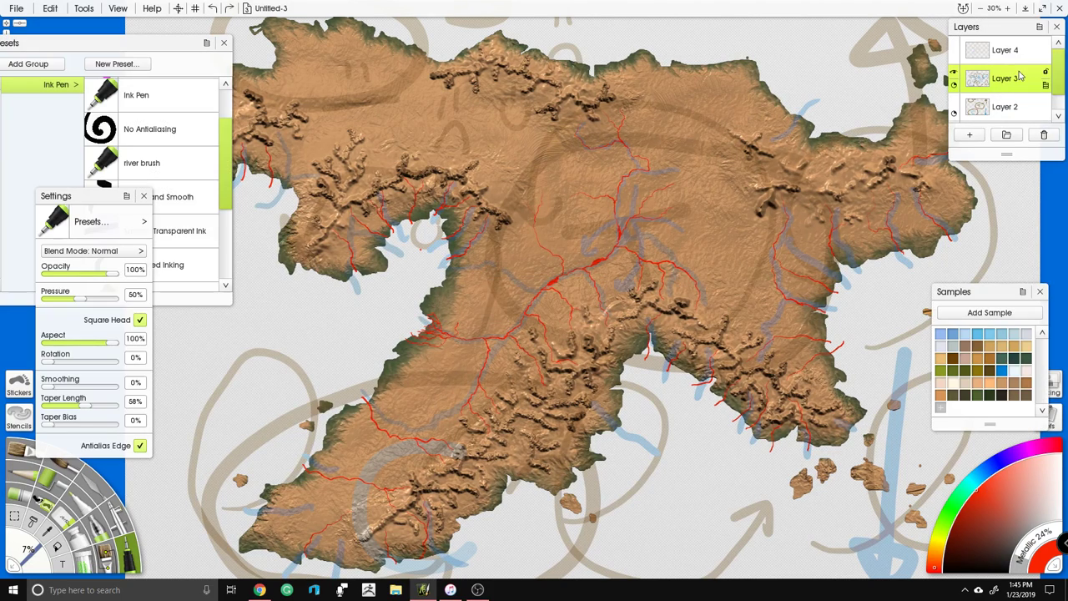
# Step: Delete Layer 2 with the climate guides and hide Layer 3 with the river guides
pyautogui.click(955, 76)
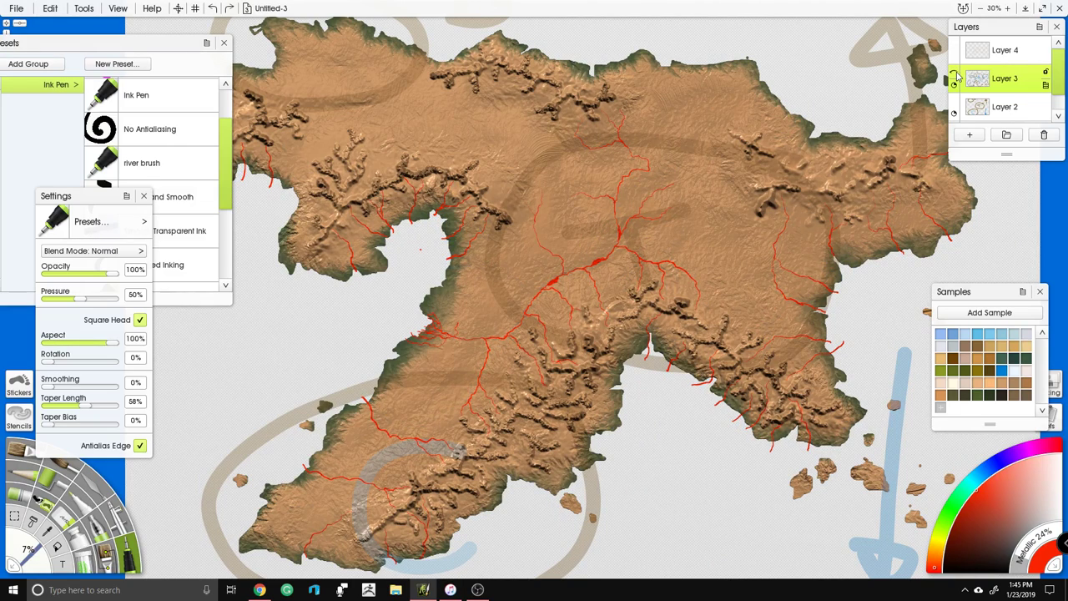
pyautogui.click(956, 78)
pyautogui.click(1014, 106)
pyautogui.click(1044, 136)
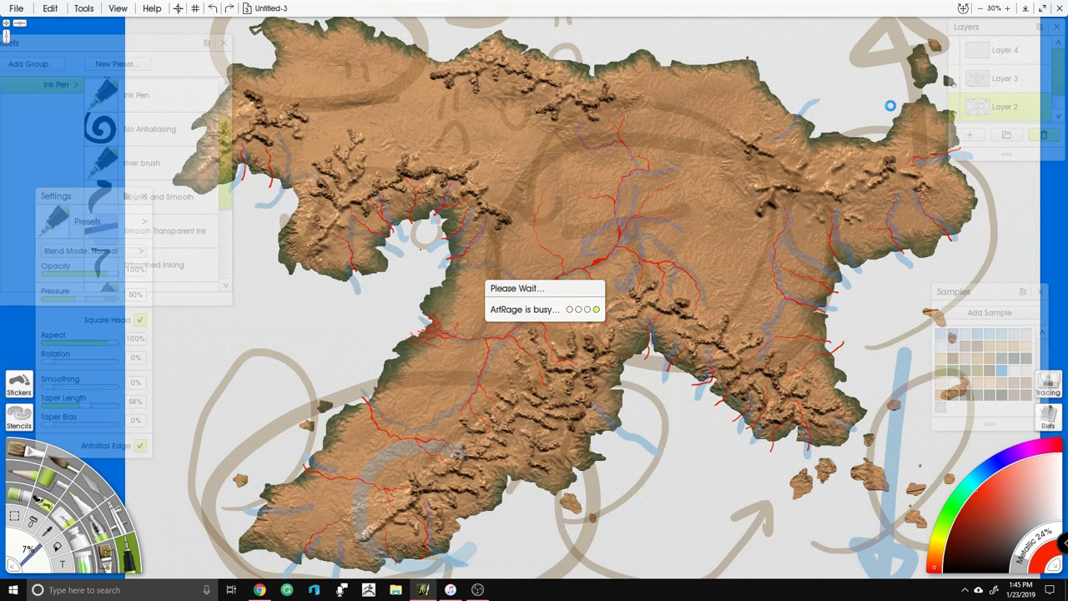
pyautogui.click(956, 78)
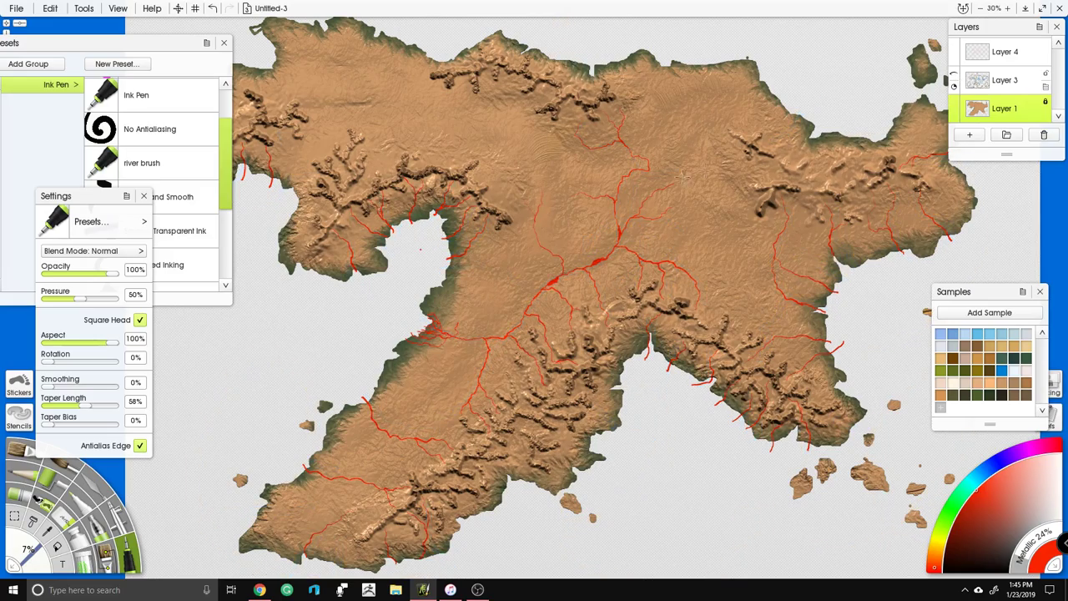
pyautogui.moveTo(630, 221)
pyautogui.mouseDown()
pyautogui.moveTo(681, 191)
pyautogui.moveTo(702, 201)
pyautogui.mouseUp()
pyautogui.hotkey('ctrl', '=')
pyautogui.hotkey('ctrl', '=')
pyautogui.hotkey('ctrl', '=')
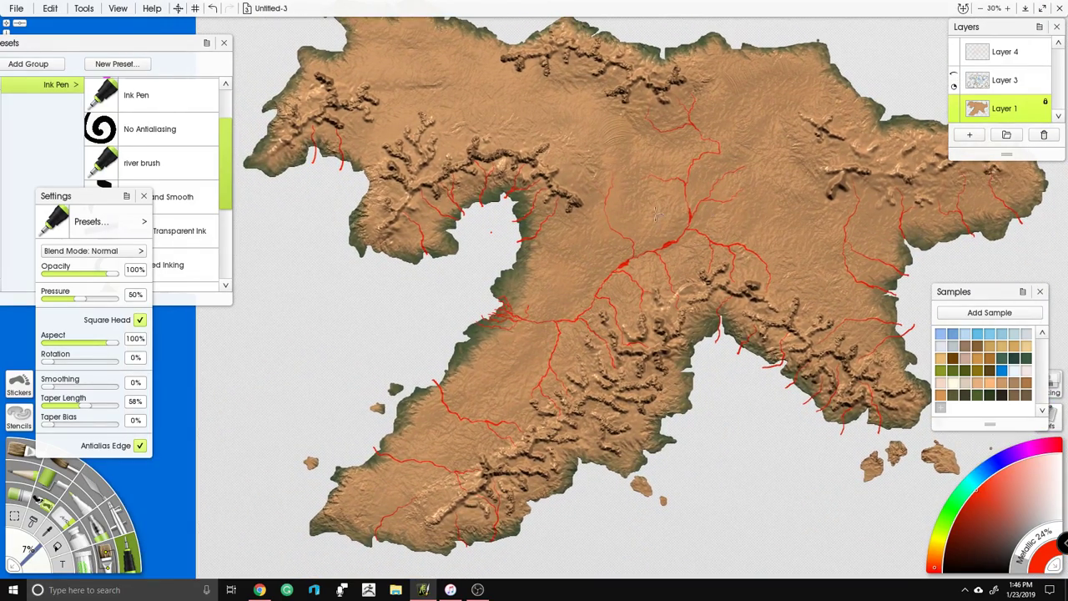
pyautogui.scroll(-5, 493, 410)
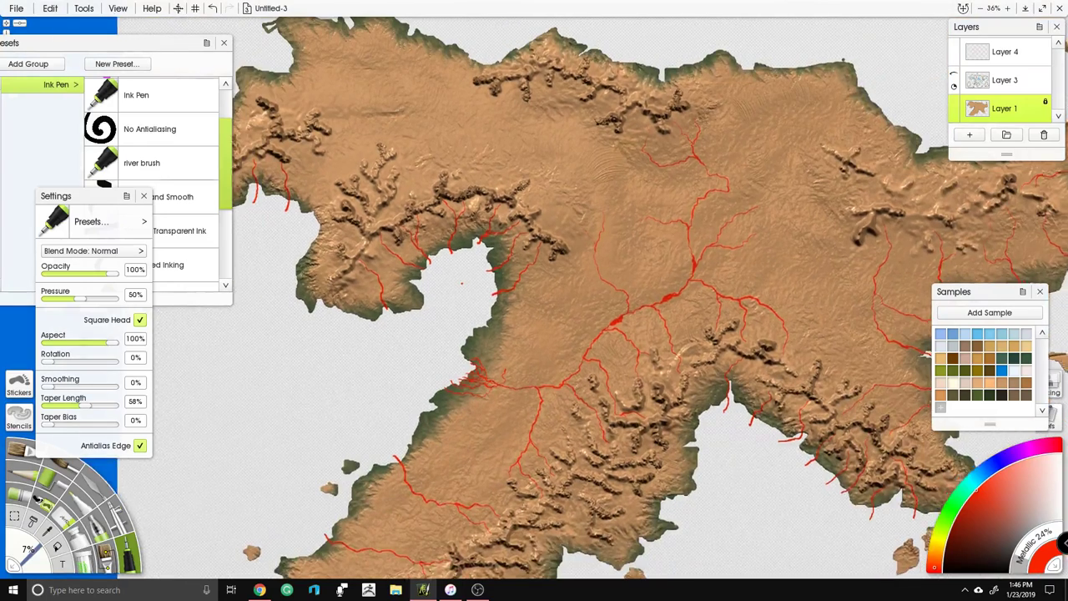
pyautogui.moveTo(534, 359); pyautogui.dragTo(592, 328)
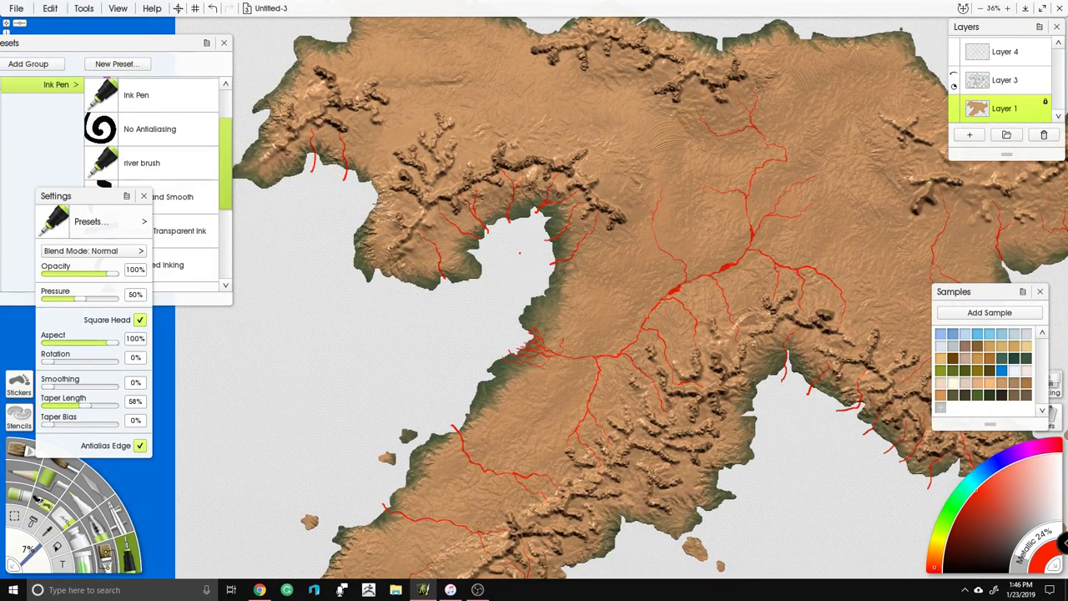
# Step: Switch to the magic wand selection and try to select the sea in the western bay with Layer 1 active
pyautogui.click(14, 517)
pyautogui.click(121, 245)
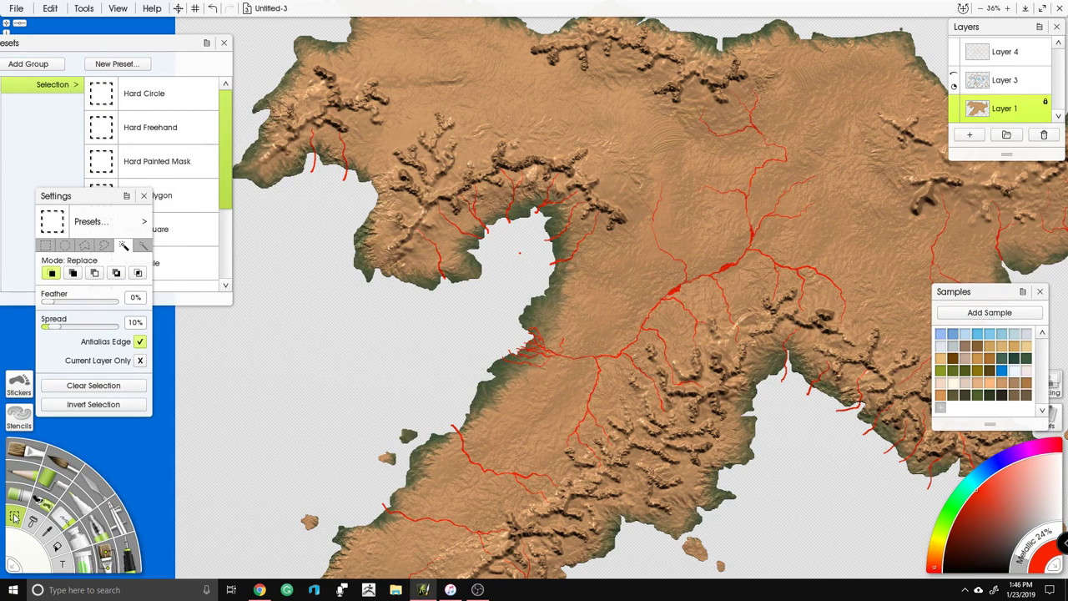
pyautogui.scroll(-2, 393, 341)
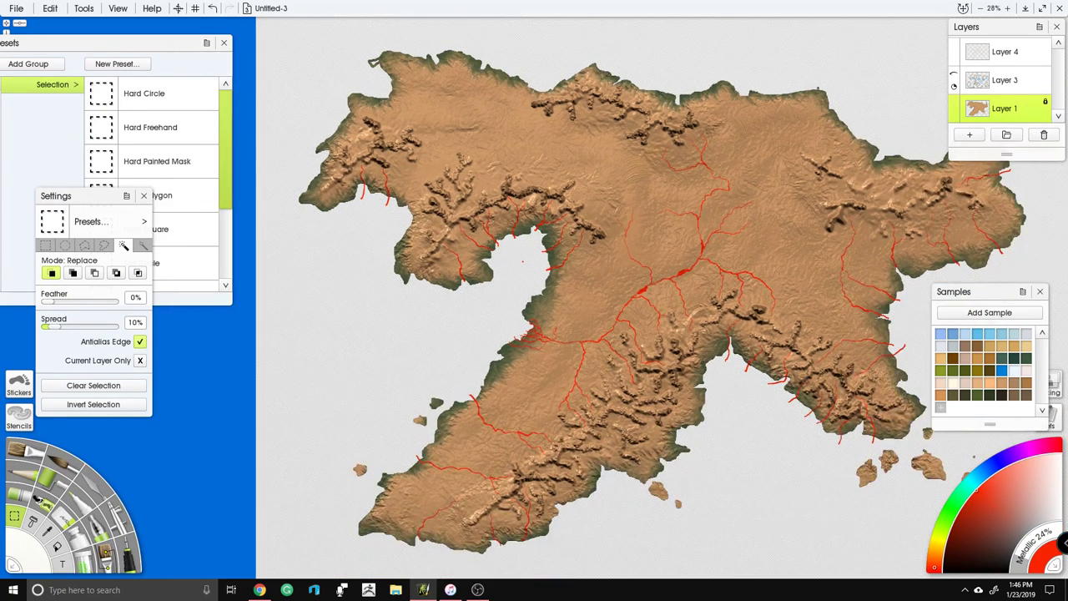
pyautogui.scroll(3, 522, 262)
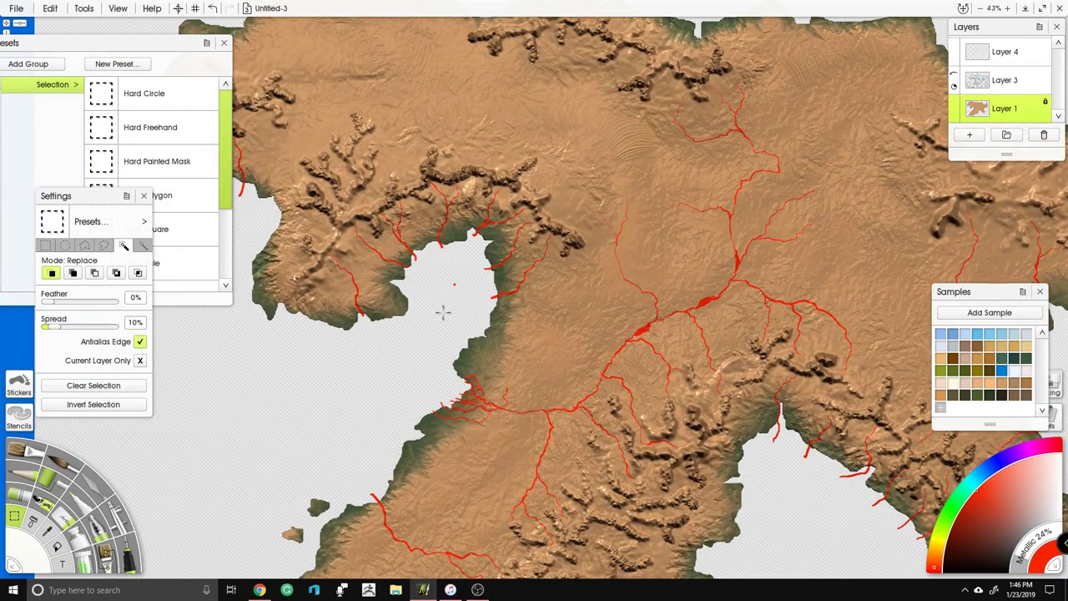
pyautogui.click(443, 312)
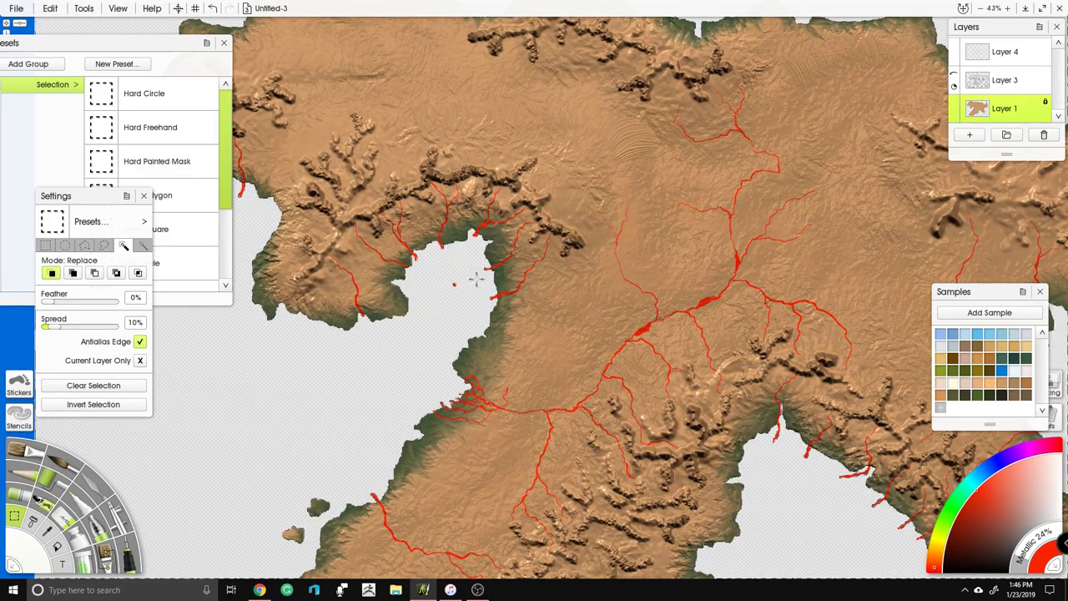
pyautogui.scroll(2, 477, 290)
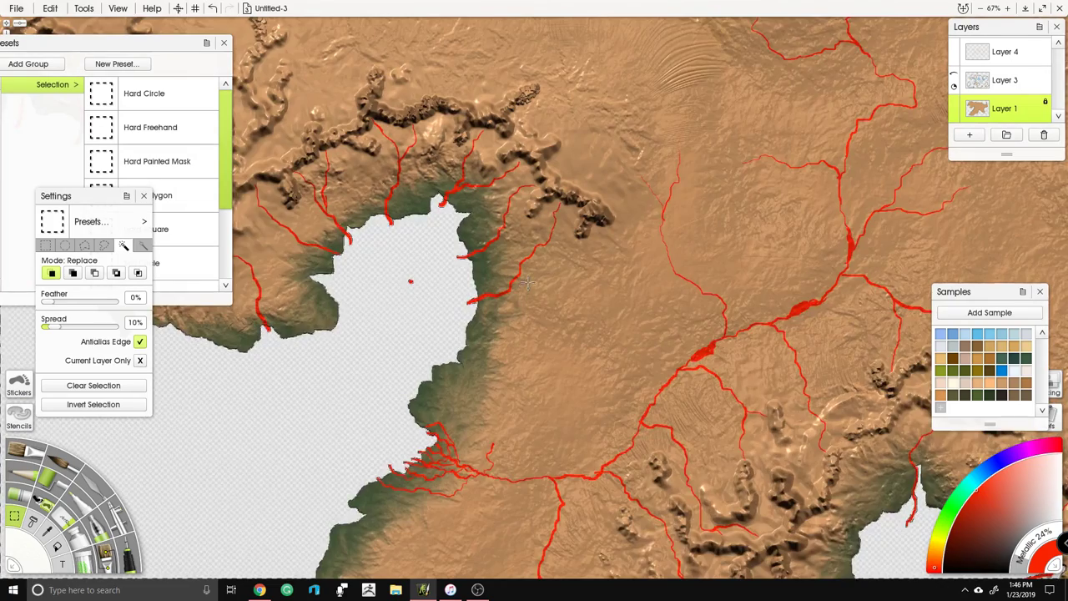
pyautogui.scroll(2, 501, 286)
pyautogui.scroll(-3, 512, 271)
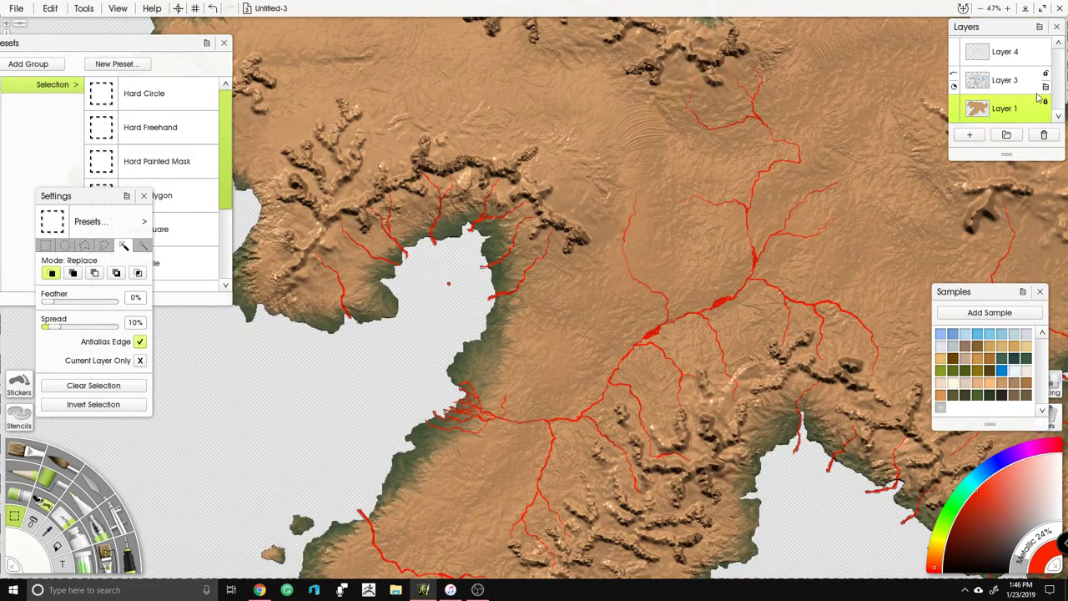
# Step: Make Layer 4 active and try selecting the empty area in the western bay with the magic wand
pyautogui.click(1020, 55)
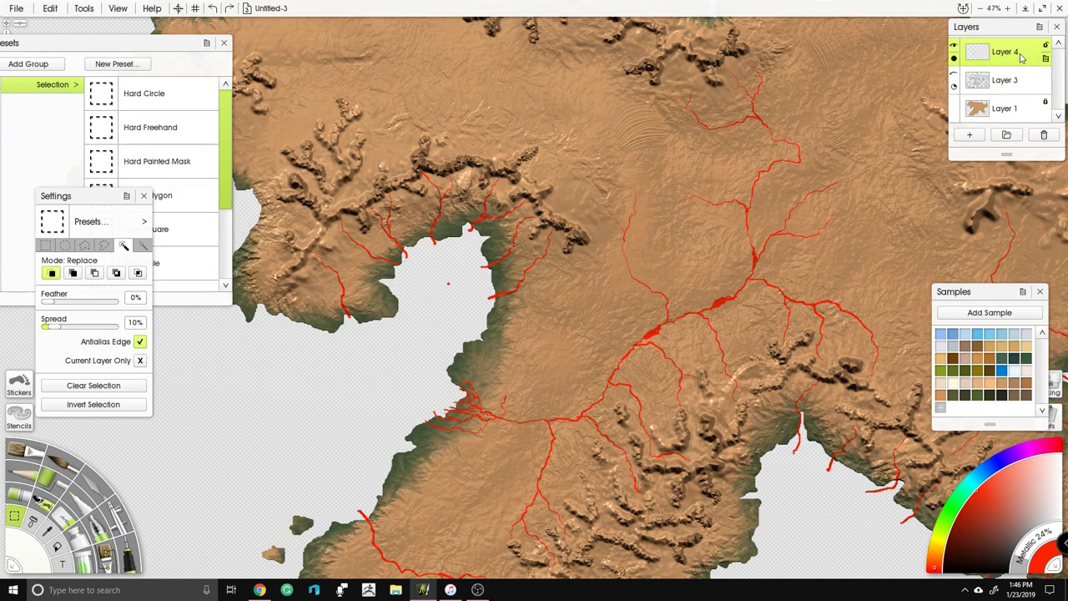
pyautogui.scroll(3, 567, 230)
pyautogui.click(409, 269)
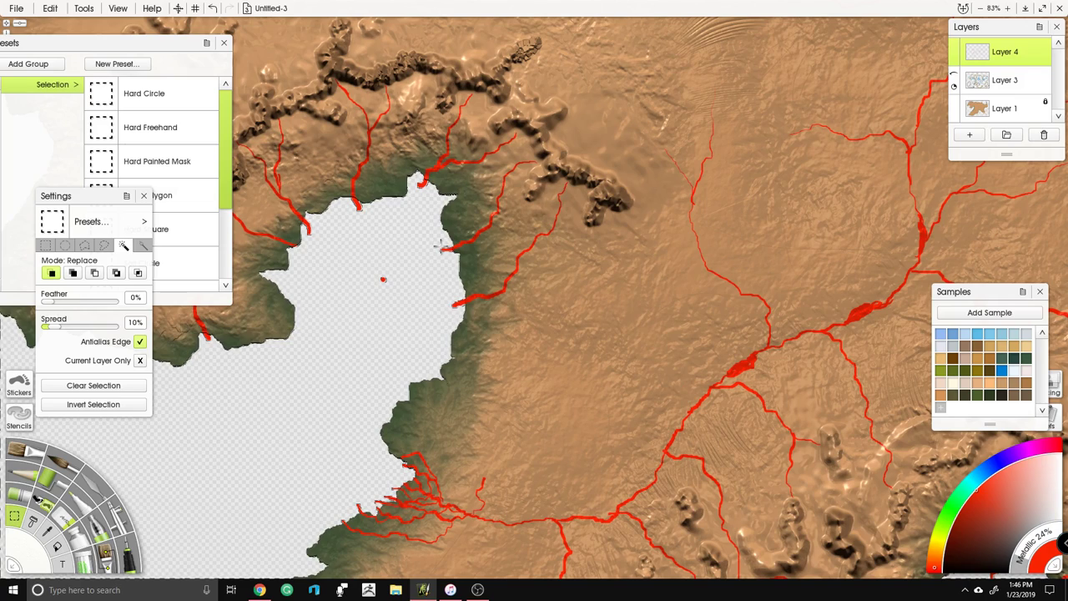
pyautogui.scroll(-2, 441, 239)
pyautogui.moveTo(404, 234); pyautogui.dragTo(475, 219)
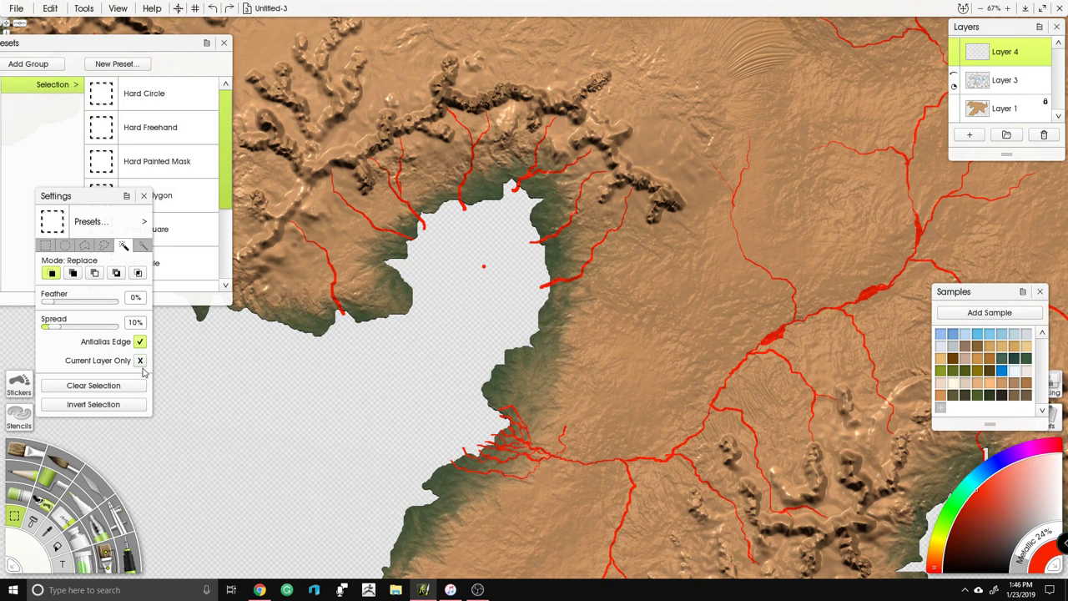
# Step: Limit the wand to the current layer and select Layer 4's red rivers by picking the empty area and inverting the selection
pyautogui.moveTo(489, 223); pyautogui.dragTo(546, 404)
pyautogui.moveTo(540, 446); pyautogui.dragTo(545, 422)
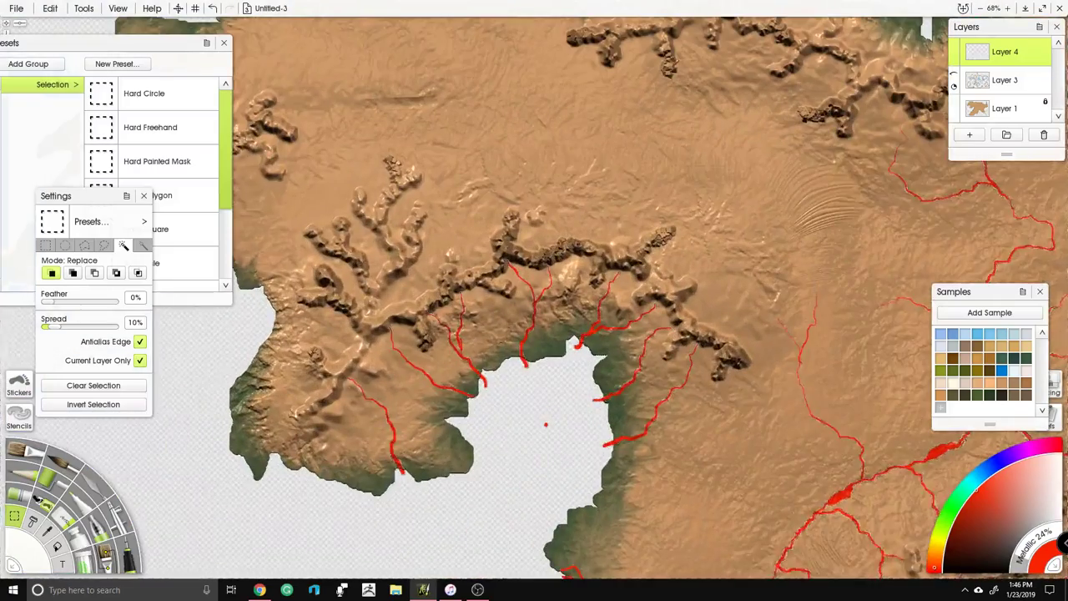
pyautogui.moveTo(540, 159); pyautogui.dragTo(417, 147)
pyautogui.click(417, 147)
pyautogui.rightClick(417, 147)
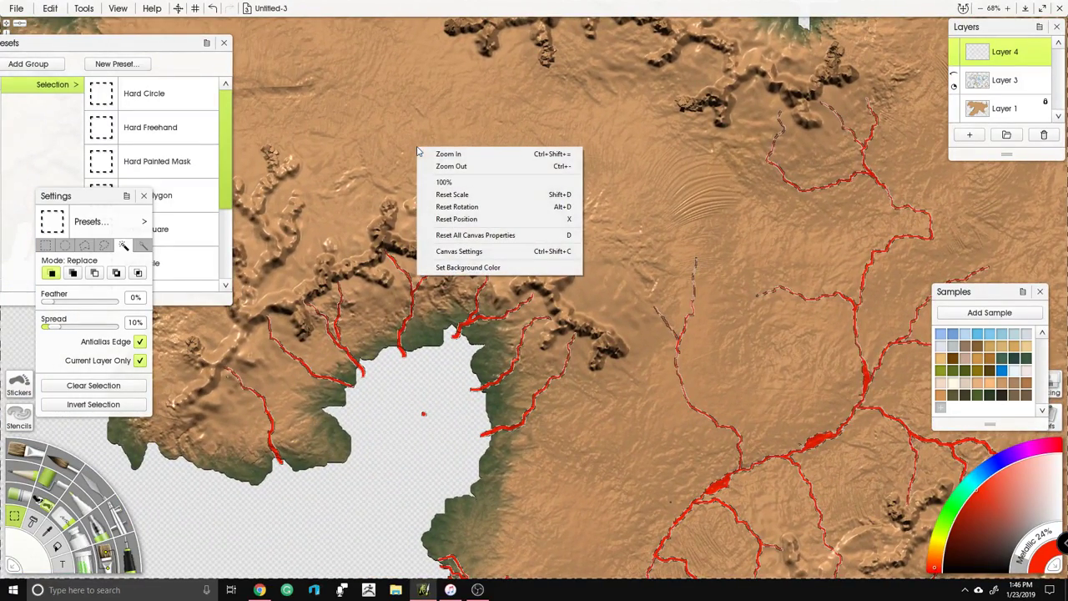
pyautogui.click(48, 7)
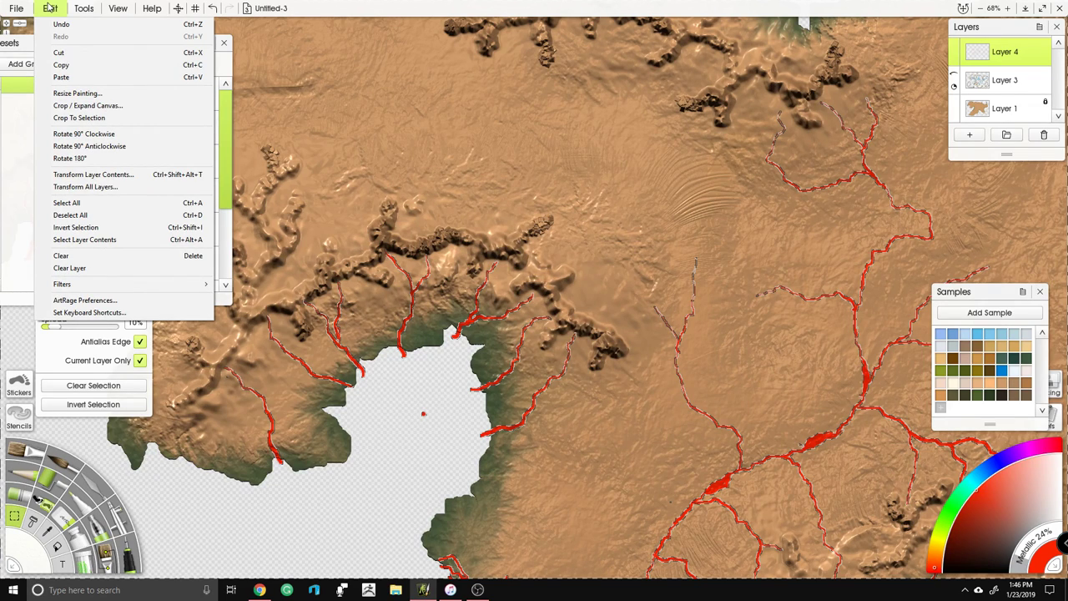
pyautogui.click(112, 227)
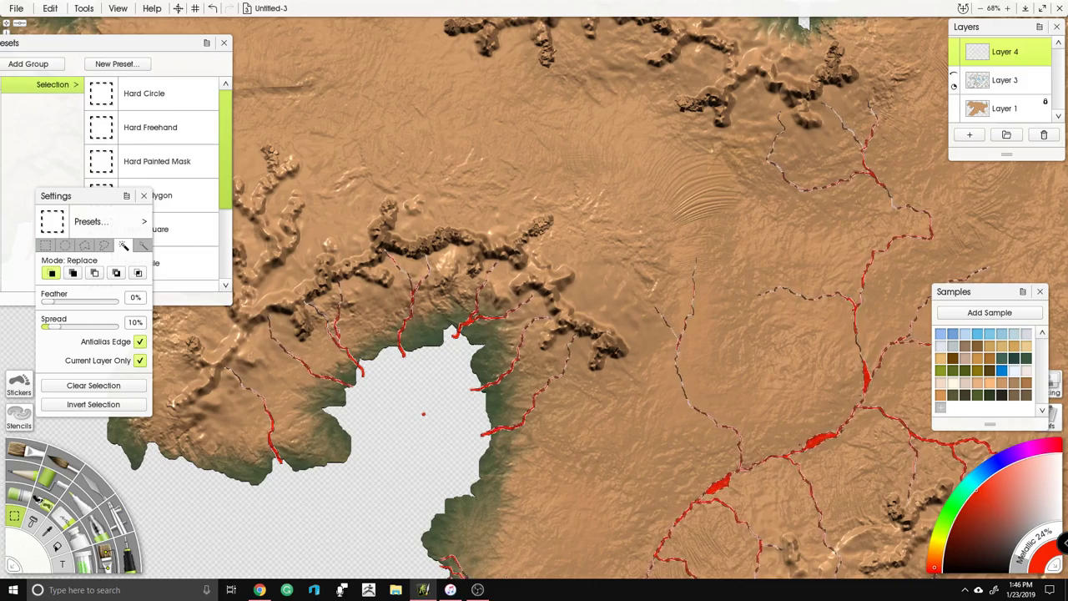
# Step: Unlock Layer 1 and erase the selected river shapes from its land
pyautogui.scroll(-5, 499, 223)
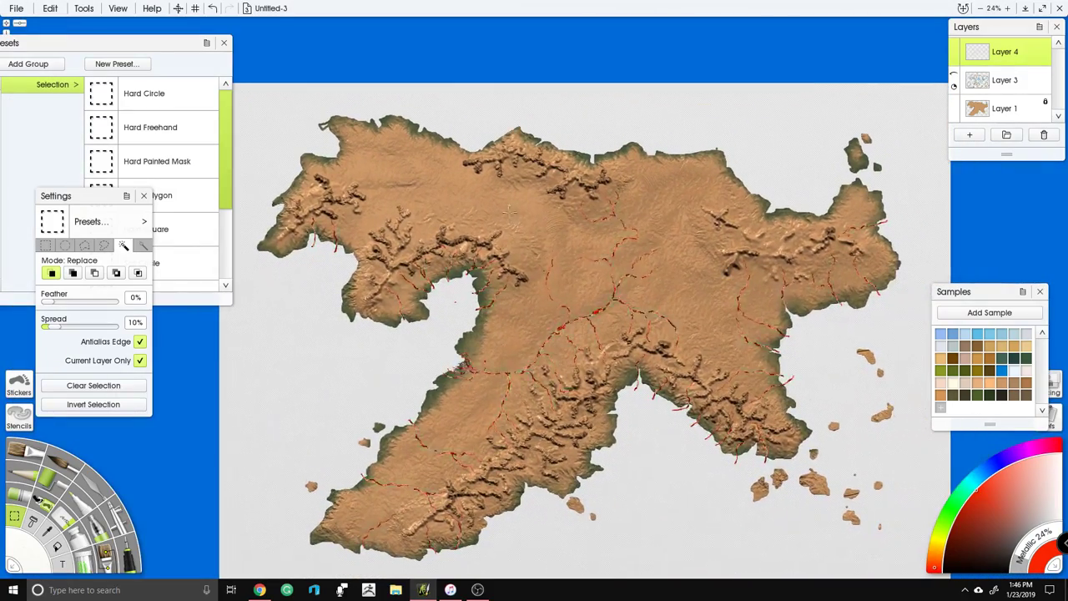
pyautogui.click(1027, 109)
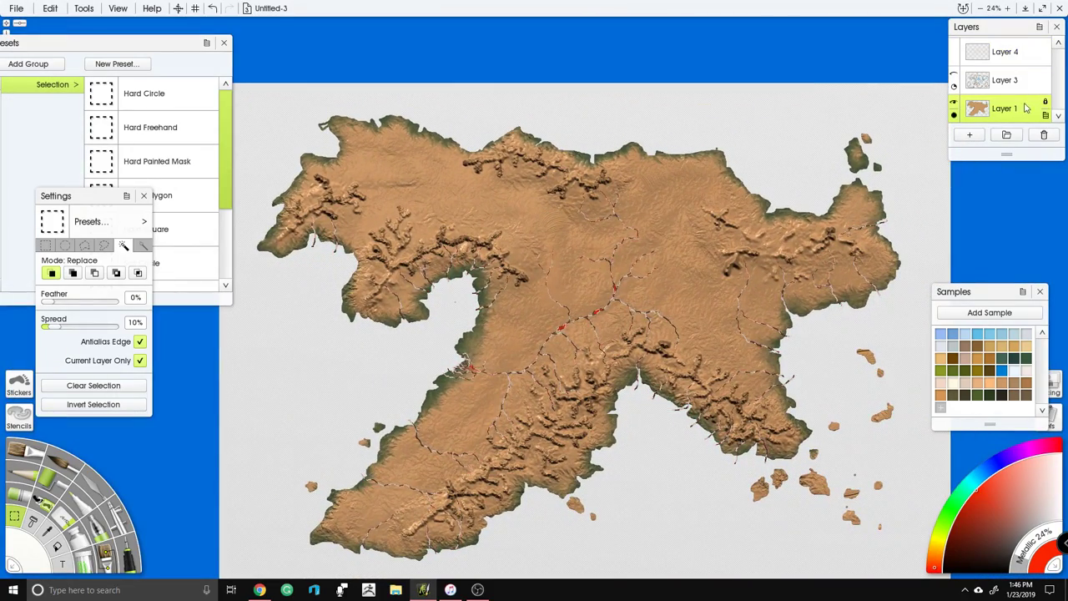
pyautogui.click(1045, 106)
pyautogui.click(1017, 120)
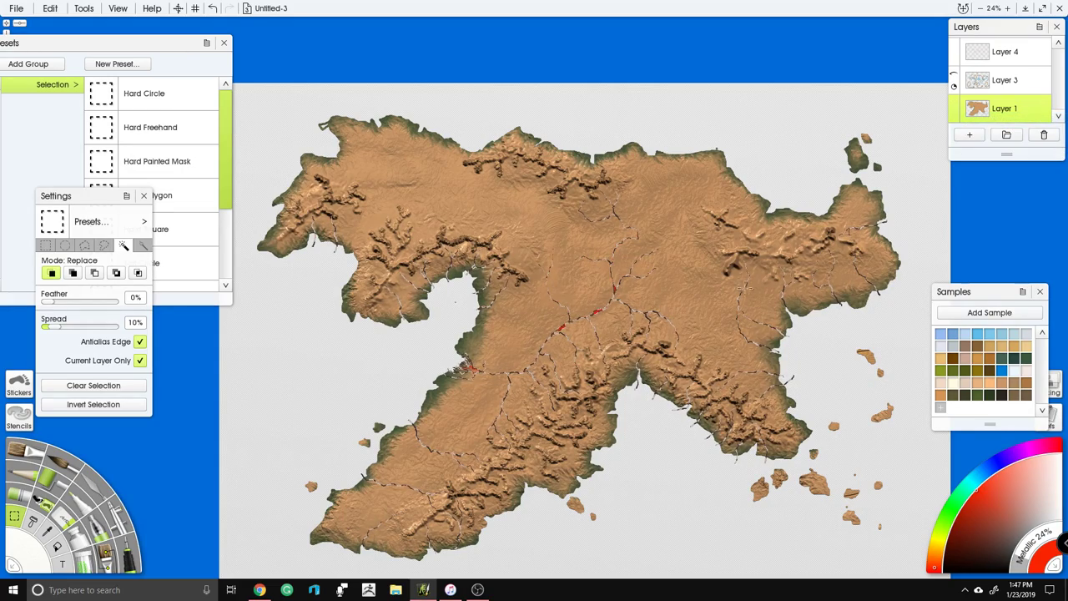
# Step: Hide Layer 4 with the red rivers and deselect the river outlines
pyautogui.scroll(3, 635, 288)
pyautogui.scroll(2, 533, 296)
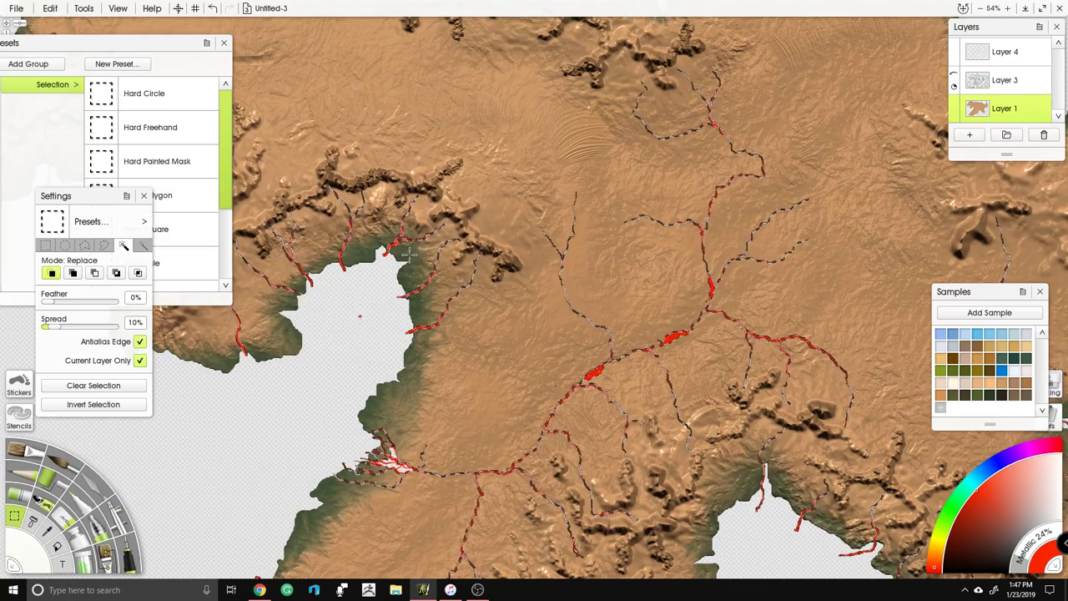
pyautogui.scroll(2, 563, 292)
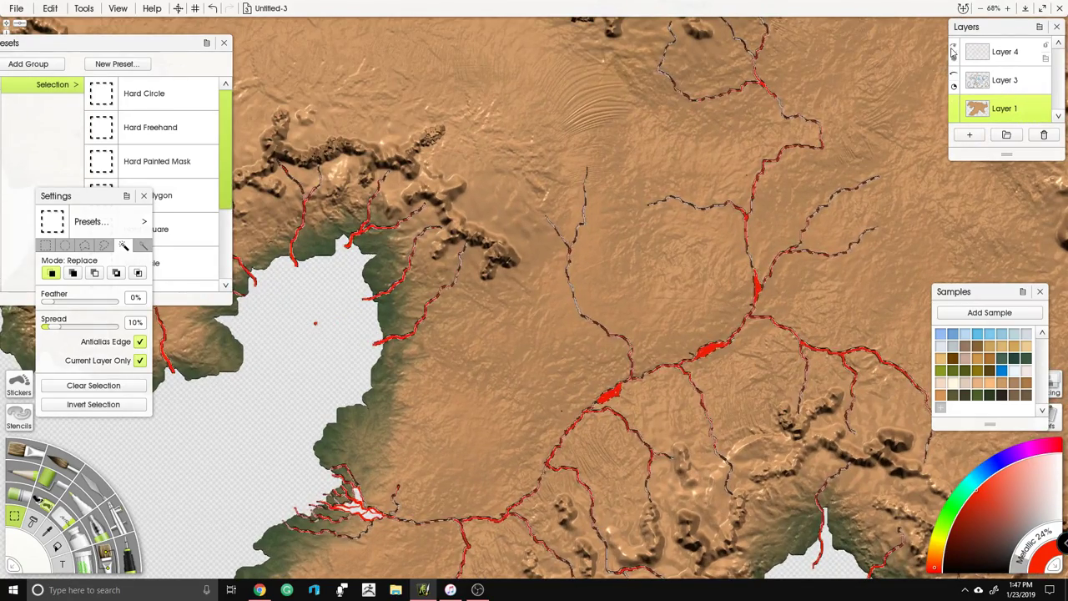
pyautogui.click(956, 48)
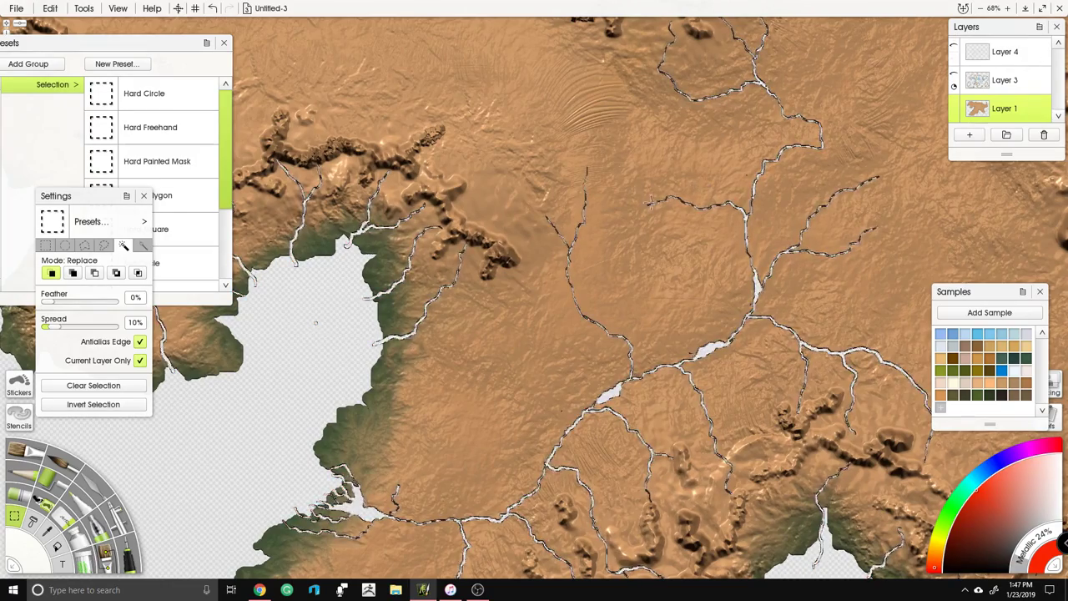
pyautogui.scroll(-4, 620, 206)
pyautogui.scroll(-2, 620, 206)
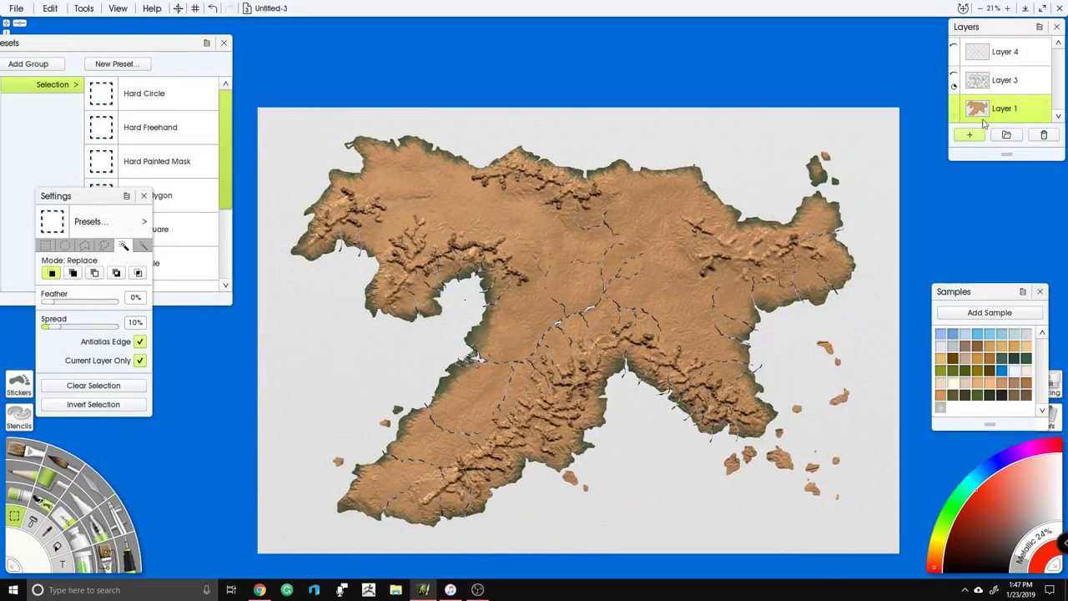
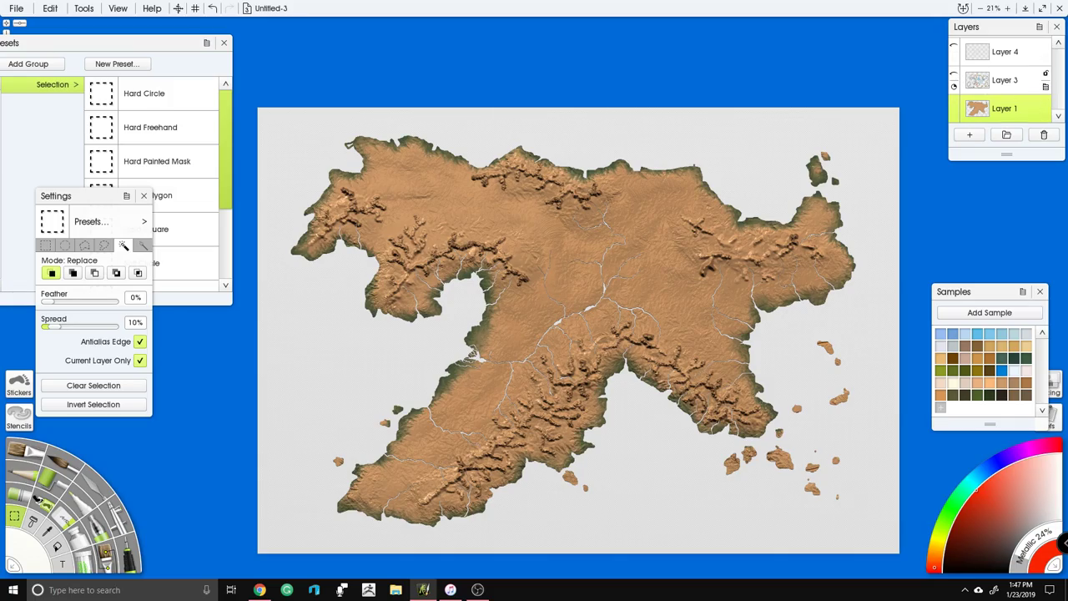
# Step: Choose the Knife tool's Harsh Chaos preset and set the tool size to 25%
pyautogui.scroll(6, 601, 241)
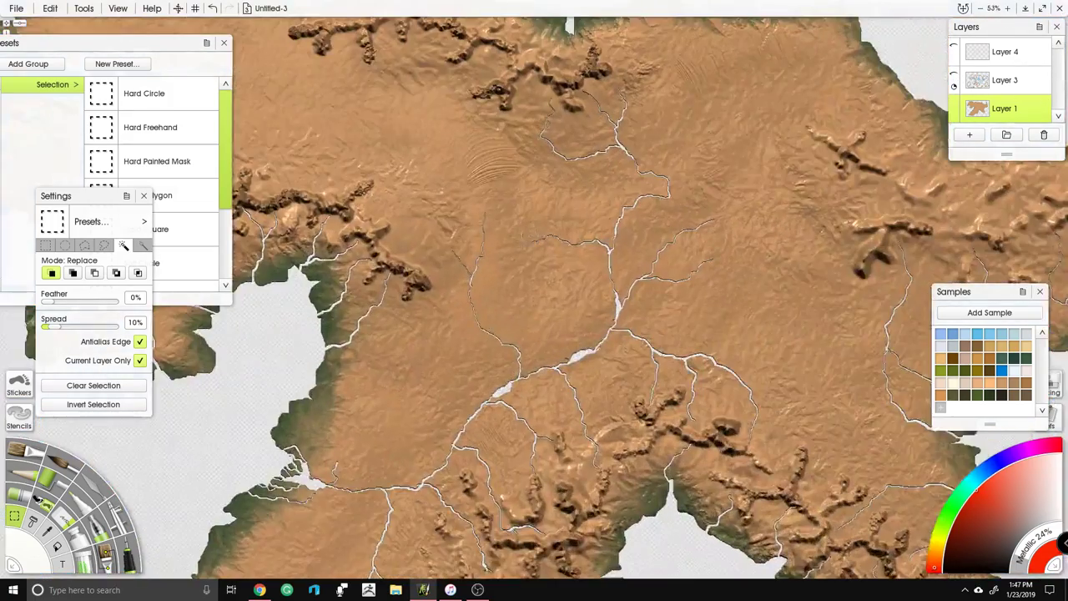
pyautogui.moveTo(447, 252); pyautogui.dragTo(682, 250)
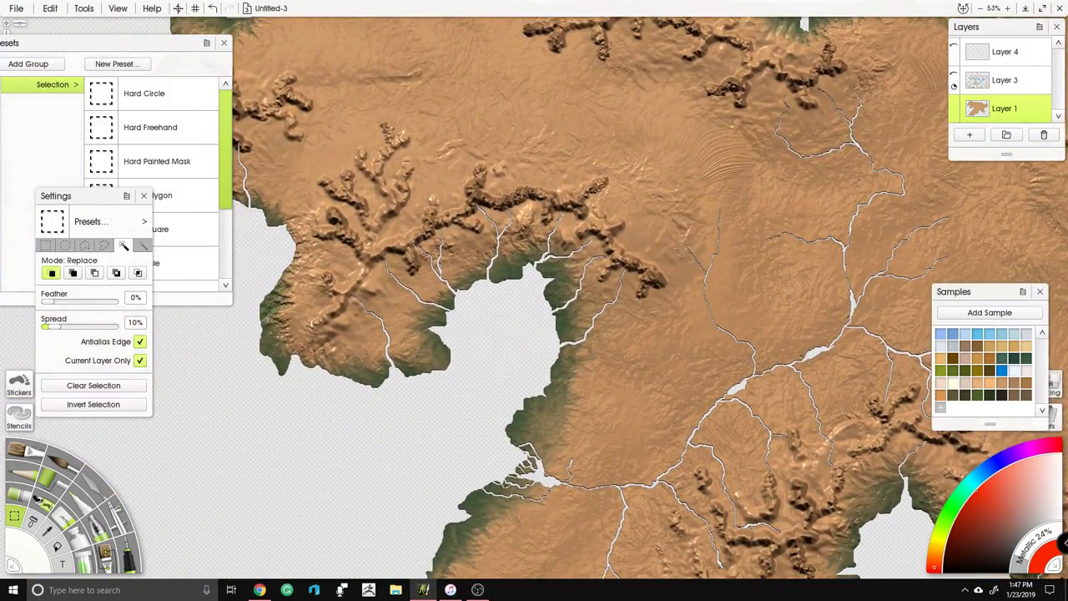
pyautogui.click(91, 488)
pyautogui.scroll(-4, 138, 242)
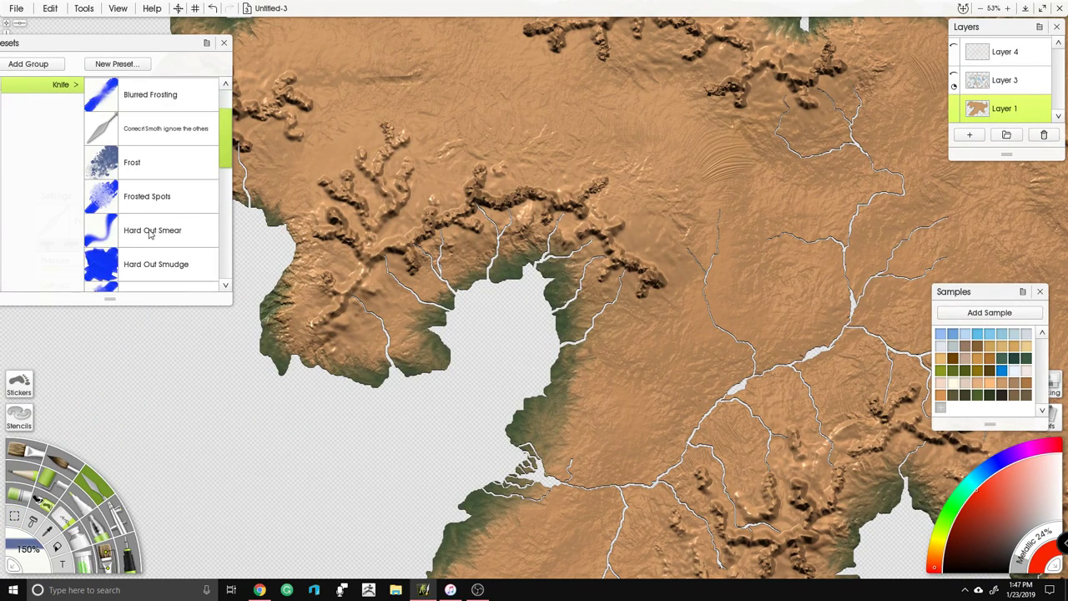
pyautogui.click(142, 265)
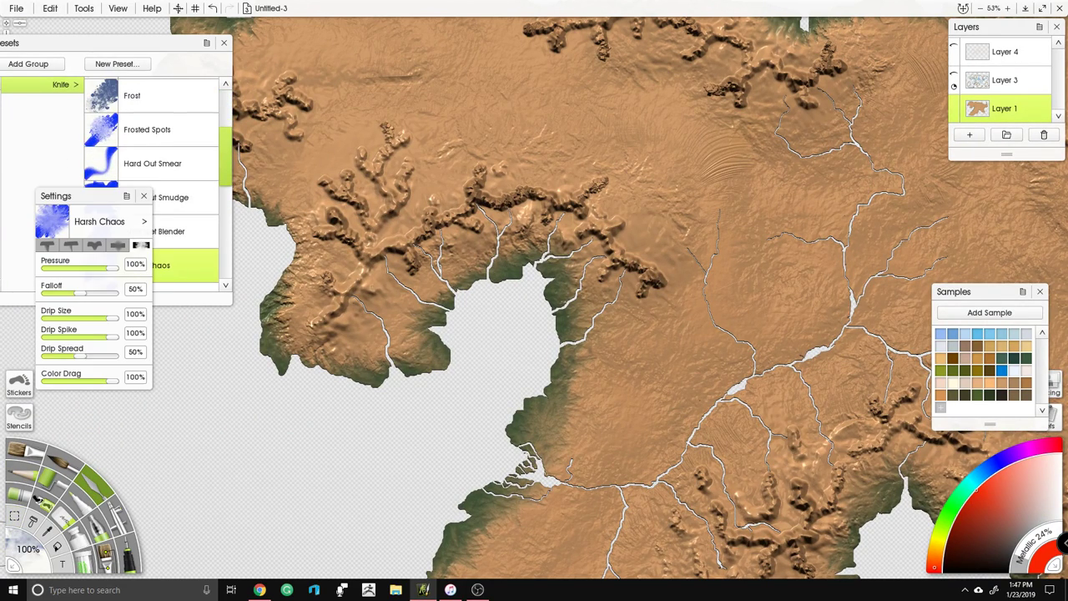
pyautogui.click(22, 544)
pyautogui.write('25')
pyautogui.press('Return')
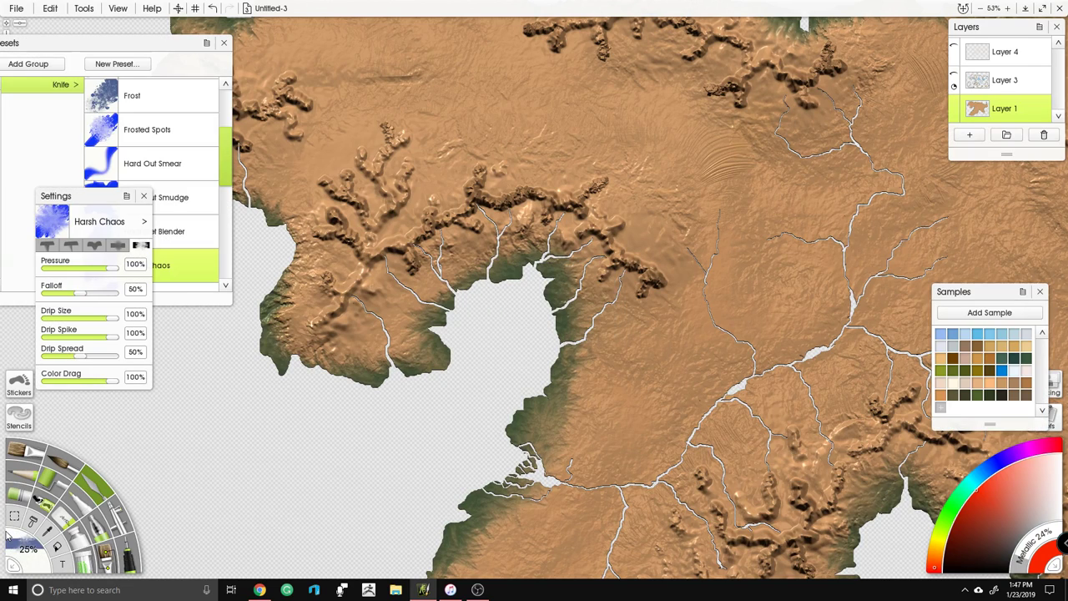
# Step: Undo the test smear over the western bay's river mouth and lock Layer 1's transparency
pyautogui.scroll(5, 390, 318)
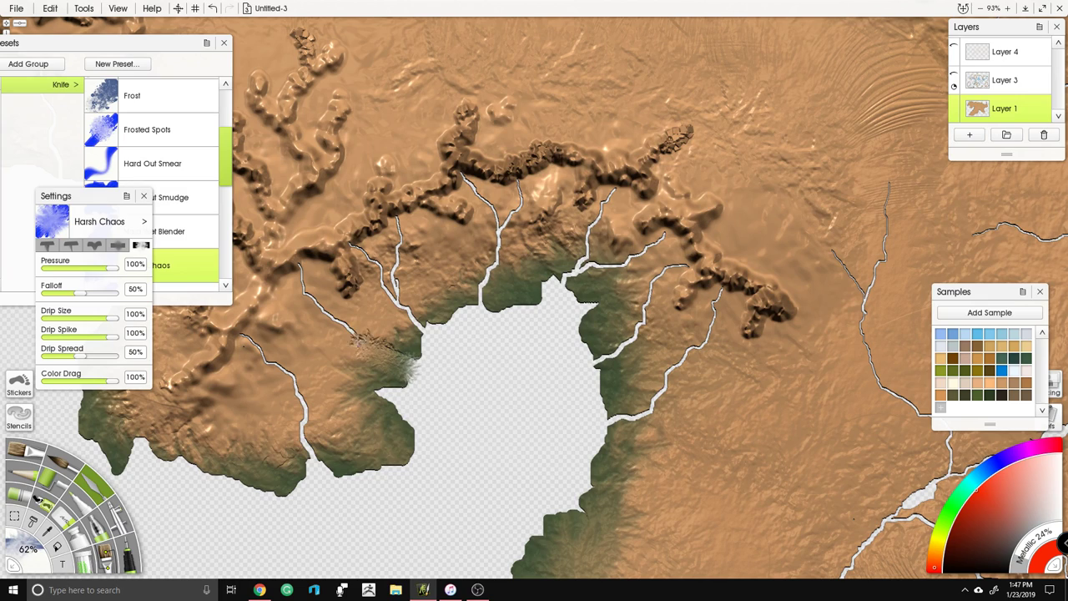
pyautogui.hotkey('ctrl', 'z')
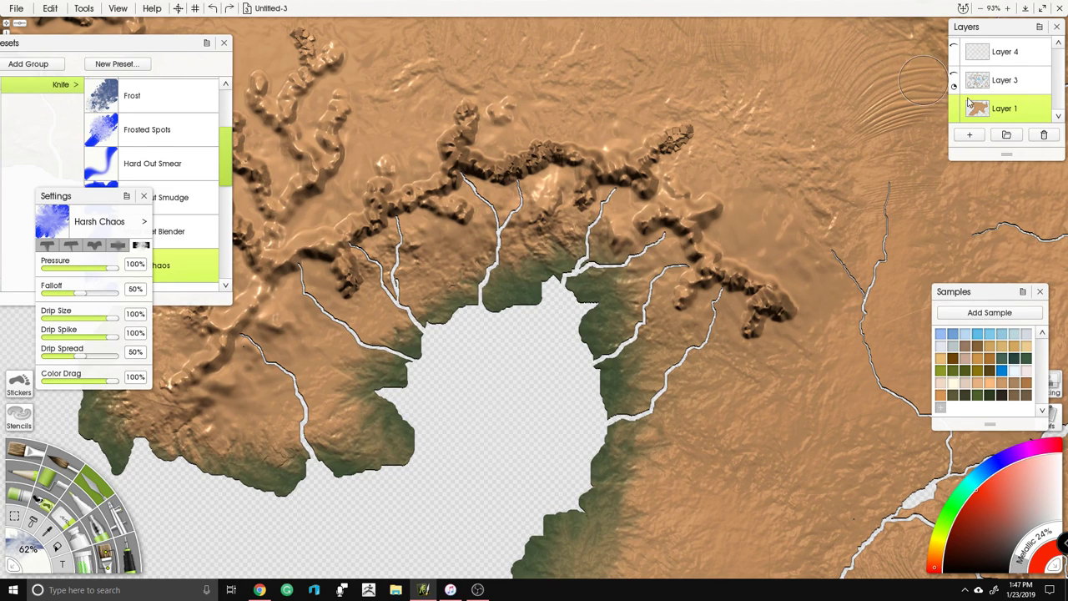
pyautogui.click(1047, 105)
pyautogui.click(1038, 119)
pyautogui.moveTo(430, 357); pyautogui.dragTo(478, 356)
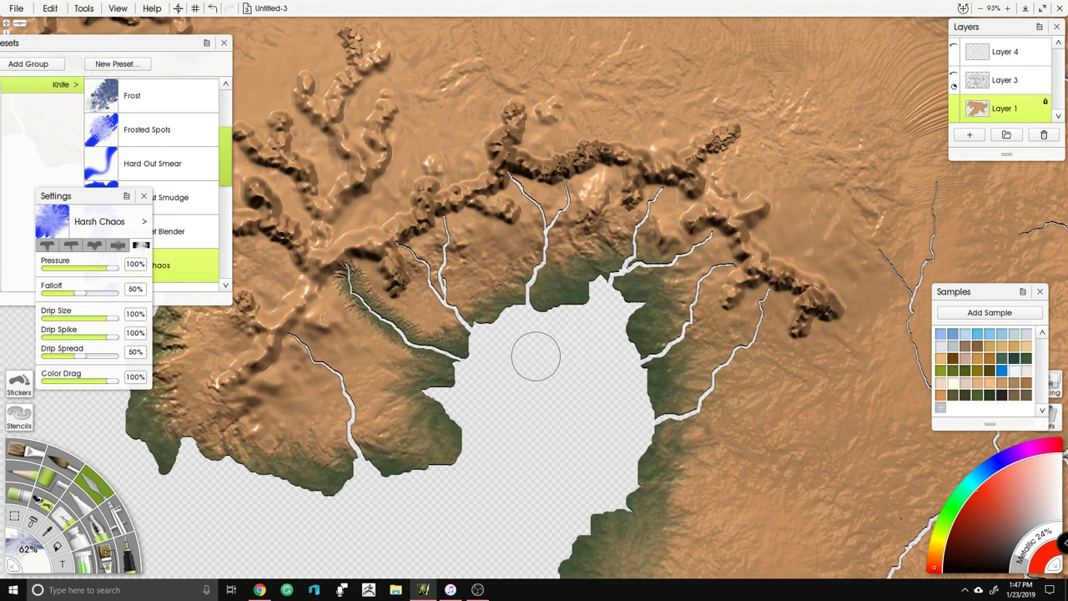
pyautogui.hscroll(-2, 572, 359)
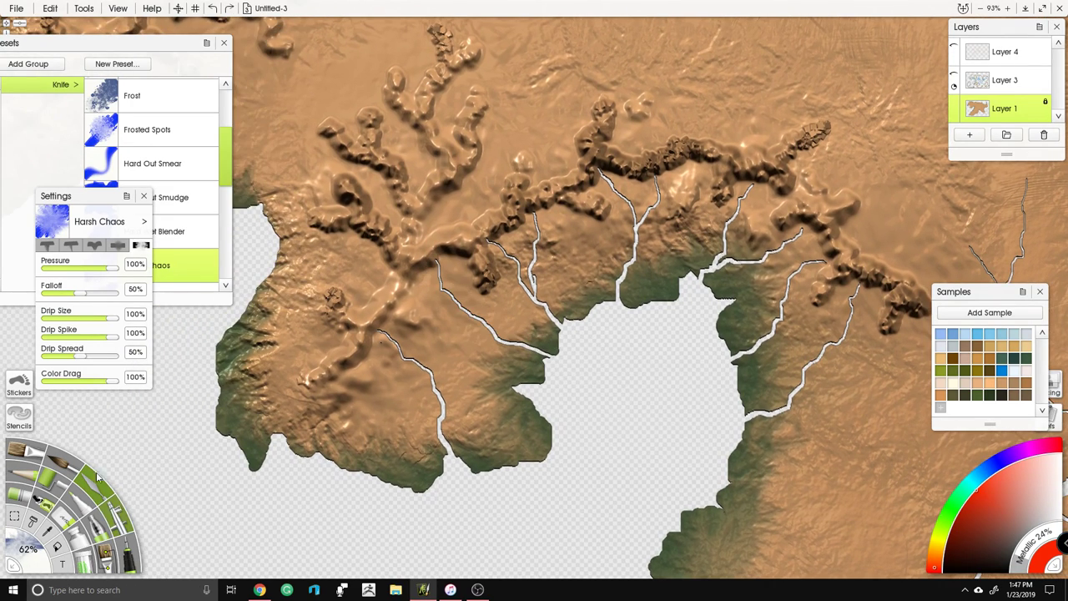
# Step: Set the knife size to 150% and roughen the mountains on the peninsula west of the bay
pyautogui.click(25, 565)
pyautogui.write('1')
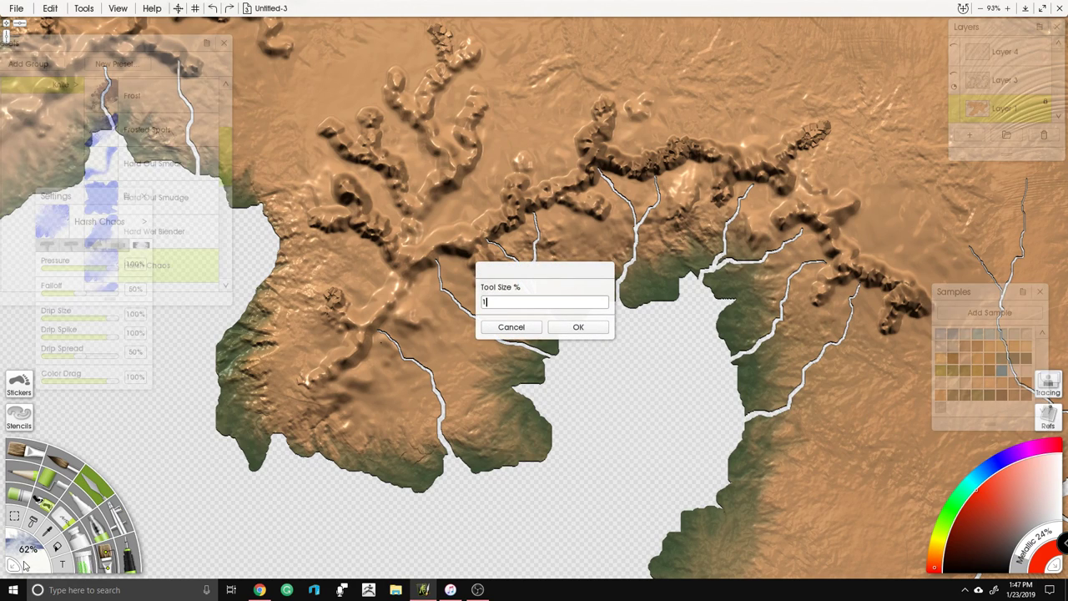
pyautogui.write('50')
pyautogui.press('Return')
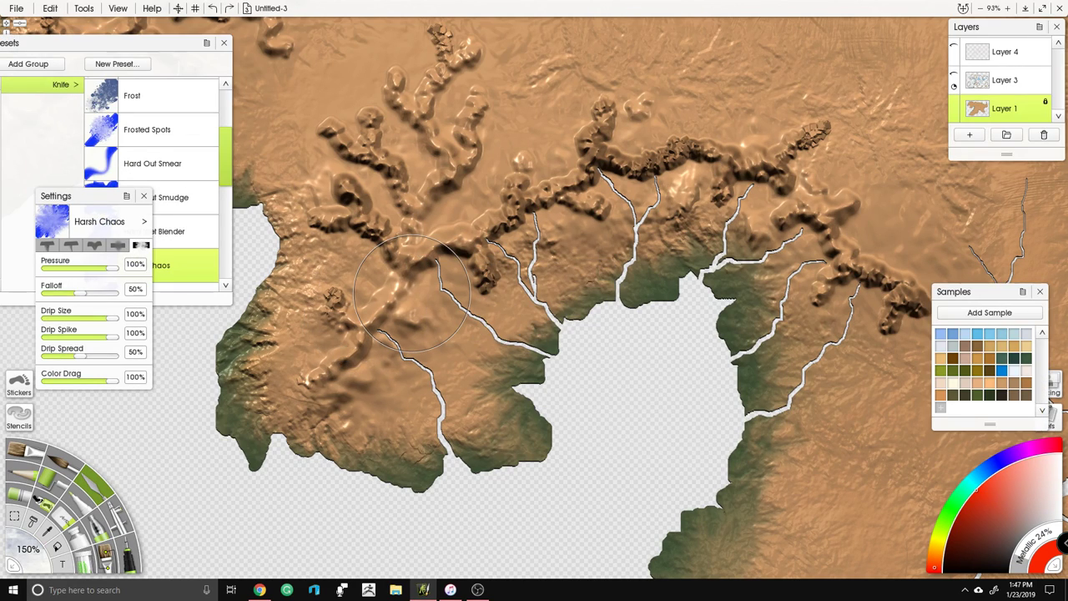
pyautogui.scroll(5, 410, 296)
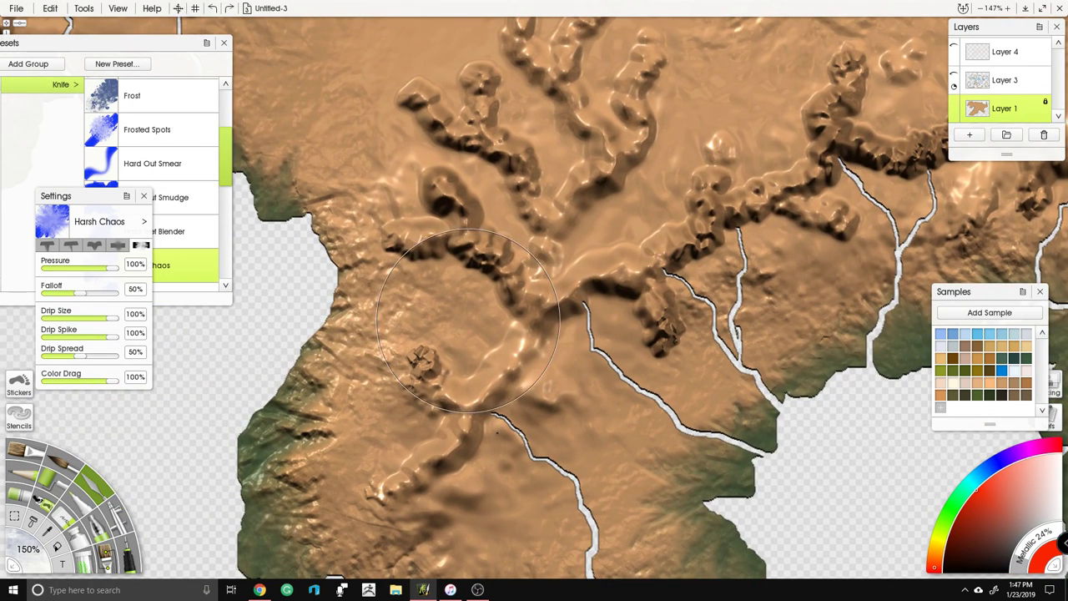
pyautogui.moveTo(452, 321)
pyautogui.mouseDown()
pyautogui.moveTo(387, 322)
pyautogui.moveTo(448, 320)
pyautogui.moveTo(471, 334)
pyautogui.moveTo(476, 321)
pyautogui.moveTo(458, 290)
pyautogui.moveTo(406, 282)
pyautogui.moveTo(384, 234)
pyautogui.moveTo(403, 203)
pyautogui.moveTo(463, 191)
pyautogui.moveTo(495, 225)
pyautogui.moveTo(538, 241)
pyautogui.moveTo(648, 211)
pyautogui.moveTo(713, 134)
pyautogui.moveTo(742, 203)
pyautogui.moveTo(771, 232)
pyautogui.moveTo(723, 254)
pyautogui.moveTo(660, 312)
pyautogui.moveTo(606, 323)
pyautogui.moveTo(574, 346)
pyautogui.moveTo(527, 400)
pyautogui.moveTo(536, 425)
pyautogui.moveTo(517, 468)
pyautogui.moveTo(462, 349)
pyautogui.moveTo(429, 370)
pyautogui.mouseUp()
pyautogui.moveTo(396, 418)
pyautogui.mouseDown()
pyautogui.moveTo(460, 375)
pyautogui.moveTo(448, 363)
pyautogui.moveTo(434, 384)
pyautogui.moveTo(456, 384)
pyautogui.moveTo(428, 398)
pyautogui.moveTo(397, 450)
pyautogui.mouseUp()
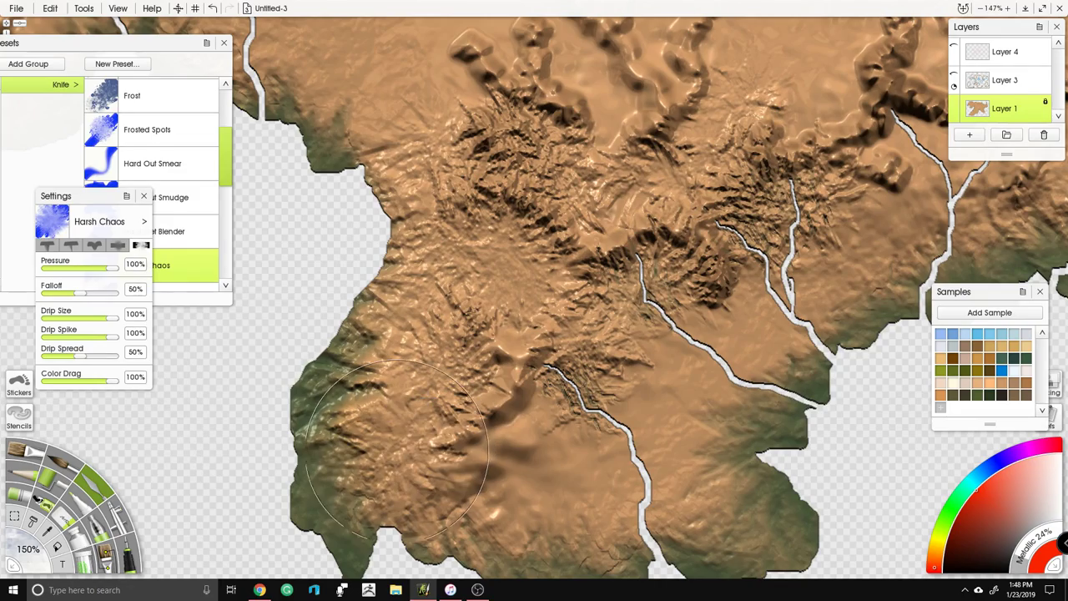
pyautogui.moveTo(500, 471); pyautogui.dragTo(551, 400)
pyautogui.scroll(-5, 651, 420)
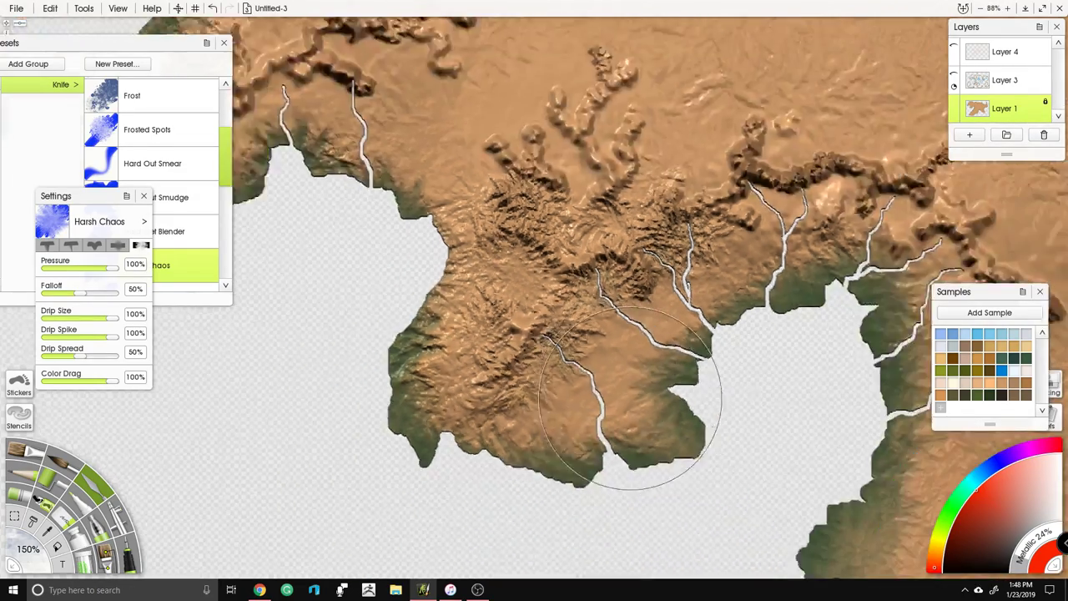
# Step: Smear the branching ridges north of the western peninsula into rugged mountain texture
pyautogui.scroll(5, 706, 306)
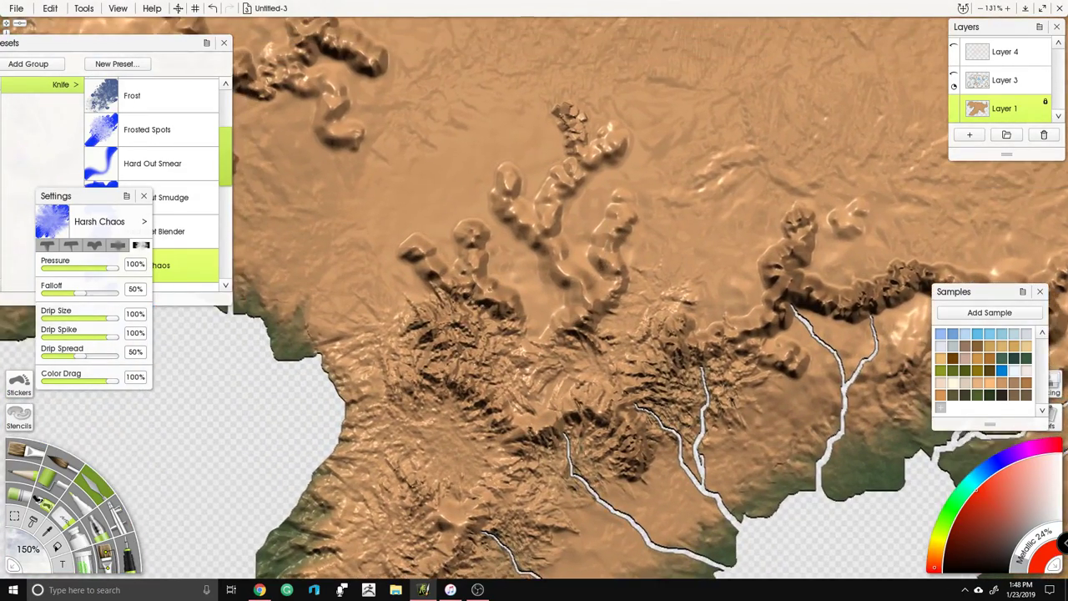
pyautogui.moveTo(509, 256)
pyautogui.mouseDown()
pyautogui.moveTo(538, 287)
pyautogui.moveTo(542, 312)
pyautogui.moveTo(572, 246)
pyautogui.moveTo(585, 253)
pyautogui.moveTo(586, 211)
pyautogui.moveTo(661, 154)
pyautogui.mouseUp()
pyautogui.moveTo(578, 167)
pyautogui.mouseDown()
pyautogui.moveTo(532, 183)
pyautogui.moveTo(542, 178)
pyautogui.moveTo(544, 118)
pyautogui.moveTo(493, 250)
pyautogui.moveTo(434, 234)
pyautogui.moveTo(389, 188)
pyautogui.moveTo(407, 288)
pyautogui.moveTo(386, 279)
pyautogui.moveTo(350, 217)
pyautogui.moveTo(635, 313)
pyautogui.moveTo(668, 276)
pyautogui.moveTo(684, 351)
pyautogui.moveTo(785, 317)
pyautogui.moveTo(766, 216)
pyautogui.moveTo(811, 197)
pyautogui.moveTo(732, 158)
pyautogui.moveTo(665, 152)
pyautogui.mouseUp()
pyautogui.moveTo(638, 271)
pyautogui.mouseDown()
pyautogui.moveTo(688, 239)
pyautogui.moveTo(659, 213)
pyautogui.moveTo(674, 252)
pyautogui.mouseUp()
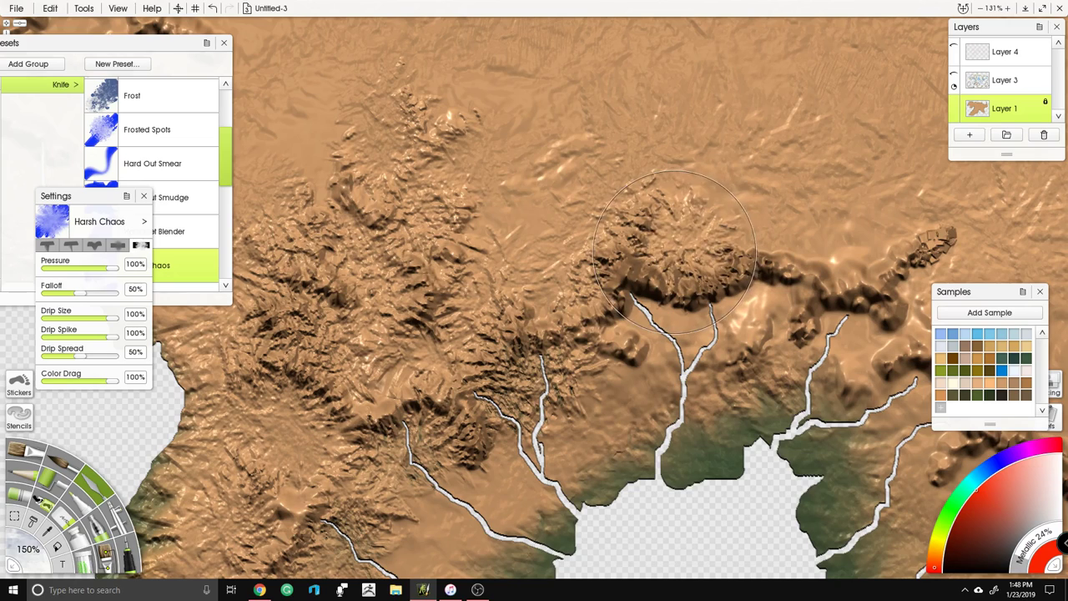
# Step: Roughen the ridge north of the western bay and its eastern end around the river sources
pyautogui.moveTo(635, 309)
pyautogui.mouseDown()
pyautogui.moveTo(609, 342)
pyautogui.moveTo(660, 351)
pyautogui.moveTo(734, 334)
pyautogui.moveTo(762, 239)
pyautogui.moveTo(777, 267)
pyautogui.moveTo(885, 234)
pyautogui.moveTo(918, 209)
pyautogui.mouseUp()
pyautogui.moveTo(814, 300)
pyautogui.mouseDown()
pyautogui.moveTo(714, 265)
pyautogui.moveTo(681, 283)
pyautogui.moveTo(662, 327)
pyautogui.moveTo(730, 330)
pyautogui.moveTo(789, 355)
pyautogui.moveTo(730, 338)
pyautogui.moveTo(868, 459)
pyautogui.moveTo(751, 393)
pyautogui.moveTo(785, 506)
pyautogui.mouseUp()
pyautogui.moveTo(814, 373); pyautogui.dragTo(705, 398)
pyautogui.moveTo(725, 351)
pyautogui.mouseDown()
pyautogui.moveTo(796, 326)
pyautogui.moveTo(756, 368)
pyautogui.moveTo(847, 329)
pyautogui.mouseUp()
pyautogui.moveTo(808, 391)
pyautogui.mouseDown()
pyautogui.moveTo(881, 500)
pyautogui.moveTo(795, 492)
pyautogui.moveTo(793, 518)
pyautogui.mouseUp()
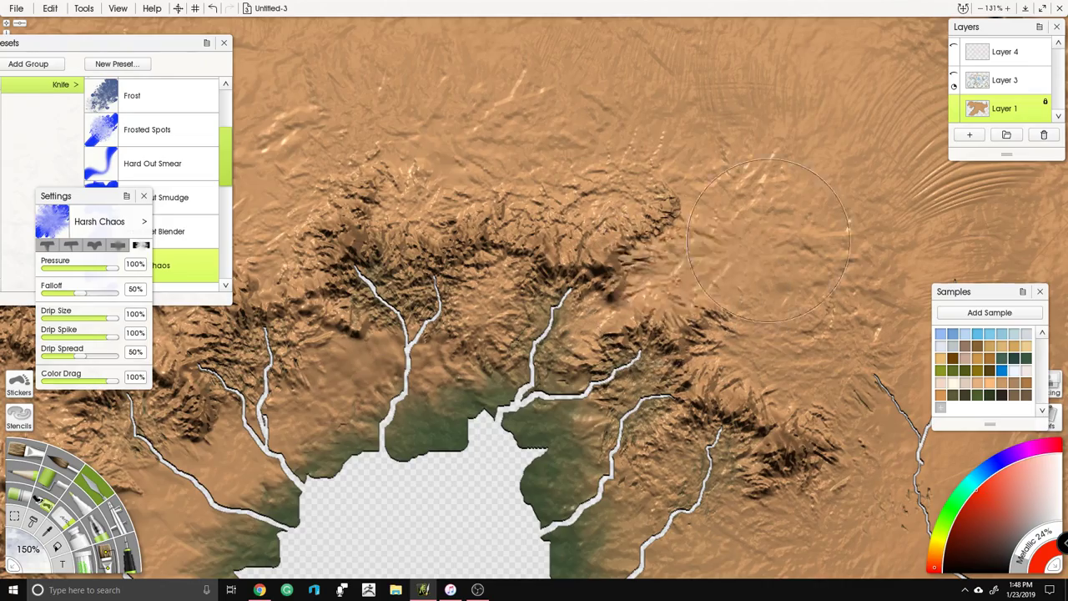
# Step: Roughen the middle of the long southern range around the tributary river sources
pyautogui.scroll(-6, 667, 288)
pyautogui.scroll(7, 718, 379)
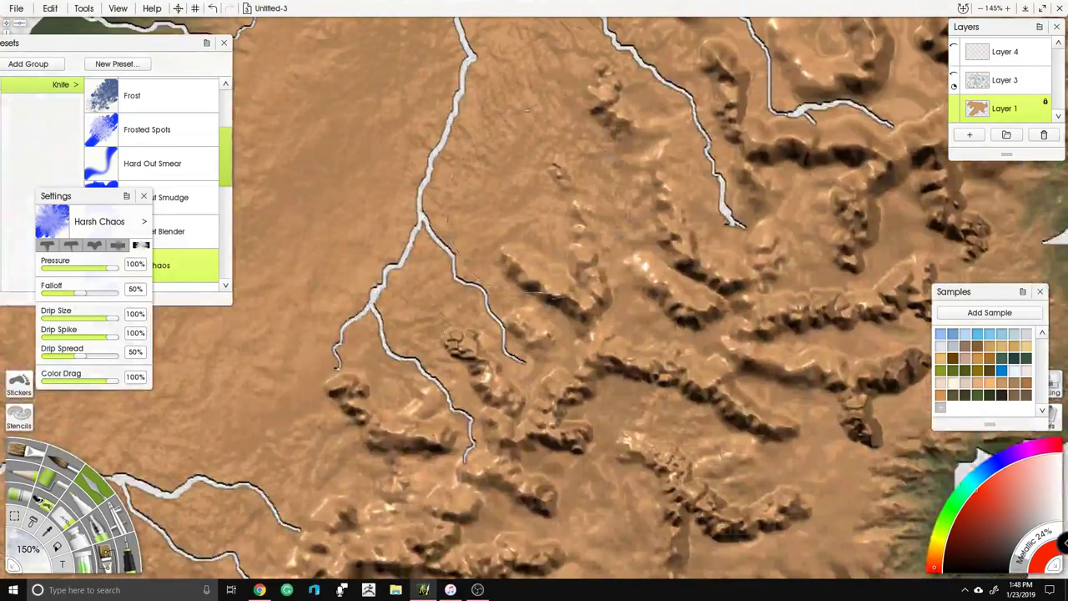
pyautogui.moveTo(584, 317)
pyautogui.mouseDown()
pyautogui.moveTo(634, 301)
pyautogui.moveTo(601, 351)
pyautogui.moveTo(618, 317)
pyautogui.moveTo(620, 212)
pyautogui.moveTo(601, 142)
pyautogui.moveTo(676, 167)
pyautogui.moveTo(734, 267)
pyautogui.moveTo(801, 188)
pyautogui.moveTo(801, 242)
pyautogui.moveTo(750, 289)
pyautogui.moveTo(868, 375)
pyautogui.moveTo(735, 334)
pyautogui.moveTo(793, 413)
pyautogui.moveTo(748, 388)
pyautogui.moveTo(793, 406)
pyautogui.moveTo(634, 417)
pyautogui.moveTo(535, 353)
pyautogui.moveTo(534, 313)
pyautogui.mouseUp()
pyautogui.moveTo(488, 367)
pyautogui.mouseDown()
pyautogui.moveTo(512, 322)
pyautogui.moveTo(489, 370)
pyautogui.moveTo(442, 276)
pyautogui.mouseUp()
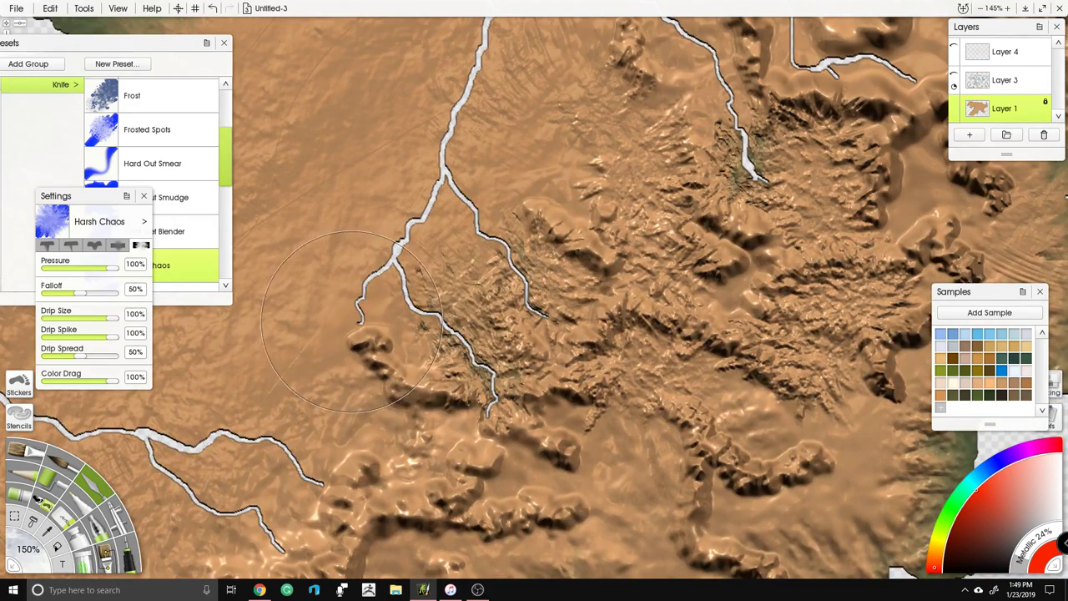
pyautogui.moveTo(435, 419)
pyautogui.mouseDown()
pyautogui.moveTo(407, 431)
pyautogui.moveTo(373, 418)
pyautogui.moveTo(357, 377)
pyautogui.moveTo(605, 257)
pyautogui.moveTo(543, 346)
pyautogui.moveTo(576, 372)
pyautogui.moveTo(798, 388)
pyautogui.moveTo(693, 301)
pyautogui.moveTo(760, 251)
pyautogui.moveTo(818, 315)
pyautogui.moveTo(626, 282)
pyautogui.moveTo(665, 407)
pyautogui.mouseUp()
pyautogui.moveTo(721, 344)
pyautogui.mouseDown()
pyautogui.moveTo(800, 350)
pyautogui.moveTo(837, 440)
pyautogui.moveTo(733, 334)
pyautogui.moveTo(882, 237)
pyautogui.mouseUp()
pyautogui.moveTo(827, 291)
pyautogui.mouseDown()
pyautogui.moveTo(601, 430)
pyautogui.moveTo(735, 367)
pyautogui.moveTo(793, 276)
pyautogui.moveTo(809, 217)
pyautogui.moveTo(693, 193)
pyautogui.moveTo(693, 334)
pyautogui.mouseUp()
# Step: Smear rugged texture over the southern range's northern half, between the river valleys and the coast west of the southern inlet
pyautogui.moveTo(635, 200); pyautogui.dragTo(743, 292)
pyautogui.moveTo(723, 212)
pyautogui.mouseDown()
pyautogui.moveTo(703, 309)
pyautogui.moveTo(685, 261)
pyautogui.moveTo(730, 288)
pyautogui.mouseUp()
pyautogui.moveTo(636, 199)
pyautogui.mouseDown()
pyautogui.moveTo(585, 217)
pyautogui.moveTo(551, 150)
pyautogui.moveTo(567, 242)
pyautogui.moveTo(651, 150)
pyautogui.moveTo(534, 192)
pyautogui.moveTo(599, 177)
pyautogui.mouseUp()
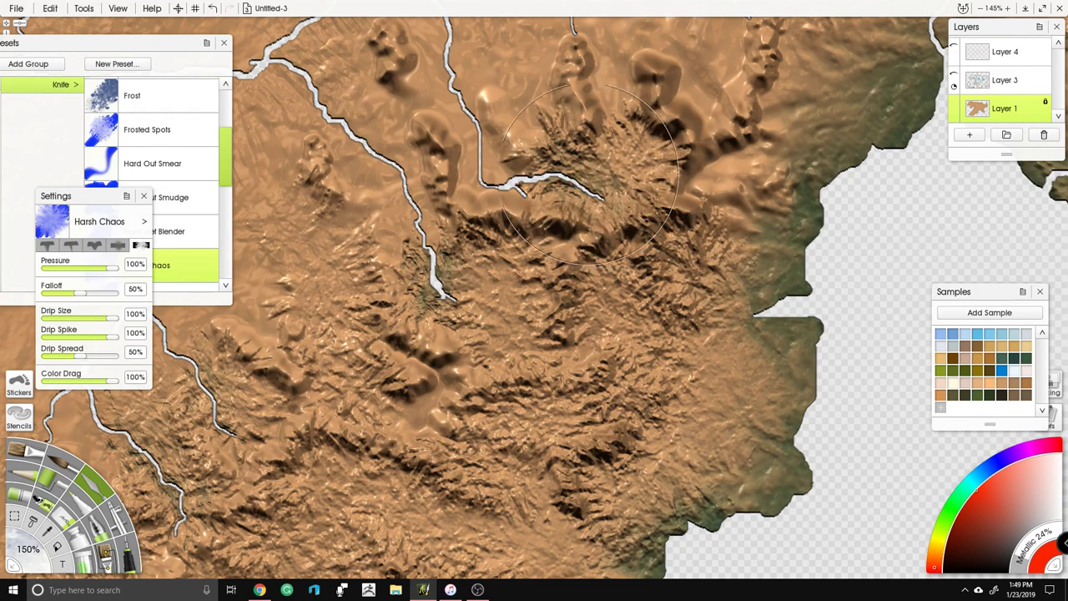
pyautogui.moveTo(503, 148)
pyautogui.mouseDown()
pyautogui.moveTo(477, 155)
pyautogui.moveTo(449, 117)
pyautogui.mouseUp()
pyautogui.moveTo(423, 298); pyautogui.dragTo(395, 191)
pyautogui.moveTo(621, 192); pyautogui.dragTo(491, 280)
pyautogui.moveTo(608, 307); pyautogui.dragTo(612, 199)
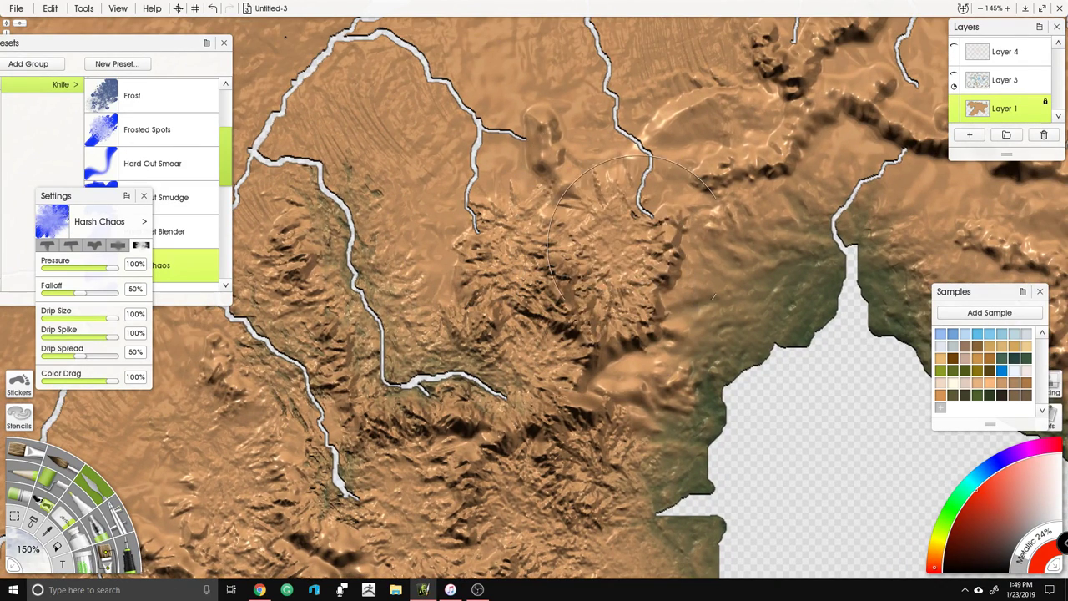
pyautogui.moveTo(634, 361)
pyautogui.mouseDown()
pyautogui.moveTo(783, 286)
pyautogui.moveTo(591, 220)
pyautogui.mouseUp()
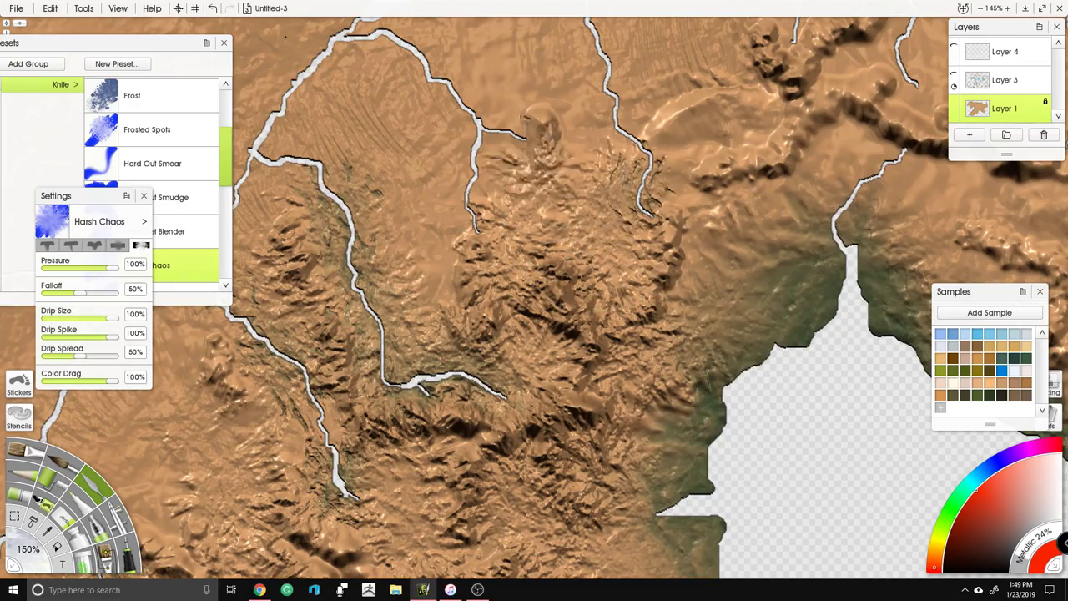
# Step: Roughen the slopes and ridges around the head of the southern inlet, west and north of its short river
pyautogui.scroll(-5, 542, 276)
pyautogui.moveTo(631, 228); pyautogui.dragTo(518, 264)
pyautogui.scroll(3, 517, 264)
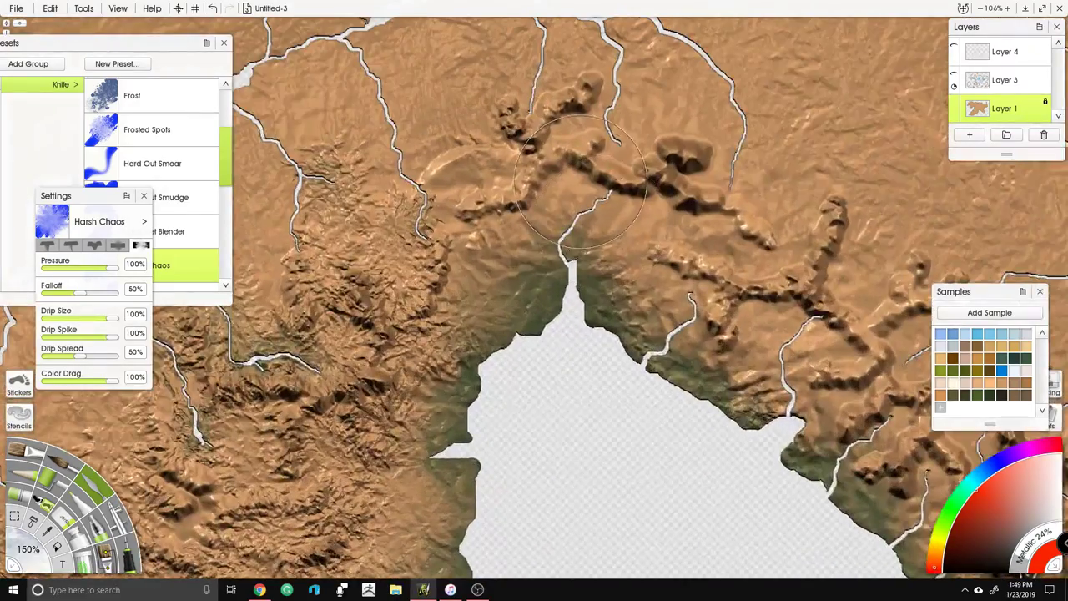
pyautogui.scroll(4, 582, 181)
pyautogui.moveTo(584, 181); pyautogui.dragTo(586, 241)
pyautogui.moveTo(619, 203)
pyautogui.mouseDown()
pyautogui.moveTo(585, 188)
pyautogui.moveTo(582, 288)
pyautogui.mouseUp()
pyautogui.moveTo(524, 225); pyautogui.dragTo(463, 300)
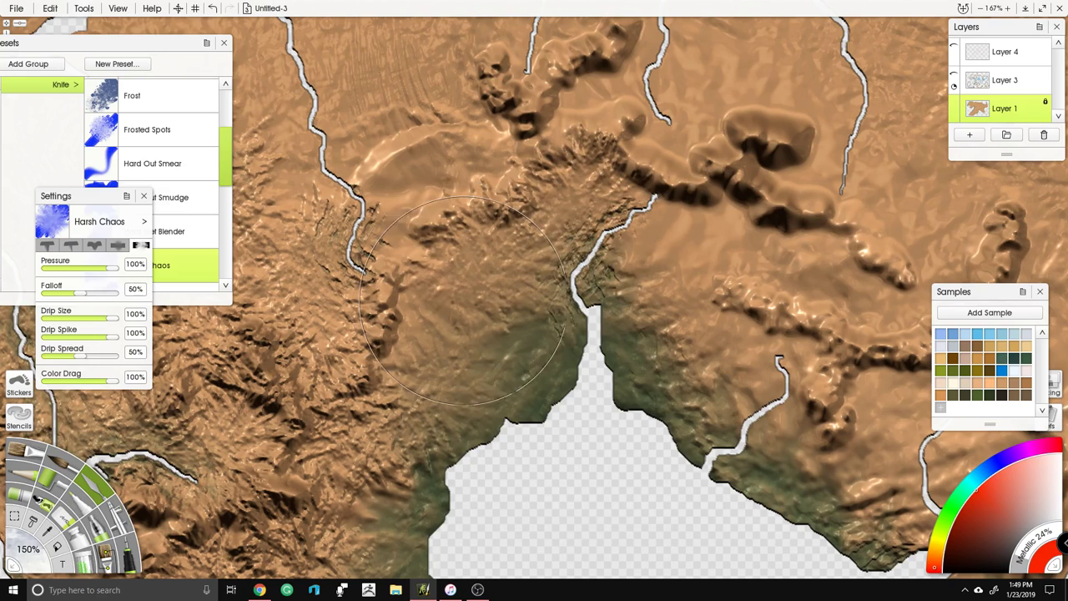
pyautogui.moveTo(470, 146); pyautogui.dragTo(452, 152)
pyautogui.moveTo(591, 111); pyautogui.dragTo(559, 257)
pyautogui.moveTo(593, 219); pyautogui.dragTo(565, 241)
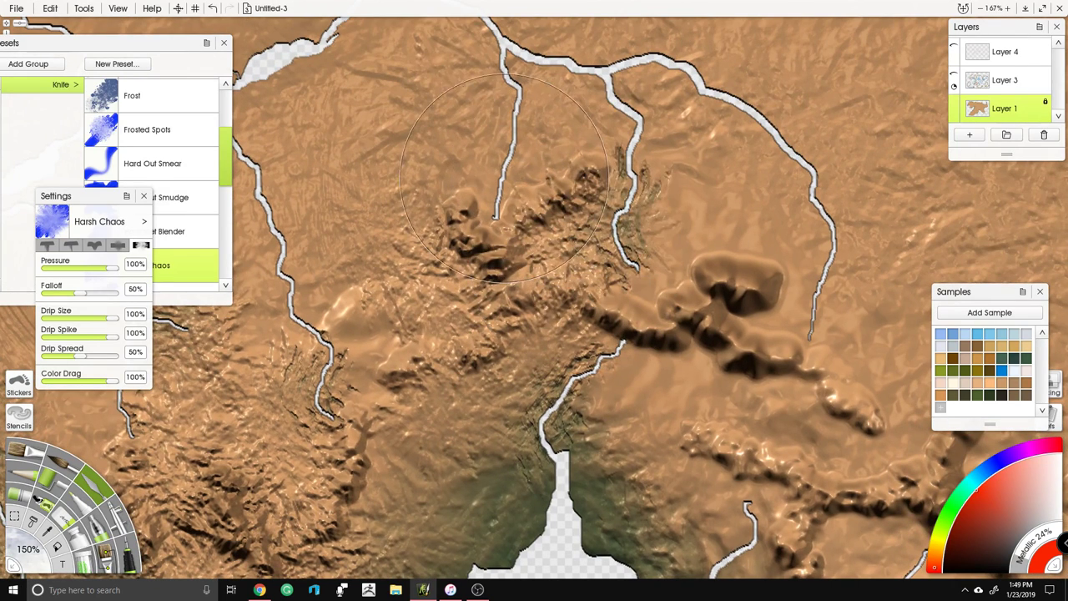
# Step: Smear the ridge north and east of the inlet's river, including the rounded hills beside the curved river, into rugged mountains
pyautogui.moveTo(506, 125); pyautogui.dragTo(488, 167)
pyautogui.moveTo(718, 334); pyautogui.dragTo(610, 175)
pyautogui.moveTo(752, 309); pyautogui.dragTo(668, 209)
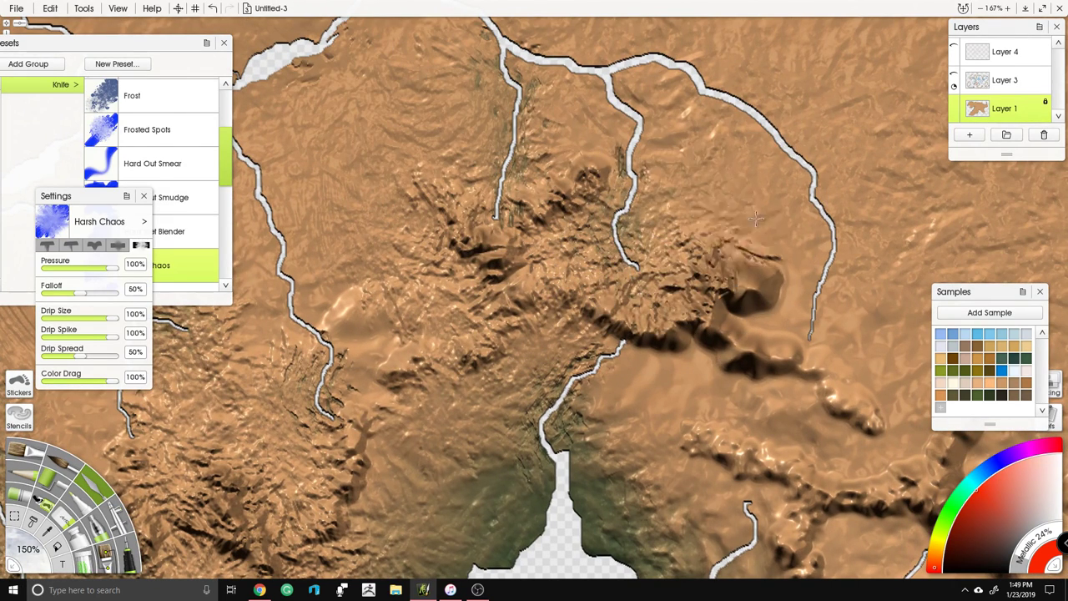
pyautogui.moveTo(802, 276); pyautogui.dragTo(727, 167)
pyautogui.moveTo(775, 314)
pyautogui.mouseDown()
pyautogui.moveTo(761, 343)
pyautogui.moveTo(584, 426)
pyautogui.mouseUp()
pyautogui.moveTo(776, 417)
pyautogui.mouseDown()
pyautogui.moveTo(873, 452)
pyautogui.moveTo(789, 246)
pyautogui.mouseUp()
# Step: Roughen the mountains of the southeastern peninsula from its short southern coastal rivers to the long eastern river's source
pyautogui.moveTo(677, 316)
pyautogui.mouseDown()
pyautogui.moveTo(621, 338)
pyautogui.moveTo(741, 327)
pyautogui.moveTo(843, 359)
pyautogui.moveTo(780, 347)
pyautogui.moveTo(743, 409)
pyautogui.mouseUp()
pyautogui.moveTo(772, 258); pyautogui.dragTo(707, 359)
pyautogui.moveTo(697, 311); pyautogui.dragTo(791, 274)
pyautogui.moveTo(797, 400); pyautogui.dragTo(784, 271)
pyautogui.moveTo(918, 305)
pyautogui.mouseDown()
pyautogui.moveTo(744, 223)
pyautogui.moveTo(722, 288)
pyautogui.mouseUp()
pyautogui.moveTo(756, 191); pyautogui.dragTo(822, 142)
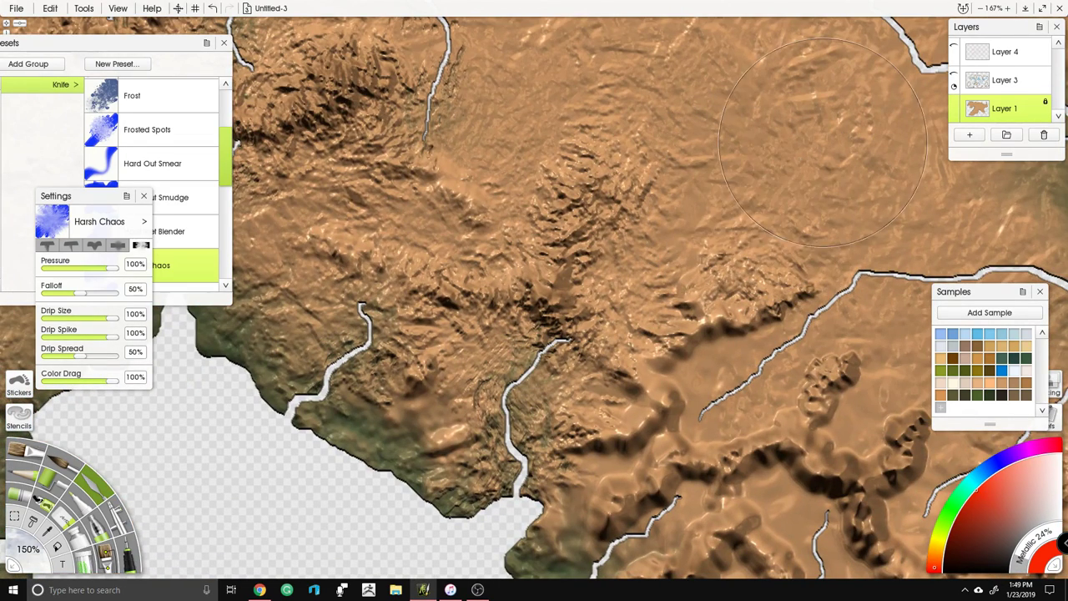
pyautogui.moveTo(718, 354); pyautogui.dragTo(899, 206)
pyautogui.moveTo(571, 480); pyautogui.dragTo(541, 518)
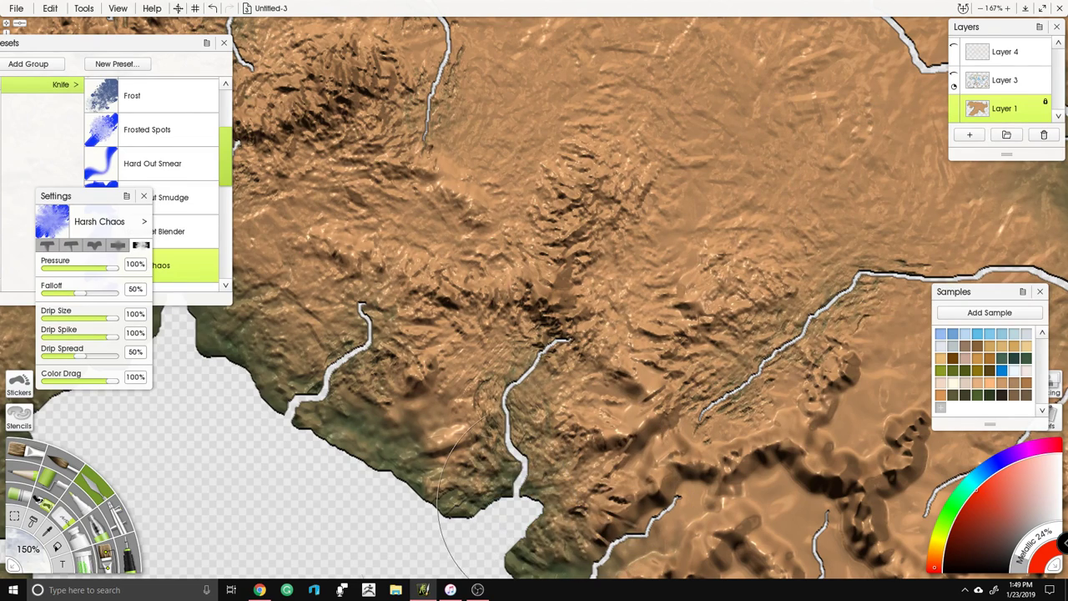
# Step: Extend the rugged texture along the southeastern peninsula's southwest coast and around its river valleys
pyautogui.moveTo(595, 386); pyautogui.dragTo(582, 417)
pyautogui.moveTo(577, 475); pyautogui.dragTo(596, 253)
pyautogui.moveTo(691, 280); pyautogui.dragTo(569, 367)
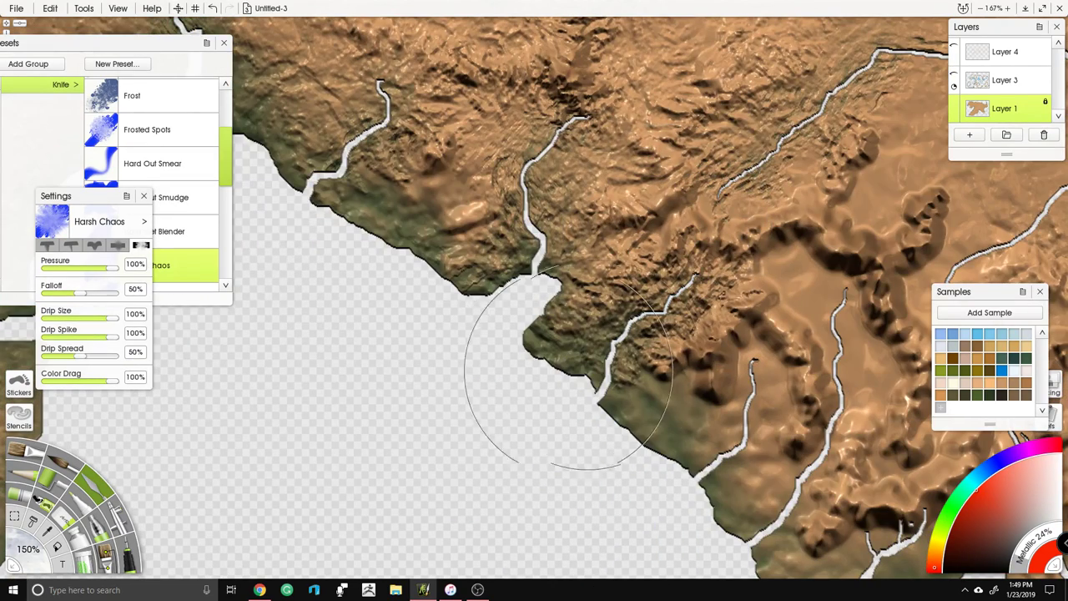
pyautogui.hotkey('ctrl', 'z')
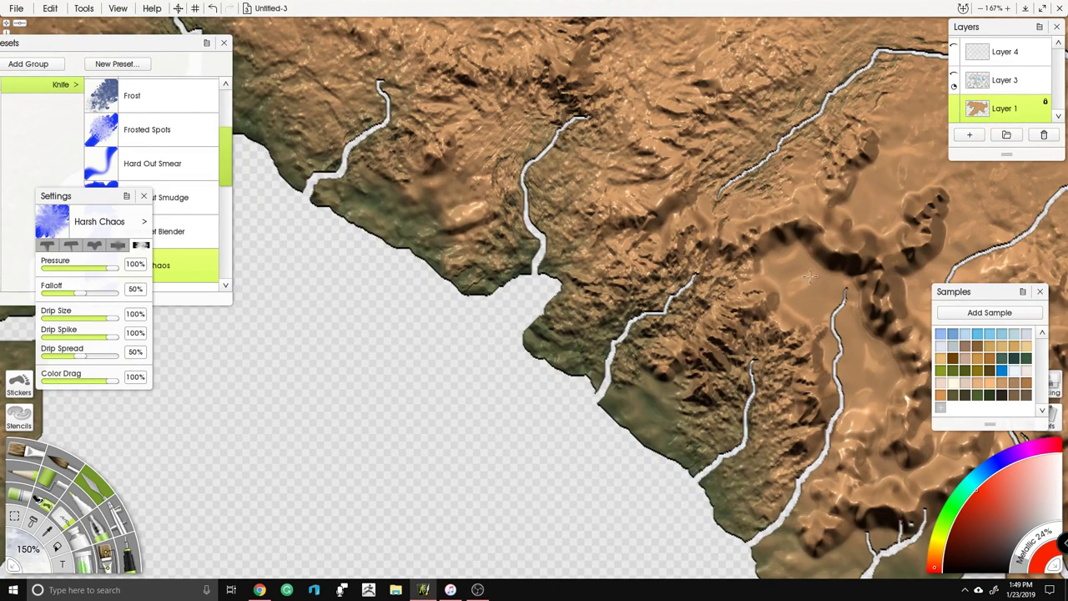
# Step: Smear the remaining smooth ridges at the southeastern peninsula's southern tip and its eastern slopes into rugged mountains
pyautogui.scroll(-3, 776, 384)
pyautogui.moveTo(779, 311)
pyautogui.mouseDown()
pyautogui.moveTo(764, 267)
pyautogui.moveTo(782, 197)
pyautogui.mouseUp()
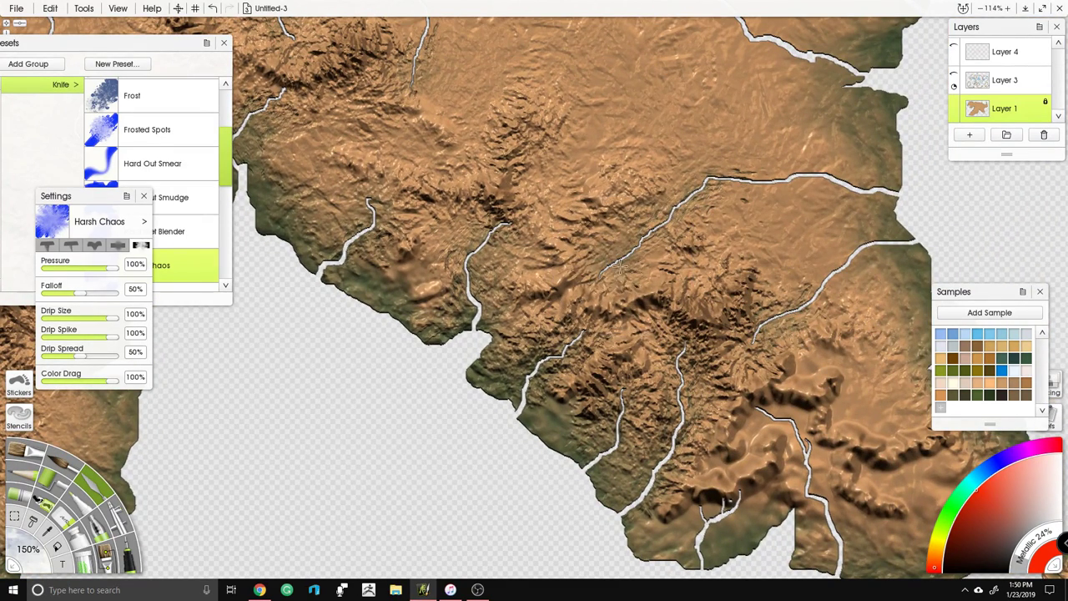
pyautogui.hotkey('ctrl', 'z')
pyautogui.moveTo(766, 417)
pyautogui.mouseDown()
pyautogui.moveTo(822, 537)
pyautogui.moveTo(817, 505)
pyautogui.moveTo(752, 509)
pyautogui.moveTo(666, 535)
pyautogui.mouseUp()
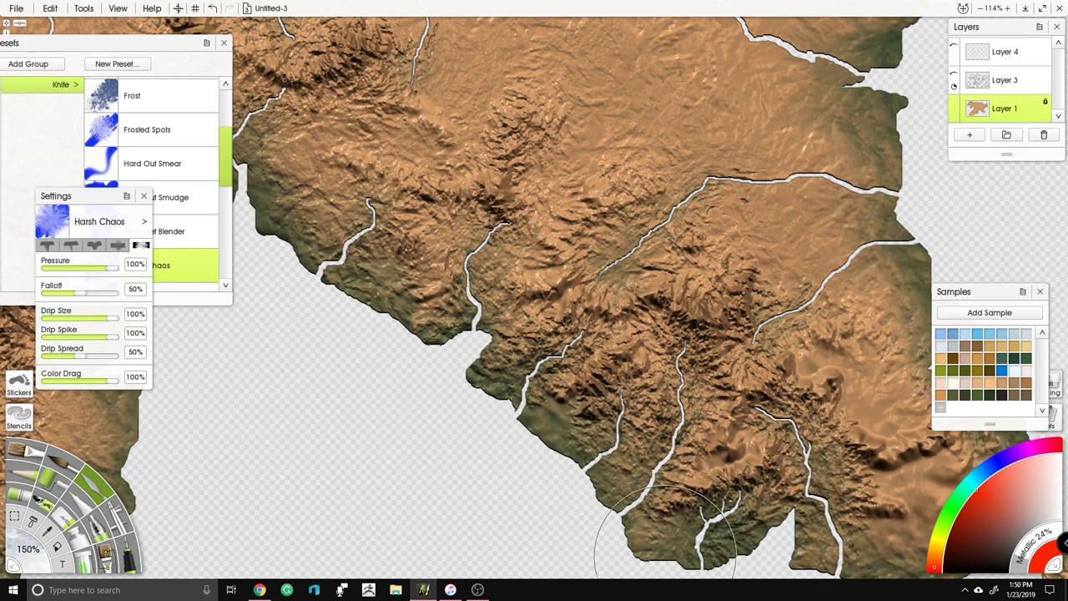
pyautogui.hotkey('ctrl', 'z')
pyautogui.moveTo(825, 339)
pyautogui.mouseDown()
pyautogui.moveTo(862, 310)
pyautogui.moveTo(852, 371)
pyautogui.moveTo(891, 411)
pyautogui.mouseUp()
pyautogui.moveTo(869, 455)
pyautogui.mouseDown()
pyautogui.moveTo(748, 407)
pyautogui.moveTo(911, 435)
pyautogui.moveTo(806, 509)
pyautogui.mouseUp()
pyautogui.moveTo(496, 247); pyautogui.dragTo(569, 401)
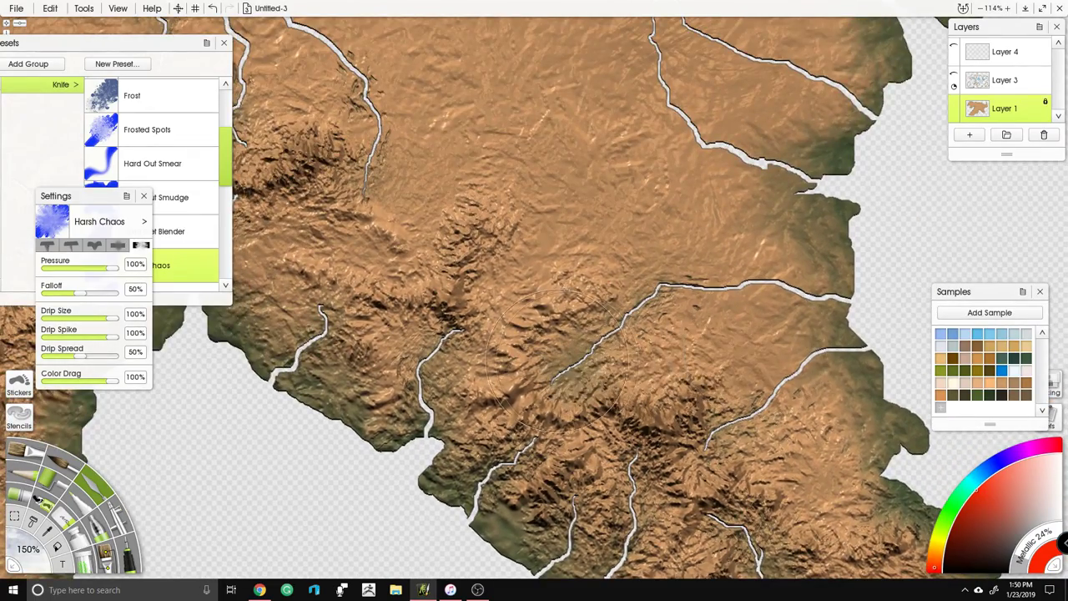
# Step: Smear the smooth southwestern ridge and its spurs around the southern coastal rivers into rugged mountains
pyautogui.scroll(-2, 558, 361)
pyautogui.moveTo(458, 288); pyautogui.dragTo(683, 262)
pyautogui.scroll(1, 403, 414)
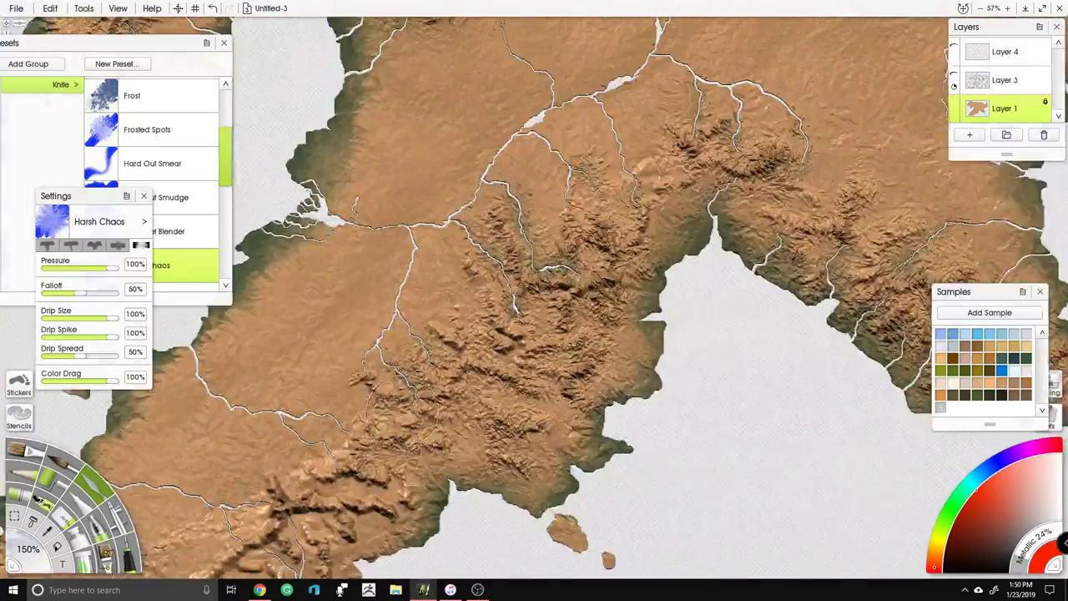
pyautogui.scroll(5, 678, 358)
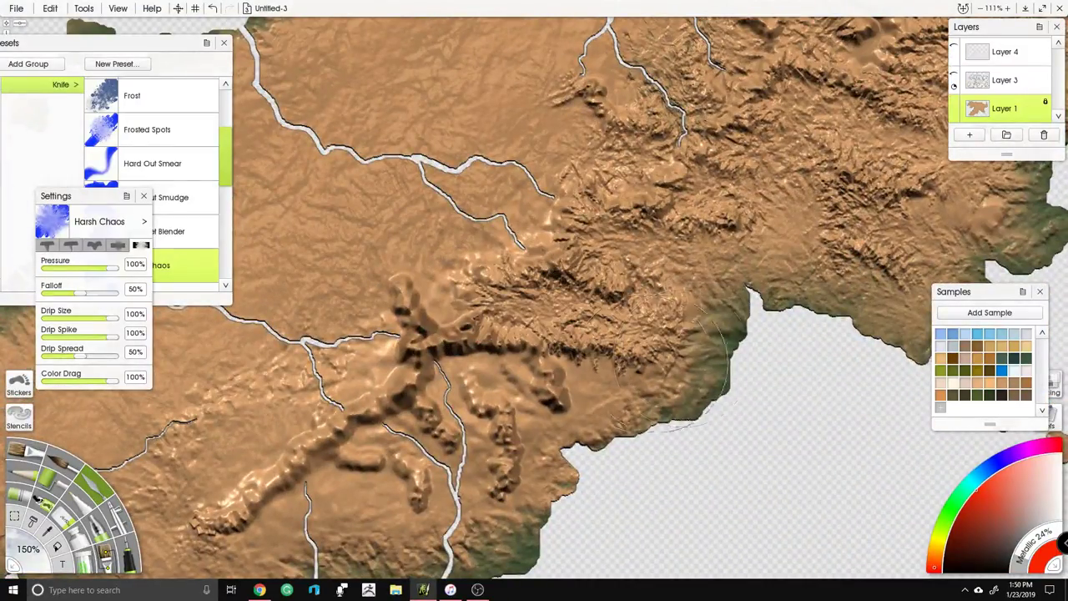
pyautogui.moveTo(477, 366); pyautogui.dragTo(540, 466)
pyautogui.hotkey('ctrl', 'z')
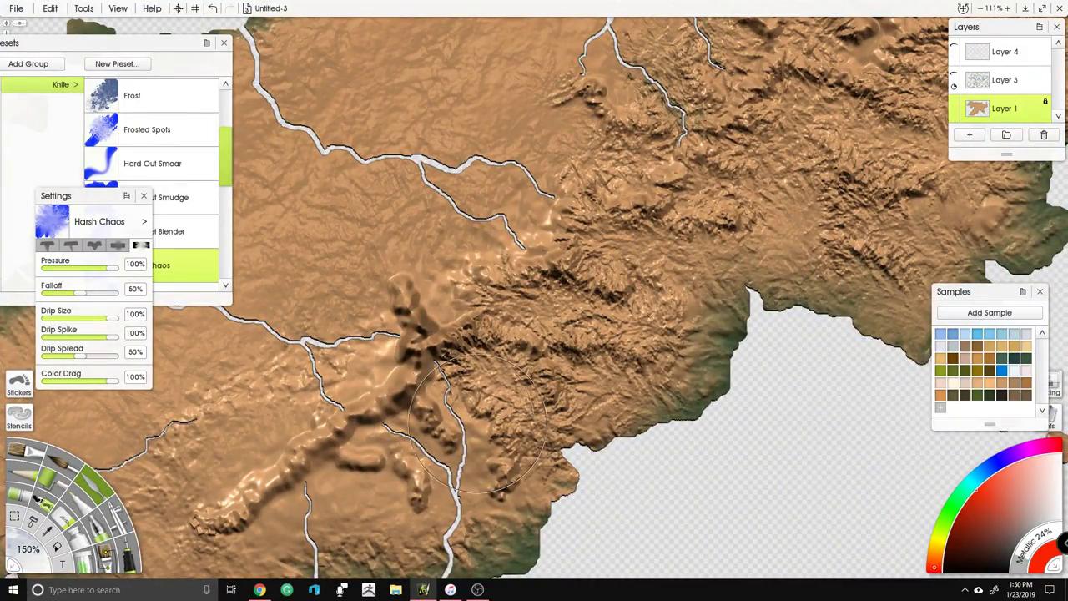
pyautogui.moveTo(458, 399)
pyautogui.mouseDown()
pyautogui.moveTo(478, 454)
pyautogui.moveTo(467, 473)
pyautogui.moveTo(424, 445)
pyautogui.moveTo(576, 540)
pyautogui.moveTo(618, 530)
pyautogui.mouseUp()
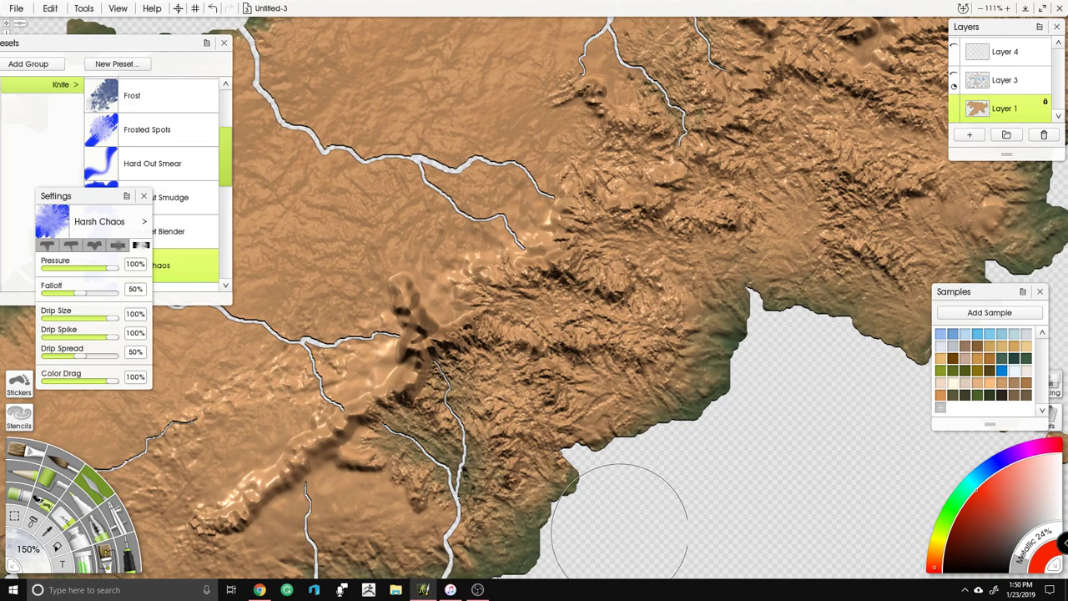
pyautogui.hotkey('ctrl', 'z')
pyautogui.moveTo(251, 440)
pyautogui.mouseDown()
pyautogui.moveTo(365, 373)
pyautogui.moveTo(379, 269)
pyautogui.moveTo(453, 306)
pyautogui.moveTo(401, 230)
pyautogui.mouseUp()
# Step: Roughen the western massif of the eastern range around its river's source, along with the smooth hills directly north of it
pyautogui.scroll(-3, 401, 230)
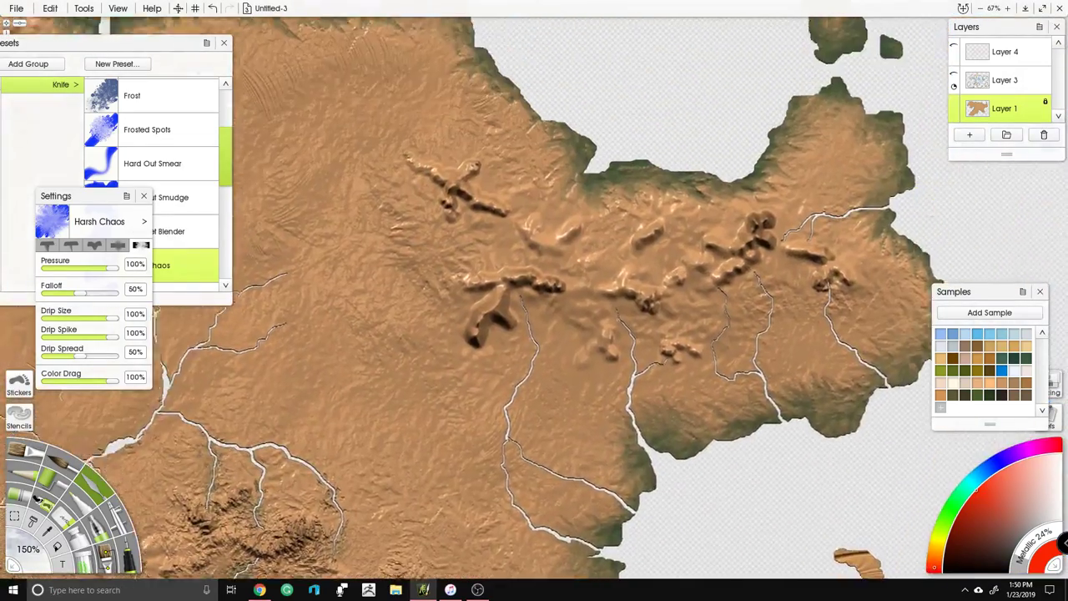
pyautogui.scroll(3, 536, 254)
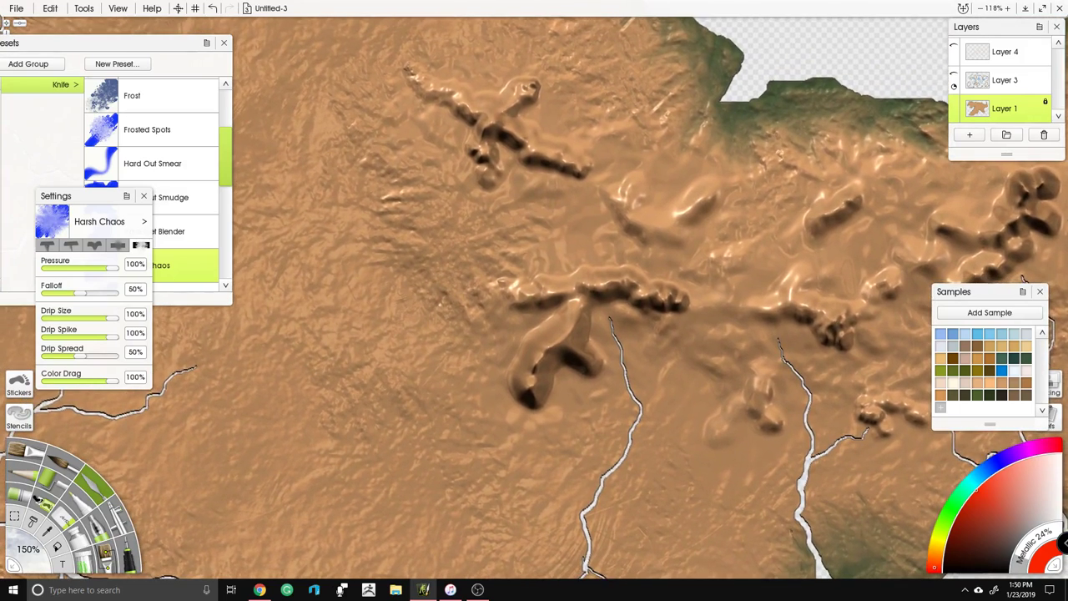
pyautogui.moveTo(638, 431); pyautogui.dragTo(641, 420)
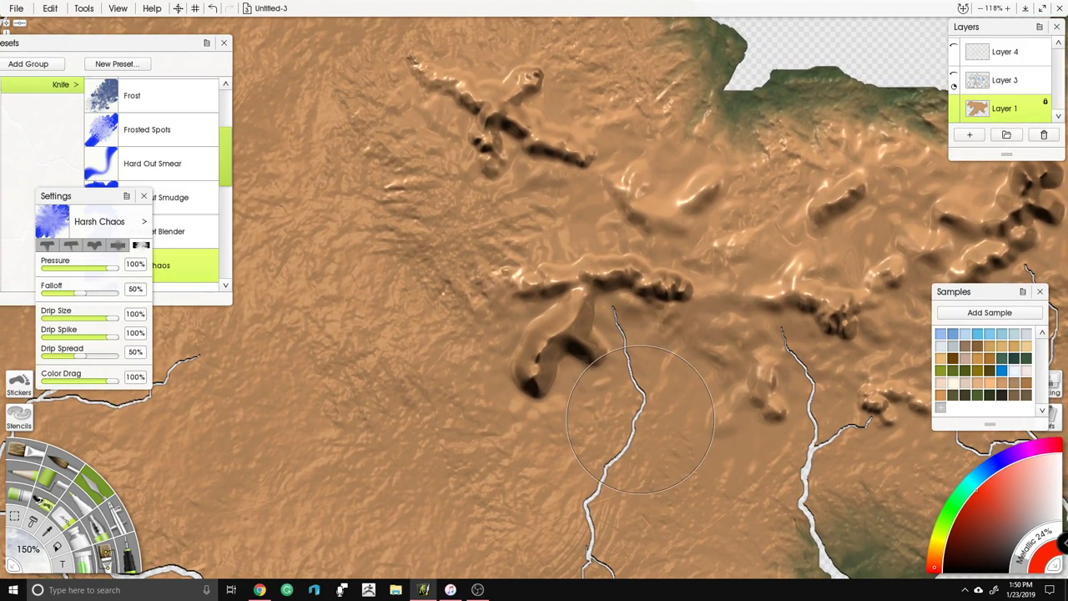
pyautogui.moveTo(632, 353)
pyautogui.mouseDown()
pyautogui.moveTo(625, 309)
pyautogui.moveTo(614, 361)
pyautogui.moveTo(571, 362)
pyautogui.moveTo(556, 390)
pyautogui.moveTo(505, 403)
pyautogui.moveTo(499, 362)
pyautogui.moveTo(543, 309)
pyautogui.moveTo(458, 276)
pyautogui.moveTo(446, 408)
pyautogui.moveTo(605, 421)
pyautogui.mouseUp()
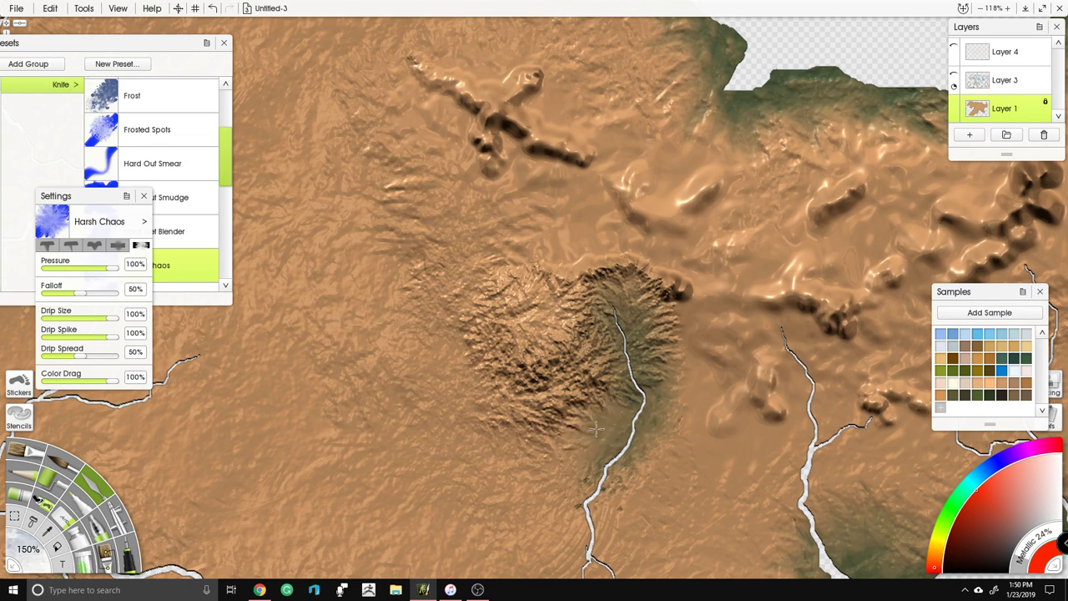
pyautogui.moveTo(565, 238)
pyautogui.mouseDown()
pyautogui.moveTo(684, 267)
pyautogui.moveTo(751, 159)
pyautogui.moveTo(616, 215)
pyautogui.mouseUp()
pyautogui.moveTo(610, 175); pyautogui.dragTo(614, 177)
pyautogui.moveTo(616, 177); pyautogui.dragTo(460, 238)
# Step: Smear the eastern range's central and far eastern ridges around the heads of the southward rivers into rugged mountains
pyautogui.moveTo(628, 261); pyautogui.dragTo(764, 207)
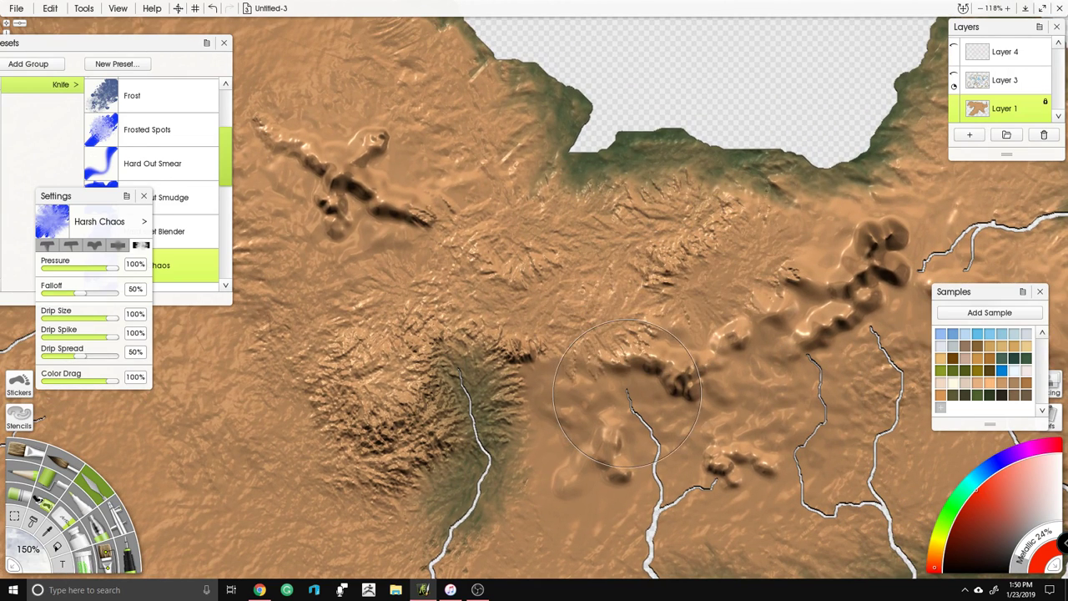
pyautogui.moveTo(589, 401); pyautogui.dragTo(701, 413)
pyautogui.moveTo(702, 334); pyautogui.dragTo(898, 217)
pyautogui.moveTo(903, 284)
pyautogui.mouseDown()
pyautogui.moveTo(728, 201)
pyautogui.moveTo(605, 311)
pyautogui.mouseUp()
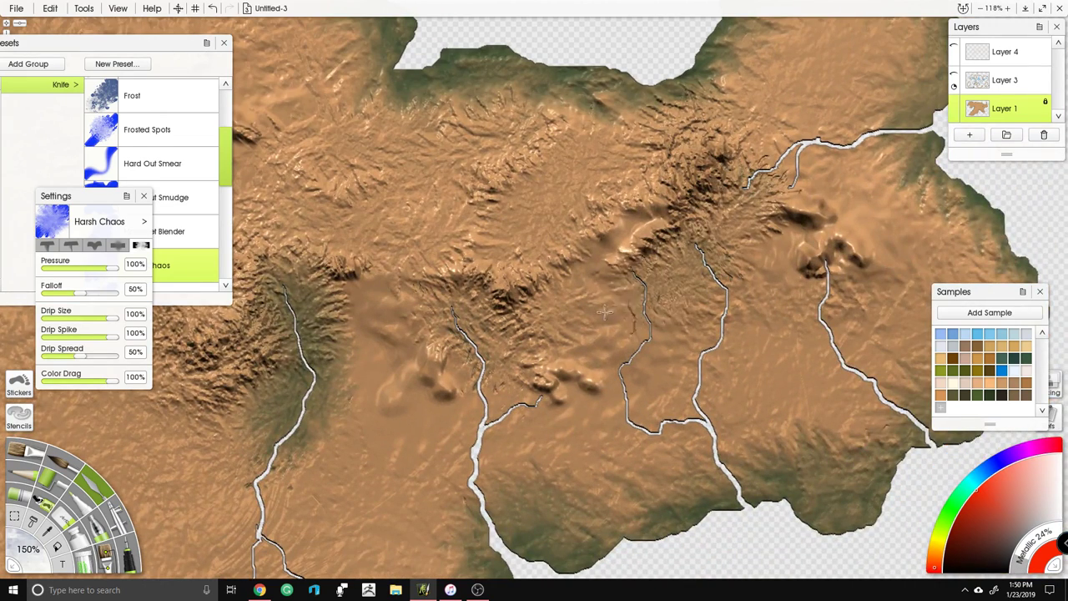
pyautogui.moveTo(634, 234); pyautogui.dragTo(600, 272)
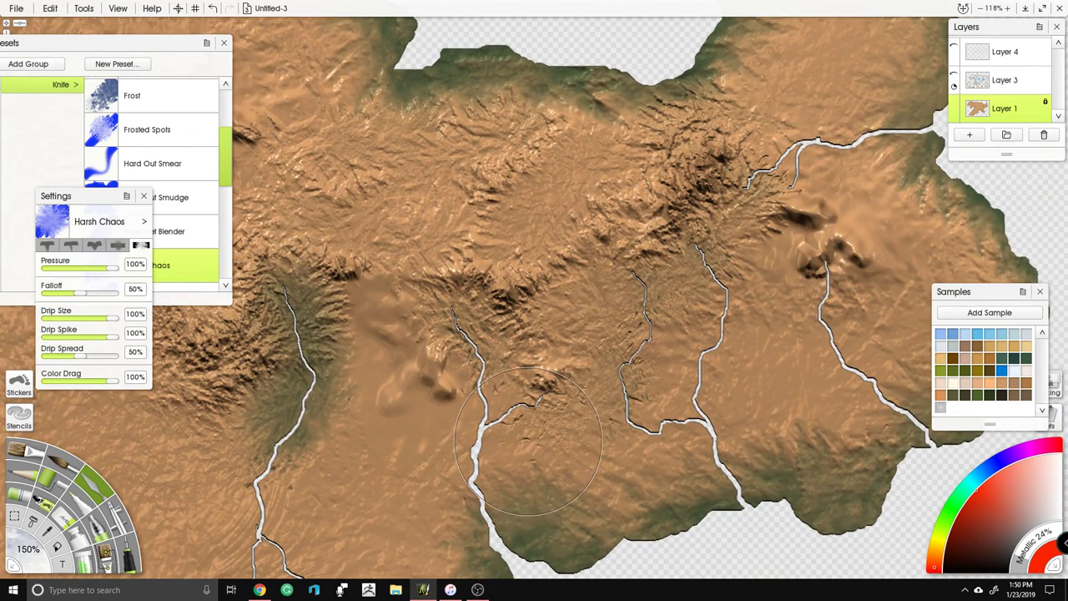
pyautogui.moveTo(800, 196)
pyautogui.mouseDown()
pyautogui.moveTo(833, 199)
pyautogui.moveTo(874, 260)
pyautogui.mouseUp()
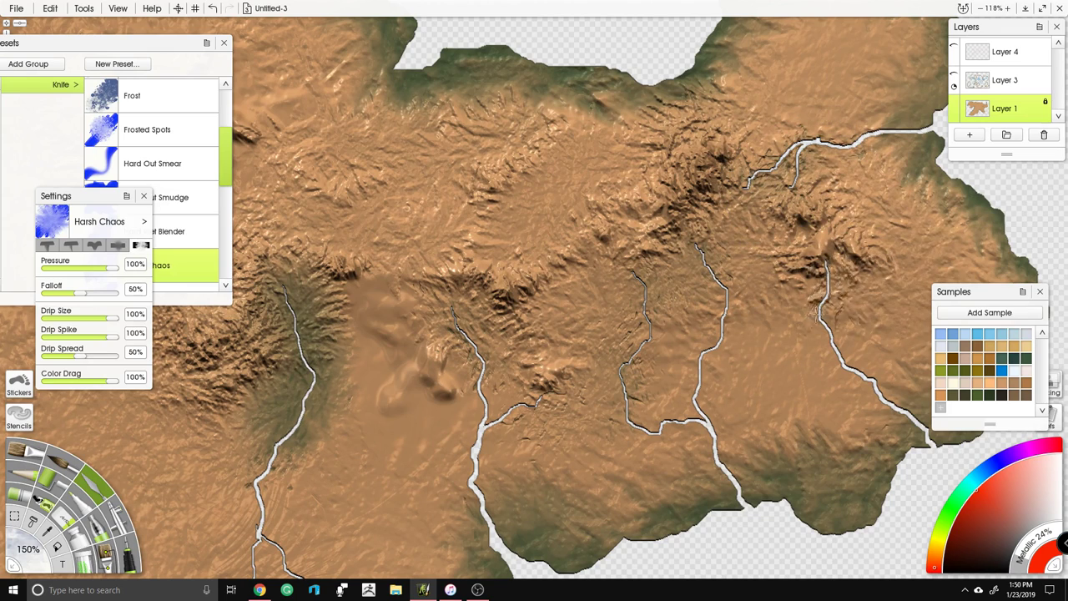
# Step: Roughen the remaining smooth hills between the eastern range's rivers and the isolated cross-shaped ridge to the northwest
pyautogui.moveTo(460, 374); pyautogui.dragTo(564, 341)
pyautogui.moveTo(558, 342)
pyautogui.mouseDown()
pyautogui.moveTo(575, 338)
pyautogui.moveTo(480, 421)
pyautogui.mouseUp()
pyautogui.moveTo(419, 284); pyautogui.dragTo(419, 319)
pyautogui.moveTo(353, 211)
pyautogui.mouseDown()
pyautogui.moveTo(411, 257)
pyautogui.moveTo(524, 276)
pyautogui.mouseUp()
pyautogui.moveTo(505, 145)
pyautogui.mouseDown()
pyautogui.moveTo(573, 267)
pyautogui.moveTo(601, 238)
pyautogui.moveTo(528, 182)
pyautogui.mouseUp()
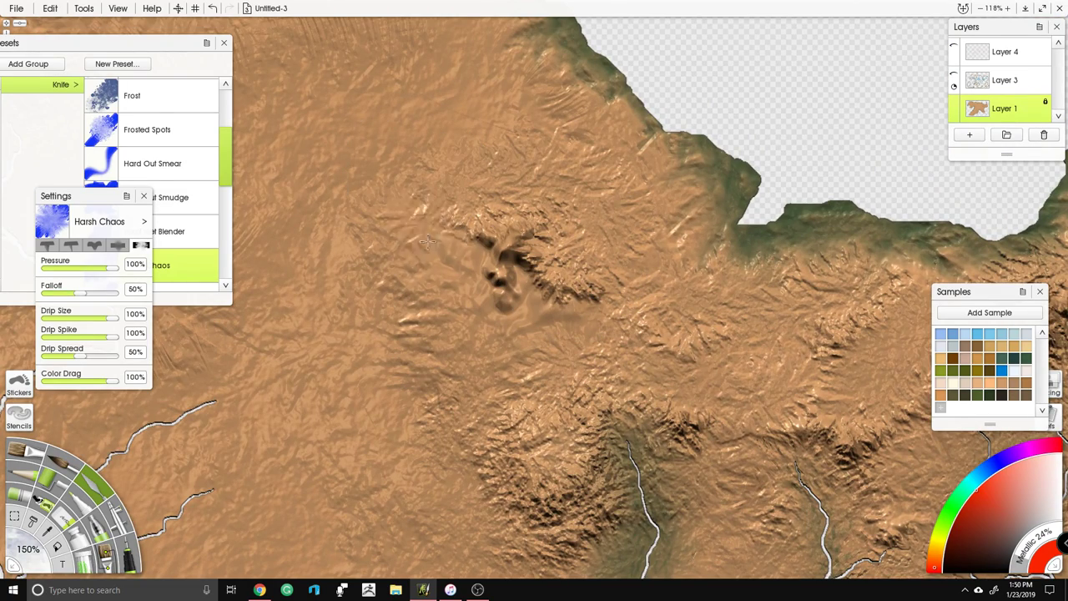
pyautogui.moveTo(458, 302)
pyautogui.mouseDown()
pyautogui.moveTo(500, 354)
pyautogui.moveTo(537, 313)
pyautogui.mouseUp()
# Step: Smear the western half of the northern coastal ridge and its southward spurs into rugged mountains
pyautogui.scroll(-5, 643, 298)
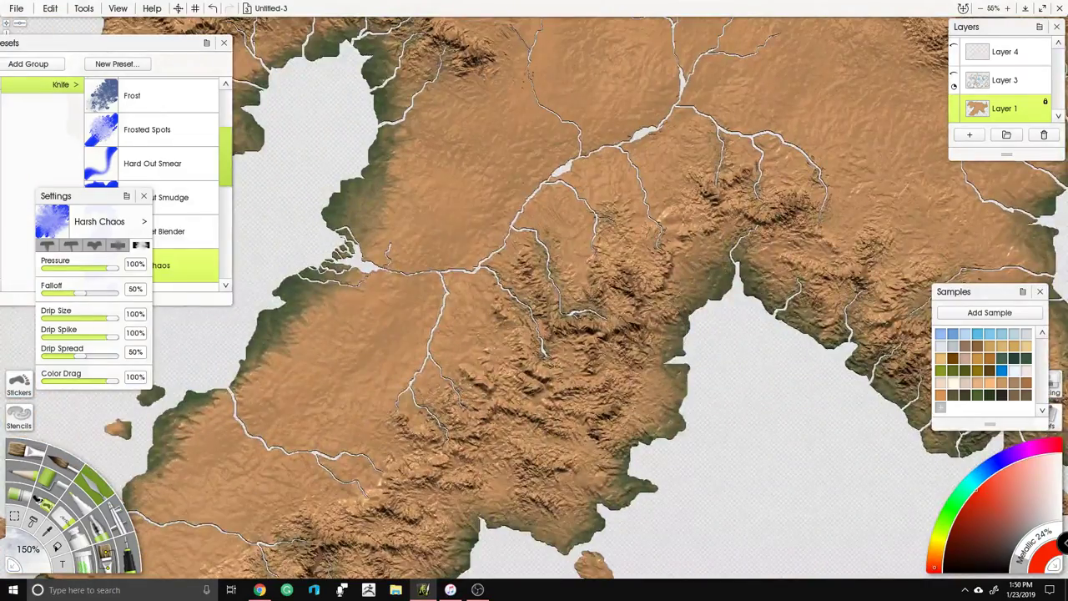
pyautogui.hotkey('ctrl', '+')
pyautogui.hotkey('ctrl', '+')
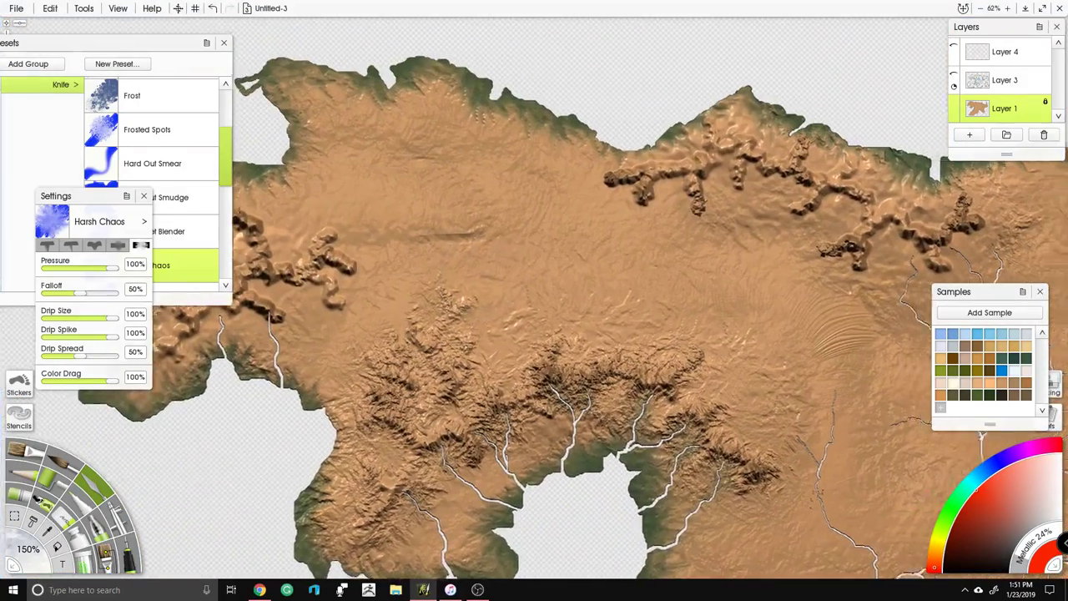
pyautogui.scroll(5, 834, 133)
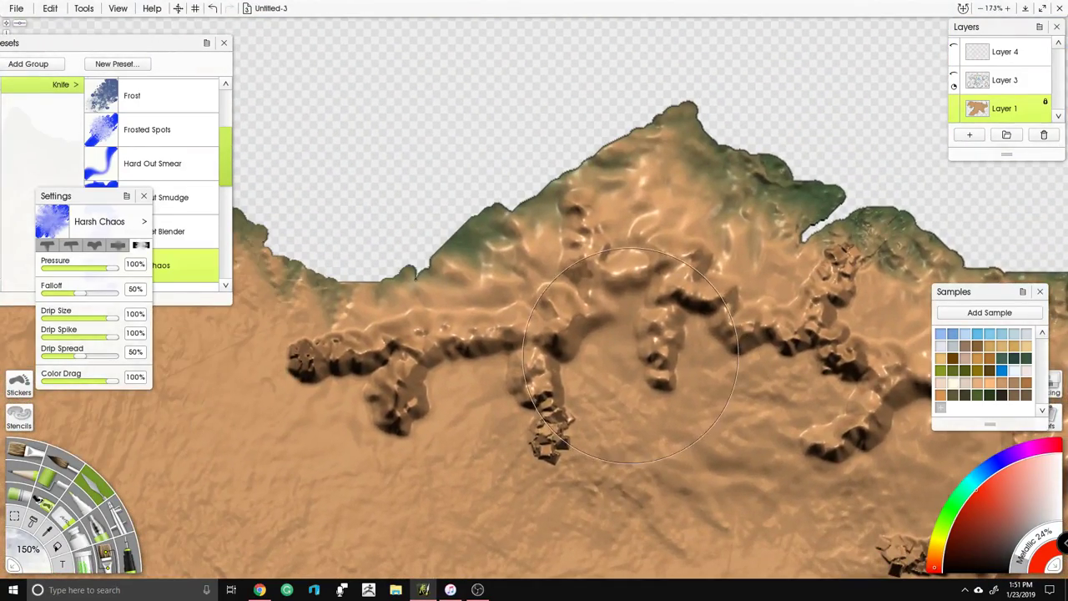
pyautogui.moveTo(608, 329); pyautogui.dragTo(618, 335)
pyautogui.moveTo(621, 414)
pyautogui.mouseDown()
pyautogui.moveTo(498, 384)
pyautogui.moveTo(480, 408)
pyautogui.moveTo(387, 383)
pyautogui.moveTo(332, 388)
pyautogui.mouseUp()
pyautogui.moveTo(449, 326)
pyautogui.mouseDown()
pyautogui.moveTo(456, 167)
pyautogui.moveTo(436, 234)
pyautogui.moveTo(209, 313)
pyautogui.mouseUp()
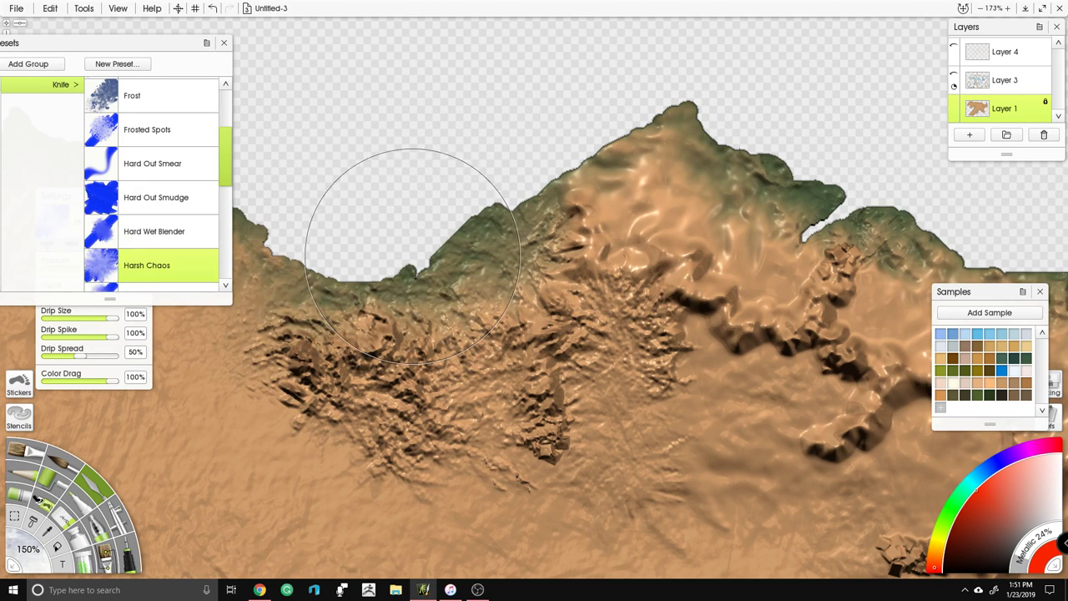
# Step: Extend the rugged texture over the northern coastal headland and the eastern half of the ridge behind it
pyautogui.moveTo(655, 211)
pyautogui.mouseDown()
pyautogui.moveTo(626, 172)
pyautogui.moveTo(601, 192)
pyautogui.moveTo(801, 258)
pyautogui.mouseUp()
pyautogui.moveTo(752, 351)
pyautogui.mouseDown()
pyautogui.moveTo(707, 338)
pyautogui.moveTo(825, 409)
pyautogui.mouseUp()
pyautogui.moveTo(794, 464)
pyautogui.mouseDown()
pyautogui.moveTo(541, 347)
pyautogui.moveTo(543, 376)
pyautogui.moveTo(655, 317)
pyautogui.moveTo(622, 171)
pyautogui.moveTo(767, 209)
pyautogui.moveTo(822, 172)
pyautogui.mouseUp()
pyautogui.moveTo(670, 328)
pyautogui.mouseDown()
pyautogui.moveTo(609, 192)
pyautogui.moveTo(555, 251)
pyautogui.moveTo(593, 341)
pyautogui.moveTo(685, 276)
pyautogui.moveTo(785, 393)
pyautogui.moveTo(789, 331)
pyautogui.moveTo(879, 386)
pyautogui.mouseUp()
pyautogui.moveTo(879, 387); pyautogui.dragTo(621, 381)
pyautogui.moveTo(680, 317)
pyautogui.mouseDown()
pyautogui.moveTo(735, 325)
pyautogui.moveTo(788, 281)
pyautogui.moveTo(821, 225)
pyautogui.moveTo(751, 126)
pyautogui.moveTo(623, 209)
pyautogui.moveTo(407, 224)
pyautogui.mouseUp()
# Step: Smear the northwestern peninsula's winding ridges above its two short rivers into rugged mountains
pyautogui.scroll(-10, 407, 224)
pyautogui.moveTo(359, 275); pyautogui.dragTo(710, 309)
pyautogui.scroll(8, 383, 308)
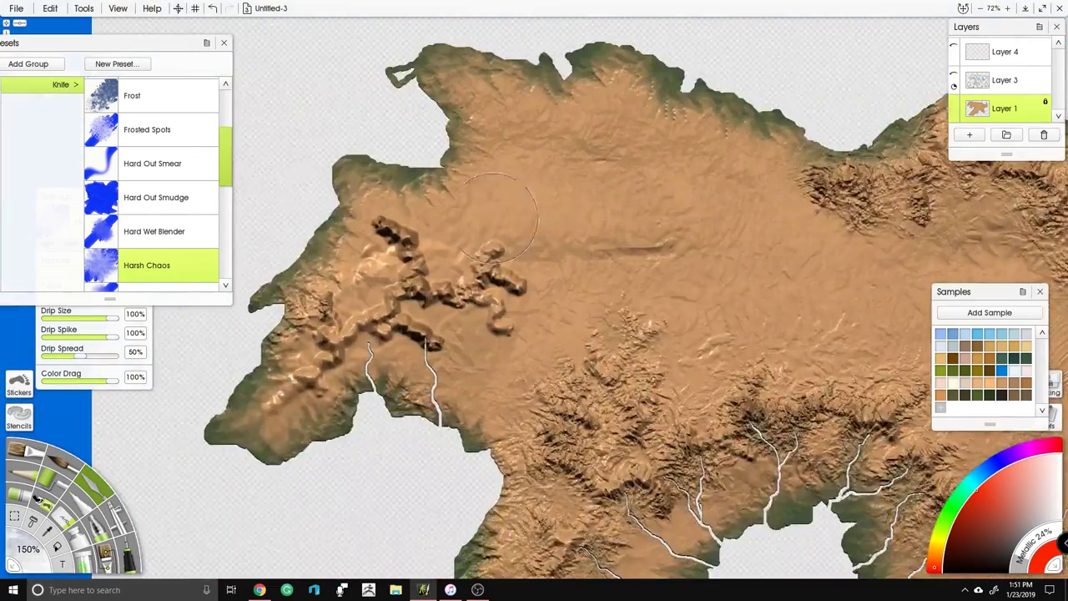
pyautogui.moveTo(383, 308); pyautogui.dragTo(459, 280)
pyautogui.moveTo(352, 329)
pyautogui.mouseDown()
pyautogui.moveTo(453, 450)
pyautogui.moveTo(516, 425)
pyautogui.moveTo(621, 342)
pyautogui.moveTo(622, 167)
pyautogui.moveTo(409, 167)
pyautogui.moveTo(296, 152)
pyautogui.moveTo(309, 242)
pyautogui.moveTo(267, 326)
pyautogui.moveTo(154, 469)
pyautogui.mouseUp()
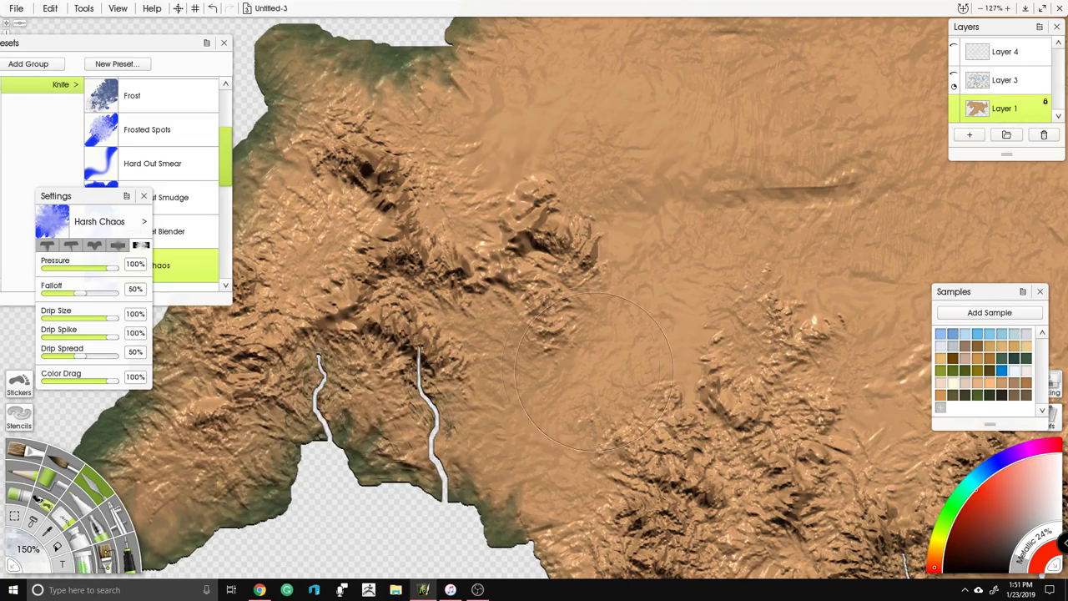
# Step: Roughen the smooth gap between the northwestern peninsula's mountains and the massif northwest of the inlet
pyautogui.scroll(-5, 551, 334)
pyautogui.moveTo(583, 365); pyautogui.dragTo(533, 303)
pyautogui.scroll(6, 538, 301)
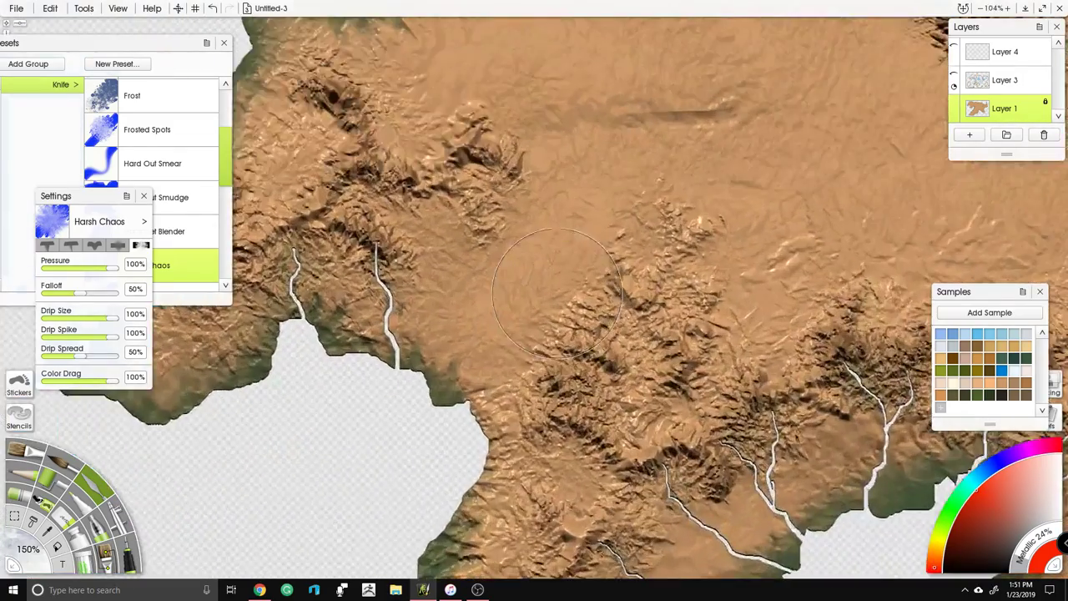
pyautogui.moveTo(586, 312); pyautogui.dragTo(476, 251)
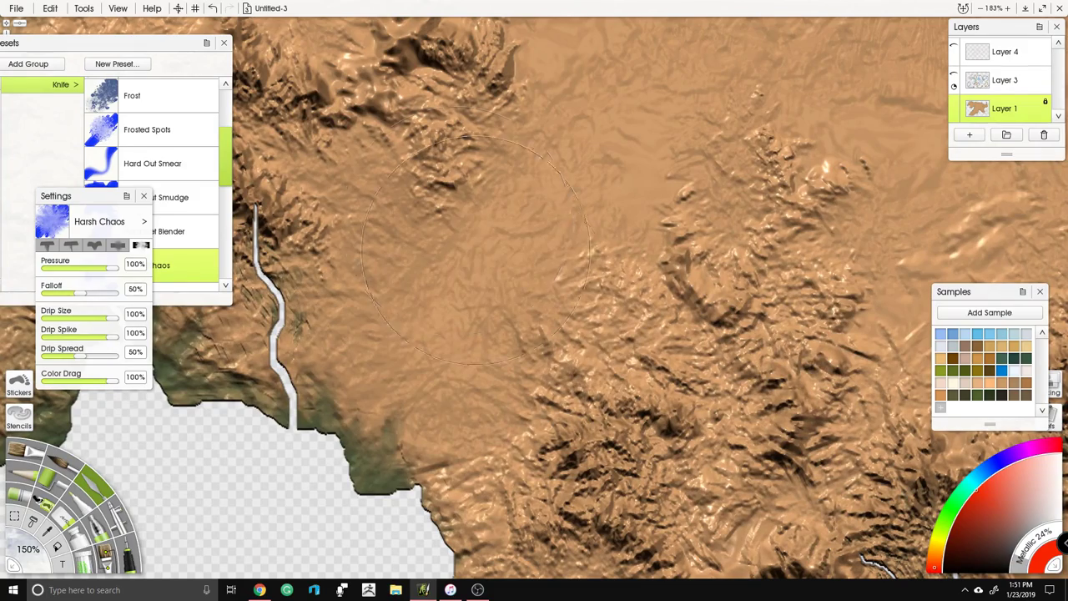
pyautogui.moveTo(490, 425); pyautogui.dragTo(451, 334)
pyautogui.moveTo(510, 468); pyautogui.dragTo(459, 368)
pyautogui.moveTo(576, 313)
pyautogui.mouseDown()
pyautogui.moveTo(551, 313)
pyautogui.moveTo(450, 377)
pyautogui.mouseUp()
pyautogui.moveTo(476, 375); pyautogui.dragTo(443, 292)
pyautogui.moveTo(568, 309); pyautogui.dragTo(555, 217)
pyautogui.moveTo(563, 167); pyautogui.dragTo(691, 125)
pyautogui.moveTo(718, 336); pyautogui.dragTo(769, 349)
pyautogui.moveTo(814, 375); pyautogui.dragTo(842, 317)
# Step: Extend the rugged texture southward through the massif and around the rivers on the inlet's western side
pyautogui.moveTo(509, 534)
pyautogui.mouseDown()
pyautogui.moveTo(483, 390)
pyautogui.moveTo(650, 156)
pyautogui.mouseUp()
pyautogui.moveTo(638, 284)
pyautogui.mouseDown()
pyautogui.moveTo(667, 322)
pyautogui.moveTo(551, 293)
pyautogui.moveTo(584, 313)
pyautogui.mouseUp()
pyautogui.moveTo(668, 417); pyautogui.dragTo(501, 258)
pyautogui.moveTo(635, 309)
pyautogui.mouseDown()
pyautogui.moveTo(574, 340)
pyautogui.moveTo(518, 434)
pyautogui.moveTo(665, 574)
pyautogui.mouseUp()
pyautogui.moveTo(710, 259); pyautogui.dragTo(602, 378)
pyautogui.moveTo(609, 242)
pyautogui.mouseDown()
pyautogui.moveTo(618, 292)
pyautogui.moveTo(716, 414)
pyautogui.mouseUp()
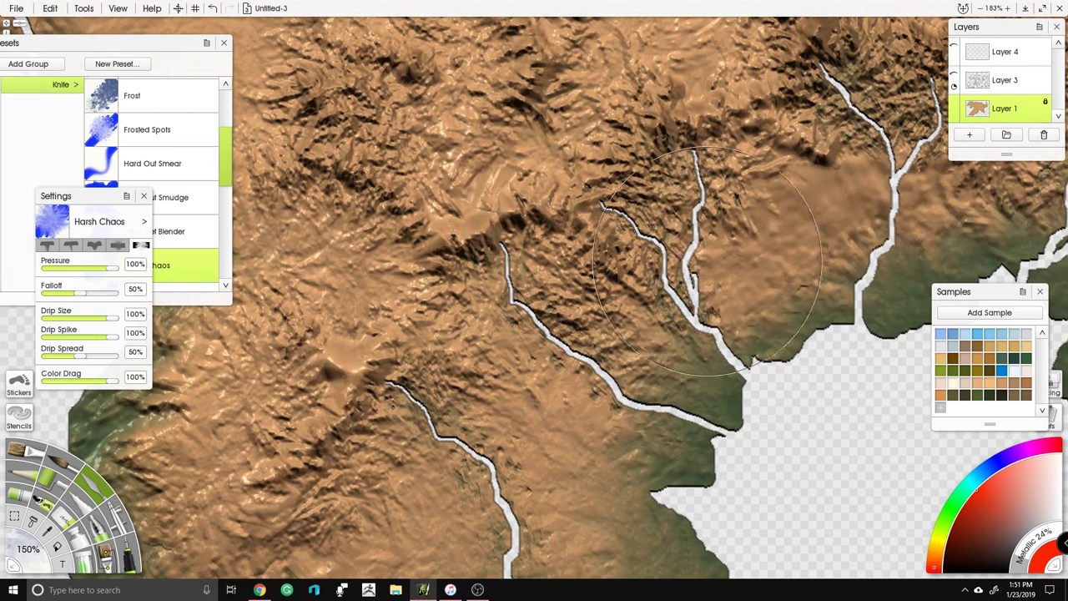
# Step: Roughen the smooth slopes between the rivers on the inlet's northern and eastern sides
pyautogui.moveTo(761, 246); pyautogui.dragTo(822, 234)
pyautogui.moveTo(915, 214)
pyautogui.mouseDown()
pyautogui.moveTo(794, 199)
pyautogui.moveTo(660, 239)
pyautogui.mouseUp()
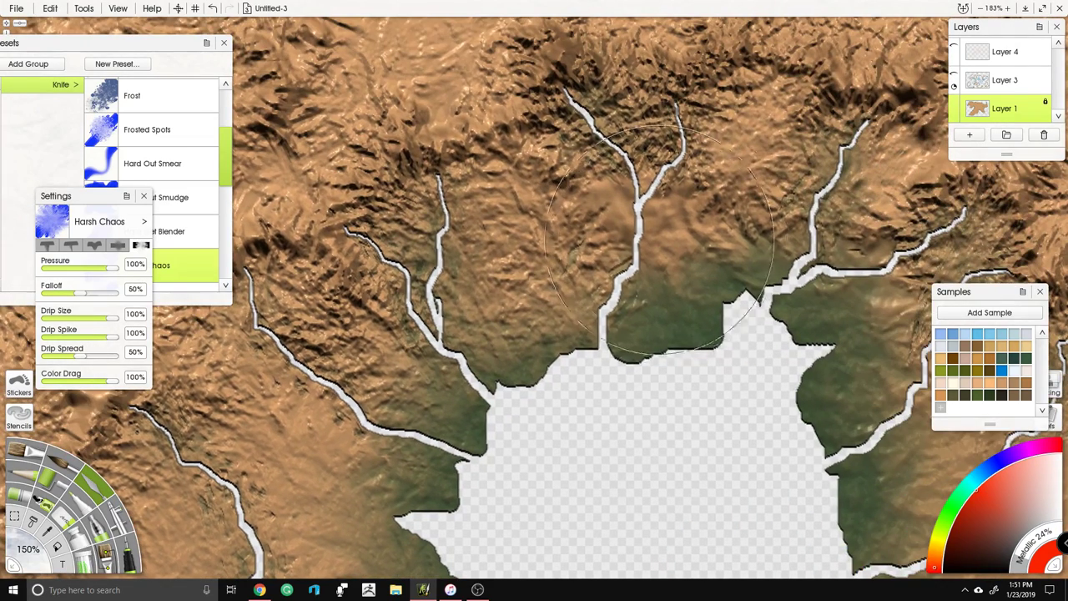
pyautogui.moveTo(790, 292); pyautogui.dragTo(580, 292)
pyautogui.moveTo(681, 130); pyautogui.dragTo(652, 183)
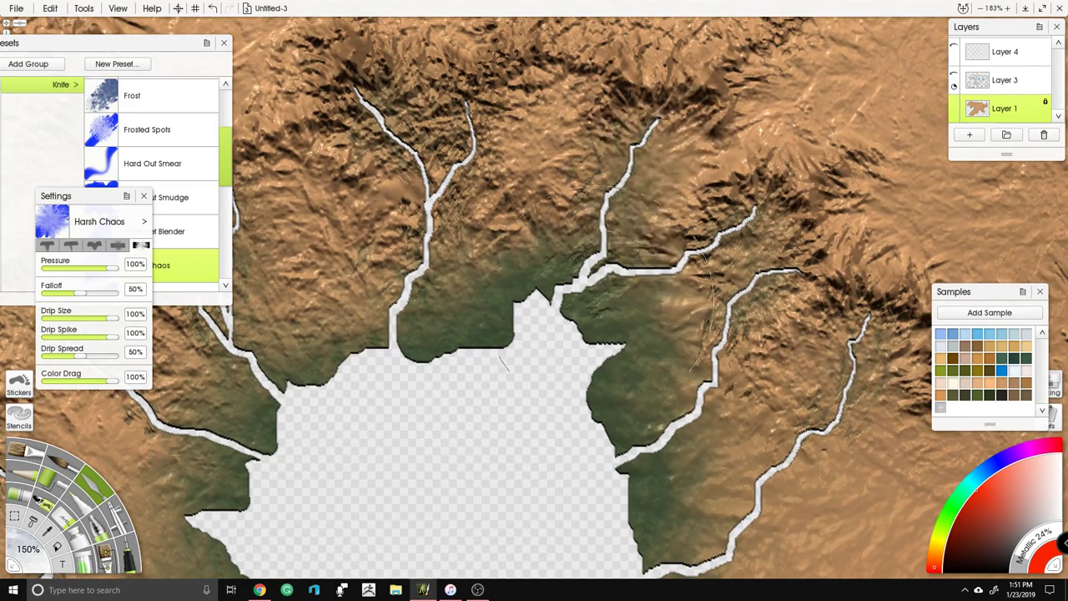
pyautogui.moveTo(741, 289); pyautogui.dragTo(740, 367)
pyautogui.moveTo(858, 355)
pyautogui.mouseDown()
pyautogui.moveTo(815, 440)
pyautogui.moveTo(751, 470)
pyautogui.mouseUp()
# Step: Blend the outer slopes of the ridge north and northeast of the inlet into the surrounding plain with rugged smears
pyautogui.moveTo(812, 174); pyautogui.dragTo(636, 357)
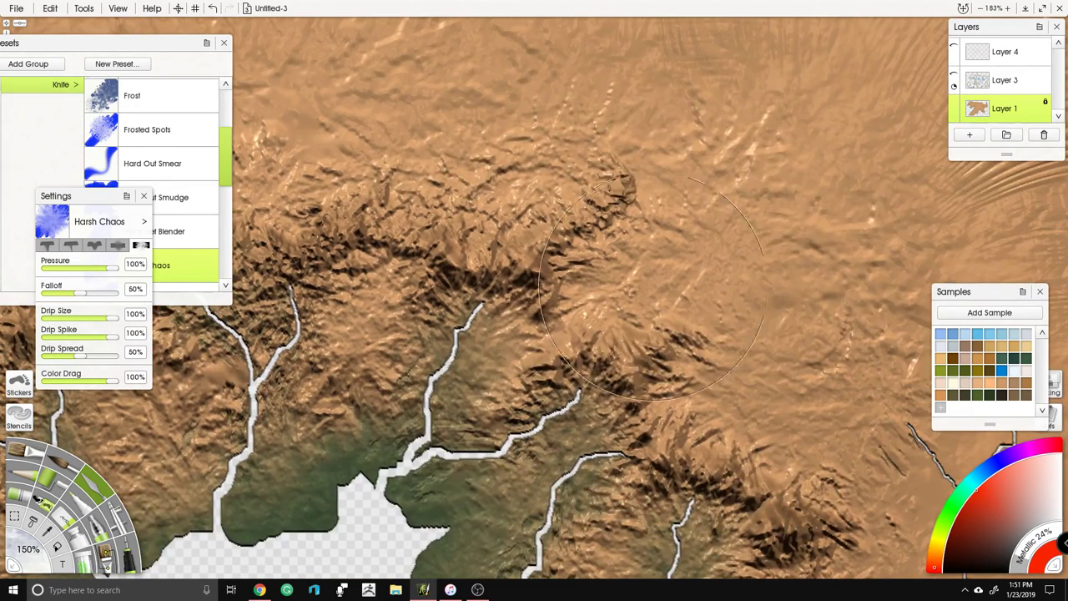
pyautogui.moveTo(725, 236); pyautogui.dragTo(688, 398)
pyautogui.moveTo(804, 315); pyautogui.dragTo(793, 410)
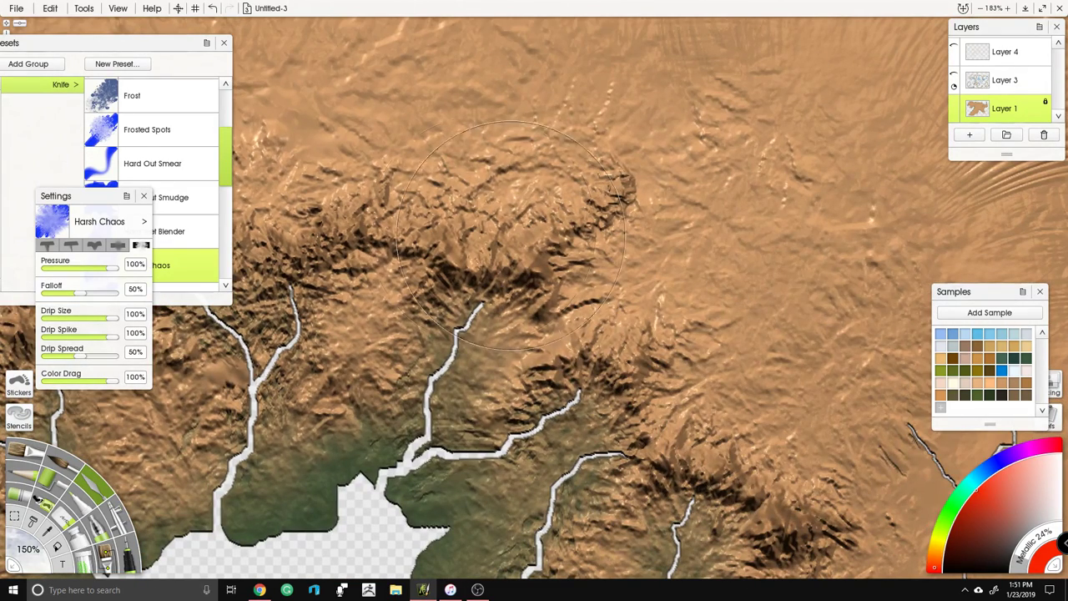
pyautogui.moveTo(485, 161); pyautogui.dragTo(689, 307)
pyautogui.moveTo(710, 225); pyautogui.dragTo(686, 325)
pyautogui.moveTo(603, 176); pyautogui.dragTo(608, 324)
pyautogui.moveTo(497, 275); pyautogui.dragTo(472, 342)
pyautogui.moveTo(480, 242); pyautogui.dragTo(442, 301)
pyautogui.moveTo(468, 317); pyautogui.dragTo(717, 263)
pyautogui.moveTo(609, 200); pyautogui.dragTo(551, 308)
pyautogui.moveTo(375, 147); pyautogui.dragTo(509, 194)
pyautogui.moveTo(559, 225); pyautogui.dragTo(539, 359)
# Step: Roughen the mountain slopes around the upper tributaries of the long central river
pyautogui.scroll(-5, 622, 142)
pyautogui.moveTo(639, 162); pyautogui.dragTo(684, 173)
pyautogui.moveTo(684, 284); pyautogui.dragTo(467, 196)
pyautogui.moveTo(618, 409); pyautogui.dragTo(484, 196)
pyautogui.scroll(3, 484, 196)
pyautogui.moveTo(577, 206); pyautogui.dragTo(448, 9)
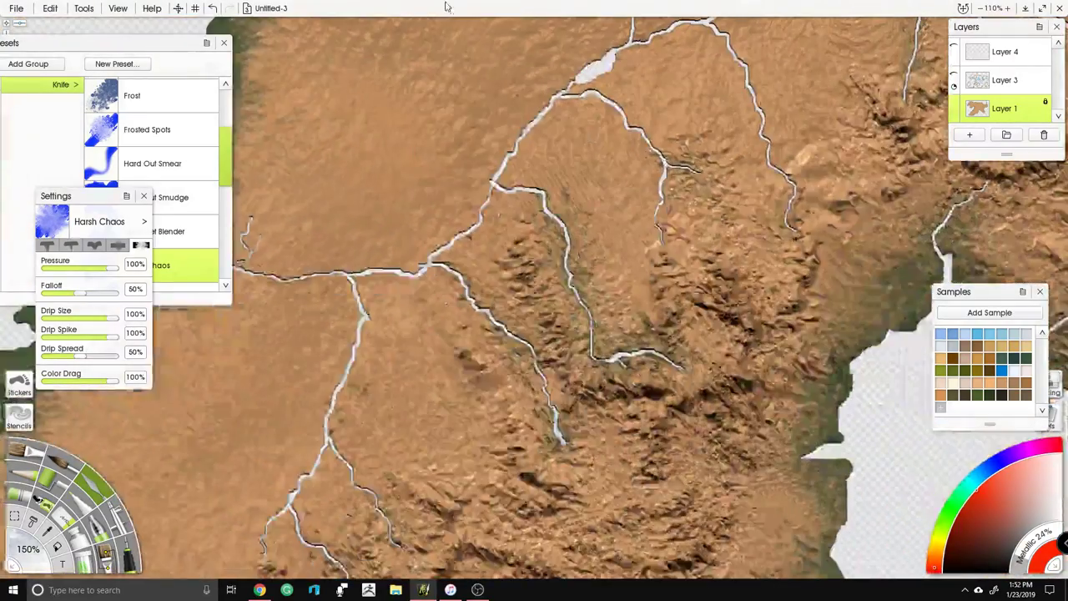
pyautogui.moveTo(599, 274)
pyautogui.mouseDown()
pyautogui.moveTo(667, 92)
pyautogui.moveTo(718, 59)
pyautogui.moveTo(817, 138)
pyautogui.mouseUp()
pyautogui.moveTo(822, 288)
pyautogui.mouseDown()
pyautogui.moveTo(745, 418)
pyautogui.moveTo(829, 180)
pyautogui.mouseUp()
# Step: Add rugged detail around the southwestern river valleys, from the central river's southern branches to the southern coast
pyautogui.moveTo(569, 199)
pyautogui.mouseDown()
pyautogui.moveTo(456, 158)
pyautogui.moveTo(484, 254)
pyautogui.moveTo(452, 291)
pyautogui.moveTo(375, 324)
pyautogui.moveTo(284, 480)
pyautogui.mouseUp()
pyautogui.moveTo(226, 518); pyautogui.dragTo(235, 488)
pyautogui.moveTo(409, 493)
pyautogui.mouseDown()
pyautogui.moveTo(534, 534)
pyautogui.moveTo(592, 492)
pyautogui.moveTo(797, 463)
pyautogui.mouseUp()
pyautogui.moveTo(594, 353)
pyautogui.mouseDown()
pyautogui.moveTo(785, 400)
pyautogui.moveTo(843, 301)
pyautogui.moveTo(768, 209)
pyautogui.moveTo(884, 251)
pyautogui.mouseUp()
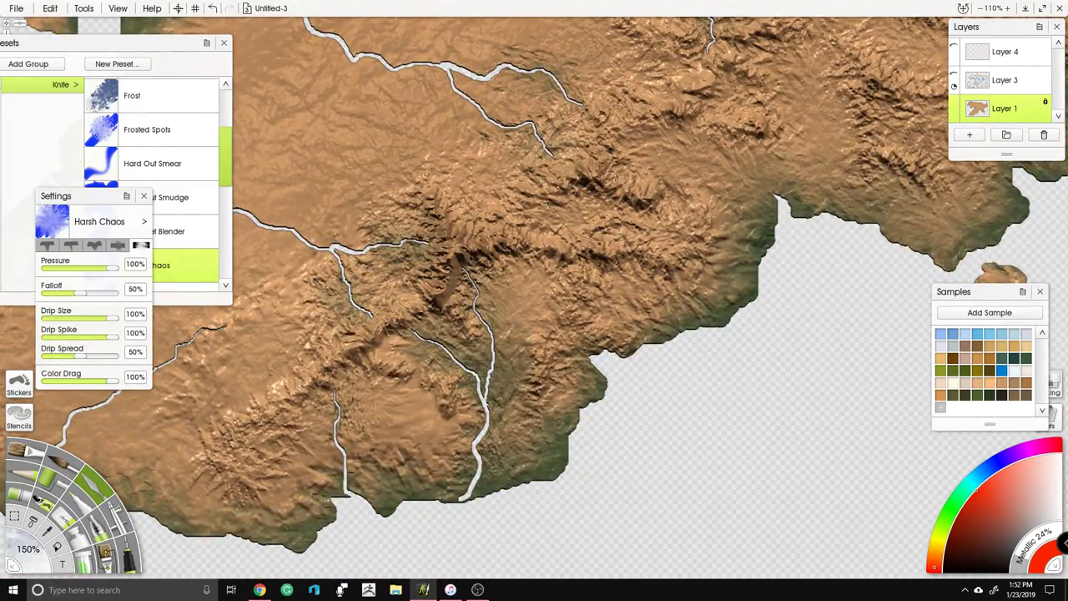
pyautogui.moveTo(587, 199); pyautogui.dragTo(733, 232)
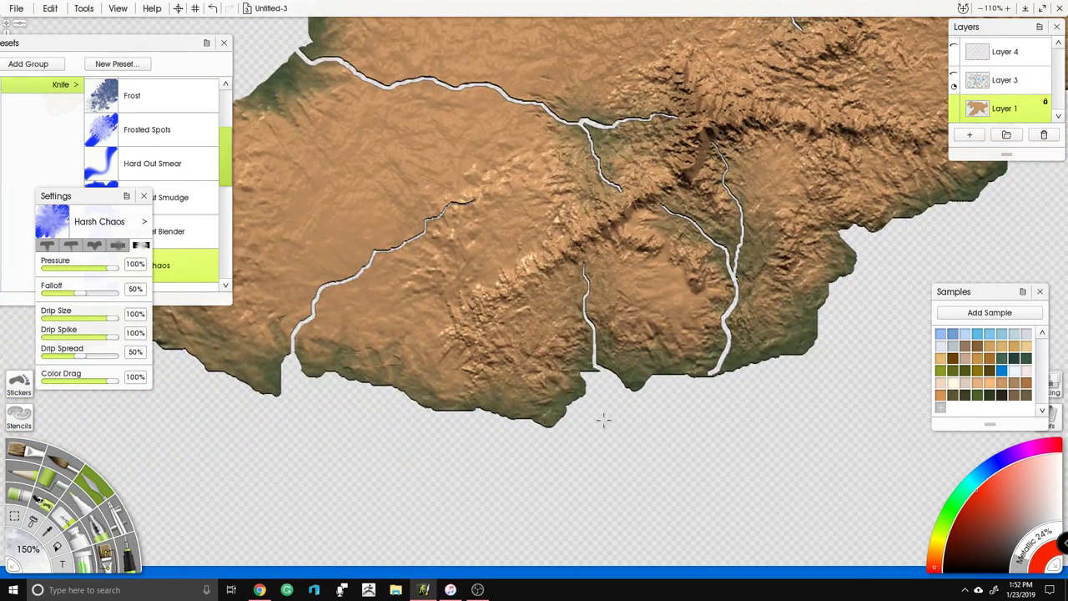
pyautogui.moveTo(655, 260); pyautogui.dragTo(707, 335)
pyautogui.moveTo(559, 200)
pyautogui.mouseDown()
pyautogui.moveTo(419, 218)
pyautogui.moveTo(365, 402)
pyautogui.mouseUp()
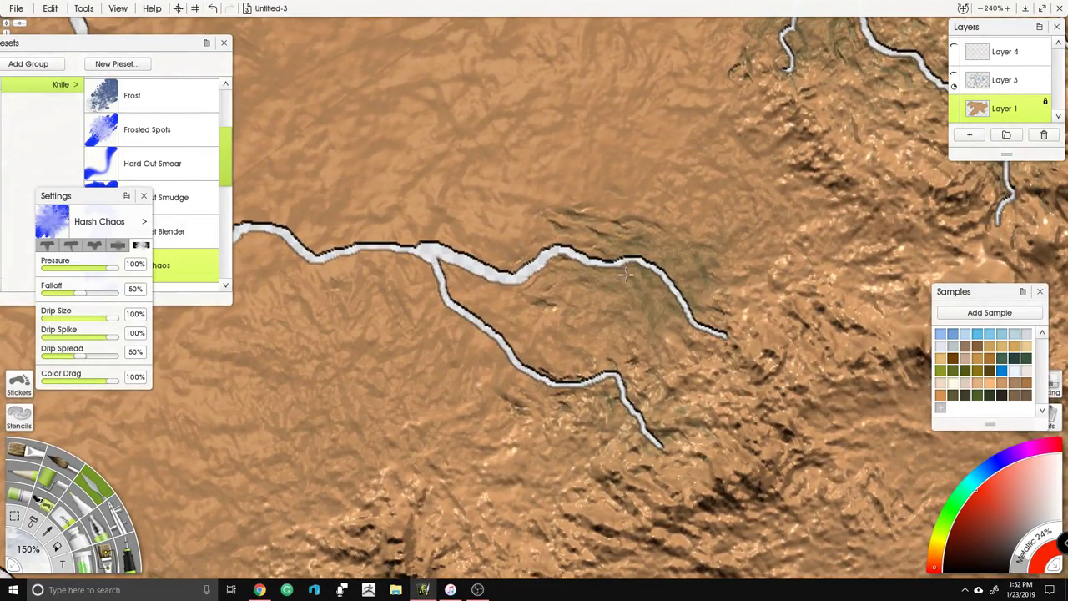
# Step: Try to smear green lowland colour around the forked upper course of the western river
pyautogui.moveTo(478, 261); pyautogui.dragTo(456, 286)
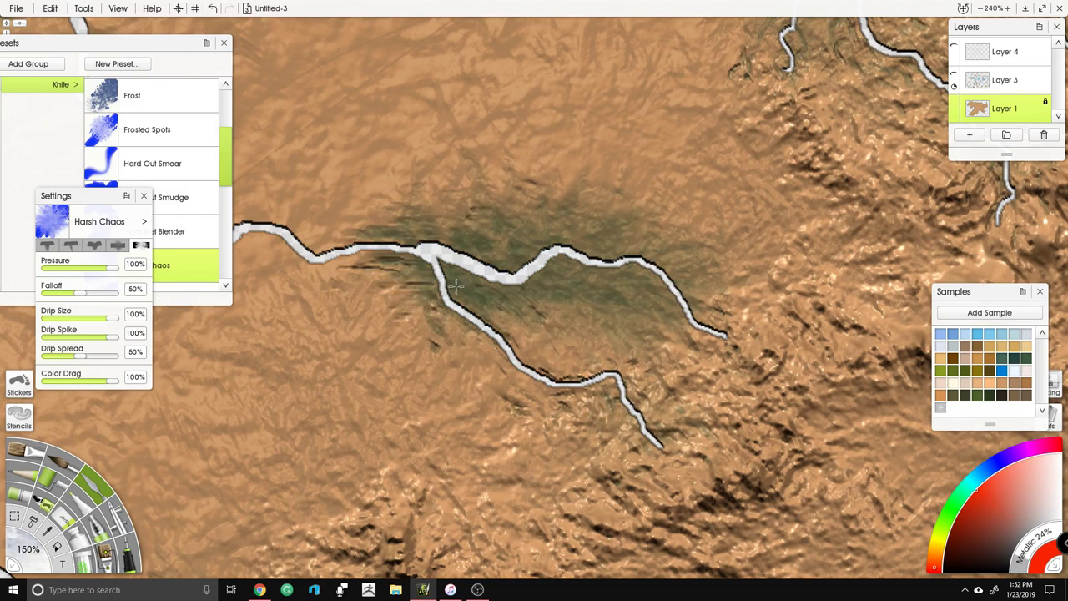
pyautogui.moveTo(531, 288)
pyautogui.mouseDown()
pyautogui.moveTo(573, 264)
pyautogui.moveTo(642, 283)
pyautogui.moveTo(723, 330)
pyautogui.mouseUp()
pyautogui.scroll(-6, 576, 303)
pyautogui.moveTo(633, 237); pyautogui.dragTo(616, 269)
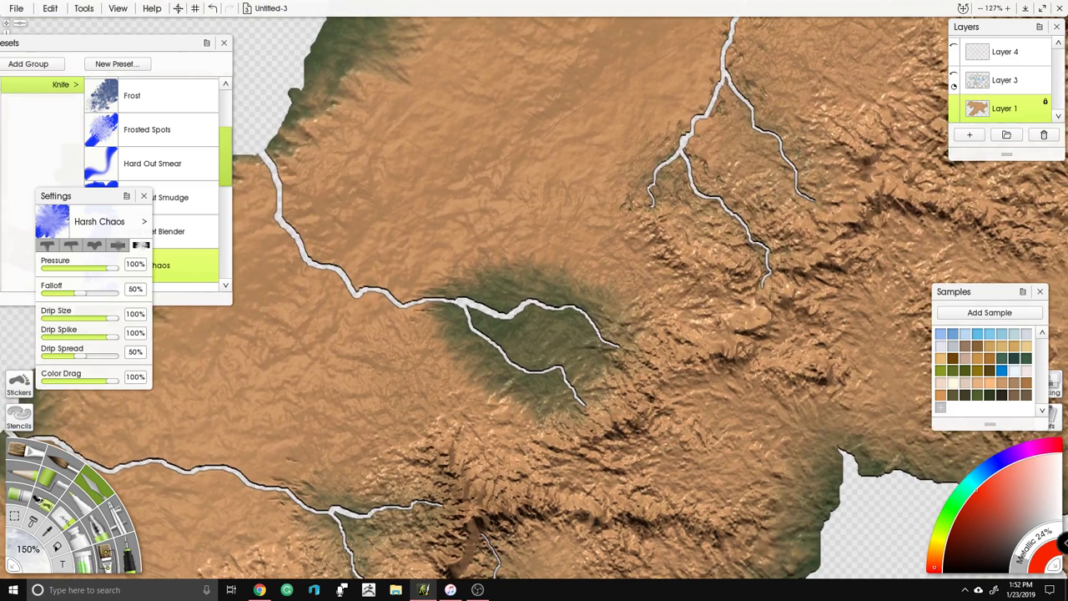
# Step: Undo the latest green smears around the western river's fork
pyautogui.hotkey('ctrl', 'z')
pyautogui.hotkey('ctrl', 'z')
pyautogui.hotkey('ctrl', 'z')
pyautogui.hotkey('ctrl', 'z')
pyautogui.hotkey('ctrl', 'z')
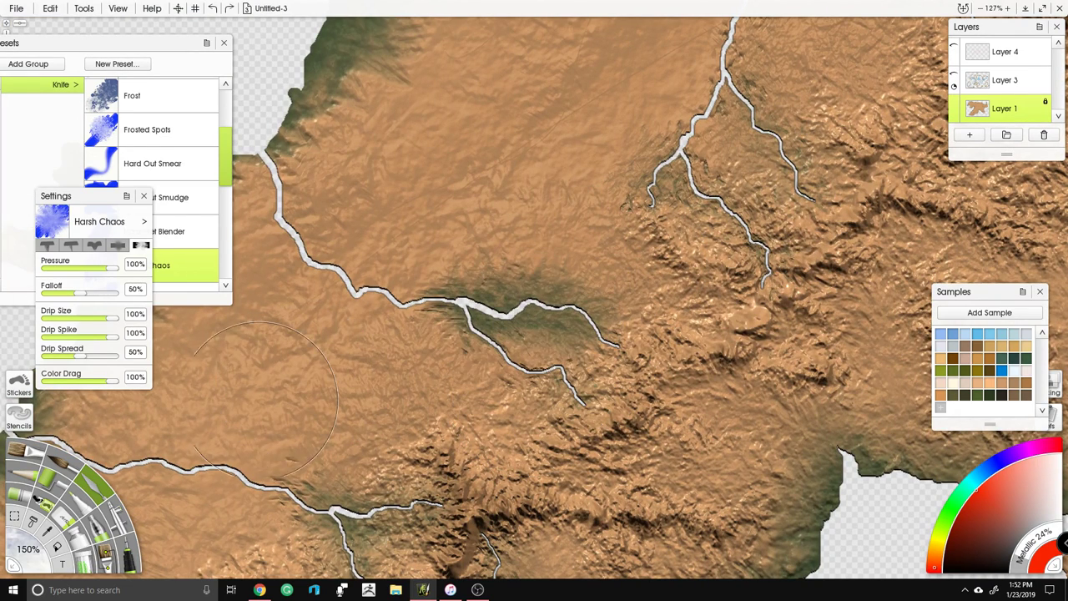
pyautogui.hotkey('ctrl', 'z')
pyautogui.hotkey('ctrl', 'z')
pyautogui.hotkey('ctrl', 'z')
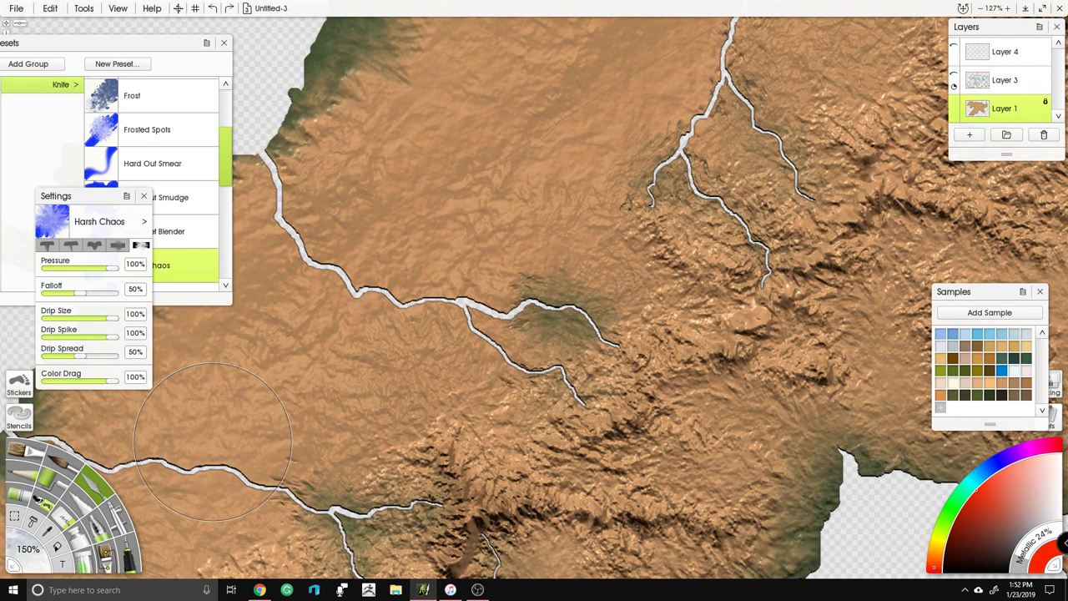
# Step: Set the tool size to 100% and smear green lowland colour around the forked upper course of the western river
pyautogui.click(32, 547)
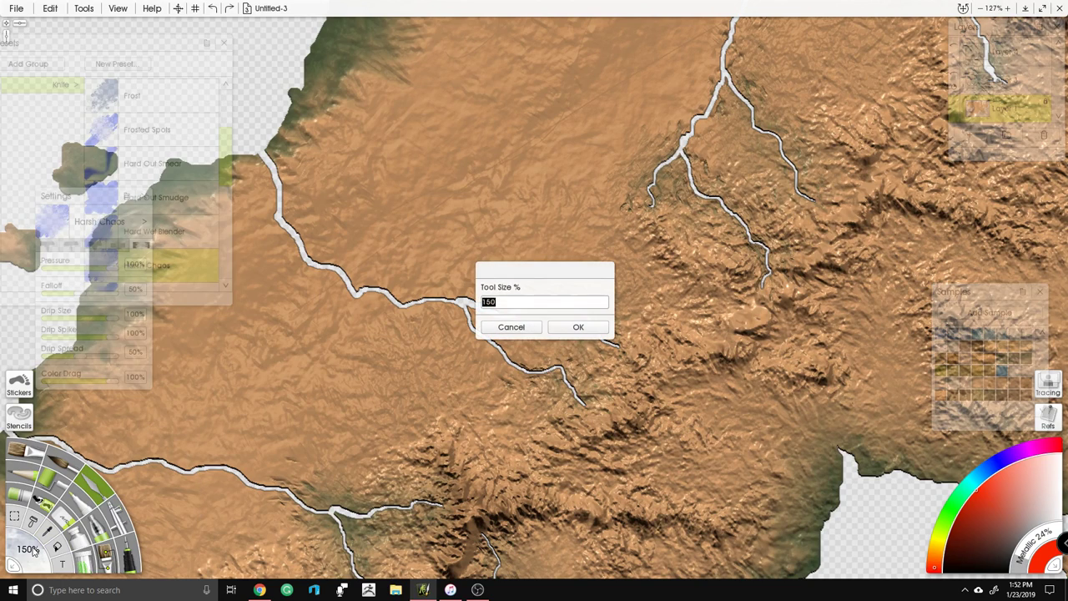
pyautogui.write('100')
pyautogui.press('Return')
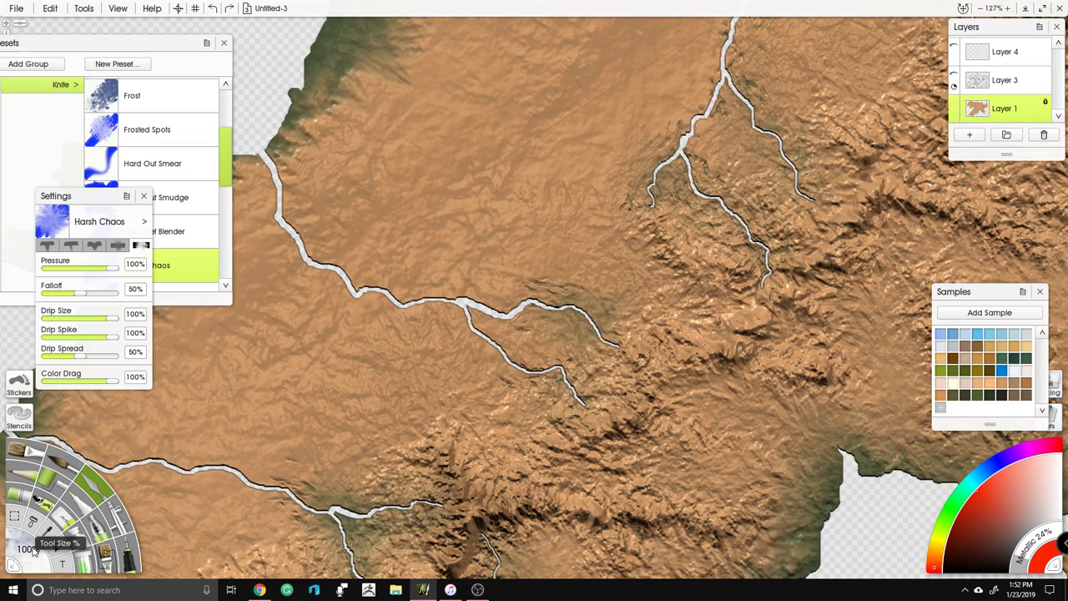
pyautogui.moveTo(501, 342); pyautogui.dragTo(593, 413)
pyautogui.moveTo(492, 313)
pyautogui.mouseDown()
pyautogui.moveTo(535, 288)
pyautogui.moveTo(616, 338)
pyautogui.mouseUp()
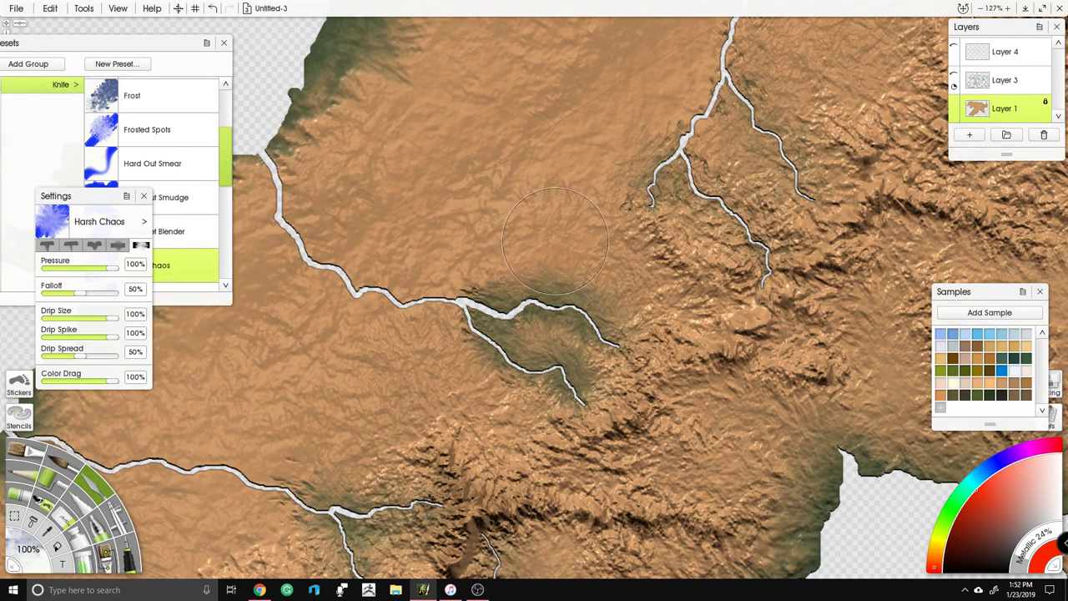
# Step: Smear green lowland colour along the branching tributary north-east of the western river's fork
pyautogui.moveTo(665, 126)
pyautogui.mouseDown()
pyautogui.moveTo(660, 188)
pyautogui.moveTo(720, 195)
pyautogui.moveTo(750, 219)
pyautogui.moveTo(768, 271)
pyautogui.mouseUp()
pyautogui.moveTo(668, 170); pyautogui.dragTo(537, 289)
pyautogui.moveTo(580, 185)
pyautogui.mouseDown()
pyautogui.moveTo(560, 282)
pyautogui.moveTo(593, 201)
pyautogui.moveTo(684, 321)
pyautogui.mouseUp()
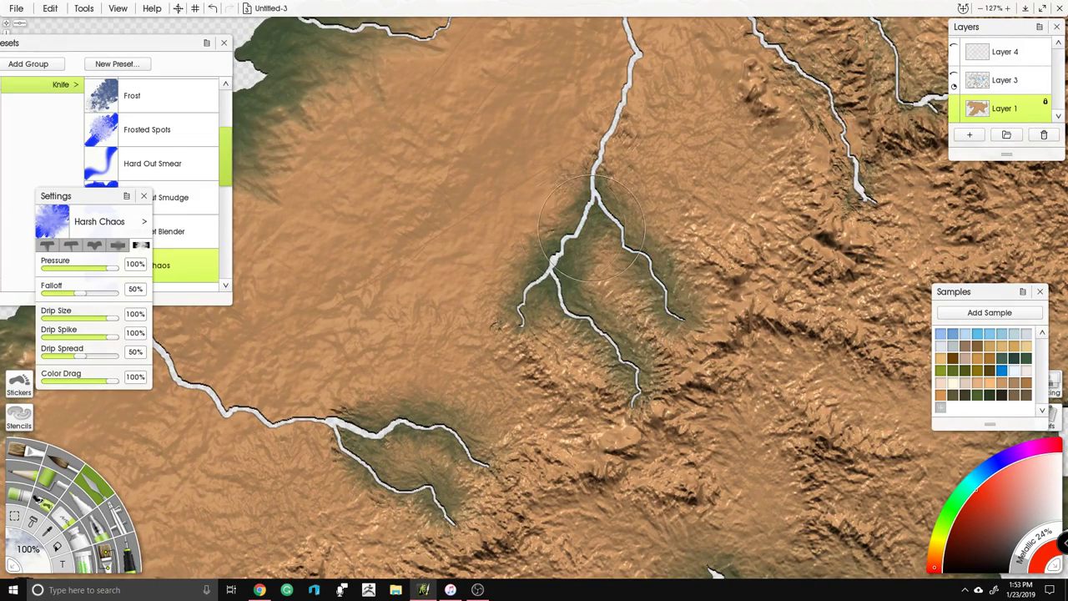
# Step: Smear green valley colour along the long central river's southern branches up to their mountain headwaters
pyautogui.moveTo(690, 62)
pyautogui.mouseDown()
pyautogui.moveTo(565, 169)
pyautogui.moveTo(568, 40)
pyautogui.moveTo(531, 134)
pyautogui.moveTo(613, 230)
pyautogui.moveTo(672, 355)
pyautogui.mouseUp()
pyautogui.moveTo(594, 60)
pyautogui.mouseDown()
pyautogui.moveTo(680, 106)
pyautogui.moveTo(687, 187)
pyautogui.moveTo(721, 249)
pyautogui.moveTo(807, 260)
pyautogui.mouseUp()
pyautogui.moveTo(735, 134); pyautogui.dragTo(457, 414)
pyautogui.moveTo(433, 233)
pyautogui.mouseDown()
pyautogui.moveTo(491, 273)
pyautogui.moveTo(512, 330)
pyautogui.moveTo(504, 392)
pyautogui.moveTo(545, 153)
pyautogui.moveTo(592, 215)
pyautogui.moveTo(655, 392)
pyautogui.mouseUp()
pyautogui.moveTo(581, 126); pyautogui.dragTo(429, 244)
pyautogui.moveTo(707, 85); pyautogui.dragTo(525, 154)
pyautogui.moveTo(432, 207)
pyautogui.mouseDown()
pyautogui.moveTo(581, 147)
pyautogui.moveTo(612, 250)
pyautogui.moveTo(599, 318)
pyautogui.moveTo(659, 183)
pyautogui.moveTo(706, 276)
pyautogui.moveTo(699, 328)
pyautogui.moveTo(710, 351)
pyautogui.mouseUp()
pyautogui.moveTo(659, 180)
pyautogui.mouseDown()
pyautogui.moveTo(713, 196)
pyautogui.moveTo(807, 259)
pyautogui.moveTo(841, 330)
pyautogui.moveTo(838, 376)
pyautogui.moveTo(810, 378)
pyautogui.mouseUp()
pyautogui.scroll(-5, 733, 210)
pyautogui.moveTo(728, 215); pyautogui.dragTo(752, 148)
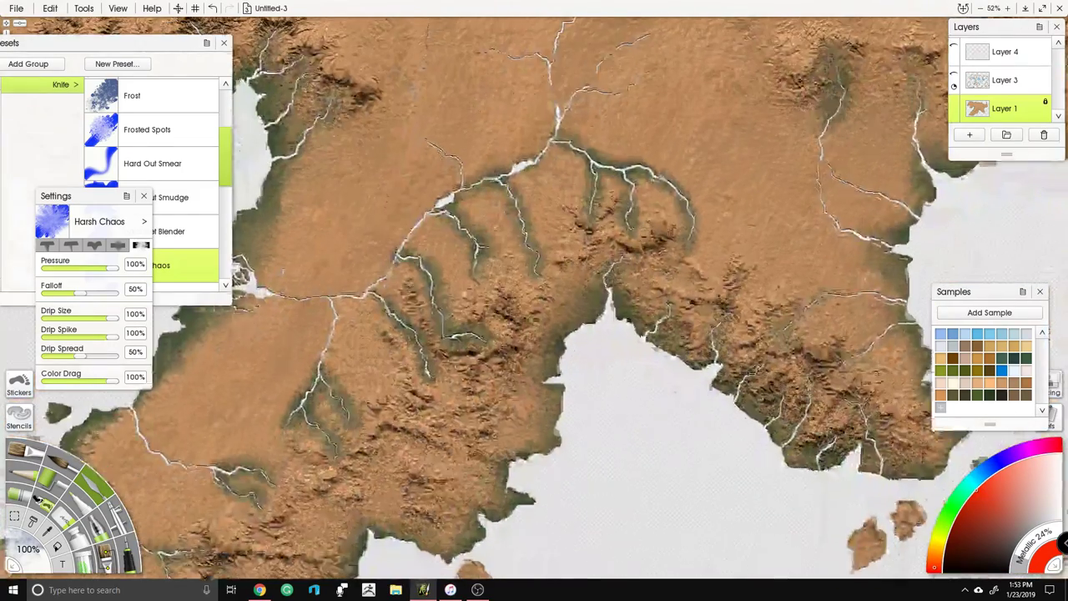
# Step: Blend green lowland colour around the rivers of the southern bay and the southeastern peninsula
pyautogui.scroll(3, 735, 175)
pyautogui.moveTo(699, 204); pyautogui.dragTo(647, 152)
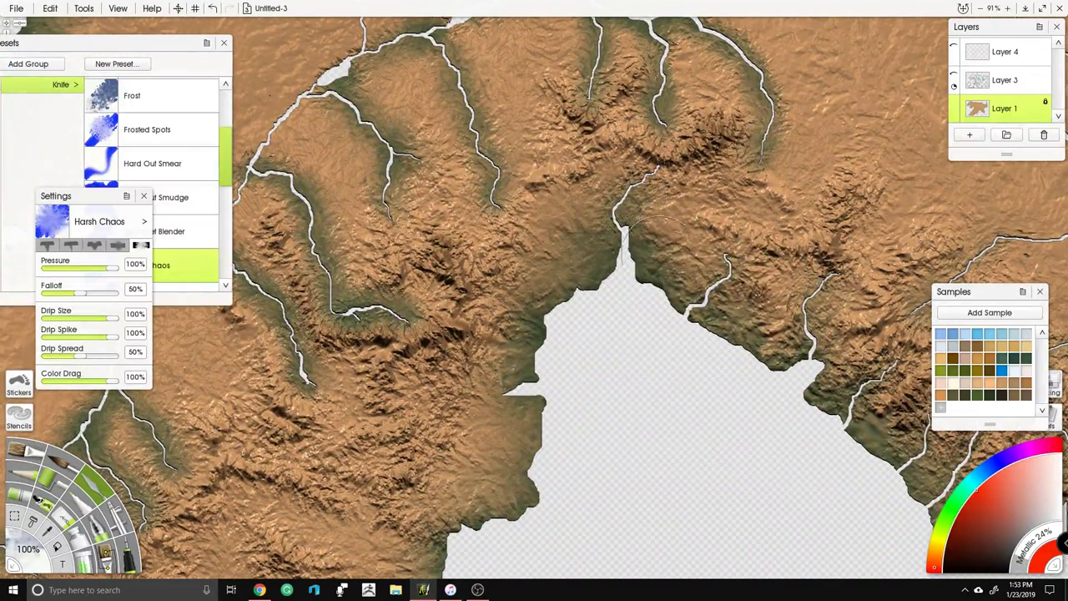
pyautogui.moveTo(803, 341); pyautogui.dragTo(790, 264)
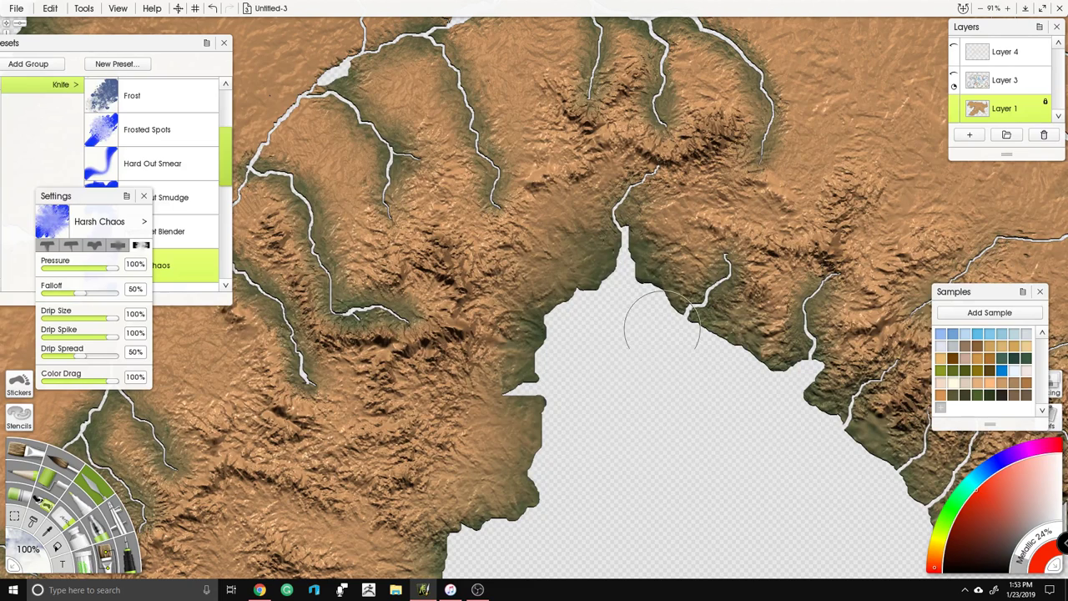
pyautogui.moveTo(662, 330); pyautogui.dragTo(471, 309)
pyautogui.moveTo(672, 315)
pyautogui.mouseDown()
pyautogui.moveTo(622, 355)
pyautogui.moveTo(627, 396)
pyautogui.moveTo(710, 368)
pyautogui.moveTo(726, 451)
pyautogui.moveTo(751, 359)
pyautogui.moveTo(793, 446)
pyautogui.moveTo(848, 429)
pyautogui.moveTo(820, 384)
pyautogui.mouseUp()
pyautogui.moveTo(906, 164)
pyautogui.mouseDown()
pyautogui.moveTo(775, 218)
pyautogui.moveTo(739, 249)
pyautogui.mouseUp()
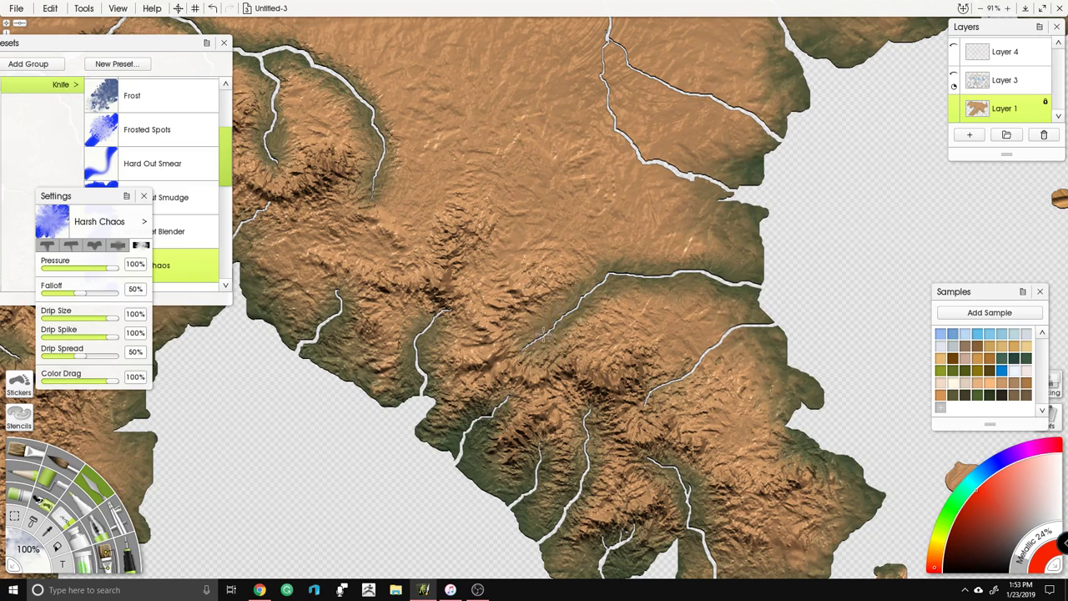
pyautogui.moveTo(725, 339)
pyautogui.mouseDown()
pyautogui.moveTo(742, 343)
pyautogui.moveTo(643, 399)
pyautogui.mouseUp()
# Step: Smear green lowland colour along both arms of the forked river on the eastern coast
pyautogui.moveTo(698, 219)
pyautogui.mouseDown()
pyautogui.moveTo(655, 355)
pyautogui.moveTo(697, 355)
pyautogui.moveTo(589, 301)
pyautogui.moveTo(553, 267)
pyautogui.mouseUp()
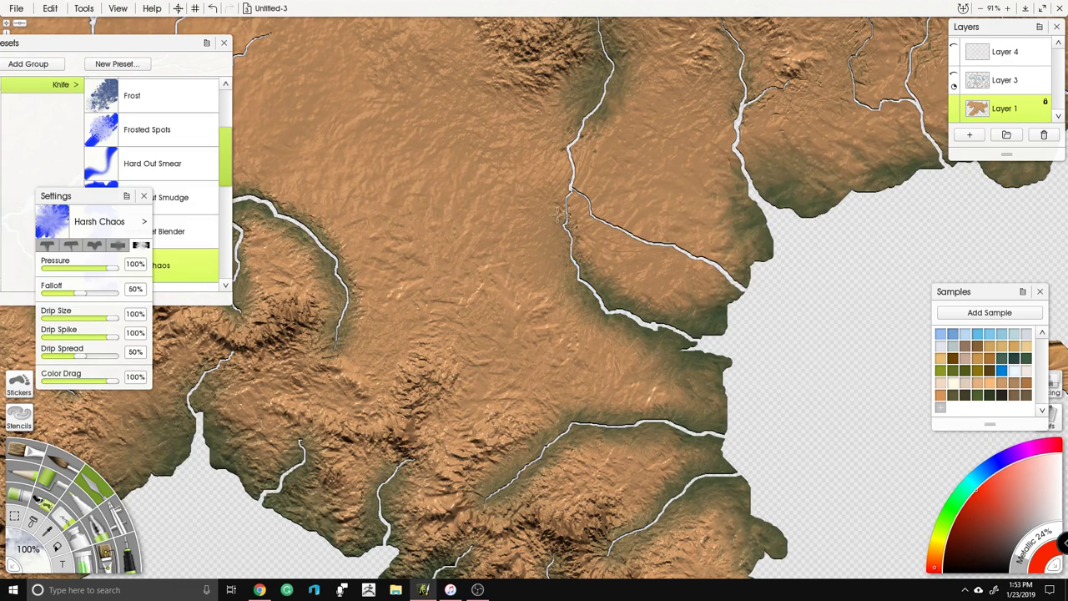
pyautogui.moveTo(709, 251); pyautogui.dragTo(643, 221)
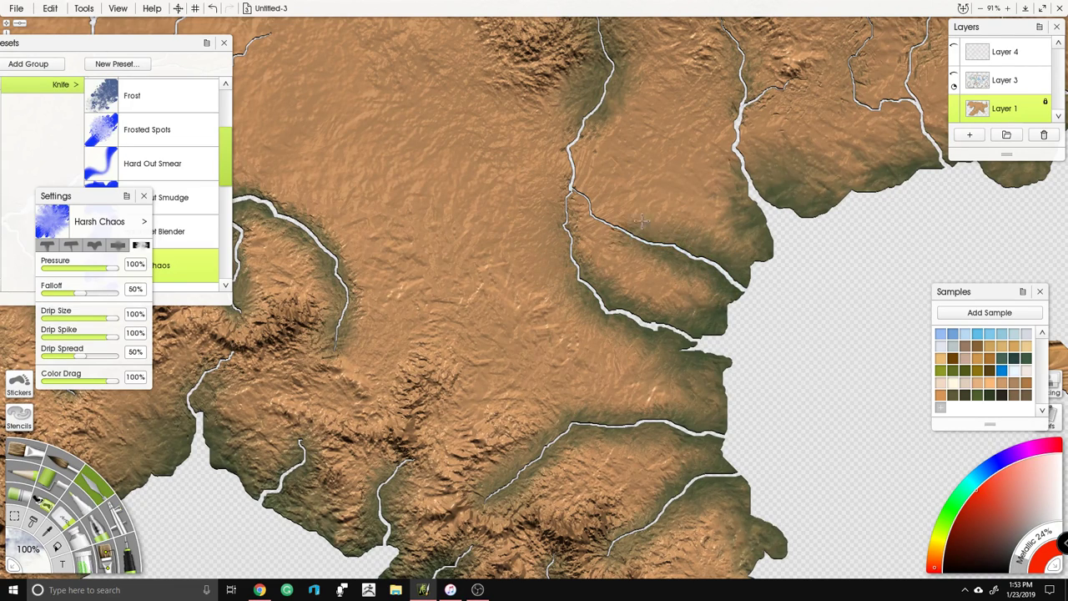
pyautogui.moveTo(651, 173); pyautogui.dragTo(664, 273)
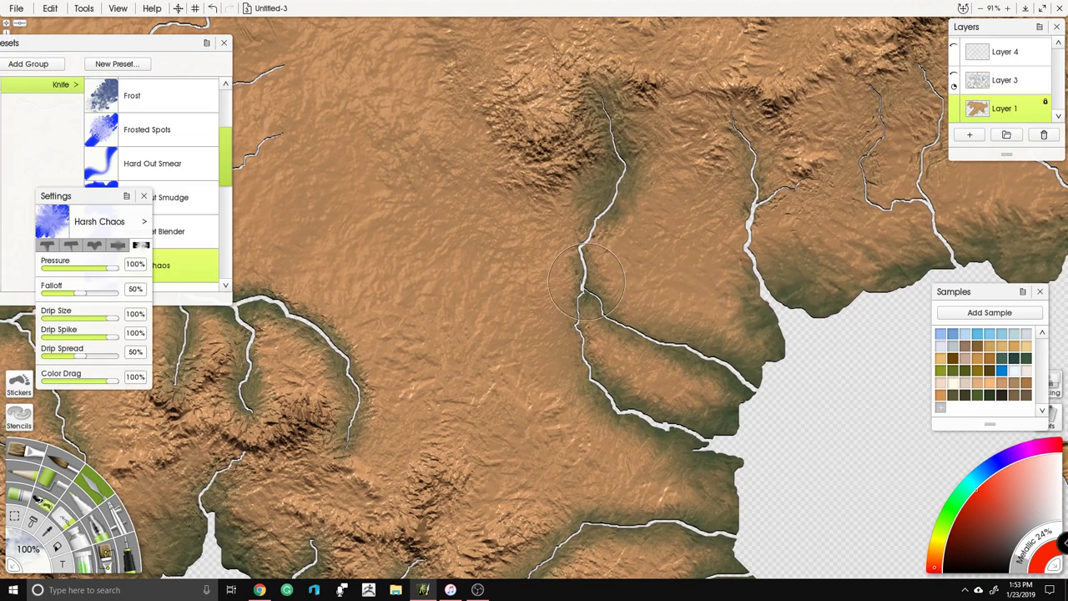
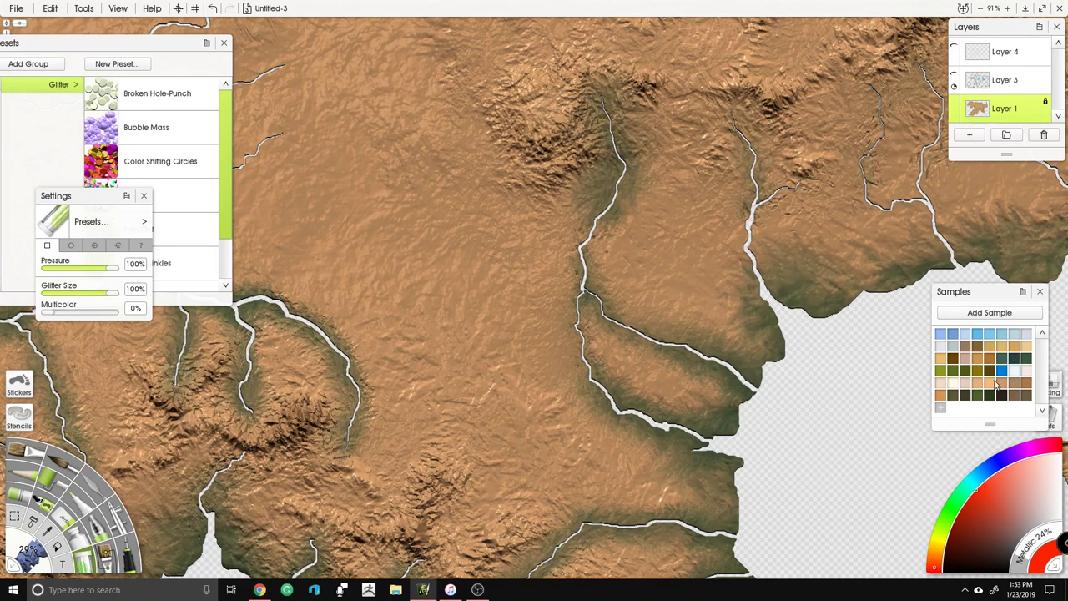
# Step: Sprinkle light tan glitter between the eastern river's two arms and smear it into rough hills with the Harsh Chaos knife
pyautogui.click(989, 386)
pyautogui.moveTo(588, 302); pyautogui.dragTo(600, 333)
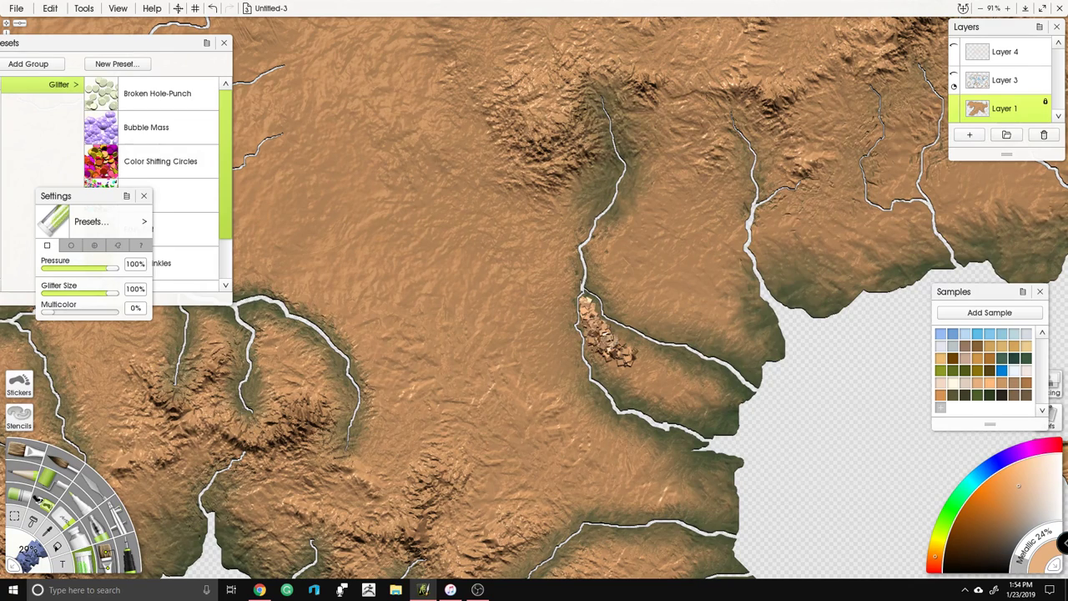
pyautogui.click(92, 495)
pyautogui.moveTo(588, 298)
pyautogui.mouseDown()
pyautogui.moveTo(586, 323)
pyautogui.moveTo(616, 371)
pyautogui.mouseUp()
pyautogui.moveTo(614, 317)
pyautogui.mouseDown()
pyautogui.moveTo(588, 296)
pyautogui.moveTo(561, 185)
pyautogui.mouseUp()
pyautogui.moveTo(576, 347); pyautogui.dragTo(579, 390)
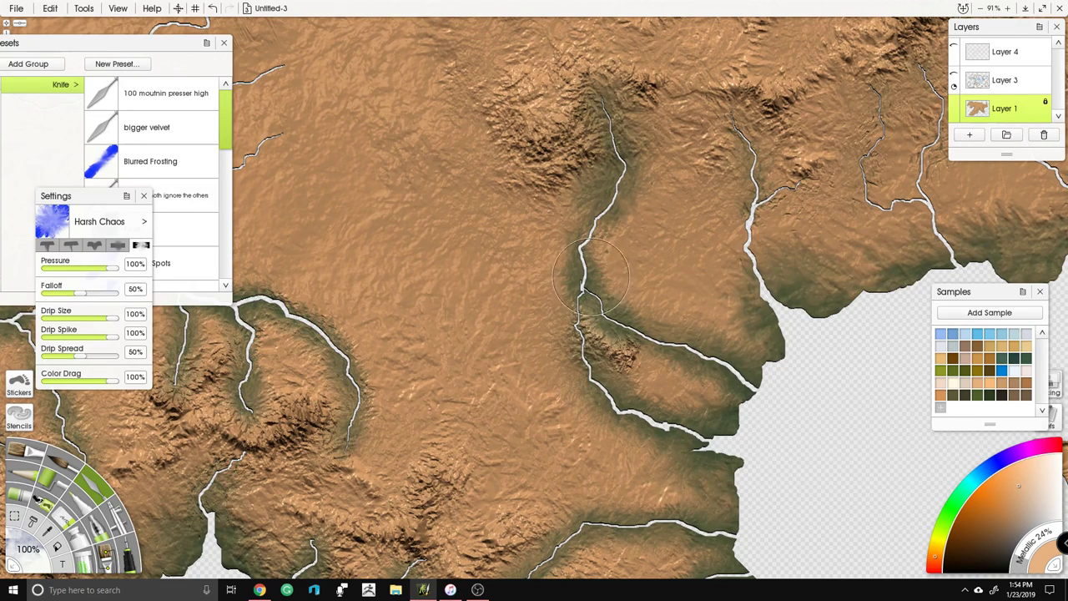
# Step: Sprinkle more tan glitter along both sides of the eastern river's fork and between its arms
pyautogui.click(108, 555)
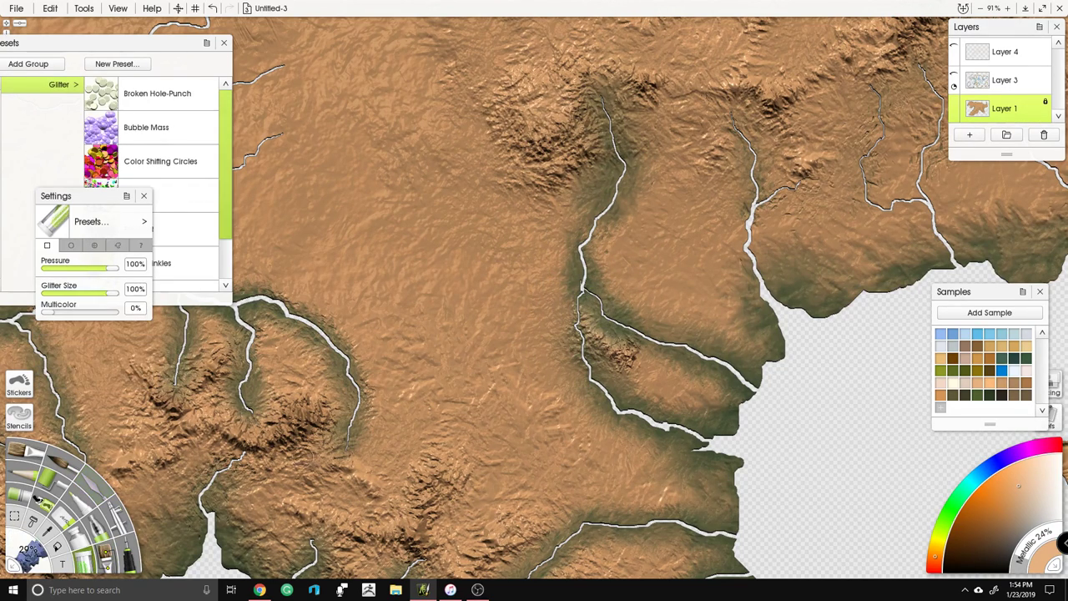
pyautogui.moveTo(600, 282); pyautogui.dragTo(647, 312)
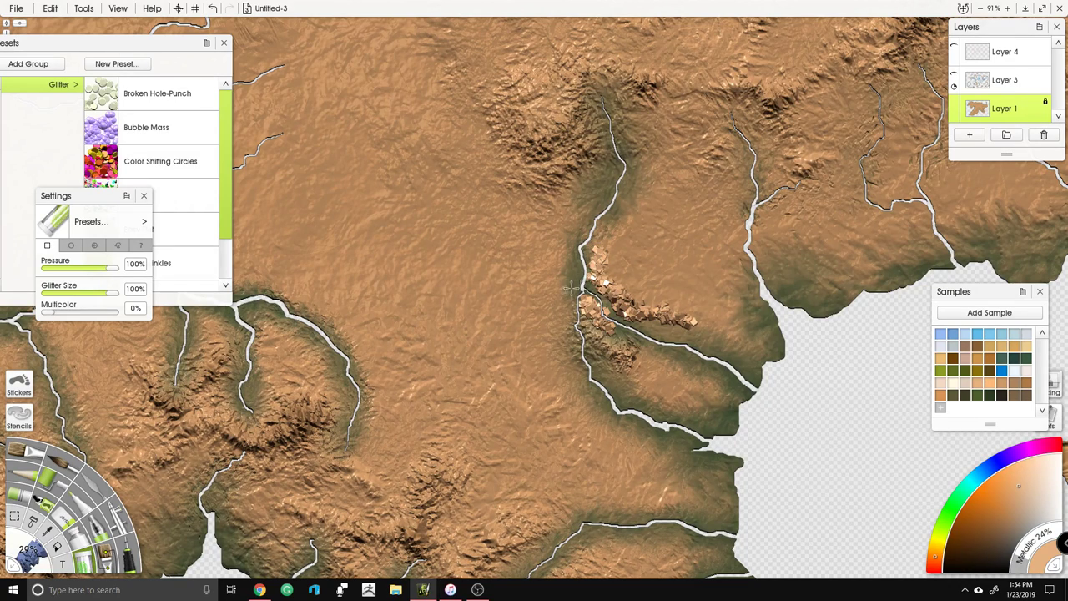
pyautogui.moveTo(594, 351); pyautogui.dragTo(631, 380)
# Step: Soften the glitter around the eastern fork with the Instant Blur knife preset at 28% pressure and 22% softness
pyautogui.click(100, 500)
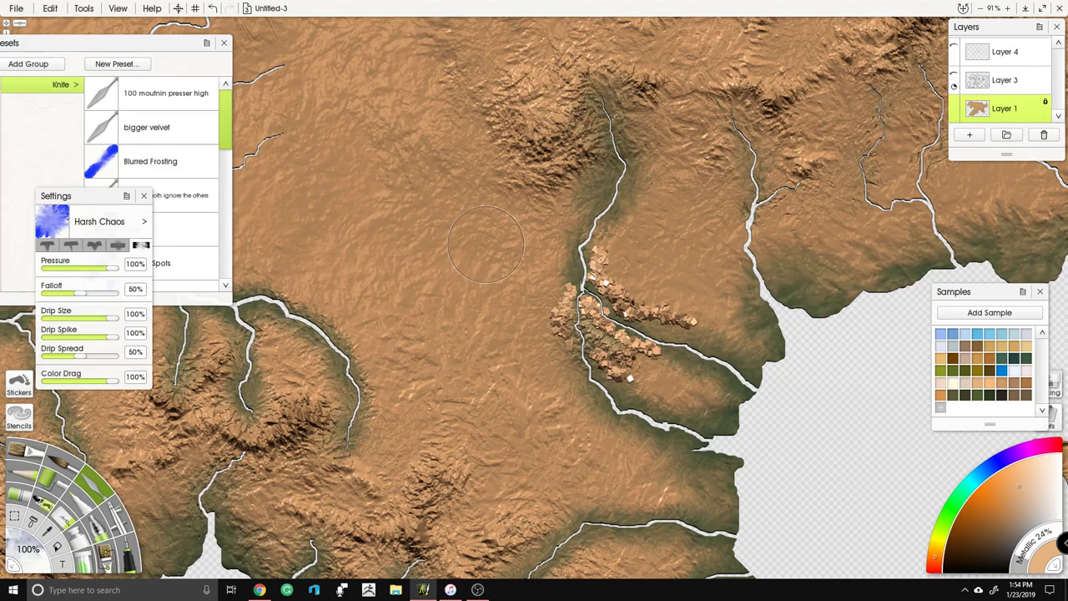
pyautogui.click(32, 140)
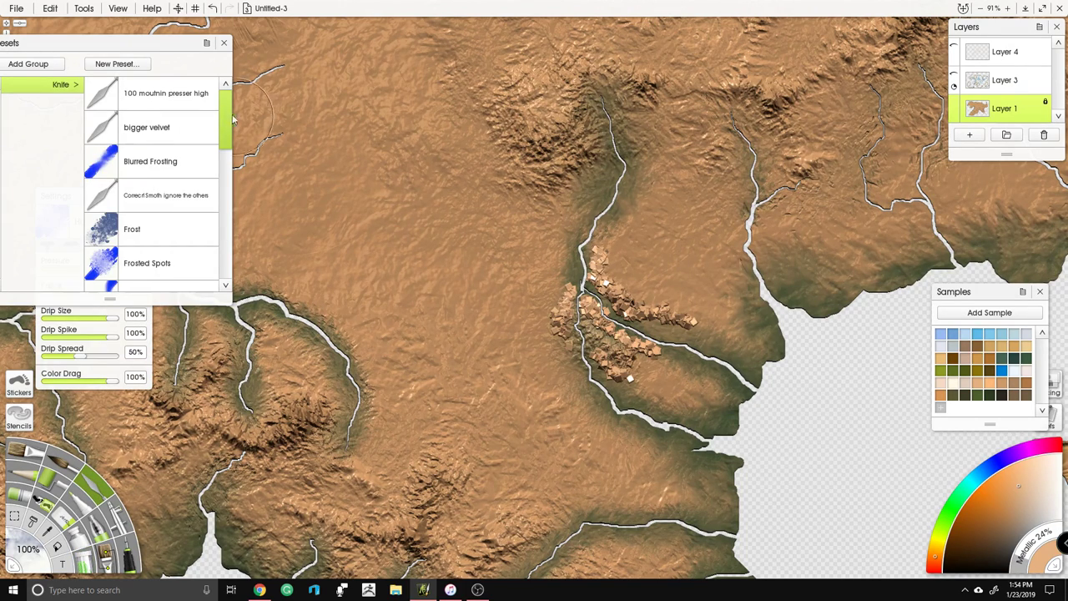
pyautogui.scroll(-5, 167, 167)
pyautogui.click(167, 172)
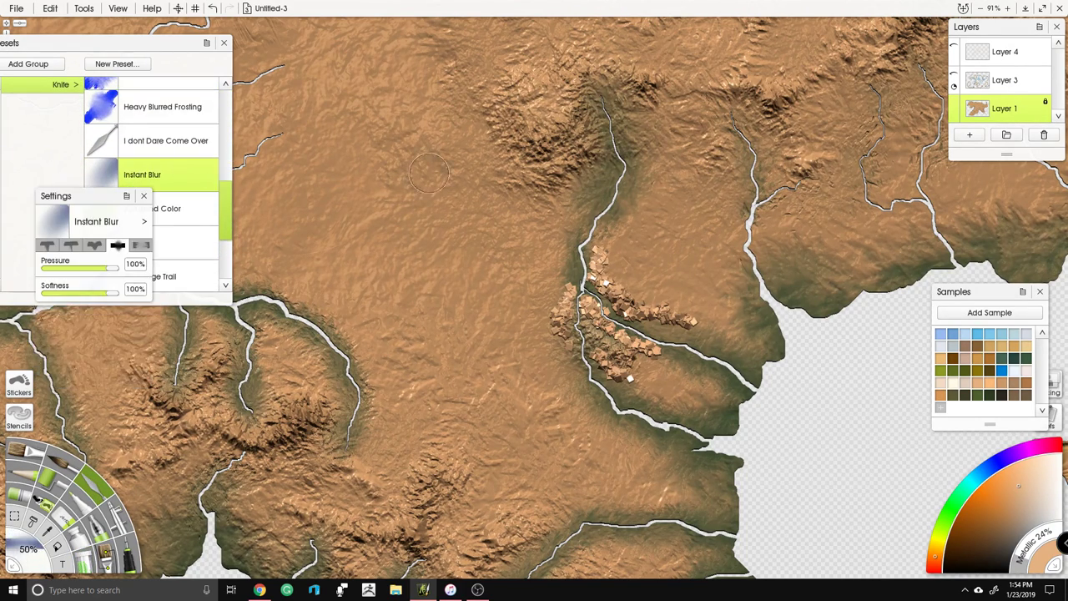
pyautogui.moveTo(108, 263); pyautogui.dragTo(67, 268)
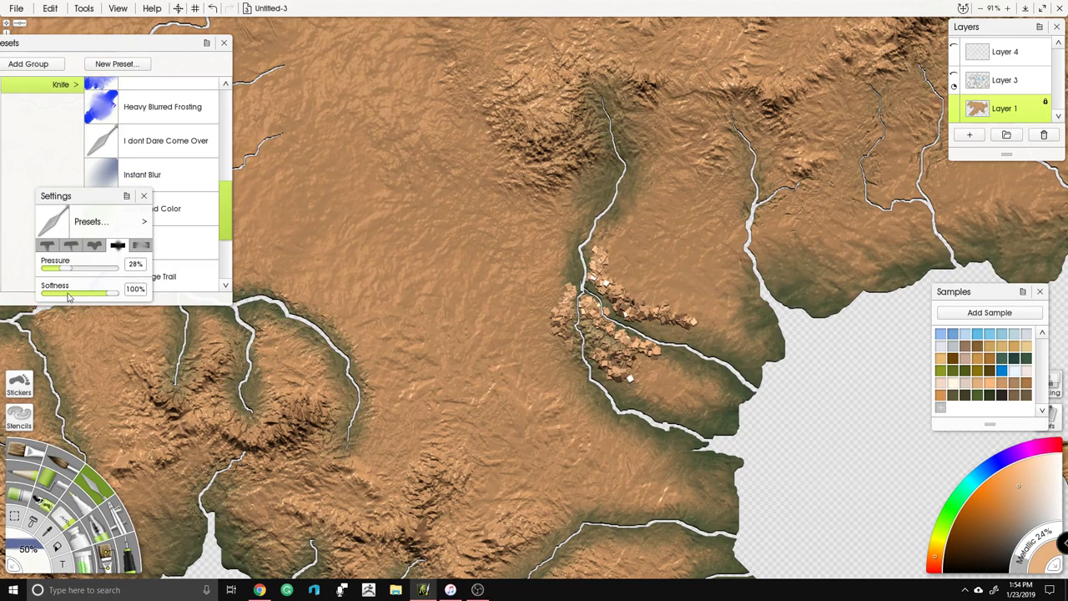
pyautogui.moveTo(624, 366); pyautogui.dragTo(619, 303)
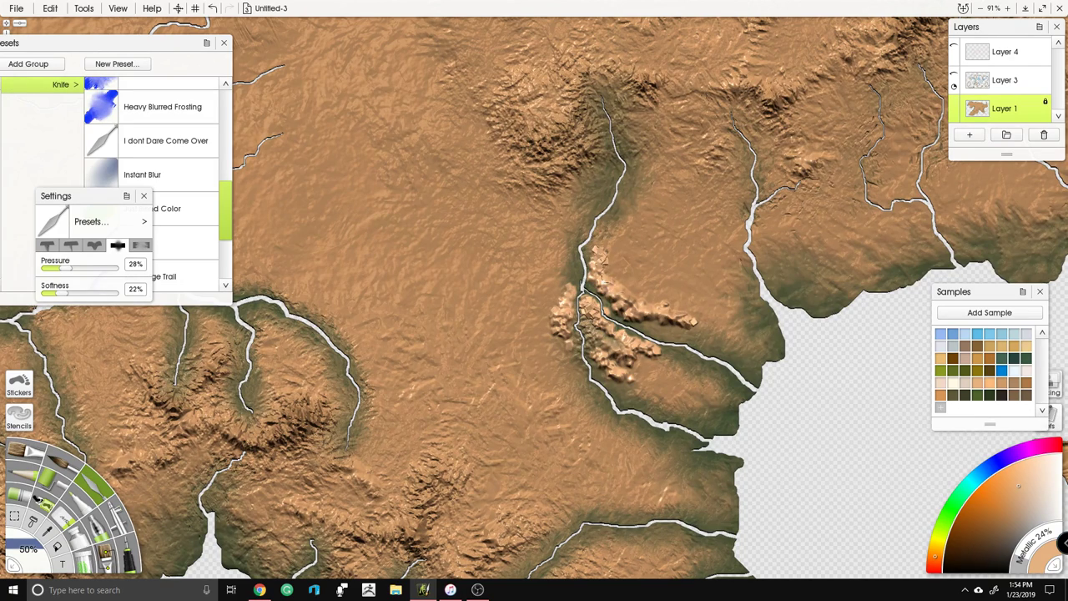
# Step: Smear the softened glitter around the eastern fork into rugged hills with the Harsh Chaos knife preset
pyautogui.click(92, 495)
pyautogui.click(20, 161)
pyautogui.moveTo(227, 123); pyautogui.dragTo(216, 178)
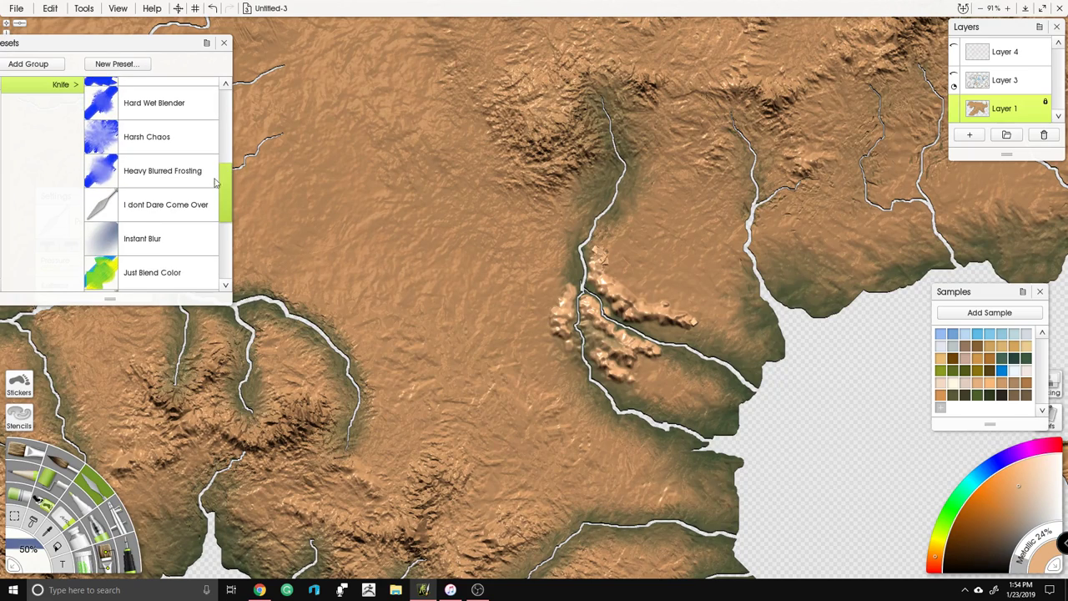
pyautogui.click(203, 137)
pyautogui.moveTo(584, 267)
pyautogui.mouseDown()
pyautogui.moveTo(597, 298)
pyautogui.moveTo(674, 341)
pyautogui.mouseUp()
pyautogui.moveTo(584, 313)
pyautogui.mouseDown()
pyautogui.moveTo(589, 372)
pyautogui.moveTo(556, 307)
pyautogui.moveTo(547, 252)
pyautogui.moveTo(659, 294)
pyautogui.moveTo(672, 371)
pyautogui.moveTo(635, 397)
pyautogui.moveTo(680, 301)
pyautogui.mouseUp()
pyautogui.moveTo(560, 235); pyautogui.dragTo(285, 294)
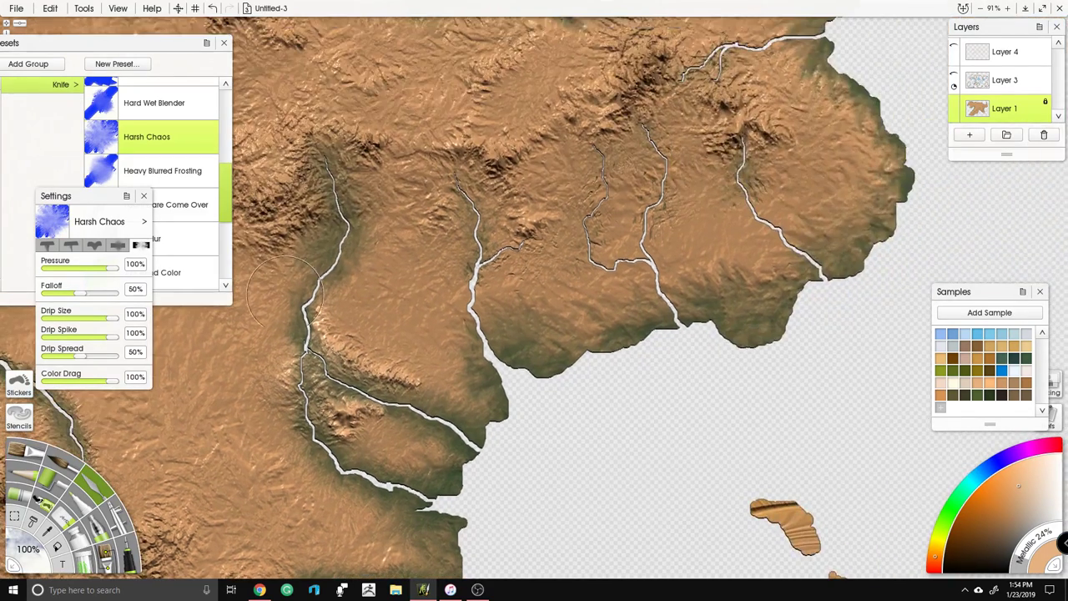
# Step: Smear green lowland colour inland along the remaining rivers of the eastern coast
pyautogui.moveTo(464, 361)
pyautogui.mouseDown()
pyautogui.moveTo(493, 346)
pyautogui.moveTo(467, 292)
pyautogui.moveTo(480, 255)
pyautogui.moveTo(468, 200)
pyautogui.mouseUp()
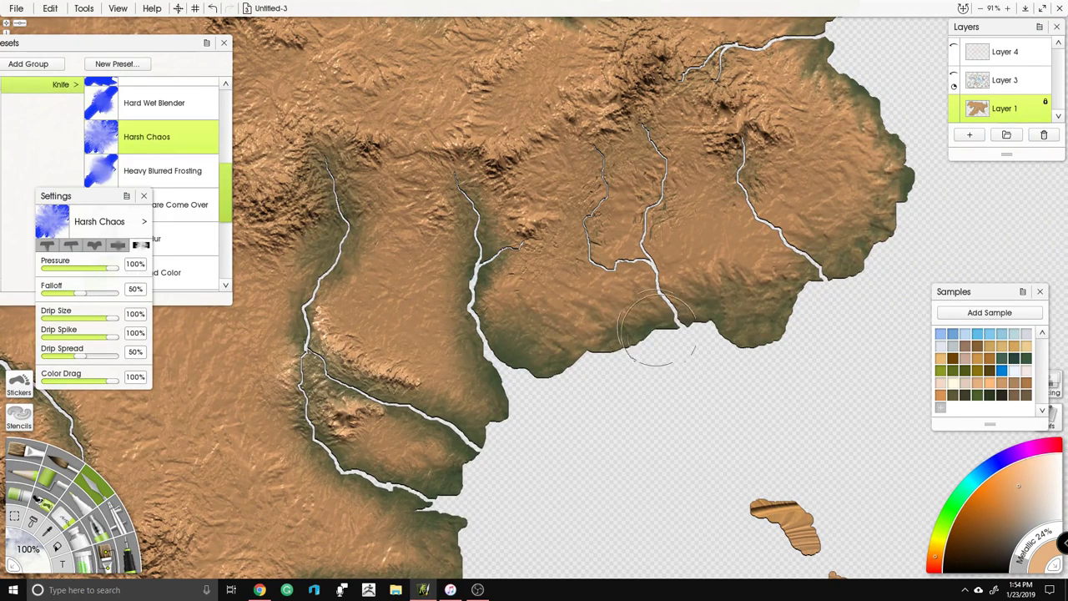
pyautogui.moveTo(664, 320)
pyautogui.mouseDown()
pyautogui.moveTo(649, 278)
pyautogui.moveTo(584, 242)
pyautogui.moveTo(589, 167)
pyautogui.moveTo(638, 242)
pyautogui.moveTo(660, 167)
pyautogui.moveTo(647, 125)
pyautogui.mouseUp()
pyautogui.moveTo(822, 292)
pyautogui.mouseDown()
pyautogui.moveTo(751, 205)
pyautogui.moveTo(749, 185)
pyautogui.moveTo(815, 323)
pyautogui.mouseUp()
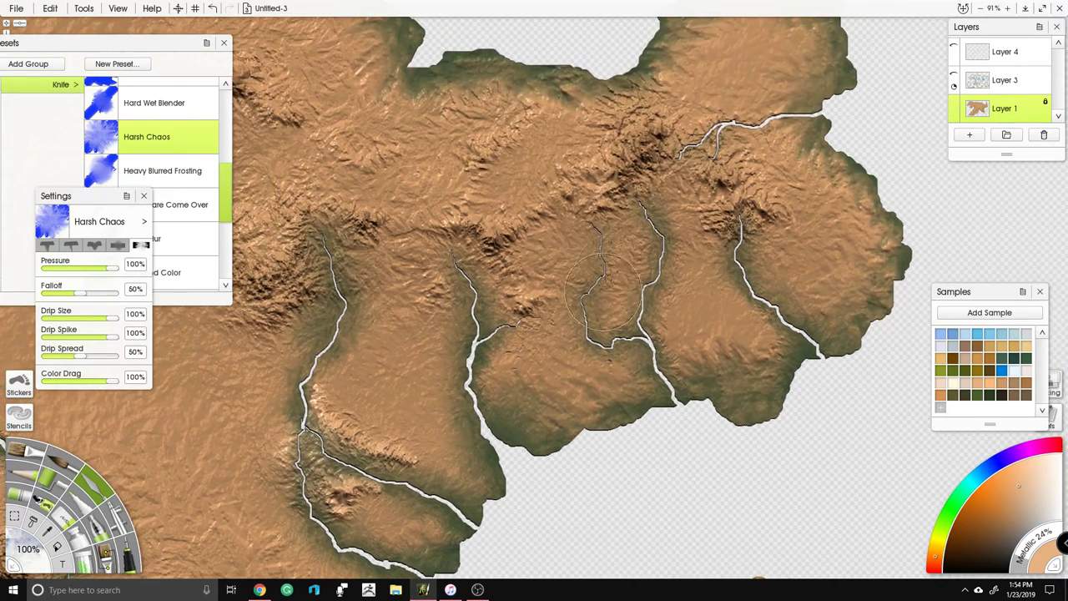
# Step: Smear green valley colour along the central river's northern tributaries and its two northeastern branches
pyautogui.moveTo(799, 26)
pyautogui.mouseDown()
pyautogui.moveTo(694, 134)
pyautogui.moveTo(608, 159)
pyautogui.moveTo(627, 170)
pyautogui.moveTo(622, 185)
pyautogui.mouseUp()
pyautogui.moveTo(622, 185); pyautogui.dragTo(656, 177)
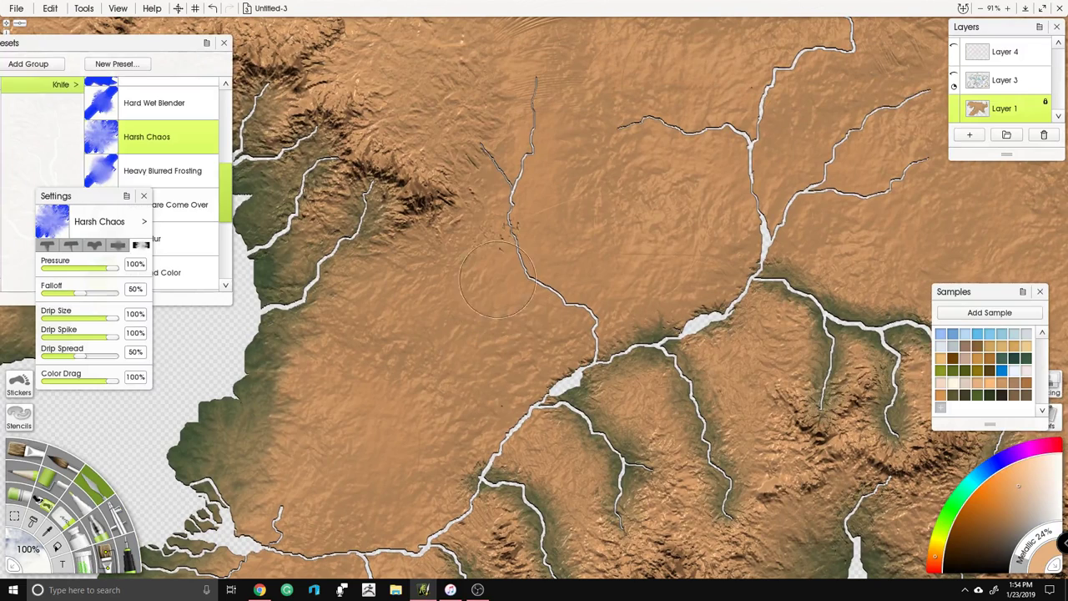
pyautogui.moveTo(559, 400)
pyautogui.mouseDown()
pyautogui.moveTo(596, 317)
pyautogui.moveTo(550, 296)
pyautogui.moveTo(511, 238)
pyautogui.moveTo(494, 167)
pyautogui.moveTo(521, 179)
pyautogui.moveTo(535, 83)
pyautogui.mouseUp()
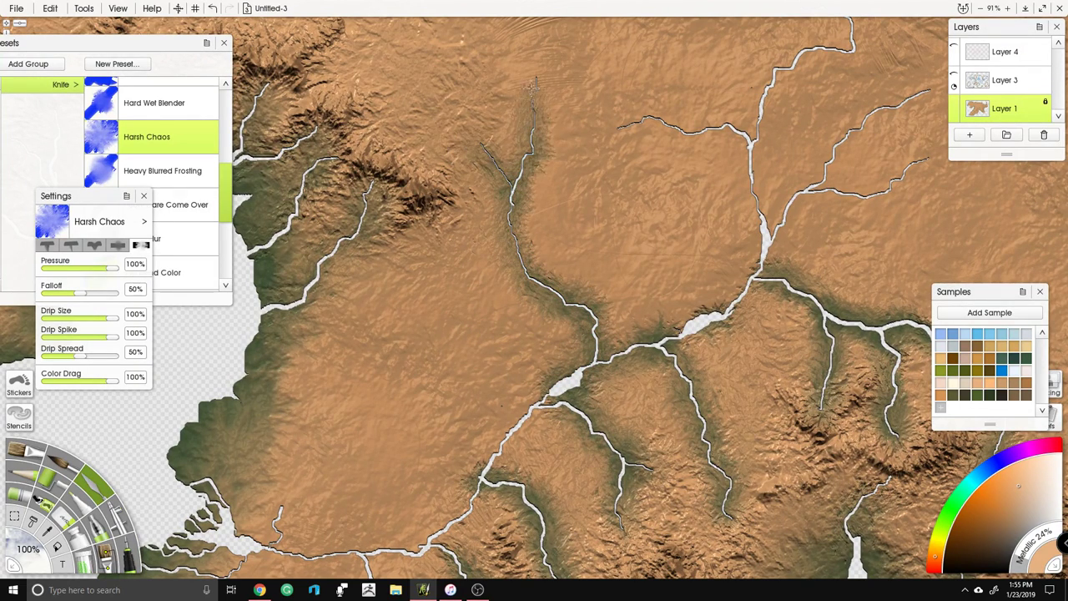
pyautogui.moveTo(597, 354)
pyautogui.mouseDown()
pyautogui.moveTo(697, 330)
pyautogui.moveTo(752, 288)
pyautogui.moveTo(832, 155)
pyautogui.moveTo(933, 85)
pyautogui.mouseUp()
pyautogui.moveTo(801, 196)
pyautogui.mouseDown()
pyautogui.moveTo(864, 192)
pyautogui.moveTo(897, 171)
pyautogui.mouseUp()
# Step: Extend green valley colour up the central river's main northern course to its mountain headwaters
pyautogui.moveTo(755, 279)
pyautogui.mouseDown()
pyautogui.moveTo(744, 146)
pyautogui.moveTo(638, 120)
pyautogui.moveTo(689, 136)
pyautogui.moveTo(822, 60)
pyautogui.moveTo(836, 80)
pyautogui.moveTo(768, 84)
pyautogui.moveTo(673, 202)
pyautogui.moveTo(594, 42)
pyautogui.mouseUp()
pyautogui.moveTo(594, 44)
pyautogui.mouseDown()
pyautogui.moveTo(589, 120)
pyautogui.moveTo(605, 162)
pyautogui.mouseUp()
pyautogui.moveTo(618, 217); pyautogui.dragTo(636, 117)
pyautogui.moveTo(615, 219)
pyautogui.mouseDown()
pyautogui.moveTo(588, 232)
pyautogui.moveTo(523, 224)
pyautogui.moveTo(503, 183)
pyautogui.moveTo(507, 154)
pyautogui.mouseUp()
pyautogui.moveTo(394, 272)
pyautogui.mouseDown()
pyautogui.moveTo(409, 249)
pyautogui.moveTo(472, 238)
pyautogui.mouseUp()
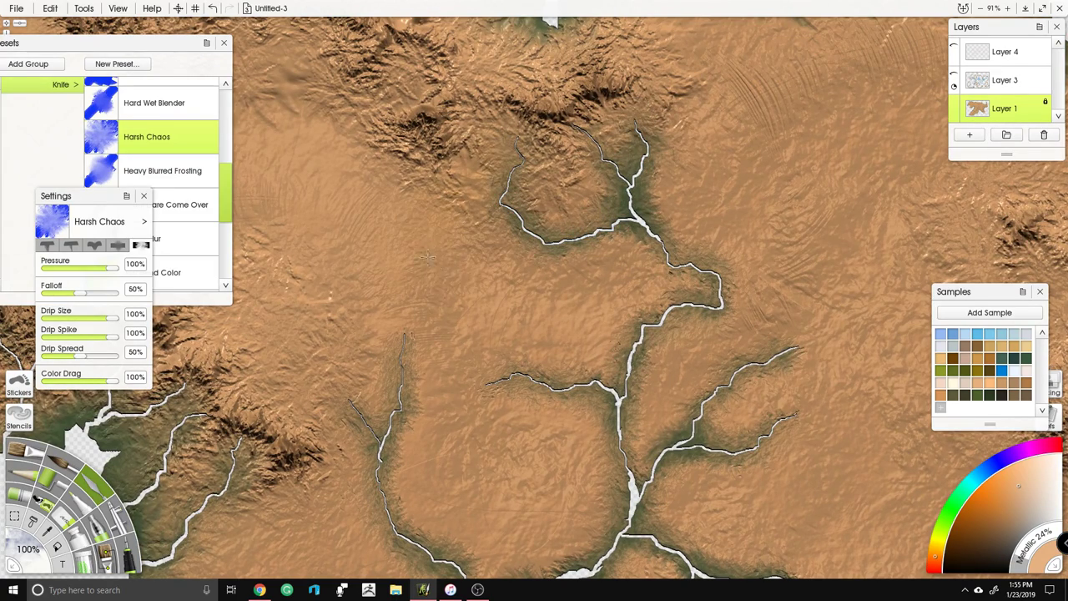
# Step: Blend the land around the central river's lower course and the neighbouring western coast
pyautogui.moveTo(536, 212); pyautogui.dragTo(513, 167)
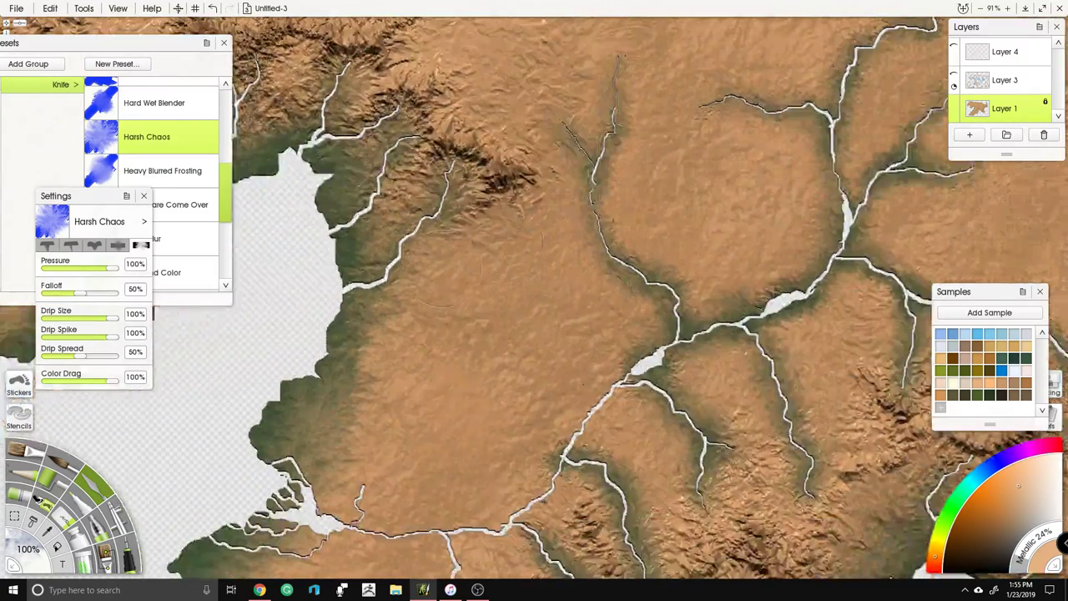
pyautogui.moveTo(501, 234)
pyautogui.mouseDown()
pyautogui.moveTo(531, 193)
pyautogui.moveTo(585, 156)
pyautogui.mouseUp()
pyautogui.moveTo(508, 471); pyautogui.dragTo(501, 167)
pyautogui.moveTo(409, 184)
pyautogui.mouseDown()
pyautogui.moveTo(469, 151)
pyautogui.moveTo(576, 173)
pyautogui.moveTo(585, 240)
pyautogui.moveTo(559, 302)
pyautogui.mouseUp()
pyautogui.moveTo(576, 190)
pyautogui.mouseDown()
pyautogui.moveTo(636, 172)
pyautogui.moveTo(668, 146)
pyautogui.moveTo(747, 34)
pyautogui.moveTo(794, 50)
pyautogui.moveTo(547, 284)
pyautogui.moveTo(590, 217)
pyautogui.moveTo(585, 152)
pyautogui.mouseUp()
# Step: Smear green lowland colour along the lower courses of the western rivers, from the coast to their forks
pyautogui.moveTo(344, 351); pyautogui.dragTo(640, 6)
pyautogui.moveTo(528, 520); pyautogui.dragTo(626, 409)
pyautogui.moveTo(422, 149)
pyautogui.mouseDown()
pyautogui.moveTo(431, 194)
pyautogui.moveTo(469, 235)
pyautogui.moveTo(631, 261)
pyautogui.mouseUp()
pyautogui.moveTo(558, 258); pyautogui.dragTo(610, 314)
pyautogui.moveTo(353, 425); pyautogui.dragTo(438, 309)
pyautogui.moveTo(329, 241)
pyautogui.mouseDown()
pyautogui.moveTo(492, 267)
pyautogui.moveTo(559, 309)
pyautogui.moveTo(621, 284)
pyautogui.mouseUp()
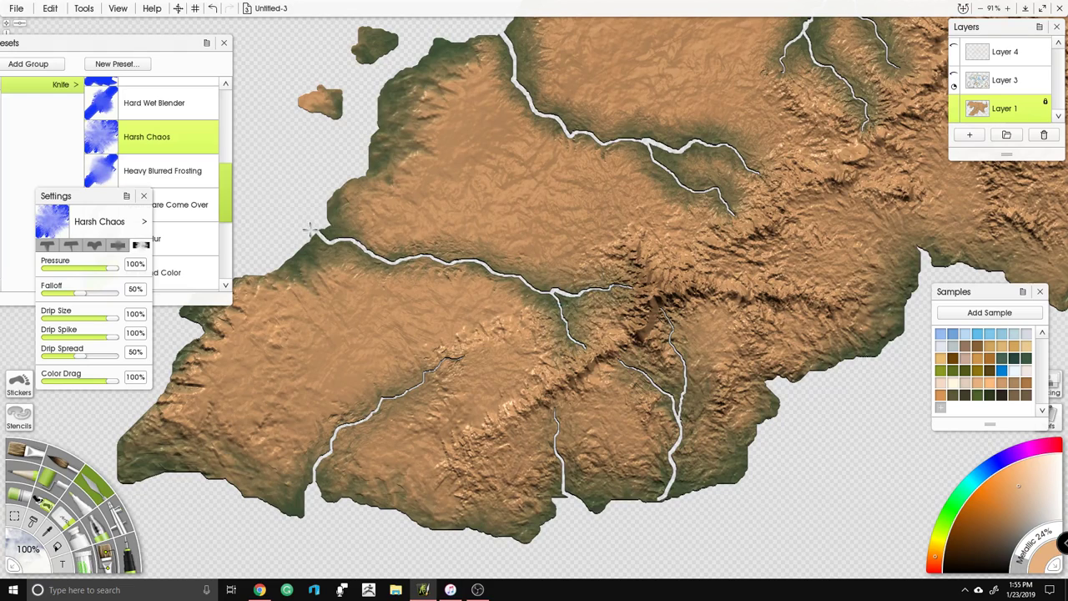
# Step: Smear green lowland colour around the southwestern peninsula's rivers that flow to the southern coast
pyautogui.moveTo(328, 451)
pyautogui.mouseDown()
pyautogui.moveTo(355, 352)
pyautogui.moveTo(384, 316)
pyautogui.moveTo(467, 262)
pyautogui.mouseUp()
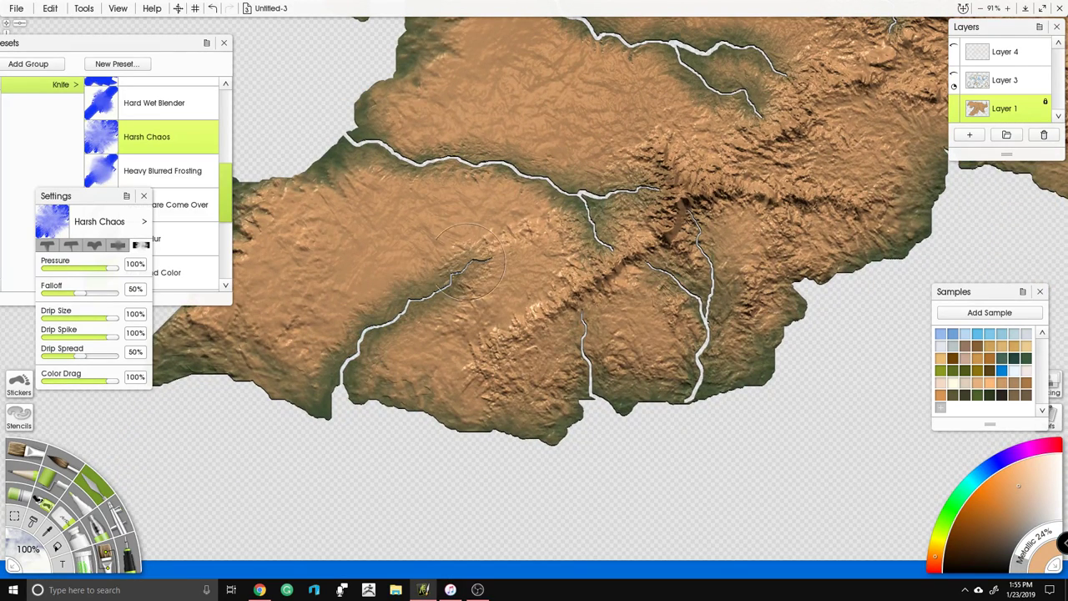
pyautogui.moveTo(592, 379); pyautogui.dragTo(584, 322)
pyautogui.moveTo(364, 382)
pyautogui.mouseDown()
pyautogui.moveTo(413, 396)
pyautogui.moveTo(531, 423)
pyautogui.mouseUp()
pyautogui.moveTo(676, 384)
pyautogui.mouseDown()
pyautogui.moveTo(703, 323)
pyautogui.moveTo(707, 265)
pyautogui.moveTo(695, 216)
pyautogui.mouseUp()
# Step: Smear green valley colour along the short rivers flowing from the mountains into the northwestern bay
pyautogui.moveTo(591, 110)
pyautogui.mouseDown()
pyautogui.moveTo(596, 132)
pyautogui.moveTo(902, 459)
pyautogui.mouseUp()
pyautogui.moveTo(551, 133); pyautogui.dragTo(526, 459)
pyautogui.moveTo(542, 352)
pyautogui.mouseDown()
pyautogui.moveTo(439, 373)
pyautogui.moveTo(438, 313)
pyautogui.moveTo(405, 275)
pyautogui.mouseUp()
pyautogui.moveTo(466, 215)
pyautogui.mouseDown()
pyautogui.moveTo(473, 238)
pyautogui.moveTo(512, 267)
pyautogui.moveTo(589, 278)
pyautogui.moveTo(518, 191)
pyautogui.mouseUp()
pyautogui.moveTo(557, 218); pyautogui.dragTo(558, 158)
pyautogui.moveTo(644, 241)
pyautogui.mouseDown()
pyautogui.moveTo(657, 160)
pyautogui.moveTo(631, 129)
pyautogui.mouseUp()
pyautogui.moveTo(662, 175); pyautogui.dragTo(681, 132)
pyautogui.moveTo(728, 222)
pyautogui.mouseDown()
pyautogui.moveTo(766, 144)
pyautogui.moveTo(775, 207)
pyautogui.moveTo(818, 181)
pyautogui.mouseUp()
pyautogui.moveTo(785, 257); pyautogui.dragTo(825, 211)
pyautogui.moveTo(775, 361)
pyautogui.mouseDown()
pyautogui.moveTo(821, 329)
pyautogui.moveTo(872, 242)
pyautogui.mouseUp()
# Step: Smear green lowland colour around the two short rivers on the northwestern peninsula's southern coast
pyautogui.moveTo(434, 380); pyautogui.dragTo(443, 329)
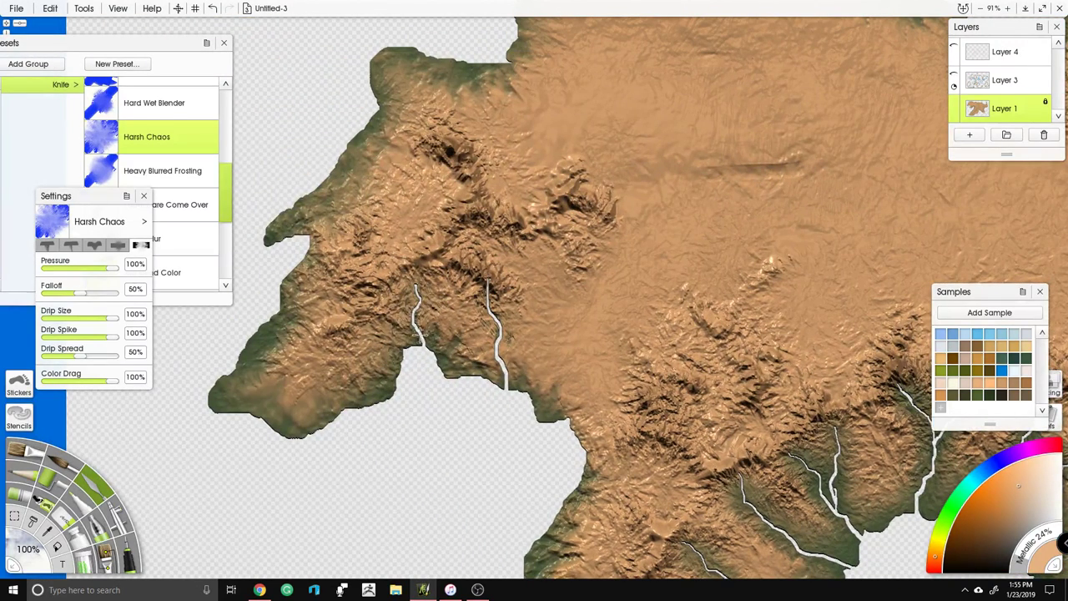
pyautogui.moveTo(420, 334); pyautogui.dragTo(417, 287)
pyautogui.moveTo(496, 362)
pyautogui.mouseDown()
pyautogui.moveTo(484, 276)
pyautogui.moveTo(450, 317)
pyautogui.moveTo(442, 368)
pyautogui.mouseUp()
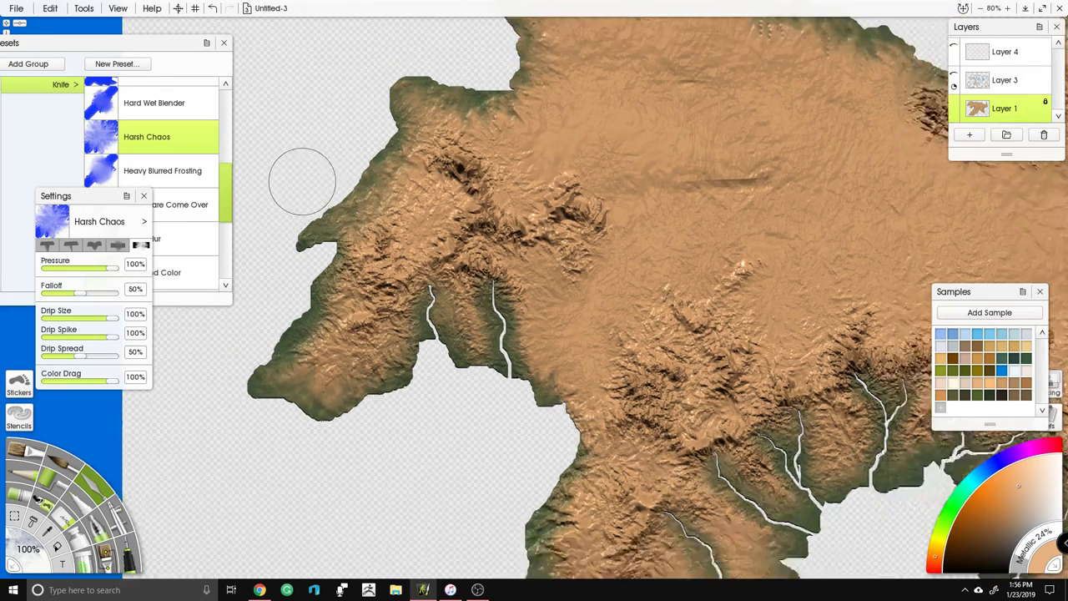
pyautogui.scroll(-2, 302, 181)
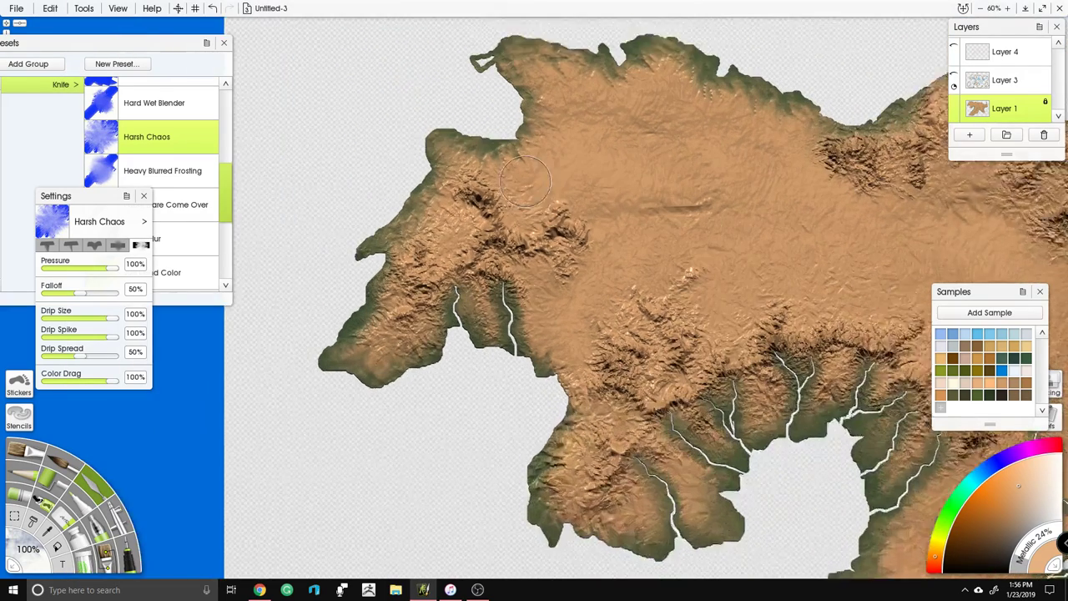
pyautogui.scroll(1, 545, 178)
pyautogui.moveTo(718, 192)
pyautogui.mouseDown()
pyautogui.moveTo(659, 209)
pyautogui.moveTo(735, 187)
pyautogui.mouseUp()
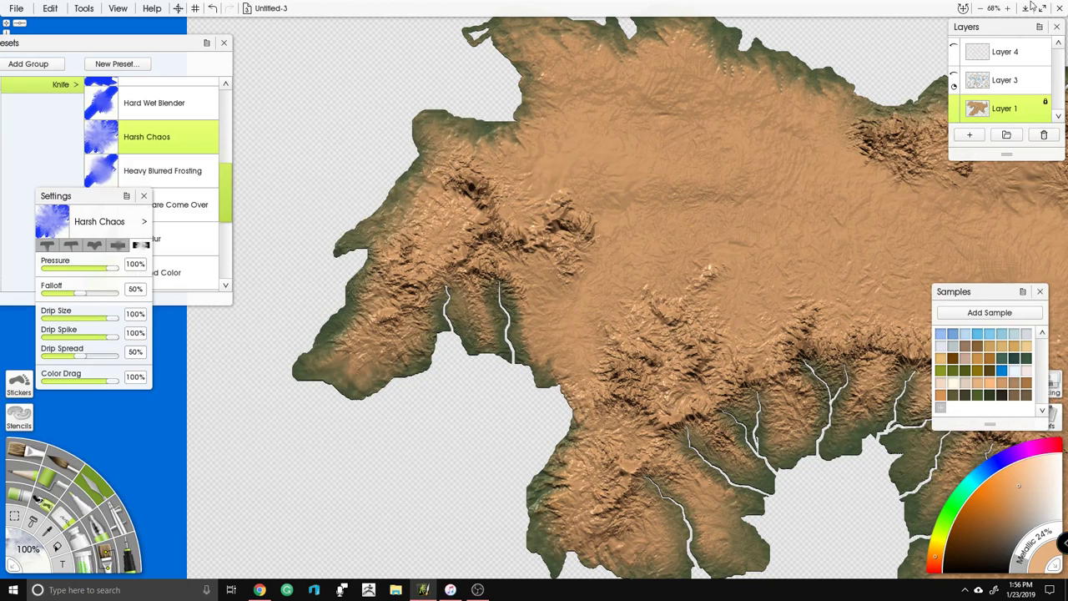
# Step: Unlock Layer 1's transparency to erase the small looped spit off the northwestern coast, and relock it once the spit is gone
pyautogui.click(1046, 101)
pyautogui.click(1042, 119)
pyautogui.moveTo(435, 114); pyautogui.dragTo(413, 306)
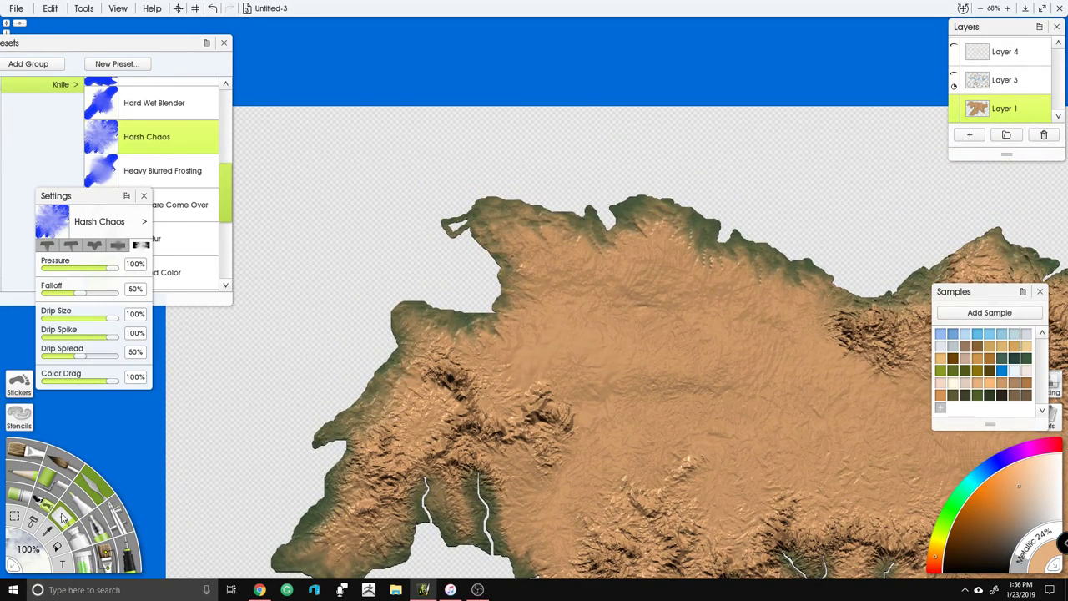
pyautogui.click(63, 519)
pyautogui.moveTo(450, 236); pyautogui.dragTo(445, 199)
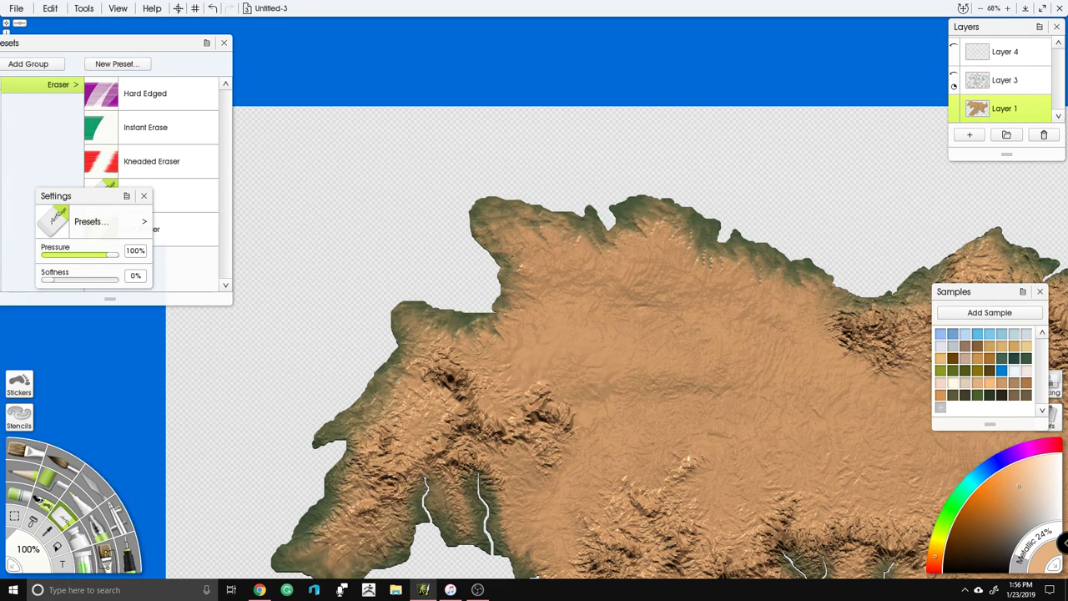
pyautogui.click(1044, 110)
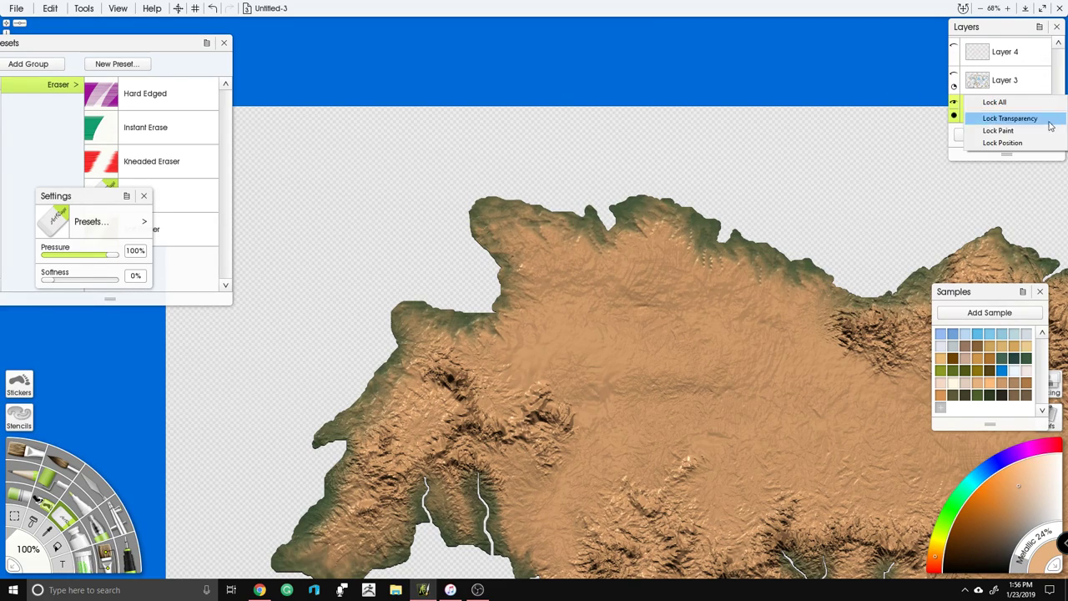
pyautogui.click(1040, 115)
# Step: Examine the whole continent and its central river system to judge where the lowland colouring needs more work
pyautogui.moveTo(655, 207); pyautogui.dragTo(514, 172)
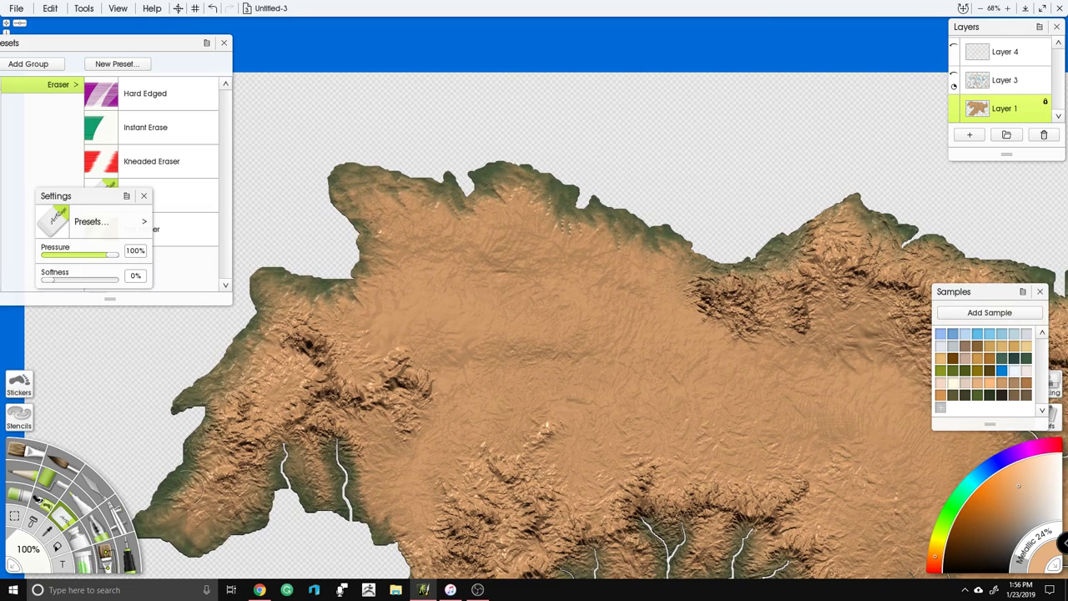
pyautogui.click(100, 496)
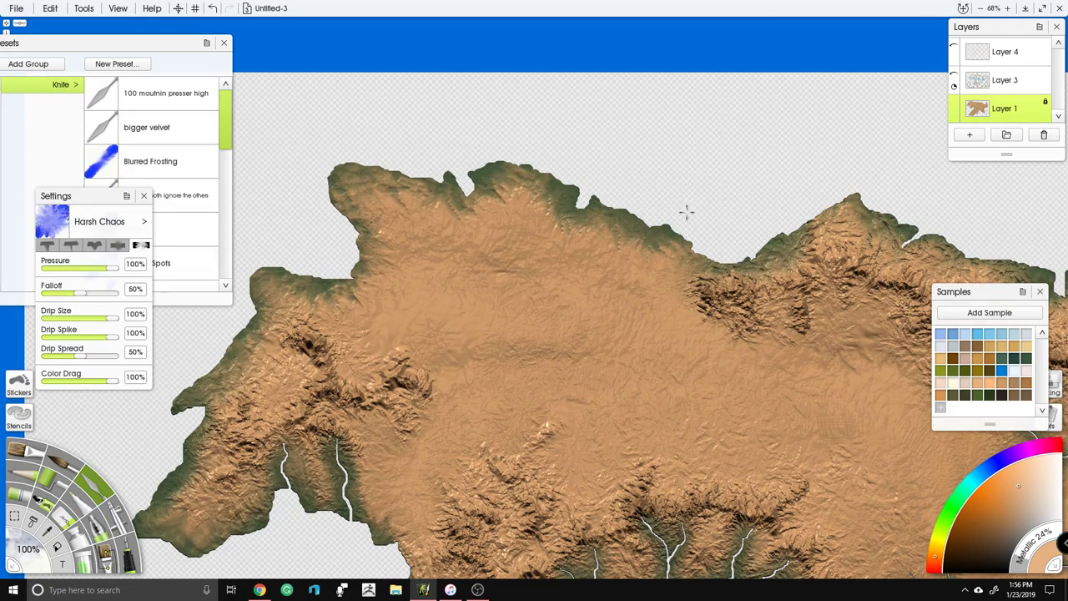
pyautogui.scroll(-5, 656, 221)
pyautogui.moveTo(656, 222); pyautogui.dragTo(588, 104)
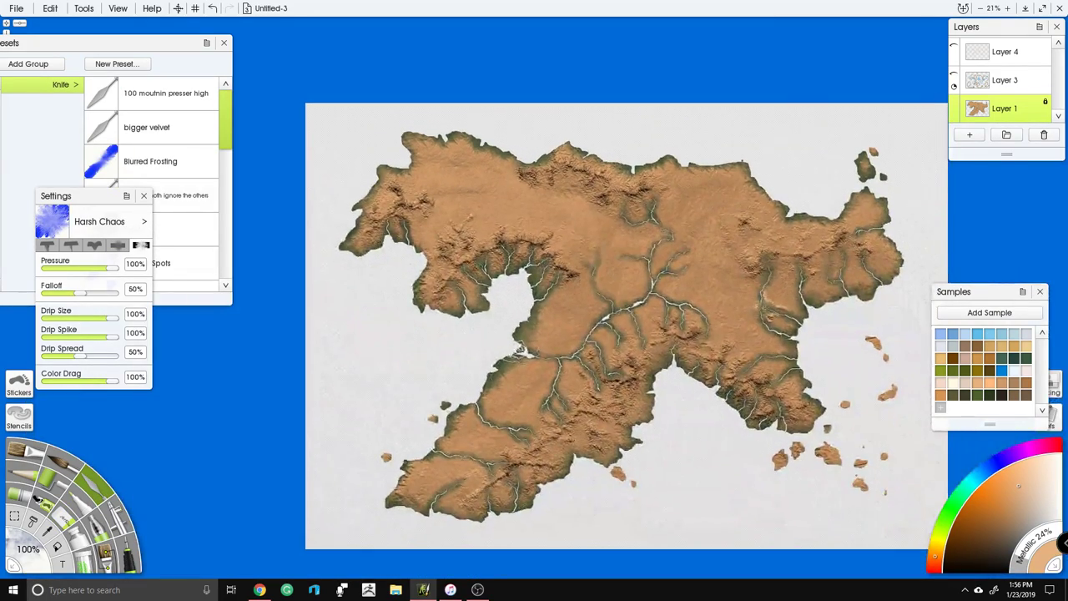
pyautogui.scroll(3, 600, 233)
pyautogui.scroll(-3, 626, 214)
pyautogui.scroll(4, 656, 237)
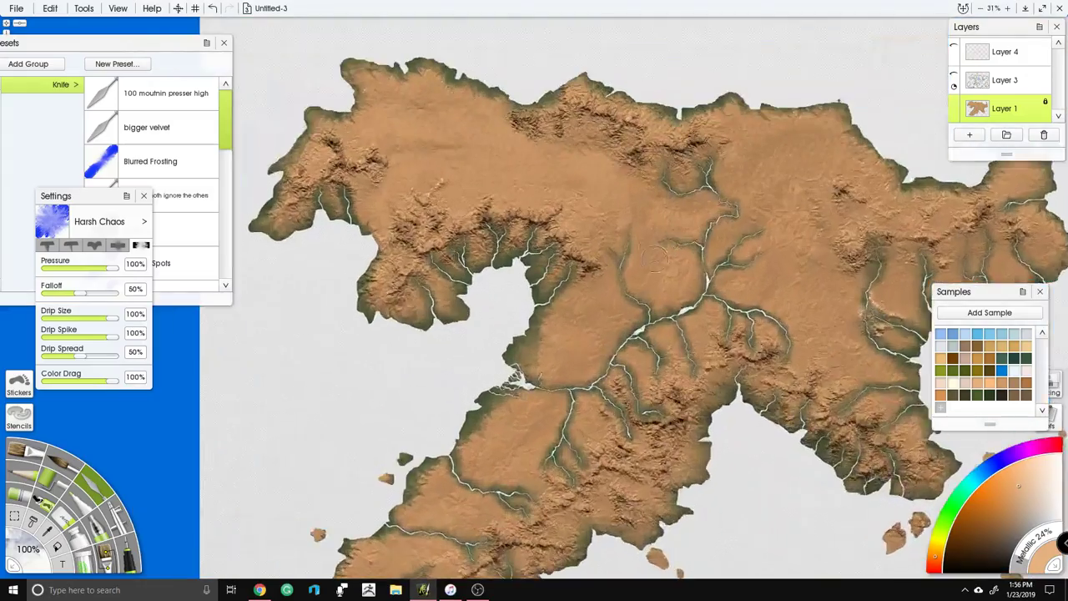
pyautogui.moveTo(656, 250)
pyautogui.mouseDown()
pyautogui.moveTo(646, 163)
pyautogui.moveTo(672, 245)
pyautogui.mouseUp()
pyautogui.scroll(-4, 647, 162)
pyautogui.scroll(3, 675, 245)
pyautogui.moveTo(728, 207); pyautogui.dragTo(636, 117)
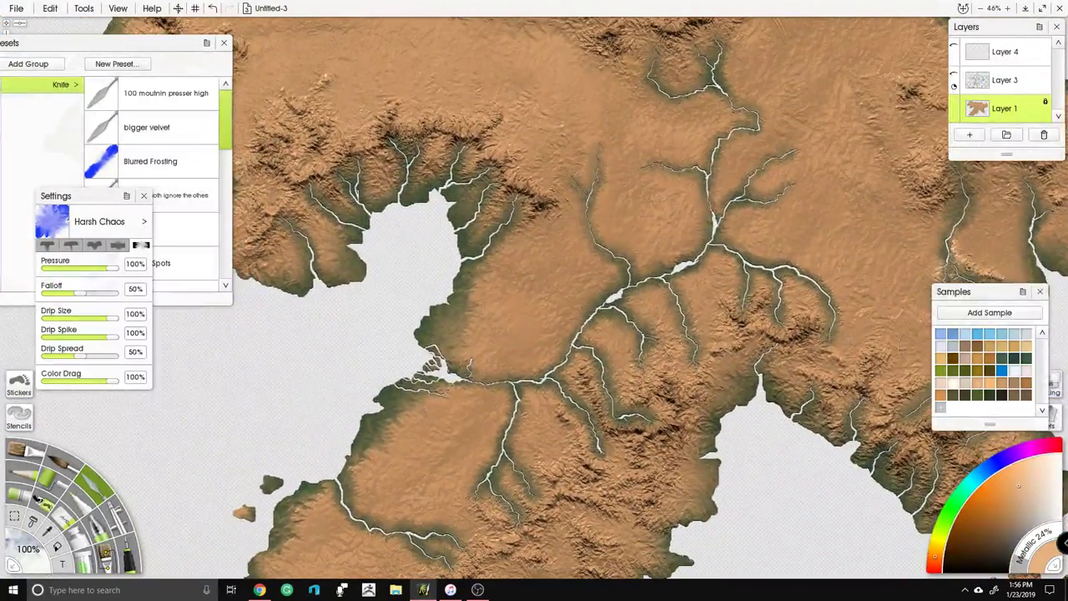
# Step: Set up the Airbrush with the light olive green sample and a tool size of 250%
pyautogui.click(952, 373)
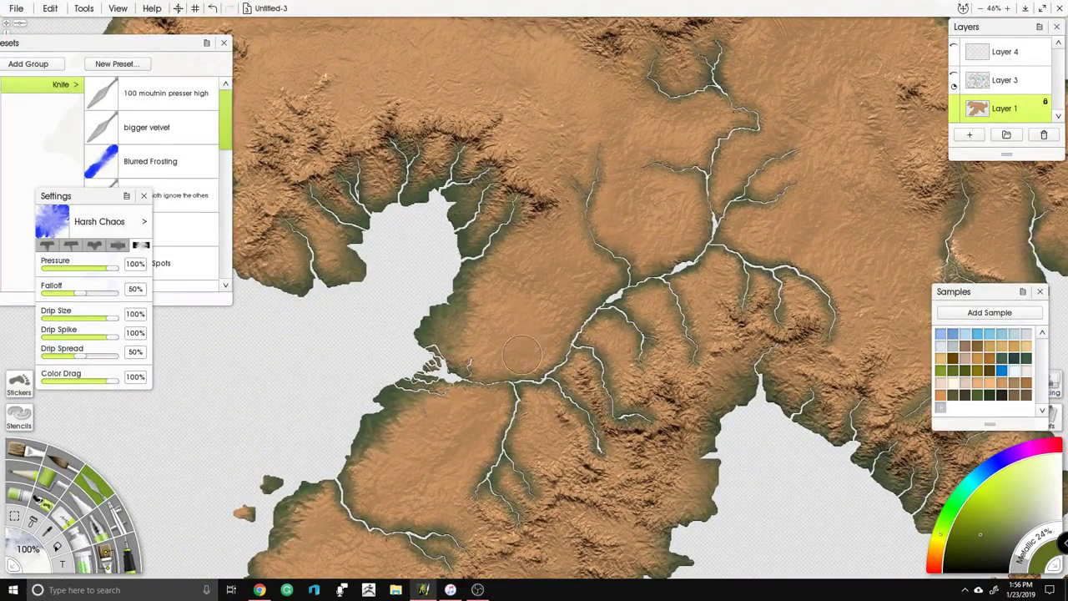
pyautogui.click(119, 523)
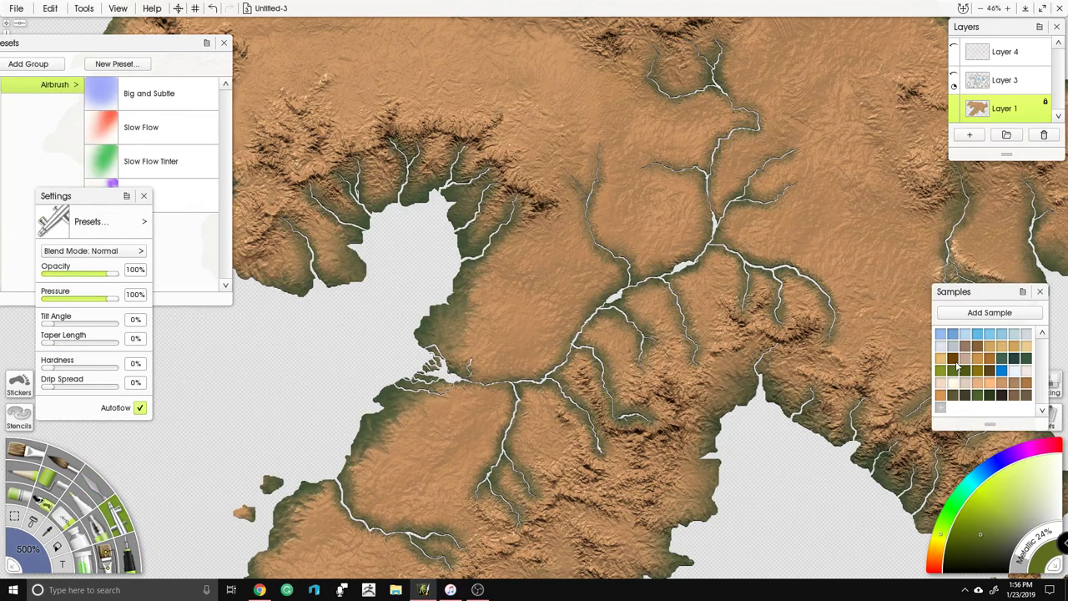
pyautogui.click(943, 374)
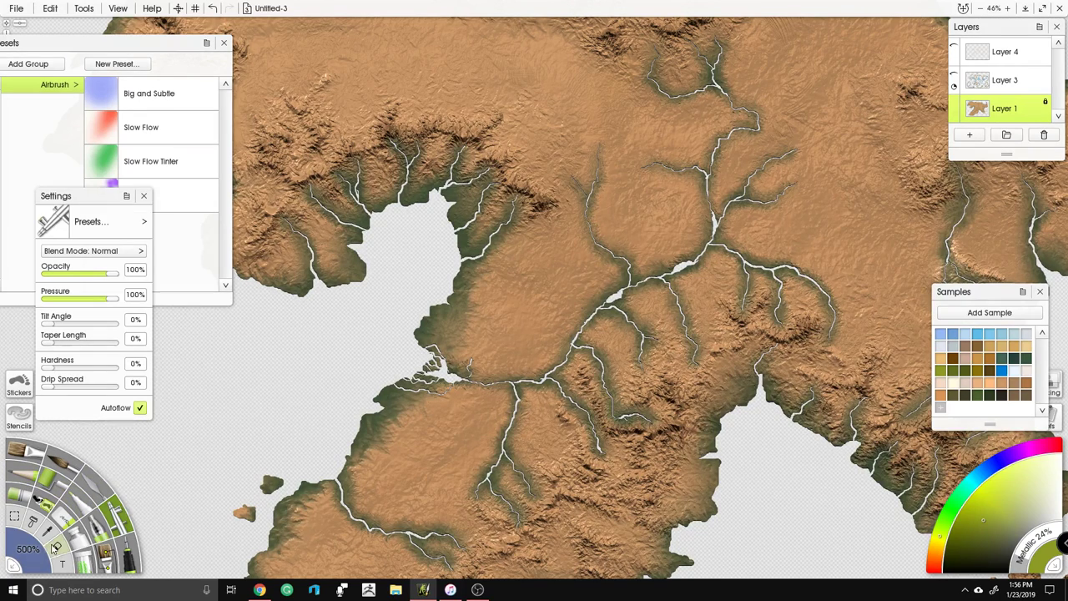
pyautogui.click(25, 551)
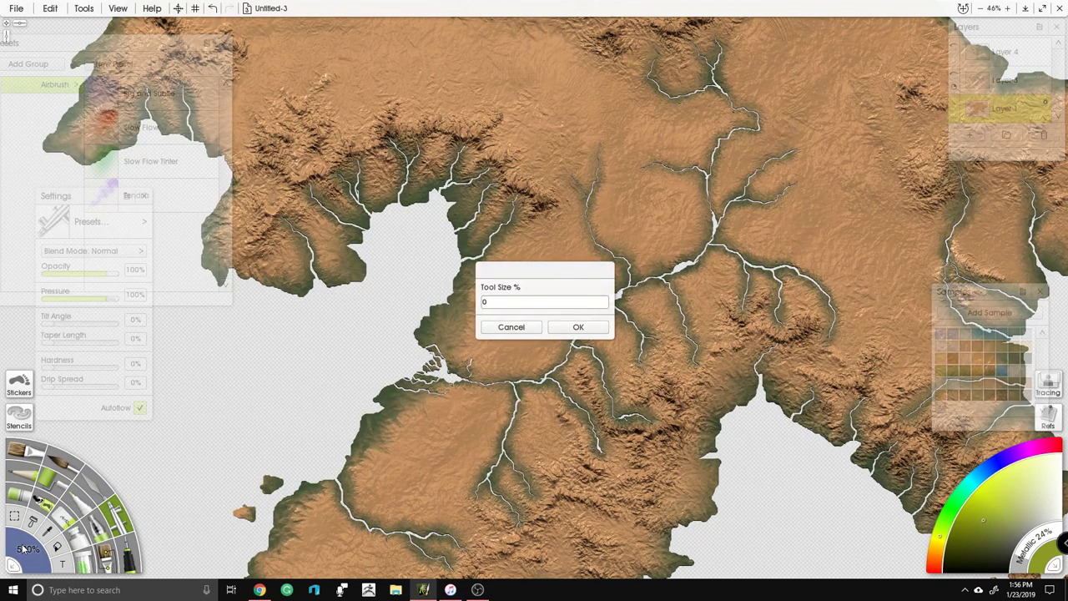
pyautogui.write('25')
pyautogui.press('Return')
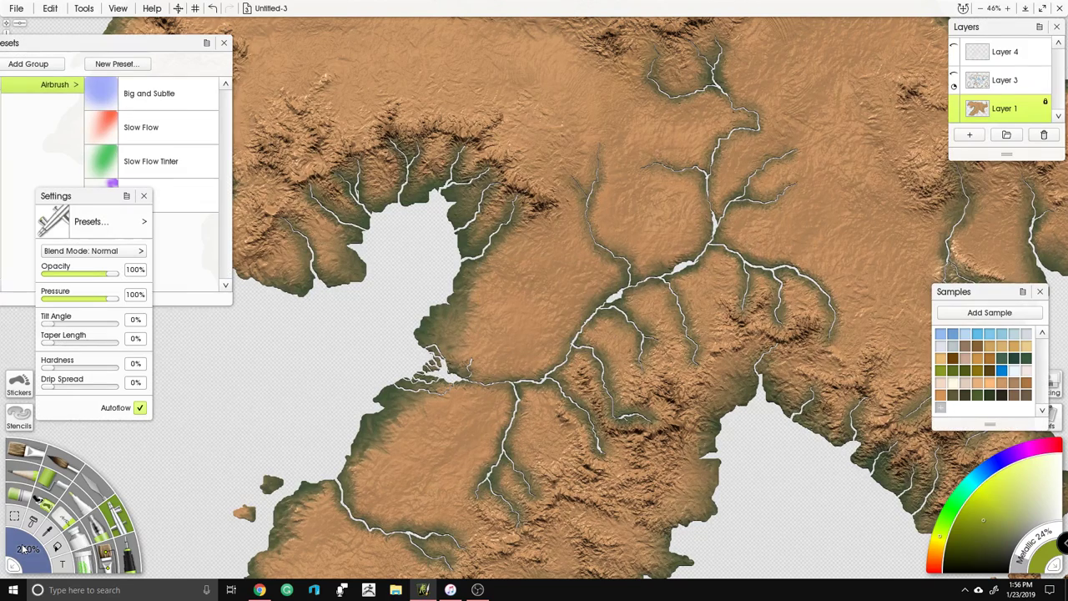
# Step: Airbrush a faint olive green over the central river basin at 23% opacity and 17% pressure
pyautogui.moveTo(425, 370); pyautogui.dragTo(484, 388)
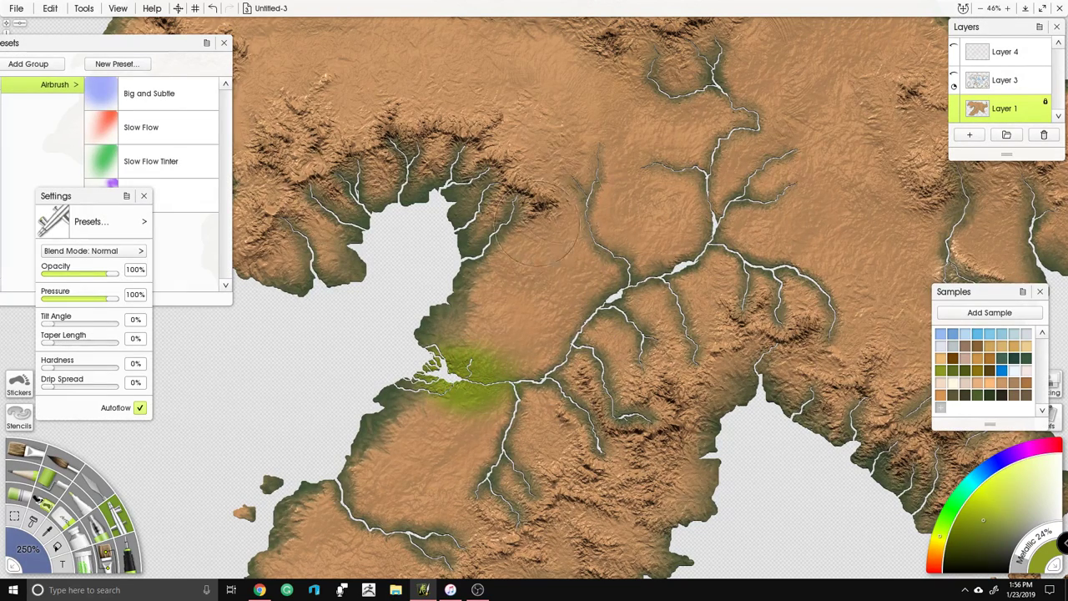
pyautogui.hotkey('ctrl', 'z')
pyautogui.click(61, 273)
pyautogui.click(59, 298)
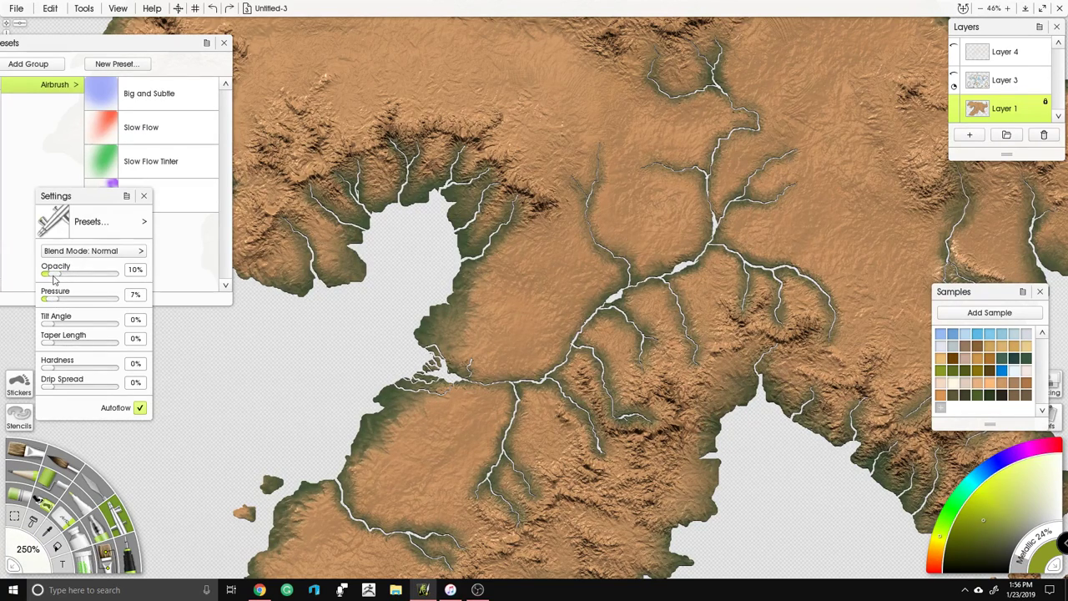
pyautogui.moveTo(427, 367); pyautogui.dragTo(447, 381)
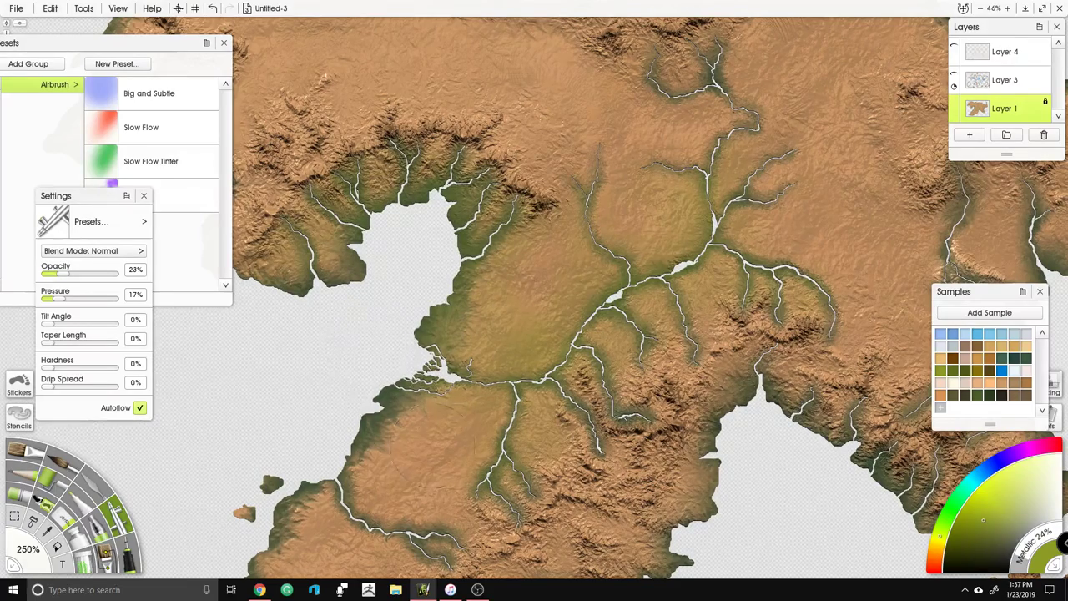
# Step: Extend the faint olive green tint over the southwestern lowlands and along the southeastern and eastern river valleys
pyautogui.moveTo(433, 369); pyautogui.dragTo(471, 226)
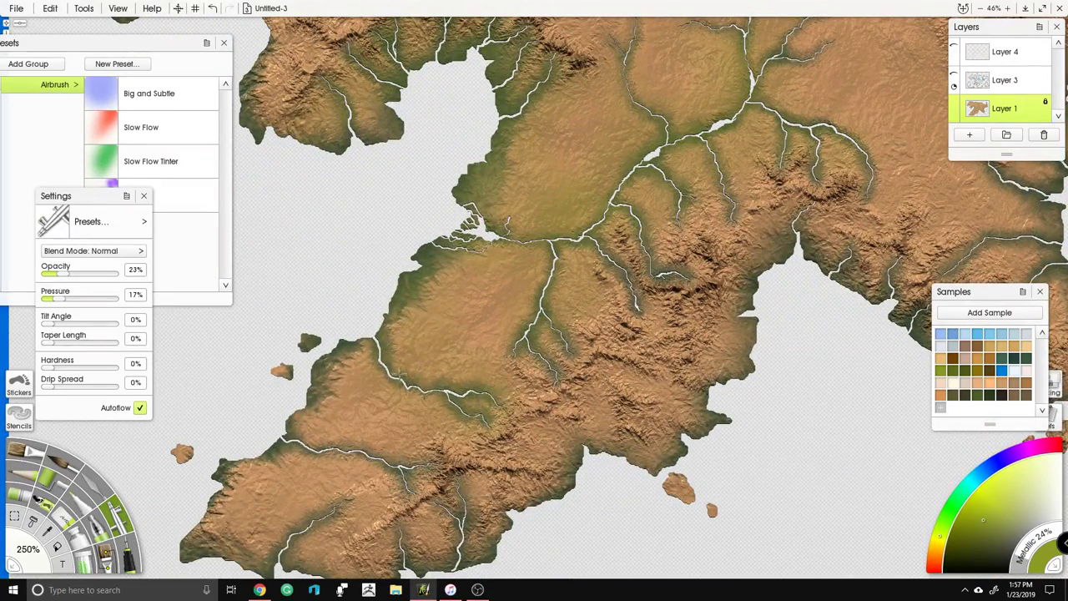
pyautogui.moveTo(333, 406); pyautogui.dragTo(454, 262)
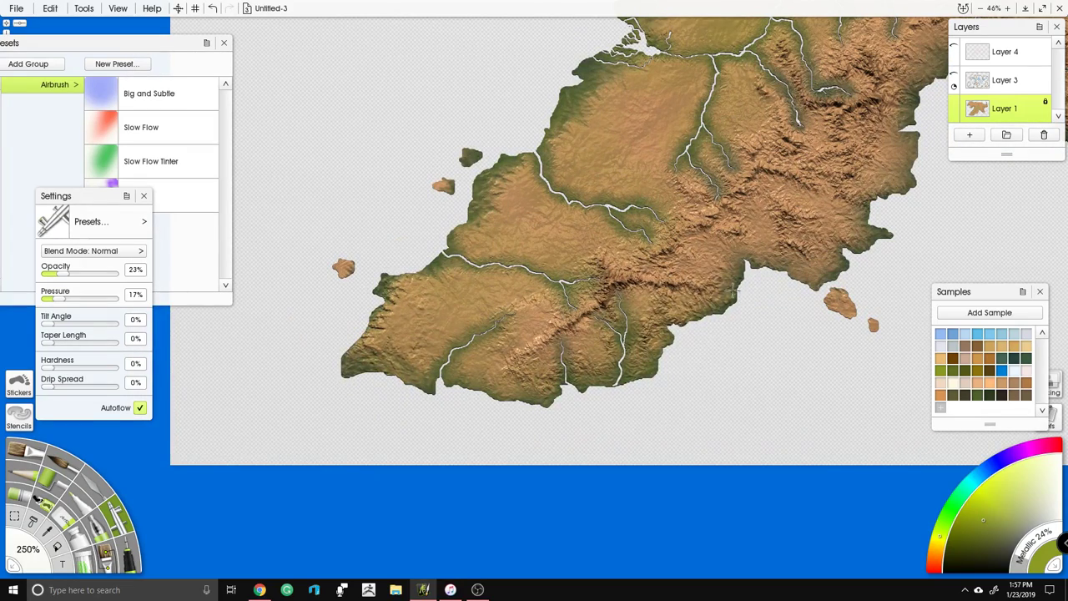
pyautogui.moveTo(609, 100); pyautogui.dragTo(211, 247)
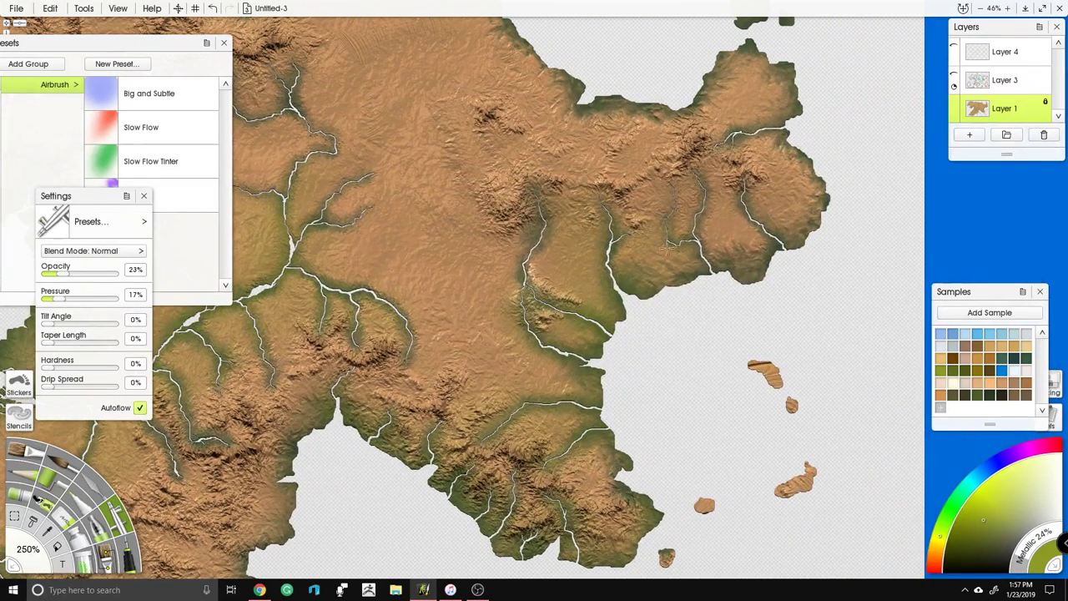
pyautogui.moveTo(668, 248); pyautogui.dragTo(690, 243)
pyautogui.moveTo(533, 265); pyautogui.dragTo(519, 294)
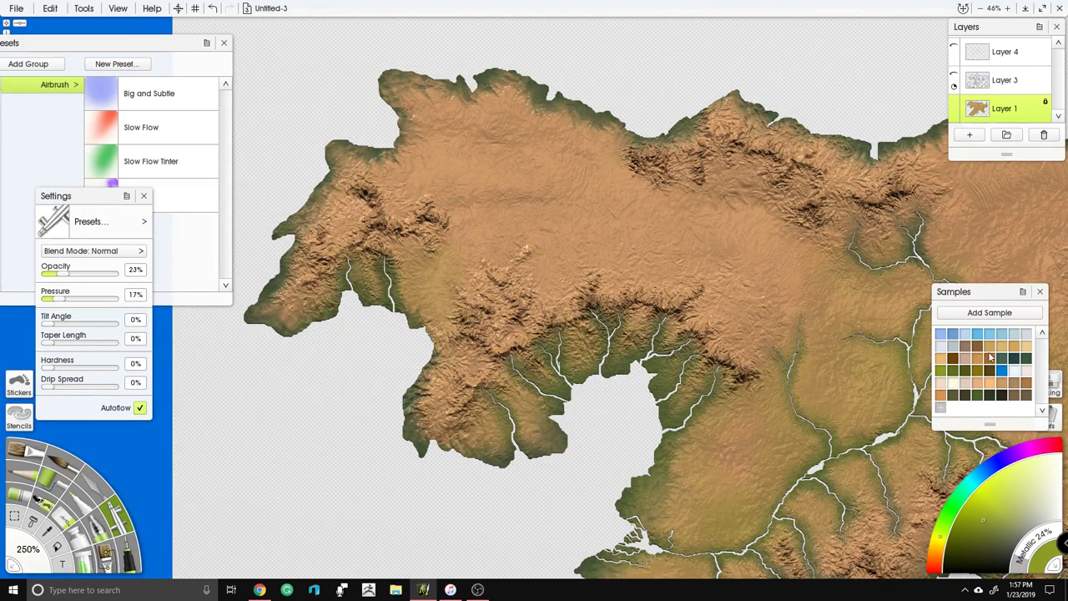
# Step: Airbrush a golden tan sample colour over the green northwestern and northern coastline
pyautogui.click(992, 349)
pyautogui.click(996, 369)
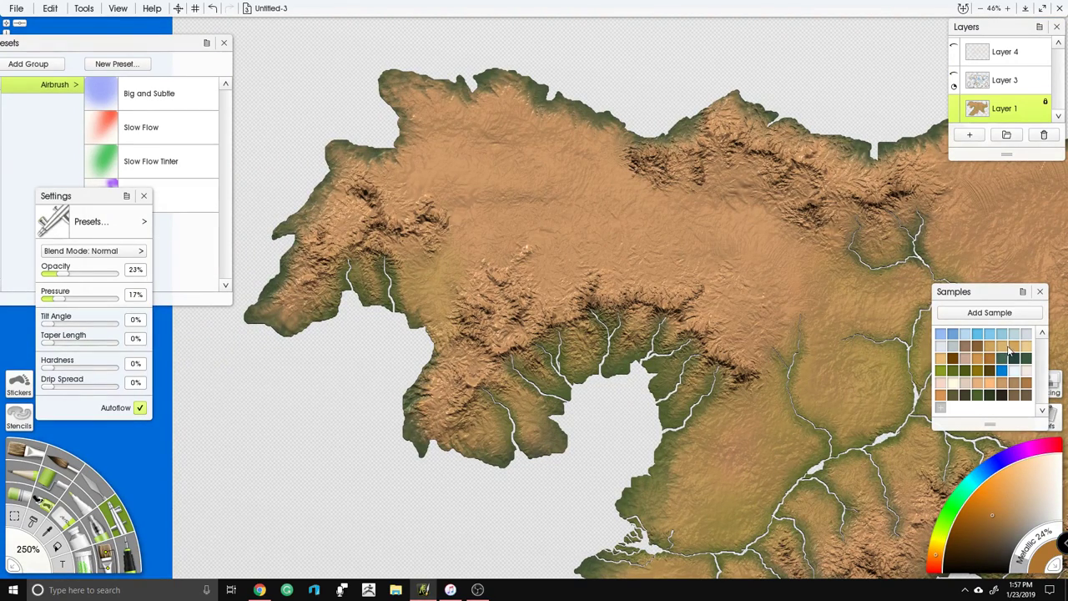
pyautogui.click(1015, 348)
pyautogui.moveTo(469, 101)
pyautogui.mouseDown()
pyautogui.moveTo(461, 94)
pyautogui.moveTo(477, 80)
pyautogui.moveTo(626, 127)
pyautogui.moveTo(728, 103)
pyautogui.mouseUp()
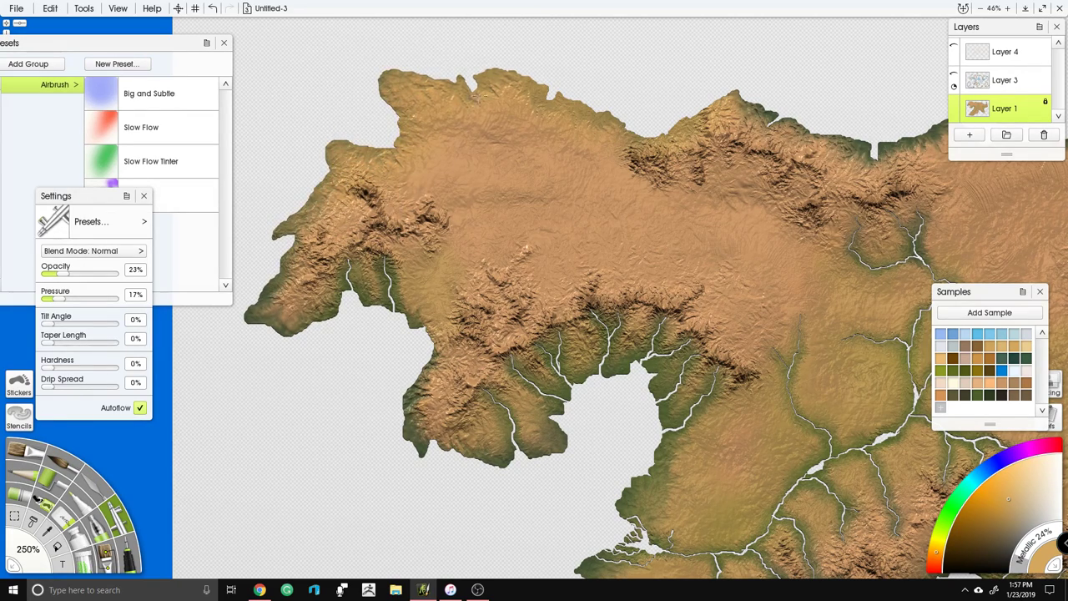
# Step: Airbrush a pale sand sample colour across the plains between the northern coast and the mountains
pyautogui.click(1025, 349)
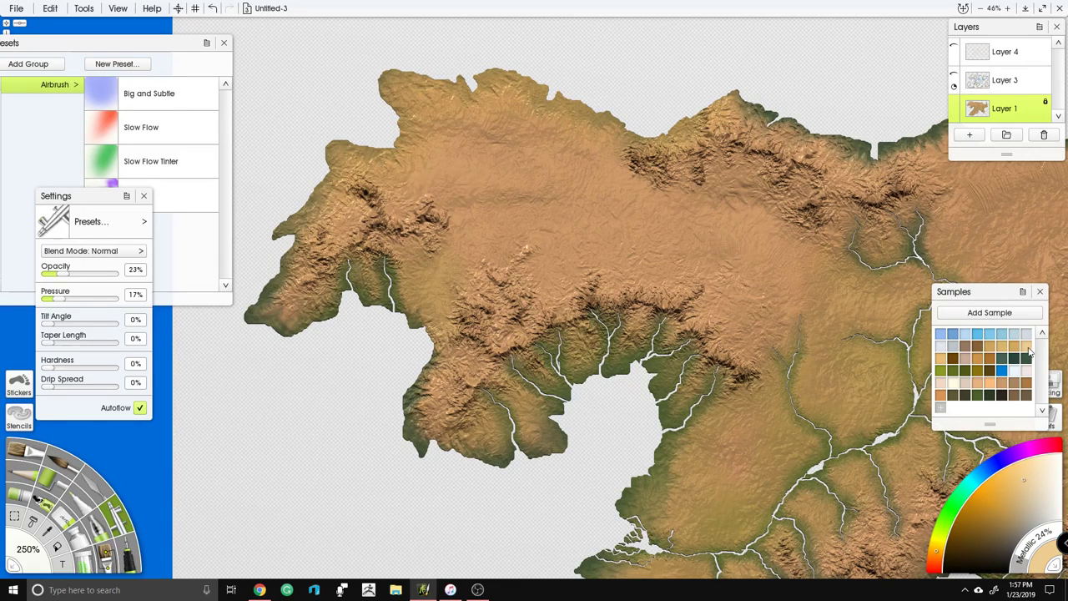
pyautogui.moveTo(576, 91)
pyautogui.mouseDown()
pyautogui.moveTo(491, 77)
pyautogui.moveTo(441, 135)
pyautogui.moveTo(407, 144)
pyautogui.moveTo(647, 102)
pyautogui.moveTo(590, 107)
pyautogui.moveTo(442, 162)
pyautogui.mouseUp()
pyautogui.moveTo(594, 191); pyautogui.dragTo(544, 271)
pyautogui.moveTo(692, 265)
pyautogui.mouseDown()
pyautogui.moveTo(725, 119)
pyautogui.moveTo(877, 159)
pyautogui.mouseUp()
# Step: Airbrush a light orange-brown over the northwestern plains and eastward along the northern coast
pyautogui.click(1006, 387)
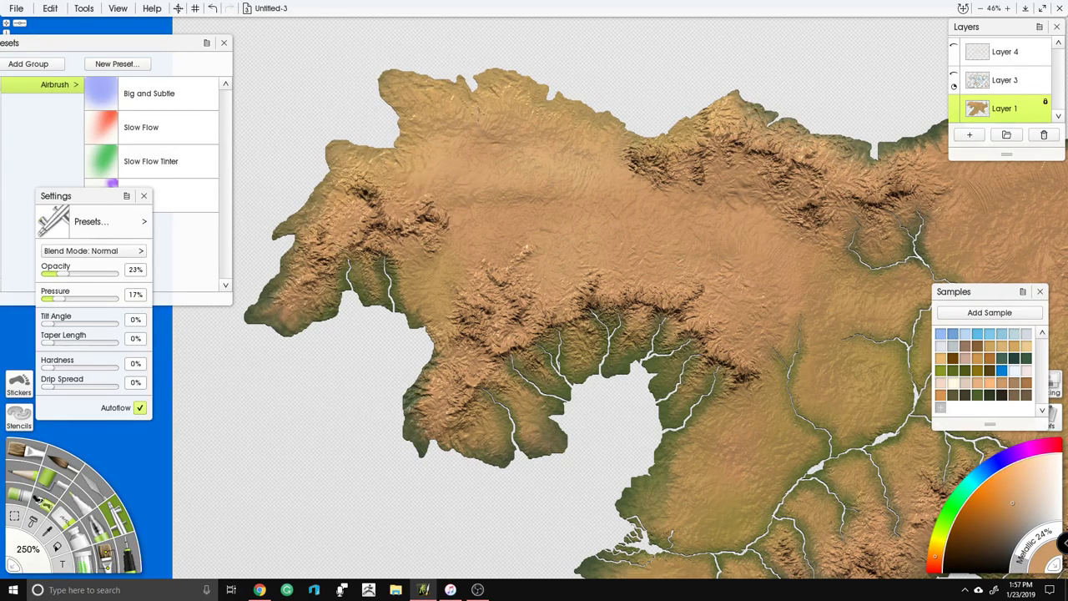
pyautogui.moveTo(576, 234)
pyautogui.mouseDown()
pyautogui.moveTo(367, 299)
pyautogui.moveTo(267, 294)
pyautogui.mouseUp()
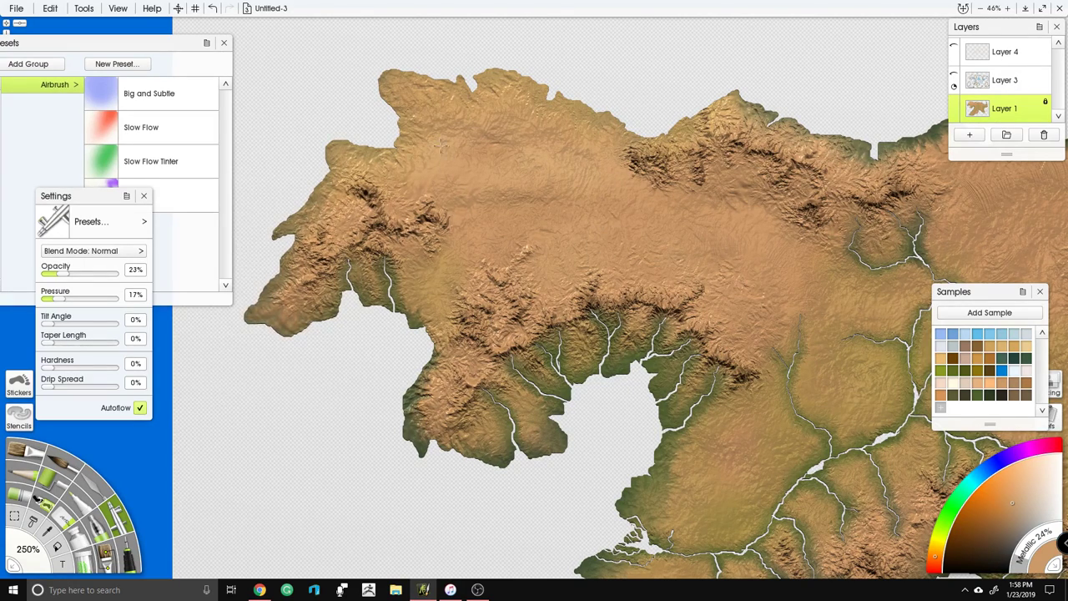
pyautogui.moveTo(732, 93); pyautogui.dragTo(875, 150)
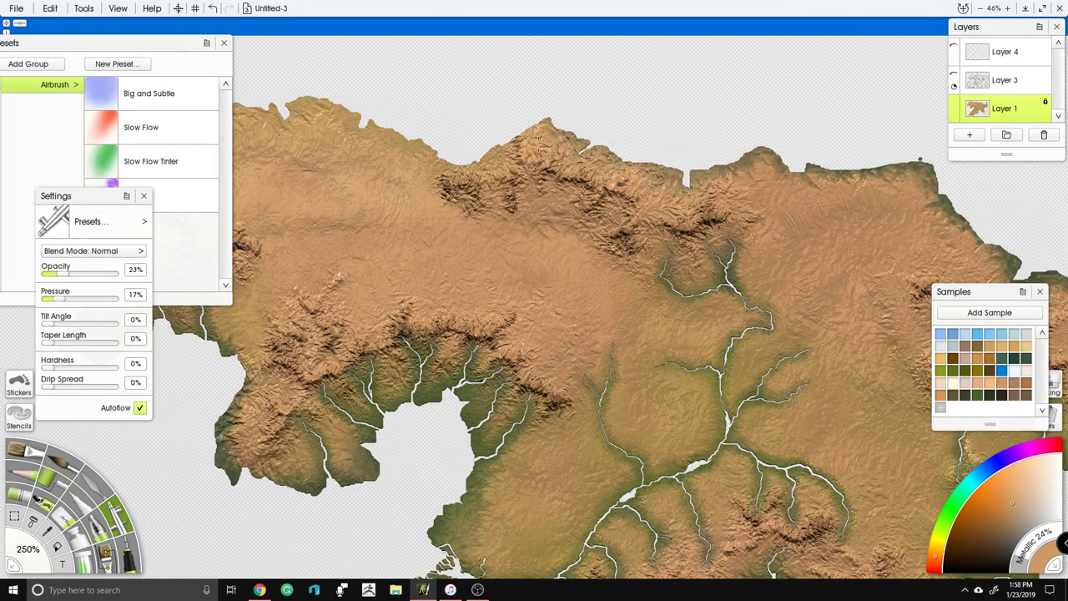
# Step: Raise the airbrush opacity to 75% and cover the northern and northwestern coasts in light orange-brown
pyautogui.moveTo(62, 273); pyautogui.dragTo(93, 270)
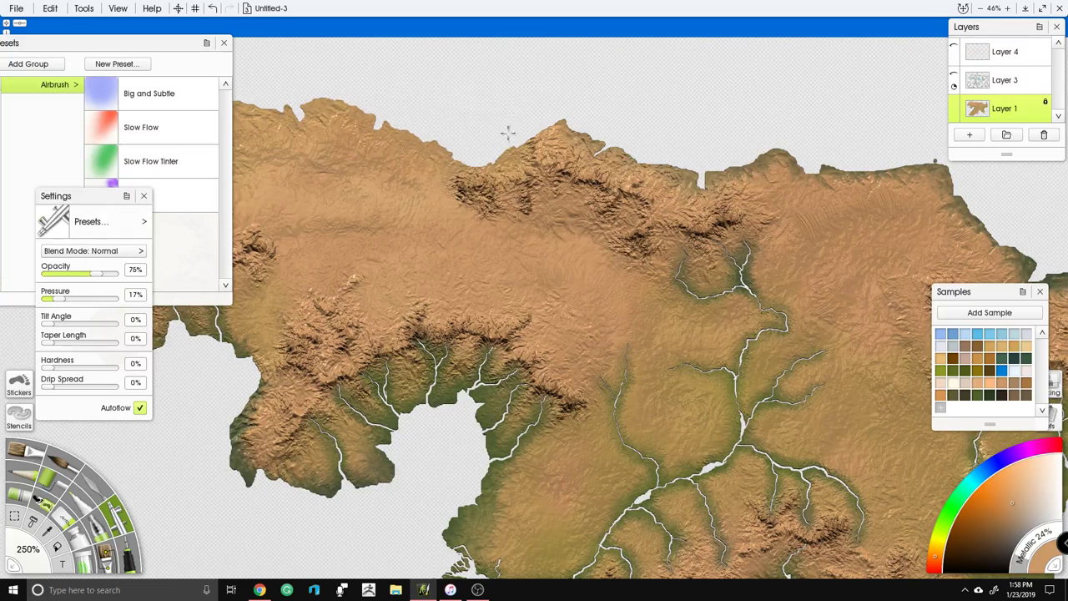
pyautogui.moveTo(653, 163)
pyautogui.mouseDown()
pyautogui.moveTo(838, 159)
pyautogui.moveTo(840, 148)
pyautogui.mouseUp()
pyautogui.moveTo(450, 89); pyautogui.dragTo(651, 116)
pyautogui.moveTo(345, 214); pyautogui.dragTo(391, 179)
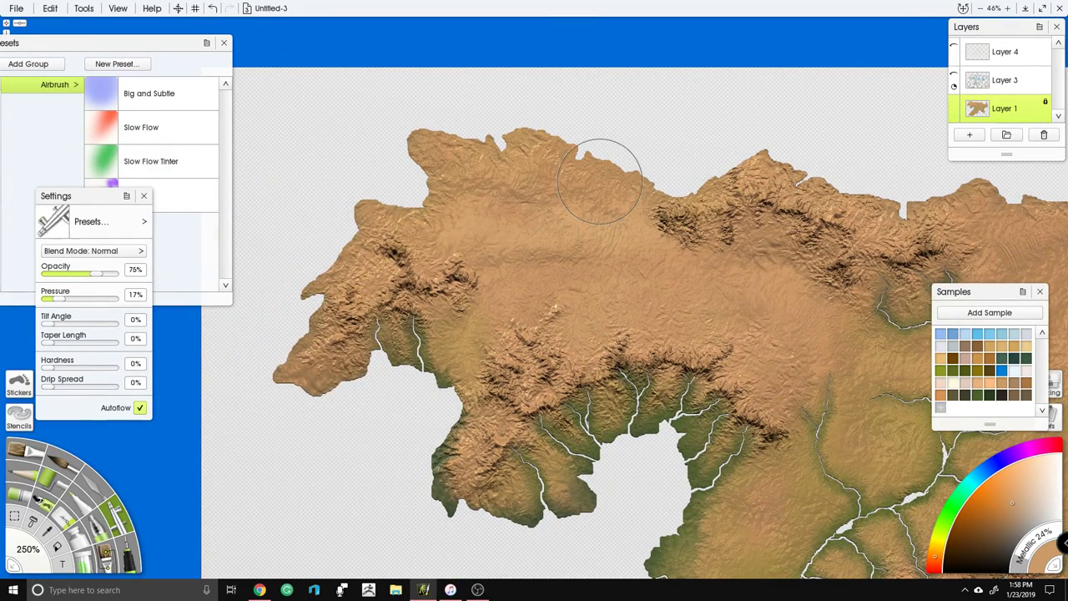
# Step: Airbrush a dark yellow-olive over the central river basin at 22% opacity and 22% pressure
pyautogui.scroll(-8, 614, 94)
pyautogui.moveTo(607, 209); pyautogui.dragTo(568, 135)
pyautogui.scroll(7, 567, 134)
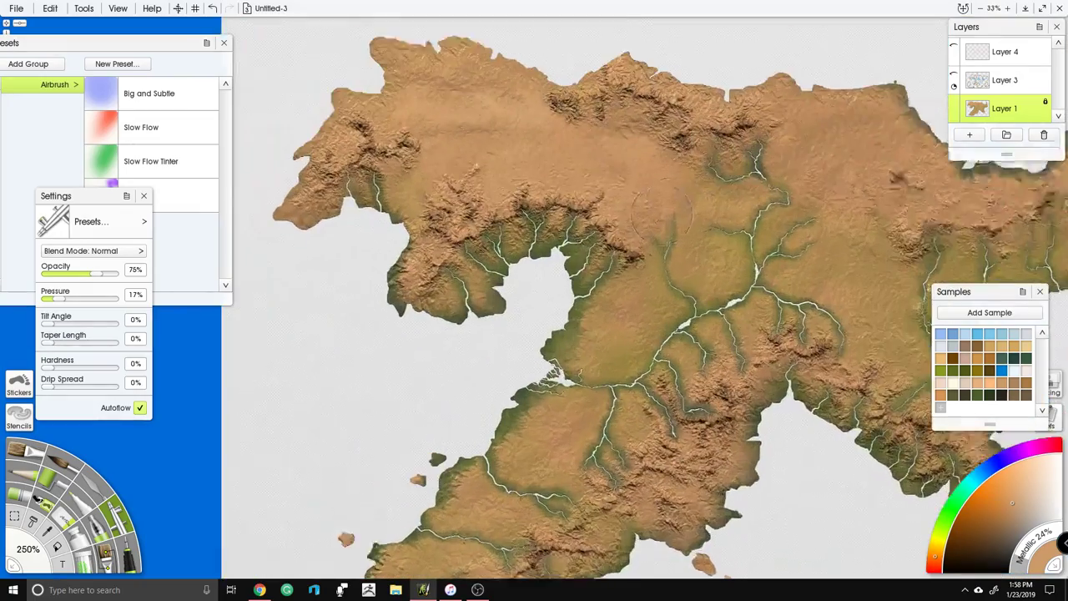
pyautogui.scroll(3, 659, 250)
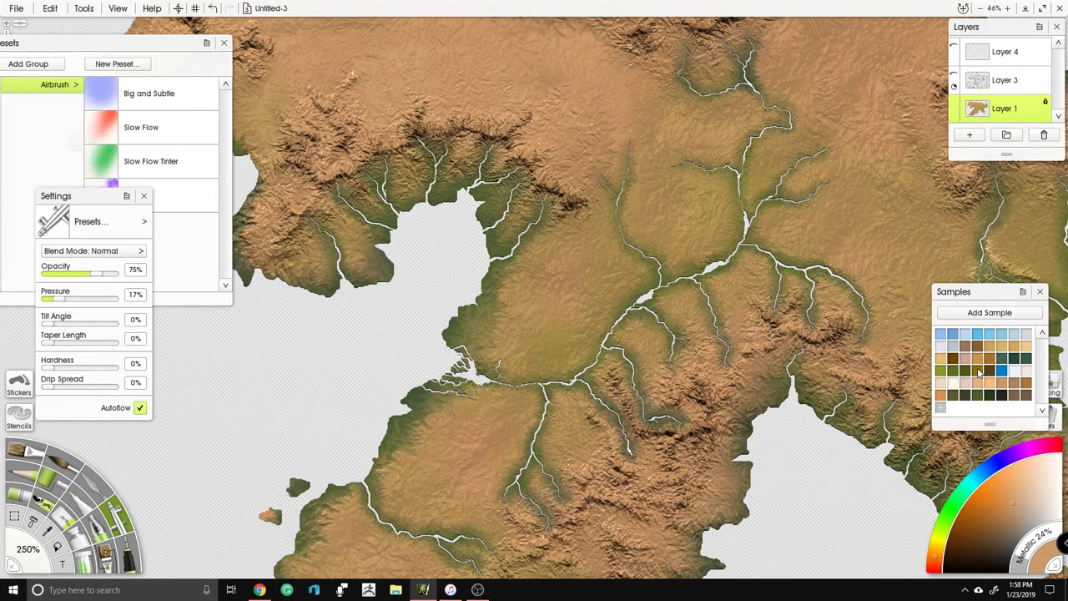
pyautogui.click(941, 372)
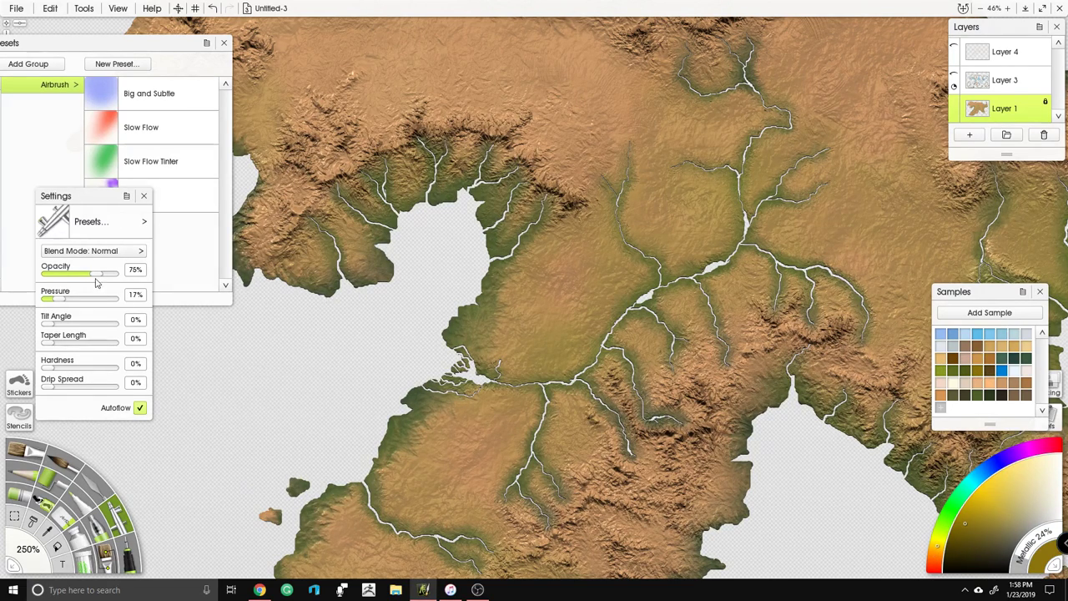
pyautogui.moveTo(72, 282); pyautogui.dragTo(64, 302)
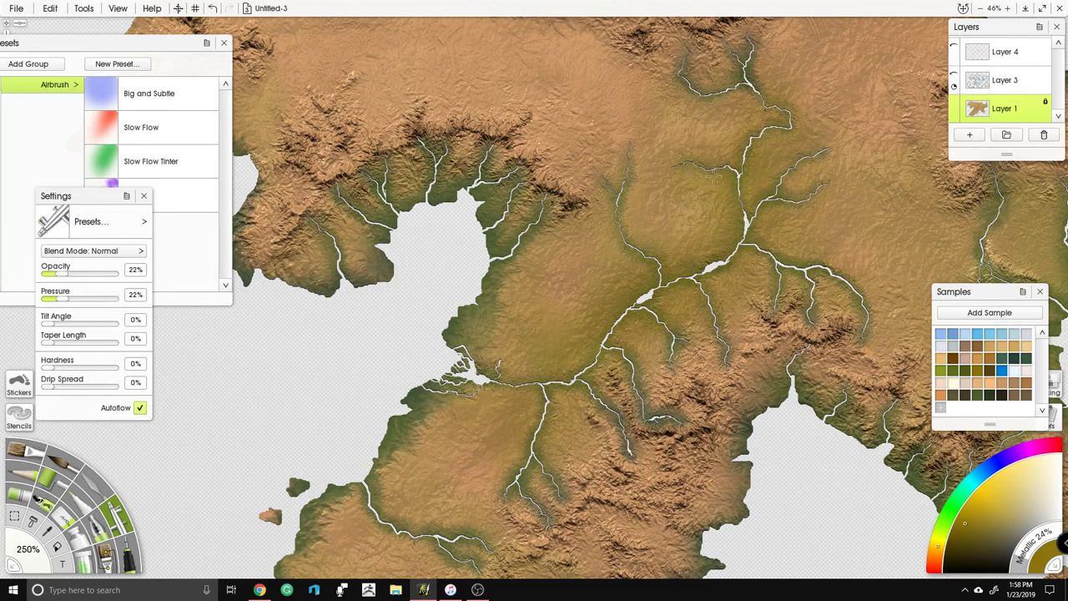
# Step: Airbrush the dark yellow-olive over the southwestern peninsula's lowlands and the southeastern river valleys
pyautogui.moveTo(455, 383); pyautogui.dragTo(519, 209)
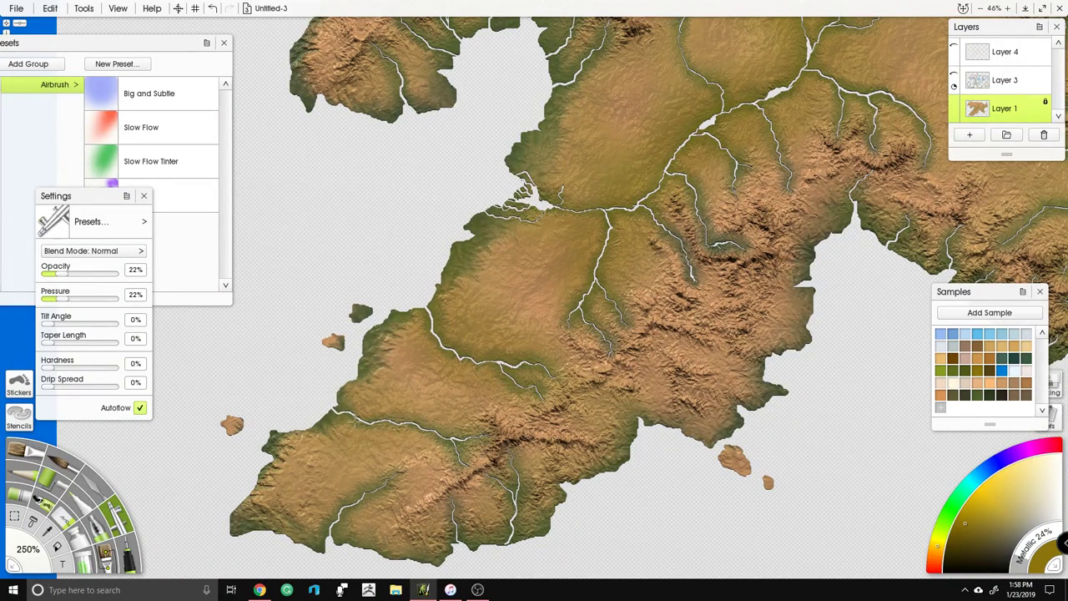
pyautogui.moveTo(503, 446); pyautogui.dragTo(584, 306)
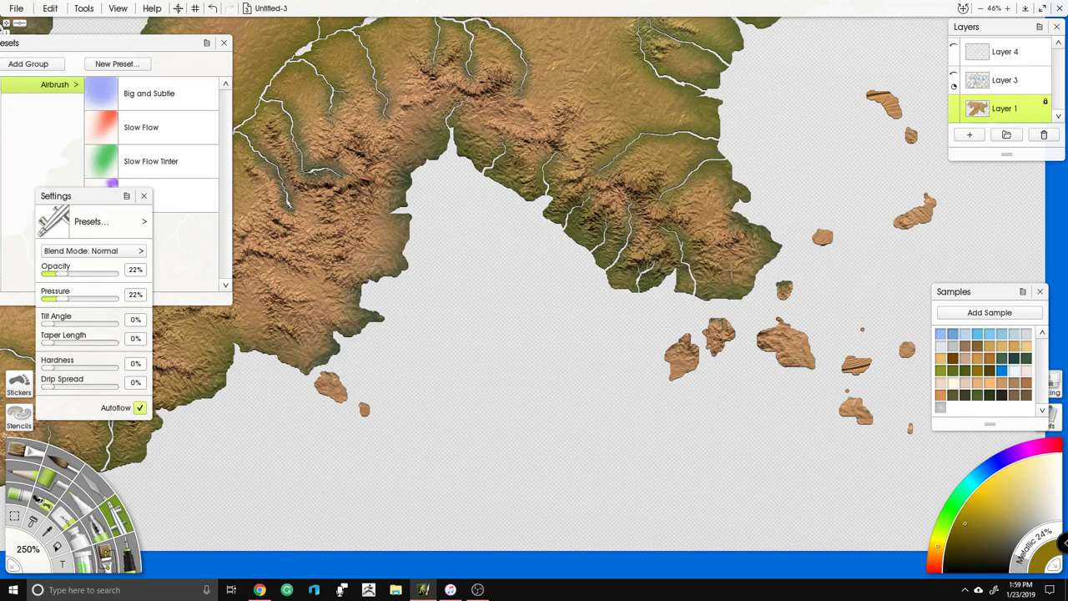
pyautogui.scroll(3, 716, 137)
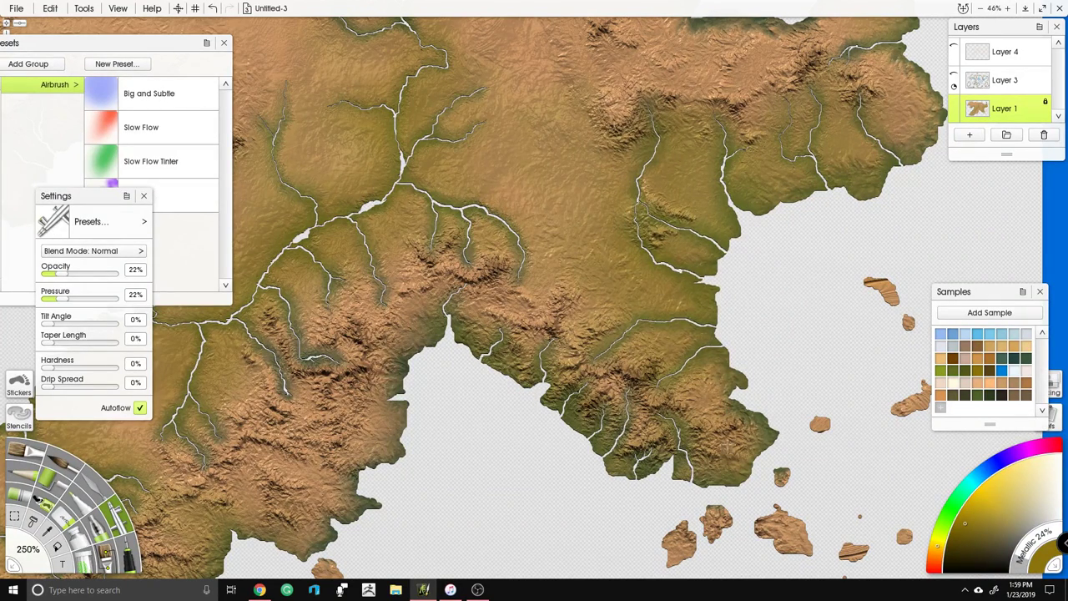
# Step: Airbrush the dark yellow-olive over the northeastern plains and around the northeastern hills
pyautogui.scroll(3, 676, 320)
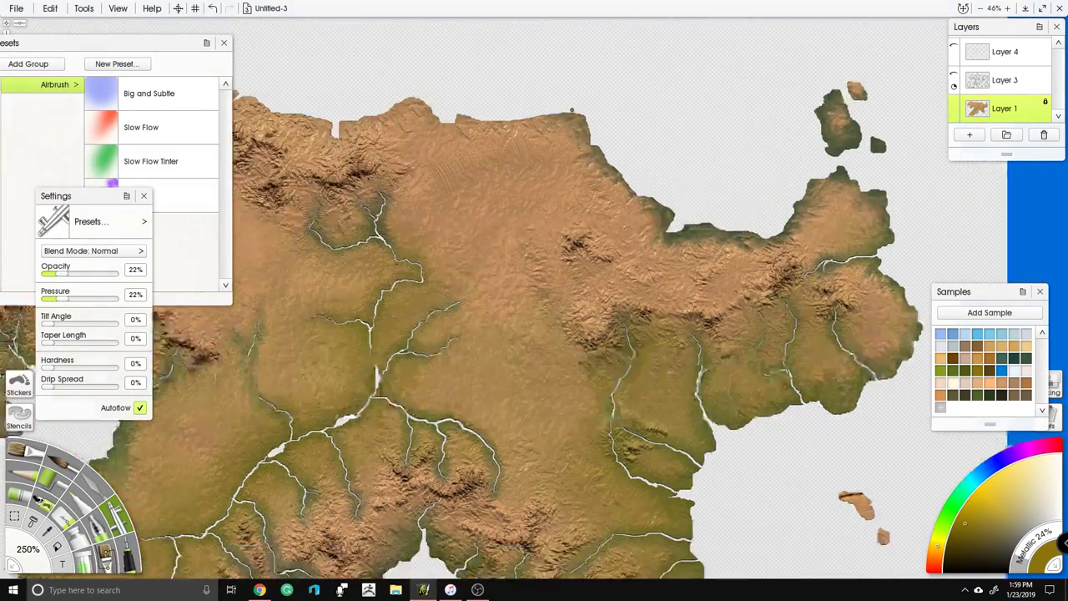
pyautogui.moveTo(572, 110); pyautogui.dragTo(615, 73)
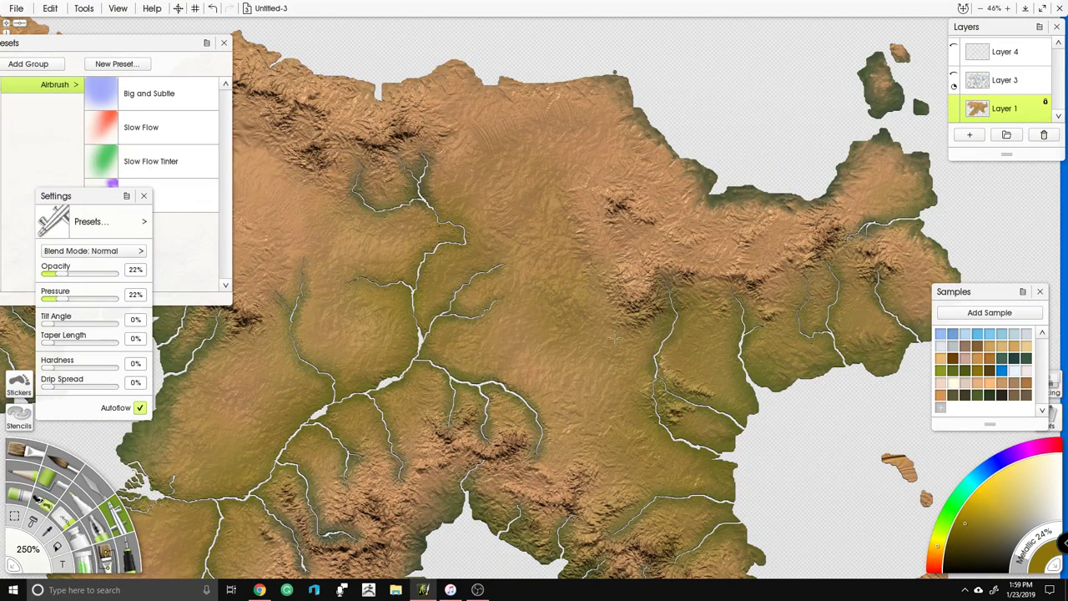
pyautogui.moveTo(596, 234)
pyautogui.mouseDown()
pyautogui.moveTo(668, 199)
pyautogui.moveTo(607, 252)
pyautogui.moveTo(758, 248)
pyautogui.moveTo(686, 223)
pyautogui.mouseUp()
pyautogui.moveTo(815, 223); pyautogui.dragTo(832, 211)
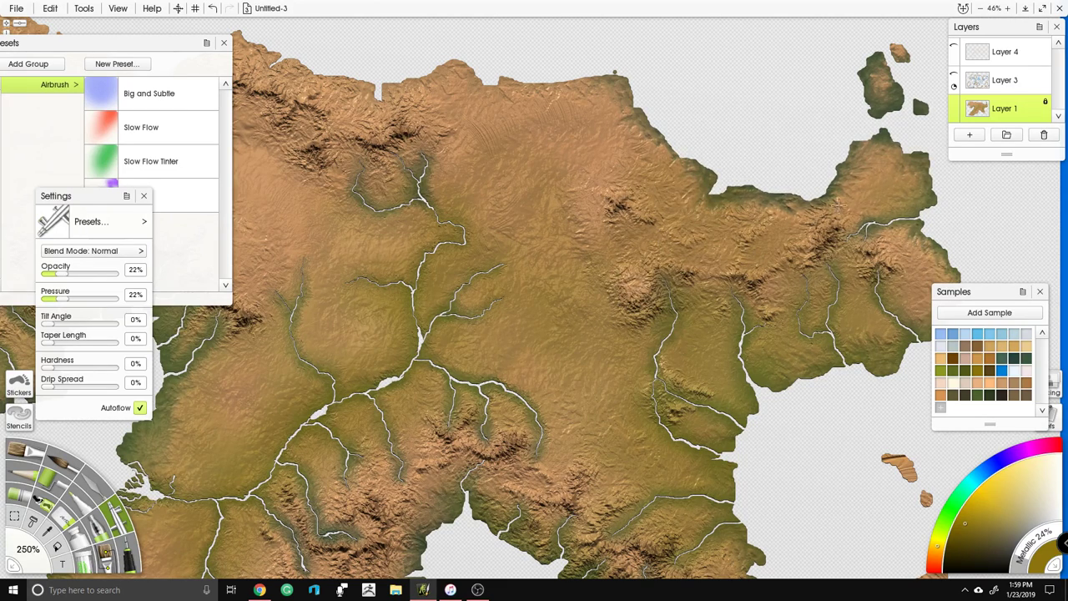
pyautogui.moveTo(642, 116); pyautogui.dragTo(593, 159)
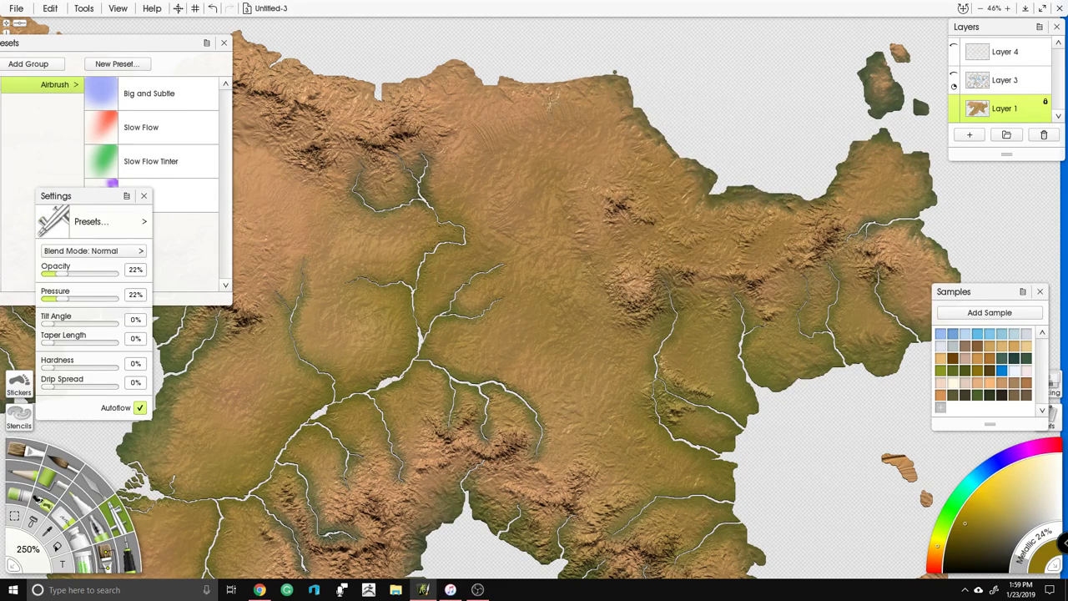
# Step: Blend the terrain colors across the central plain east of the main river with the Harsh Chaos palette knife
pyautogui.click(94, 486)
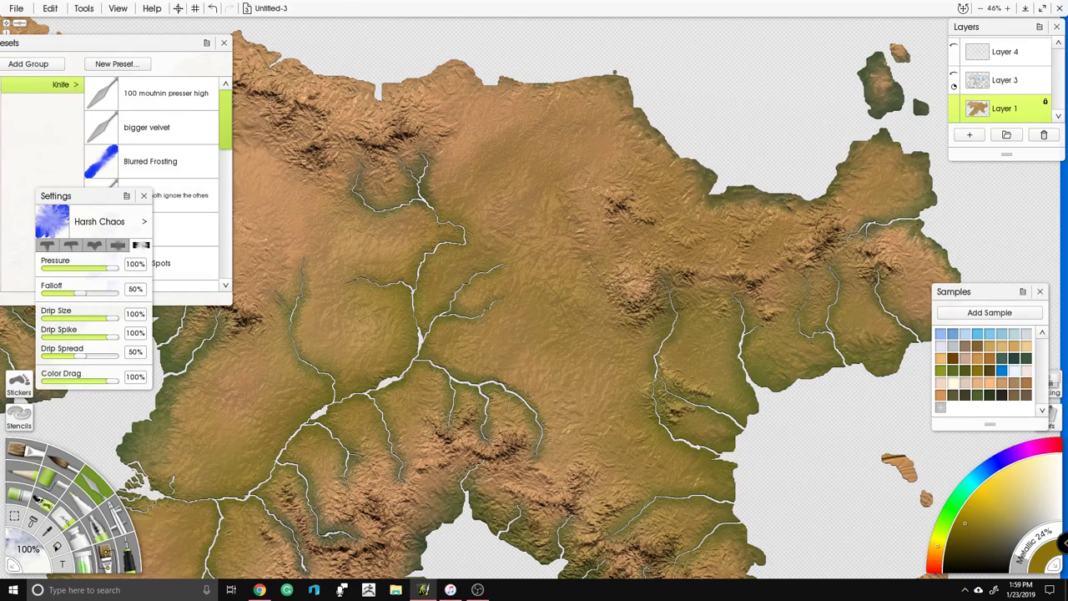
pyautogui.moveTo(521, 280); pyautogui.dragTo(510, 142)
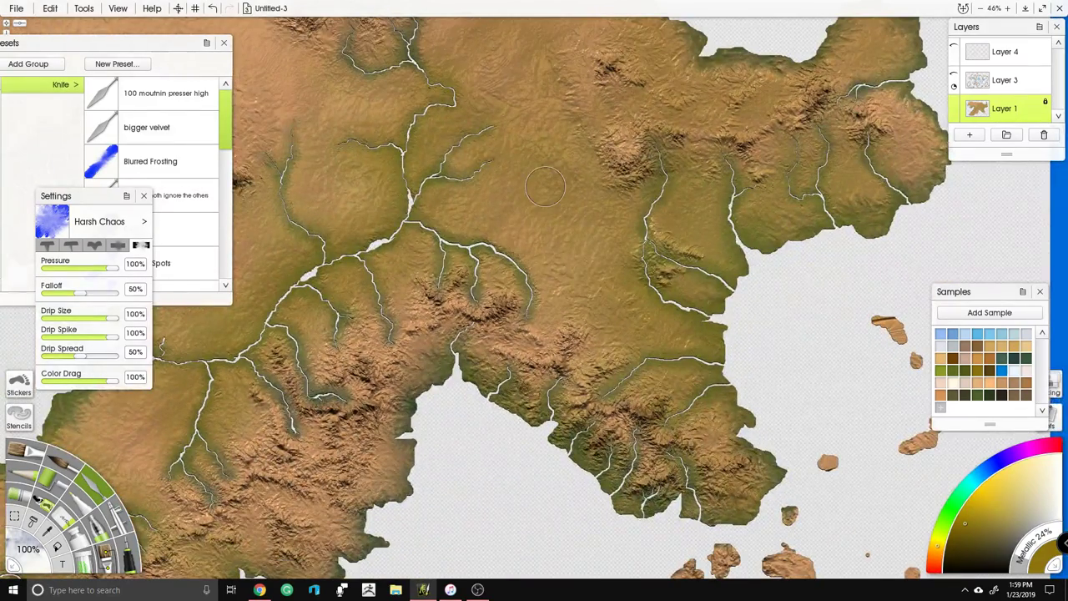
pyautogui.scroll(2, 630, 226)
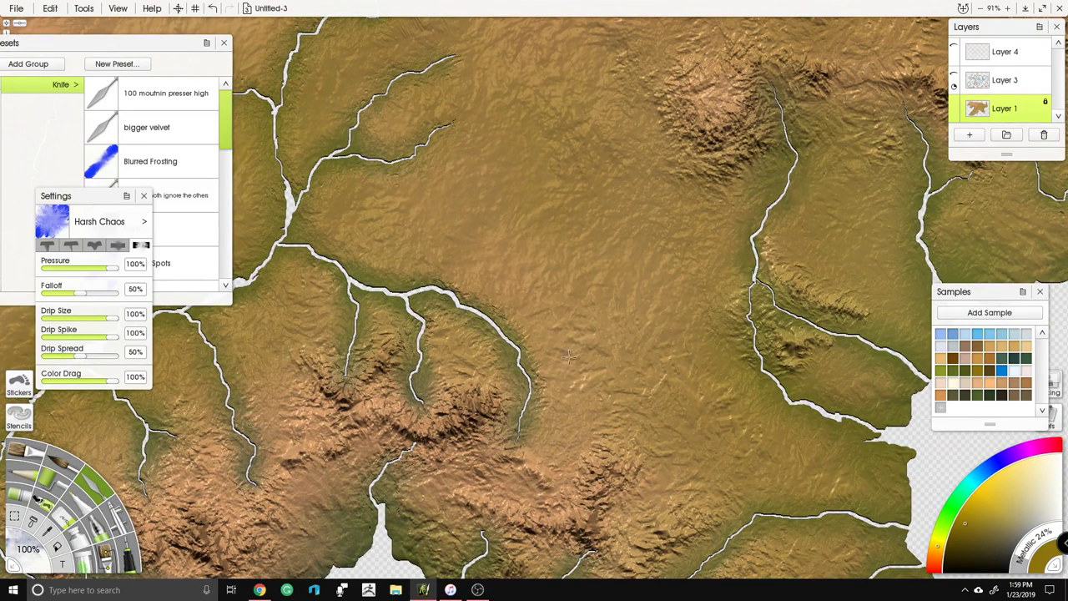
pyautogui.moveTo(665, 446)
pyautogui.mouseDown()
pyautogui.moveTo(584, 301)
pyautogui.moveTo(564, 188)
pyautogui.moveTo(541, 150)
pyautogui.moveTo(710, 235)
pyautogui.moveTo(759, 380)
pyautogui.moveTo(860, 327)
pyautogui.moveTo(877, 163)
pyautogui.moveTo(799, 152)
pyautogui.mouseUp()
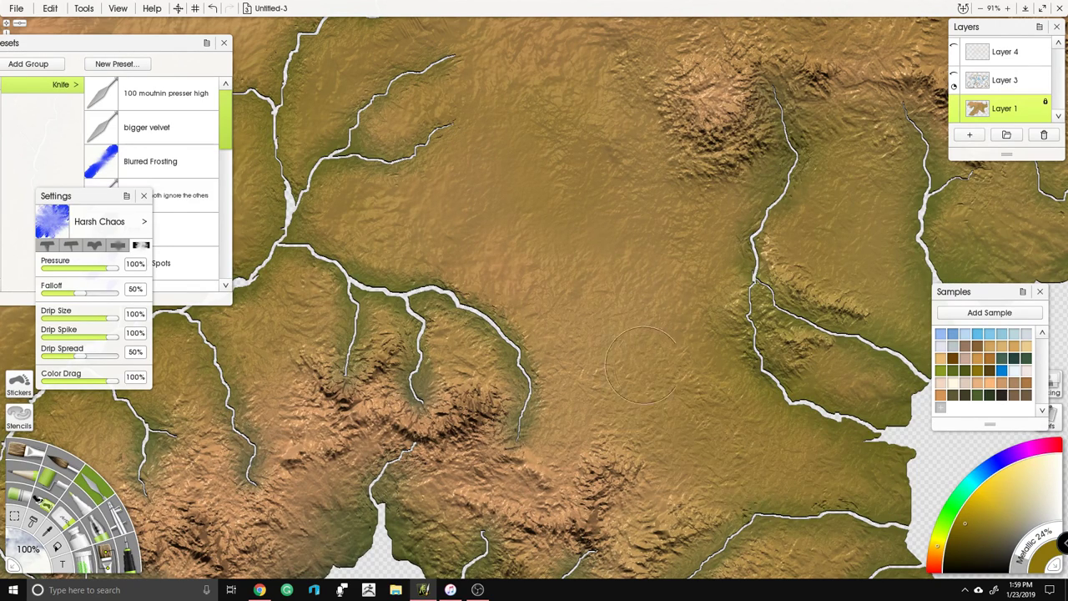
pyautogui.moveTo(708, 288); pyautogui.dragTo(391, 349)
pyautogui.moveTo(680, 259)
pyautogui.mouseDown()
pyautogui.moveTo(680, 320)
pyautogui.moveTo(773, 148)
pyautogui.moveTo(830, 272)
pyautogui.moveTo(869, 312)
pyautogui.moveTo(892, 289)
pyautogui.moveTo(903, 239)
pyautogui.mouseUp()
pyautogui.moveTo(805, 222); pyautogui.dragTo(792, 184)
pyautogui.moveTo(792, 185); pyautogui.dragTo(500, 282)
# Step: Blend the colors of the northern plains and the land around the upper river branches with the Harsh Chaos palette knife
pyautogui.moveTo(668, 270)
pyautogui.mouseDown()
pyautogui.moveTo(674, 231)
pyautogui.moveTo(673, 324)
pyautogui.moveTo(674, 225)
pyautogui.mouseUp()
pyautogui.moveTo(409, 197)
pyautogui.mouseDown()
pyautogui.moveTo(526, 230)
pyautogui.moveTo(716, 222)
pyautogui.mouseUp()
pyautogui.moveTo(588, 179)
pyautogui.mouseDown()
pyautogui.moveTo(555, 212)
pyautogui.moveTo(603, 242)
pyautogui.moveTo(669, 215)
pyautogui.moveTo(712, 152)
pyautogui.moveTo(823, 89)
pyautogui.moveTo(887, 110)
pyautogui.moveTo(830, 127)
pyautogui.moveTo(803, 109)
pyautogui.mouseUp()
pyautogui.moveTo(451, 158); pyautogui.dragTo(551, 288)
pyautogui.moveTo(585, 177)
pyautogui.mouseDown()
pyautogui.moveTo(618, 266)
pyautogui.moveTo(658, 277)
pyautogui.moveTo(467, 83)
pyautogui.moveTo(342, 75)
pyautogui.moveTo(277, 107)
pyautogui.moveTo(427, 236)
pyautogui.mouseUp()
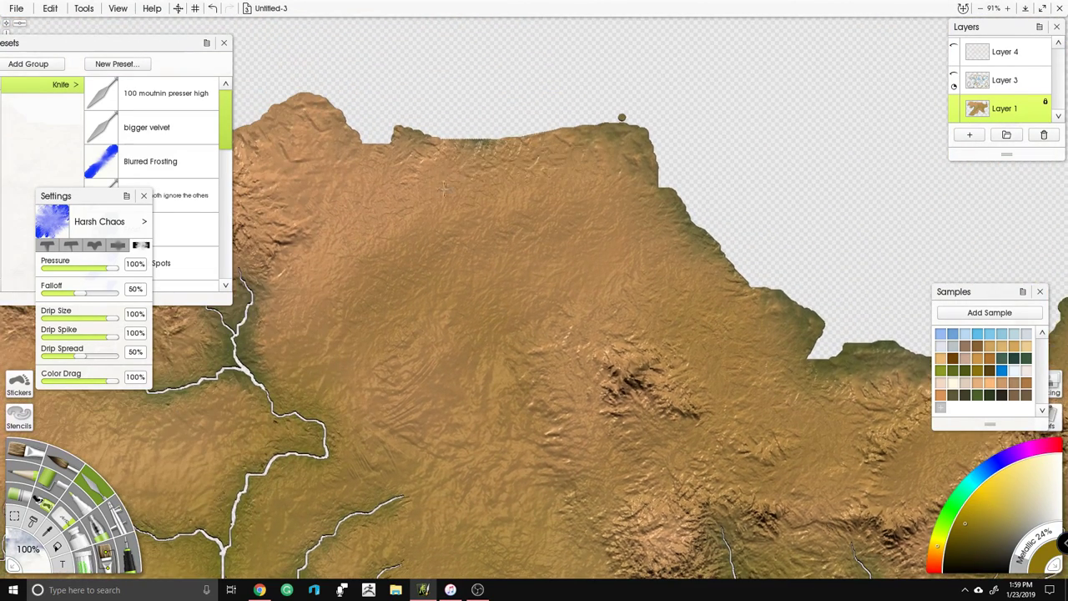
pyautogui.moveTo(313, 254); pyautogui.dragTo(547, 173)
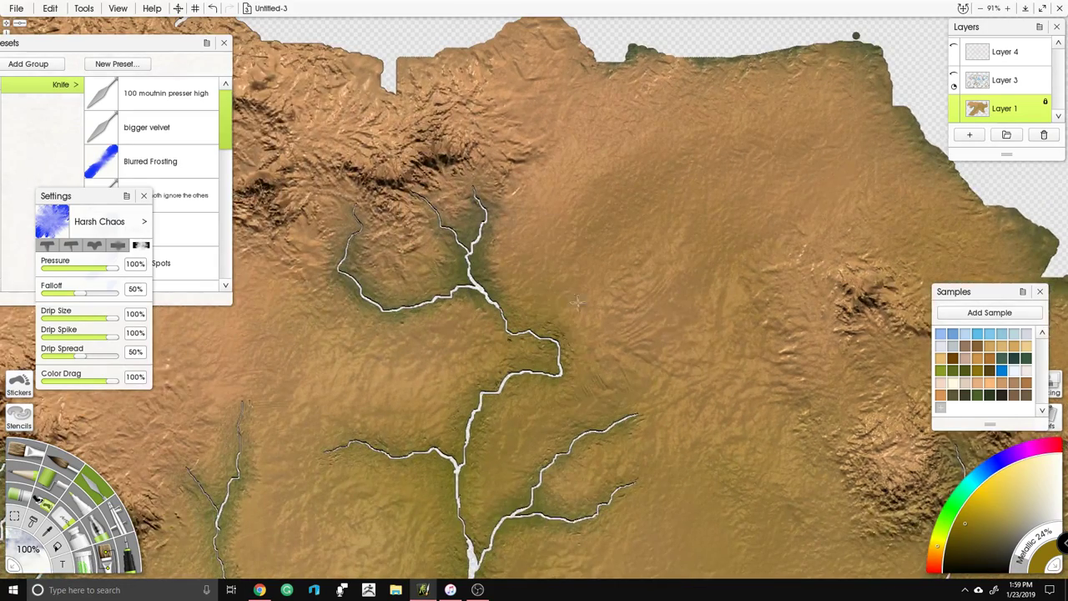
pyautogui.moveTo(490, 442)
pyautogui.mouseDown()
pyautogui.moveTo(389, 353)
pyautogui.moveTo(304, 321)
pyautogui.mouseUp()
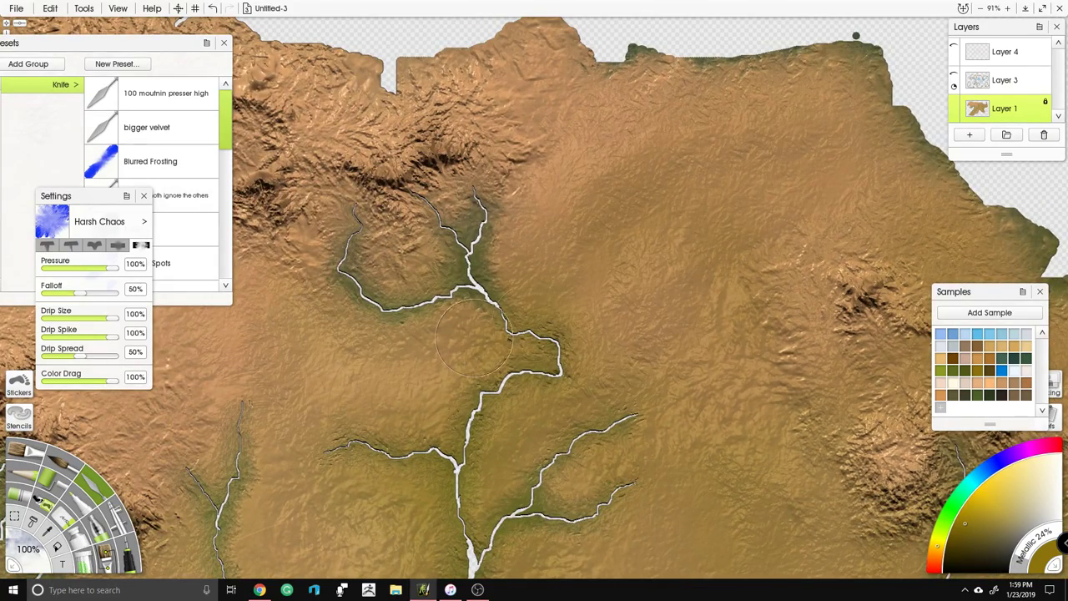
# Step: Blend the colors of the western plains between the northern mountains and the bay with the Harsh Chaos palette knife
pyautogui.scroll(-5, 648, 254)
pyautogui.scroll(3, 634, 275)
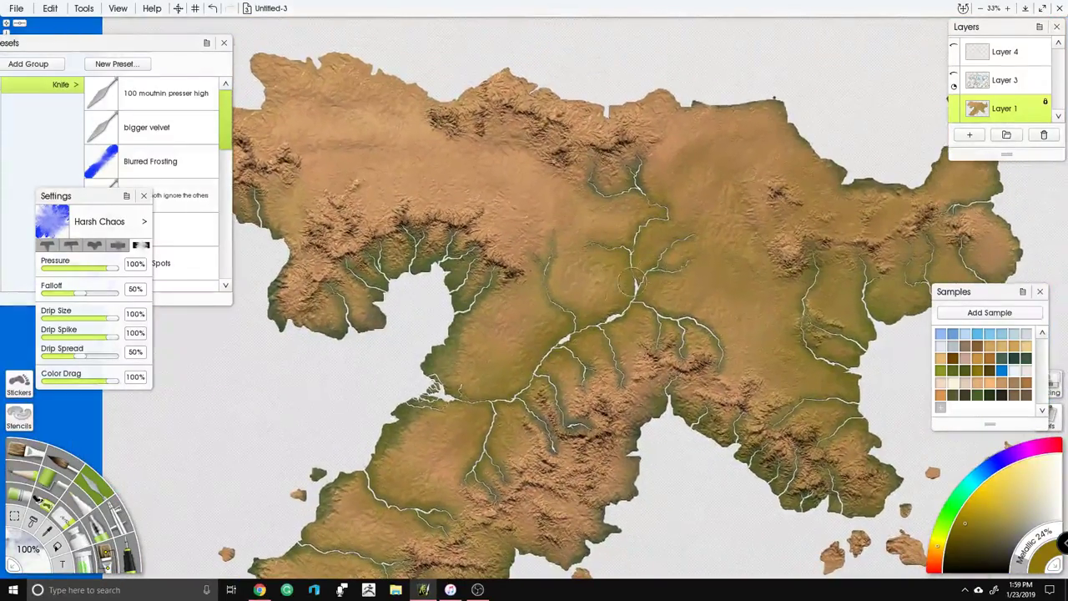
pyautogui.scroll(2, 631, 282)
pyautogui.moveTo(599, 269); pyautogui.dragTo(713, 70)
pyautogui.scroll(-3, 534, 275)
pyautogui.moveTo(534, 275); pyautogui.dragTo(569, 484)
pyautogui.scroll(3, 534, 300)
pyautogui.moveTo(535, 300); pyautogui.dragTo(534, 285)
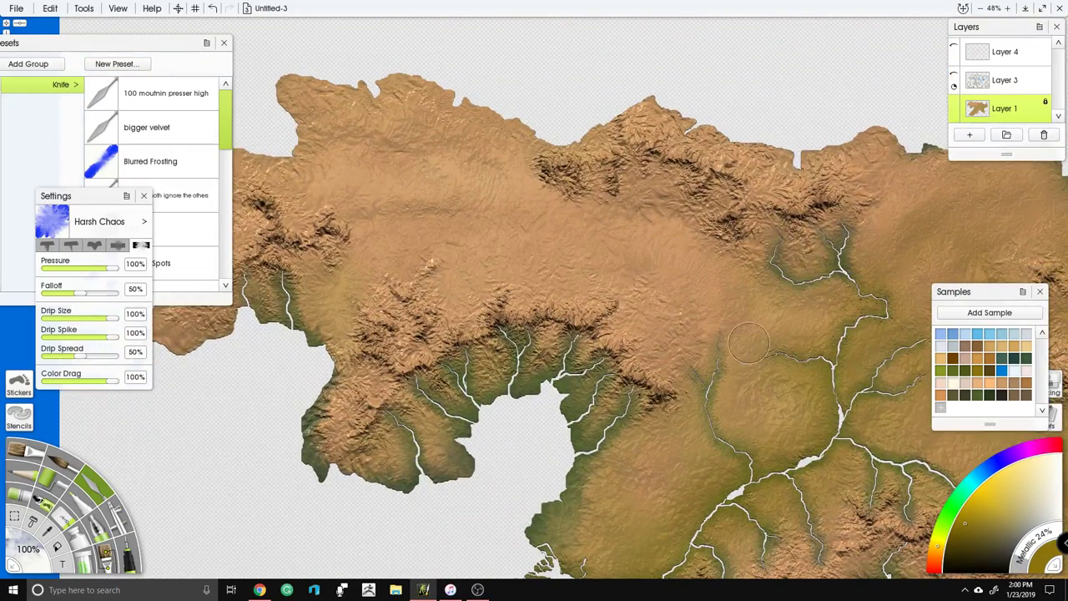
# Step: Airbrush a soft olive tint over the western and southwestern lowlands at 250% size and 22% opacity
pyautogui.click(113, 514)
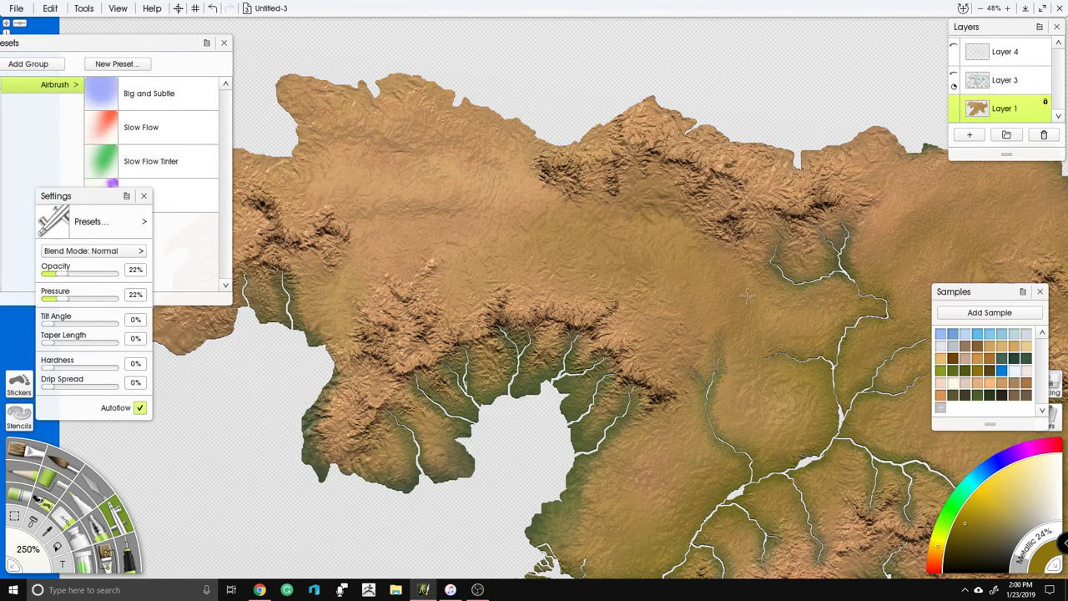
pyautogui.moveTo(740, 258); pyautogui.dragTo(536, 273)
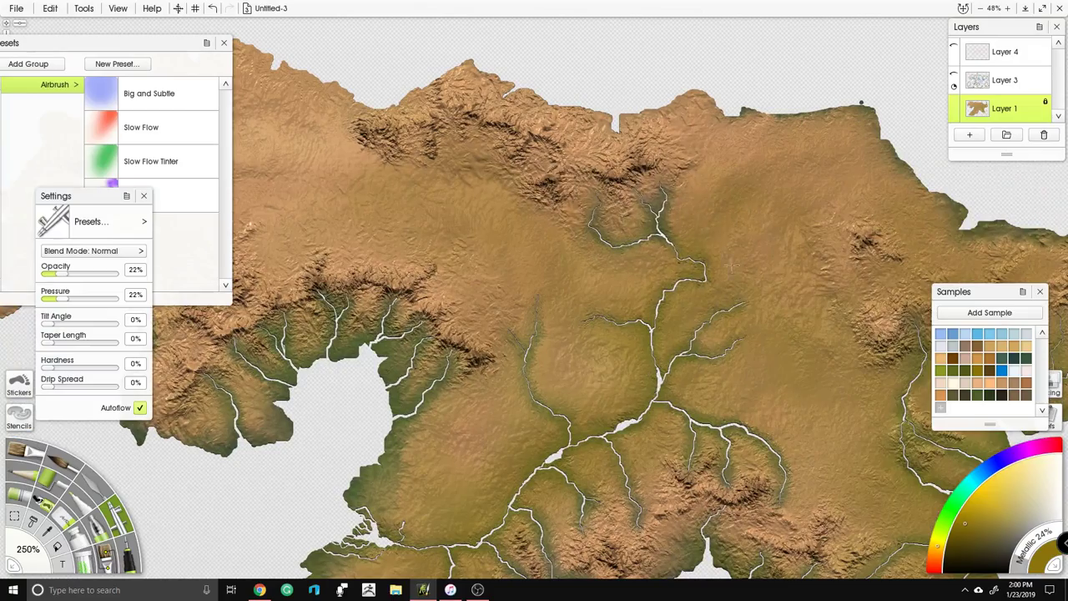
pyautogui.moveTo(599, 375); pyautogui.dragTo(744, 133)
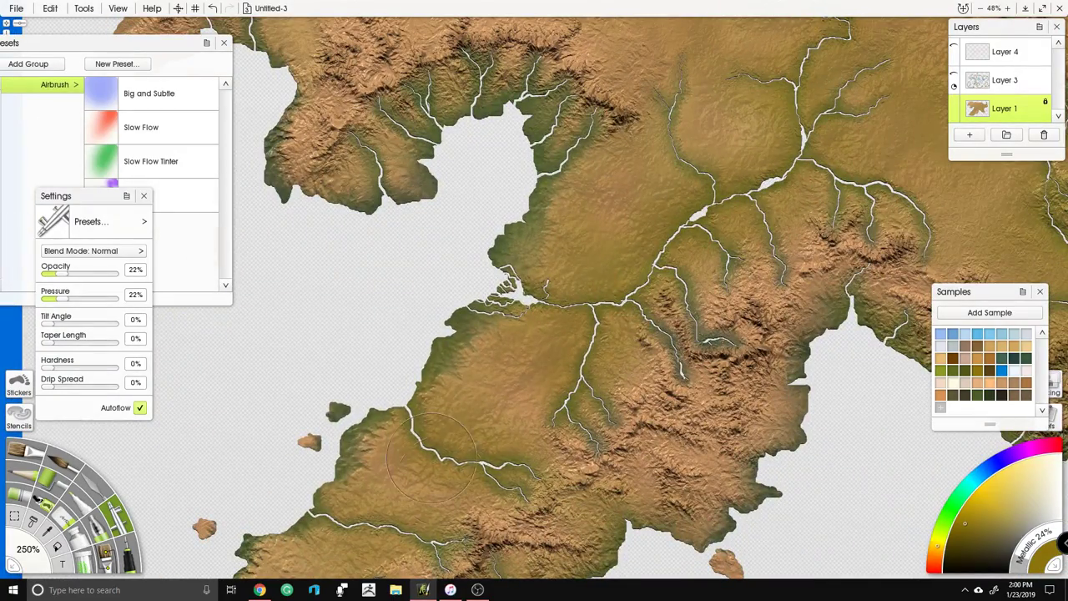
pyautogui.moveTo(433, 457); pyautogui.dragTo(553, 299)
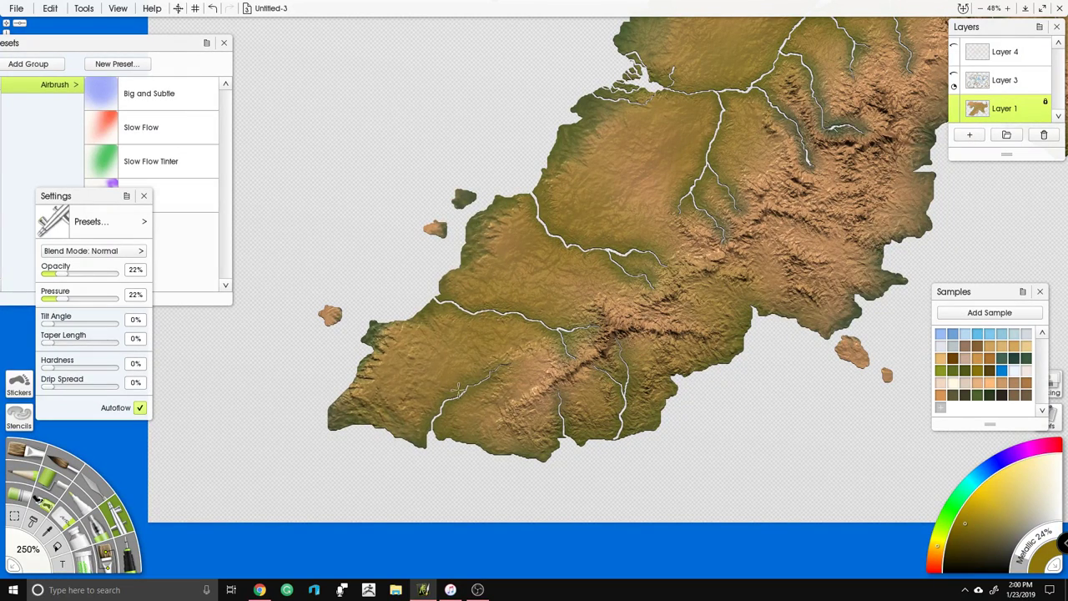
pyautogui.moveTo(641, 198); pyautogui.dragTo(439, 396)
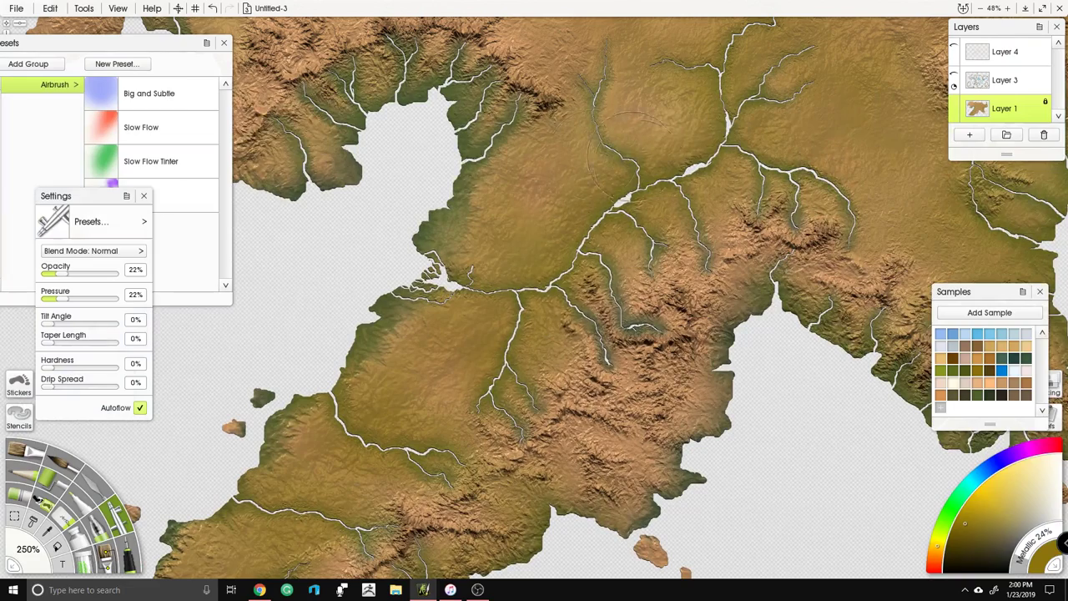
# Step: Airbrush the same olive tint over the central, northern and eastern lowlands
pyautogui.moveTo(671, 179); pyautogui.dragTo(497, 300)
pyautogui.moveTo(618, 187); pyautogui.dragTo(572, 350)
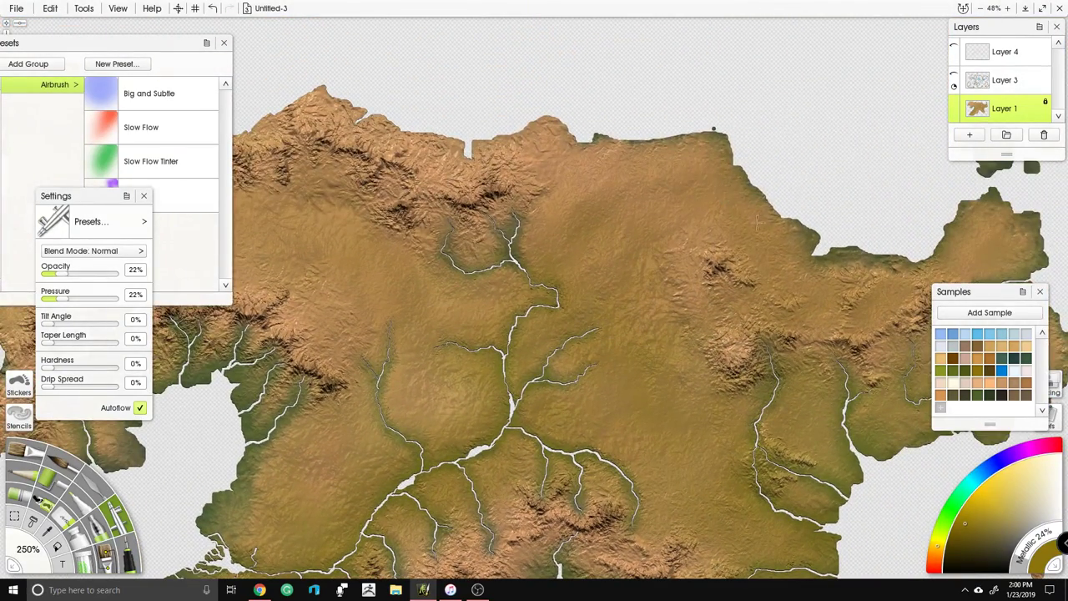
pyautogui.moveTo(1034, 275); pyautogui.dragTo(795, 174)
pyautogui.moveTo(730, 80); pyautogui.dragTo(757, 70)
pyautogui.moveTo(731, 422); pyautogui.dragTo(673, 245)
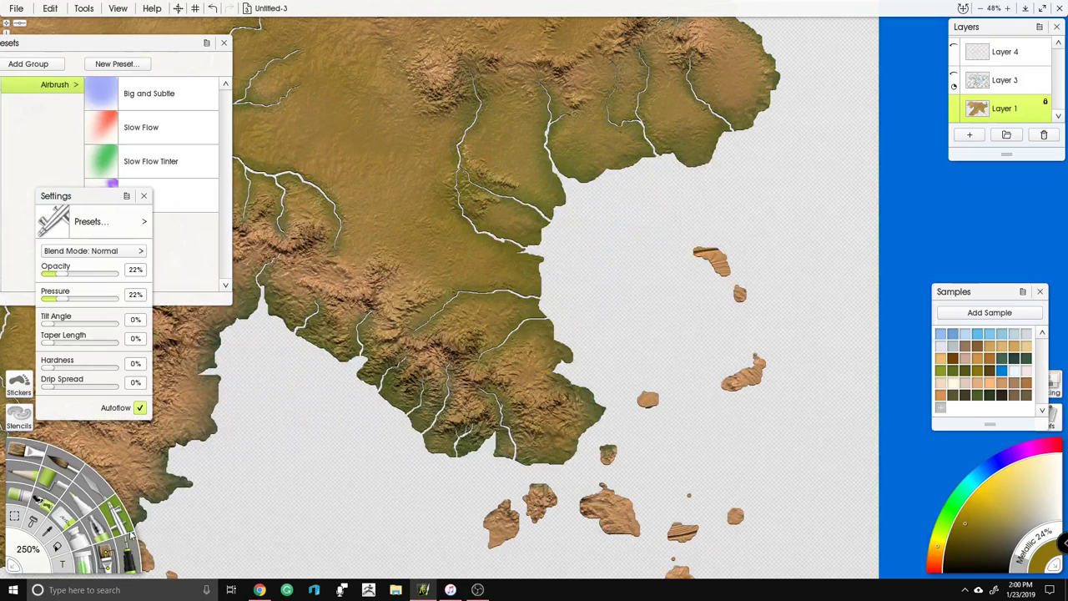
# Step: Blend the colors of the eastern islands with the Harsh Chaos palette knife and airbrush olive over the southern islands
pyautogui.click(94, 484)
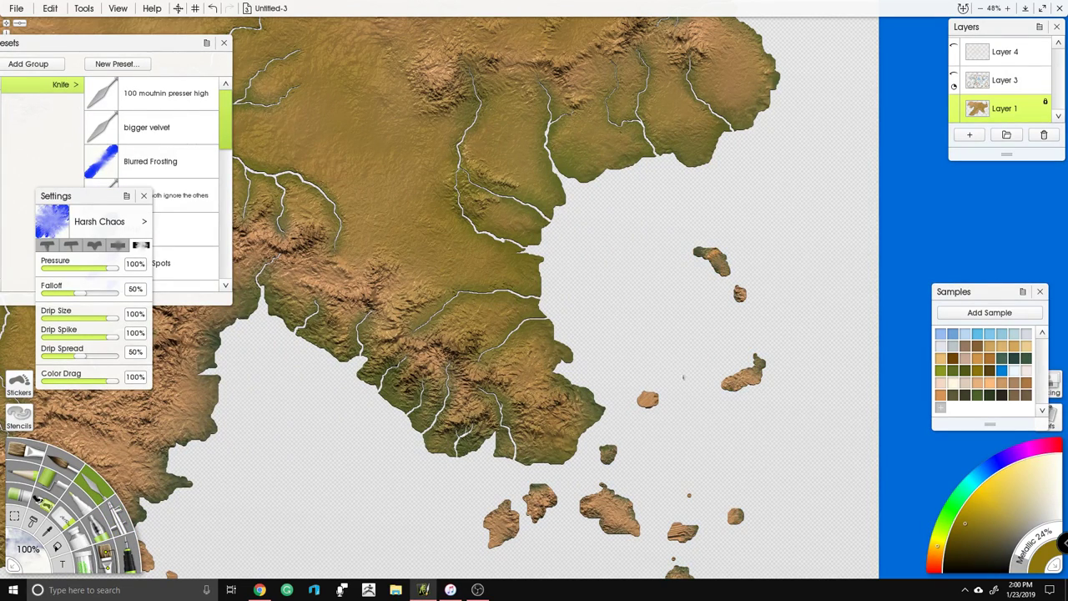
pyautogui.moveTo(682, 365); pyautogui.dragTo(626, 41)
pyautogui.moveTo(393, 328); pyautogui.dragTo(566, 529)
pyautogui.click(119, 518)
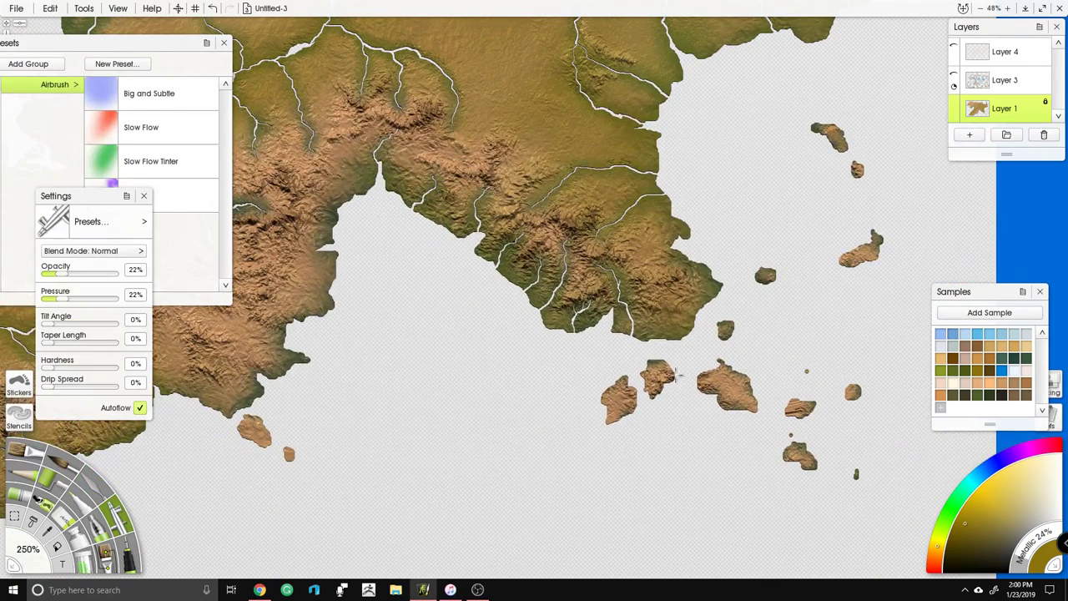
pyautogui.moveTo(707, 432)
pyautogui.mouseDown()
pyautogui.moveTo(752, 404)
pyautogui.moveTo(703, 389)
pyautogui.mouseUp()
pyautogui.moveTo(733, 383)
pyautogui.mouseDown()
pyautogui.moveTo(722, 373)
pyautogui.moveTo(791, 440)
pyautogui.moveTo(804, 474)
pyautogui.mouseUp()
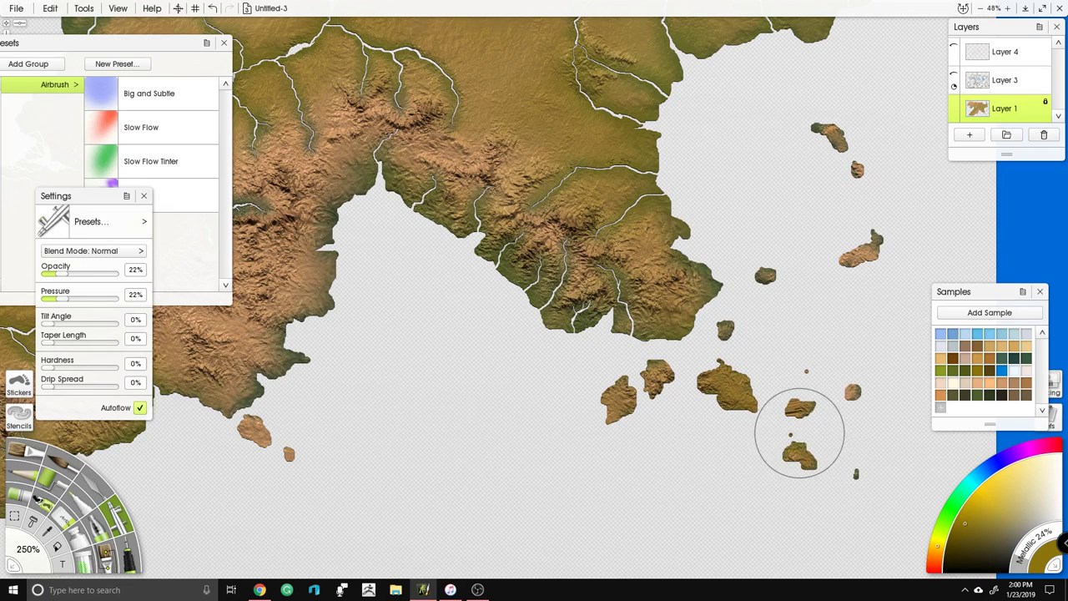
# Step: Blend the olive tint into the southern and eastern islands with the Harsh Chaos palette knife
pyautogui.click(93, 488)
pyautogui.moveTo(803, 404); pyautogui.dragTo(794, 417)
pyautogui.moveTo(831, 143)
pyautogui.mouseDown()
pyautogui.moveTo(643, 278)
pyautogui.moveTo(660, 424)
pyautogui.mouseUp()
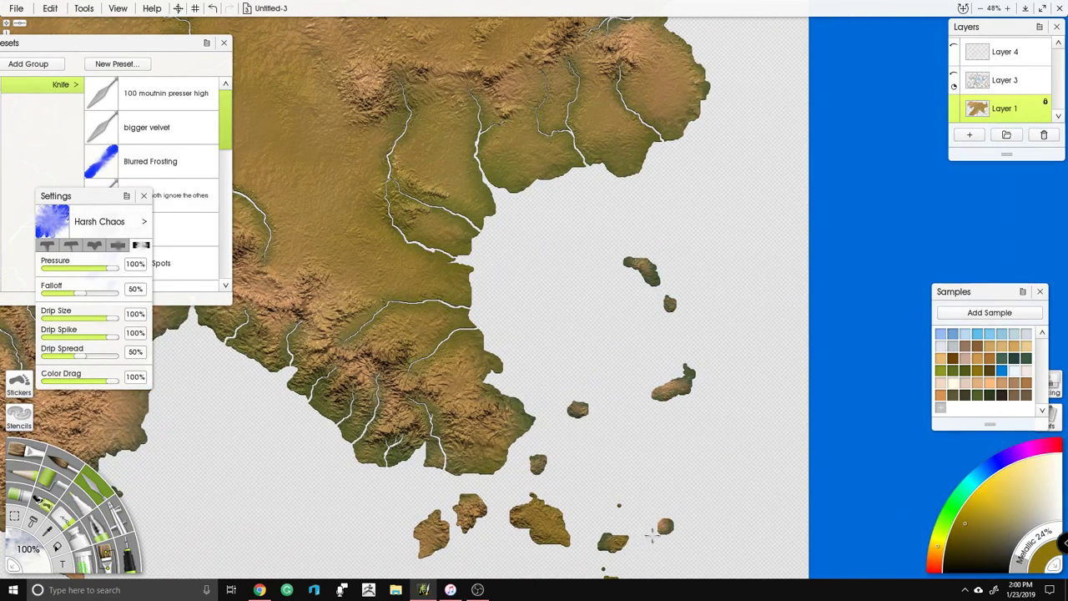
pyautogui.moveTo(575, 389); pyautogui.dragTo(828, 498)
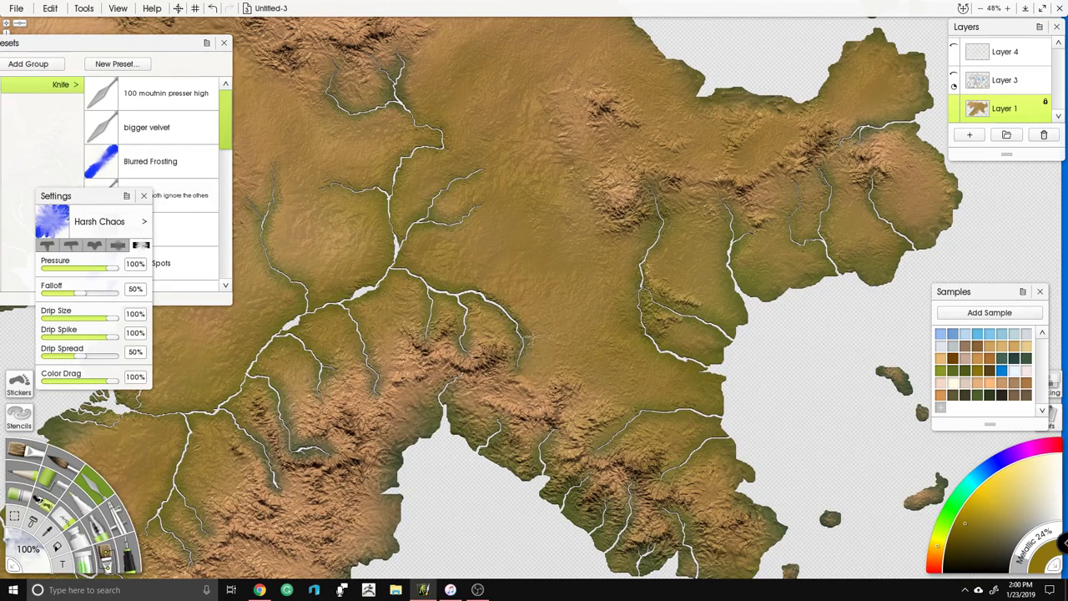
# Step: Airbrush olive over the outer slopes of the southern mountains toward the coast
pyautogui.press('a')
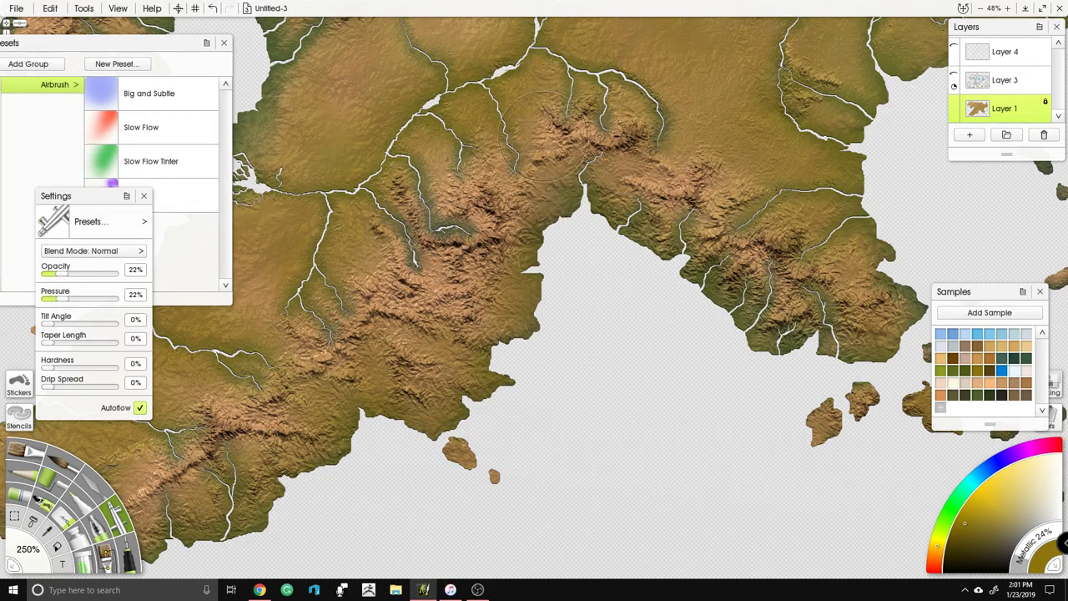
pyautogui.scroll(-4, 601, 165)
pyautogui.moveTo(706, 145); pyautogui.dragTo(680, 217)
pyautogui.scroll(2, 417, 131)
pyautogui.scroll(2, 427, 393)
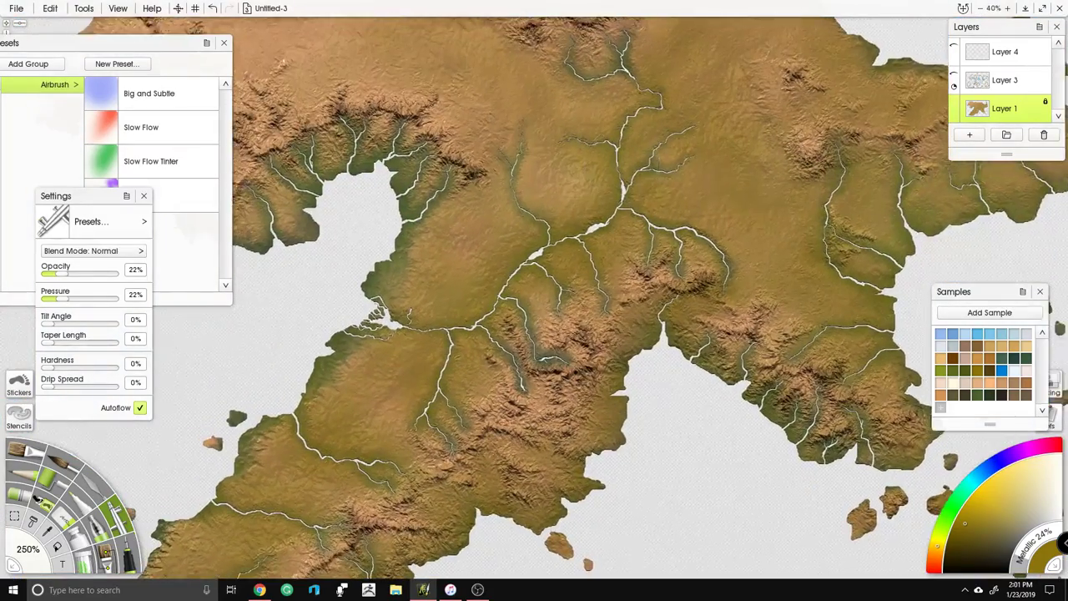
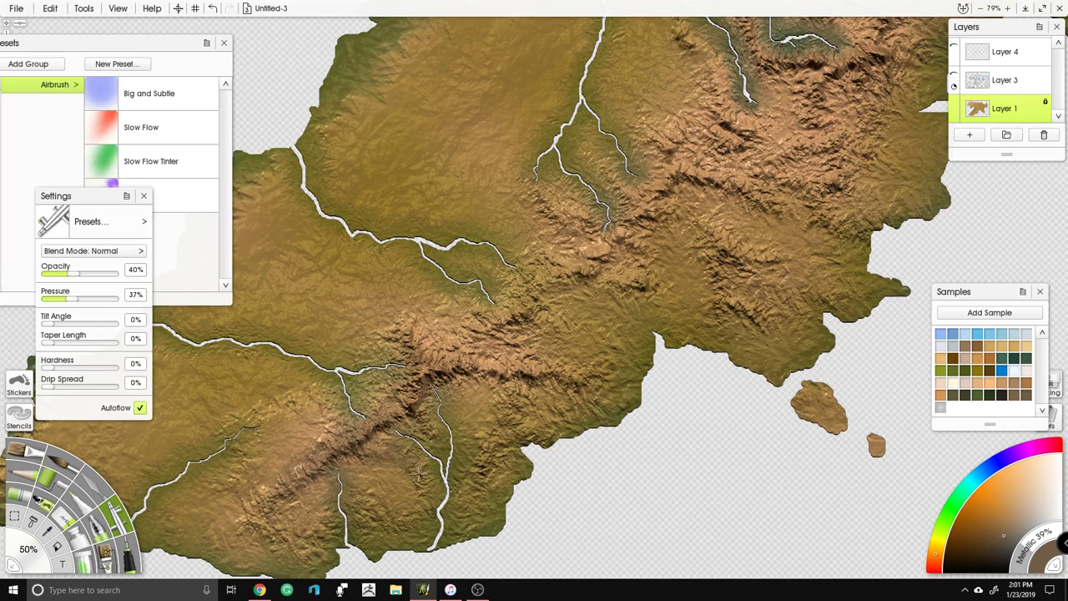
# Step: Airbrush dark brown shading along the southwestern mountain range at 50% size, 40% opacity and 37% pressure
pyautogui.moveTo(360, 439)
pyautogui.mouseDown()
pyautogui.moveTo(405, 458)
pyautogui.moveTo(402, 516)
pyautogui.mouseUp()
pyautogui.moveTo(389, 440)
pyautogui.mouseDown()
pyautogui.moveTo(427, 367)
pyautogui.moveTo(417, 343)
pyautogui.moveTo(458, 365)
pyautogui.moveTo(551, 360)
pyautogui.moveTo(592, 380)
pyautogui.mouseUp()
pyautogui.moveTo(515, 404); pyautogui.dragTo(499, 466)
pyautogui.moveTo(468, 364)
pyautogui.mouseDown()
pyautogui.moveTo(484, 327)
pyautogui.moveTo(524, 309)
pyautogui.moveTo(526, 351)
pyautogui.moveTo(523, 301)
pyautogui.moveTo(536, 276)
pyautogui.moveTo(543, 286)
pyautogui.moveTo(587, 250)
pyautogui.moveTo(544, 208)
pyautogui.mouseUp()
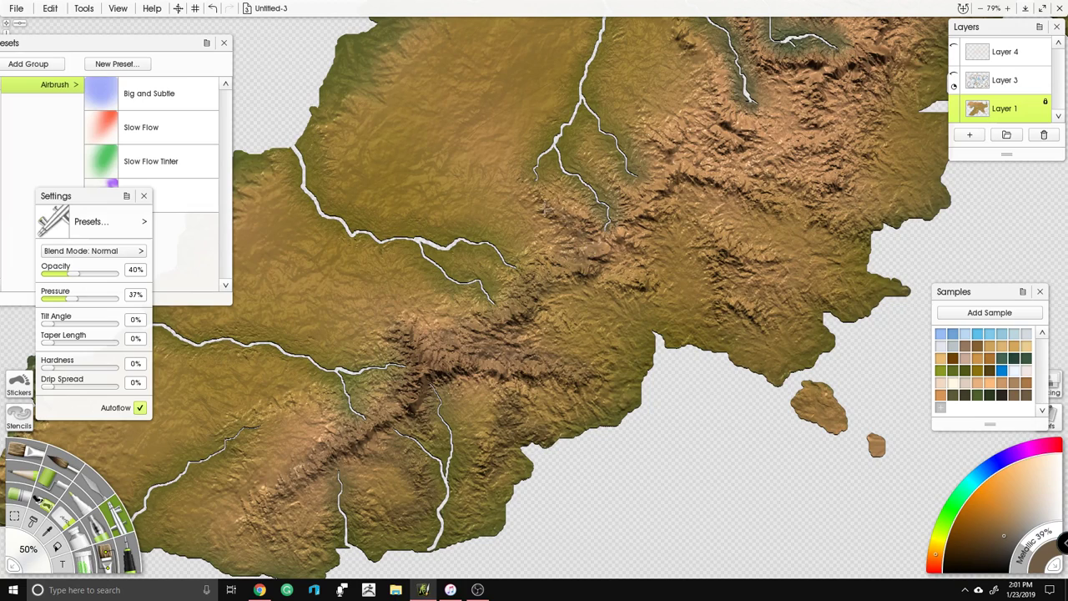
pyautogui.moveTo(563, 264); pyautogui.dragTo(534, 293)
pyautogui.moveTo(624, 275)
pyautogui.mouseDown()
pyautogui.moveTo(628, 226)
pyautogui.moveTo(609, 162)
pyautogui.mouseUp()
pyautogui.moveTo(545, 202)
pyautogui.mouseDown()
pyautogui.moveTo(523, 195)
pyautogui.moveTo(538, 222)
pyautogui.mouseUp()
pyautogui.moveTo(640, 370)
pyautogui.mouseDown()
pyautogui.moveTo(486, 408)
pyautogui.moveTo(472, 427)
pyautogui.mouseUp()
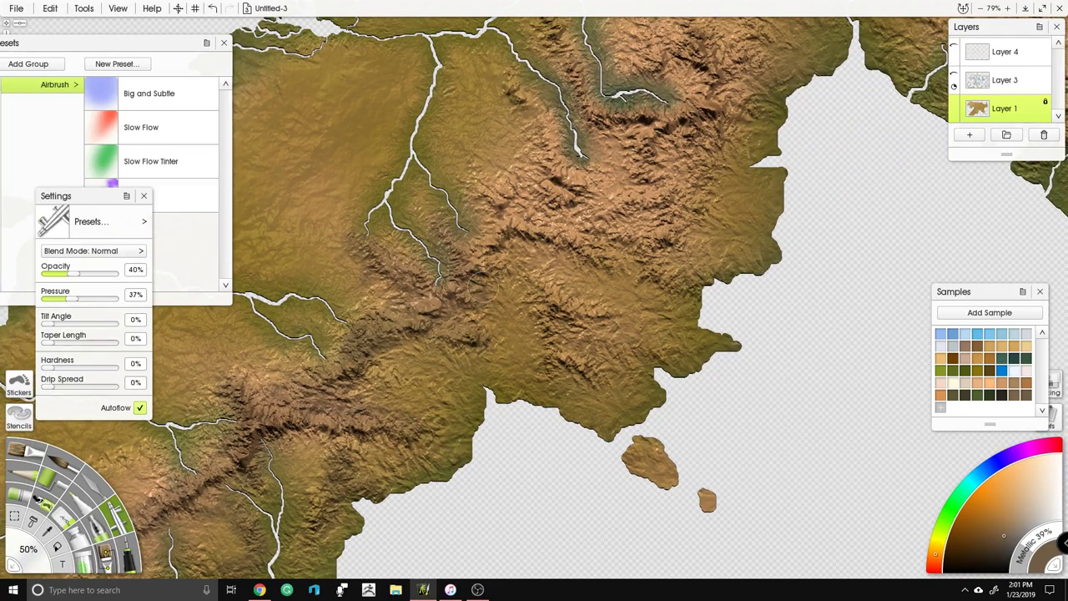
# Step: Extend the dark brown airbrush shading northeast over the southern mountains, up to the central river sources
pyautogui.moveTo(481, 286)
pyautogui.mouseDown()
pyautogui.moveTo(563, 233)
pyautogui.moveTo(475, 269)
pyautogui.moveTo(517, 288)
pyautogui.moveTo(538, 283)
pyautogui.moveTo(529, 282)
pyautogui.moveTo(547, 332)
pyautogui.moveTo(582, 359)
pyautogui.mouseUp()
pyautogui.moveTo(535, 275); pyautogui.dragTo(519, 327)
pyautogui.moveTo(476, 250)
pyautogui.mouseDown()
pyautogui.moveTo(494, 276)
pyautogui.moveTo(532, 209)
pyautogui.moveTo(511, 250)
pyautogui.moveTo(576, 286)
pyautogui.moveTo(660, 238)
pyautogui.moveTo(681, 275)
pyautogui.moveTo(665, 325)
pyautogui.mouseUp()
pyautogui.moveTo(569, 203); pyautogui.dragTo(497, 284)
pyautogui.moveTo(558, 314); pyautogui.dragTo(581, 241)
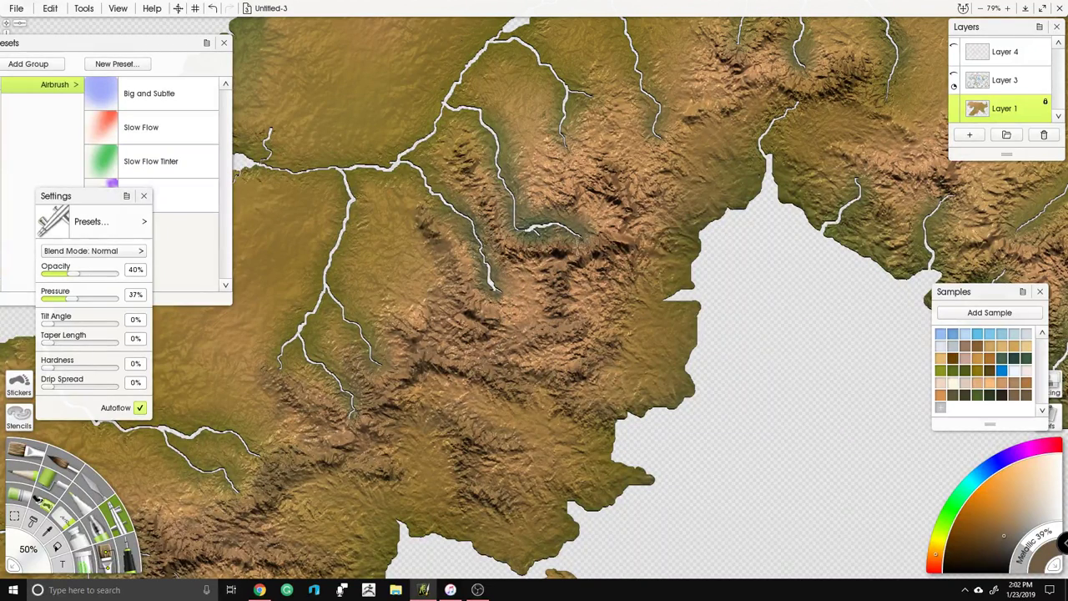
pyautogui.moveTo(519, 254)
pyautogui.mouseDown()
pyautogui.moveTo(471, 190)
pyautogui.moveTo(489, 184)
pyautogui.moveTo(564, 258)
pyautogui.mouseUp()
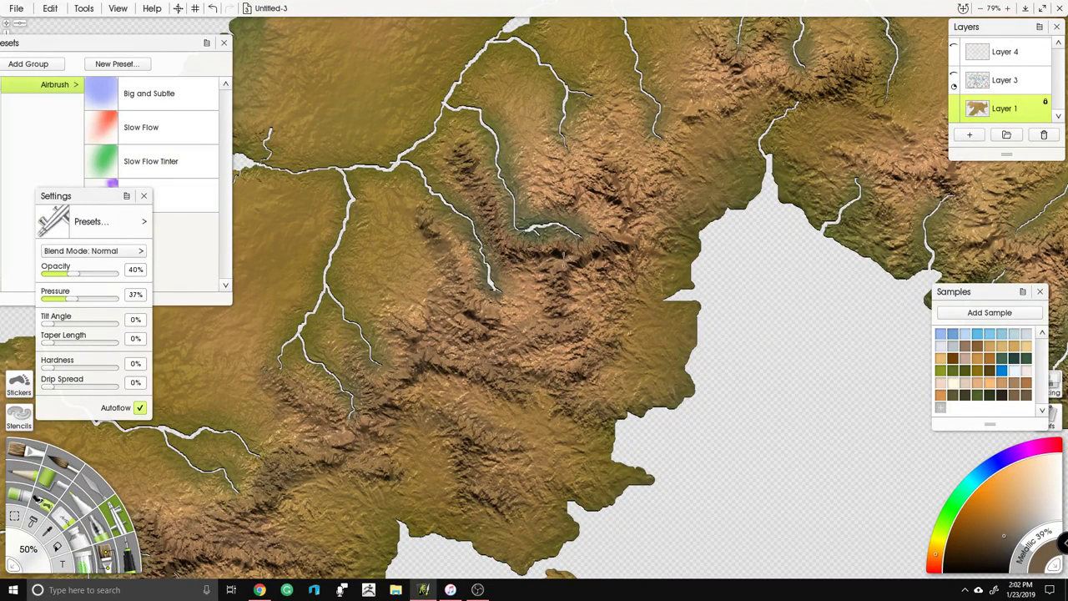
# Step: Shade the mountains around the central river sources and north of the southern bay with dark brown
pyautogui.moveTo(566, 323)
pyautogui.mouseDown()
pyautogui.moveTo(518, 332)
pyautogui.moveTo(515, 348)
pyautogui.moveTo(476, 286)
pyautogui.moveTo(422, 327)
pyautogui.mouseUp()
pyautogui.moveTo(440, 257); pyautogui.dragTo(453, 254)
pyautogui.moveTo(582, 255); pyautogui.dragTo(495, 328)
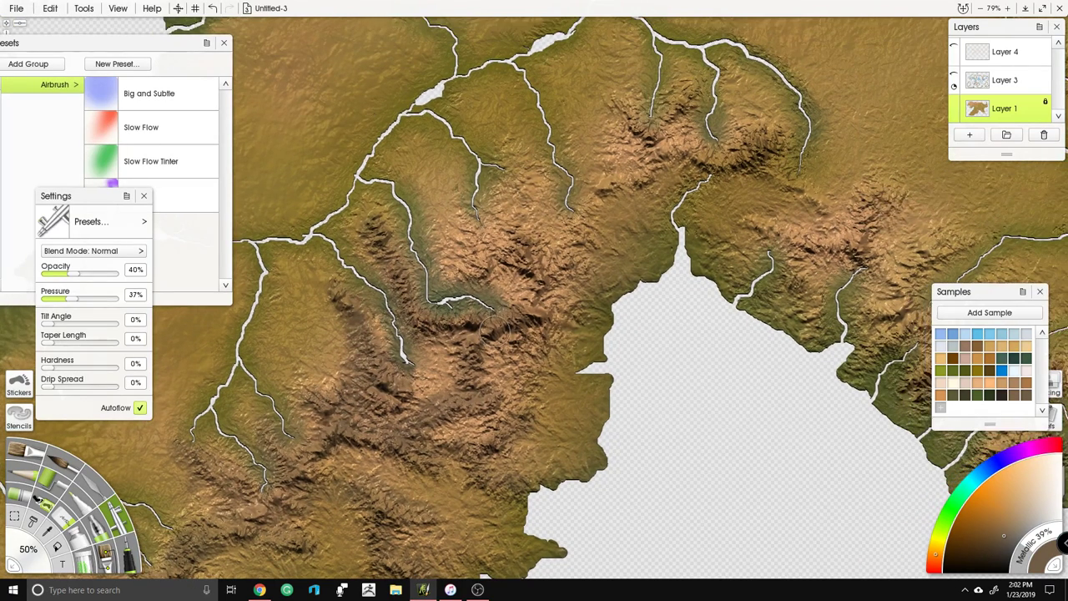
pyautogui.moveTo(465, 255)
pyautogui.mouseDown()
pyautogui.moveTo(539, 249)
pyautogui.moveTo(550, 302)
pyautogui.moveTo(483, 245)
pyautogui.mouseUp()
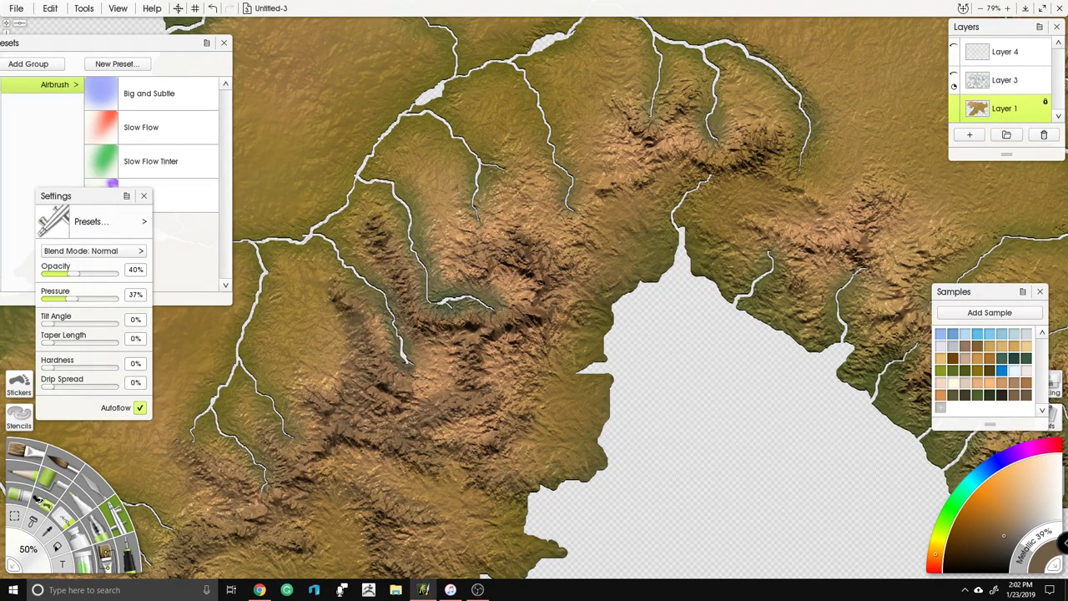
pyautogui.moveTo(619, 157)
pyautogui.mouseDown()
pyautogui.moveTo(668, 148)
pyautogui.moveTo(678, 102)
pyautogui.moveTo(626, 117)
pyautogui.moveTo(761, 137)
pyautogui.moveTo(739, 154)
pyautogui.moveTo(677, 150)
pyautogui.moveTo(624, 185)
pyautogui.moveTo(628, 138)
pyautogui.mouseUp()
pyautogui.moveTo(599, 234)
pyautogui.mouseDown()
pyautogui.moveTo(565, 217)
pyautogui.moveTo(522, 256)
pyautogui.moveTo(537, 283)
pyautogui.moveTo(559, 317)
pyautogui.mouseUp()
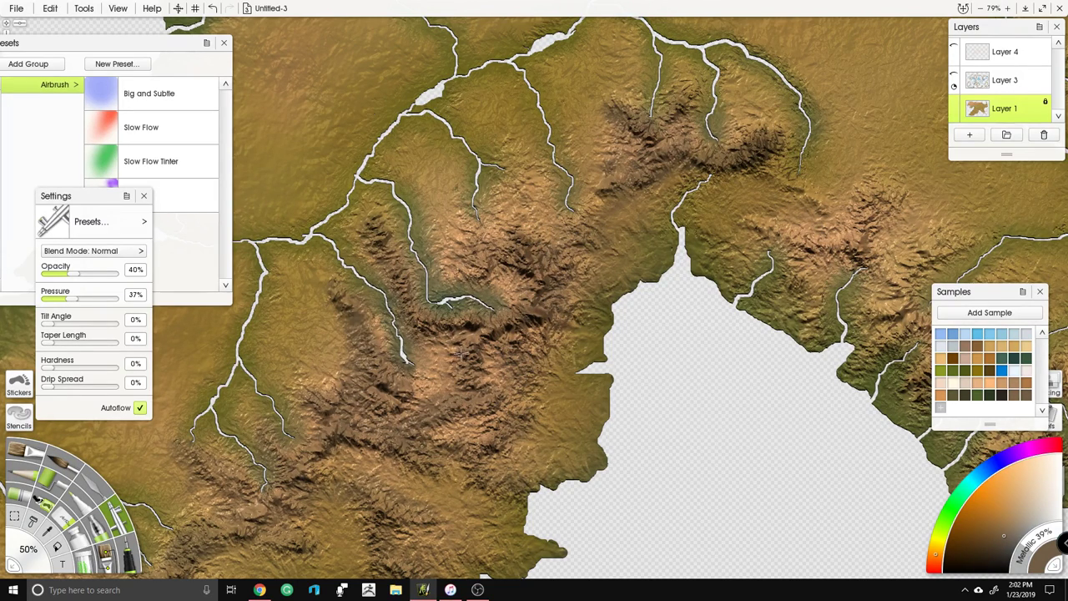
# Step: Airbrush dark brown shading over the mountains of the southeastern peninsula between its coastal rivers
pyautogui.moveTo(659, 312); pyautogui.dragTo(366, 302)
pyautogui.scroll(5, 382, 274)
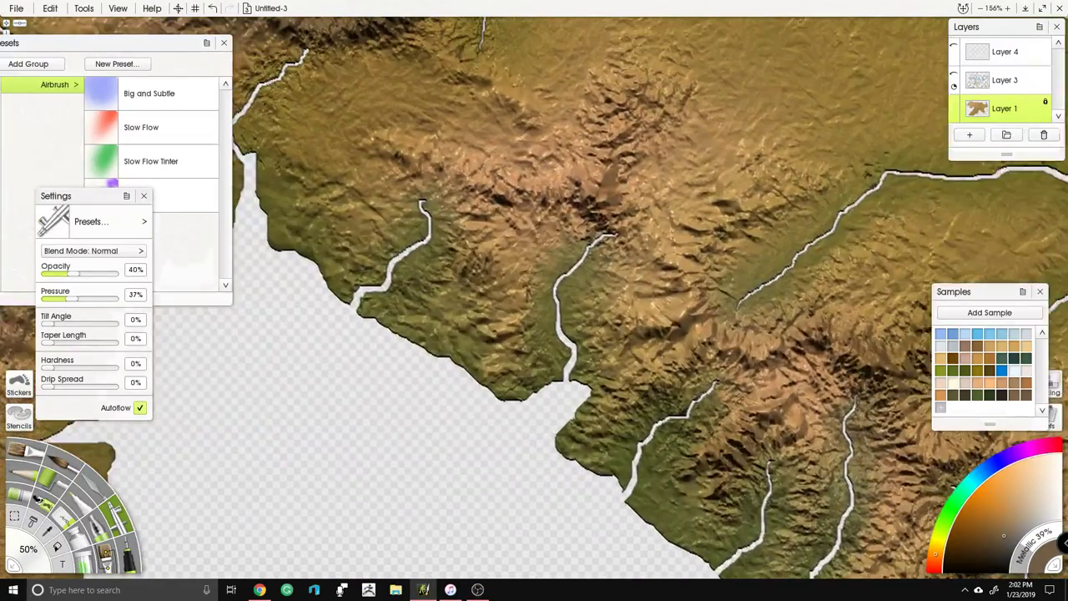
pyautogui.moveTo(518, 180); pyautogui.dragTo(519, 199)
pyautogui.moveTo(497, 366)
pyautogui.mouseDown()
pyautogui.moveTo(511, 338)
pyautogui.moveTo(516, 250)
pyautogui.moveTo(434, 196)
pyautogui.moveTo(521, 207)
pyautogui.moveTo(626, 117)
pyautogui.moveTo(693, 234)
pyautogui.moveTo(667, 321)
pyautogui.moveTo(806, 181)
pyautogui.moveTo(622, 405)
pyautogui.moveTo(760, 417)
pyautogui.moveTo(802, 361)
pyautogui.moveTo(906, 365)
pyautogui.moveTo(608, 307)
pyautogui.moveTo(501, 357)
pyautogui.moveTo(559, 359)
pyautogui.moveTo(622, 400)
pyautogui.moveTo(609, 501)
pyautogui.moveTo(681, 520)
pyautogui.mouseUp()
pyautogui.moveTo(684, 433)
pyautogui.mouseDown()
pyautogui.moveTo(674, 413)
pyautogui.moveTo(706, 221)
pyautogui.mouseUp()
pyautogui.moveTo(614, 310); pyautogui.dragTo(651, 298)
pyautogui.moveTo(733, 192)
pyautogui.mouseDown()
pyautogui.moveTo(549, 252)
pyautogui.moveTo(603, 245)
pyautogui.moveTo(668, 351)
pyautogui.moveTo(690, 345)
pyautogui.moveTo(686, 447)
pyautogui.moveTo(606, 222)
pyautogui.moveTo(667, 179)
pyautogui.moveTo(652, 288)
pyautogui.moveTo(775, 415)
pyautogui.moveTo(800, 372)
pyautogui.moveTo(800, 301)
pyautogui.mouseUp()
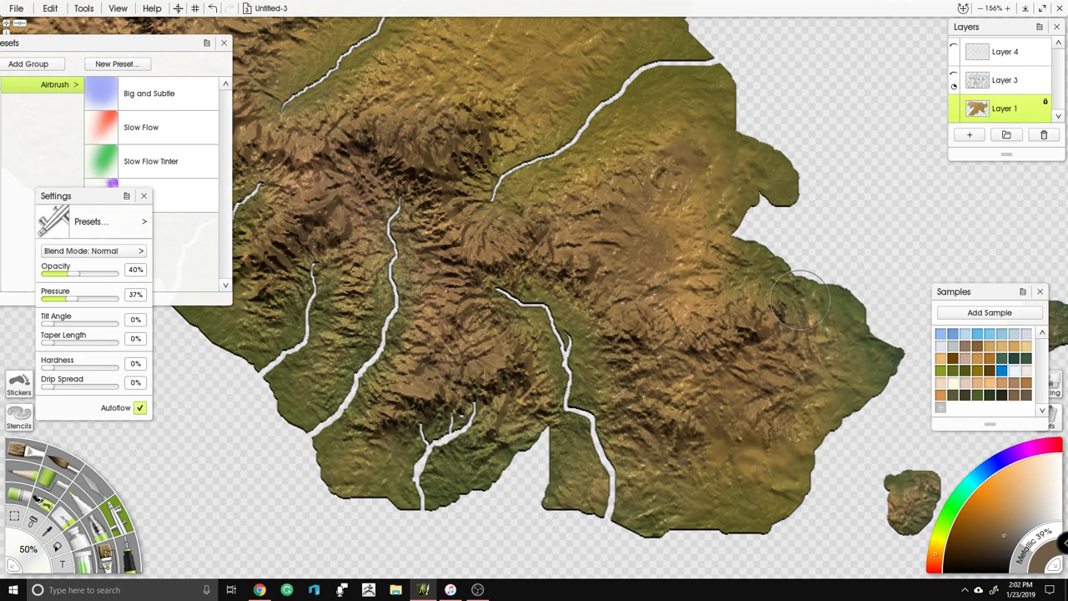
# Step: Continue the dark brown airbrush shading over the mountains in the northwestern part of the southeastern peninsula
pyautogui.moveTo(428, 259)
pyautogui.mouseDown()
pyautogui.moveTo(541, 240)
pyautogui.moveTo(569, 258)
pyautogui.moveTo(550, 233)
pyautogui.moveTo(613, 181)
pyautogui.moveTo(292, 178)
pyautogui.moveTo(255, 149)
pyautogui.moveTo(229, 145)
pyautogui.mouseUp()
pyautogui.moveTo(395, 161); pyautogui.dragTo(683, 257)
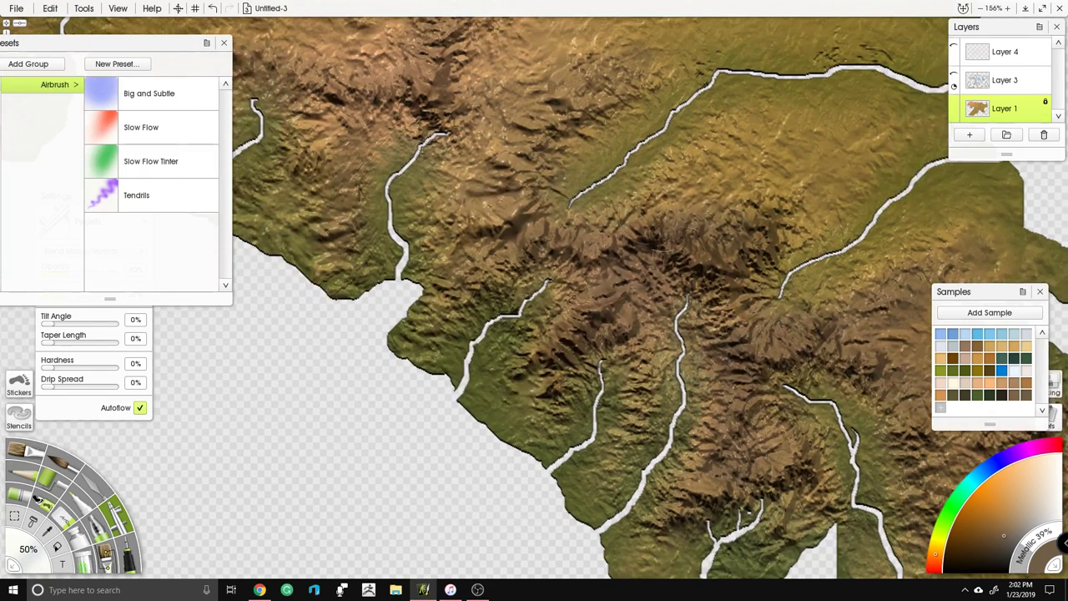
pyautogui.moveTo(515, 214)
pyautogui.mouseDown()
pyautogui.moveTo(530, 196)
pyautogui.moveTo(549, 95)
pyautogui.moveTo(610, 77)
pyautogui.mouseUp()
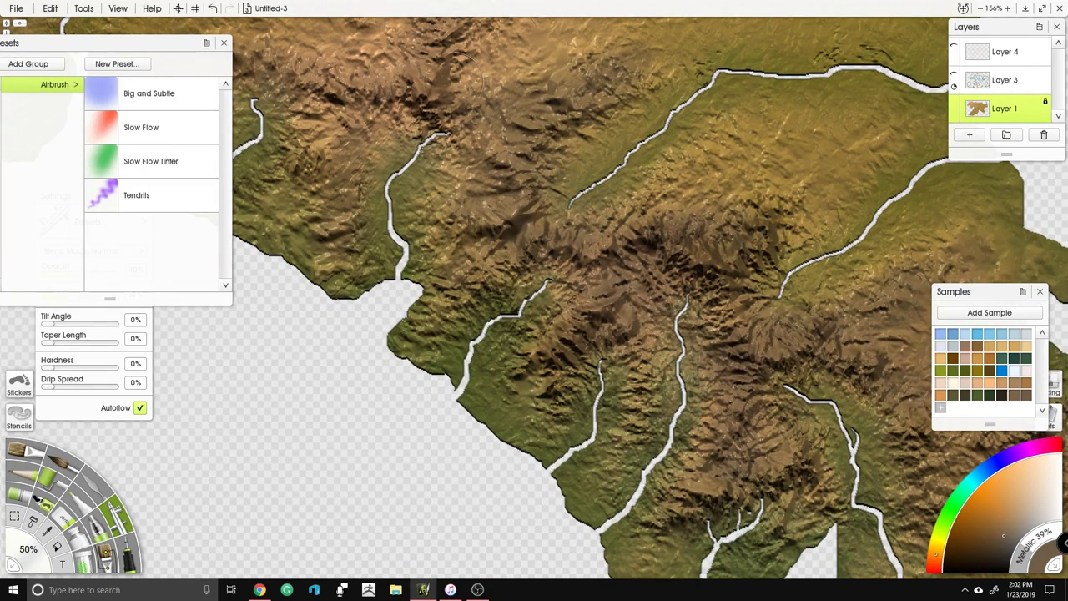
pyautogui.moveTo(421, 118); pyautogui.dragTo(522, 283)
pyautogui.moveTo(472, 257)
pyautogui.mouseDown()
pyautogui.moveTo(530, 227)
pyautogui.moveTo(582, 159)
pyautogui.moveTo(380, 242)
pyautogui.moveTo(319, 215)
pyautogui.mouseUp()
# Step: Airbrush dark brown shading along the northeastern mountain range above the sources of the eastern rivers
pyautogui.scroll(-10, 494, 202)
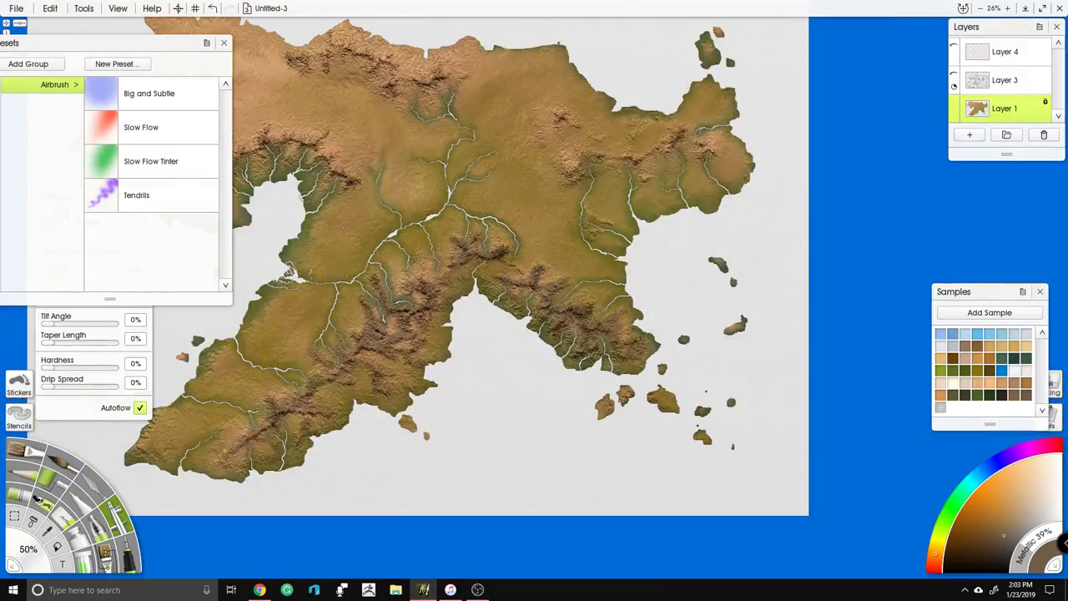
pyautogui.scroll(2, 379, 190)
pyautogui.scroll(5, 761, 460)
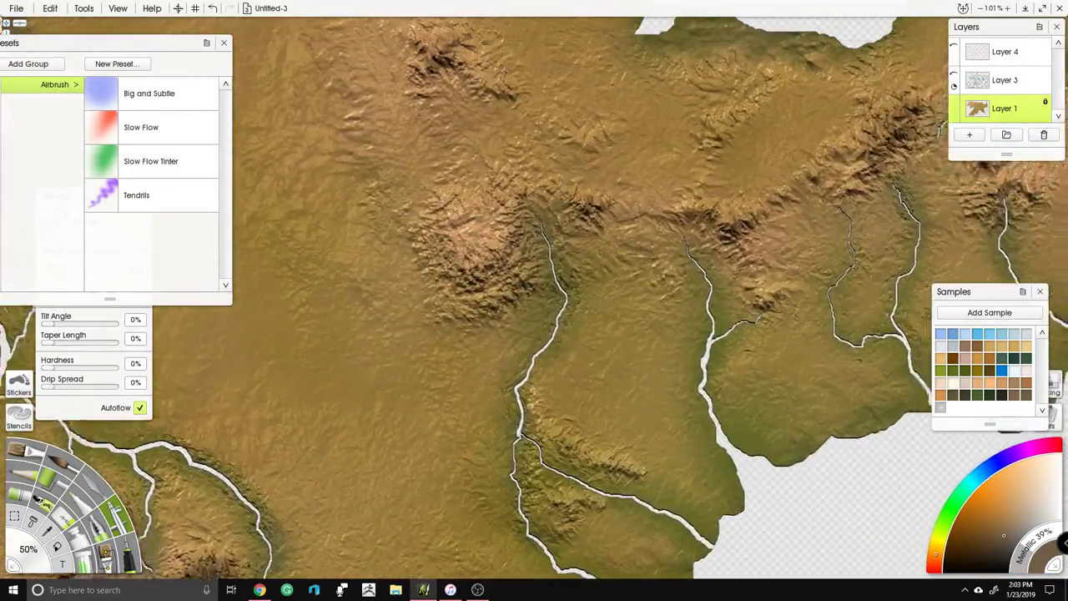
pyautogui.moveTo(567, 171); pyautogui.dragTo(565, 188)
pyautogui.moveTo(457, 275)
pyautogui.mouseDown()
pyautogui.moveTo(502, 230)
pyautogui.moveTo(490, 268)
pyautogui.moveTo(502, 298)
pyautogui.mouseUp()
pyautogui.moveTo(567, 213); pyautogui.dragTo(638, 223)
pyautogui.moveTo(524, 197)
pyautogui.mouseDown()
pyautogui.moveTo(482, 241)
pyautogui.moveTo(471, 280)
pyautogui.mouseUp()
pyautogui.moveTo(689, 225)
pyautogui.mouseDown()
pyautogui.moveTo(738, 232)
pyautogui.moveTo(757, 301)
pyautogui.moveTo(801, 196)
pyautogui.moveTo(885, 138)
pyautogui.moveTo(860, 188)
pyautogui.mouseUp()
pyautogui.moveTo(741, 117); pyautogui.dragTo(703, 181)
pyautogui.moveTo(880, 146)
pyautogui.mouseDown()
pyautogui.moveTo(667, 155)
pyautogui.moveTo(764, 174)
pyautogui.moveTo(778, 218)
pyautogui.moveTo(772, 176)
pyautogui.mouseUp()
# Step: Darken the isolated peaks and small ridges north of the northeastern range with the same brown
pyautogui.moveTo(365, 177); pyautogui.dragTo(387, 154)
pyautogui.moveTo(445, 157); pyautogui.dragTo(733, 262)
pyautogui.moveTo(526, 167)
pyautogui.mouseDown()
pyautogui.moveTo(501, 209)
pyautogui.moveTo(651, 259)
pyautogui.moveTo(623, 291)
pyautogui.mouseUp()
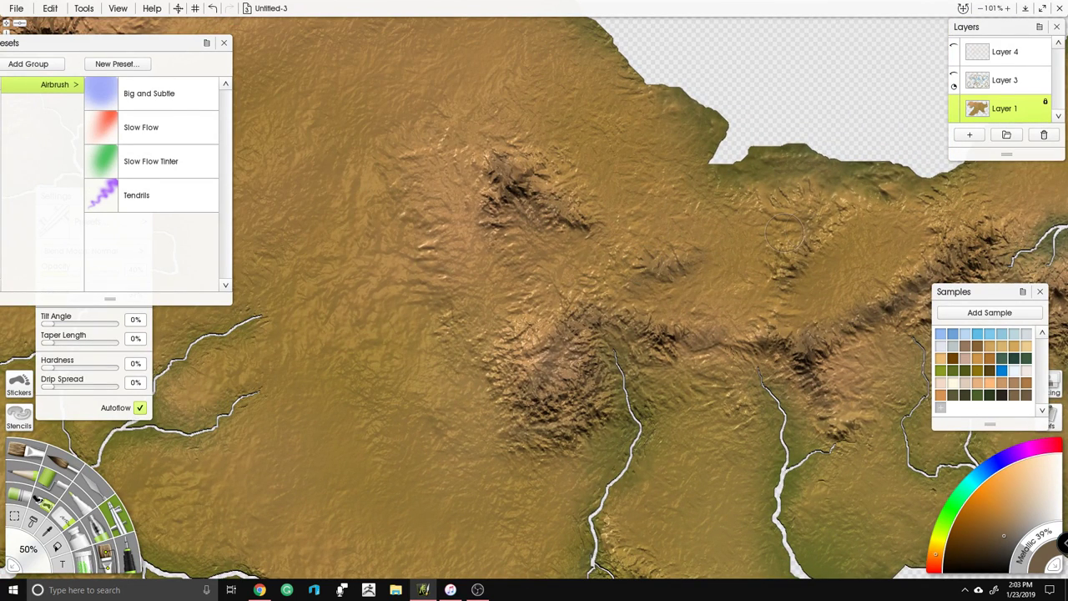
pyautogui.moveTo(845, 221); pyautogui.dragTo(780, 280)
# Step: Shade the northern coastal mountain range with dark brown, from its western end to the northern river sources
pyautogui.scroll(-3, 874, 221)
pyautogui.moveTo(476, 191); pyautogui.dragTo(662, 191)
pyautogui.scroll(2, 661, 190)
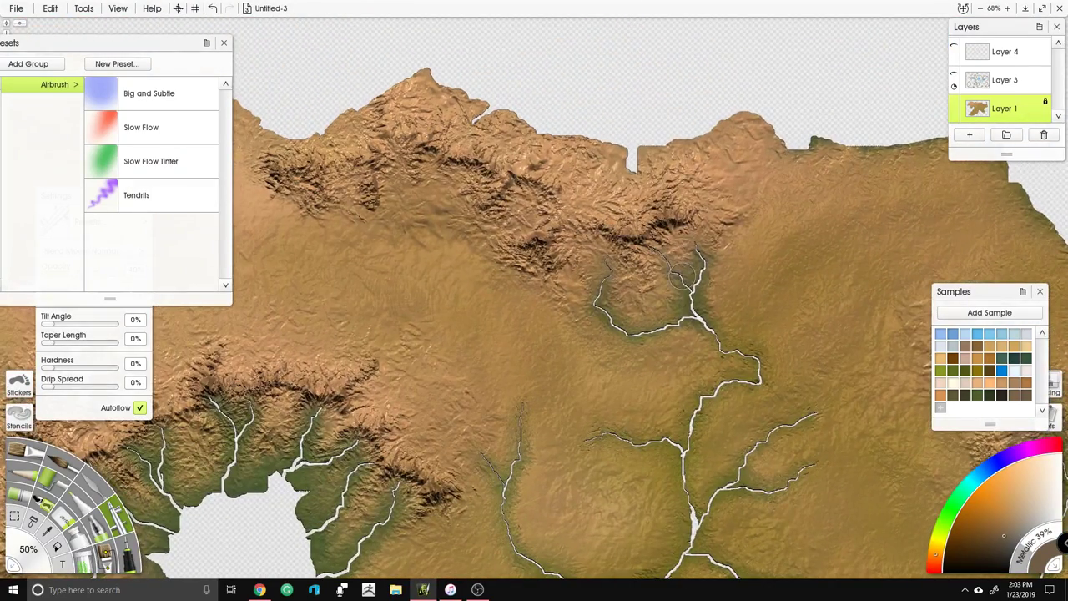
pyautogui.moveTo(275, 163)
pyautogui.mouseDown()
pyautogui.moveTo(317, 183)
pyautogui.moveTo(367, 167)
pyautogui.moveTo(393, 108)
pyautogui.moveTo(417, 175)
pyautogui.mouseUp()
pyautogui.moveTo(410, 130)
pyautogui.mouseDown()
pyautogui.moveTo(468, 155)
pyautogui.moveTo(486, 194)
pyautogui.moveTo(547, 242)
pyautogui.moveTo(557, 204)
pyautogui.moveTo(622, 227)
pyautogui.moveTo(643, 267)
pyautogui.mouseUp()
pyautogui.moveTo(639, 227)
pyautogui.mouseDown()
pyautogui.moveTo(681, 197)
pyautogui.moveTo(596, 211)
pyautogui.mouseUp()
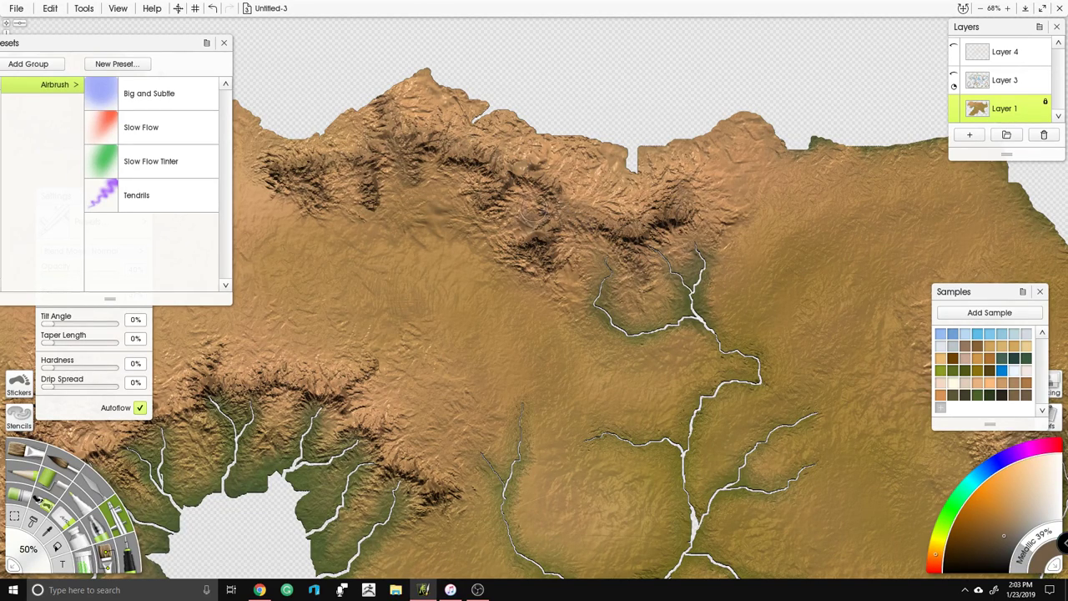
pyautogui.moveTo(585, 165)
pyautogui.mouseDown()
pyautogui.moveTo(597, 197)
pyautogui.moveTo(618, 208)
pyautogui.moveTo(626, 259)
pyautogui.moveTo(463, 149)
pyautogui.moveTo(458, 204)
pyautogui.mouseUp()
pyautogui.moveTo(547, 251)
pyautogui.mouseDown()
pyautogui.moveTo(618, 251)
pyautogui.moveTo(655, 290)
pyautogui.mouseUp()
# Step: Airbrush dark brown shading over the mountains curving around the north and west of the western bay
pyautogui.moveTo(250, 367); pyautogui.dragTo(649, 256)
pyautogui.moveTo(543, 296)
pyautogui.mouseDown()
pyautogui.moveTo(585, 283)
pyautogui.moveTo(606, 200)
pyautogui.mouseUp()
pyautogui.moveTo(637, 258); pyautogui.dragTo(760, 250)
pyautogui.scroll(5, 745, 195)
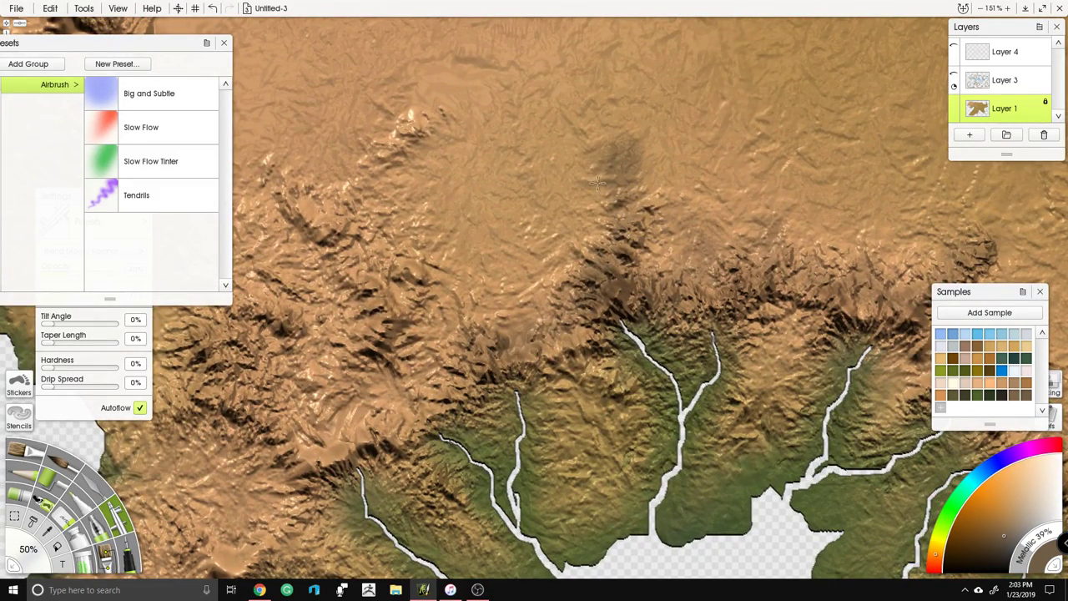
pyautogui.moveTo(598, 182)
pyautogui.mouseDown()
pyautogui.moveTo(643, 218)
pyautogui.moveTo(668, 269)
pyautogui.moveTo(467, 338)
pyautogui.moveTo(363, 332)
pyautogui.moveTo(392, 275)
pyautogui.moveTo(321, 201)
pyautogui.moveTo(392, 146)
pyautogui.moveTo(408, 321)
pyautogui.moveTo(343, 434)
pyautogui.moveTo(450, 392)
pyautogui.moveTo(485, 326)
pyautogui.moveTo(565, 318)
pyautogui.moveTo(560, 288)
pyautogui.moveTo(793, 351)
pyautogui.moveTo(739, 301)
pyautogui.mouseUp()
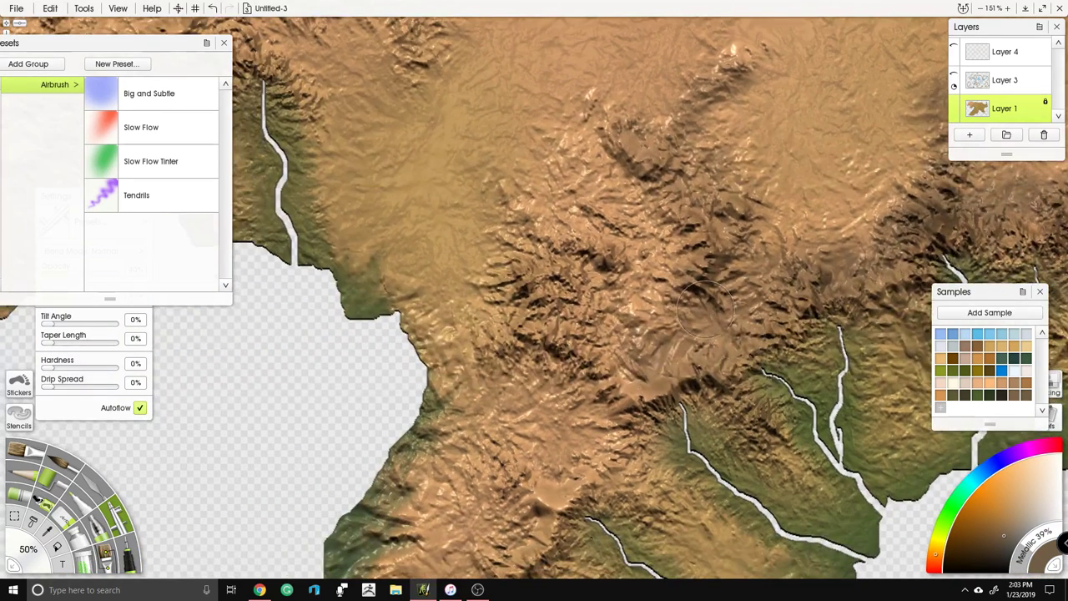
pyautogui.moveTo(718, 309)
pyautogui.mouseDown()
pyautogui.moveTo(601, 368)
pyautogui.moveTo(668, 334)
pyautogui.moveTo(571, 235)
pyautogui.moveTo(642, 259)
pyautogui.moveTo(576, 146)
pyautogui.moveTo(686, 334)
pyautogui.moveTo(548, 524)
pyautogui.moveTo(501, 467)
pyautogui.moveTo(476, 543)
pyautogui.mouseUp()
# Step: Extend the dark brown shading over the mountains west of the bay and into the northwestern peninsula
pyautogui.moveTo(562, 291)
pyautogui.mouseDown()
pyautogui.moveTo(531, 132)
pyautogui.moveTo(537, 47)
pyautogui.mouseUp()
pyautogui.moveTo(560, 292)
pyautogui.mouseDown()
pyautogui.moveTo(434, 351)
pyautogui.moveTo(492, 400)
pyautogui.moveTo(567, 242)
pyautogui.moveTo(628, 247)
pyautogui.moveTo(617, 150)
pyautogui.moveTo(649, 126)
pyautogui.moveTo(722, 108)
pyautogui.moveTo(683, 106)
pyautogui.moveTo(715, 119)
pyautogui.mouseUp()
pyautogui.moveTo(624, 142); pyautogui.dragTo(499, 351)
pyautogui.moveTo(552, 237)
pyautogui.mouseDown()
pyautogui.moveTo(565, 282)
pyautogui.moveTo(693, 251)
pyautogui.moveTo(785, 209)
pyautogui.moveTo(785, 163)
pyautogui.moveTo(934, 185)
pyautogui.moveTo(962, 224)
pyautogui.mouseUp()
pyautogui.scroll(-5, 962, 224)
pyautogui.scroll(-4, 786, 178)
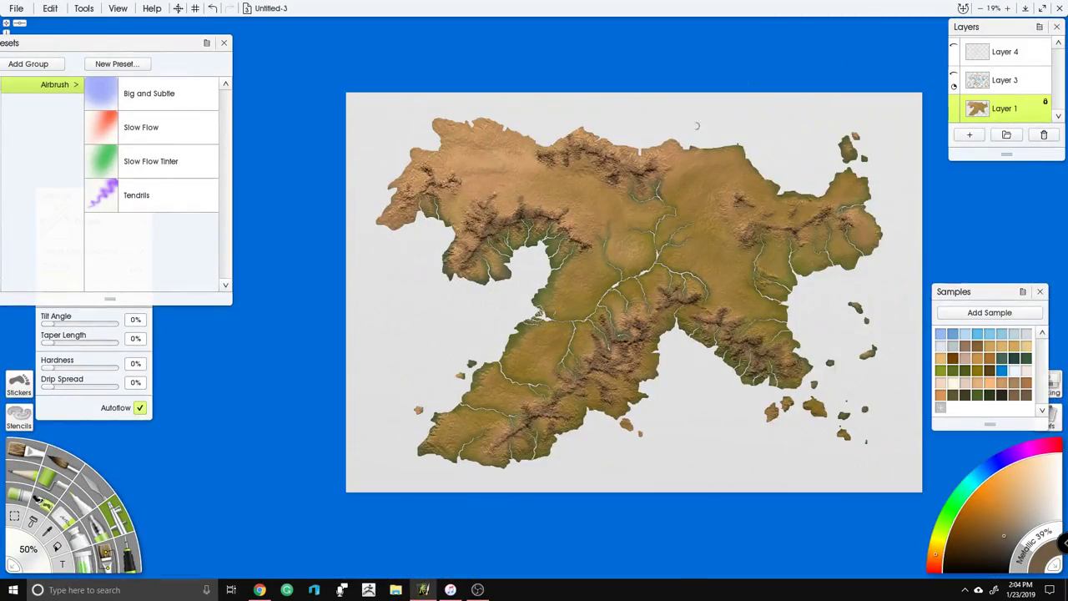
# Step: Touch up the dark brown shading at the eastern end of the bay's mountains and on the northwestern peninsula
pyautogui.scroll(7, 589, 218)
pyautogui.moveTo(613, 92)
pyautogui.mouseDown()
pyautogui.moveTo(602, 96)
pyautogui.moveTo(626, 150)
pyautogui.moveTo(676, 167)
pyautogui.moveTo(703, 223)
pyautogui.mouseUp()
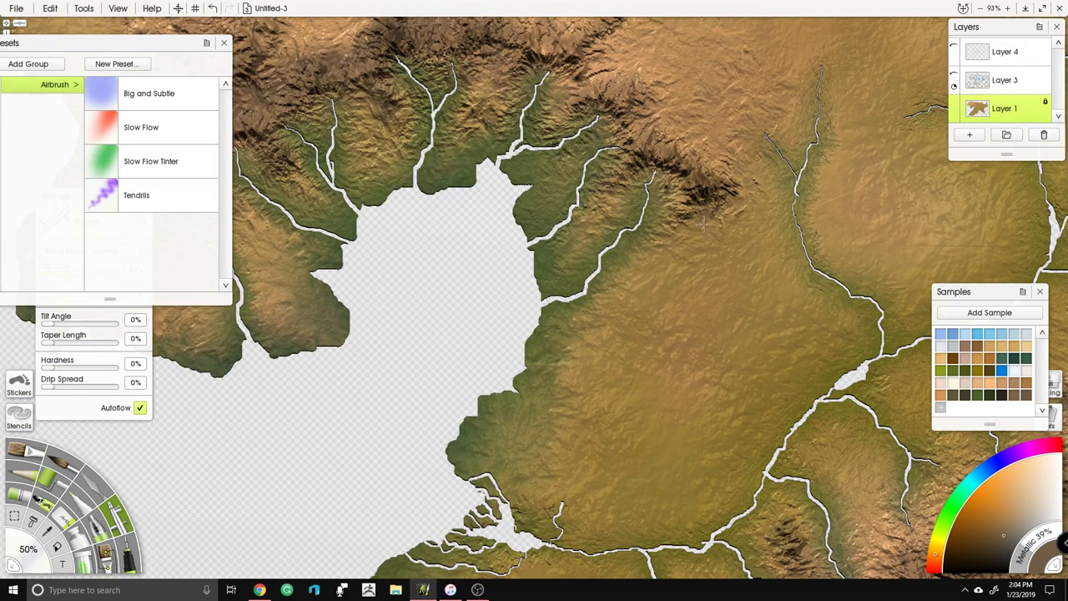
pyautogui.scroll(-7, 785, 171)
pyautogui.scroll(4, 784, 171)
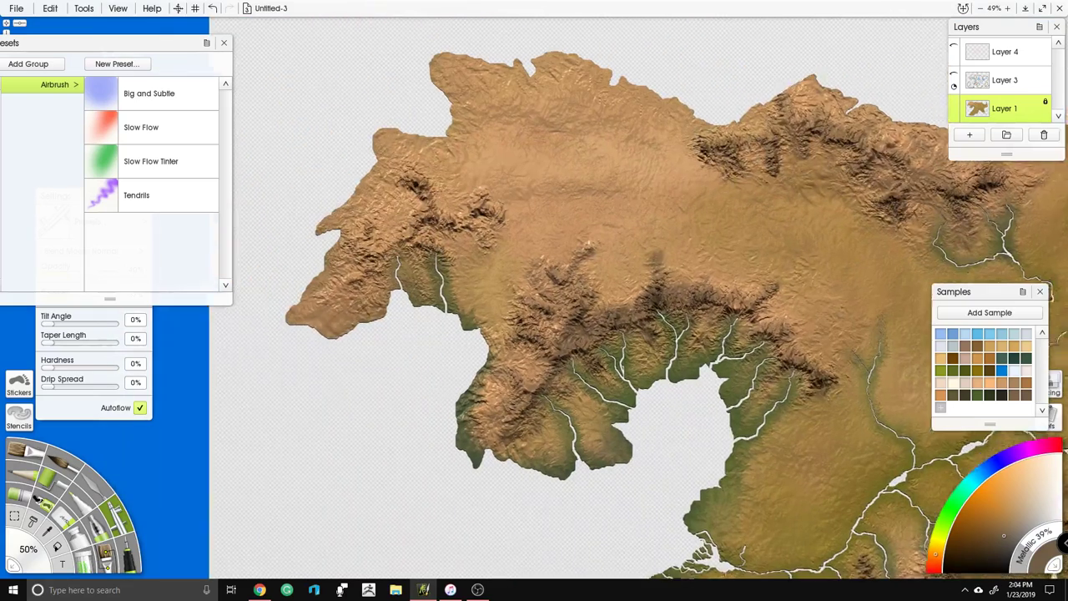
pyautogui.moveTo(723, 185); pyautogui.dragTo(747, 183)
pyautogui.moveTo(367, 284)
pyautogui.mouseDown()
pyautogui.moveTo(422, 238)
pyautogui.moveTo(434, 167)
pyautogui.moveTo(505, 219)
pyautogui.mouseUp()
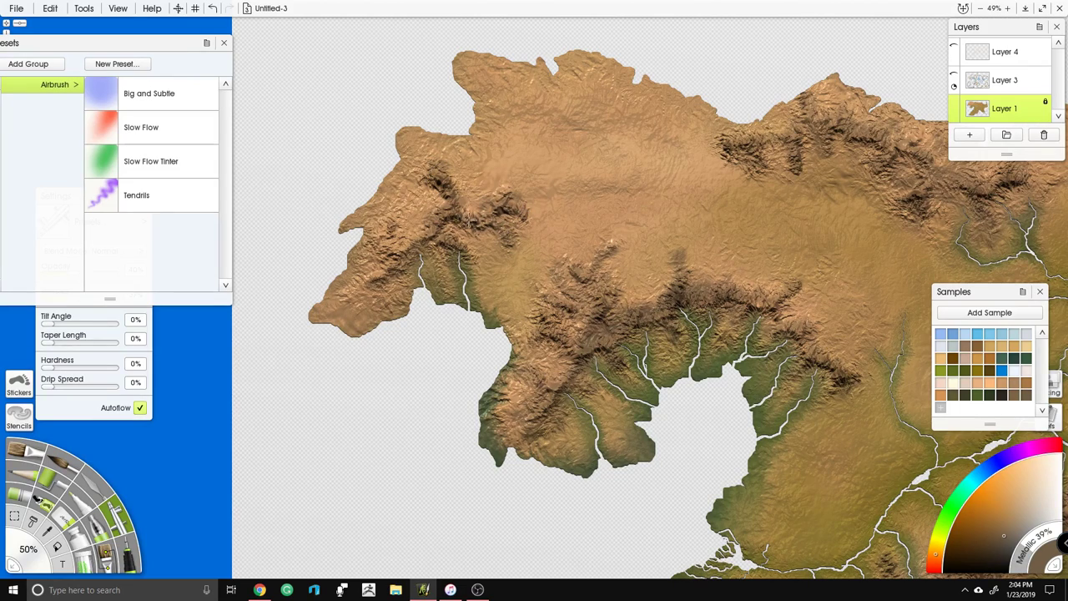
pyautogui.moveTo(369, 250); pyautogui.dragTo(399, 239)
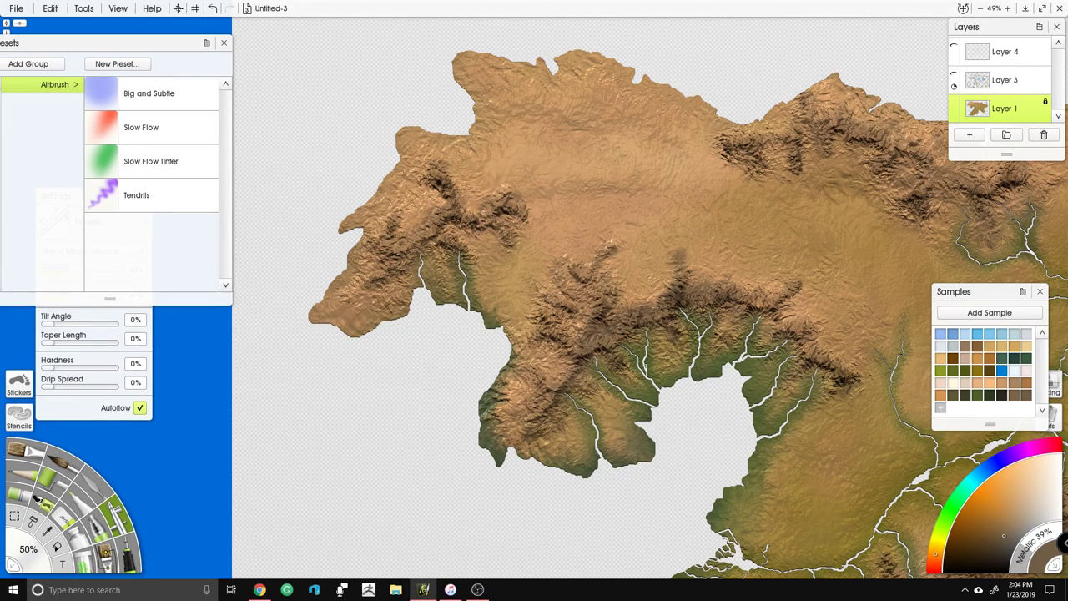
# Step: Pick a lighter brown color sample and set the airbrush to 20% opacity and 16% pressure
pyautogui.click(1017, 396)
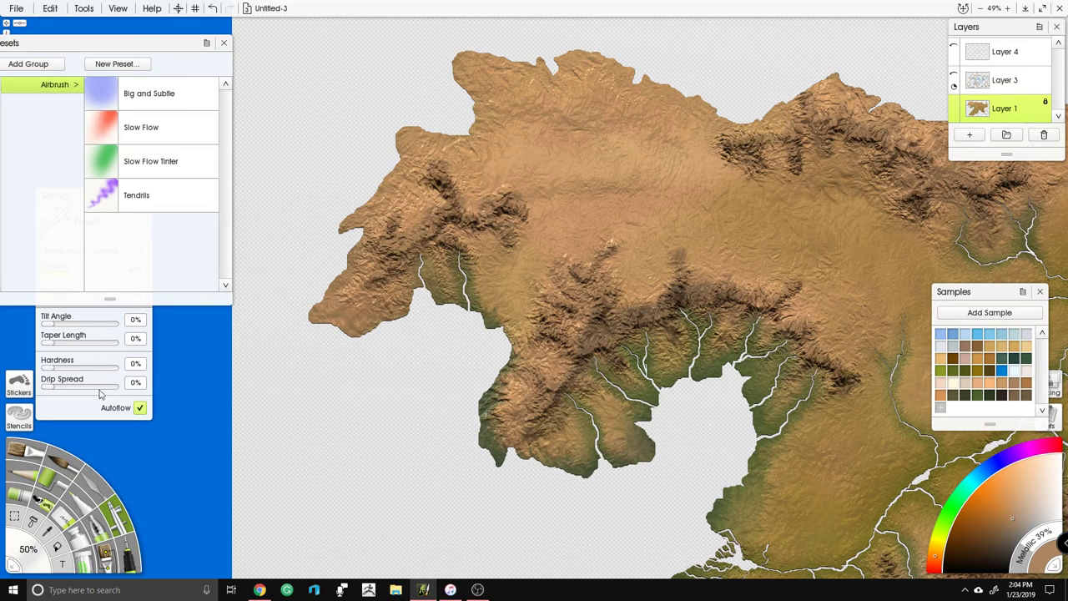
pyautogui.click(95, 491)
pyautogui.click(115, 508)
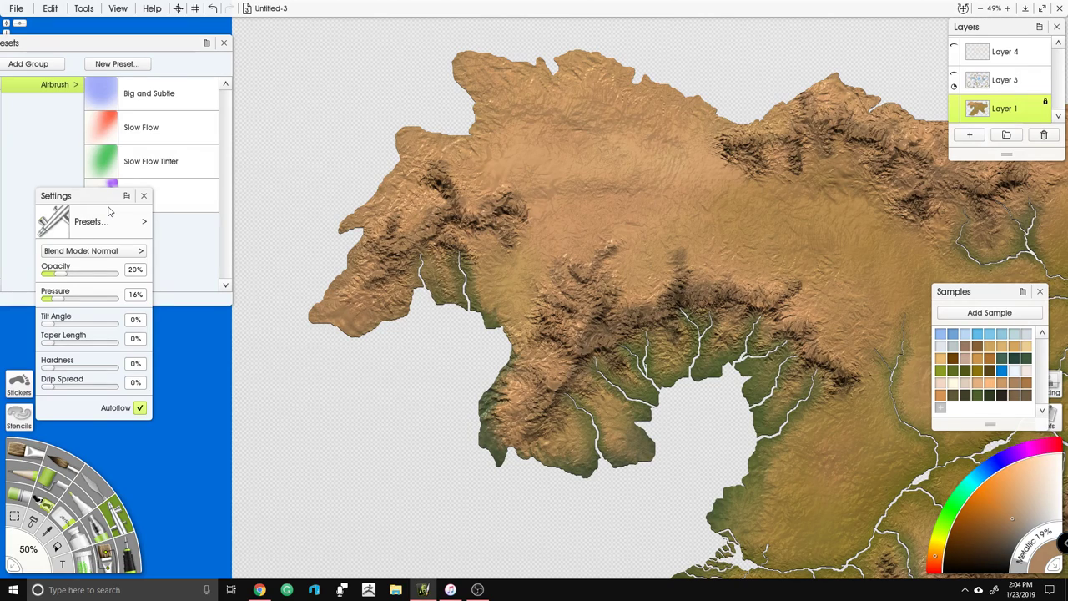
pyautogui.click(135, 206)
pyautogui.click(197, 373)
# Step: Set the airbrush size to 100%
pyautogui.click(30, 549)
pyautogui.write('15')
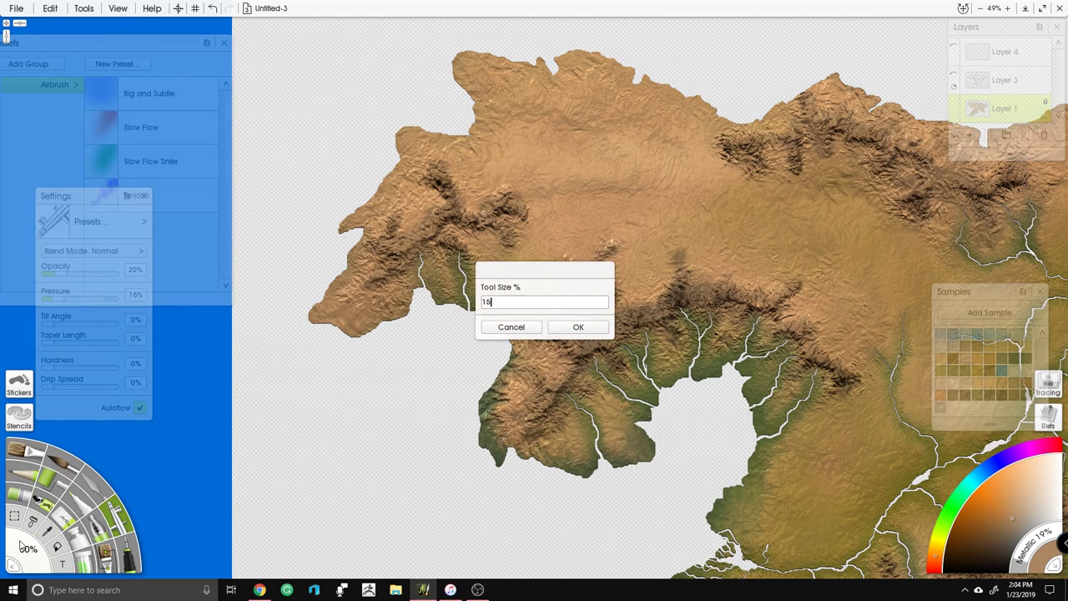
pyautogui.write('0')
pyautogui.press('Return')
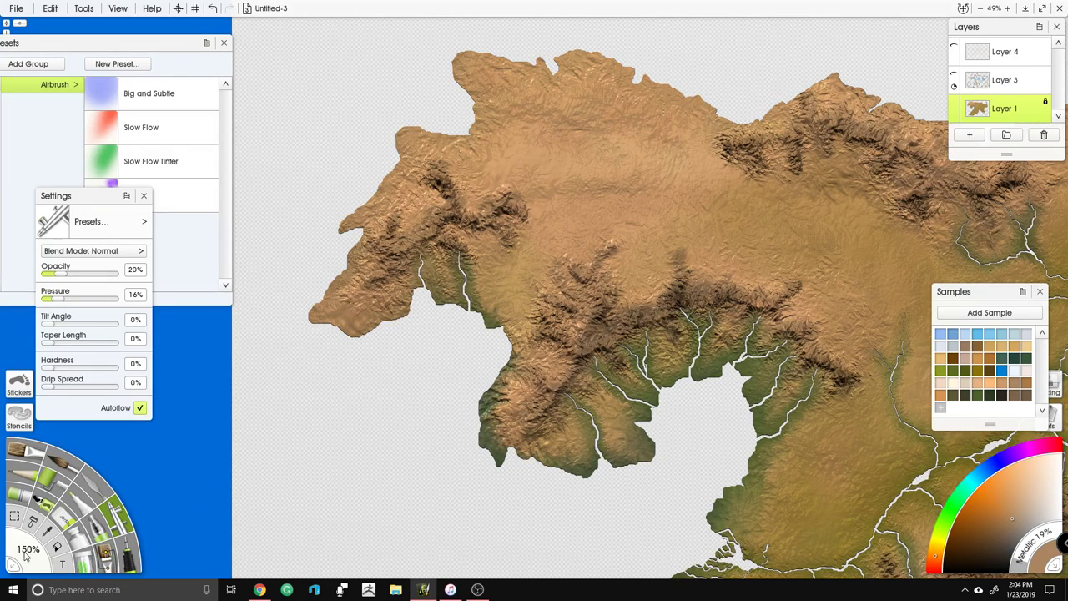
pyautogui.click(28, 552)
pyautogui.press('Return')
# Step: Airbrush the lighter brown over the mountains west and northwest of the western bay at 30% opacity and 32% pressure
pyautogui.scroll(5, 413, 185)
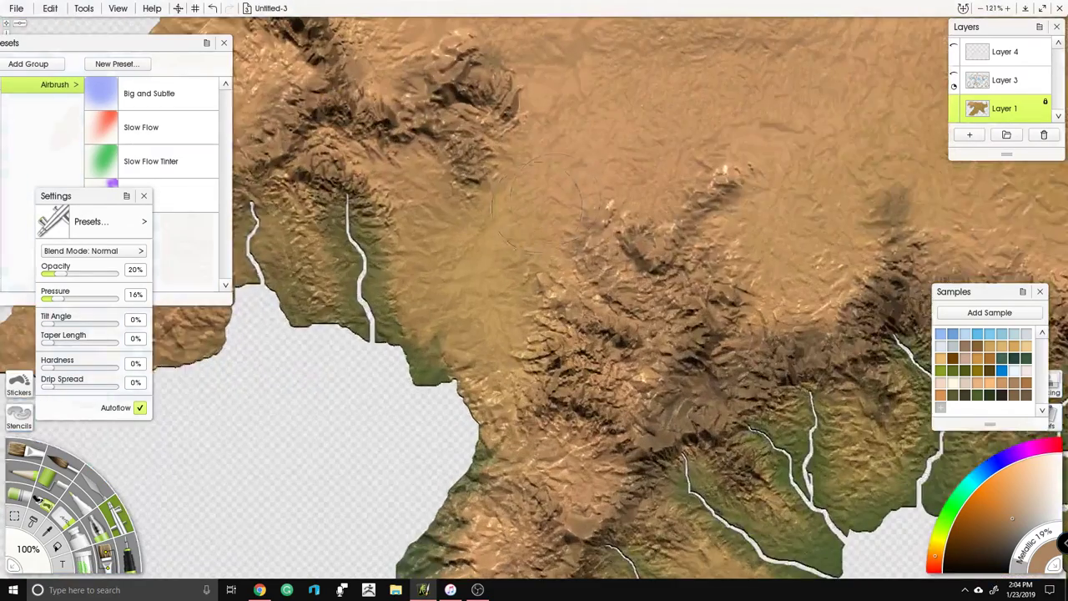
pyautogui.moveTo(574, 147); pyautogui.dragTo(453, 4)
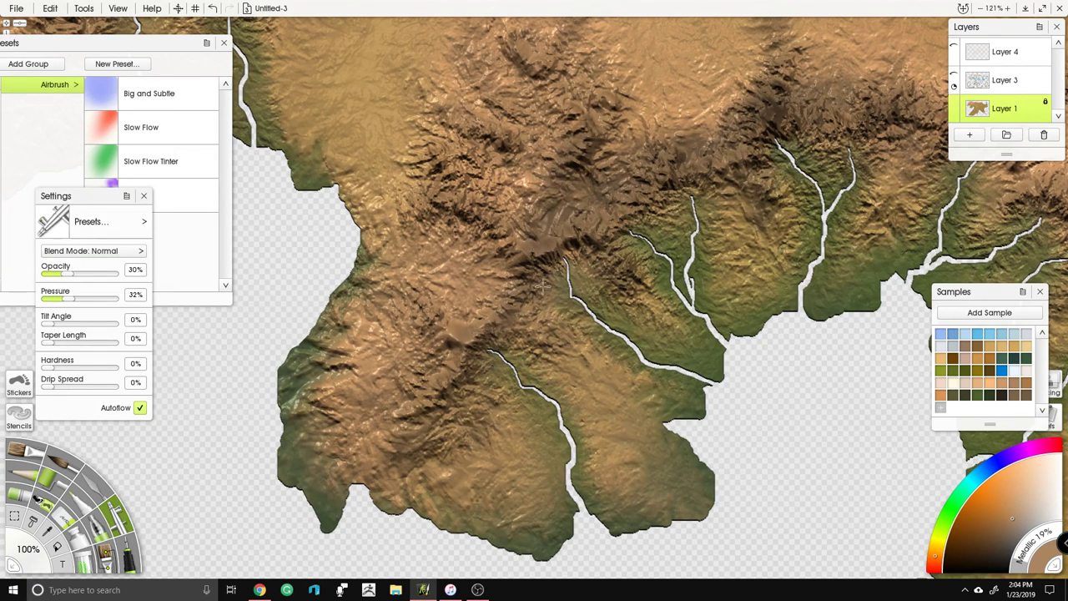
pyautogui.moveTo(476, 155); pyautogui.dragTo(488, 380)
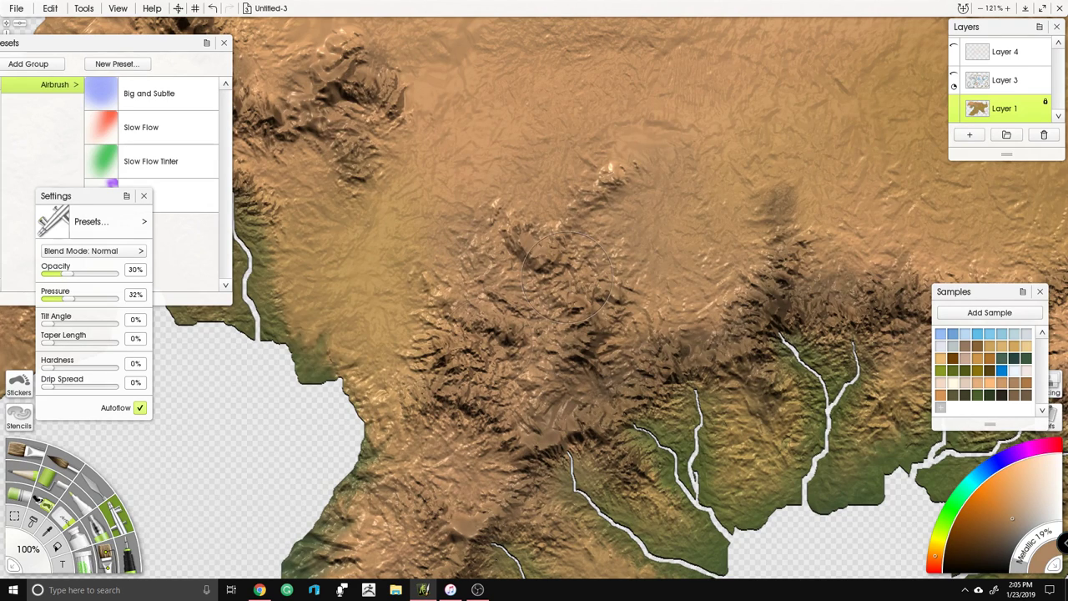
pyautogui.moveTo(676, 271); pyautogui.dragTo(450, 389)
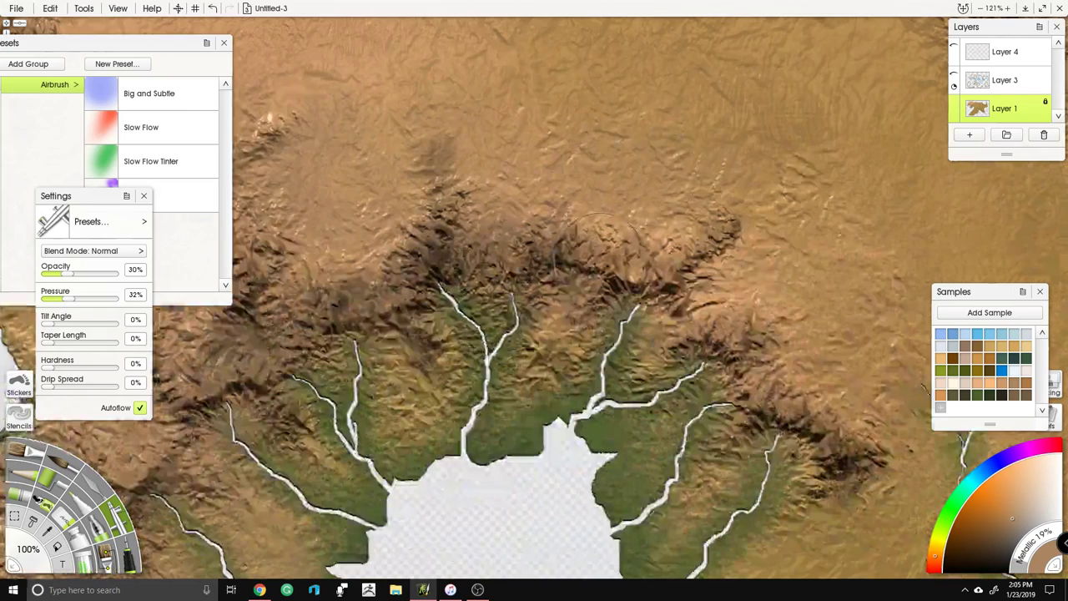
# Step: Blend the lighter brown around the mountains northeast of the western bay and into the adjoining plain
pyautogui.moveTo(734, 482); pyautogui.dragTo(621, 315)
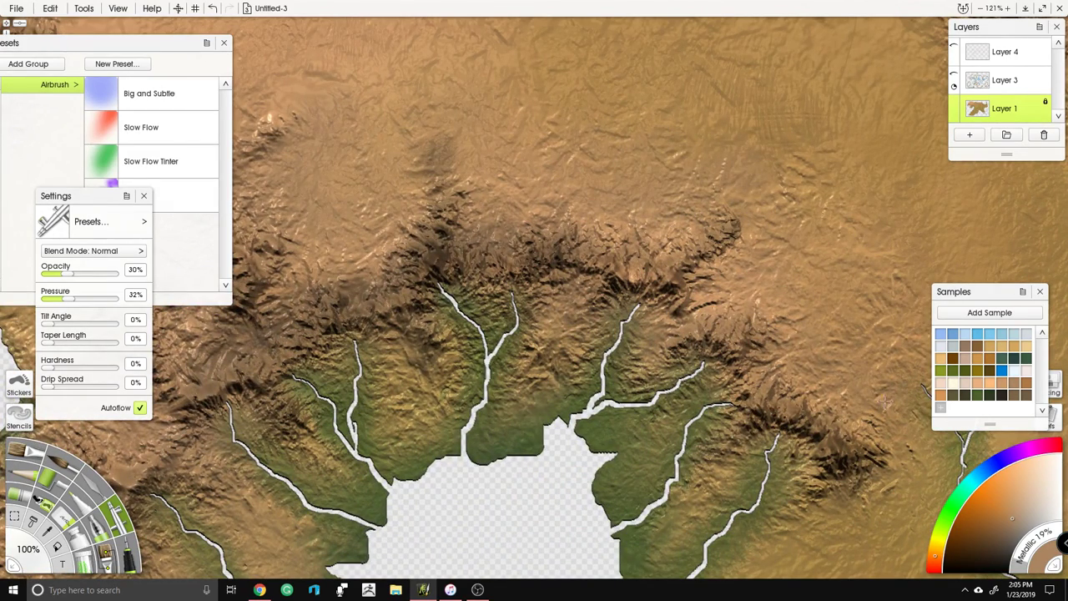
pyautogui.moveTo(710, 421); pyautogui.dragTo(619, 272)
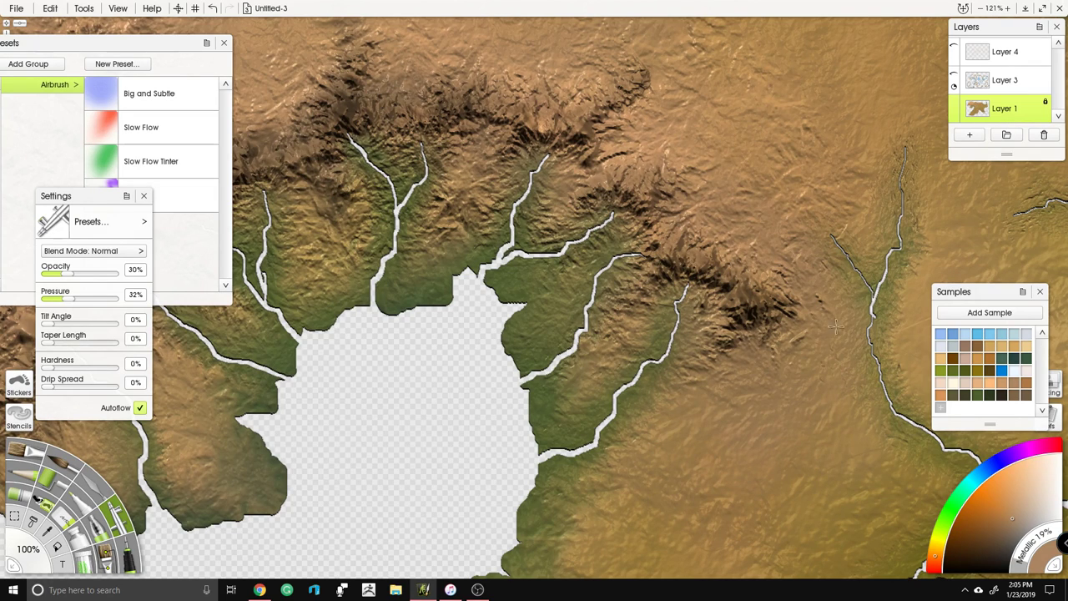
pyautogui.moveTo(692, 117); pyautogui.dragTo(663, 205)
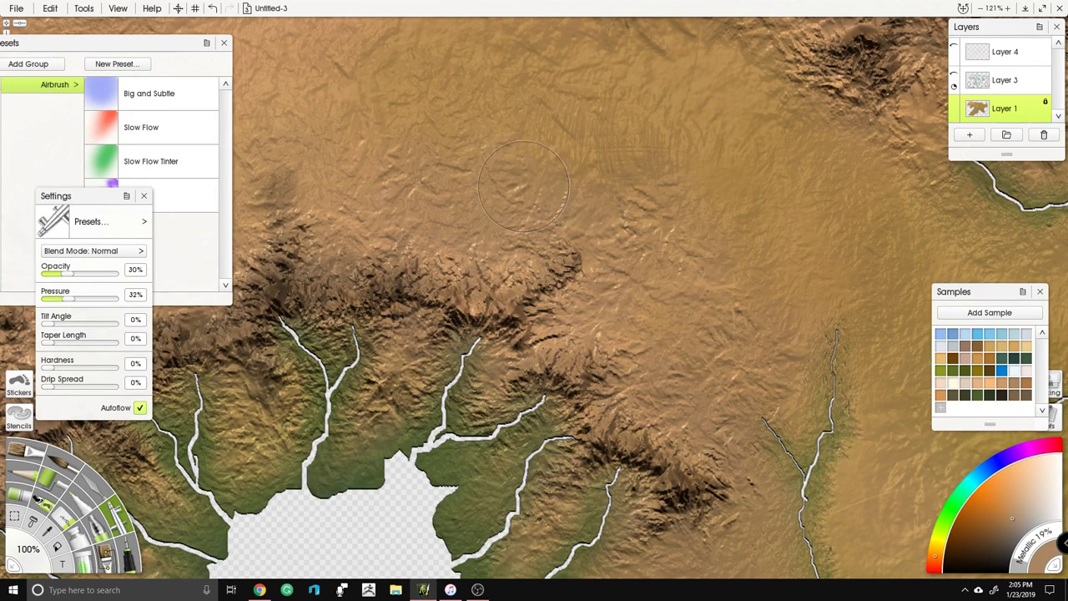
pyautogui.moveTo(568, 192); pyautogui.dragTo(638, 503)
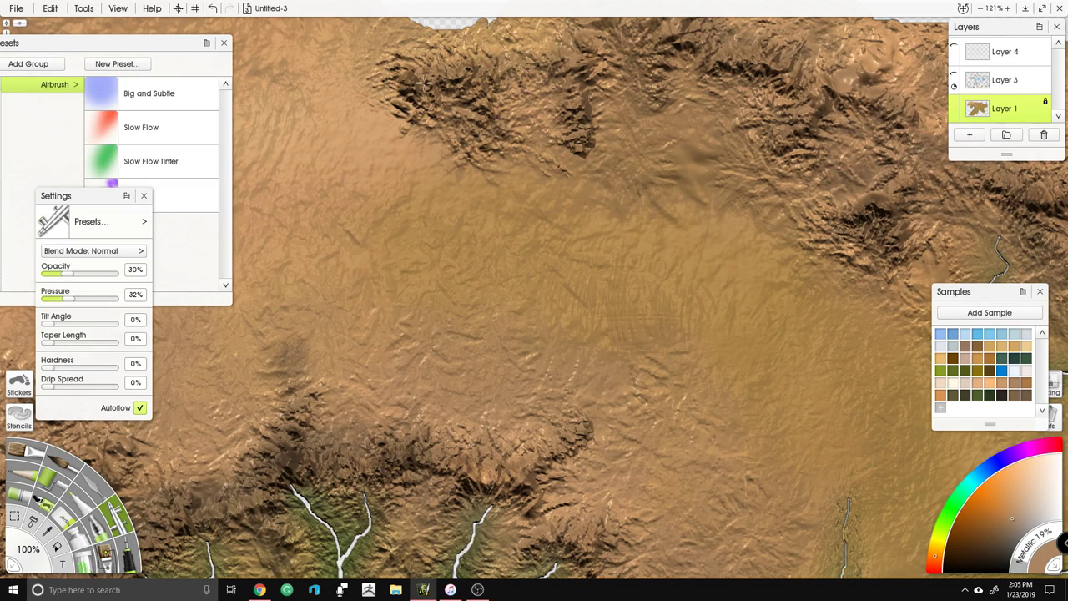
# Step: Blend the lighter brown over the northern coastal range and the foothills around the northern river sources
pyautogui.moveTo(605, 202); pyautogui.dragTo(616, 374)
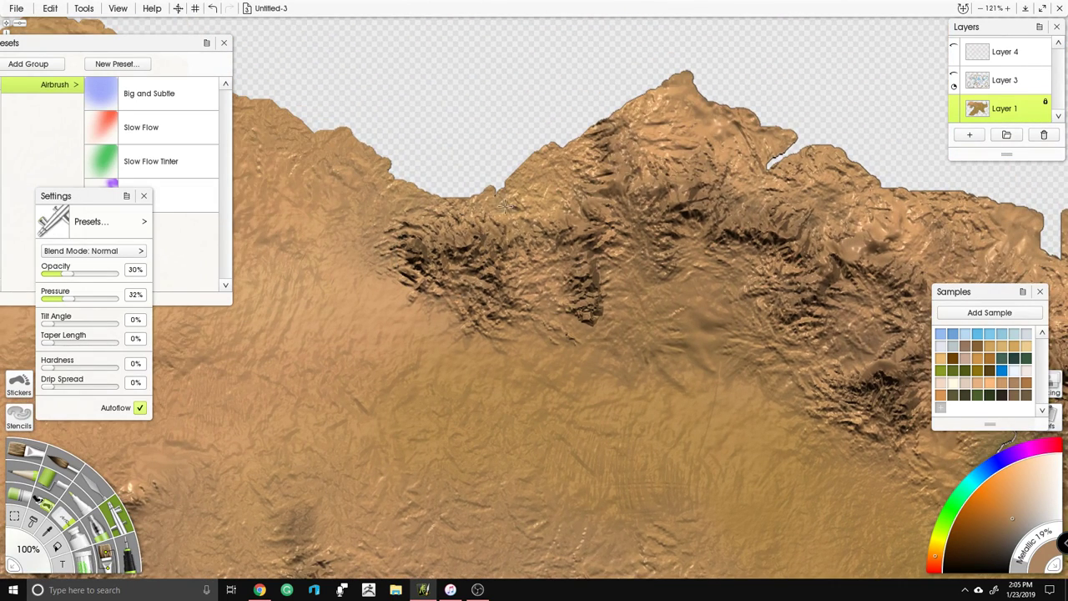
pyautogui.moveTo(889, 274); pyautogui.dragTo(693, 256)
pyautogui.moveTo(856, 225); pyautogui.dragTo(635, 319)
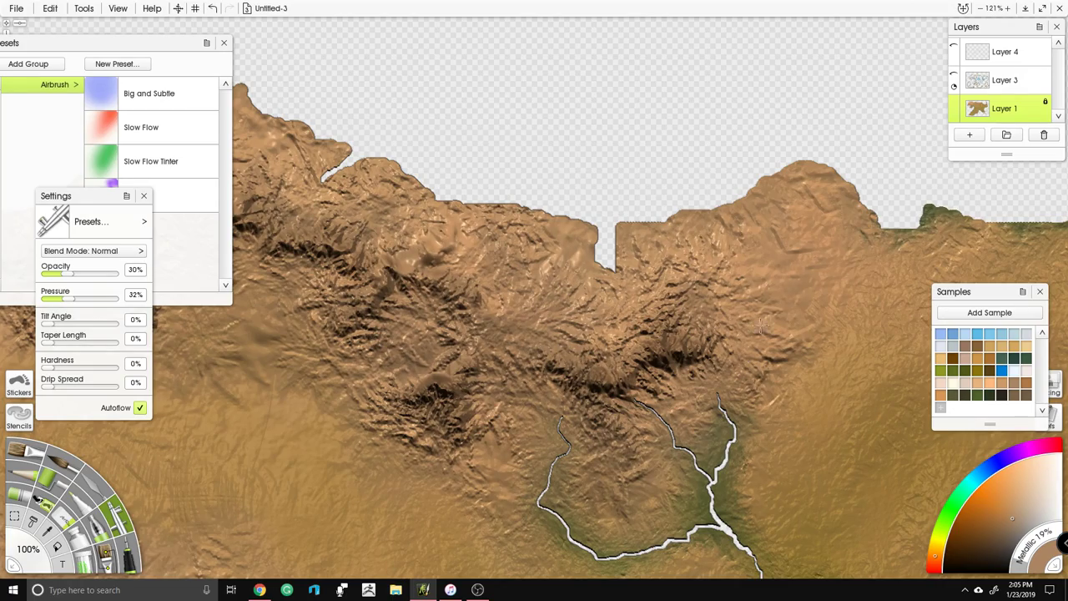
pyautogui.scroll(-3, 816, 245)
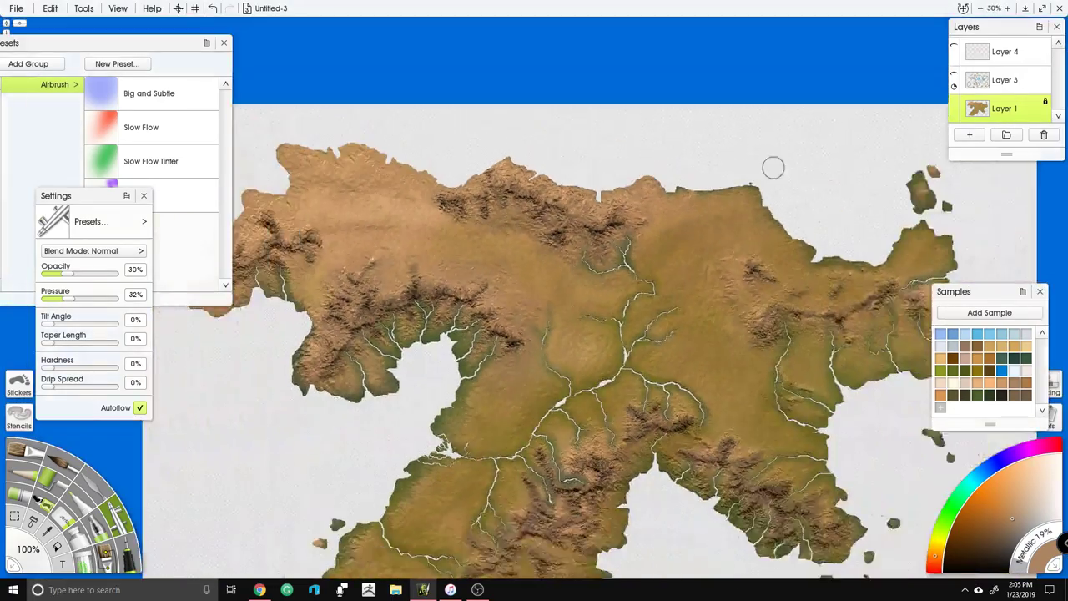
# Step: Soften the southwestern mountain range's edges with the lighter brown, down to the southern coastal rivers
pyautogui.scroll(3, 667, 129)
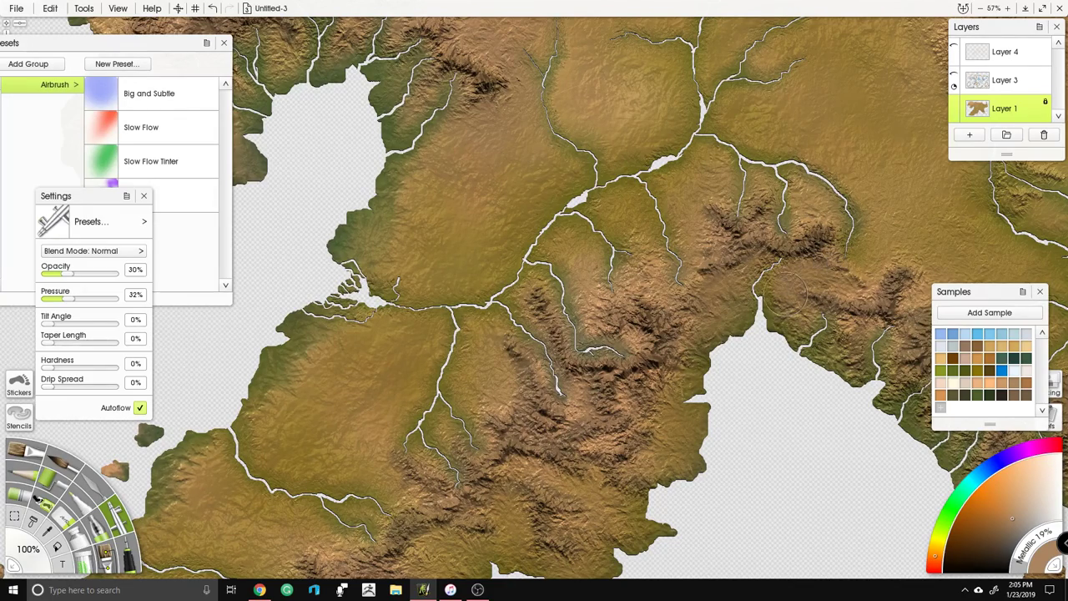
pyautogui.scroll(-3, 615, 338)
pyautogui.moveTo(603, 335); pyautogui.dragTo(678, 297)
pyautogui.scroll(2, 659, 333)
pyautogui.scroll(3, 693, 284)
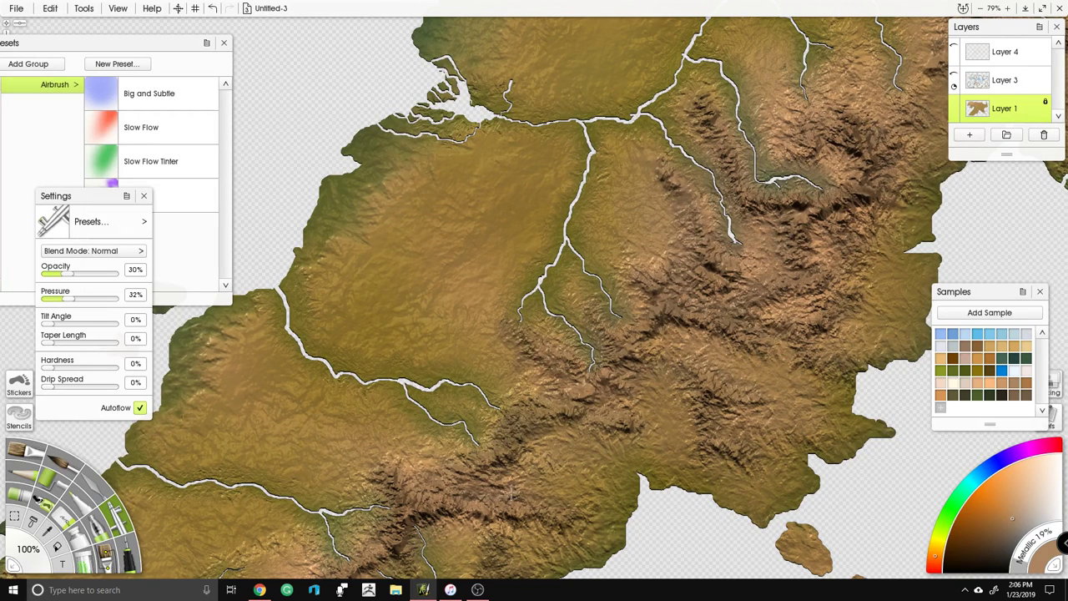
pyautogui.moveTo(524, 497); pyautogui.dragTo(622, 291)
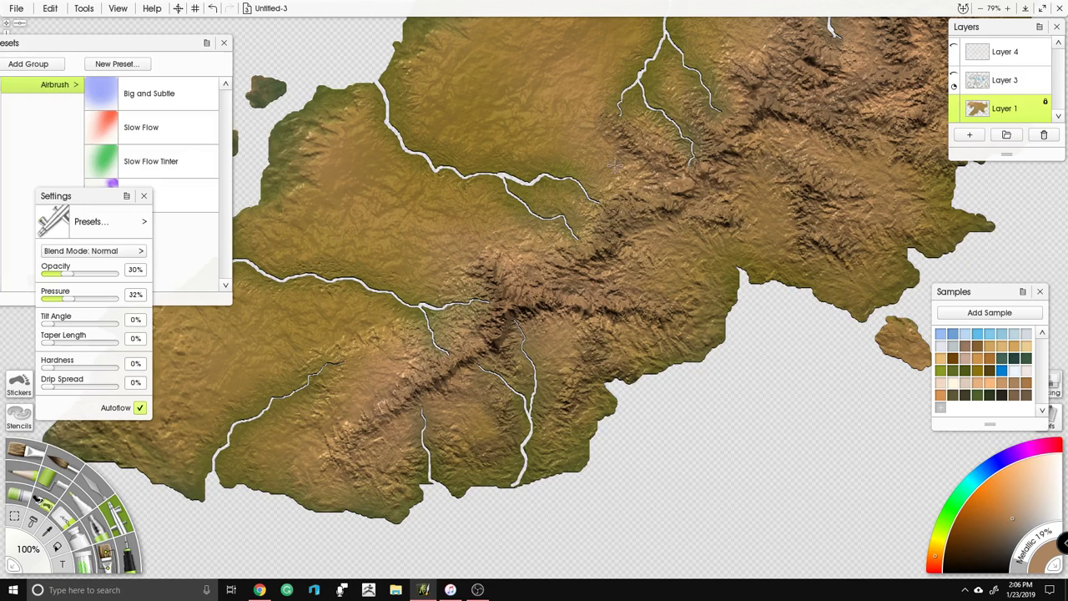
pyautogui.moveTo(594, 211)
pyautogui.mouseDown()
pyautogui.moveTo(563, 197)
pyautogui.moveTo(556, 251)
pyautogui.mouseUp()
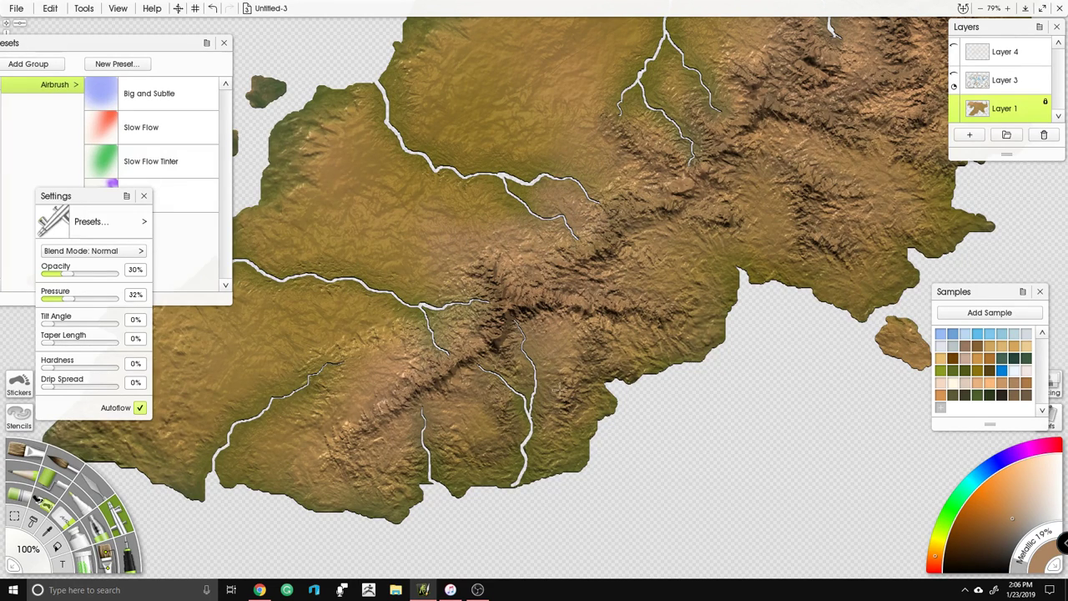
# Step: Blend the lighter brown over the mountains around the central river sources and across the southeastern peninsula
pyautogui.moveTo(716, 221); pyautogui.dragTo(463, 499)
pyautogui.moveTo(877, 78); pyautogui.dragTo(646, 201)
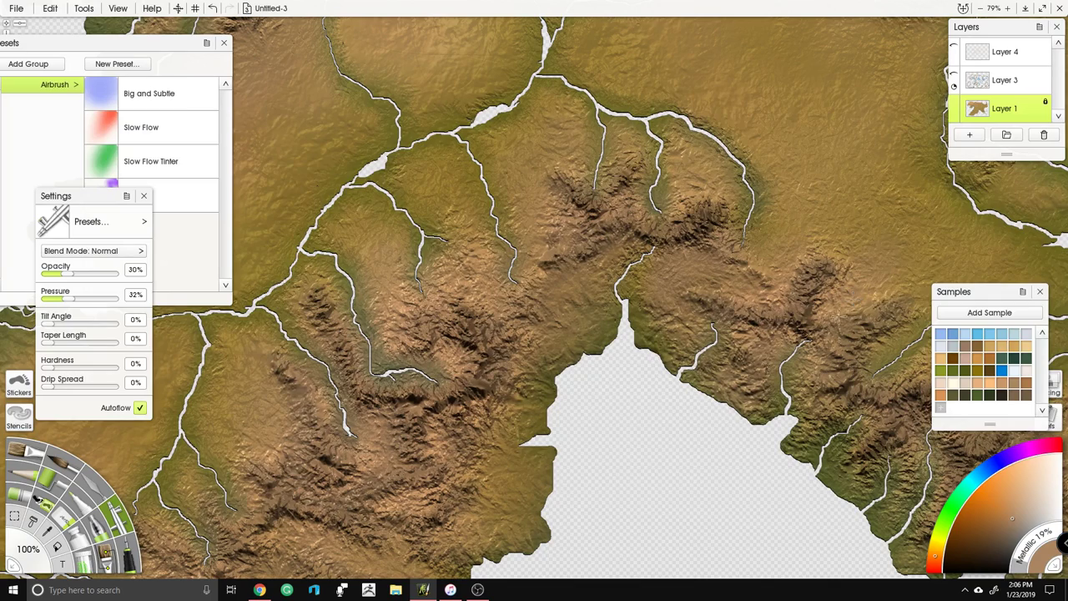
pyautogui.moveTo(881, 404); pyautogui.dragTo(569, 262)
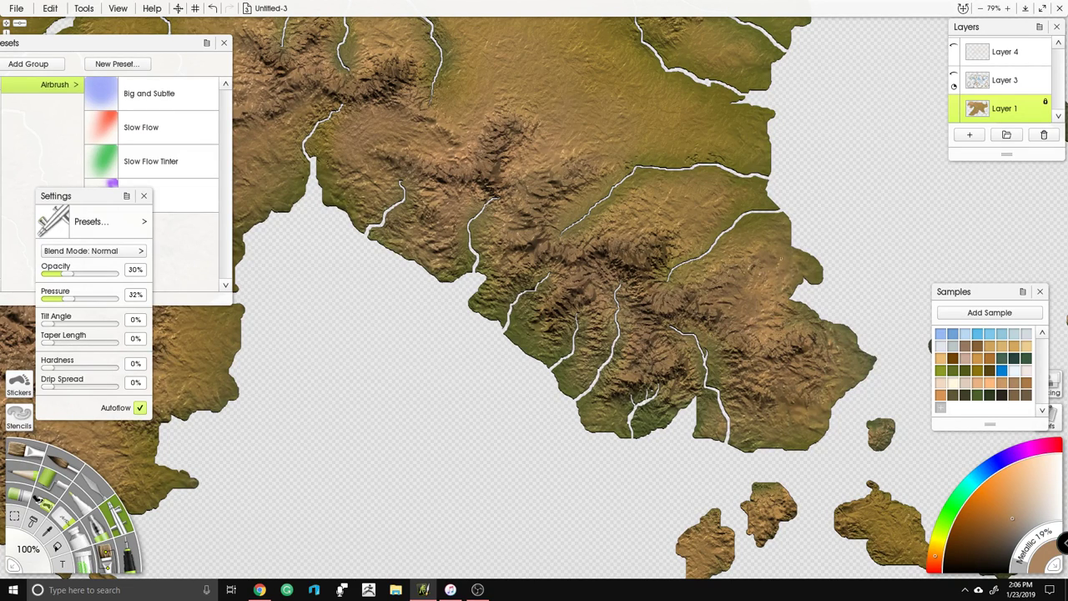
# Step: Blend the lighter brown around the northeastern mountains and across the northern plain beside the coastal range
pyautogui.scroll(-5, 697, 243)
pyautogui.scroll(3, 776, 305)
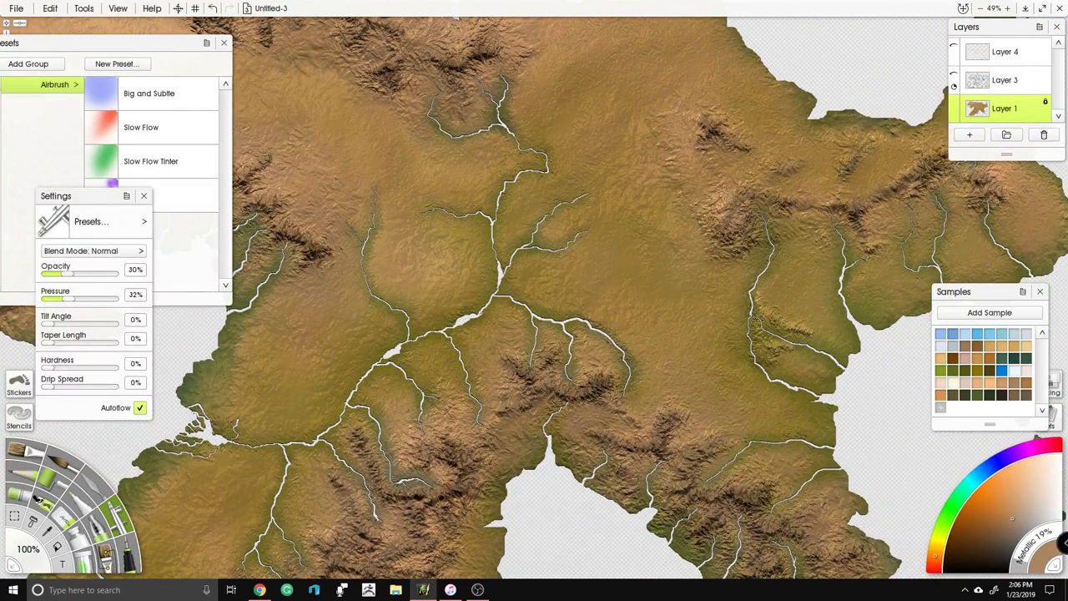
pyautogui.moveTo(759, 267)
pyautogui.mouseDown()
pyautogui.moveTo(826, 214)
pyautogui.moveTo(951, 197)
pyautogui.moveTo(827, 214)
pyautogui.mouseUp()
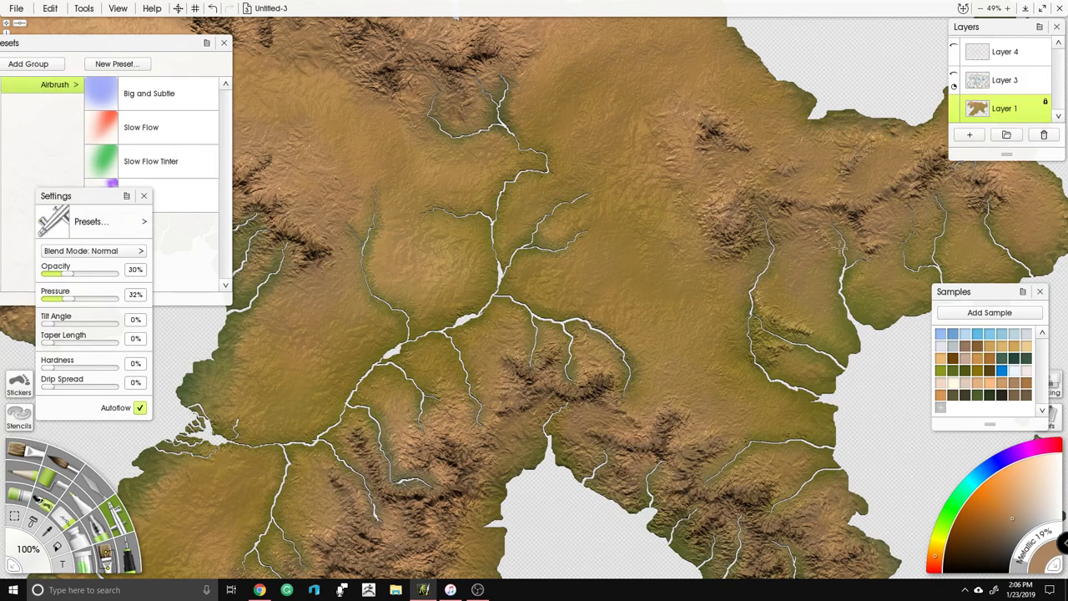
pyautogui.moveTo(480, 61); pyautogui.dragTo(643, 239)
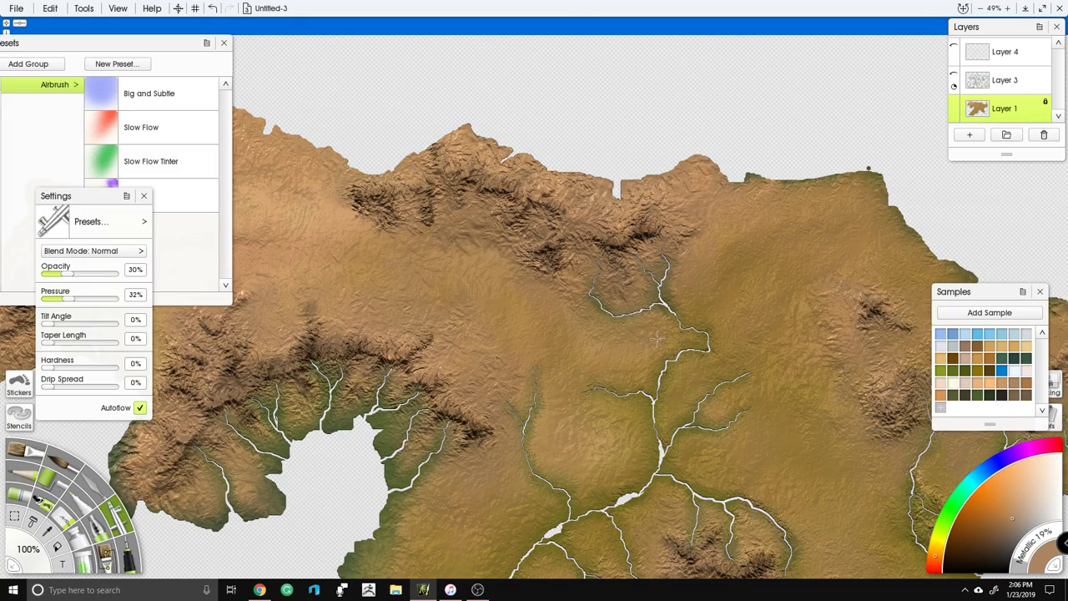
pyautogui.scroll(-3, 595, 417)
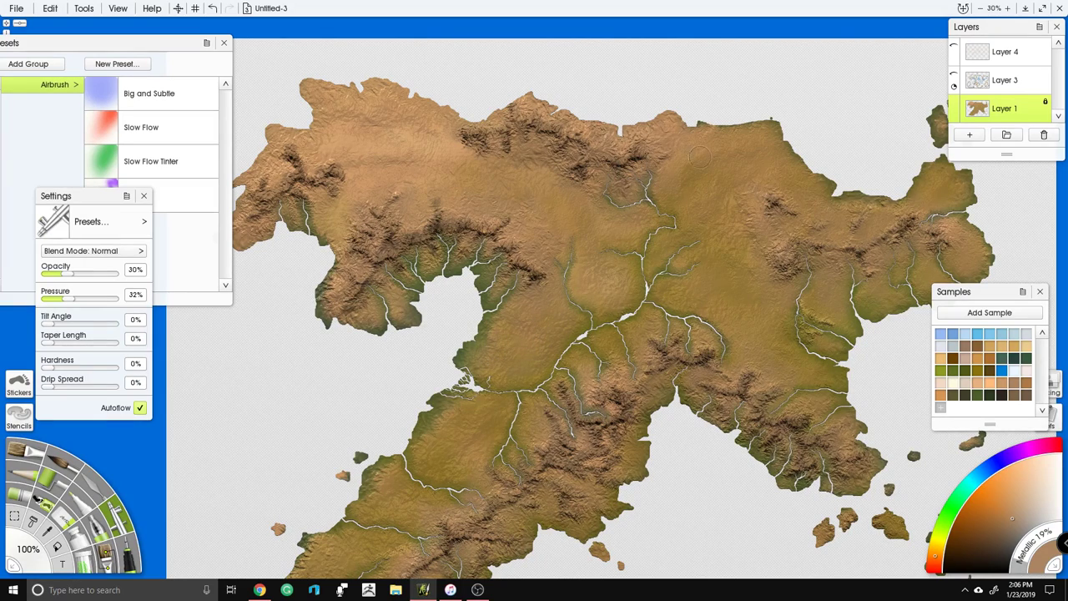
# Step: Extend the lighter brown over the plain southeast of the western bay, above the river delta
pyautogui.moveTo(650, 259); pyautogui.dragTo(562, 246)
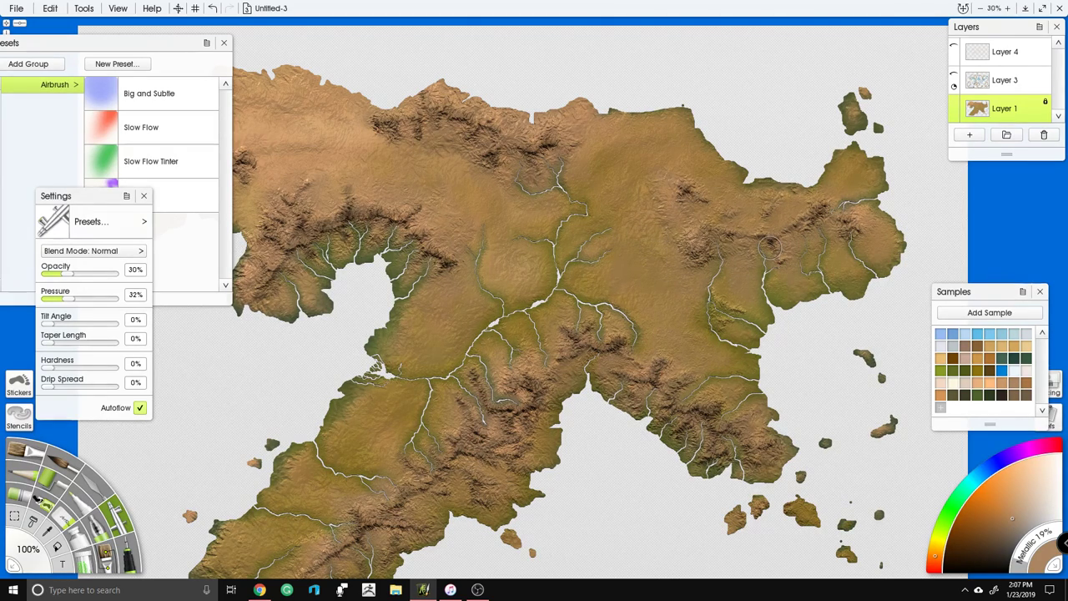
pyautogui.scroll(-2, 768, 256)
pyautogui.scroll(5, 482, 235)
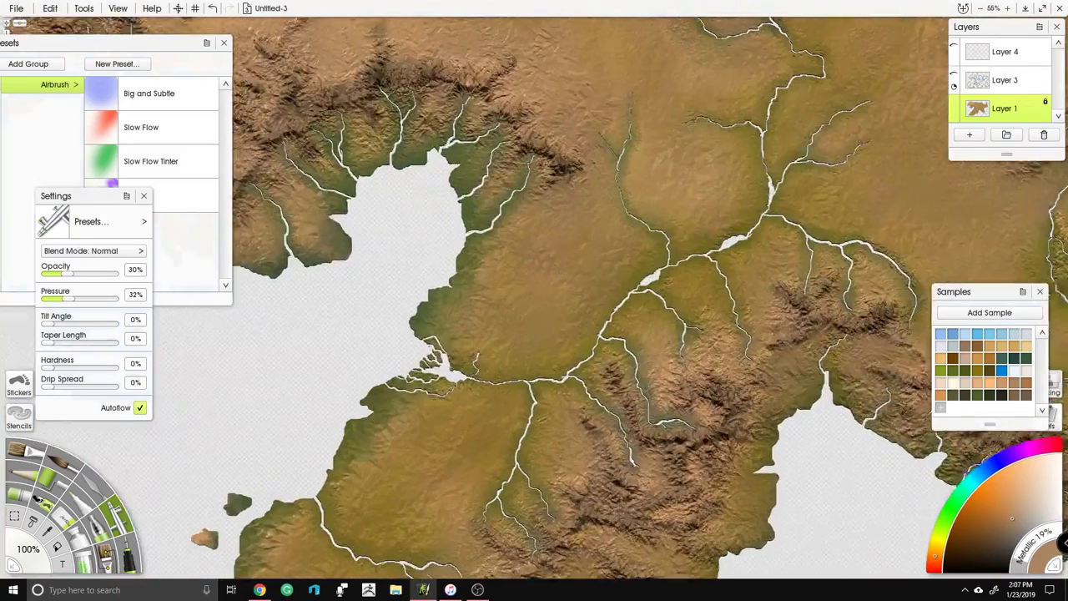
pyautogui.moveTo(567, 277); pyautogui.dragTo(551, 164)
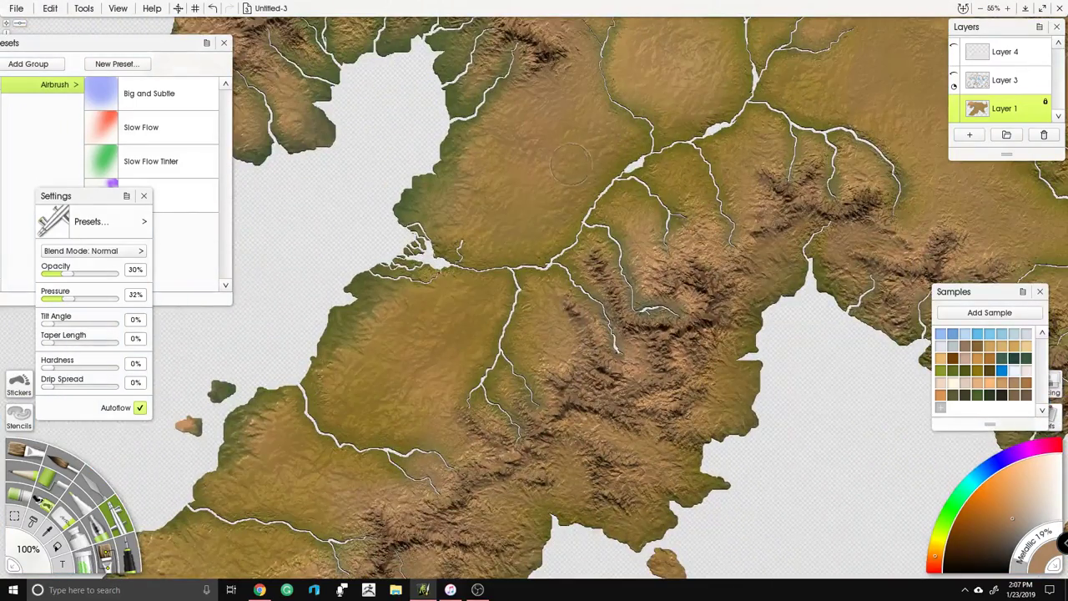
pyautogui.scroll(-2, 943, 374)
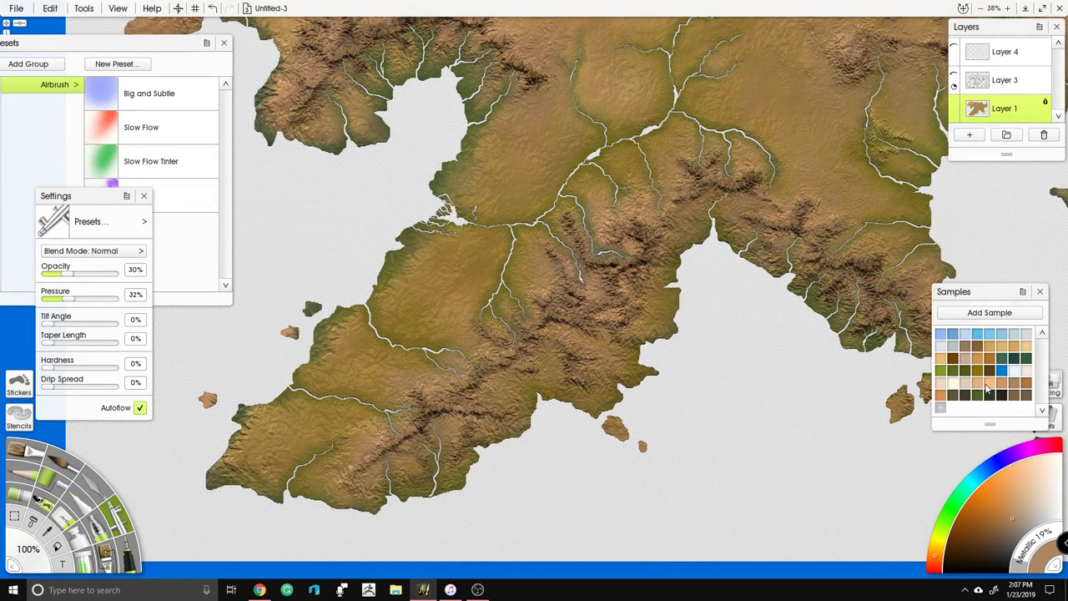
# Step: Pick the dark yellow-brown color sample and tint the southwestern mountain range and its foothills with it
pyautogui.click(976, 373)
pyautogui.scroll(2, 539, 297)
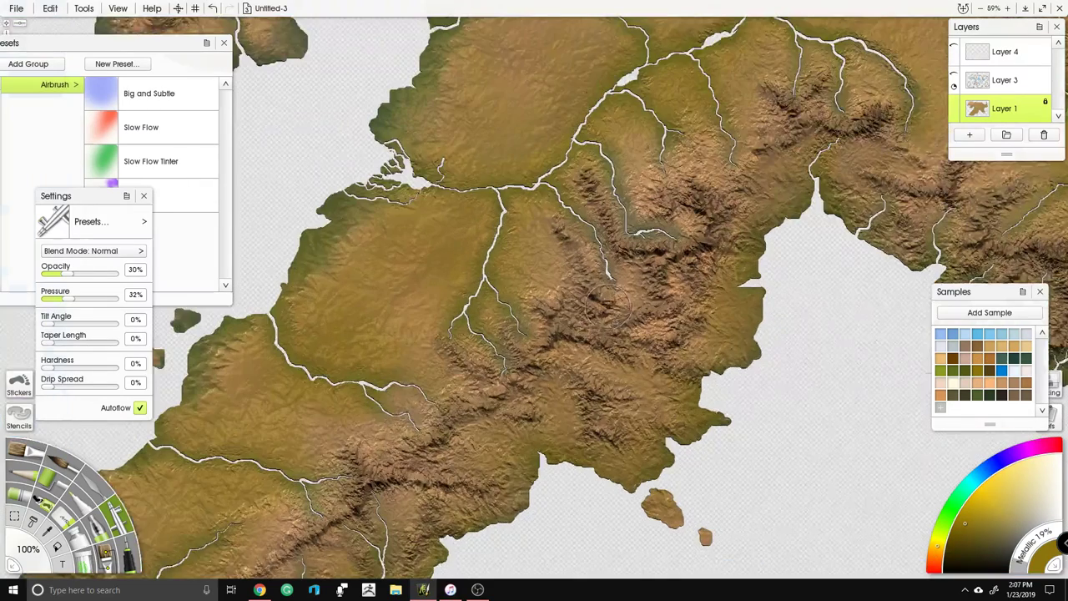
pyautogui.moveTo(538, 297); pyautogui.dragTo(580, 274)
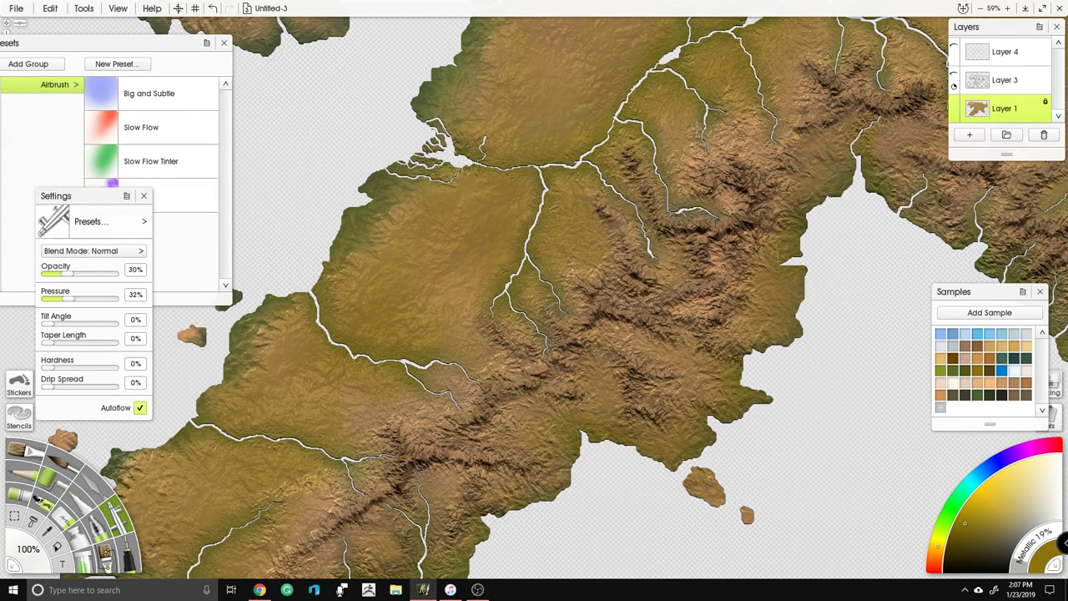
pyautogui.moveTo(635, 381); pyautogui.dragTo(676, 298)
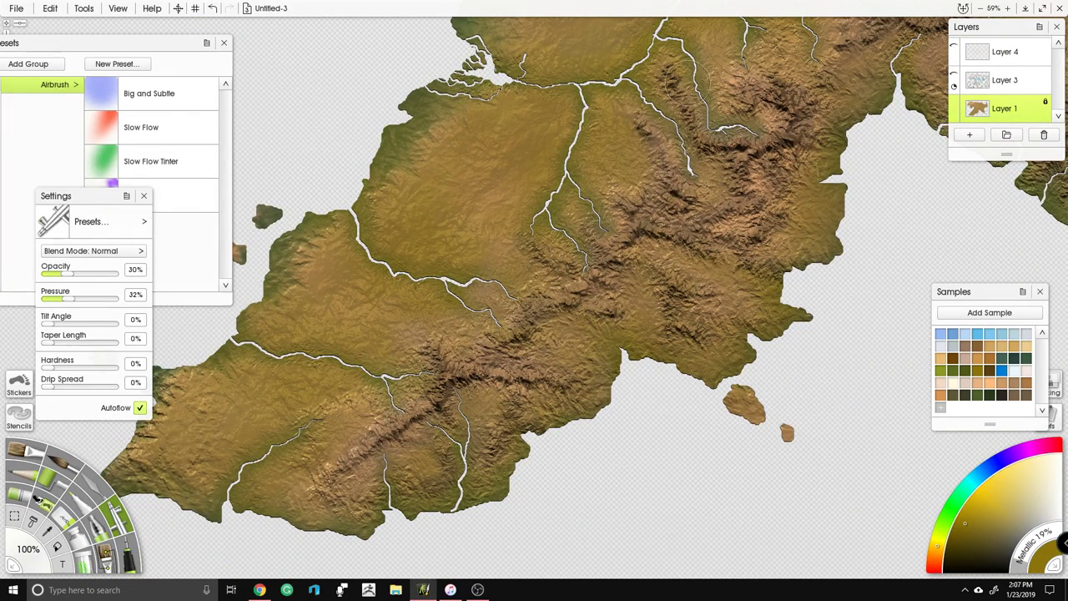
pyautogui.moveTo(771, 183); pyautogui.dragTo(584, 362)
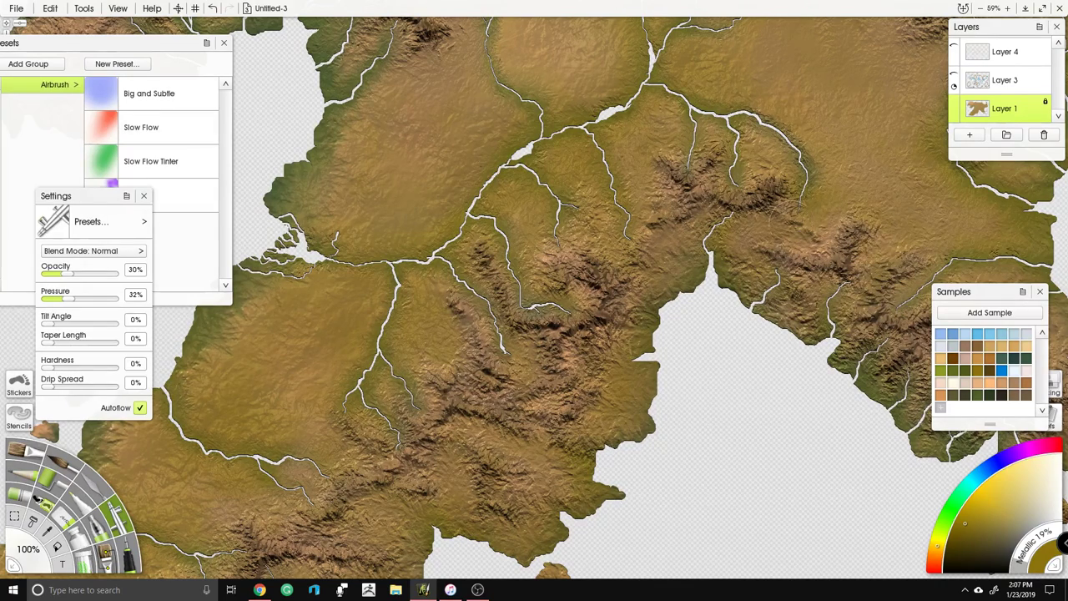
# Step: Tint the southeastern peninsula's mountains and the lowlands north of them with the dark yellow-brown
pyautogui.moveTo(816, 324); pyautogui.dragTo(498, 287)
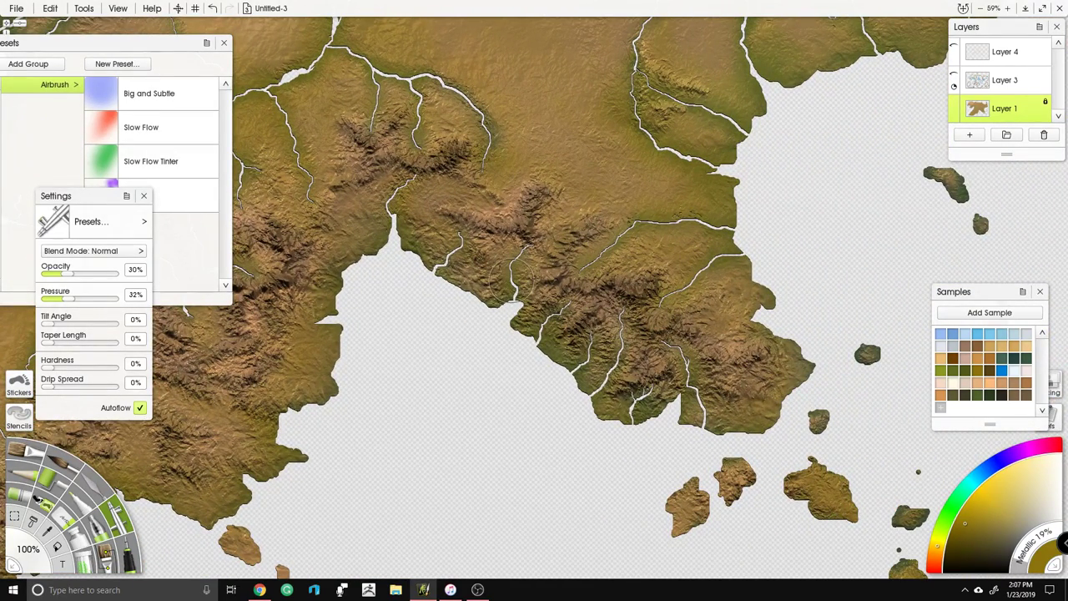
pyautogui.scroll(-5, 507, 298)
pyautogui.moveTo(507, 298); pyautogui.dragTo(583, 353)
pyautogui.scroll(3, 653, 262)
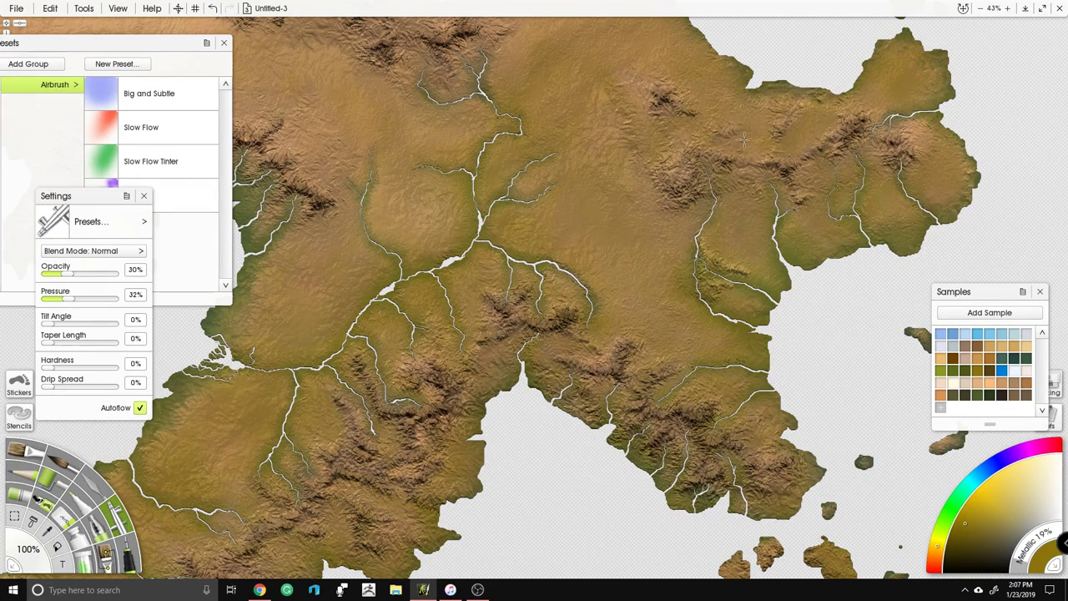
# Step: Blend the dark yellow-brown into the northern lowlands and the plain southeast of the western bay
pyautogui.moveTo(327, 211); pyautogui.dragTo(532, 408)
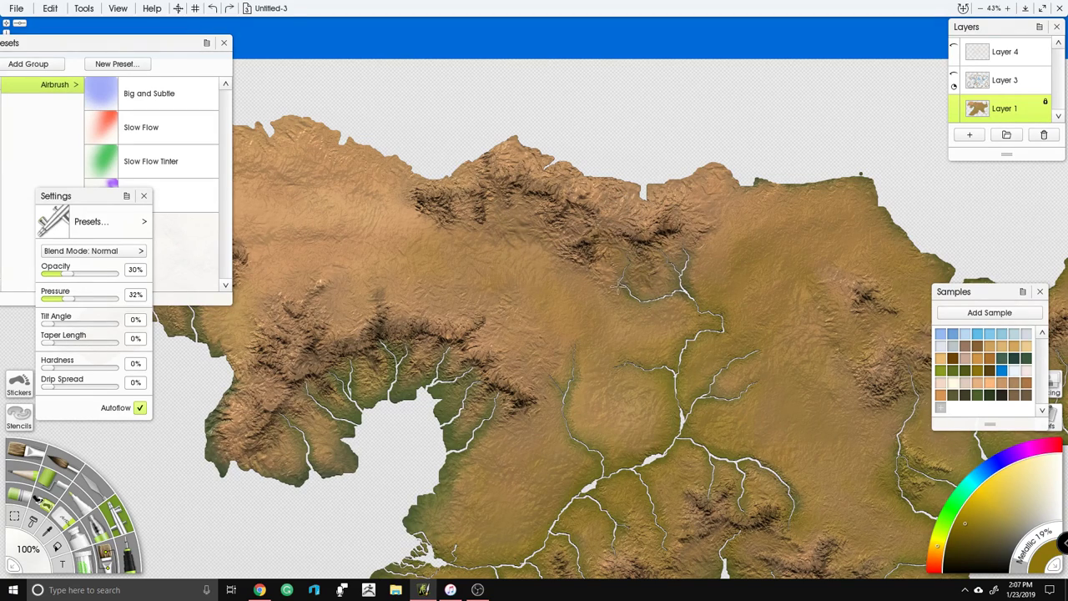
pyautogui.moveTo(692, 279)
pyautogui.mouseDown()
pyautogui.moveTo(747, 245)
pyautogui.moveTo(772, 187)
pyautogui.mouseUp()
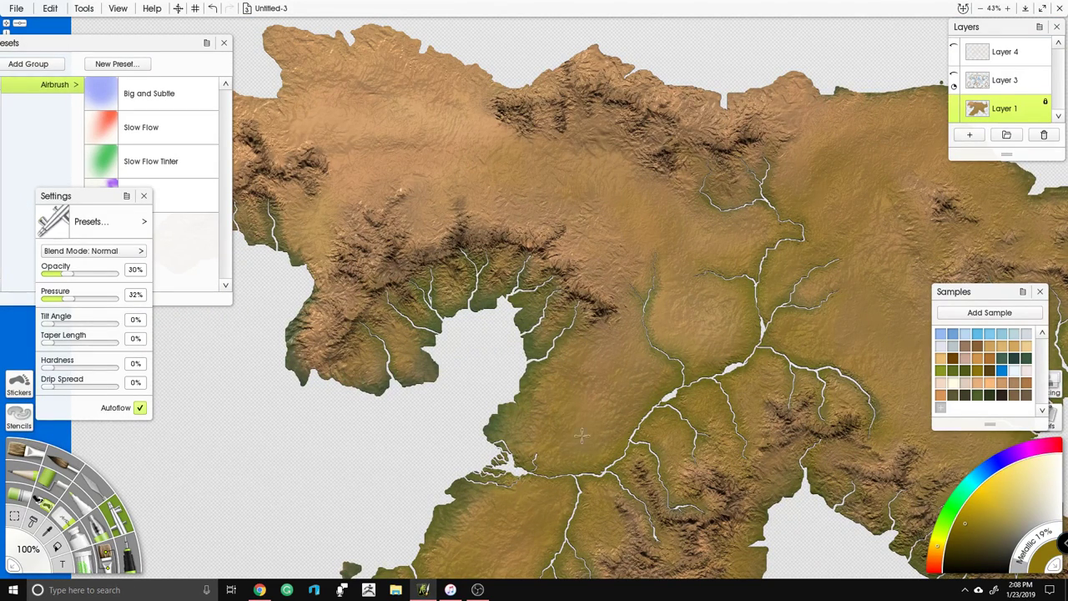
pyautogui.scroll(-3, 572, 402)
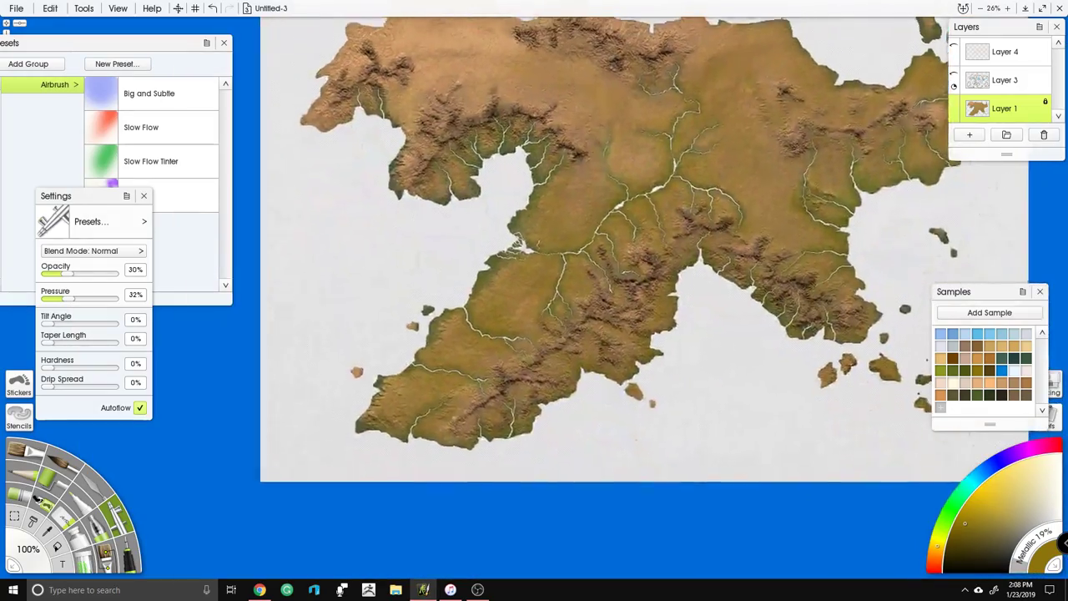
pyautogui.scroll(3, 618, 276)
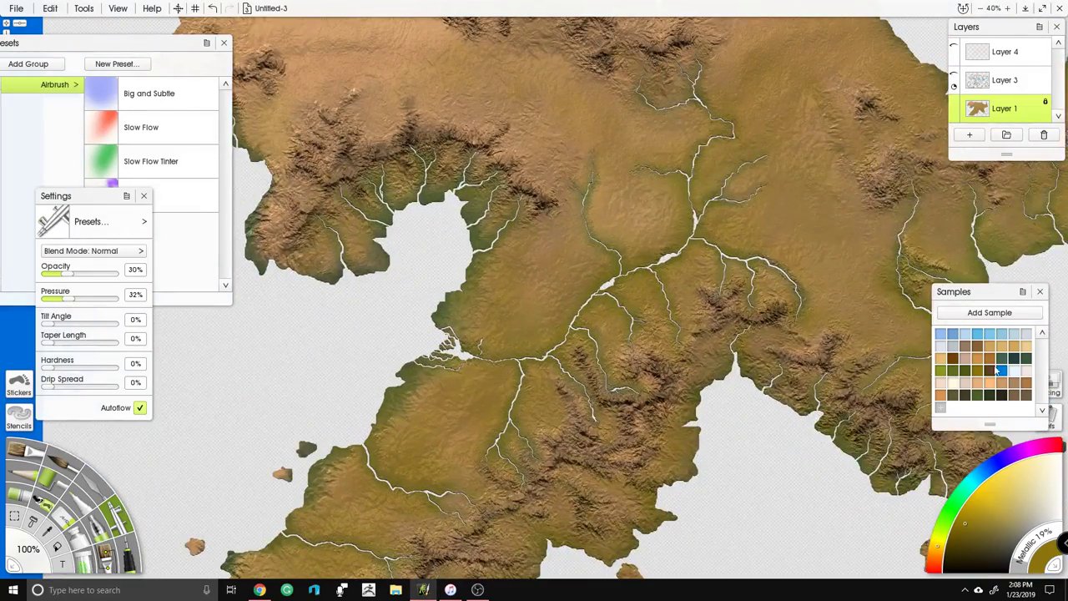
# Step: Pick the light tan color sample and airbrush a highlight onto the plain south of the river delta
pyautogui.click(1026, 348)
pyautogui.moveTo(693, 424); pyautogui.dragTo(688, 364)
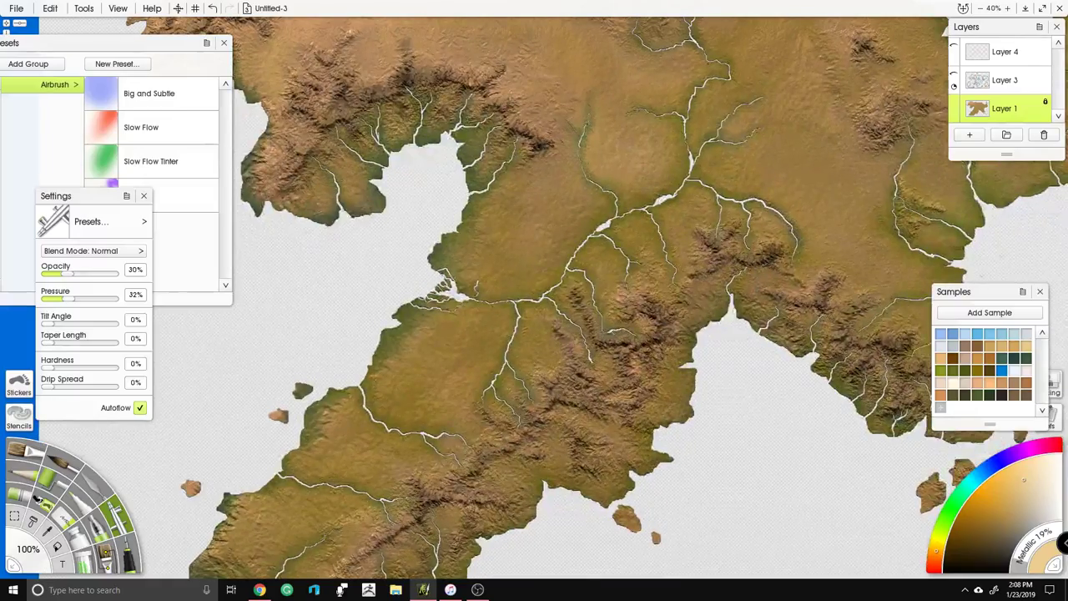
pyautogui.press('super+x')
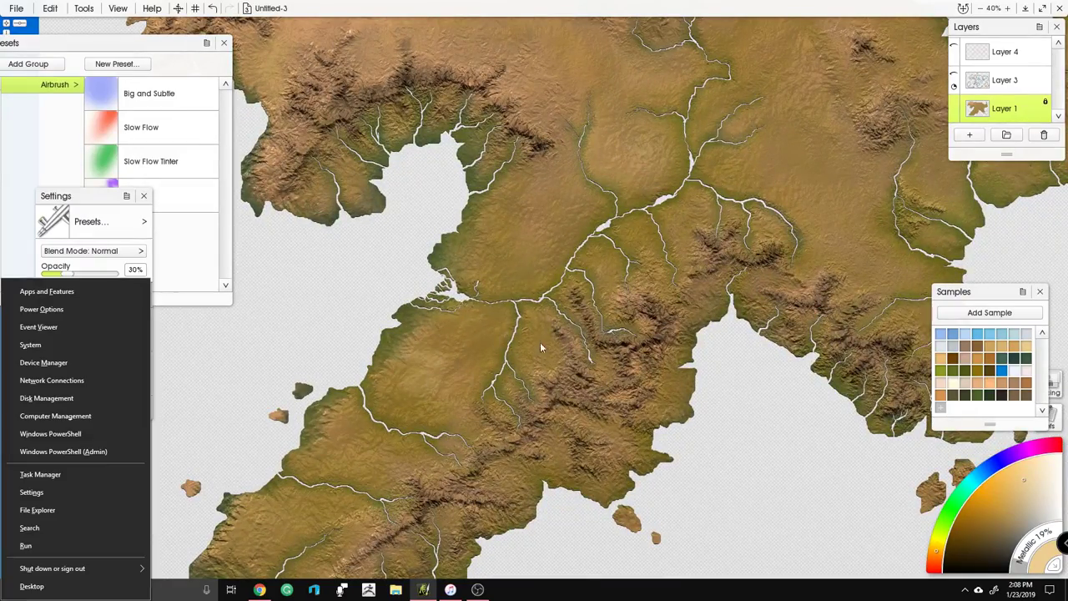
pyautogui.scroll(4, 507, 338)
pyautogui.click(279, 235)
pyautogui.scroll(3, 493, 330)
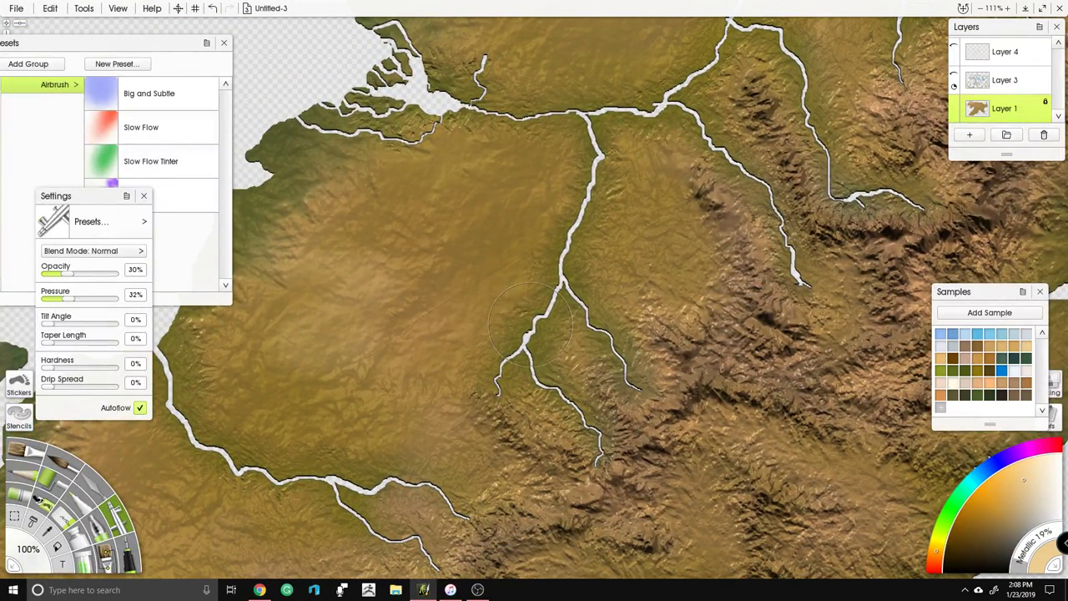
pyautogui.moveTo(474, 469)
pyautogui.mouseDown()
pyautogui.moveTo(430, 402)
pyautogui.moveTo(462, 370)
pyautogui.mouseUp()
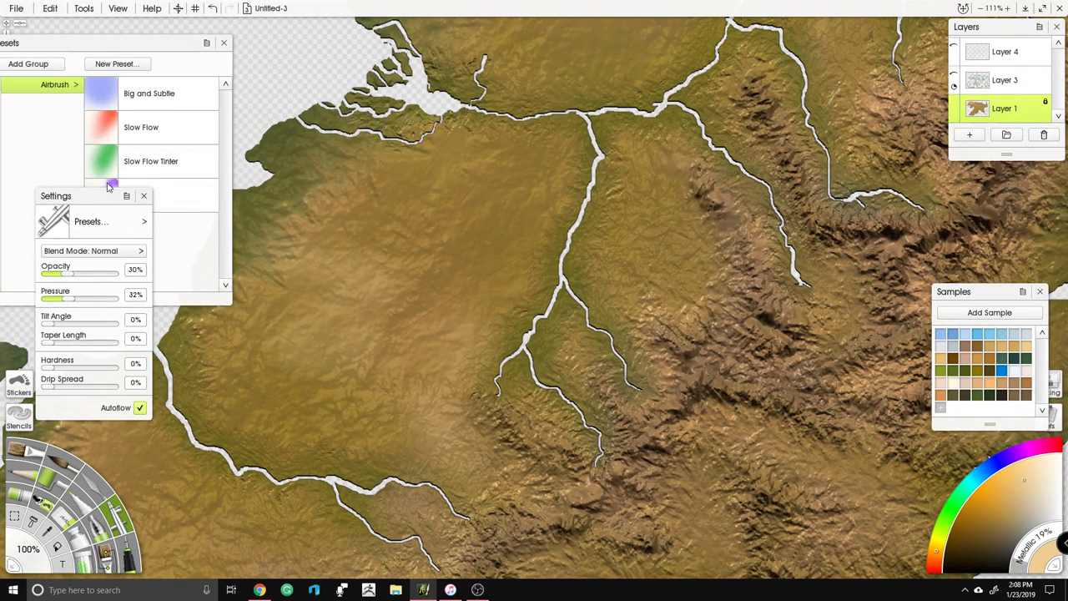
# Step: Lower the airbrush opacity to 21% and spread light tan over the delta's southern plain and the adjacent foothills
pyautogui.moveTo(77, 284)
pyautogui.mouseDown()
pyautogui.moveTo(50, 279)
pyautogui.moveTo(63, 273)
pyautogui.mouseUp()
pyautogui.moveTo(475, 401)
pyautogui.mouseDown()
pyautogui.moveTo(442, 441)
pyautogui.moveTo(316, 434)
pyautogui.mouseUp()
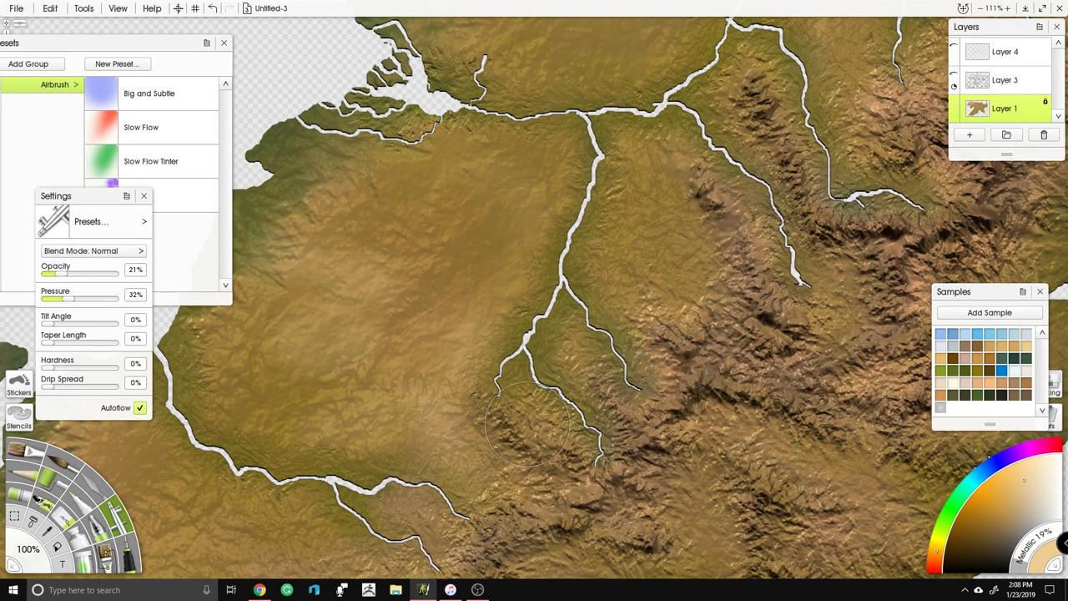
pyautogui.moveTo(663, 162)
pyautogui.mouseDown()
pyautogui.moveTo(685, 158)
pyautogui.moveTo(720, 251)
pyautogui.moveTo(817, 243)
pyautogui.moveTo(848, 290)
pyautogui.mouseUp()
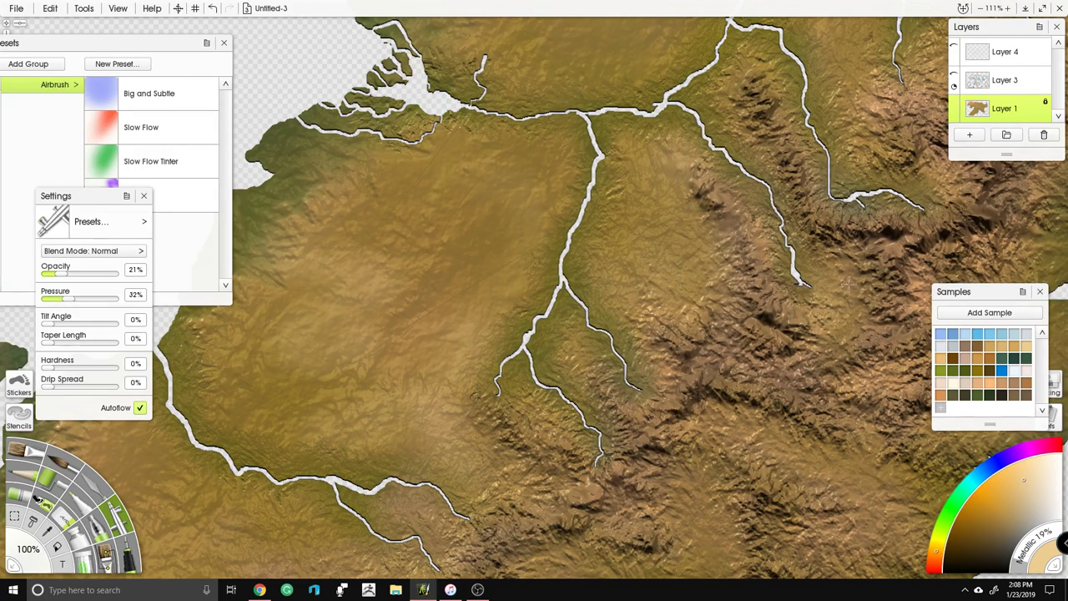
# Step: Set the paint's metallic value to 24% and lighten the southern foothills of the southwestern mountain range
pyautogui.moveTo(776, 404); pyautogui.dragTo(673, 201)
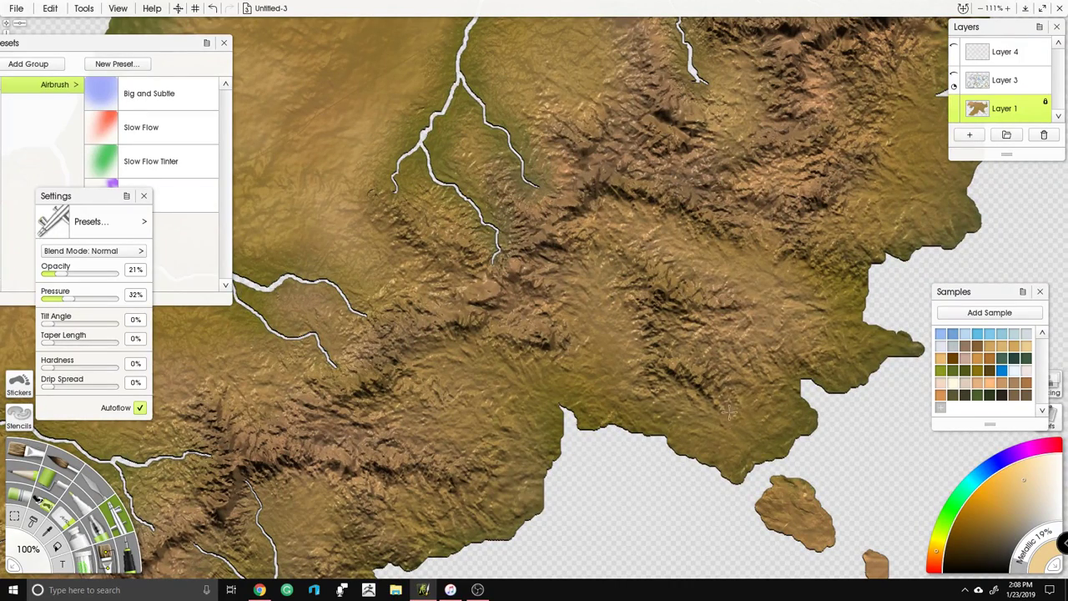
pyautogui.moveTo(500, 375); pyautogui.dragTo(603, 260)
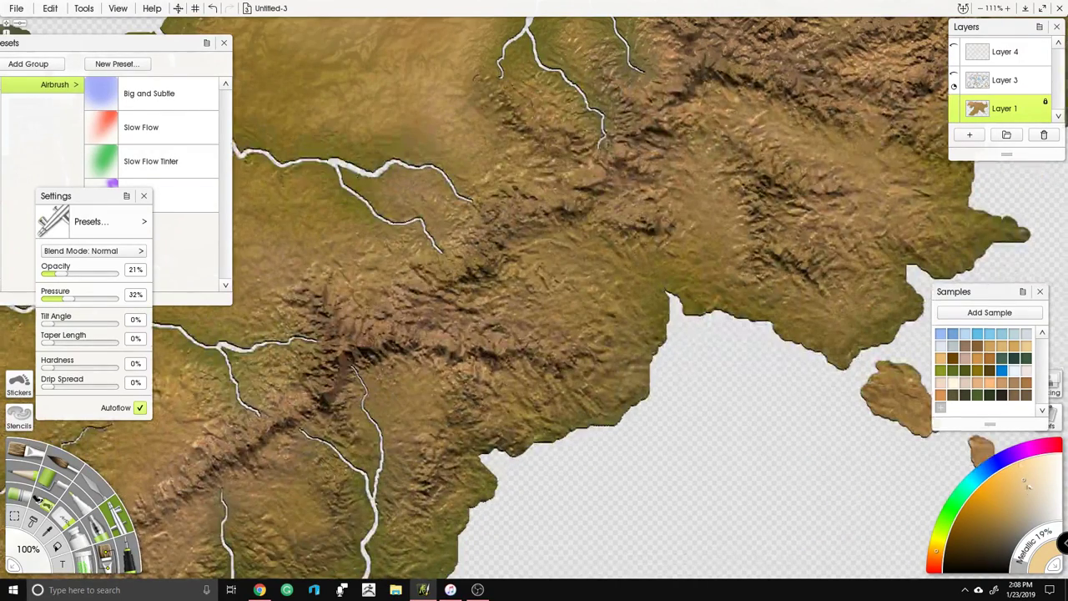
pyautogui.moveTo(1028, 566); pyautogui.dragTo(1030, 564)
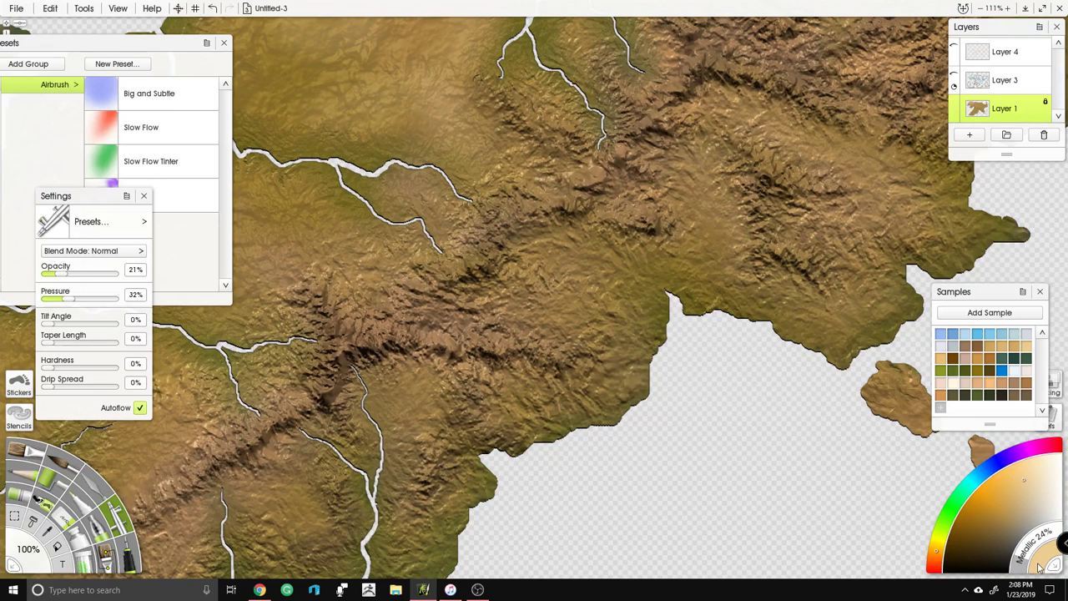
pyautogui.moveTo(430, 384); pyautogui.dragTo(408, 478)
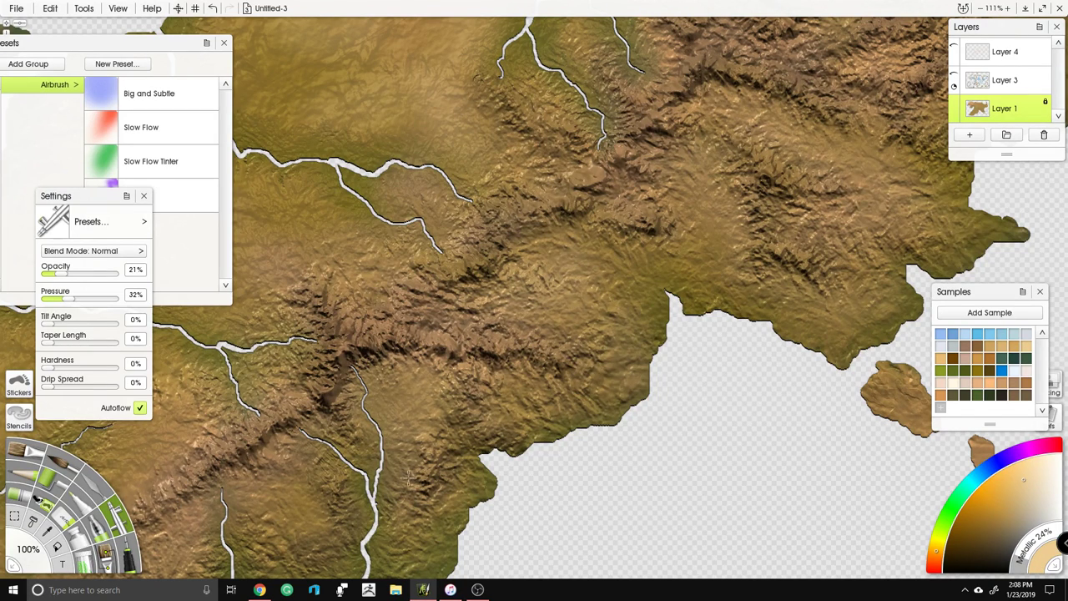
# Step: Brush light tan highlights over the lowlands at the landmass's southwestern tip
pyautogui.moveTo(365, 359); pyautogui.dragTo(551, 285)
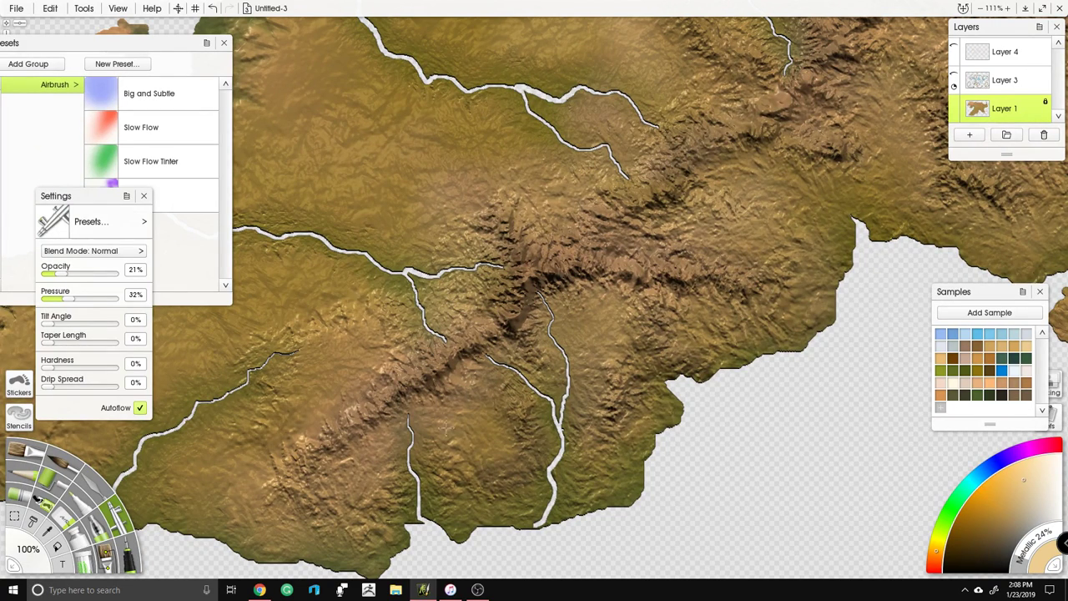
pyautogui.moveTo(314, 389)
pyautogui.mouseDown()
pyautogui.moveTo(317, 320)
pyautogui.moveTo(414, 318)
pyautogui.moveTo(661, 247)
pyautogui.mouseUp()
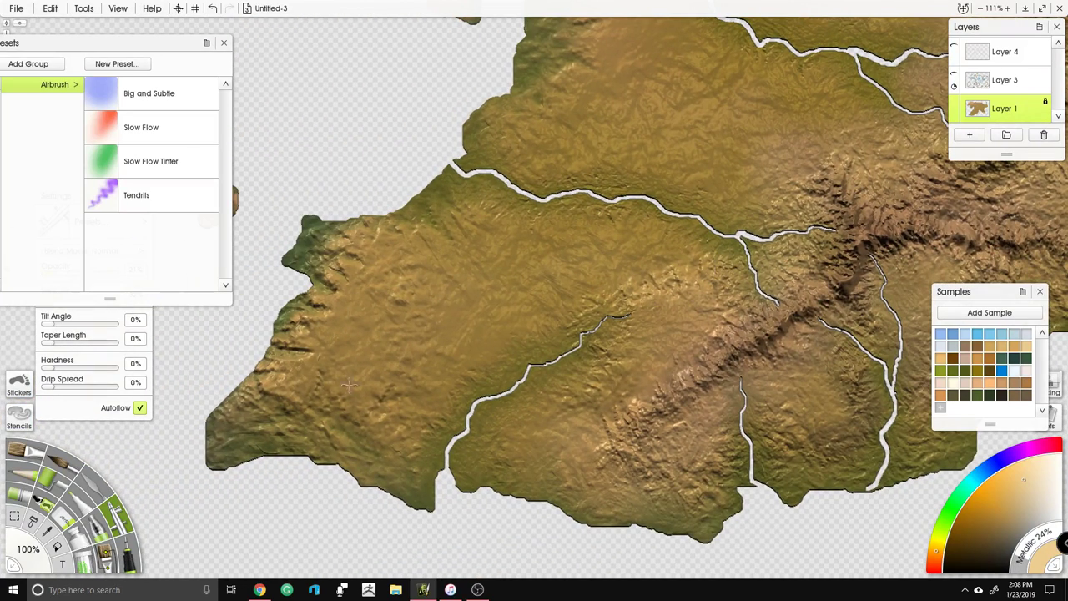
pyautogui.moveTo(396, 383)
pyautogui.mouseDown()
pyautogui.moveTo(408, 351)
pyautogui.moveTo(407, 302)
pyautogui.moveTo(402, 333)
pyautogui.mouseUp()
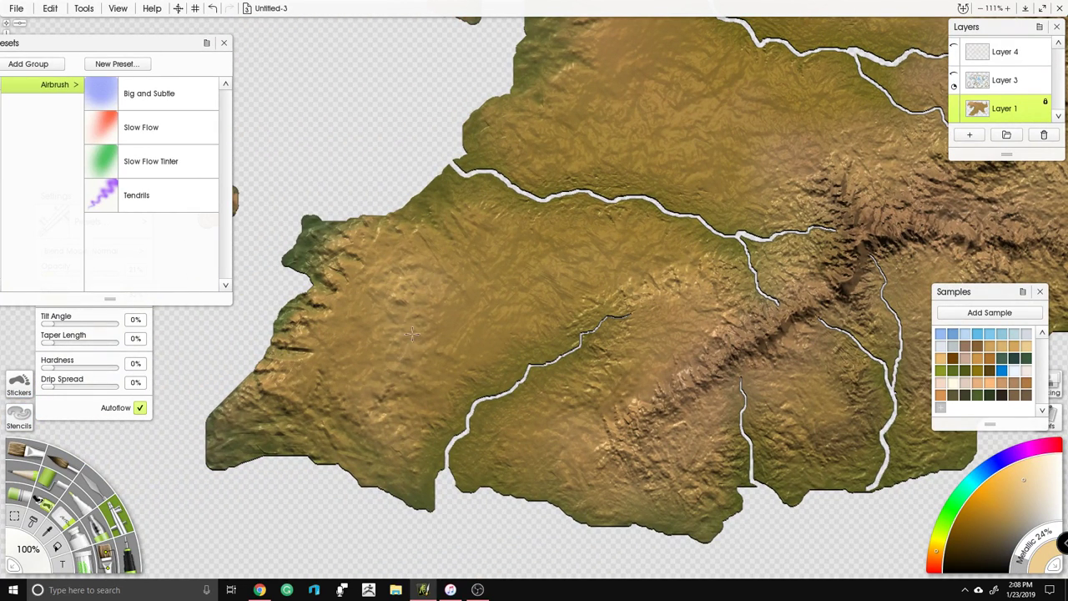
pyautogui.moveTo(372, 394)
pyautogui.mouseDown()
pyautogui.moveTo(283, 388)
pyautogui.moveTo(318, 344)
pyautogui.moveTo(381, 405)
pyautogui.moveTo(454, 350)
pyautogui.moveTo(428, 322)
pyautogui.moveTo(449, 275)
pyautogui.mouseUp()
# Step: Highlight the western coastal plains between the rivers with light tan, up toward the river delta
pyautogui.moveTo(647, 159); pyautogui.dragTo(470, 357)
pyautogui.moveTo(419, 238); pyautogui.dragTo(464, 169)
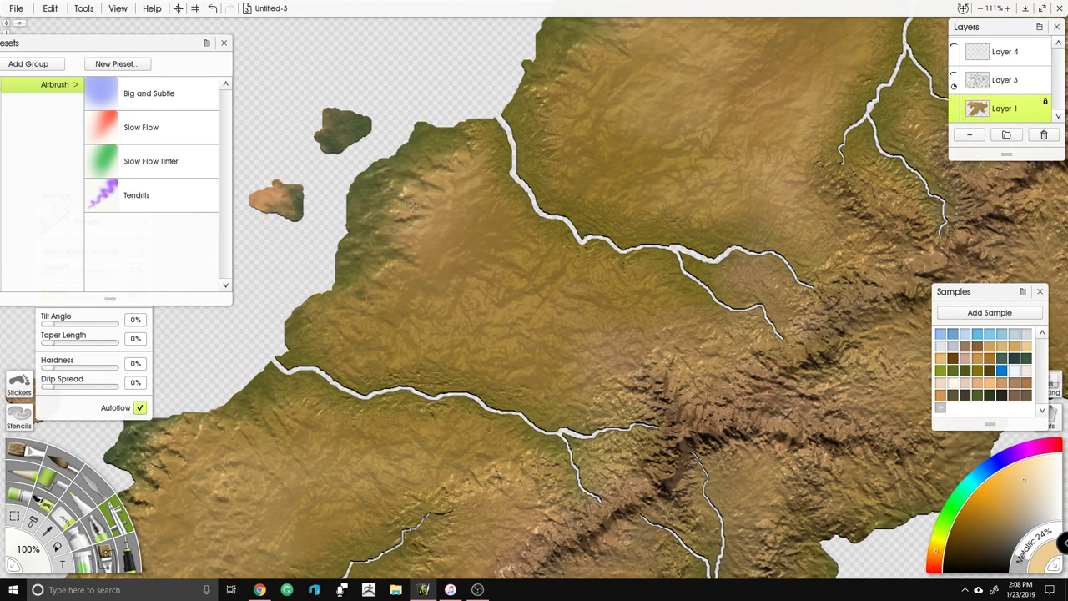
pyautogui.moveTo(659, 88)
pyautogui.mouseDown()
pyautogui.moveTo(599, 138)
pyautogui.moveTo(526, 307)
pyautogui.moveTo(576, 267)
pyautogui.moveTo(584, 165)
pyautogui.moveTo(710, 156)
pyautogui.moveTo(720, 288)
pyautogui.moveTo(795, 379)
pyautogui.mouseUp()
pyautogui.moveTo(783, 240)
pyautogui.mouseDown()
pyautogui.moveTo(519, 310)
pyautogui.moveTo(576, 243)
pyautogui.moveTo(594, 293)
pyautogui.moveTo(517, 188)
pyautogui.mouseUp()
pyautogui.moveTo(525, 139); pyautogui.dragTo(431, 285)
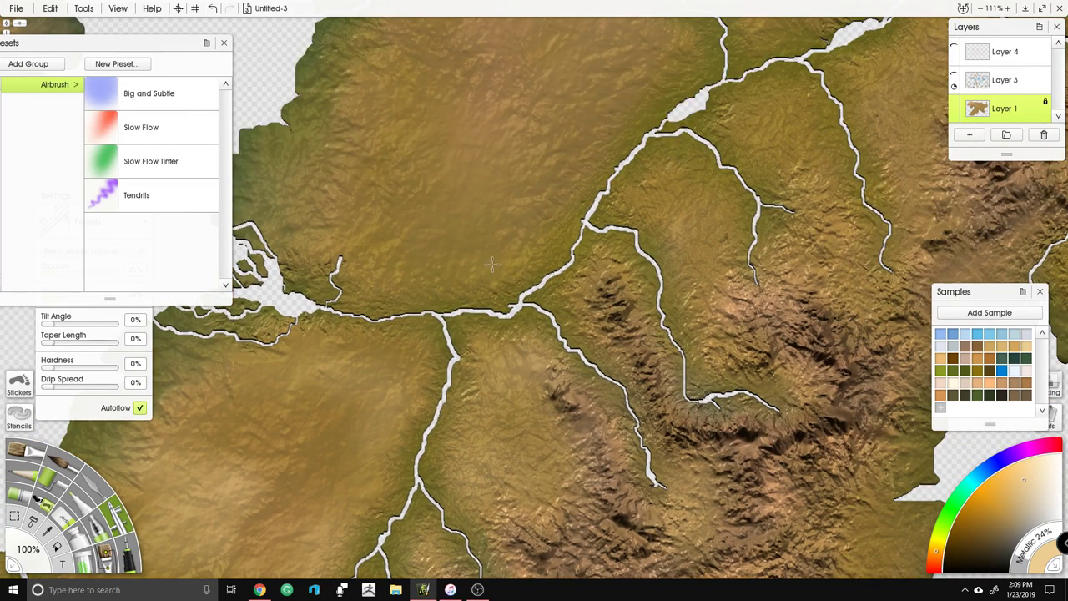
# Step: Brush light tan over the broad plain between the western bay and the main river
pyautogui.moveTo(463, 236); pyautogui.dragTo(434, 419)
pyautogui.moveTo(573, 257)
pyautogui.mouseDown()
pyautogui.moveTo(563, 286)
pyautogui.moveTo(516, 392)
pyautogui.mouseUp()
pyautogui.moveTo(368, 334)
pyautogui.mouseDown()
pyautogui.moveTo(324, 307)
pyautogui.moveTo(347, 251)
pyautogui.moveTo(398, 190)
pyautogui.moveTo(303, 382)
pyautogui.moveTo(385, 326)
pyautogui.mouseUp()
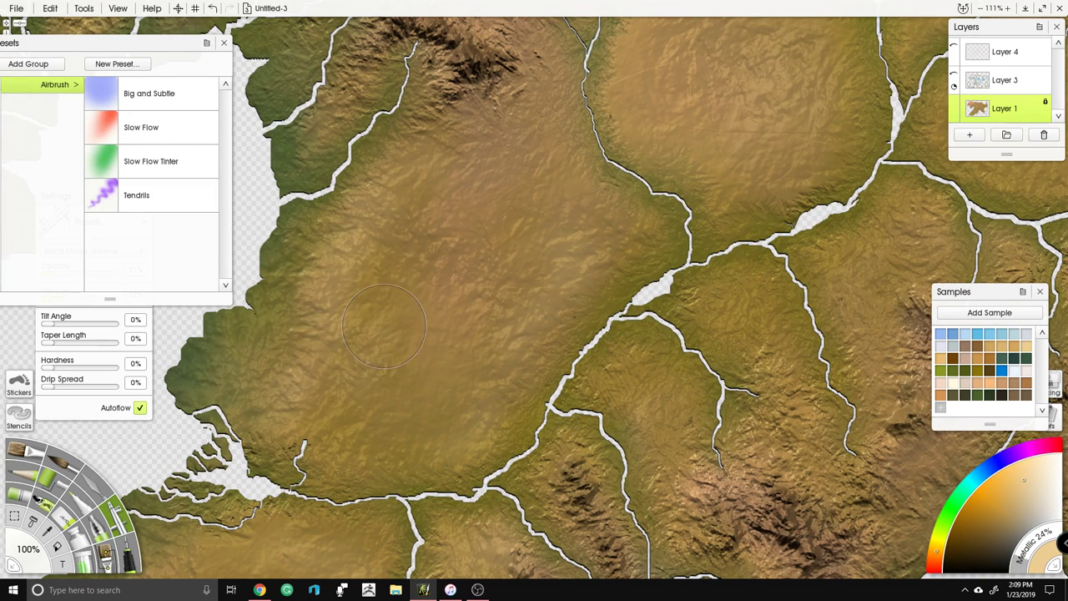
# Step: Lighten the land between the main river's southern tributaries with light tan
pyautogui.moveTo(646, 339)
pyautogui.mouseDown()
pyautogui.moveTo(507, 271)
pyautogui.moveTo(464, 315)
pyautogui.moveTo(494, 351)
pyautogui.mouseUp()
pyautogui.moveTo(585, 331)
pyautogui.mouseDown()
pyautogui.moveTo(594, 285)
pyautogui.moveTo(535, 225)
pyautogui.mouseUp()
pyautogui.moveTo(724, 389)
pyautogui.mouseDown()
pyautogui.moveTo(748, 436)
pyautogui.moveTo(663, 224)
pyautogui.moveTo(710, 190)
pyautogui.moveTo(767, 207)
pyautogui.moveTo(843, 136)
pyautogui.mouseUp()
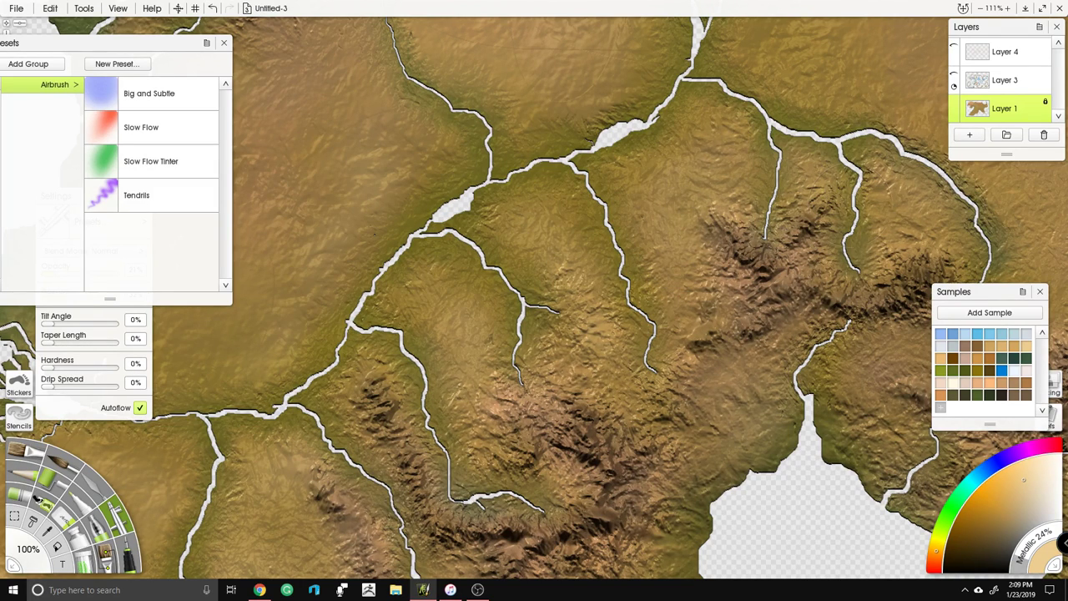
# Step: Lighten the hills around the main river's easternmost southern tributaries with light tan
pyautogui.moveTo(776, 250); pyautogui.dragTo(460, 316)
pyautogui.moveTo(589, 310); pyautogui.dragTo(591, 342)
pyautogui.moveTo(580, 424)
pyautogui.mouseDown()
pyautogui.moveTo(547, 430)
pyautogui.moveTo(596, 457)
pyautogui.mouseUp()
# Step: Brush light tan highlights over the eastern lowlands between the rivers that reach the southeastern coast
pyautogui.moveTo(776, 218); pyautogui.dragTo(566, 375)
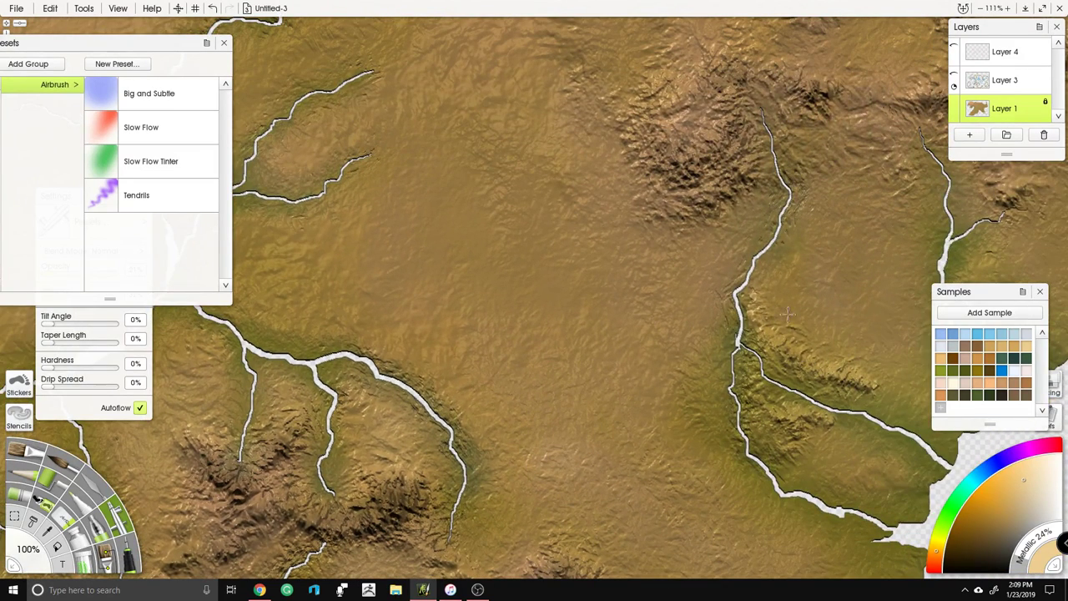
pyautogui.moveTo(743, 330); pyautogui.dragTo(405, 306)
pyautogui.moveTo(443, 261); pyautogui.dragTo(482, 176)
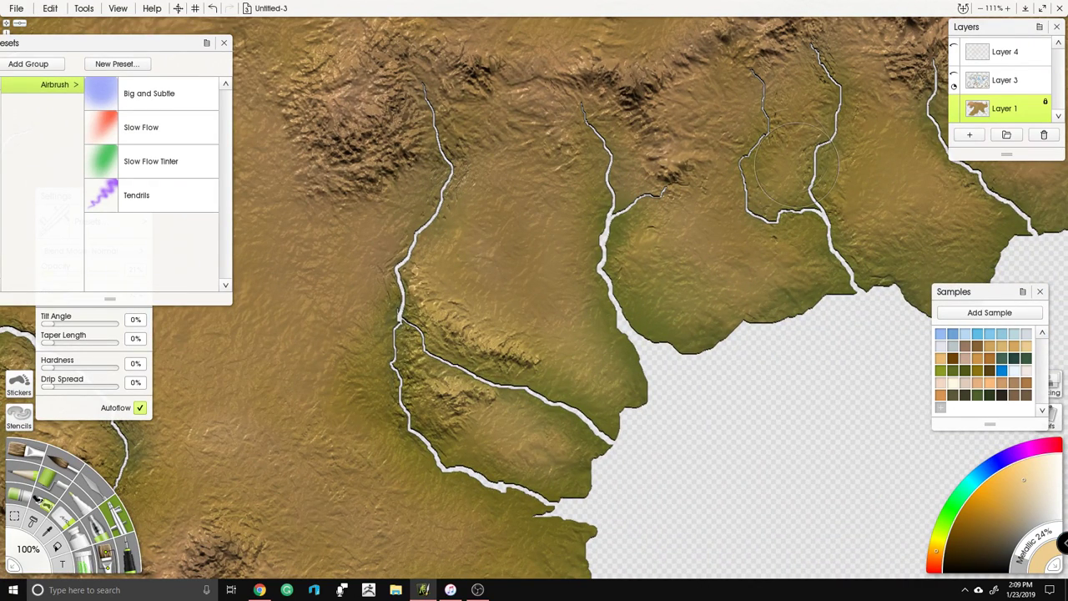
pyautogui.moveTo(901, 254); pyautogui.dragTo(934, 260)
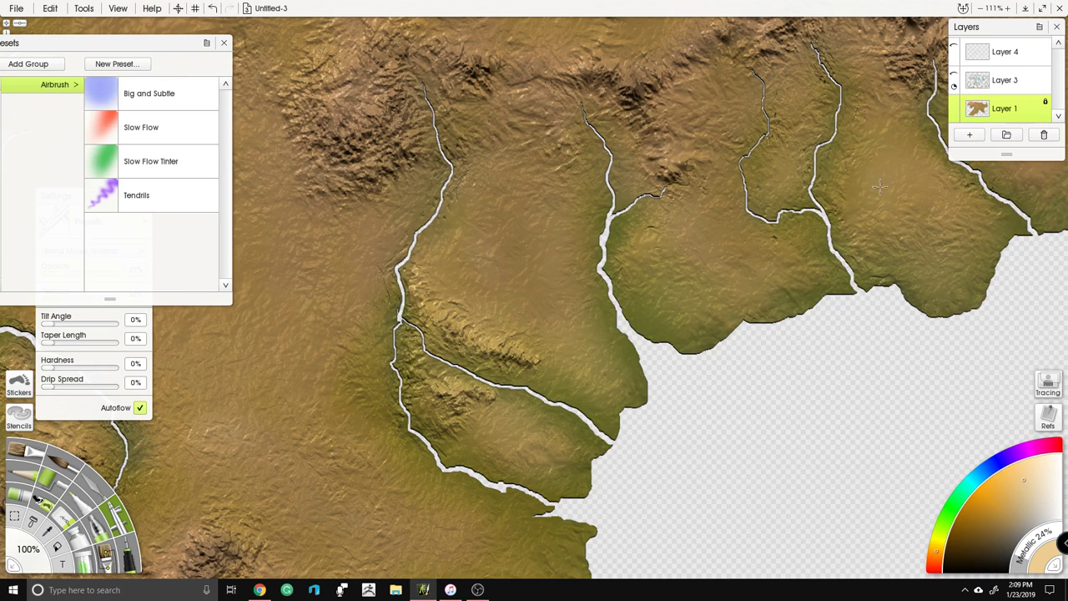
pyautogui.moveTo(859, 189); pyautogui.dragTo(608, 342)
pyautogui.moveTo(818, 288); pyautogui.dragTo(918, 418)
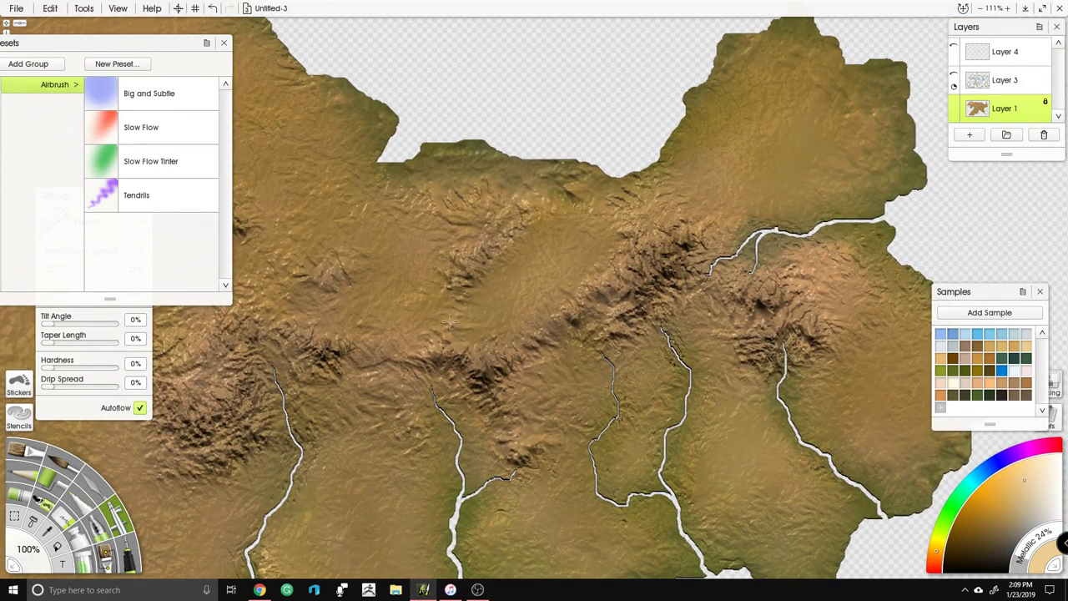
pyautogui.scroll(-2, 535, 254)
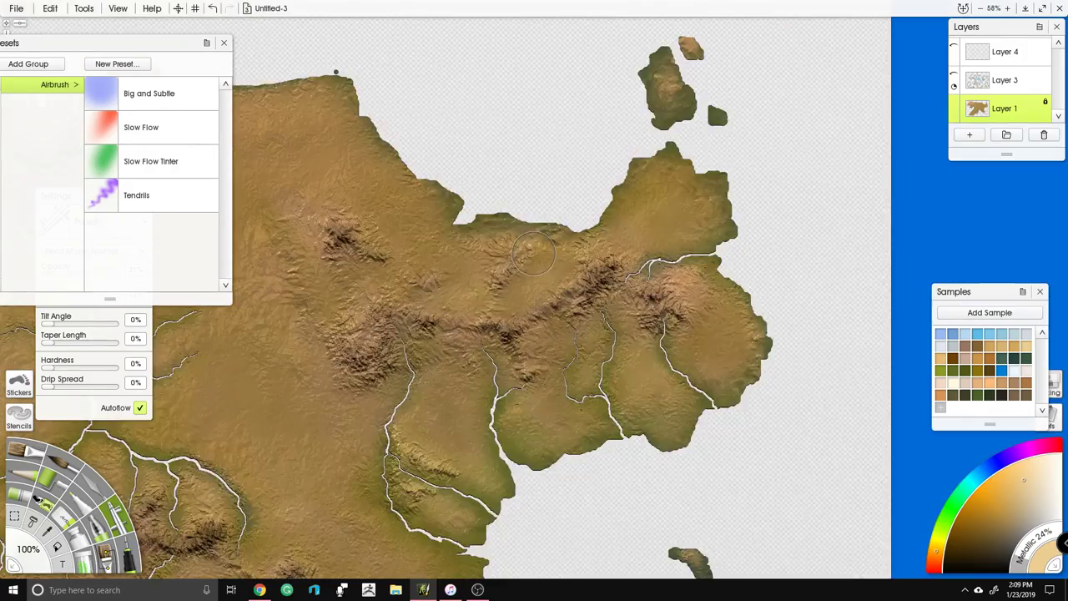
pyautogui.scroll(-3, 535, 254)
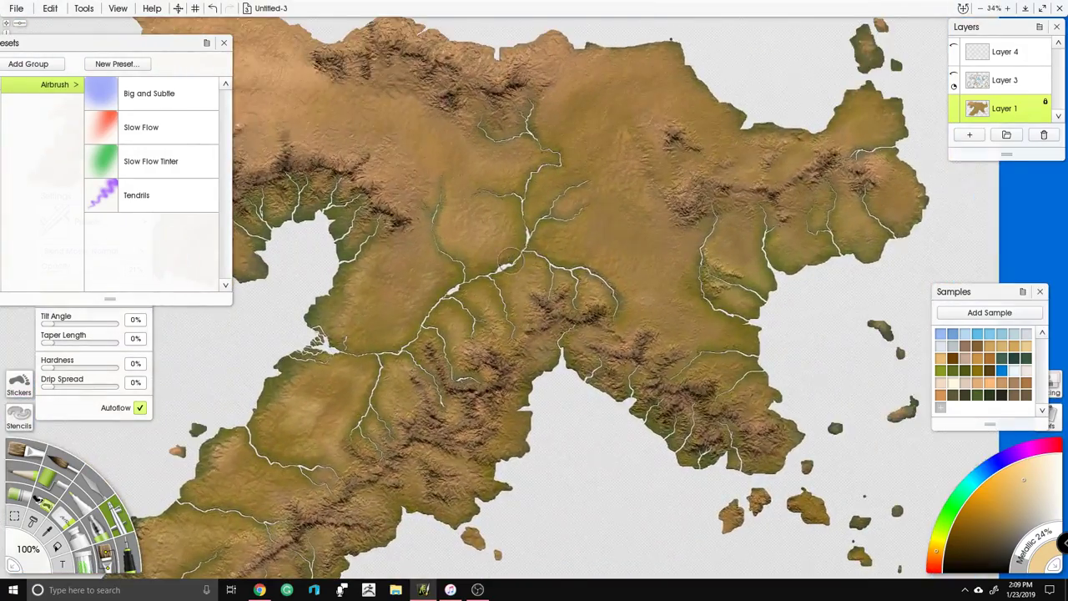
# Step: Reduce the airbrush size to 10% and dab faint white on the southwestern mountain ridge
pyautogui.moveTo(510, 260); pyautogui.dragTo(712, 252)
pyautogui.moveTo(456, 375); pyautogui.dragTo(494, 289)
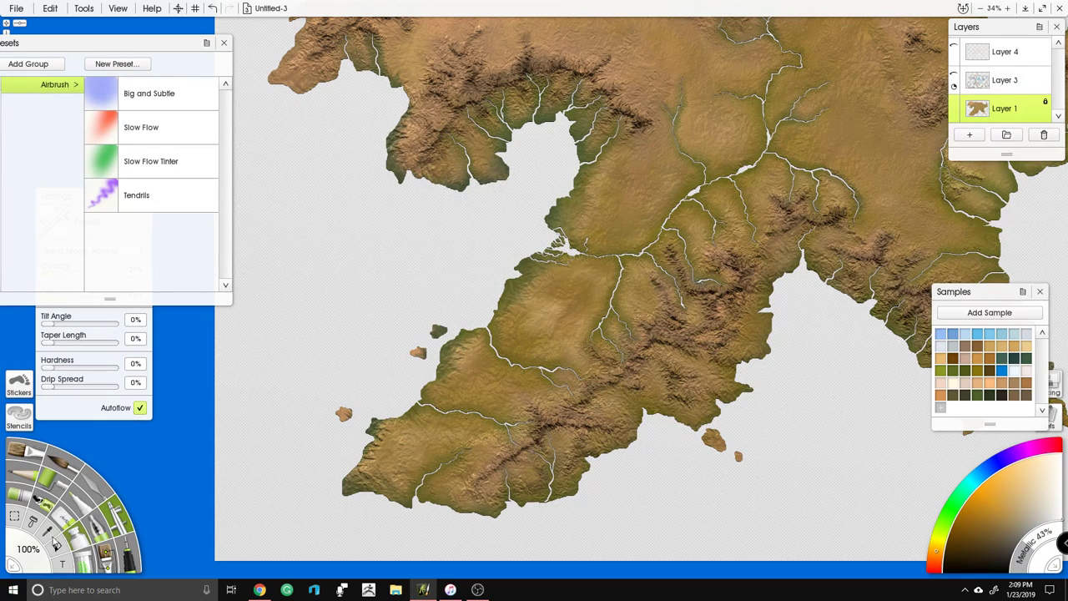
pyautogui.click(29, 551)
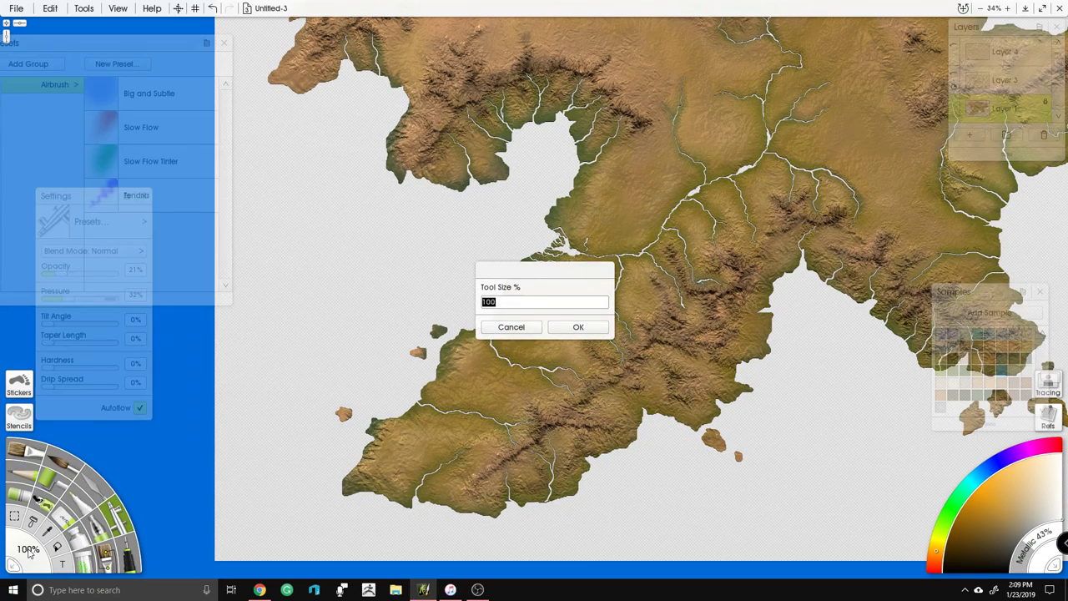
pyautogui.write('20')
pyautogui.press('Return')
pyautogui.scroll(8, 513, 371)
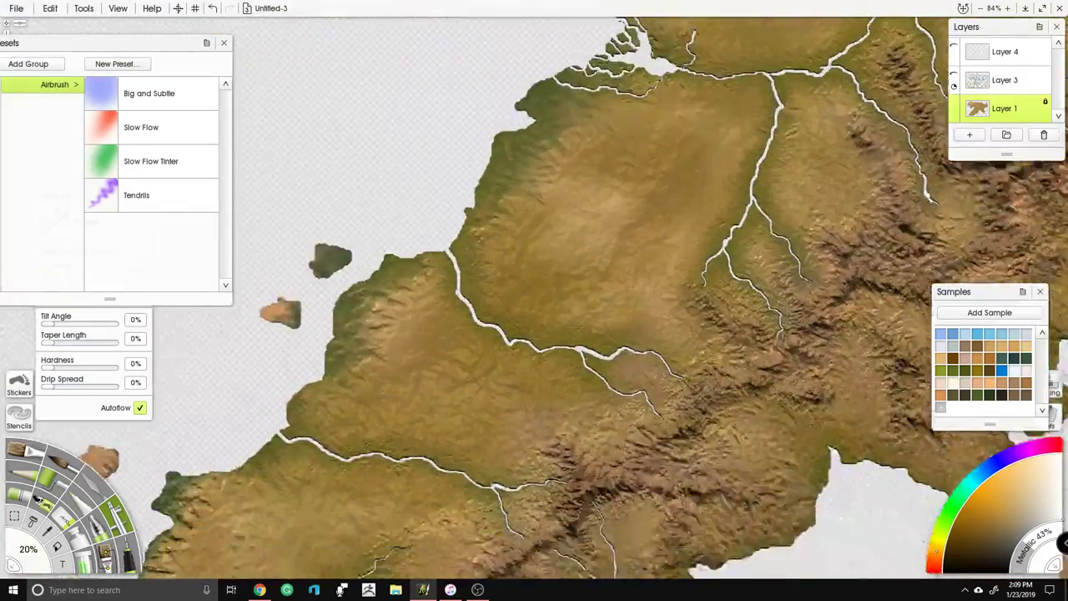
pyautogui.moveTo(542, 418); pyautogui.dragTo(476, 292)
pyautogui.moveTo(552, 259); pyautogui.dragTo(551, 245)
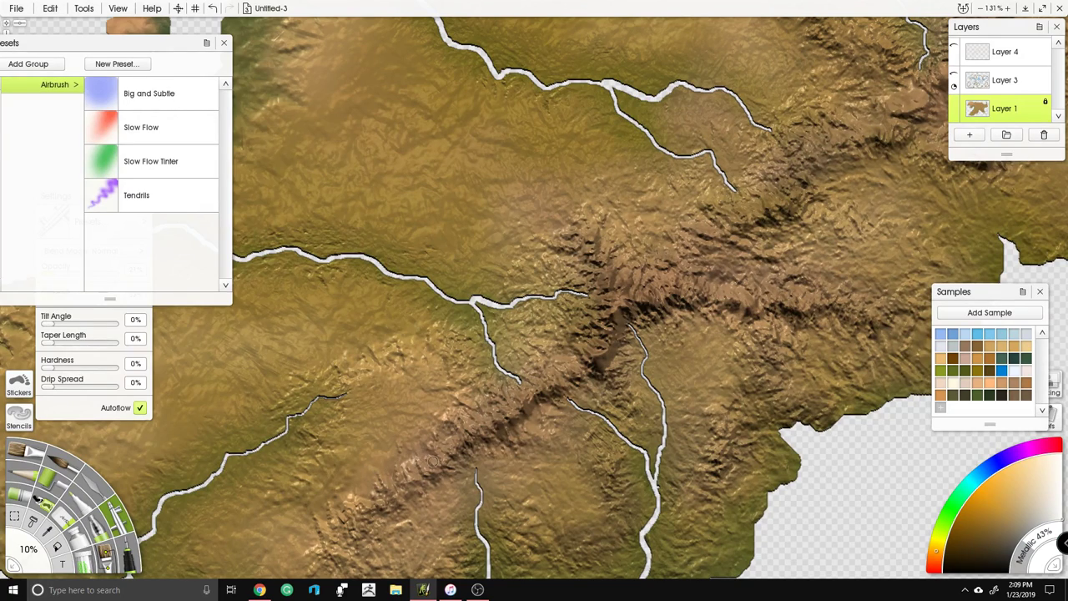
pyautogui.scroll(3, 658, 253)
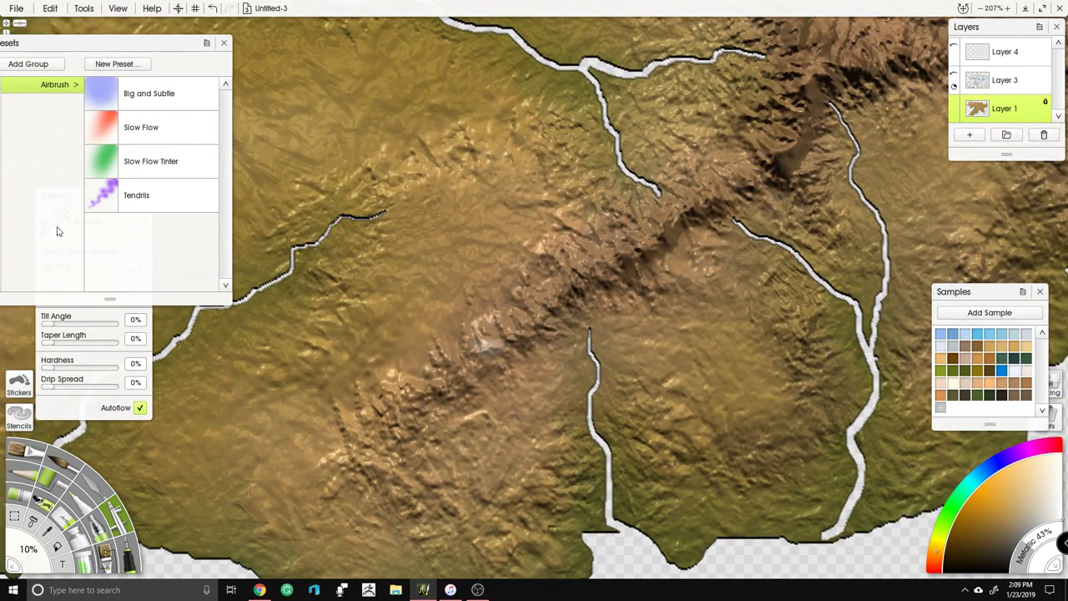
# Step: Set the airbrush to 54% tilt angle, 100% opacity and 79% pressure, and undo a white test stroke on the ridge
pyautogui.click(85, 318)
pyautogui.moveTo(58, 272)
pyautogui.mouseDown()
pyautogui.moveTo(95, 278)
pyautogui.moveTo(104, 299)
pyautogui.moveTo(98, 278)
pyautogui.moveTo(122, 283)
pyautogui.mouseUp()
pyautogui.moveTo(482, 348); pyautogui.dragTo(494, 346)
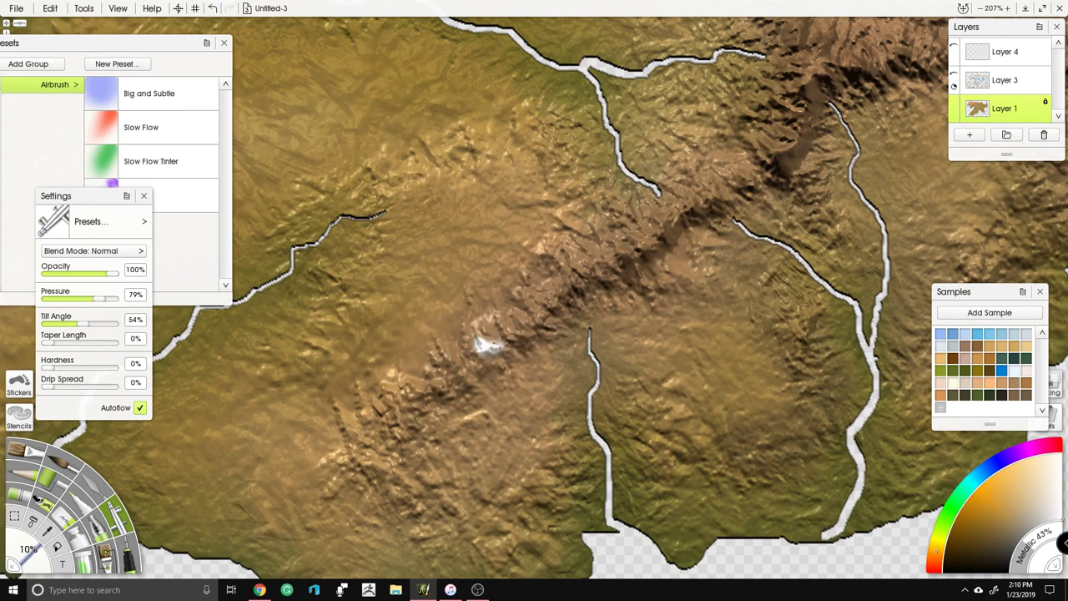
pyautogui.hotkey('ctrl', 'z')
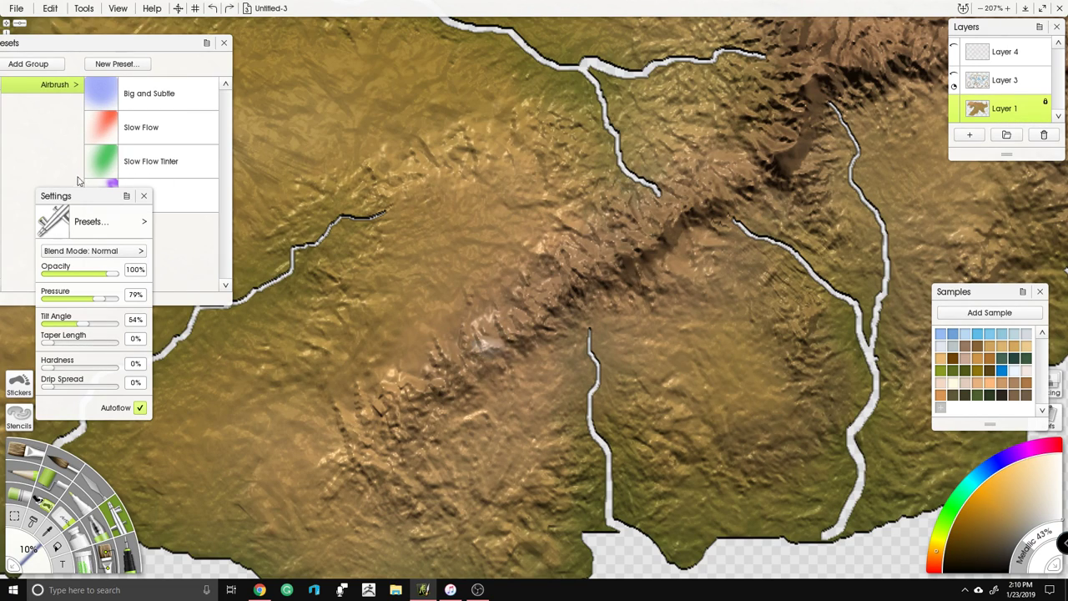
# Step: Set the airbrush to 67% opacity and 71% pressure, and paint white snow on the southwestern range's lowest peaks
pyautogui.click(97, 275)
pyautogui.moveTo(446, 389)
pyautogui.mouseDown()
pyautogui.moveTo(404, 385)
pyautogui.moveTo(442, 390)
pyautogui.moveTo(449, 357)
pyautogui.moveTo(464, 370)
pyautogui.moveTo(383, 395)
pyautogui.moveTo(424, 409)
pyautogui.mouseUp()
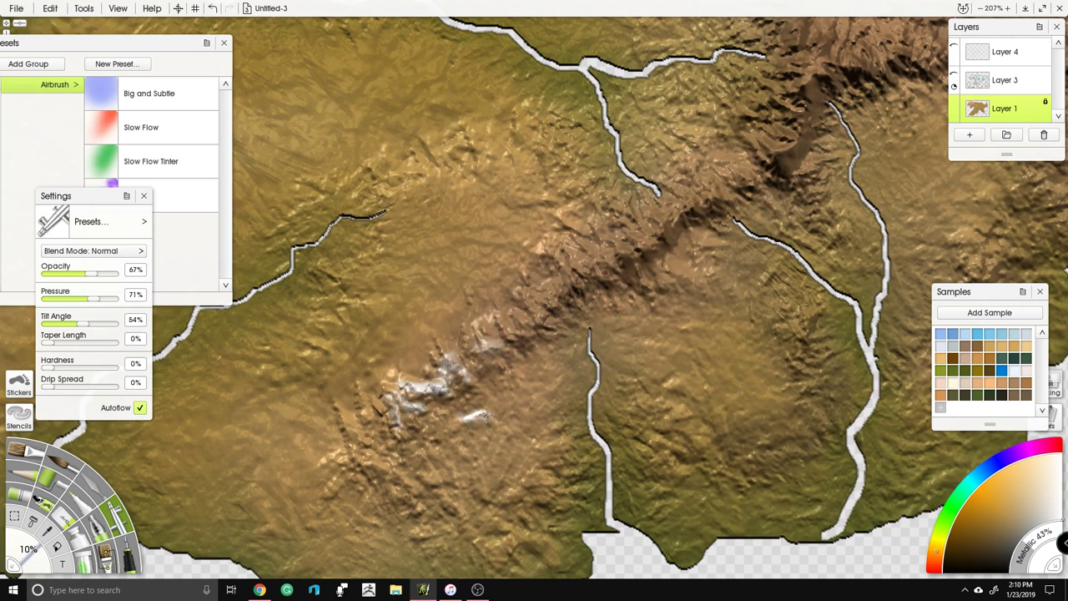
pyautogui.moveTo(536, 316); pyautogui.dragTo(516, 192)
pyautogui.moveTo(344, 338)
pyautogui.mouseDown()
pyautogui.moveTo(429, 380)
pyautogui.moveTo(465, 414)
pyautogui.moveTo(524, 424)
pyautogui.mouseUp()
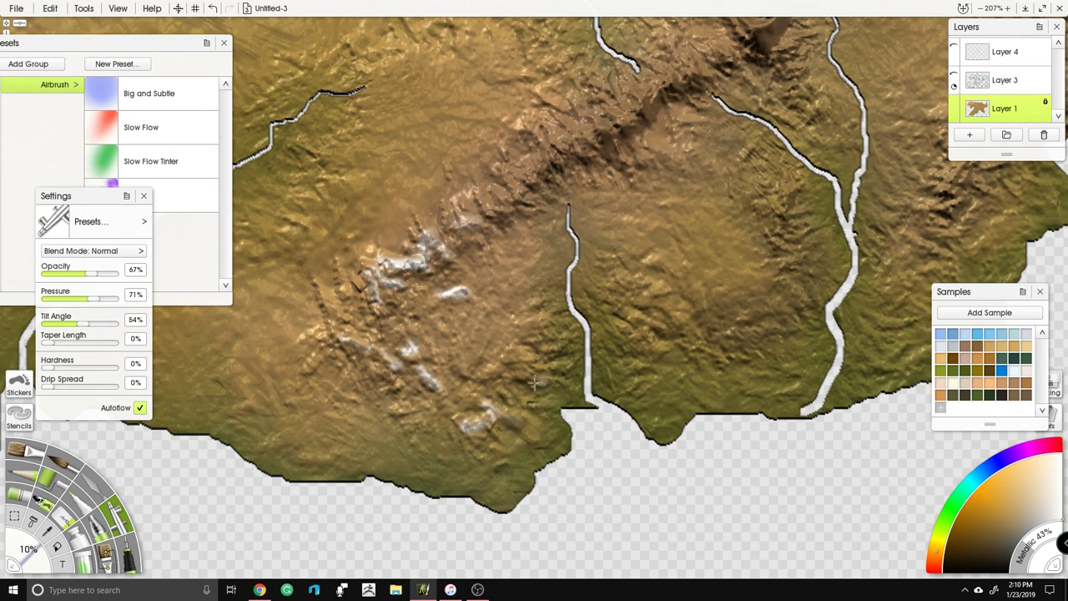
pyautogui.moveTo(515, 376)
pyautogui.mouseDown()
pyautogui.moveTo(502, 355)
pyautogui.moveTo(556, 351)
pyautogui.moveTo(539, 333)
pyautogui.moveTo(549, 310)
pyautogui.mouseUp()
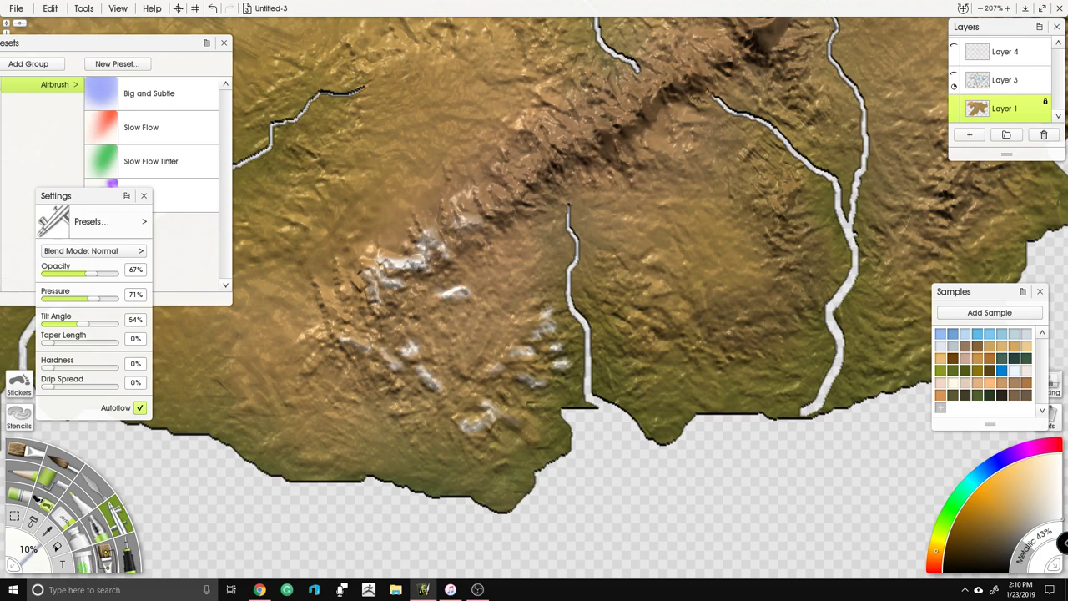
# Step: Paint white snow along the southwestern range's main ridge and its side crests, northeast toward the river sources
pyautogui.moveTo(522, 204); pyautogui.dragTo(502, 298)
pyautogui.moveTo(441, 321)
pyautogui.mouseDown()
pyautogui.moveTo(477, 297)
pyautogui.moveTo(463, 291)
pyautogui.moveTo(476, 298)
pyautogui.moveTo(480, 285)
pyautogui.moveTo(490, 305)
pyautogui.moveTo(509, 292)
pyautogui.moveTo(498, 273)
pyautogui.moveTo(526, 251)
pyautogui.moveTo(538, 262)
pyautogui.moveTo(525, 236)
pyautogui.moveTo(523, 281)
pyautogui.moveTo(527, 257)
pyautogui.moveTo(558, 240)
pyautogui.moveTo(560, 259)
pyautogui.moveTo(581, 224)
pyautogui.moveTo(595, 248)
pyautogui.moveTo(578, 218)
pyautogui.moveTo(556, 216)
pyautogui.moveTo(609, 215)
pyautogui.moveTo(627, 194)
pyautogui.moveTo(605, 179)
pyautogui.moveTo(694, 167)
pyautogui.mouseUp()
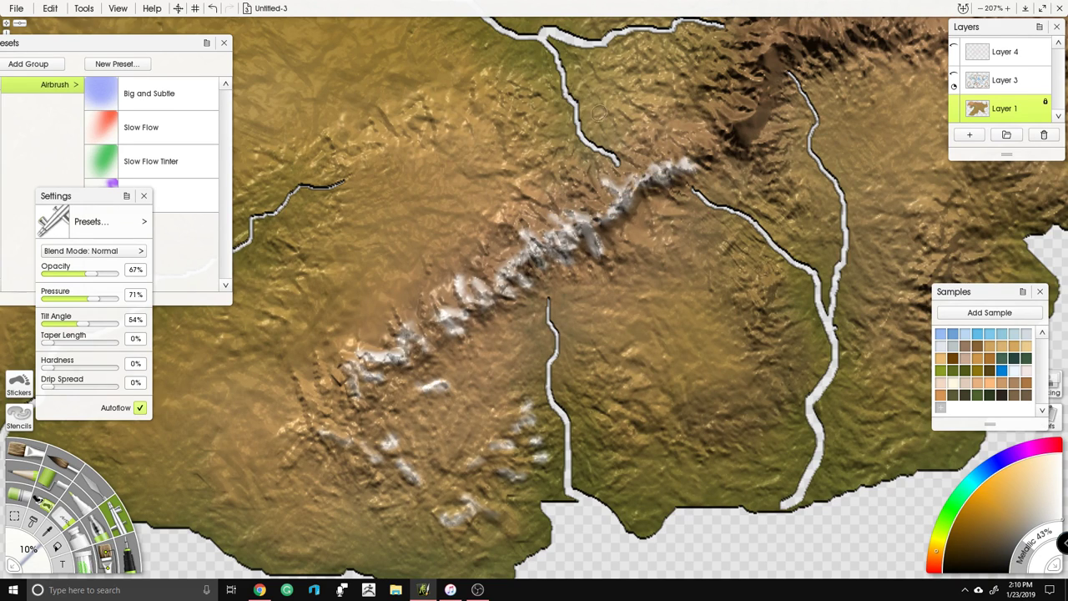
pyautogui.moveTo(547, 171); pyautogui.dragTo(444, 237)
pyautogui.moveTo(622, 195)
pyautogui.mouseDown()
pyautogui.moveTo(649, 179)
pyautogui.moveTo(653, 142)
pyautogui.moveTo(630, 184)
pyautogui.moveTo(607, 180)
pyautogui.moveTo(668, 238)
pyautogui.moveTo(677, 221)
pyautogui.moveTo(627, 209)
pyautogui.mouseUp()
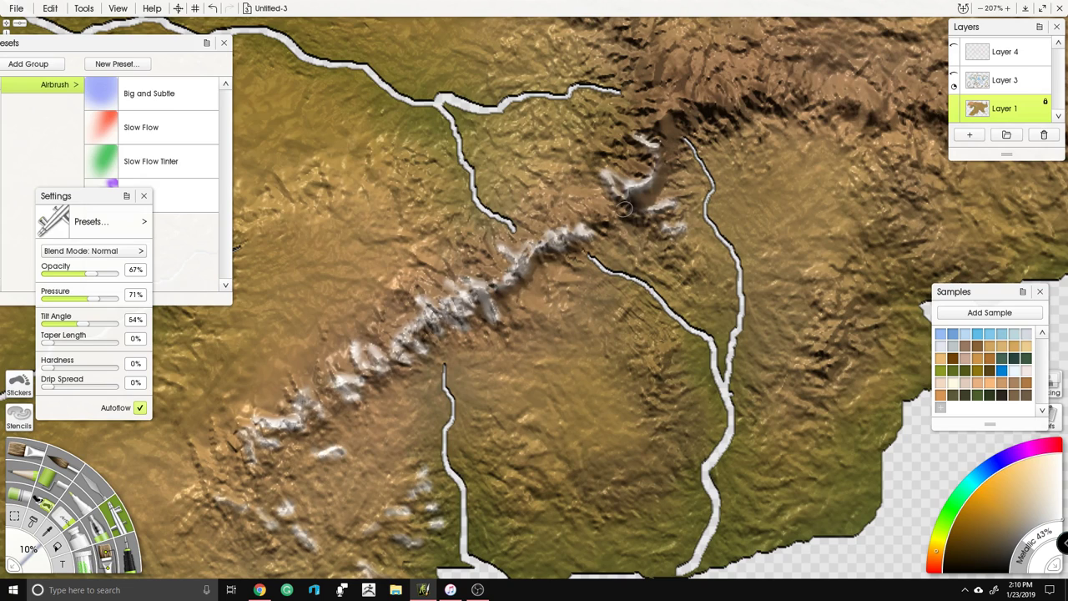
pyautogui.moveTo(564, 197)
pyautogui.mouseDown()
pyautogui.moveTo(539, 213)
pyautogui.moveTo(532, 167)
pyautogui.moveTo(583, 170)
pyautogui.moveTo(617, 150)
pyautogui.mouseUp()
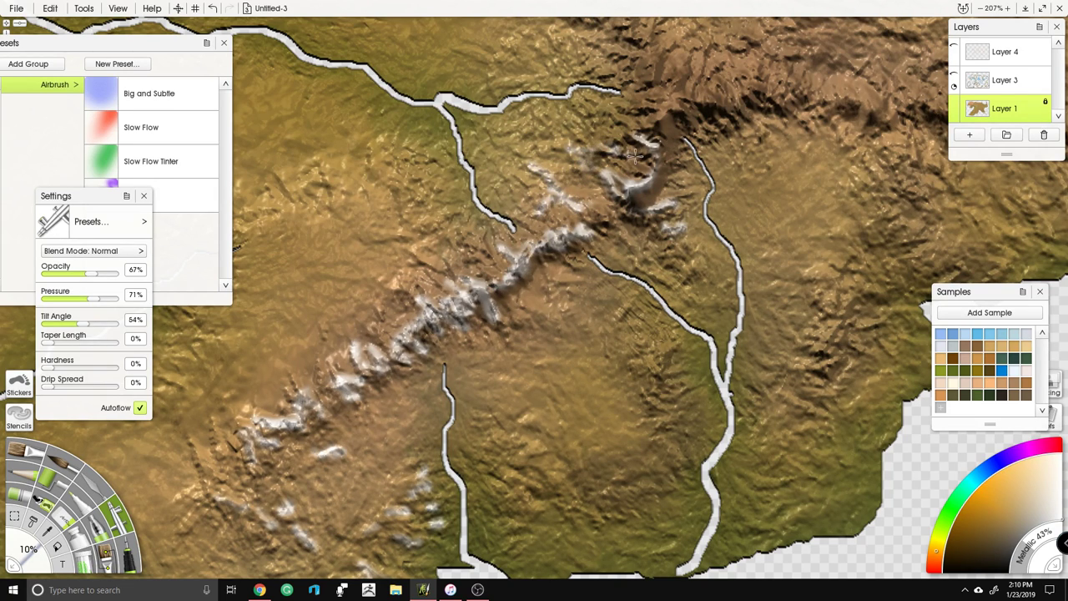
# Step: Paint white snow on the crests where the southwestern range branches, starting along its eastern spur
pyautogui.moveTo(557, 127); pyautogui.dragTo(454, 261)
pyautogui.moveTo(560, 262)
pyautogui.mouseDown()
pyautogui.moveTo(584, 239)
pyautogui.moveTo(616, 236)
pyautogui.moveTo(566, 216)
pyautogui.moveTo(551, 183)
pyautogui.moveTo(589, 219)
pyautogui.moveTo(585, 234)
pyautogui.moveTo(621, 191)
pyautogui.mouseUp()
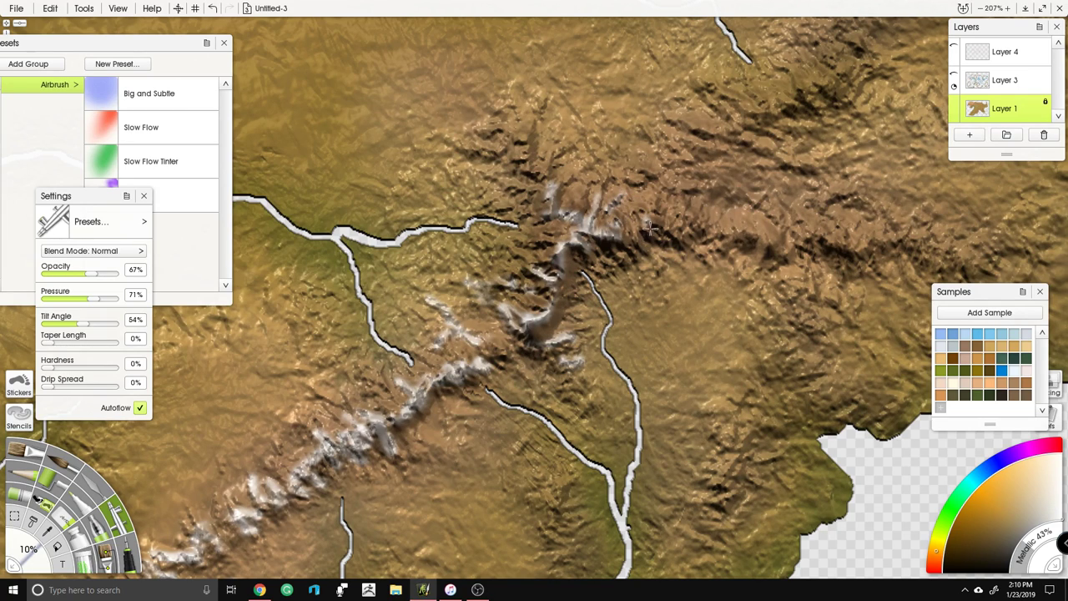
pyautogui.moveTo(650, 227)
pyautogui.mouseDown()
pyautogui.moveTo(658, 220)
pyautogui.moveTo(632, 244)
pyautogui.mouseUp()
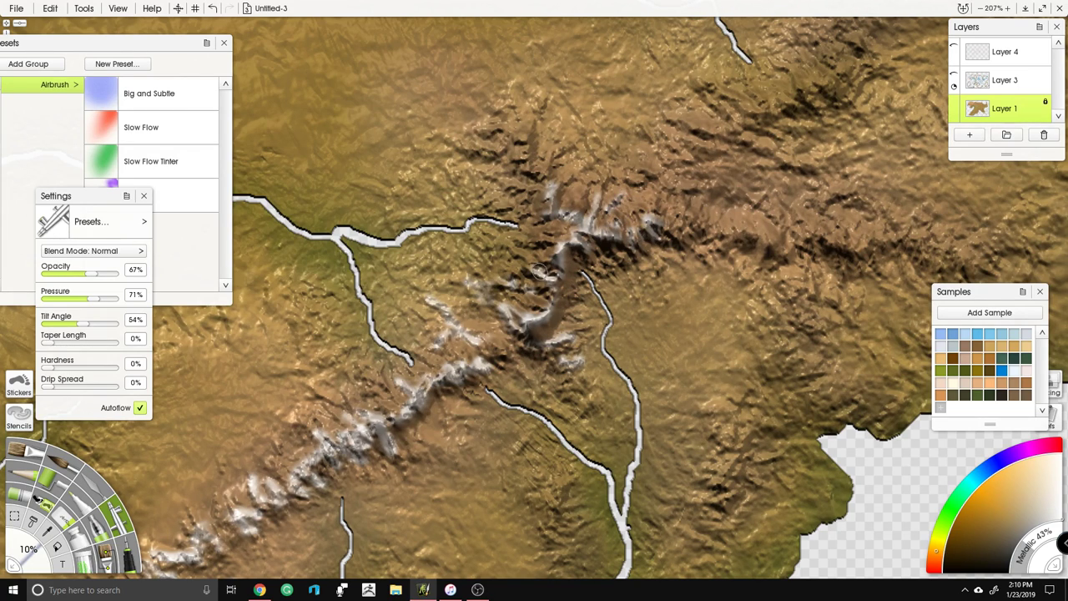
pyautogui.moveTo(526, 134); pyautogui.dragTo(547, 171)
pyautogui.moveTo(489, 144)
pyautogui.mouseDown()
pyautogui.moveTo(471, 147)
pyautogui.moveTo(486, 133)
pyautogui.mouseUp()
pyautogui.moveTo(589, 219)
pyautogui.mouseDown()
pyautogui.moveTo(515, 238)
pyautogui.moveTo(486, 227)
pyautogui.mouseUp()
pyautogui.moveTo(540, 202)
pyautogui.mouseDown()
pyautogui.moveTo(581, 189)
pyautogui.moveTo(616, 205)
pyautogui.moveTo(610, 237)
pyautogui.moveTo(699, 263)
pyautogui.moveTo(668, 255)
pyautogui.moveTo(528, 287)
pyautogui.mouseUp()
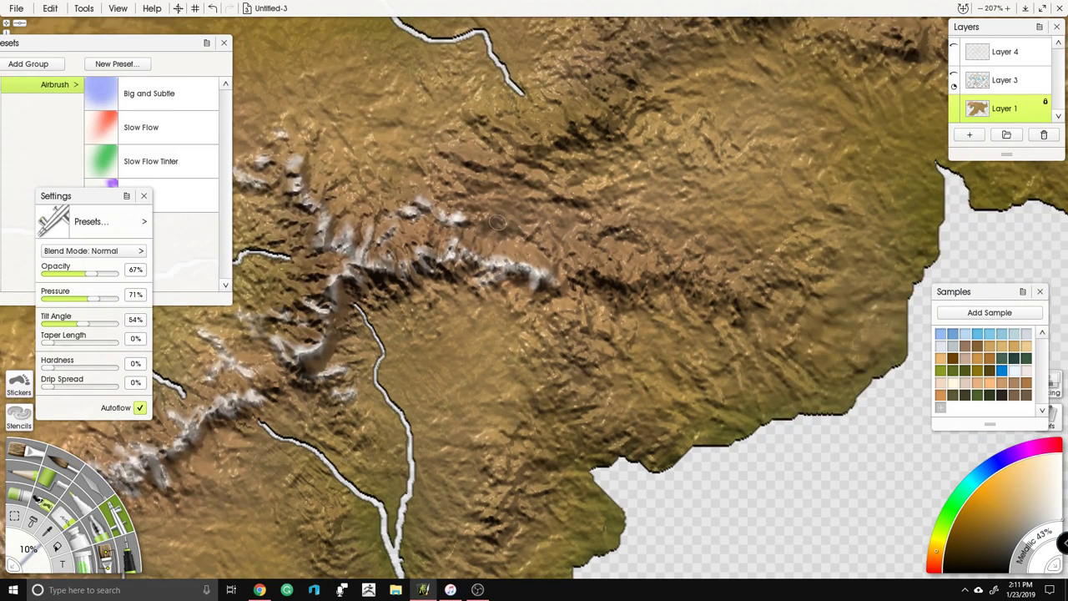
# Step: Extend the white snowcaps along the southwestern range's eastern spur and onto the small peaks beside it
pyautogui.moveTo(475, 236); pyautogui.dragTo(465, 250)
pyautogui.moveTo(579, 247)
pyautogui.mouseDown()
pyautogui.moveTo(535, 226)
pyautogui.moveTo(571, 232)
pyautogui.moveTo(615, 276)
pyautogui.moveTo(643, 274)
pyautogui.moveTo(594, 231)
pyautogui.moveTo(693, 277)
pyautogui.moveTo(709, 263)
pyautogui.moveTo(641, 277)
pyautogui.mouseUp()
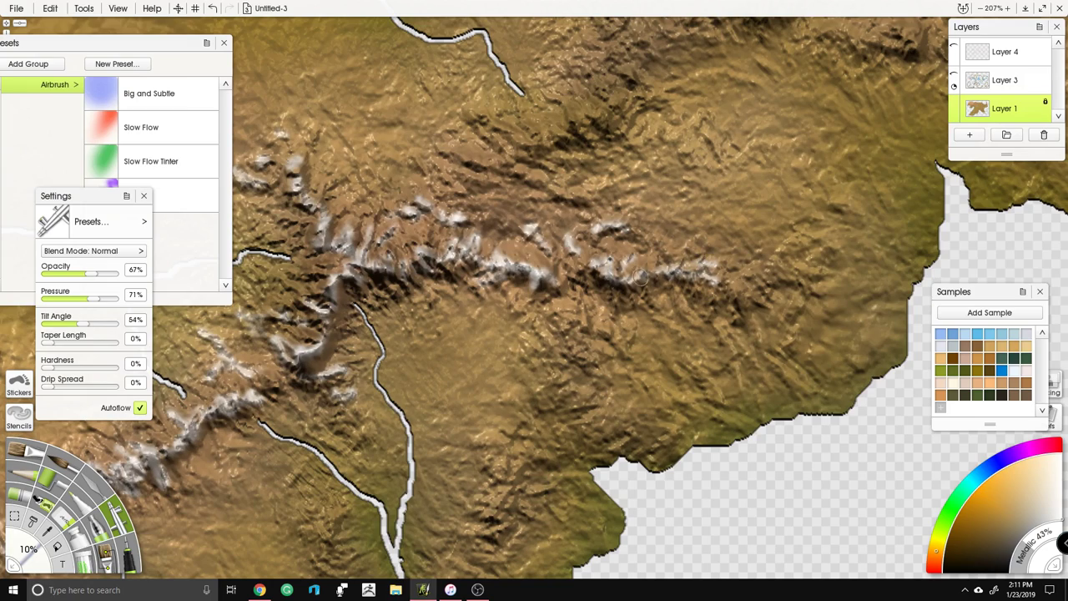
pyautogui.moveTo(567, 318); pyautogui.dragTo(612, 328)
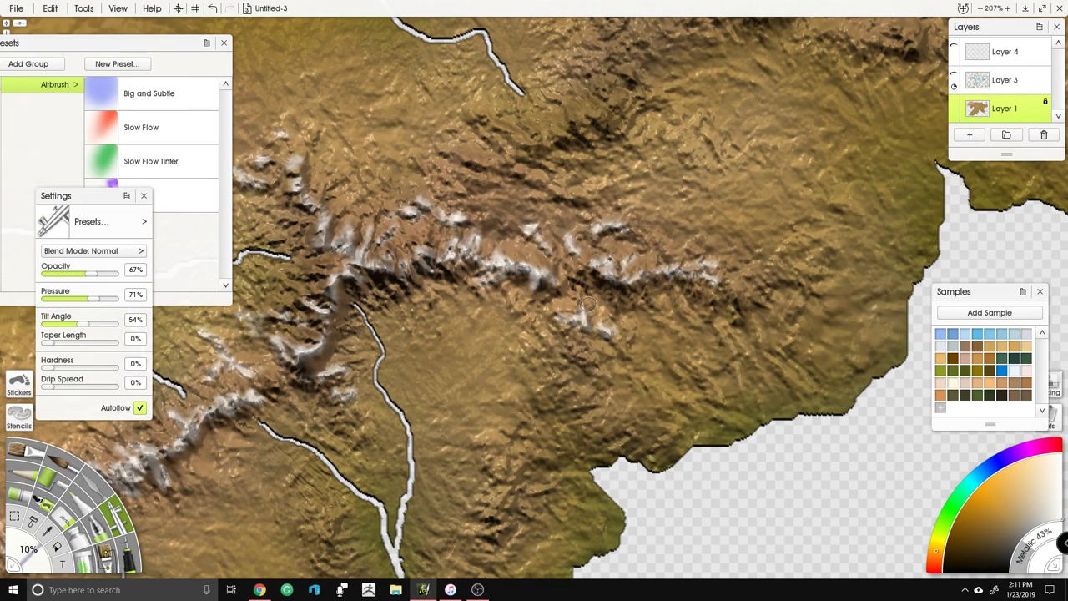
# Step: Dab white snow on the peaks north of the eastern spur, continuing northeast along the range
pyautogui.scroll(-8, 574, 320)
pyautogui.moveTo(575, 321); pyautogui.dragTo(531, 416)
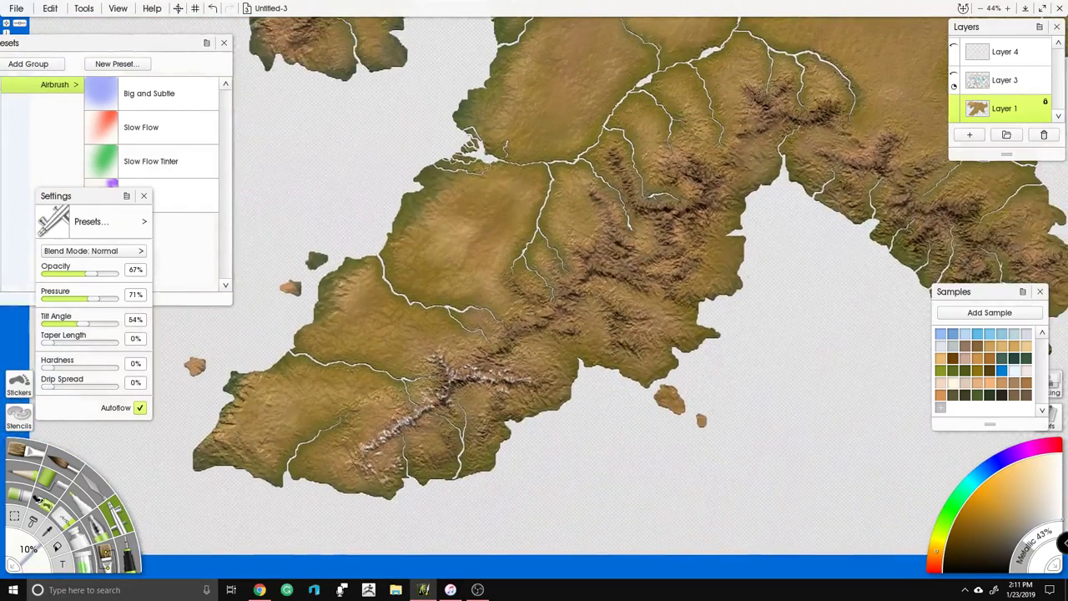
pyautogui.scroll(2, 531, 334)
pyautogui.scroll(3, 604, 207)
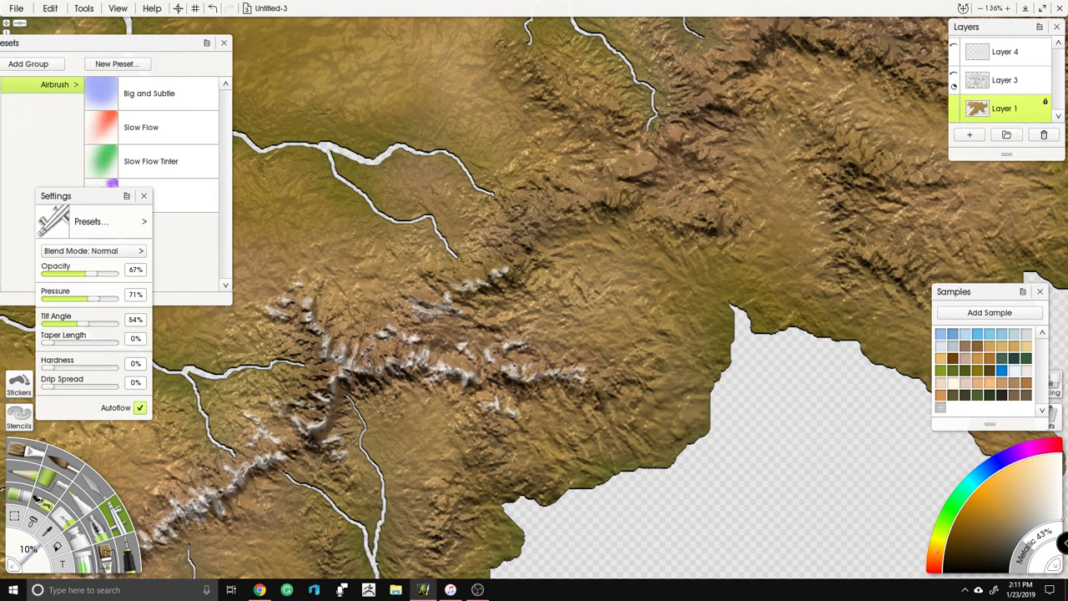
pyautogui.moveTo(585, 209); pyautogui.dragTo(611, 201)
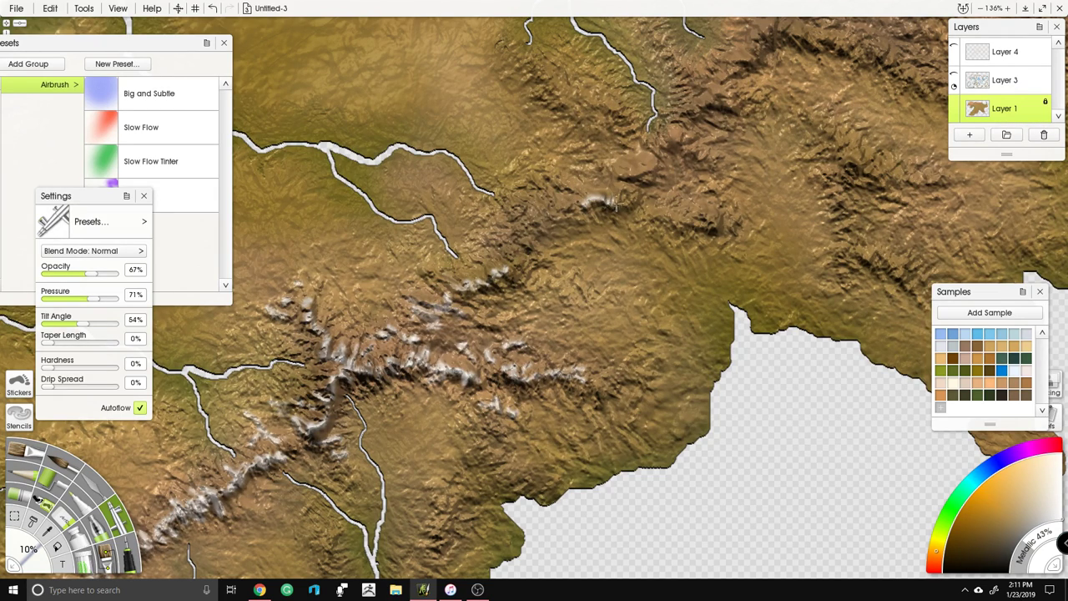
pyautogui.moveTo(692, 197); pyautogui.dragTo(717, 191)
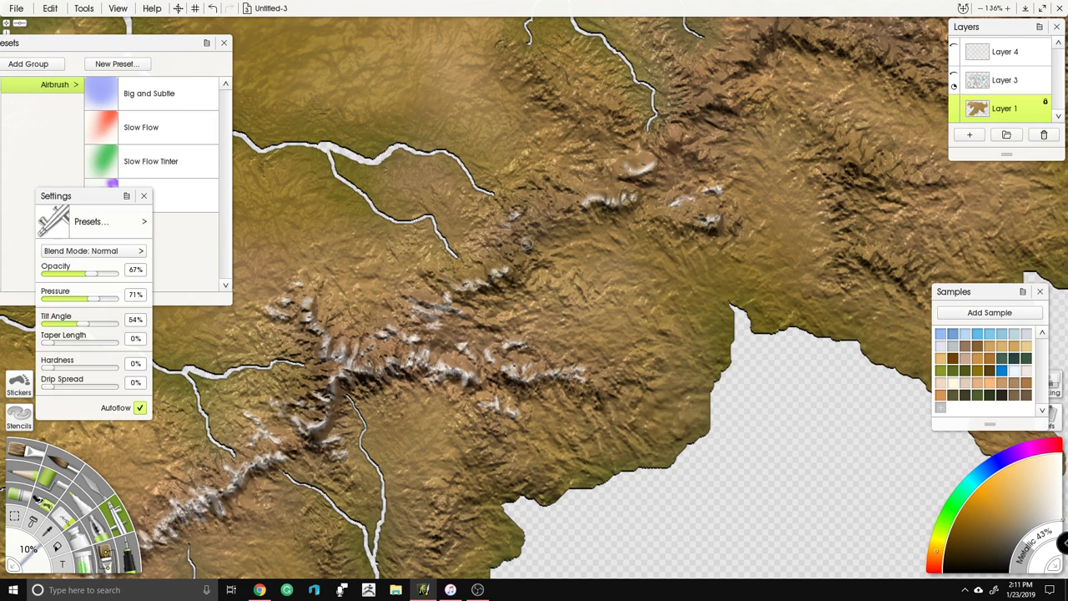
# Step: Add white snow to the peaks around the forked river's headwaters and on the mountains east of them
pyautogui.moveTo(489, 82)
pyautogui.mouseDown()
pyautogui.moveTo(439, 214)
pyautogui.moveTo(479, 215)
pyautogui.mouseUp()
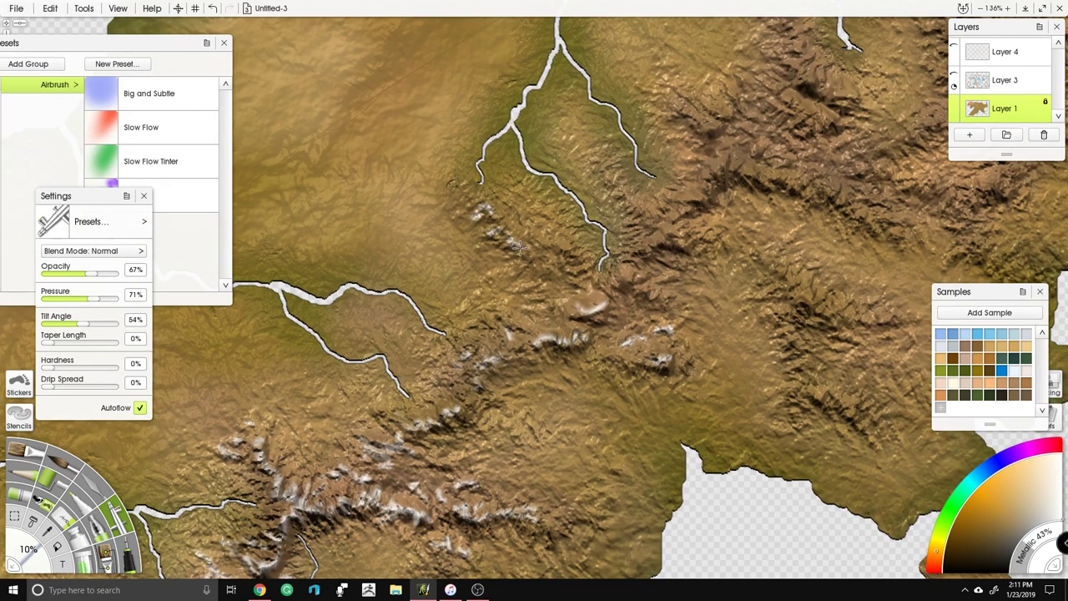
pyautogui.moveTo(579, 265)
pyautogui.mouseDown()
pyautogui.moveTo(650, 289)
pyautogui.moveTo(619, 279)
pyautogui.moveTo(651, 230)
pyautogui.moveTo(611, 191)
pyautogui.mouseUp()
pyautogui.moveTo(665, 236)
pyautogui.mouseDown()
pyautogui.moveTo(702, 198)
pyautogui.moveTo(717, 171)
pyautogui.moveTo(767, 187)
pyautogui.moveTo(803, 179)
pyautogui.mouseUp()
pyautogui.moveTo(686, 113)
pyautogui.mouseDown()
pyautogui.moveTo(706, 130)
pyautogui.moveTo(731, 107)
pyautogui.moveTo(758, 110)
pyautogui.moveTo(763, 150)
pyautogui.moveTo(786, 164)
pyautogui.mouseUp()
pyautogui.moveTo(823, 119)
pyautogui.mouseDown()
pyautogui.moveTo(792, 98)
pyautogui.moveTo(824, 86)
pyautogui.moveTo(802, 40)
pyautogui.mouseUp()
pyautogui.moveTo(705, 126); pyautogui.dragTo(667, 184)
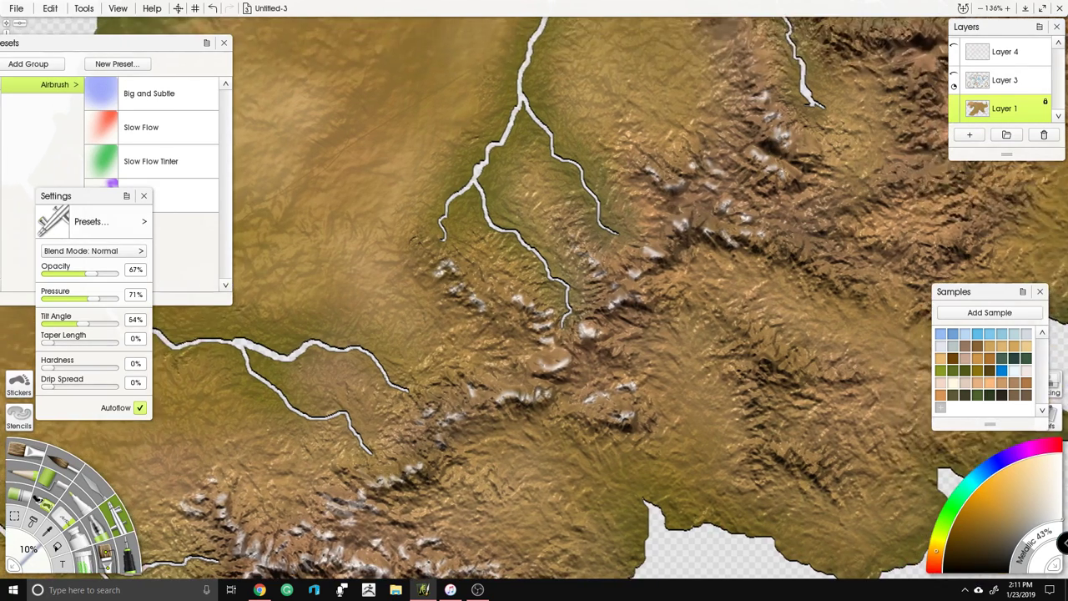
# Step: Paint white snow along the central range's long ridges, up to the ridge below the short forked tributary
pyautogui.moveTo(804, 237)
pyautogui.mouseDown()
pyautogui.moveTo(794, 256)
pyautogui.moveTo(830, 270)
pyautogui.mouseUp()
pyautogui.moveTo(811, 218); pyautogui.dragTo(926, 176)
pyautogui.moveTo(751, 151); pyautogui.dragTo(622, 247)
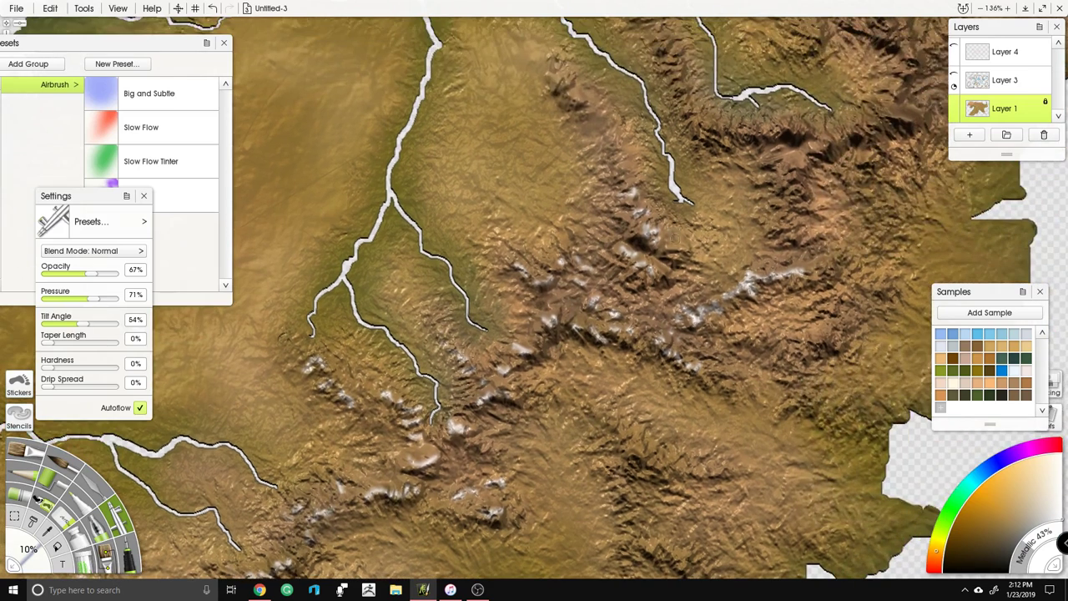
pyautogui.moveTo(793, 190)
pyautogui.mouseDown()
pyautogui.moveTo(795, 173)
pyautogui.moveTo(836, 135)
pyautogui.moveTo(883, 117)
pyautogui.moveTo(916, 122)
pyautogui.mouseUp()
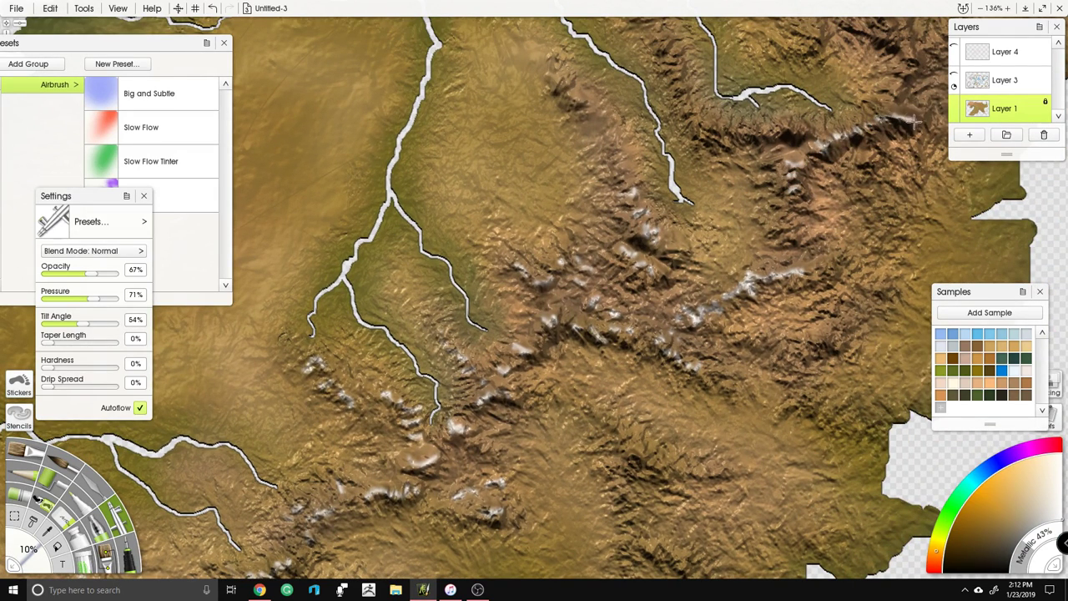
pyautogui.moveTo(859, 340); pyautogui.dragTo(671, 317)
pyautogui.moveTo(632, 254); pyautogui.dragTo(645, 243)
pyautogui.moveTo(651, 315)
pyautogui.mouseDown()
pyautogui.moveTo(613, 326)
pyautogui.moveTo(597, 350)
pyautogui.moveTo(609, 364)
pyautogui.mouseUp()
# Step: Dab white snow on the peaks beside the northern tributaries and on the massif west of the southern bay
pyautogui.moveTo(490, 95)
pyautogui.mouseDown()
pyautogui.moveTo(523, 280)
pyautogui.moveTo(534, 267)
pyautogui.moveTo(564, 307)
pyautogui.moveTo(596, 304)
pyautogui.mouseUp()
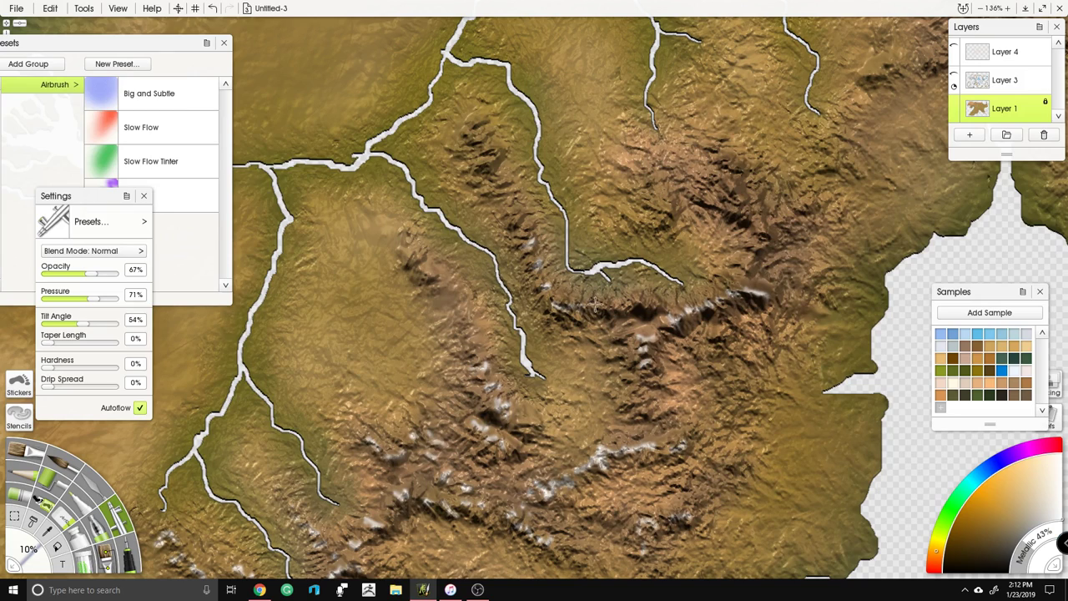
pyautogui.moveTo(477, 169); pyautogui.dragTo(516, 210)
pyautogui.moveTo(427, 287); pyautogui.dragTo(415, 272)
pyautogui.moveTo(718, 194)
pyautogui.mouseDown()
pyautogui.moveTo(732, 179)
pyautogui.moveTo(770, 225)
pyautogui.moveTo(767, 255)
pyautogui.mouseUp()
pyautogui.moveTo(665, 204); pyautogui.dragTo(678, 188)
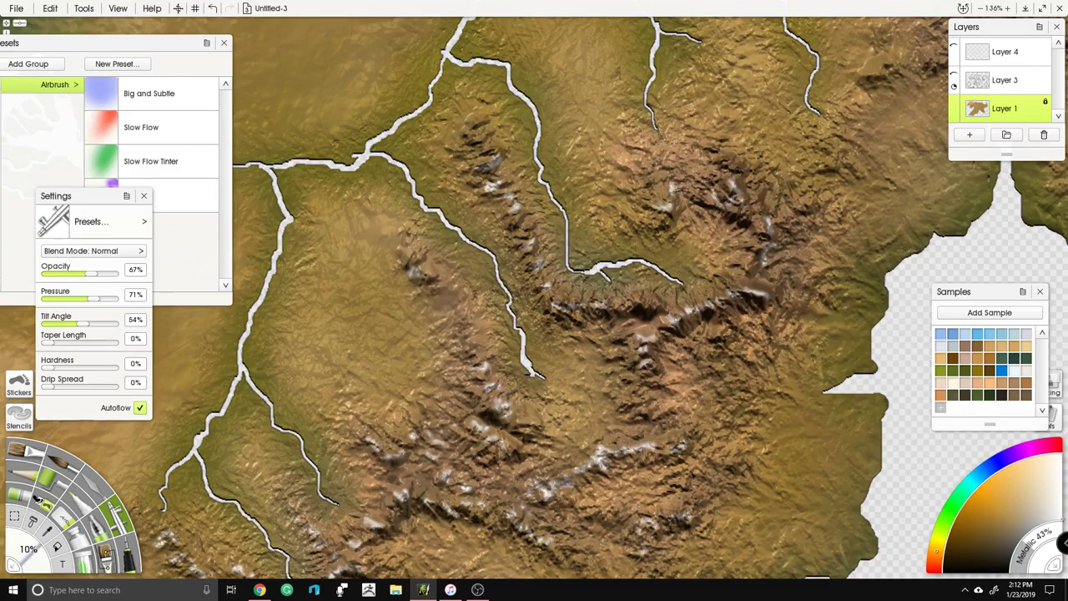
pyautogui.scroll(-6, 576, 227)
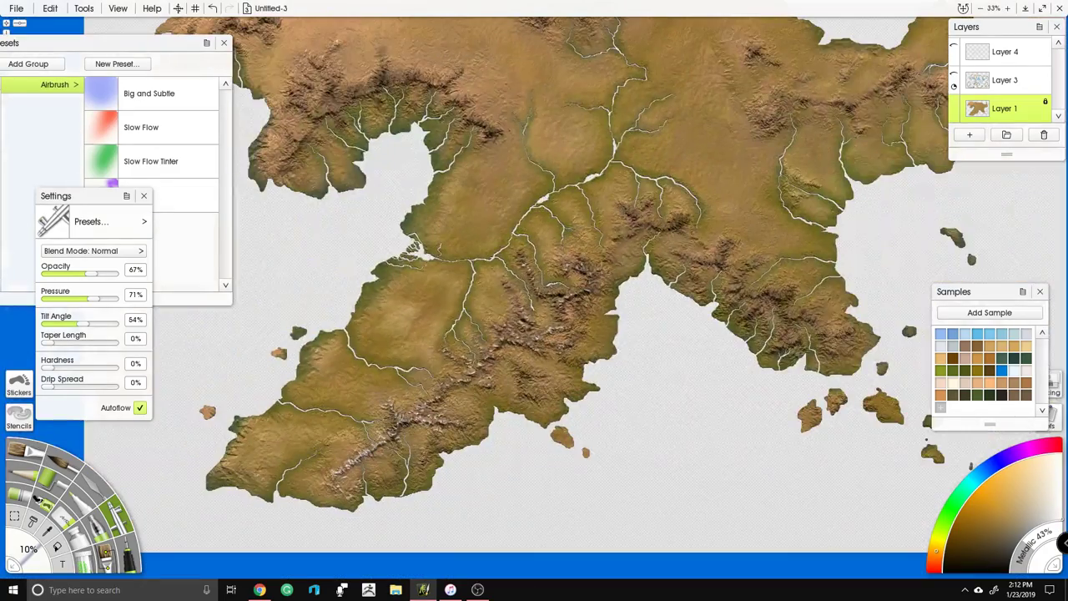
# Step: Dab white snow on the ridges north of the narrow southern inlet and along the range just east of it
pyautogui.scroll(3, 658, 228)
pyautogui.moveTo(658, 228); pyautogui.dragTo(603, 271)
pyautogui.scroll(3, 651, 209)
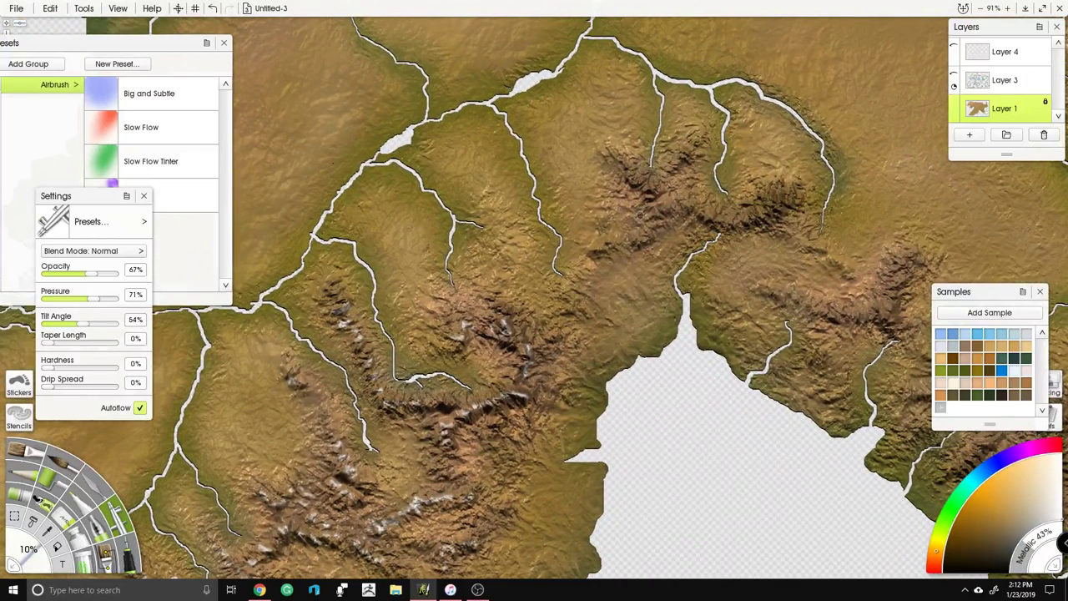
pyautogui.moveTo(723, 222); pyautogui.dragTo(761, 214)
pyautogui.moveTo(637, 238); pyautogui.dragTo(673, 210)
pyautogui.moveTo(668, 267); pyautogui.dragTo(499, 253)
pyautogui.moveTo(697, 297)
pyautogui.mouseDown()
pyautogui.moveTo(718, 309)
pyautogui.moveTo(718, 284)
pyautogui.mouseUp()
pyautogui.moveTo(795, 393); pyautogui.dragTo(606, 311)
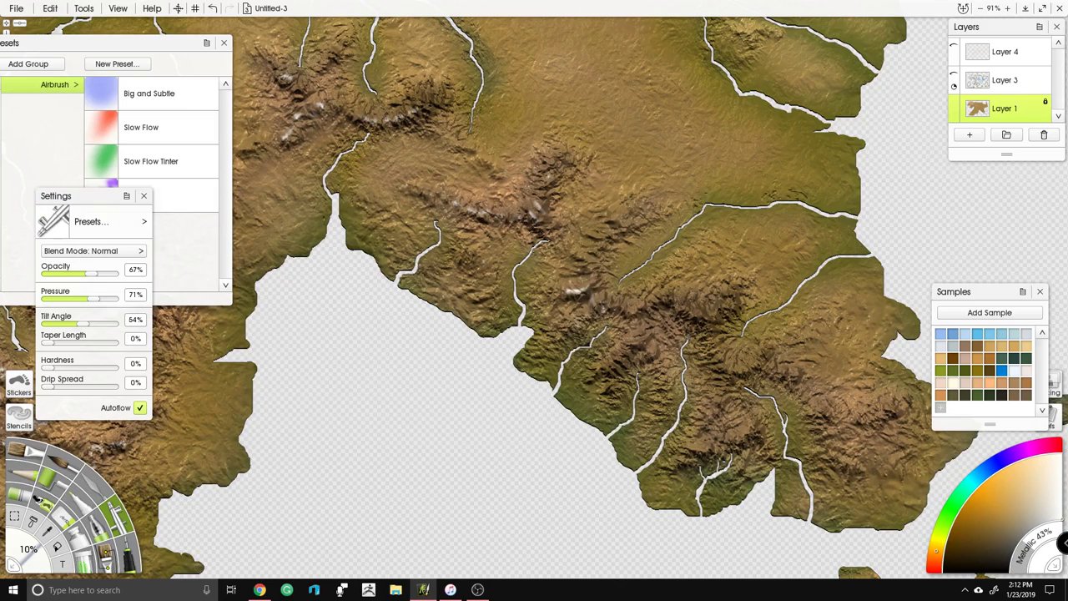
# Step: Paint white snow along the southeastern peninsula's main ridge, its northern spurs and the peaks between its southern rivers
pyautogui.moveTo(594, 230); pyautogui.dragTo(628, 222)
pyautogui.moveTo(614, 307)
pyautogui.mouseDown()
pyautogui.moveTo(641, 322)
pyautogui.moveTo(624, 354)
pyautogui.mouseUp()
pyautogui.moveTo(635, 310)
pyautogui.mouseDown()
pyautogui.moveTo(658, 300)
pyautogui.moveTo(718, 317)
pyautogui.moveTo(728, 292)
pyautogui.mouseUp()
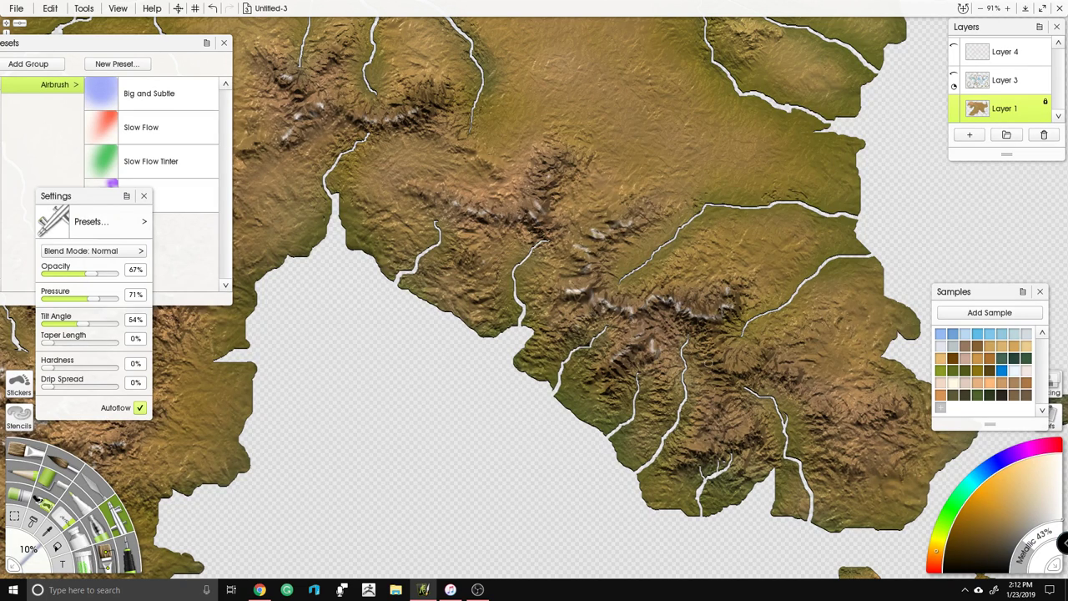
pyautogui.moveTo(736, 369)
pyautogui.mouseDown()
pyautogui.moveTo(797, 377)
pyautogui.moveTo(710, 292)
pyautogui.mouseUp()
pyautogui.moveTo(650, 368)
pyautogui.mouseDown()
pyautogui.moveTo(670, 324)
pyautogui.moveTo(688, 329)
pyautogui.moveTo(696, 348)
pyautogui.moveTo(675, 295)
pyautogui.mouseUp()
pyautogui.moveTo(771, 309)
pyautogui.mouseDown()
pyautogui.moveTo(799, 371)
pyautogui.moveTo(860, 324)
pyautogui.mouseUp()
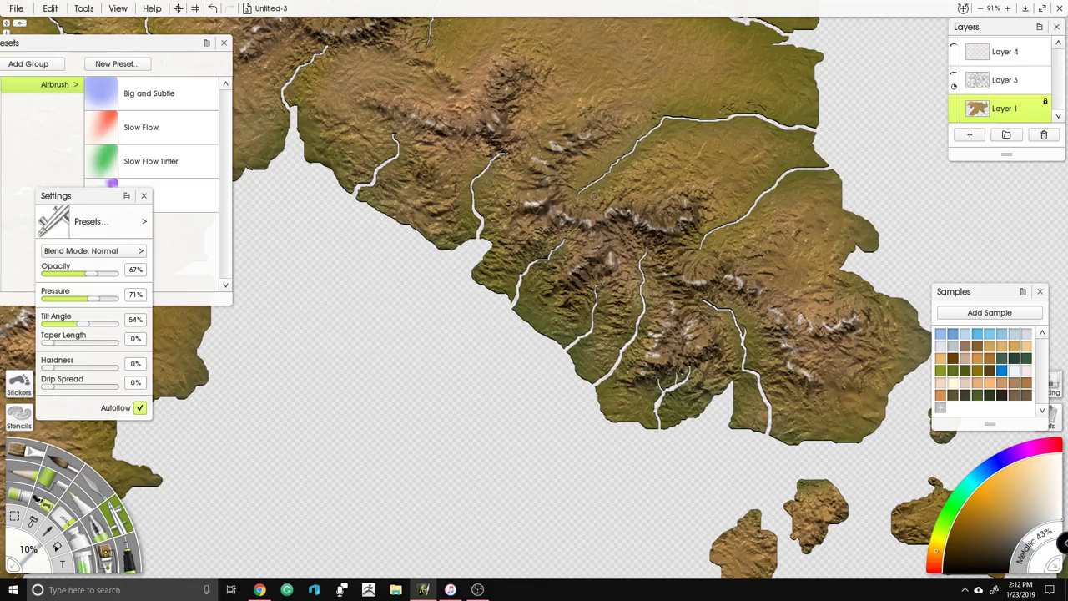
# Step: Add white snow to the isolated ridge inland from the small southern island and to the ridges southwest of it
pyautogui.scroll(-5, 595, 195)
pyautogui.moveTo(604, 193); pyautogui.dragTo(728, 205)
pyautogui.scroll(6, 561, 356)
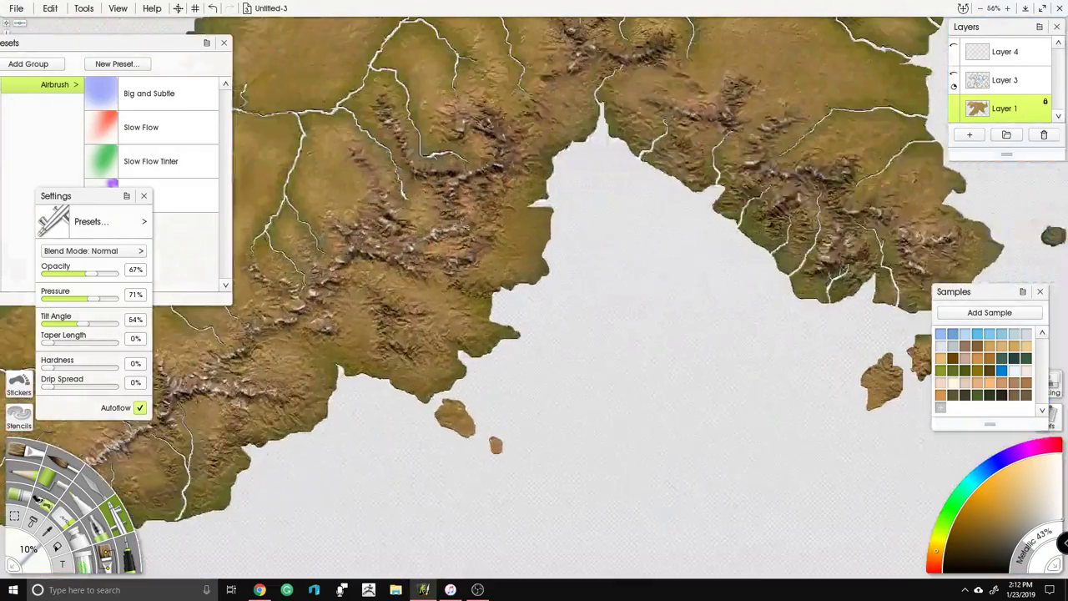
pyautogui.moveTo(497, 281); pyautogui.dragTo(726, 218)
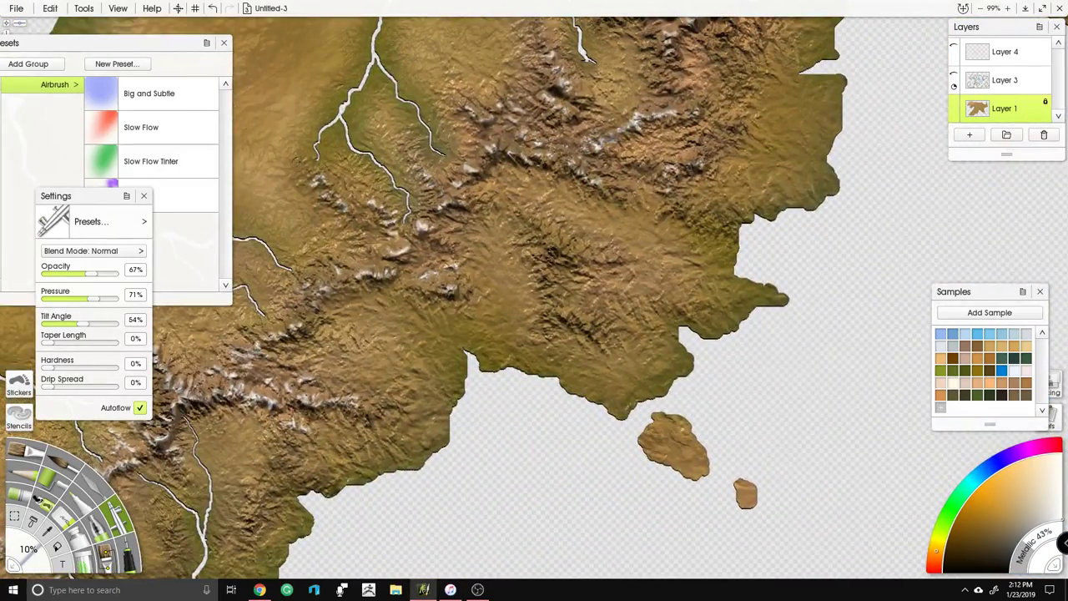
pyautogui.moveTo(557, 247)
pyautogui.mouseDown()
pyautogui.moveTo(541, 259)
pyautogui.moveTo(552, 302)
pyautogui.moveTo(586, 327)
pyautogui.moveTo(558, 263)
pyautogui.moveTo(617, 249)
pyautogui.mouseUp()
pyautogui.moveTo(532, 215)
pyautogui.mouseDown()
pyautogui.moveTo(538, 238)
pyautogui.moveTo(566, 261)
pyautogui.moveTo(785, 149)
pyautogui.mouseUp()
pyautogui.moveTo(447, 274)
pyautogui.mouseDown()
pyautogui.moveTo(467, 279)
pyautogui.moveTo(463, 236)
pyautogui.moveTo(484, 249)
pyautogui.mouseUp()
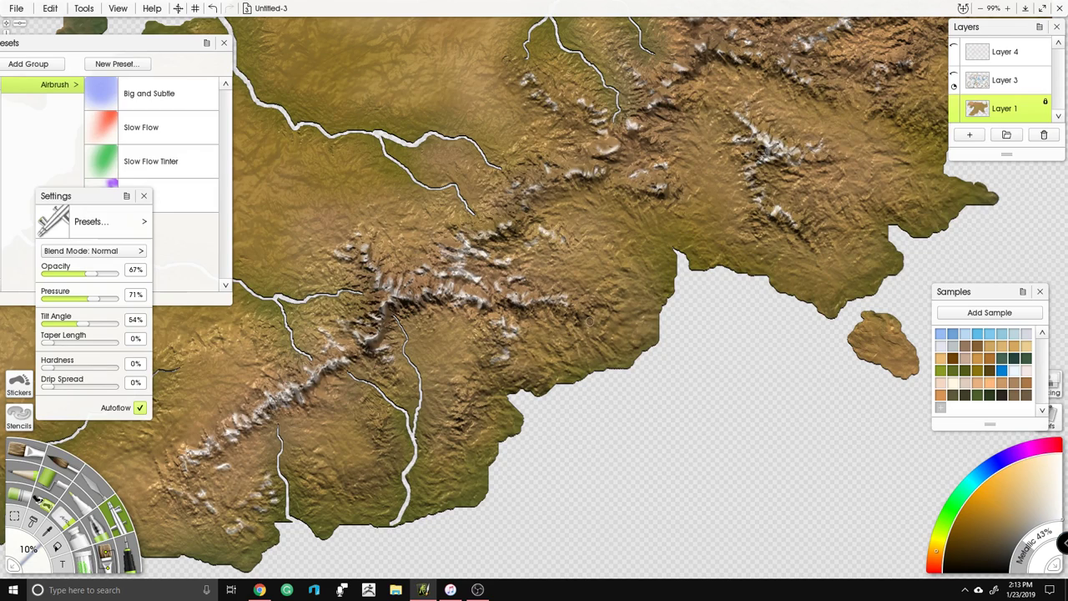
# Step: Build up heavier snow on the peak at the short forked tributary's source and on the ridges northeast of it
pyautogui.moveTo(575, 328); pyautogui.dragTo(586, 346)
pyautogui.moveTo(561, 182)
pyautogui.mouseDown()
pyautogui.moveTo(602, 148)
pyautogui.moveTo(656, 139)
pyautogui.moveTo(578, 116)
pyautogui.mouseUp()
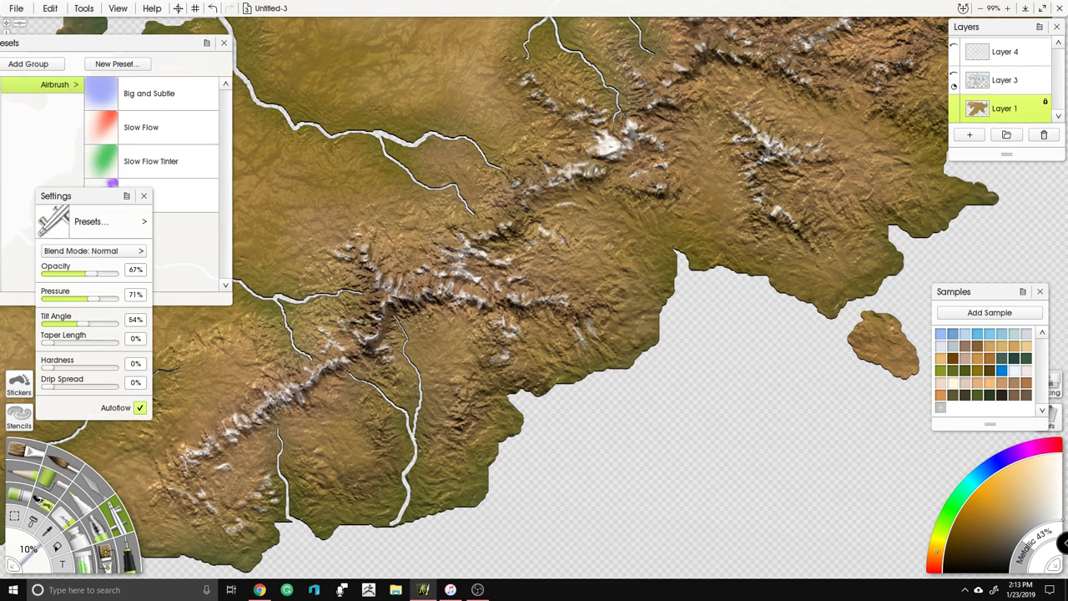
pyautogui.moveTo(647, 106)
pyautogui.mouseDown()
pyautogui.moveTo(658, 123)
pyautogui.moveTo(652, 230)
pyautogui.moveTo(643, 222)
pyautogui.mouseUp()
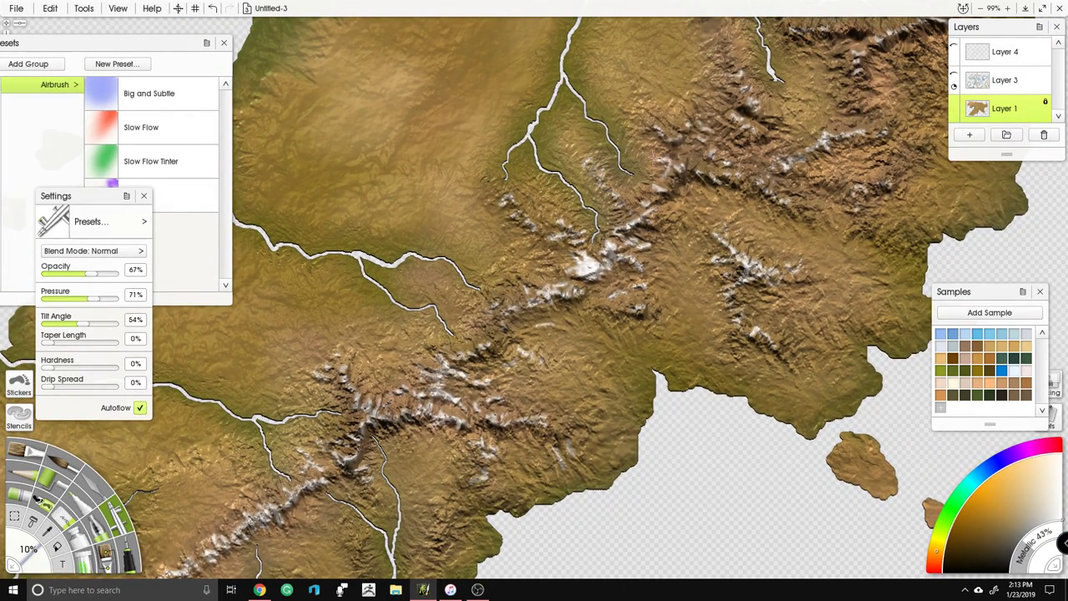
pyautogui.moveTo(655, 157)
pyautogui.mouseDown()
pyautogui.moveTo(666, 130)
pyautogui.moveTo(668, 179)
pyautogui.moveTo(713, 171)
pyautogui.moveTo(683, 123)
pyautogui.moveTo(695, 111)
pyautogui.moveTo(732, 122)
pyautogui.mouseUp()
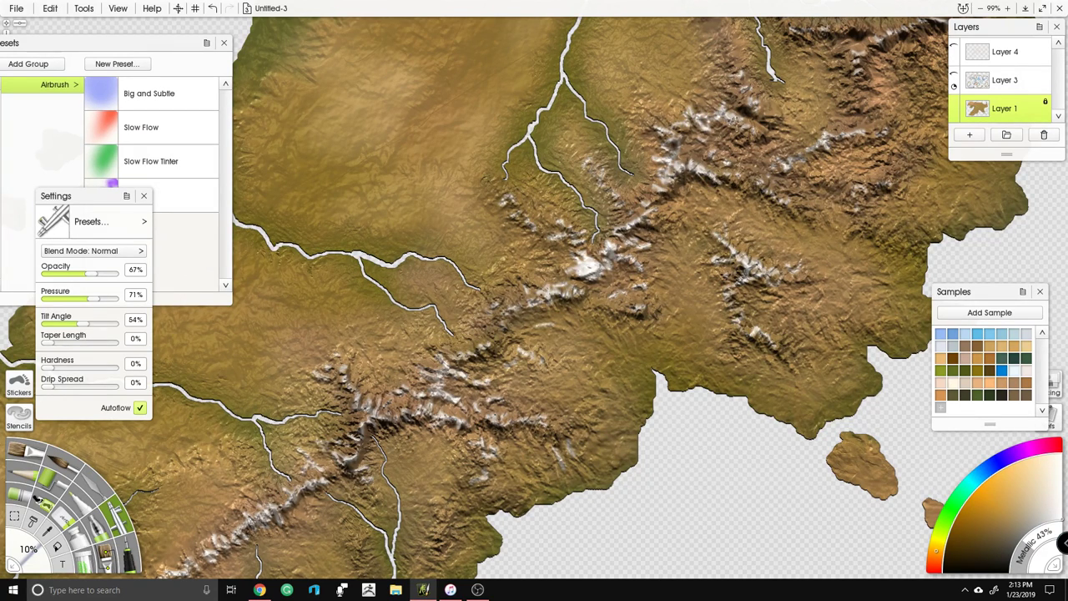
# Step: Paint white snow along the mountain arc that surrounds the round western bay
pyautogui.scroll(-7, 666, 163)
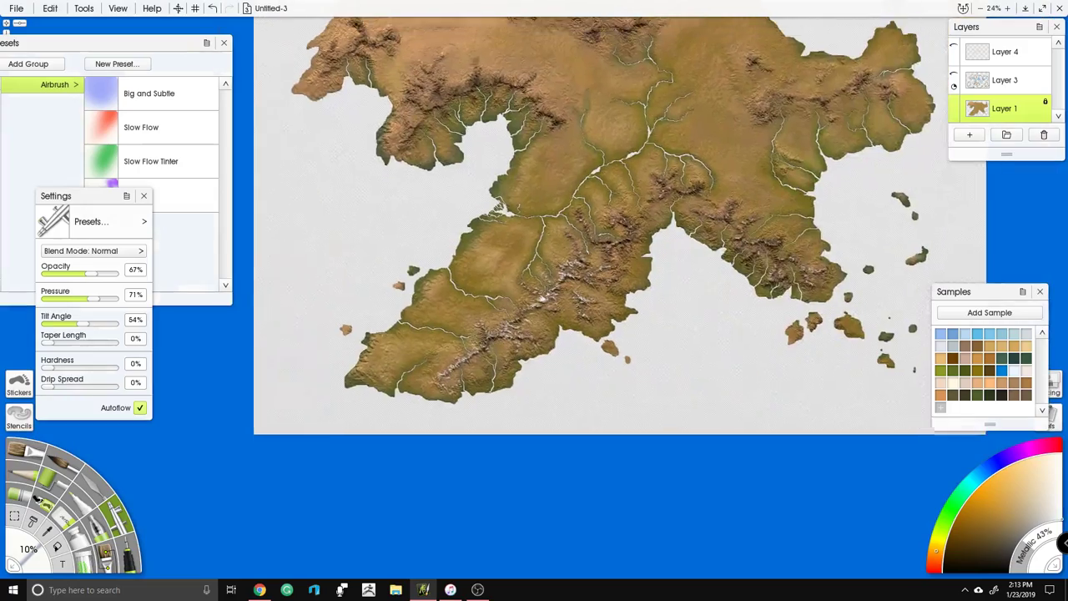
pyautogui.moveTo(667, 163); pyautogui.dragTo(604, 267)
pyautogui.scroll(8, 622, 284)
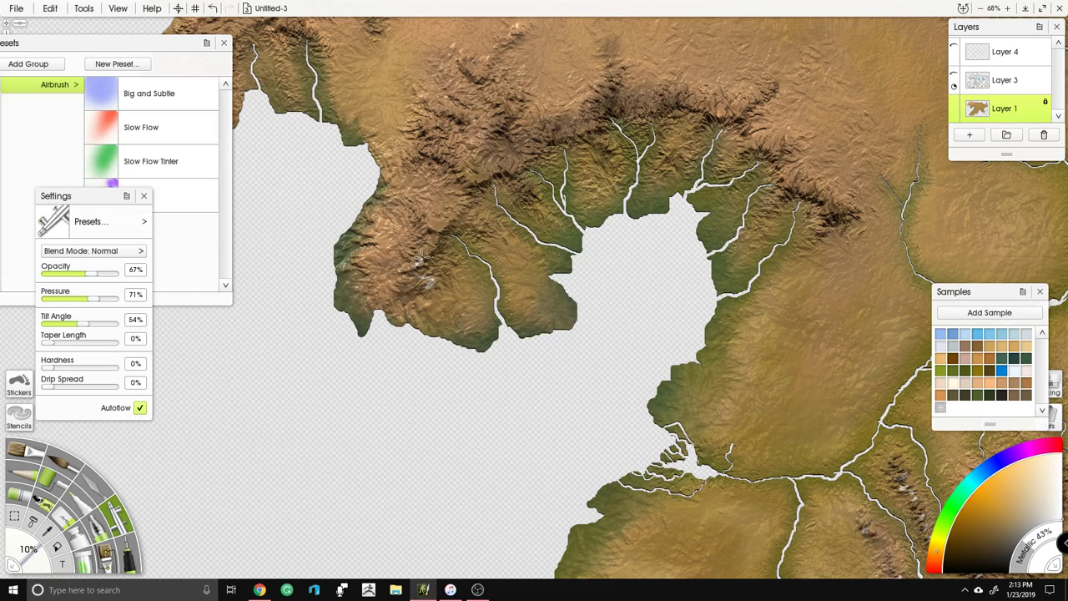
pyautogui.moveTo(434, 240); pyautogui.dragTo(447, 229)
pyautogui.moveTo(466, 183)
pyautogui.mouseDown()
pyautogui.moveTo(576, 134)
pyautogui.moveTo(605, 132)
pyautogui.moveTo(608, 115)
pyautogui.moveTo(677, 125)
pyautogui.moveTo(673, 156)
pyautogui.mouseUp()
pyautogui.moveTo(660, 109)
pyautogui.mouseDown()
pyautogui.moveTo(709, 109)
pyautogui.moveTo(772, 154)
pyautogui.moveTo(798, 188)
pyautogui.moveTo(773, 209)
pyautogui.moveTo(805, 193)
pyautogui.moveTo(827, 209)
pyautogui.mouseUp()
# Step: Dab white snow on the peaks of the northeastern range above its southern rivers
pyautogui.scroll(-10, 585, 301)
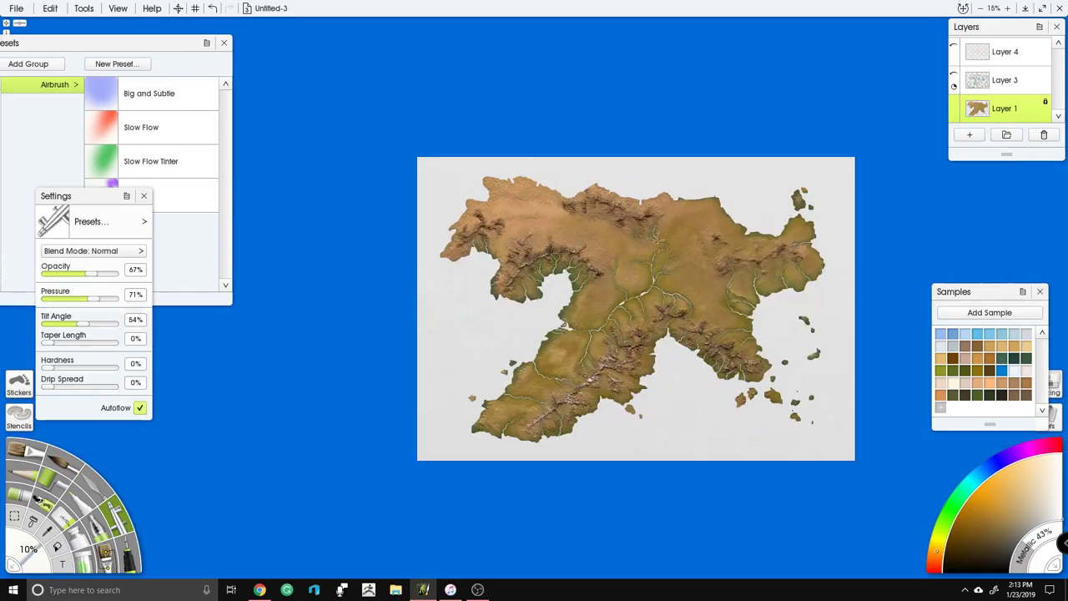
pyautogui.scroll(5, 751, 397)
pyautogui.scroll(4, 536, 308)
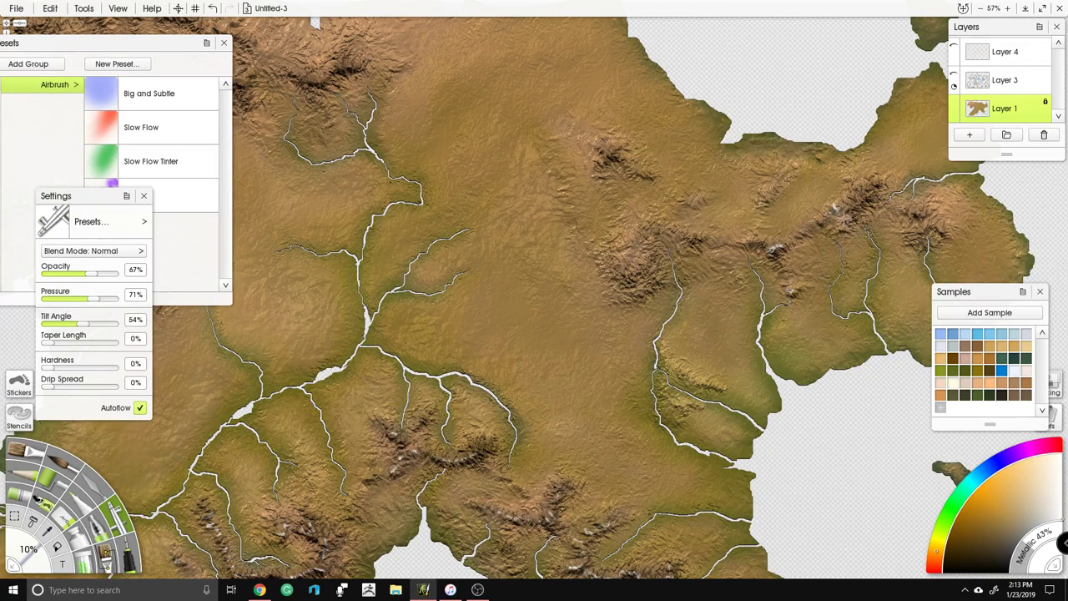
pyautogui.moveTo(925, 216); pyautogui.dragTo(919, 224)
# Step: Add a new layer above Layer 4
pyautogui.scroll(-5, 629, 265)
pyautogui.moveTo(344, 374); pyautogui.dragTo(504, 292)
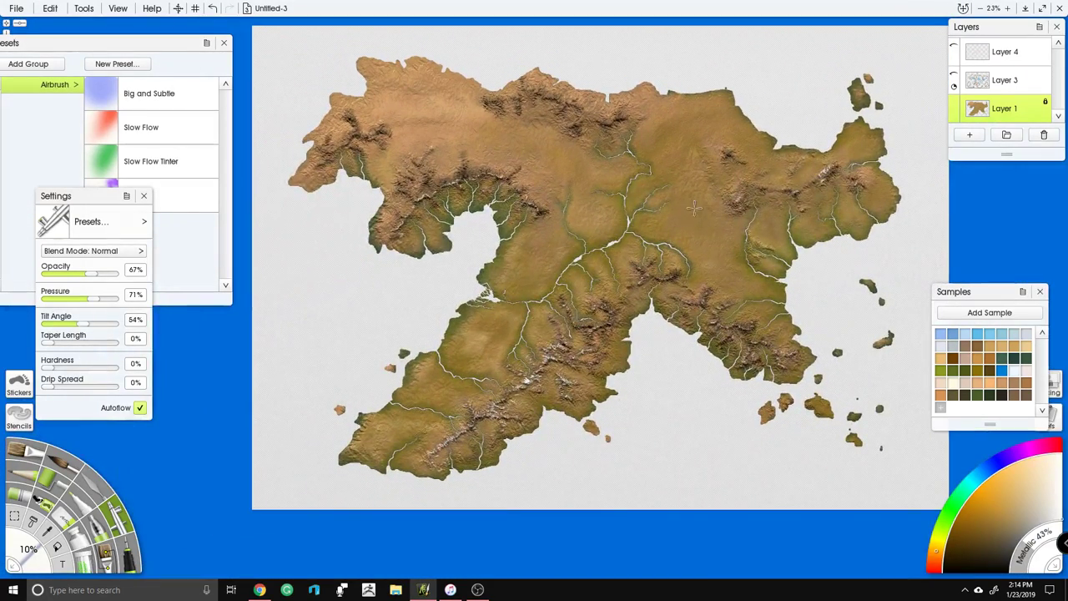
pyautogui.scroll(2, 671, 217)
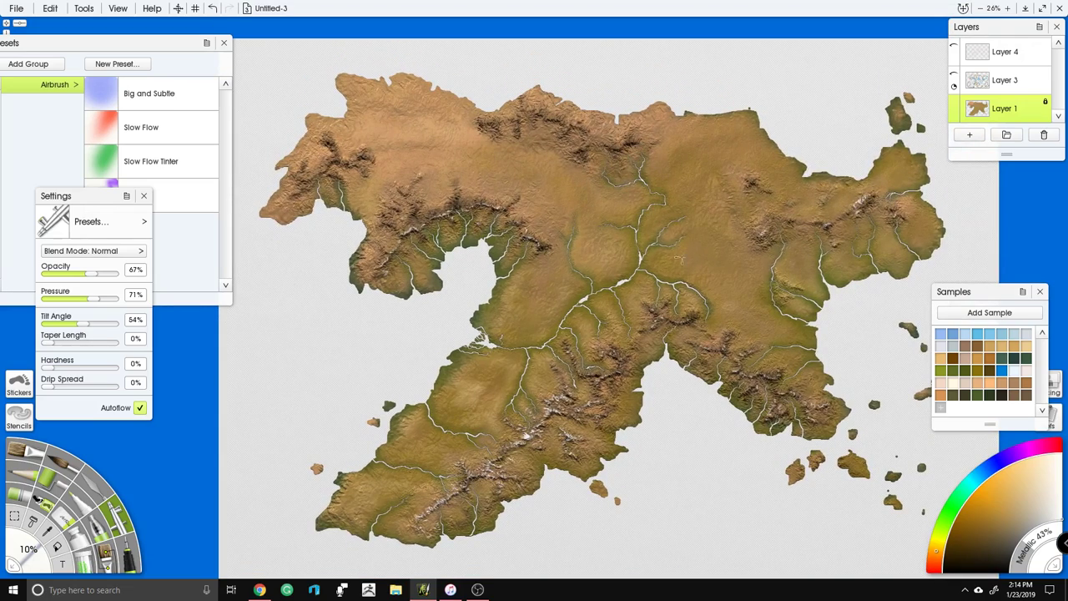
pyautogui.scroll(3, 708, 218)
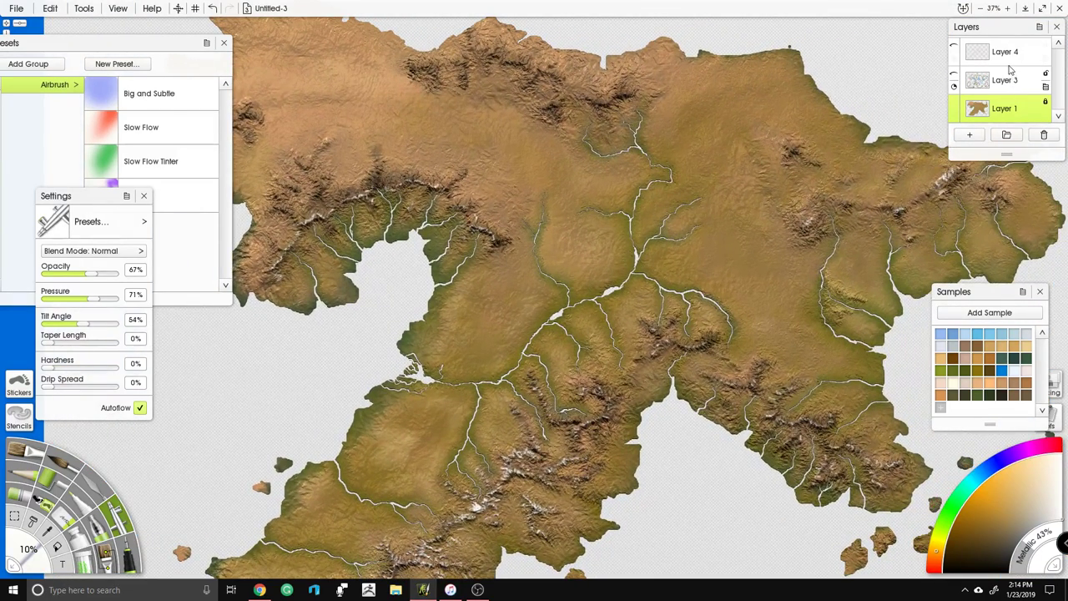
pyautogui.click(1008, 58)
pyautogui.click(970, 134)
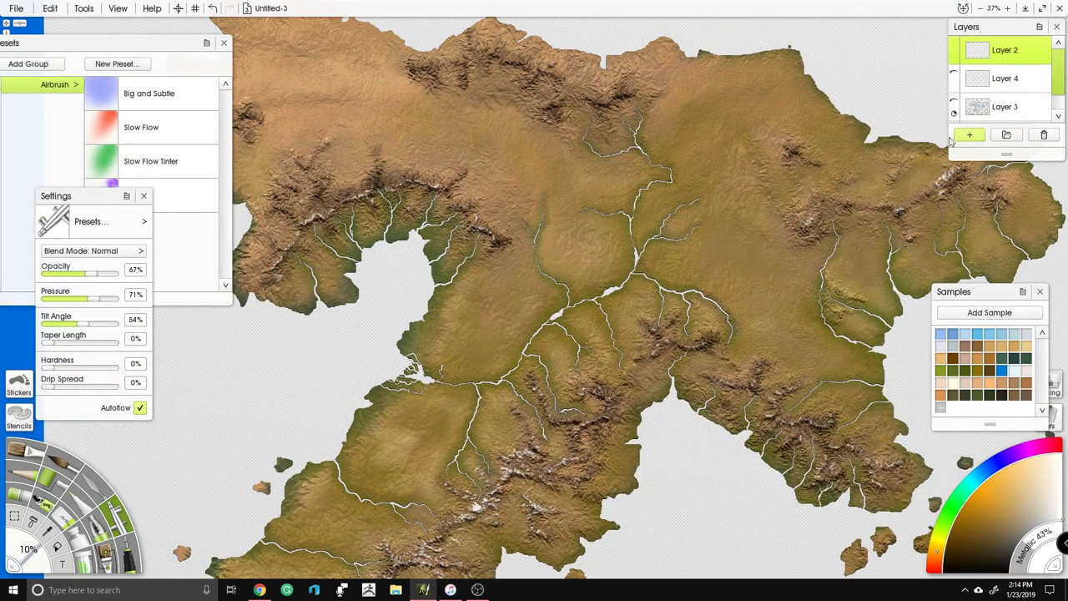
# Step: Switch to the Sticker Spray tool and choose the Mossy 2 preset from Nature Stamps
pyautogui.moveTo(175, 396); pyautogui.dragTo(304, 370)
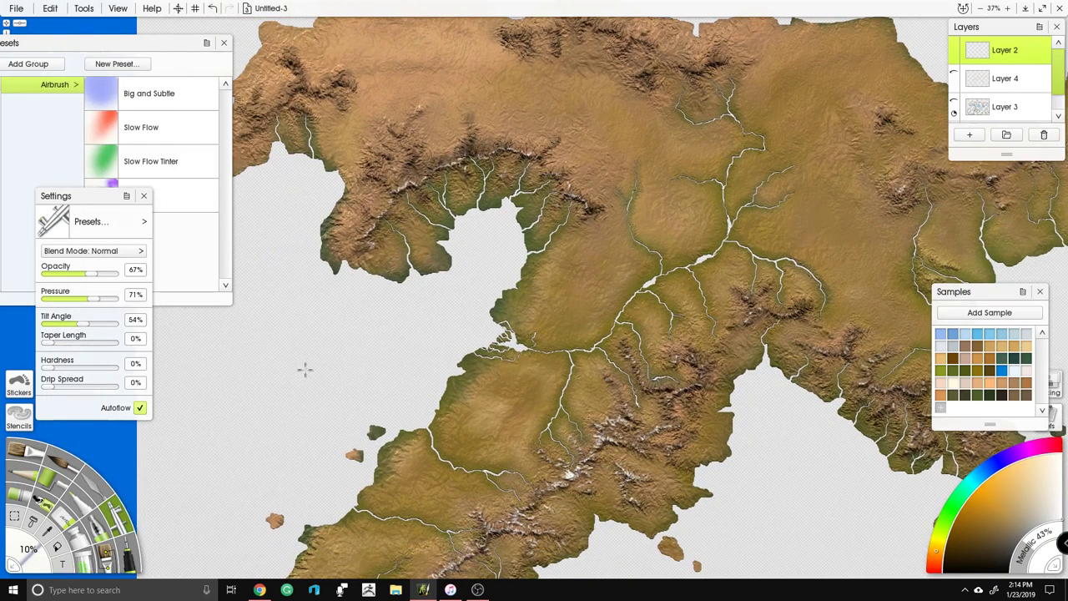
pyautogui.click(43, 504)
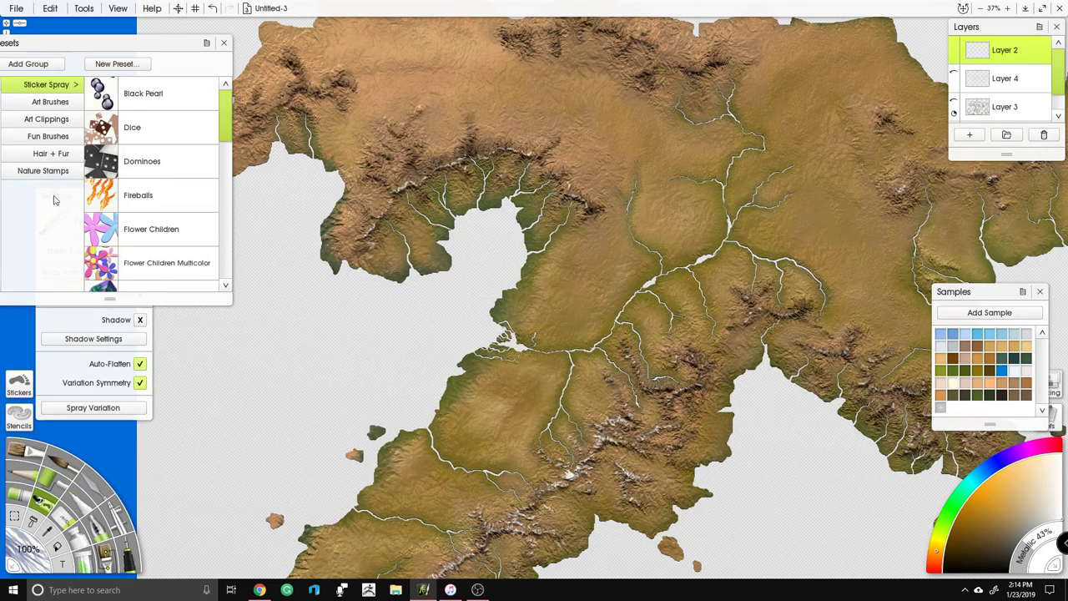
pyautogui.scroll(-10, 153, 165)
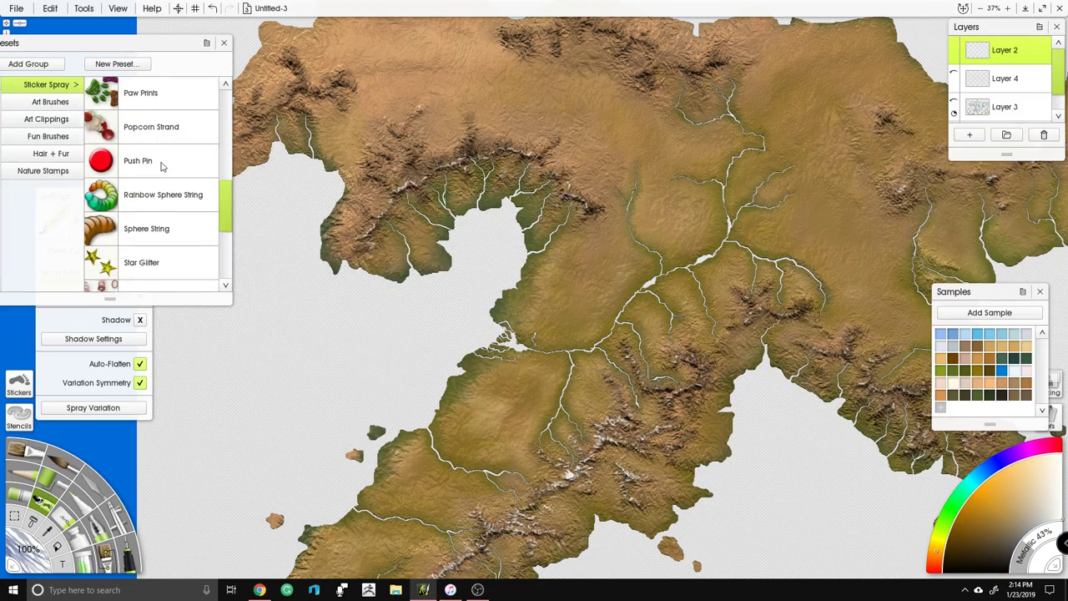
pyautogui.scroll(-2, 161, 167)
pyautogui.click(47, 119)
pyautogui.click(59, 104)
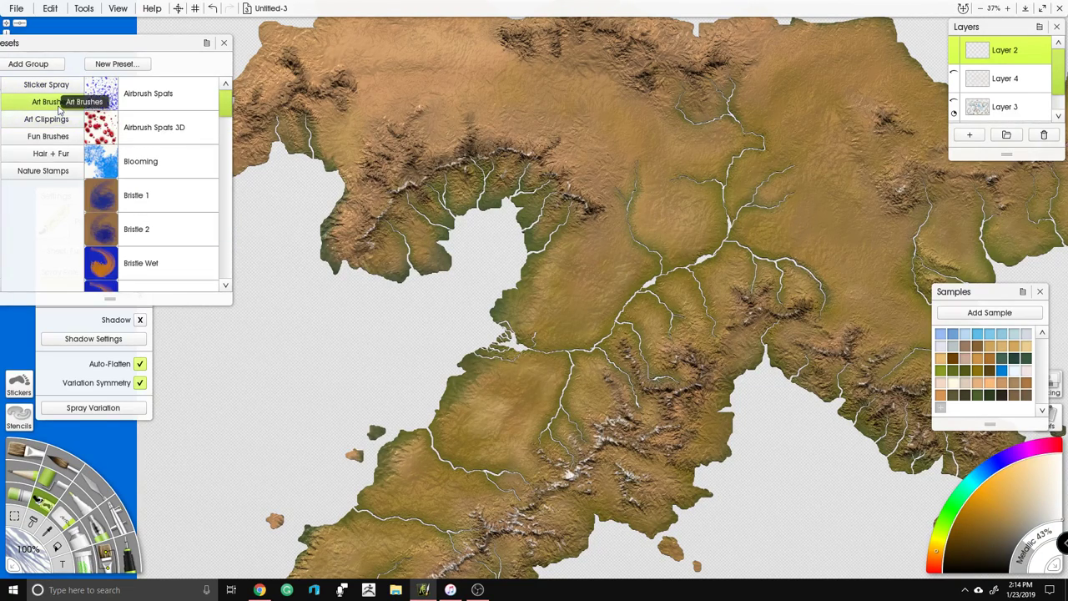
pyautogui.click(51, 154)
pyautogui.click(47, 136)
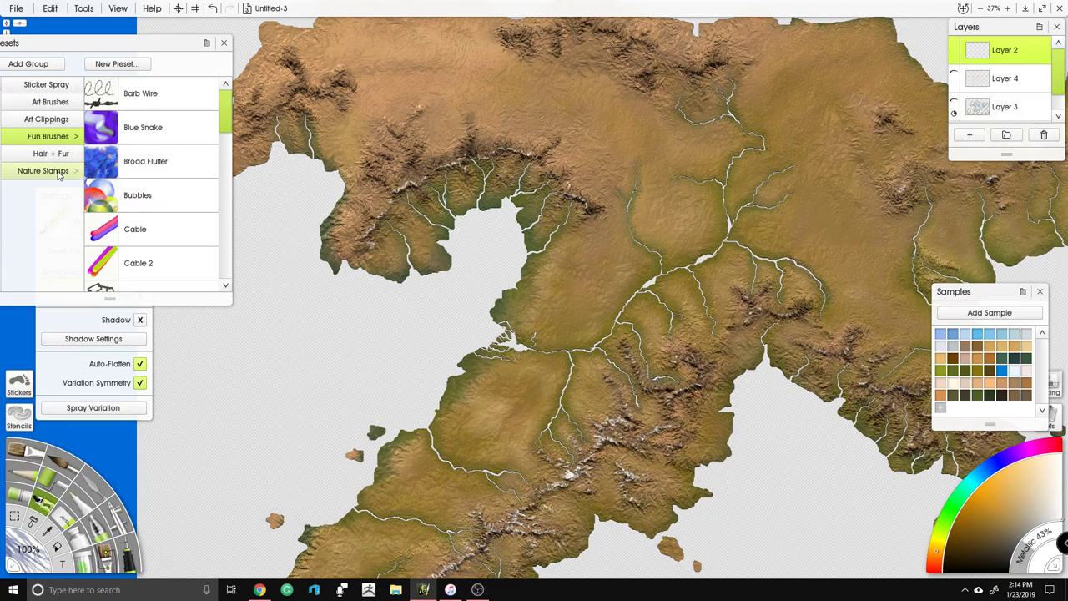
pyautogui.click(50, 171)
pyautogui.scroll(-6, 138, 210)
pyautogui.scroll(-8, 138, 216)
pyautogui.scroll(2, 170, 188)
pyautogui.click(171, 198)
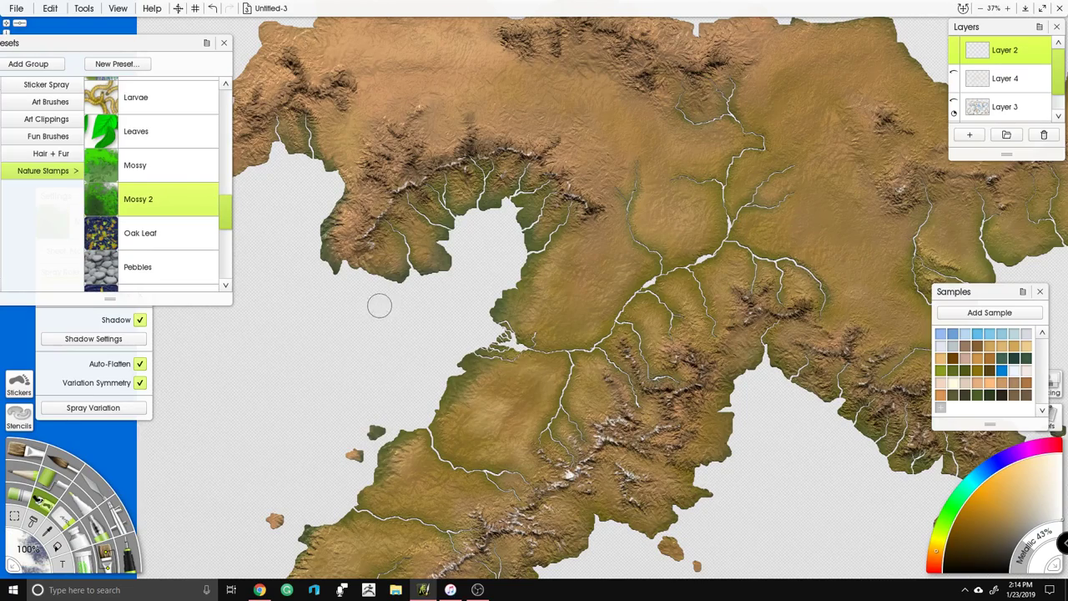
# Step: Set the paint color to red and spray mossy patches on the mountain slopes around the central tributaries' headwaters
pyautogui.scroll(3, 382, 306)
pyautogui.moveTo(512, 286); pyautogui.dragTo(537, 221)
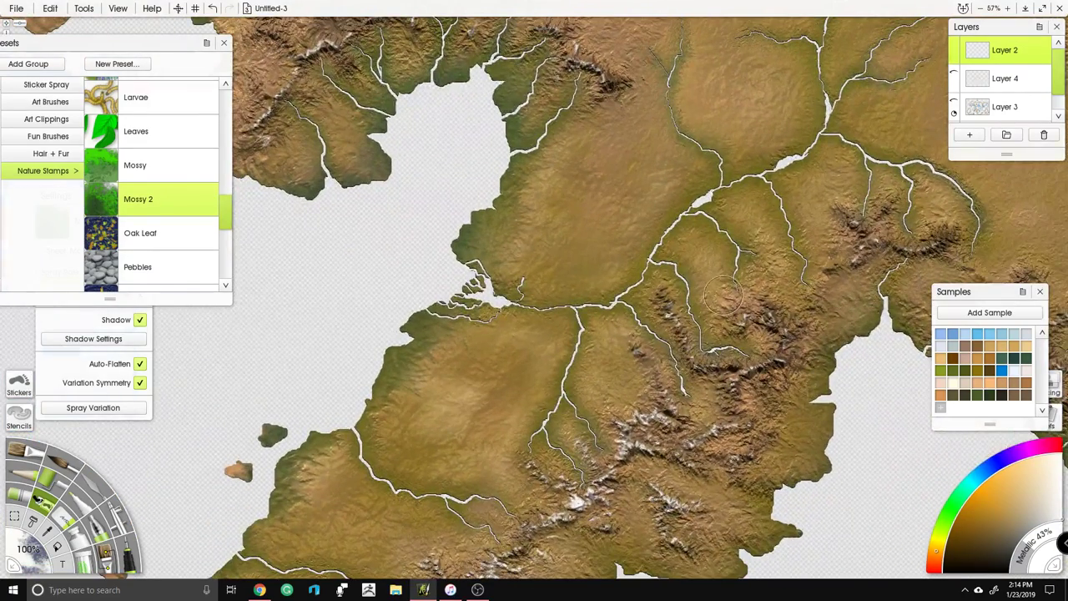
pyautogui.click(938, 570)
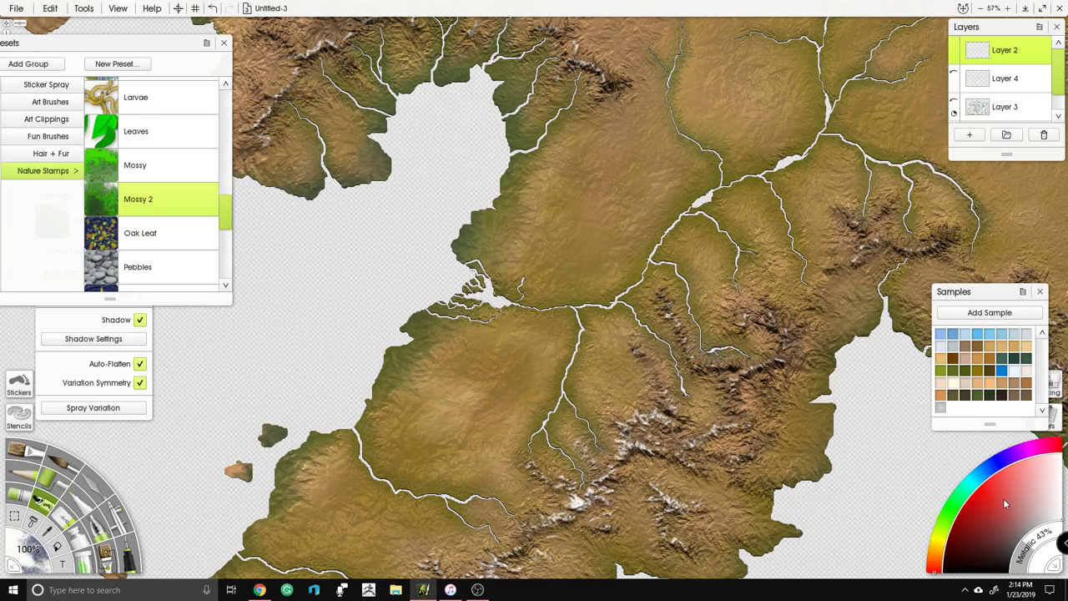
pyautogui.moveTo(585, 240); pyautogui.dragTo(399, 361)
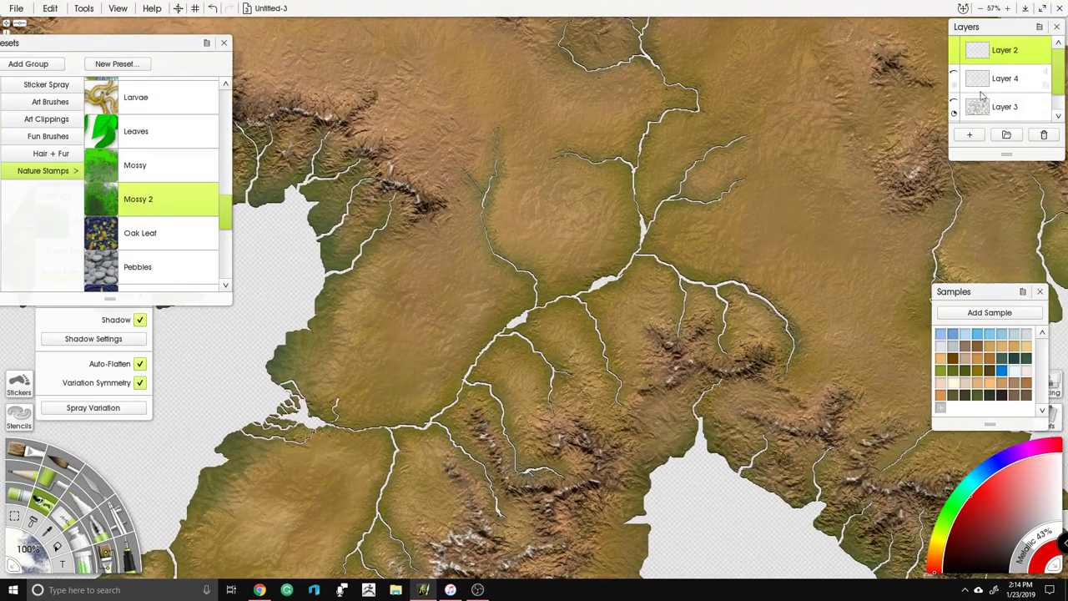
pyautogui.scroll(2, 622, 335)
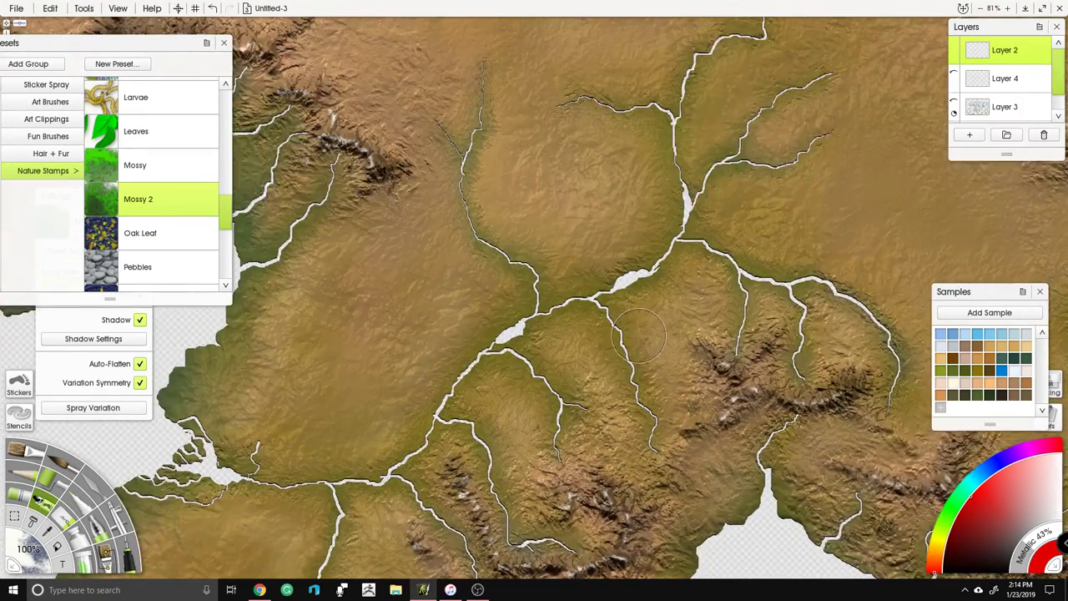
pyautogui.moveTo(622, 381); pyautogui.dragTo(614, 269)
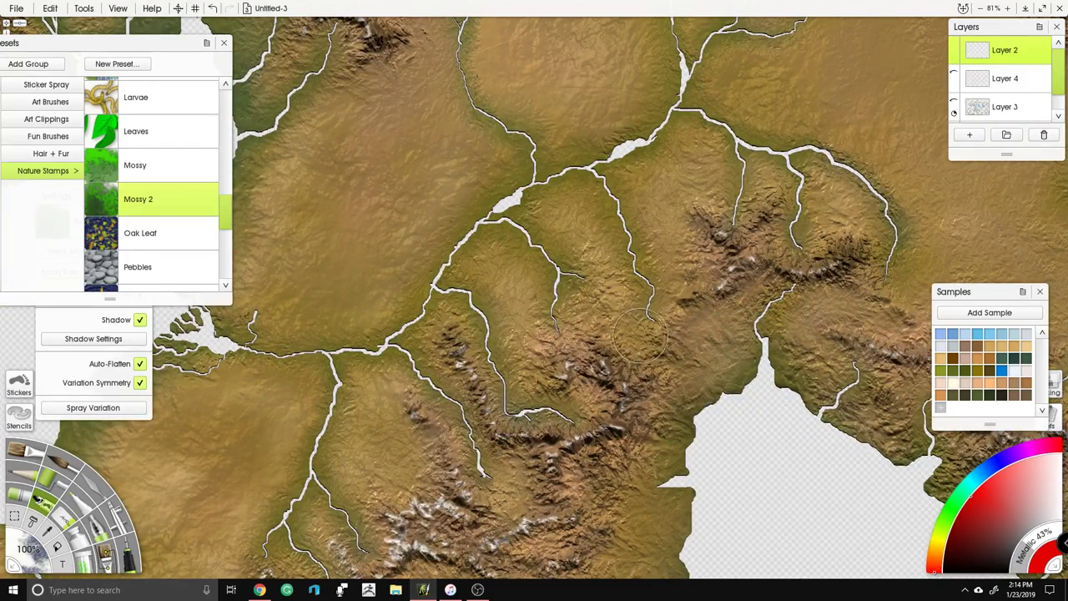
pyautogui.scroll(3, 543, 427)
pyautogui.click(601, 380)
pyautogui.moveTo(601, 380)
pyautogui.mouseDown()
pyautogui.moveTo(567, 400)
pyautogui.moveTo(505, 393)
pyautogui.moveTo(497, 342)
pyautogui.moveTo(517, 292)
pyautogui.moveTo(505, 274)
pyautogui.mouseUp()
pyautogui.moveTo(640, 269); pyautogui.dragTo(688, 285)
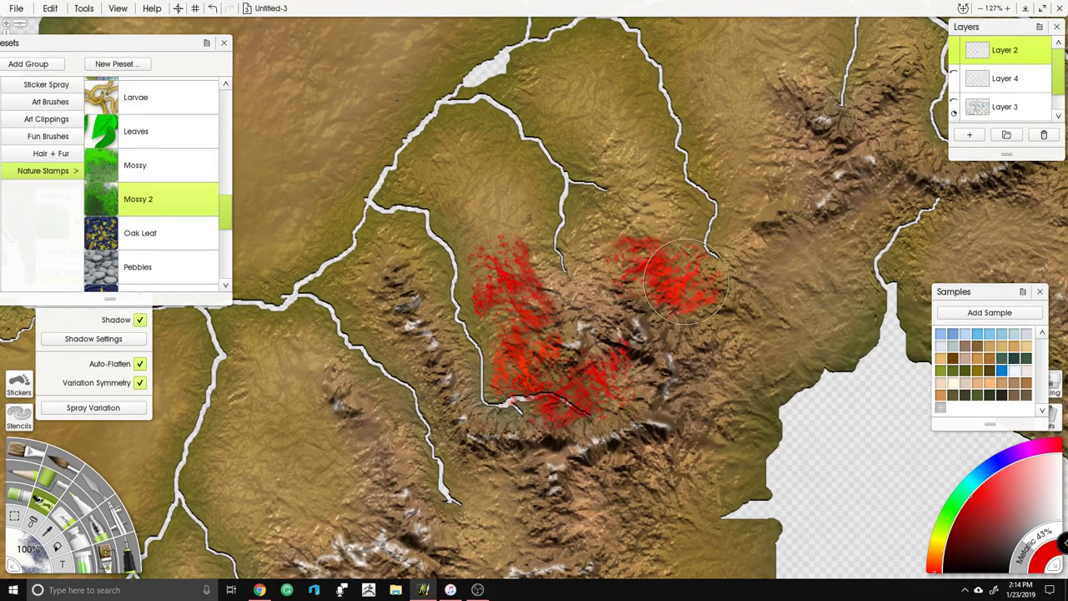
pyautogui.moveTo(718, 240)
pyautogui.mouseDown()
pyautogui.moveTo(789, 133)
pyautogui.moveTo(768, 104)
pyautogui.mouseUp()
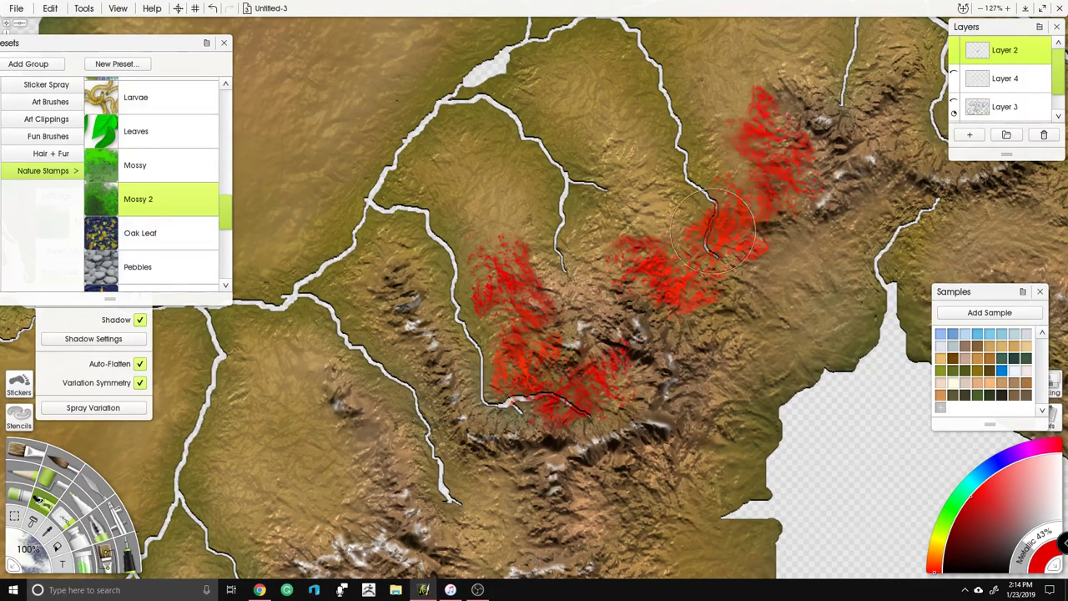
# Step: Spray red mossy patches along the central range's northwestern slopes, around the short forked tributary
pyautogui.scroll(-4, 768, 104)
pyautogui.scroll(4, 547, 283)
pyautogui.moveTo(639, 284)
pyautogui.mouseDown()
pyautogui.moveTo(588, 297)
pyautogui.moveTo(547, 284)
pyautogui.moveTo(576, 250)
pyautogui.moveTo(538, 351)
pyautogui.moveTo(511, 363)
pyautogui.moveTo(488, 396)
pyautogui.moveTo(535, 376)
pyautogui.moveTo(660, 267)
pyautogui.moveTo(698, 269)
pyautogui.moveTo(683, 305)
pyautogui.mouseUp()
pyautogui.moveTo(682, 306); pyautogui.dragTo(794, 215)
pyautogui.moveTo(559, 351)
pyautogui.mouseDown()
pyautogui.moveTo(543, 334)
pyautogui.moveTo(484, 322)
pyautogui.mouseUp()
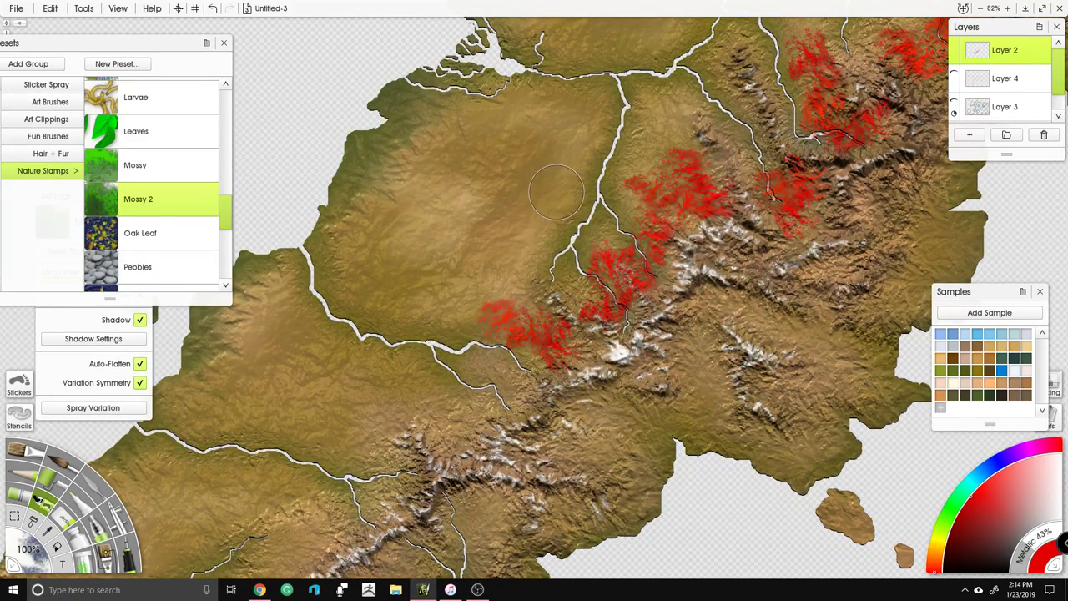
# Step: Continue the red mossy patches along the southwestern range, around the heads of its western rivers
pyautogui.moveTo(551, 307)
pyautogui.mouseDown()
pyautogui.moveTo(526, 367)
pyautogui.moveTo(455, 417)
pyautogui.moveTo(547, 301)
pyautogui.moveTo(474, 302)
pyautogui.mouseUp()
pyautogui.moveTo(484, 366); pyautogui.dragTo(501, 361)
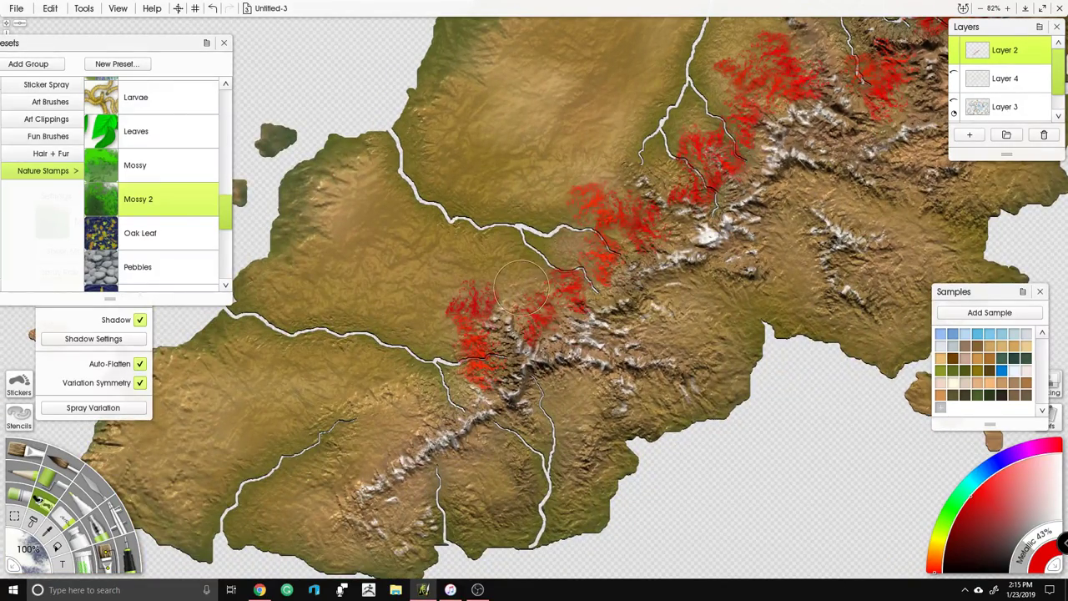
pyautogui.moveTo(521, 288); pyautogui.dragTo(555, 305)
pyautogui.moveTo(451, 366)
pyautogui.mouseDown()
pyautogui.moveTo(504, 307)
pyautogui.moveTo(476, 355)
pyautogui.moveTo(463, 338)
pyautogui.moveTo(430, 342)
pyautogui.moveTo(429, 385)
pyautogui.moveTo(394, 416)
pyautogui.mouseUp()
# Step: Spray red mossy patches along the inner slopes of the mountain arc around the round western bay
pyautogui.moveTo(659, 221); pyautogui.dragTo(409, 364)
pyautogui.moveTo(697, 142); pyautogui.dragTo(526, 425)
pyautogui.scroll(-5, 680, 244)
pyautogui.moveTo(438, 171)
pyautogui.mouseDown()
pyautogui.moveTo(557, 190)
pyautogui.moveTo(479, 173)
pyautogui.moveTo(530, 150)
pyautogui.moveTo(624, 222)
pyautogui.mouseUp()
pyautogui.moveTo(406, 179)
pyautogui.mouseDown()
pyautogui.moveTo(424, 194)
pyautogui.moveTo(451, 175)
pyautogui.moveTo(465, 190)
pyautogui.mouseUp()
pyautogui.moveTo(405, 210)
pyautogui.mouseDown()
pyautogui.moveTo(365, 238)
pyautogui.moveTo(361, 267)
pyautogui.mouseUp()
# Step: Spray red mossy patches around the northern river's headwaters and along the southern slopes of the northeastern range
pyautogui.moveTo(594, 233)
pyautogui.mouseDown()
pyautogui.moveTo(494, 214)
pyautogui.moveTo(503, 213)
pyautogui.mouseUp()
pyautogui.moveTo(734, 103)
pyautogui.mouseDown()
pyautogui.moveTo(684, 108)
pyautogui.moveTo(595, 160)
pyautogui.mouseUp()
pyautogui.moveTo(563, 110); pyautogui.dragTo(563, 177)
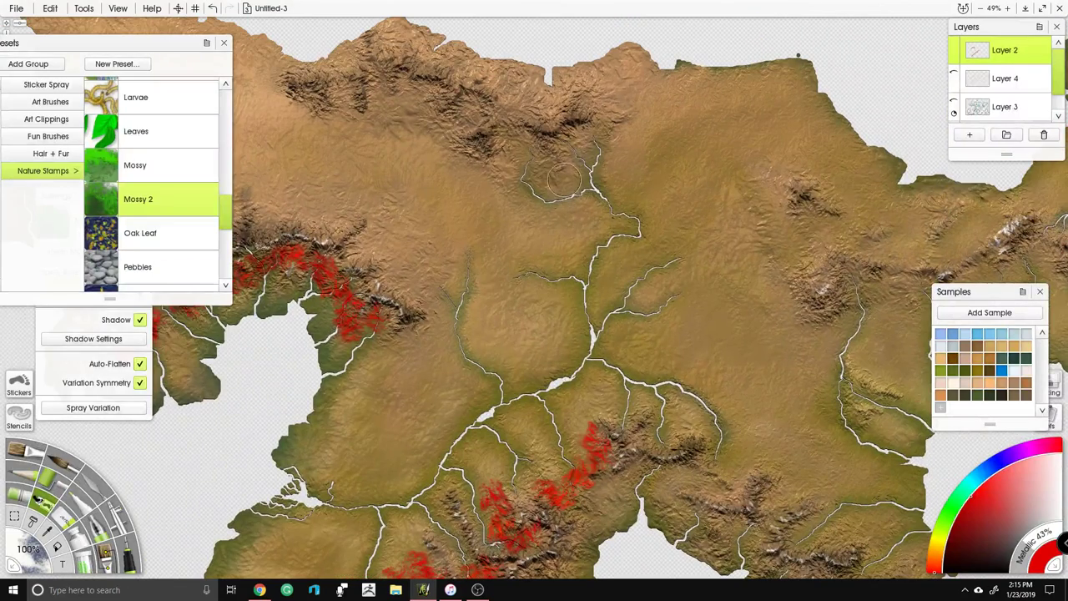
pyautogui.moveTo(514, 152)
pyautogui.mouseDown()
pyautogui.moveTo(549, 176)
pyautogui.moveTo(567, 179)
pyautogui.moveTo(589, 136)
pyautogui.mouseUp()
pyautogui.moveTo(697, 189); pyautogui.dragTo(582, 144)
pyautogui.moveTo(737, 227)
pyautogui.mouseDown()
pyautogui.moveTo(758, 255)
pyautogui.moveTo(783, 247)
pyautogui.moveTo(800, 259)
pyautogui.moveTo(798, 272)
pyautogui.moveTo(850, 234)
pyautogui.moveTo(915, 227)
pyautogui.moveTo(900, 227)
pyautogui.moveTo(913, 242)
pyautogui.moveTo(945, 227)
pyautogui.mouseUp()
pyautogui.moveTo(873, 231); pyautogui.dragTo(863, 257)
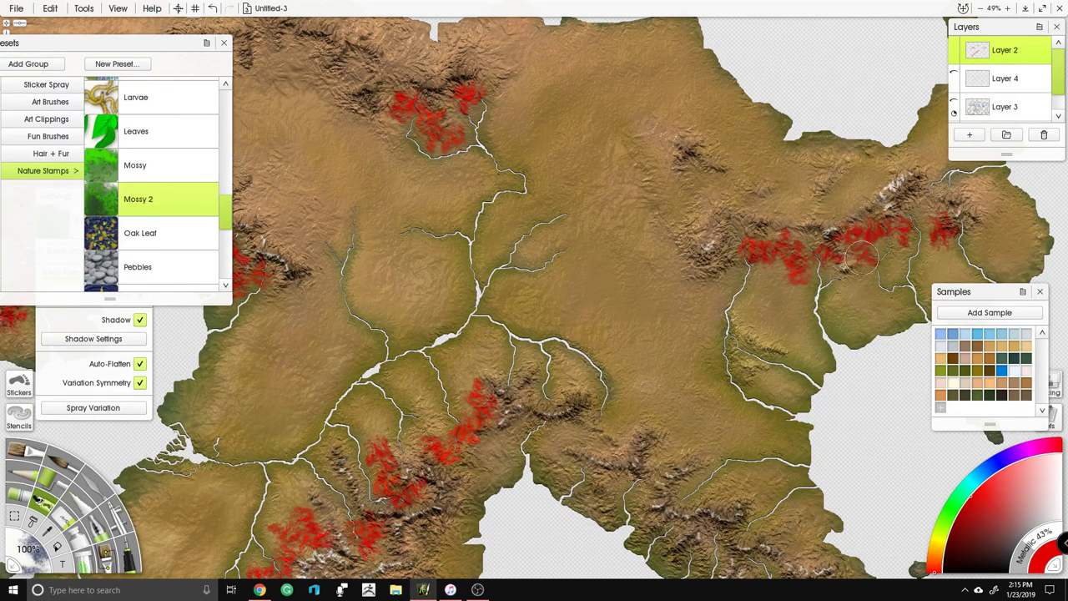
# Step: Spray red mossy patches north and east of the northeastern range and across the slopes of the southeastern range
pyautogui.moveTo(837, 199)
pyautogui.mouseDown()
pyautogui.moveTo(853, 198)
pyautogui.moveTo(766, 208)
pyautogui.moveTo(873, 202)
pyautogui.moveTo(879, 220)
pyautogui.mouseUp()
pyautogui.moveTo(829, 177); pyautogui.dragTo(869, 155)
pyautogui.moveTo(705, 314); pyautogui.dragTo(730, 237)
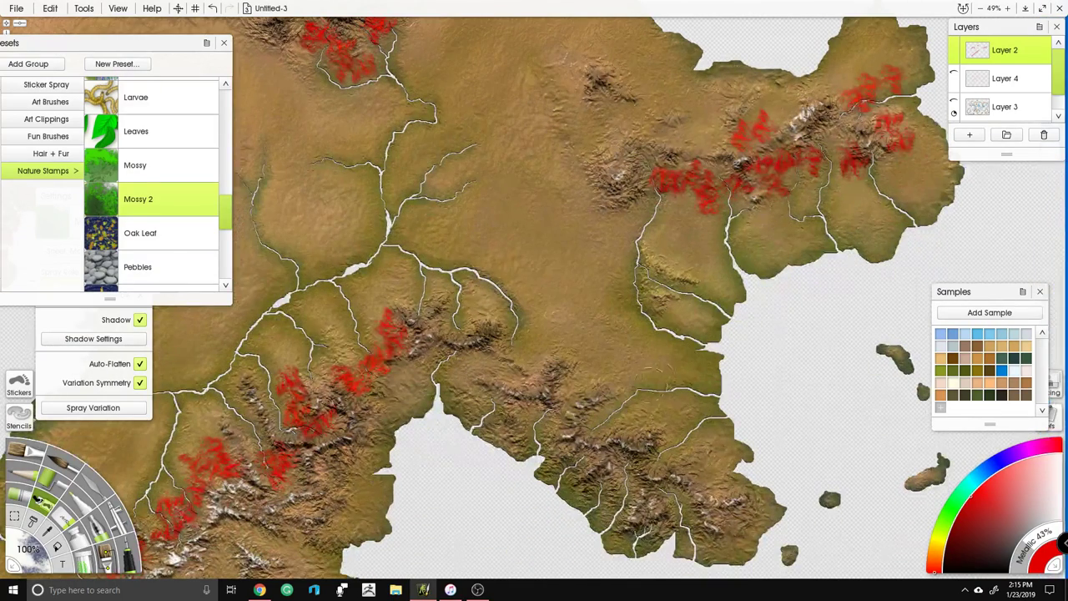
pyautogui.moveTo(597, 413)
pyautogui.mouseDown()
pyautogui.moveTo(626, 413)
pyautogui.moveTo(570, 341)
pyautogui.moveTo(517, 342)
pyautogui.moveTo(483, 309)
pyautogui.moveTo(519, 358)
pyautogui.moveTo(470, 384)
pyautogui.moveTo(551, 434)
pyautogui.moveTo(568, 470)
pyautogui.moveTo(626, 459)
pyautogui.moveTo(633, 480)
pyautogui.moveTo(668, 442)
pyautogui.mouseUp()
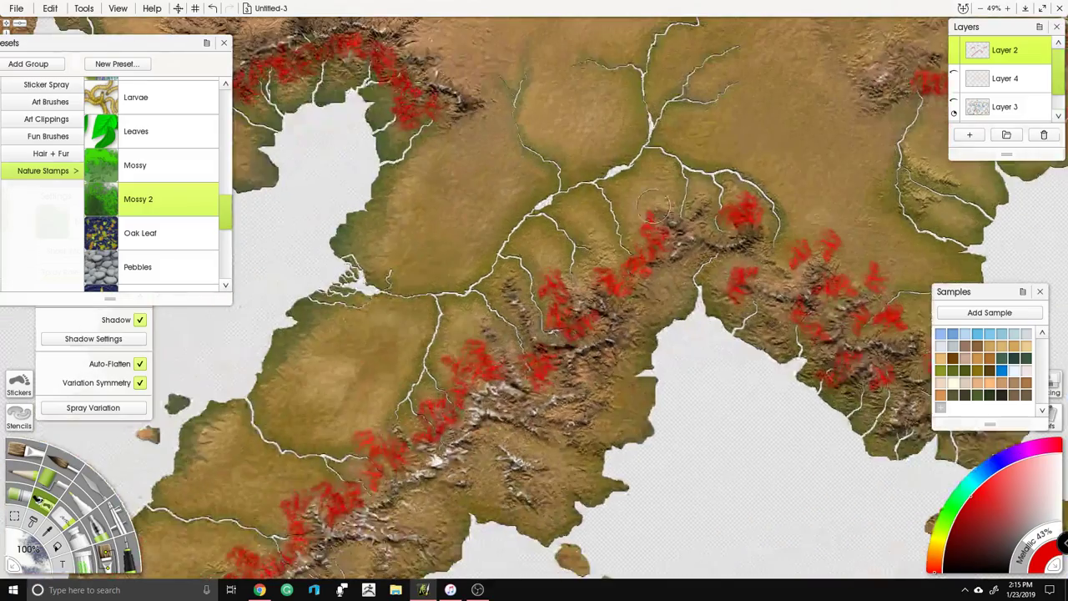
# Step: Set the spray size to 50% and extend the red mossy patches along the southwestern range's northwestern foothills and river forks
pyautogui.click(27, 550)
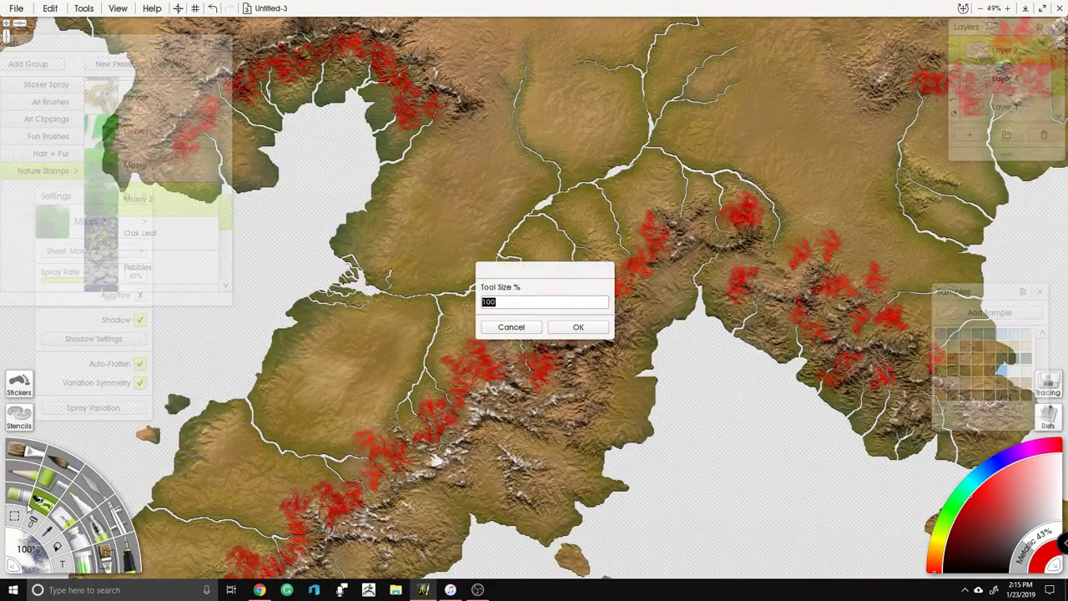
pyautogui.press('Return')
pyautogui.scroll(6, 494, 319)
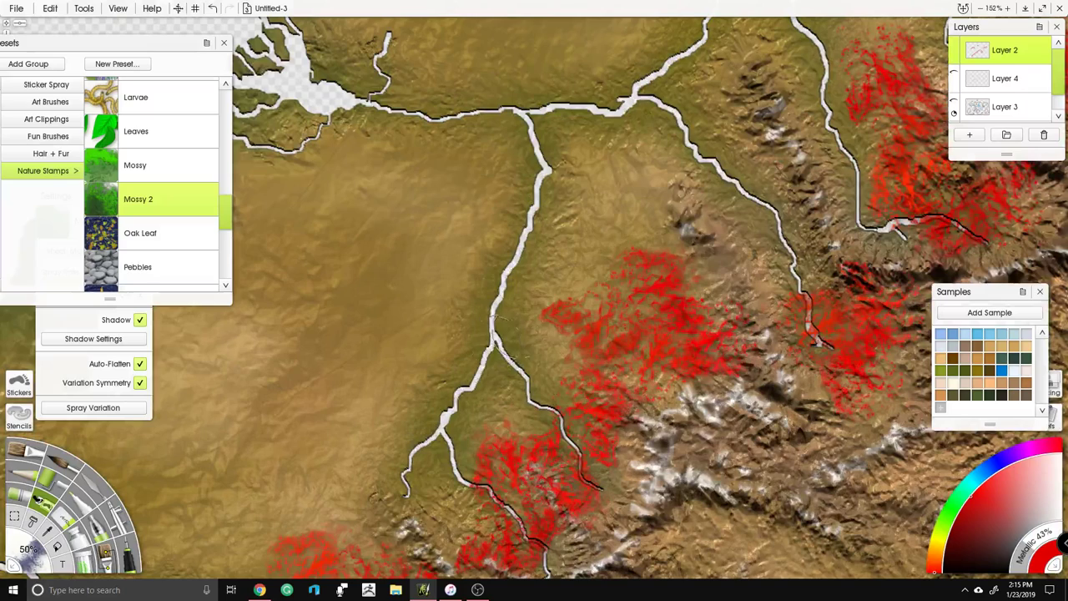
pyautogui.moveTo(494, 319)
pyautogui.mouseDown()
pyautogui.moveTo(544, 309)
pyautogui.moveTo(612, 218)
pyautogui.moveTo(643, 239)
pyautogui.moveTo(643, 209)
pyautogui.moveTo(634, 250)
pyautogui.moveTo(587, 260)
pyautogui.mouseUp()
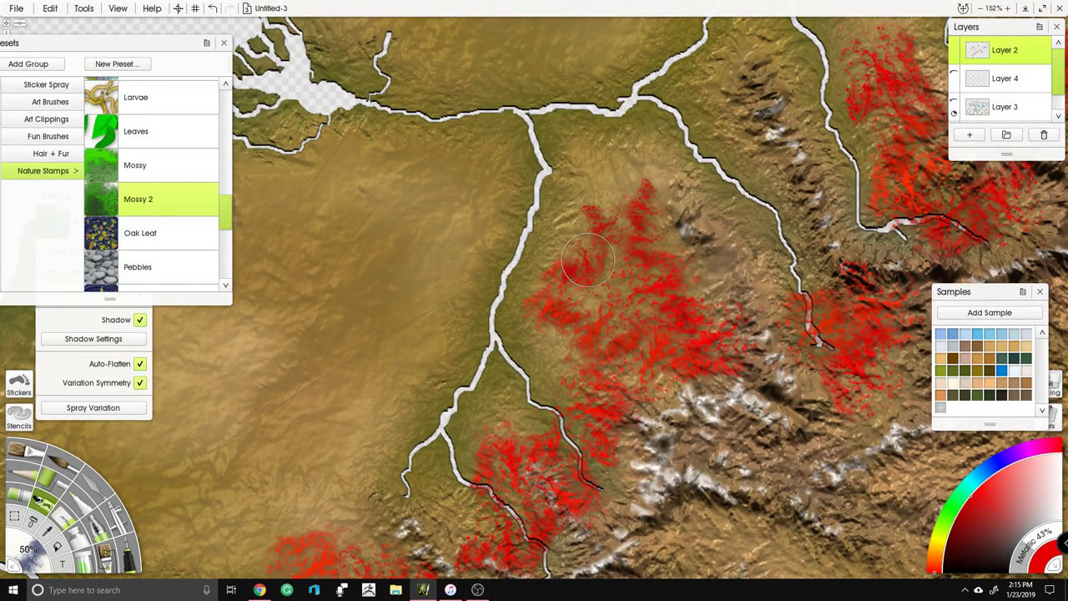
pyautogui.moveTo(550, 332); pyautogui.dragTo(593, 232)
pyautogui.moveTo(538, 309)
pyautogui.mouseDown()
pyautogui.moveTo(535, 284)
pyautogui.moveTo(477, 382)
pyautogui.moveTo(483, 411)
pyautogui.moveTo(499, 209)
pyautogui.mouseUp()
pyautogui.moveTo(422, 330)
pyautogui.mouseDown()
pyautogui.moveTo(407, 374)
pyautogui.moveTo(359, 426)
pyautogui.moveTo(392, 443)
pyautogui.moveTo(401, 401)
pyautogui.moveTo(525, 237)
pyautogui.mouseUp()
pyautogui.moveTo(460, 292)
pyautogui.mouseDown()
pyautogui.moveTo(333, 311)
pyautogui.moveTo(392, 284)
pyautogui.moveTo(438, 334)
pyautogui.moveTo(426, 384)
pyautogui.moveTo(399, 371)
pyautogui.moveTo(371, 430)
pyautogui.moveTo(317, 409)
pyautogui.moveTo(296, 434)
pyautogui.moveTo(452, 294)
pyautogui.moveTo(305, 292)
pyautogui.moveTo(355, 326)
pyautogui.moveTo(393, 292)
pyautogui.moveTo(382, 264)
pyautogui.moveTo(329, 279)
pyautogui.moveTo(392, 309)
pyautogui.moveTo(423, 386)
pyautogui.moveTo(528, 283)
pyautogui.mouseUp()
pyautogui.moveTo(393, 342)
pyautogui.mouseDown()
pyautogui.moveTo(331, 318)
pyautogui.moveTo(281, 353)
pyautogui.moveTo(242, 353)
pyautogui.moveTo(281, 318)
pyautogui.moveTo(323, 338)
pyautogui.moveTo(321, 350)
pyautogui.moveTo(340, 347)
pyautogui.moveTo(380, 310)
pyautogui.moveTo(447, 351)
pyautogui.mouseUp()
pyautogui.scroll(-5, 518, 275)
pyautogui.moveTo(518, 275); pyautogui.dragTo(370, 426)
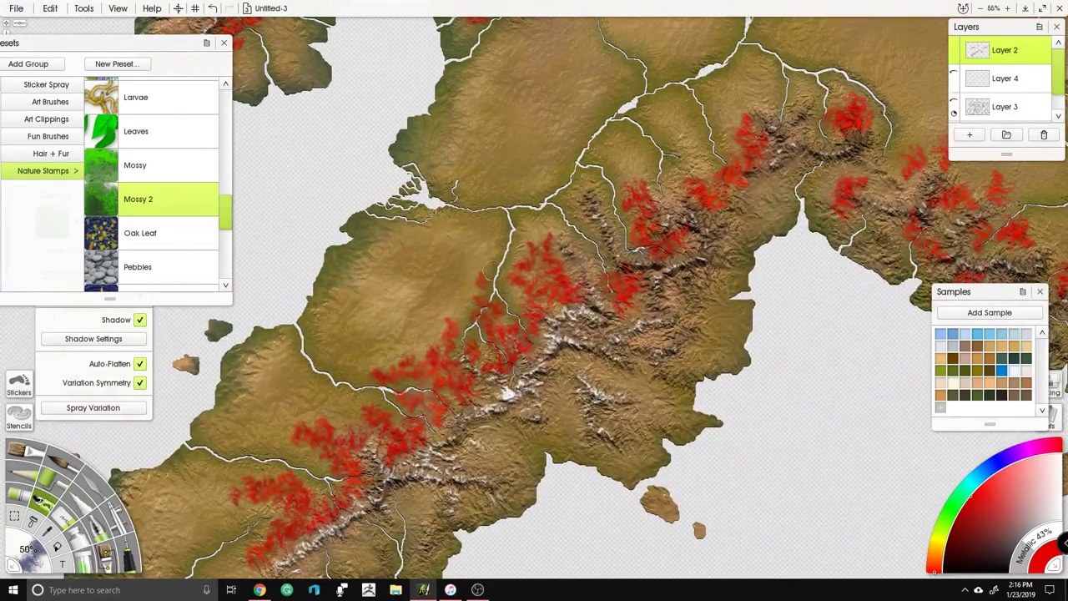
# Step: Fill in red mossy patches between the tributaries on the central range's northern slopes
pyautogui.scroll(3, 492, 269)
pyautogui.moveTo(302, 334)
pyautogui.mouseDown()
pyautogui.moveTo(292, 361)
pyautogui.moveTo(266, 384)
pyautogui.moveTo(319, 348)
pyautogui.moveTo(332, 322)
pyautogui.moveTo(307, 328)
pyautogui.moveTo(351, 298)
pyautogui.mouseUp()
pyautogui.moveTo(605, 264); pyautogui.dragTo(484, 304)
pyautogui.moveTo(508, 340)
pyautogui.mouseDown()
pyautogui.moveTo(511, 304)
pyautogui.moveTo(529, 347)
pyautogui.moveTo(518, 388)
pyautogui.moveTo(501, 386)
pyautogui.moveTo(514, 393)
pyautogui.moveTo(560, 336)
pyautogui.moveTo(584, 330)
pyautogui.moveTo(612, 352)
pyautogui.moveTo(611, 304)
pyautogui.moveTo(591, 264)
pyautogui.moveTo(611, 236)
pyautogui.moveTo(659, 240)
pyautogui.moveTo(642, 291)
pyautogui.moveTo(641, 276)
pyautogui.moveTo(612, 257)
pyautogui.moveTo(707, 256)
pyautogui.mouseUp()
pyautogui.scroll(3, 708, 259)
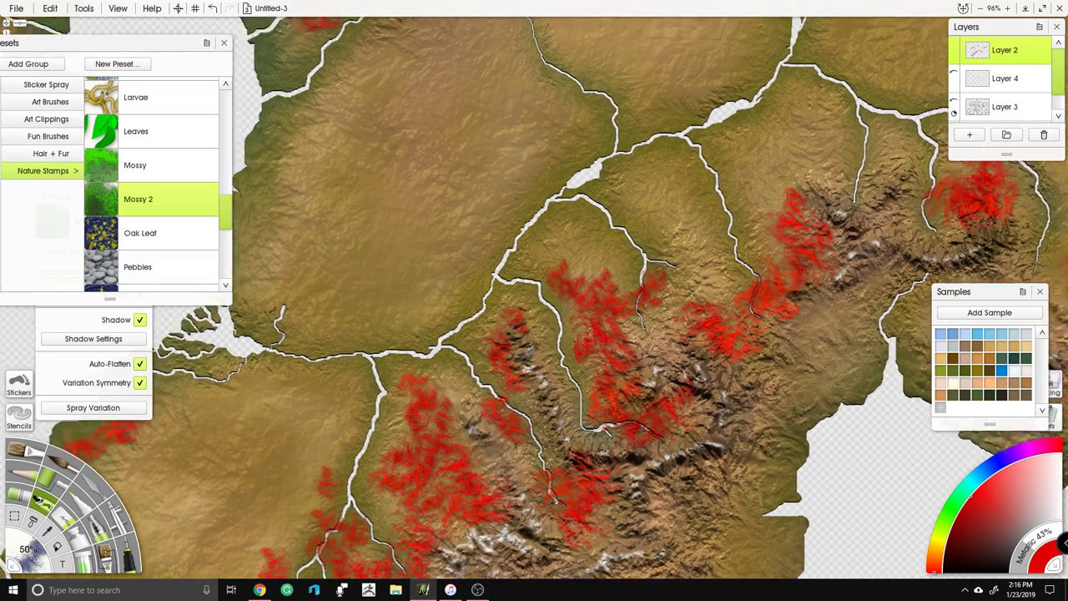
pyautogui.moveTo(701, 317)
pyautogui.mouseDown()
pyautogui.moveTo(669, 343)
pyautogui.moveTo(645, 292)
pyautogui.moveTo(694, 295)
pyautogui.mouseUp()
pyautogui.moveTo(745, 268)
pyautogui.mouseDown()
pyautogui.moveTo(656, 280)
pyautogui.moveTo(687, 277)
pyautogui.moveTo(716, 222)
pyautogui.mouseUp()
pyautogui.moveTo(757, 290)
pyautogui.mouseDown()
pyautogui.moveTo(737, 308)
pyautogui.moveTo(757, 319)
pyautogui.moveTo(767, 290)
pyautogui.mouseUp()
pyautogui.scroll(-3, 767, 290)
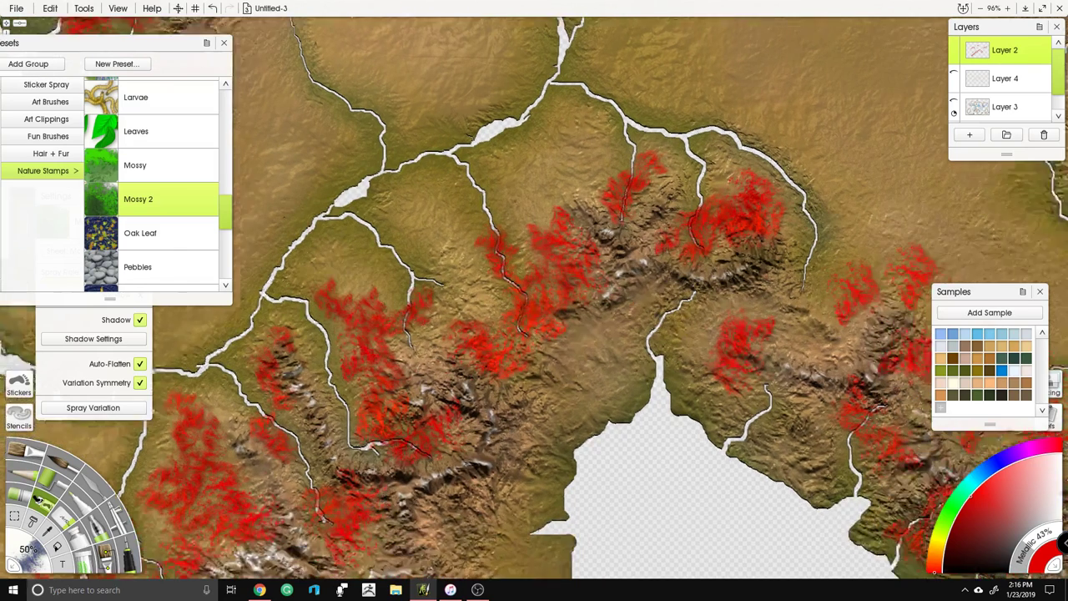
# Step: Spray red mossy patches from the head of the southern inlet across the southeastern range and its eastern rivers
pyautogui.moveTo(620, 298)
pyautogui.mouseDown()
pyautogui.moveTo(667, 286)
pyautogui.moveTo(741, 296)
pyautogui.moveTo(778, 322)
pyautogui.moveTo(613, 242)
pyautogui.mouseUp()
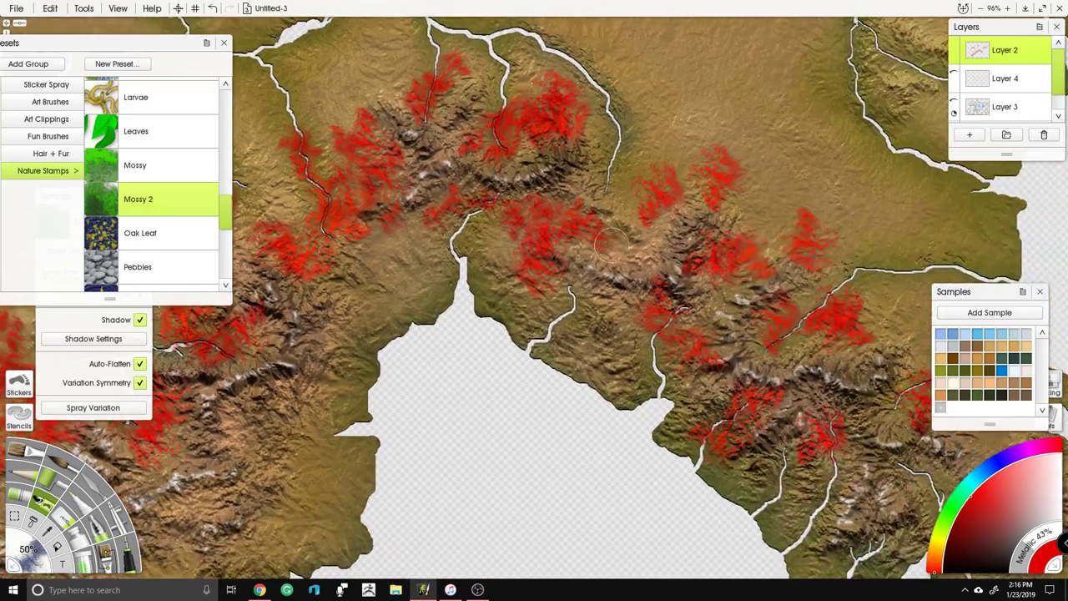
pyautogui.moveTo(845, 24); pyautogui.dragTo(575, 300)
pyautogui.moveTo(685, 160)
pyautogui.mouseDown()
pyautogui.moveTo(705, 212)
pyautogui.moveTo(738, 199)
pyautogui.moveTo(750, 165)
pyautogui.mouseUp()
pyautogui.moveTo(718, 393); pyautogui.dragTo(840, 155)
pyautogui.moveTo(655, 323)
pyautogui.mouseDown()
pyautogui.moveTo(633, 337)
pyautogui.moveTo(621, 377)
pyautogui.moveTo(761, 339)
pyautogui.moveTo(720, 330)
pyautogui.moveTo(723, 372)
pyautogui.moveTo(765, 395)
pyautogui.moveTo(783, 373)
pyautogui.moveTo(766, 361)
pyautogui.moveTo(783, 420)
pyautogui.moveTo(818, 409)
pyautogui.moveTo(797, 461)
pyautogui.mouseUp()
pyautogui.moveTo(795, 467); pyautogui.dragTo(788, 362)
pyautogui.moveTo(666, 381)
pyautogui.mouseDown()
pyautogui.moveTo(648, 402)
pyautogui.moveTo(701, 396)
pyautogui.mouseUp()
pyautogui.moveTo(779, 429); pyautogui.dragTo(784, 438)
pyautogui.moveTo(625, 169); pyautogui.dragTo(490, 339)
pyautogui.moveTo(575, 245)
pyautogui.mouseDown()
pyautogui.moveTo(560, 222)
pyautogui.moveTo(555, 238)
pyautogui.moveTo(539, 233)
pyautogui.moveTo(521, 216)
pyautogui.moveTo(531, 202)
pyautogui.mouseUp()
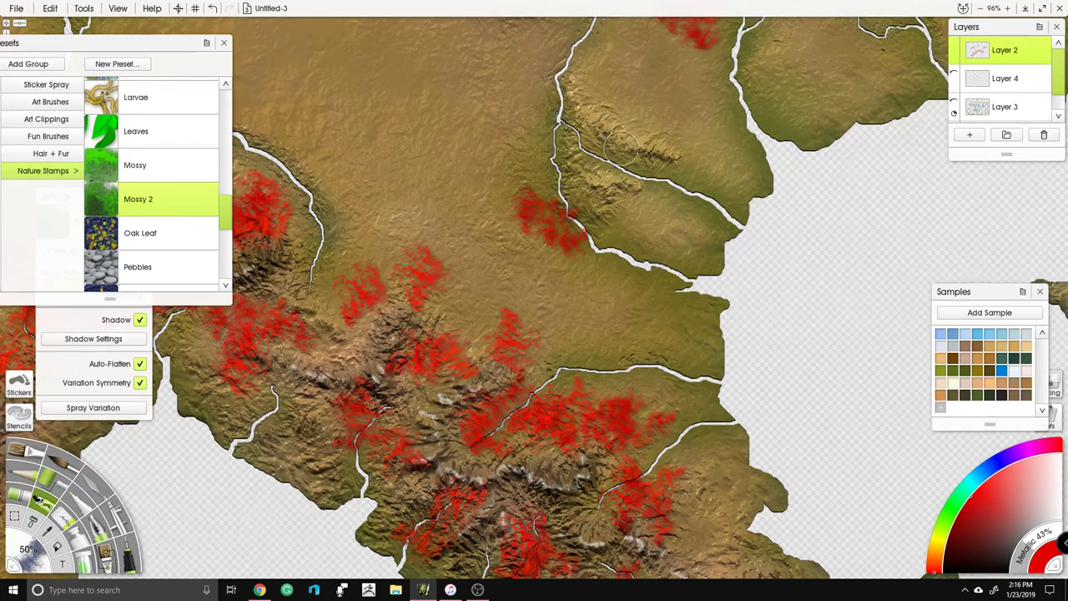
# Step: Add red mossy patches between the eastern rivers, along the southeastern range's northern foothills and on the coast east of the round bay
pyautogui.scroll(3, 567, 284)
pyautogui.moveTo(639, 238); pyautogui.dragTo(668, 249)
pyautogui.moveTo(749, 194)
pyautogui.mouseDown()
pyautogui.moveTo(726, 221)
pyautogui.moveTo(763, 175)
pyautogui.moveTo(698, 187)
pyautogui.mouseUp()
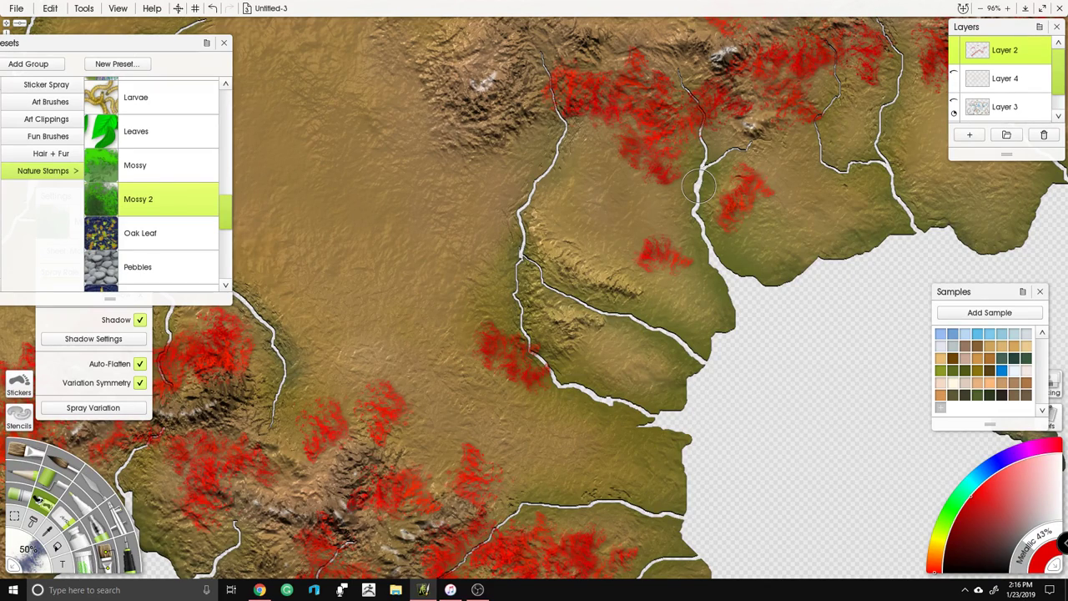
pyautogui.moveTo(352, 413)
pyautogui.mouseDown()
pyautogui.moveTo(358, 399)
pyautogui.moveTo(363, 418)
pyautogui.moveTo(401, 434)
pyautogui.moveTo(407, 388)
pyautogui.mouseUp()
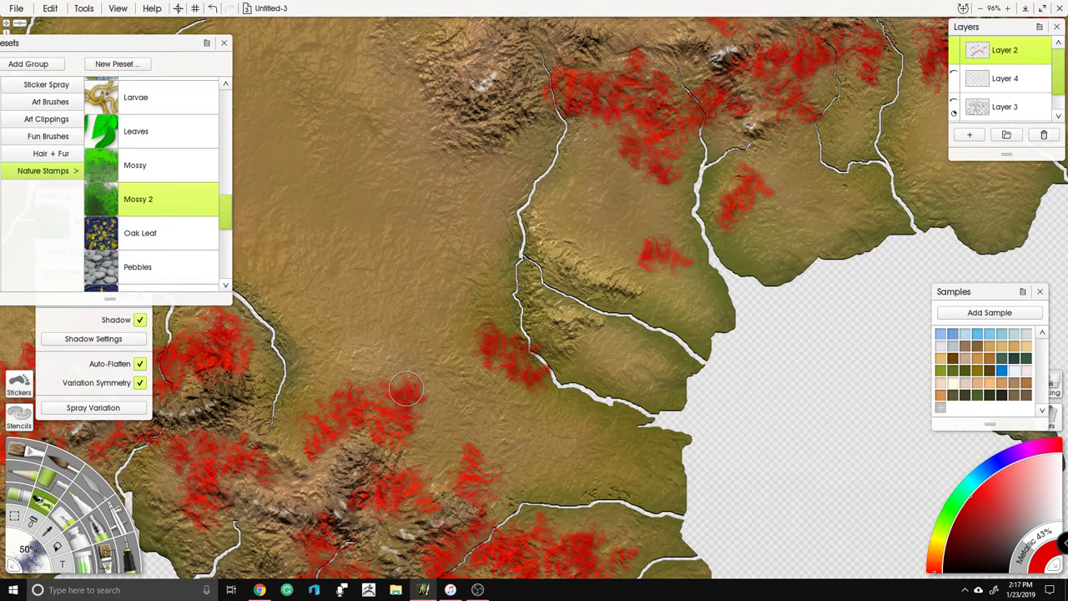
pyautogui.moveTo(301, 451)
pyautogui.mouseDown()
pyautogui.moveTo(289, 430)
pyautogui.moveTo(303, 405)
pyautogui.moveTo(322, 401)
pyautogui.mouseUp()
pyautogui.scroll(-5, 432, 340)
pyautogui.scroll(-2, 425, 334)
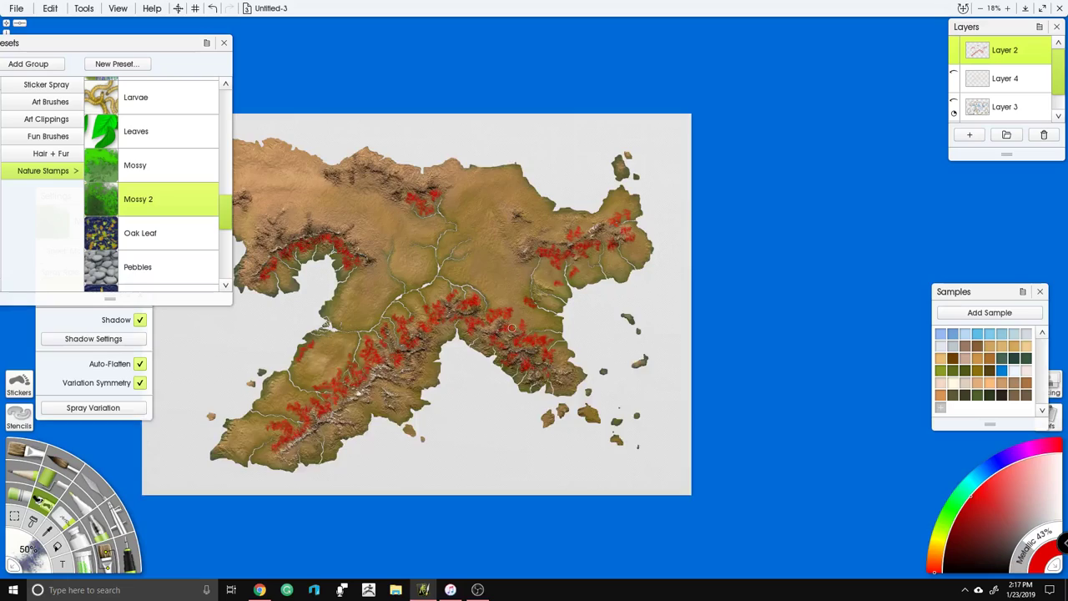
pyautogui.scroll(4, 435, 264)
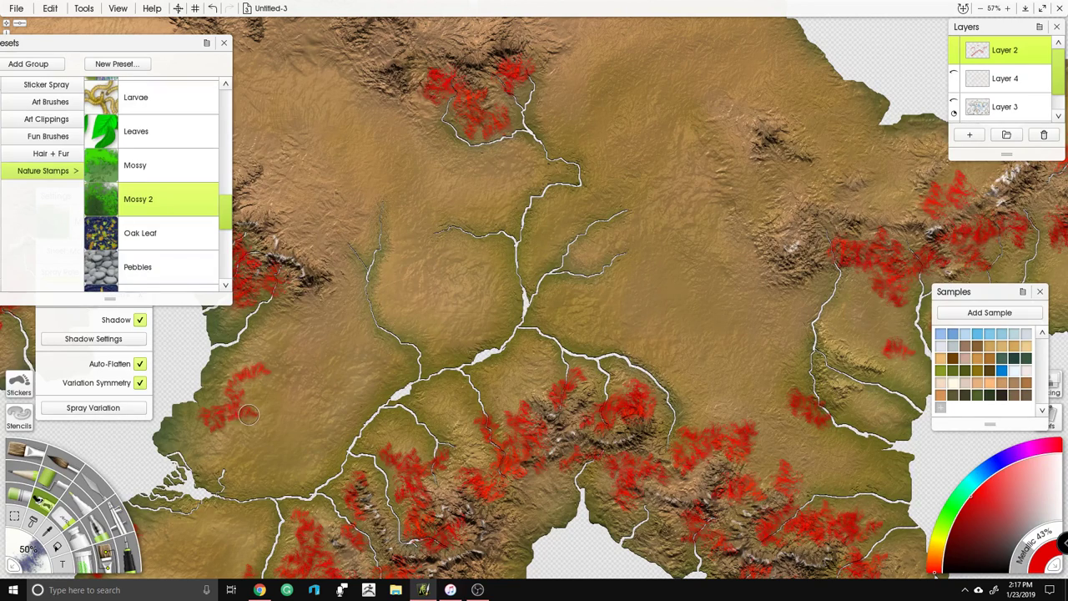
# Step: Set the spray size to 25% and add small red mossy patches along the southwestern range's southeastern slopes
pyautogui.click(29, 549)
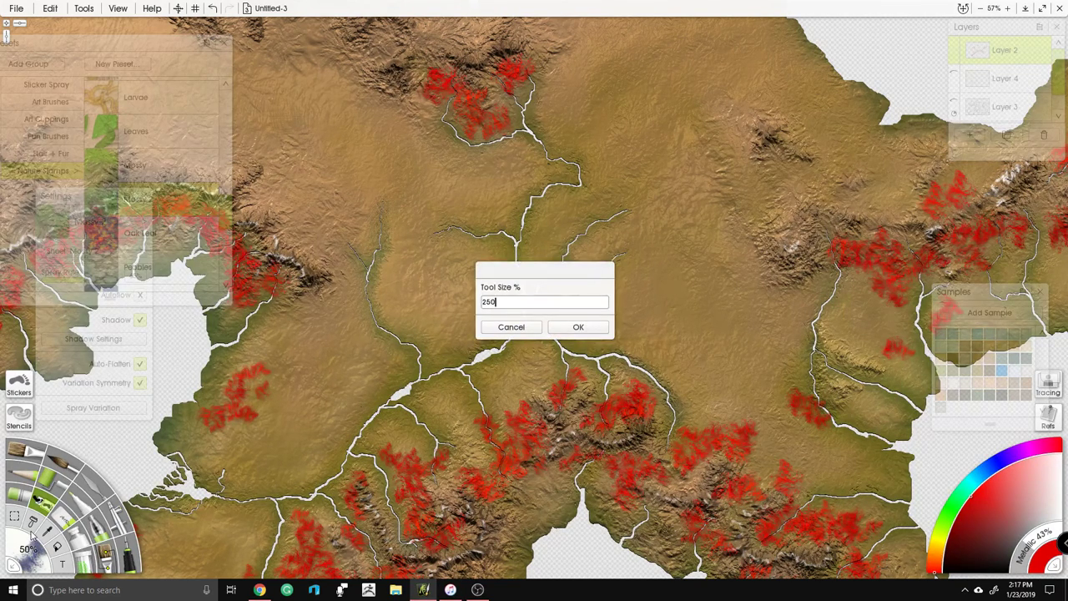
pyautogui.write('250')
pyautogui.press('BackSpace')
pyautogui.press('Return')
pyautogui.scroll(3, 361, 501)
pyautogui.moveTo(362, 501); pyautogui.dragTo(464, 324)
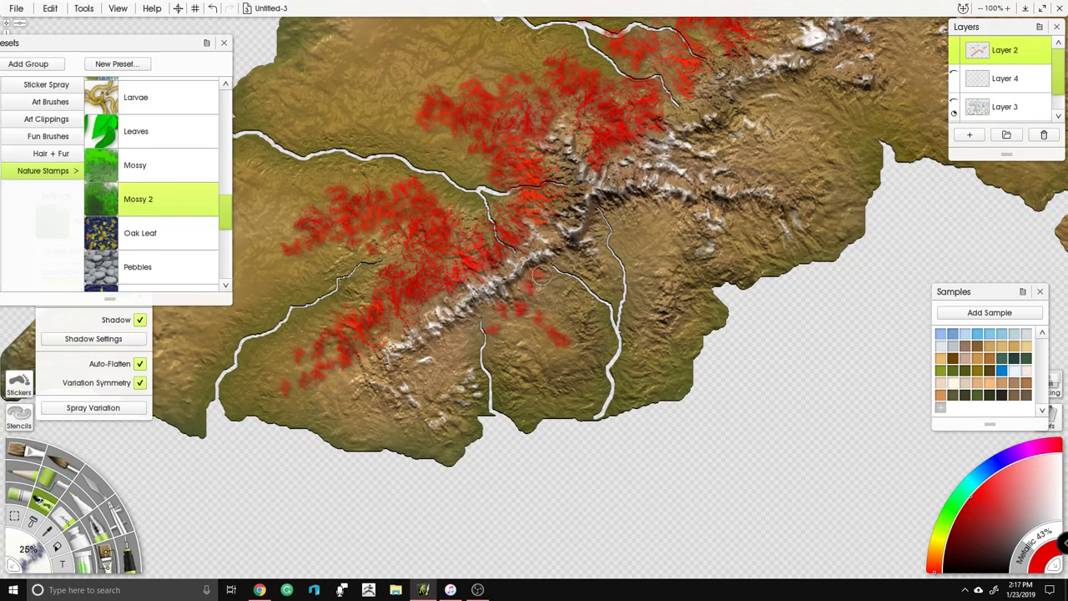
pyautogui.moveTo(615, 208)
pyautogui.mouseDown()
pyautogui.moveTo(634, 233)
pyautogui.moveTo(620, 220)
pyautogui.mouseUp()
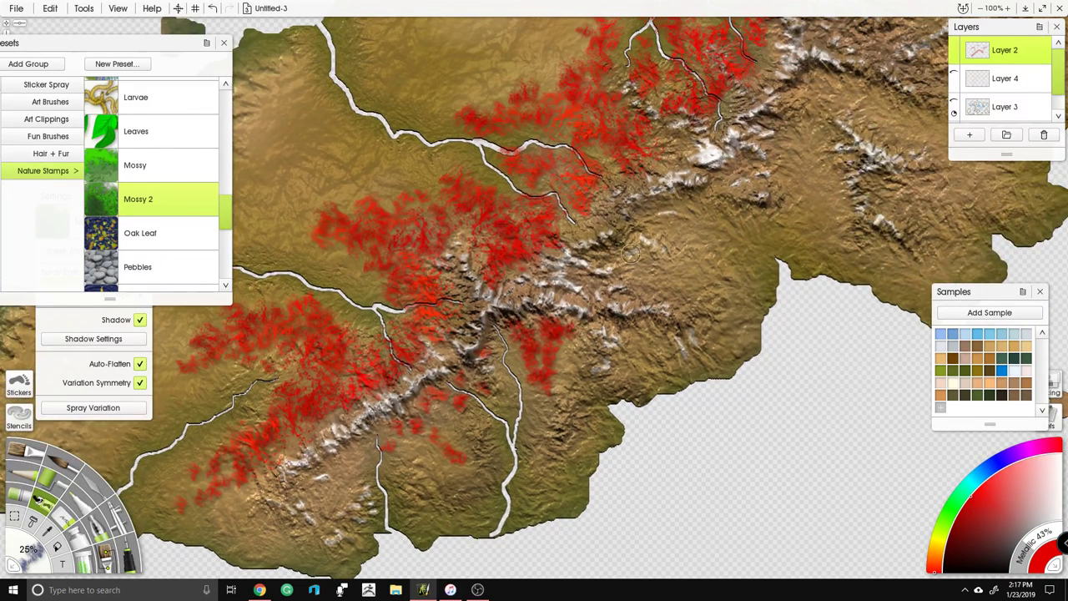
pyautogui.moveTo(639, 332); pyautogui.dragTo(635, 354)
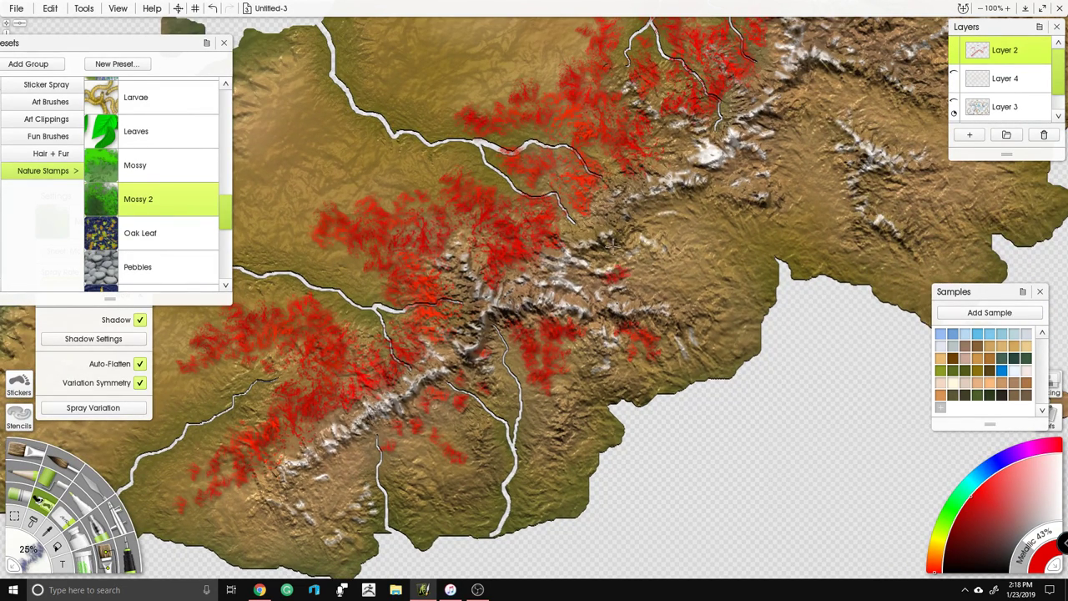
# Step: Fill in small red mossy patches around the round bay's mountain arc, down its eastern coast and just south of the river delta
pyautogui.scroll(-8, 558, 279)
pyautogui.moveTo(691, 192); pyautogui.dragTo(666, 295)
pyautogui.scroll(3, 674, 242)
pyautogui.scroll(5, 625, 223)
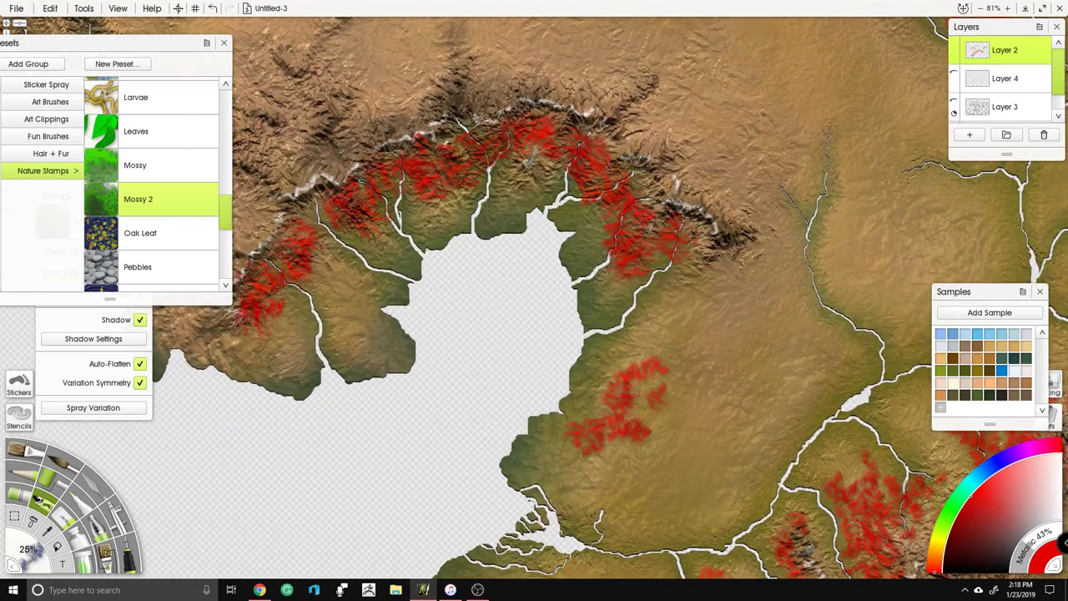
pyautogui.moveTo(526, 162); pyautogui.dragTo(504, 189)
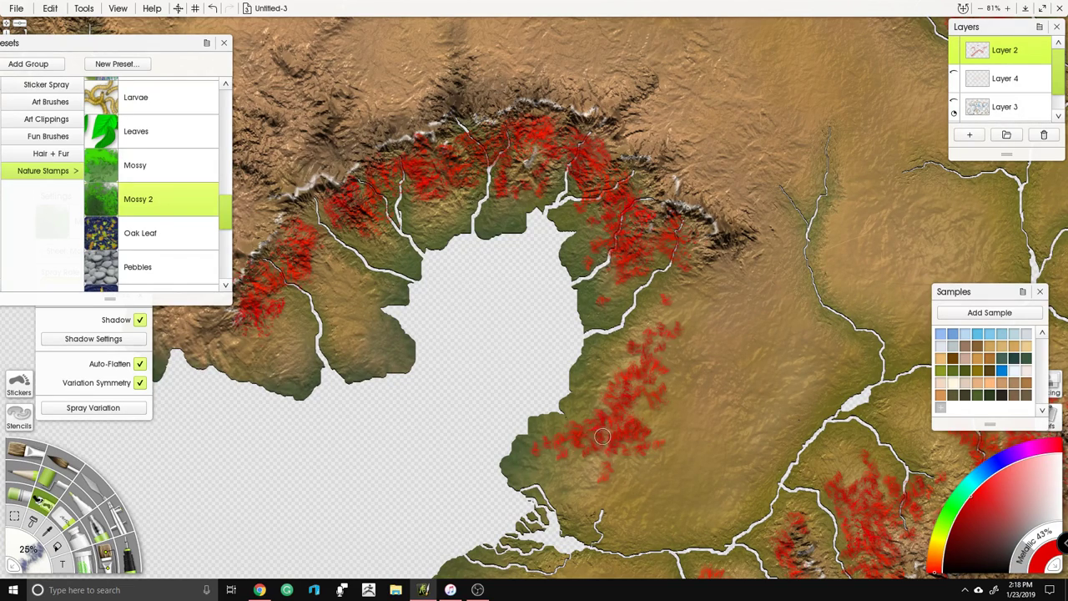
pyautogui.scroll(-3, 603, 436)
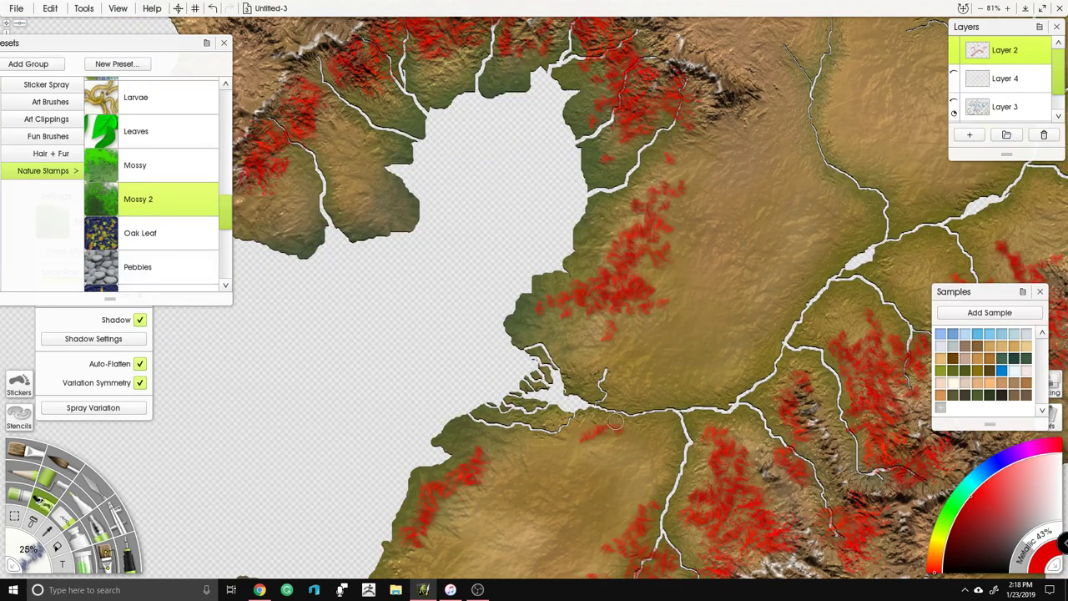
pyautogui.moveTo(618, 438); pyautogui.dragTo(643, 431)
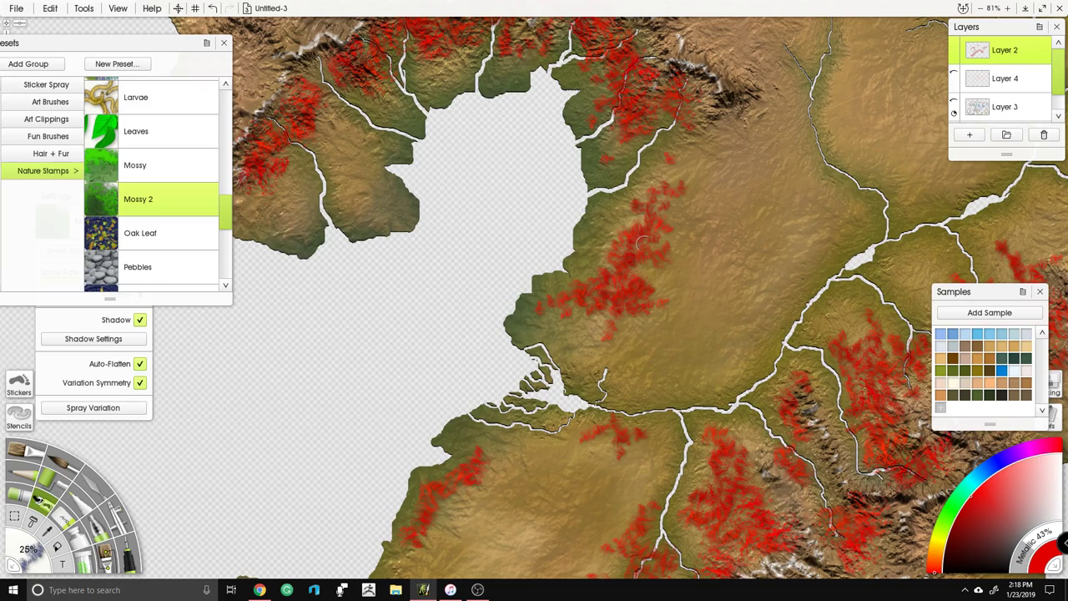
pyautogui.scroll(5, 642, 284)
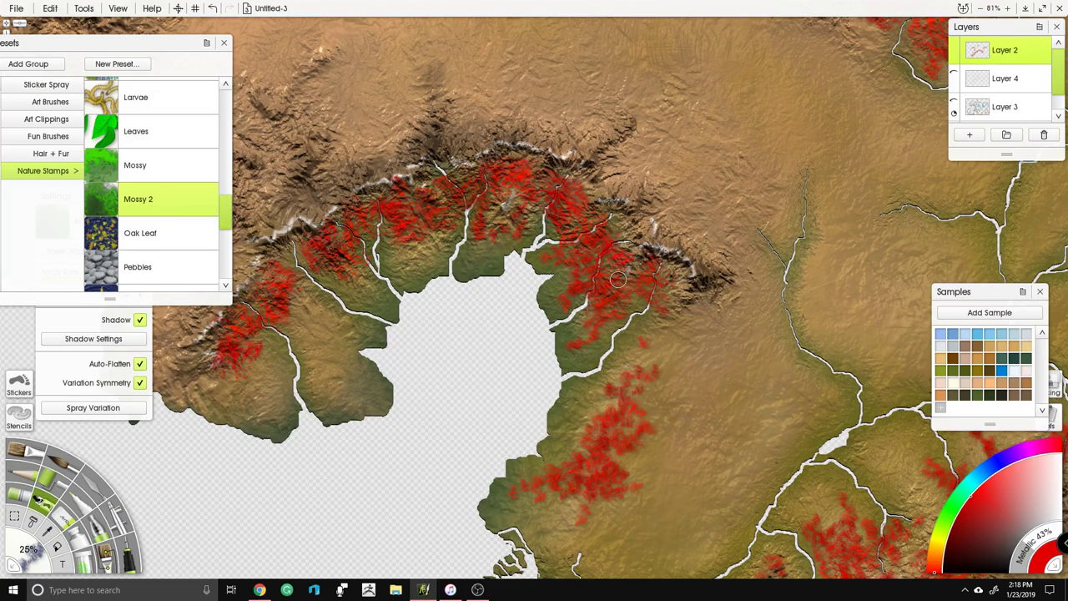
# Step: Add small red mossy patches east of the bay's mountain arc and among the central range's northern tributaries
pyautogui.moveTo(648, 303)
pyautogui.mouseDown()
pyautogui.moveTo(650, 337)
pyautogui.moveTo(702, 311)
pyautogui.moveTo(730, 332)
pyautogui.moveTo(724, 318)
pyautogui.moveTo(735, 303)
pyautogui.mouseUp()
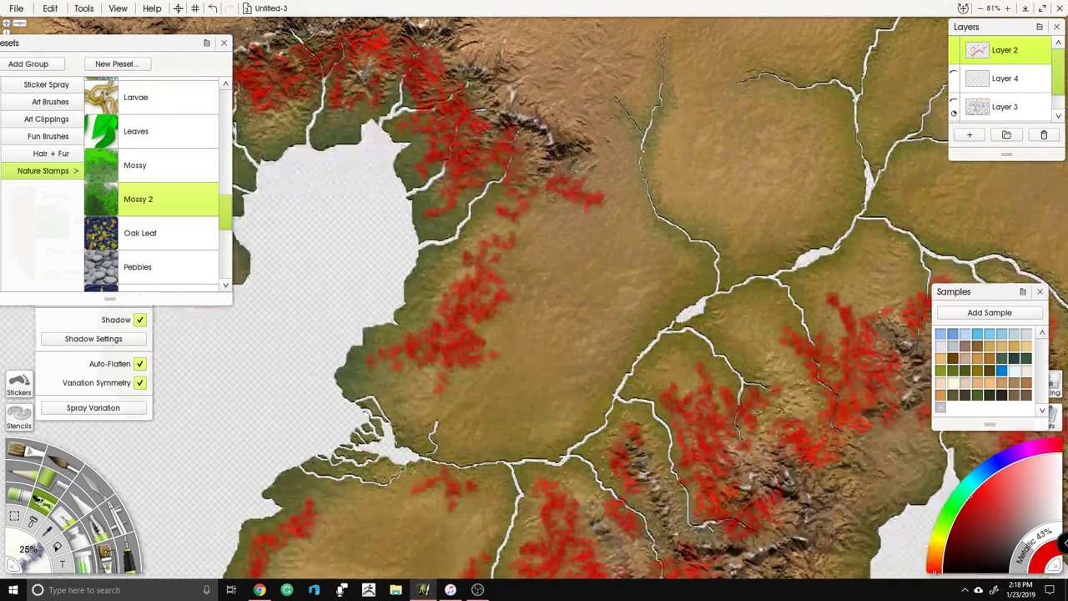
pyautogui.moveTo(783, 368)
pyautogui.mouseDown()
pyautogui.moveTo(788, 346)
pyautogui.moveTo(756, 326)
pyautogui.mouseUp()
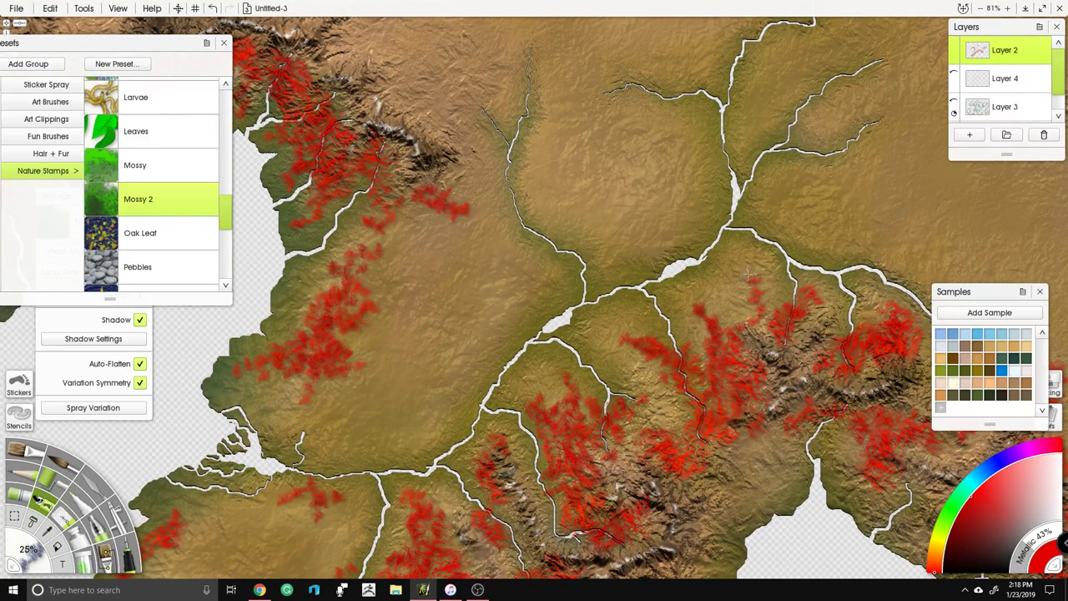
pyautogui.moveTo(743, 316)
pyautogui.mouseDown()
pyautogui.moveTo(754, 307)
pyautogui.moveTo(722, 329)
pyautogui.moveTo(740, 310)
pyautogui.mouseUp()
pyautogui.scroll(-10, 655, 233)
pyautogui.moveTo(610, 269); pyautogui.dragTo(641, 234)
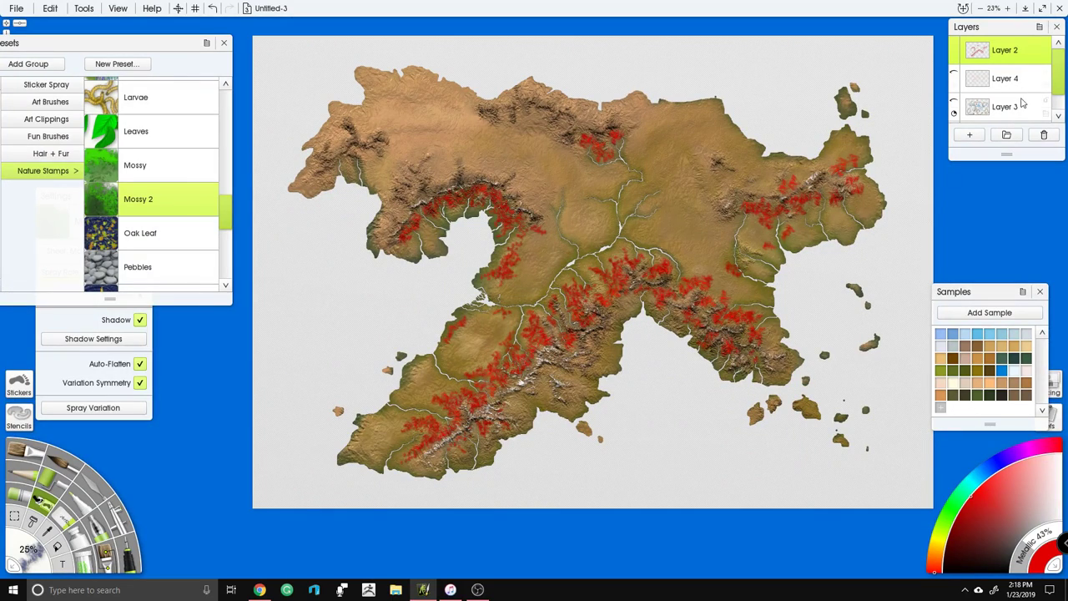
# Step: Select the empty area outside the landmass on Layer 1 with the magic wand, and clear that area on Layer 2
pyautogui.scroll(-1, 1023, 101)
pyautogui.click(1023, 108)
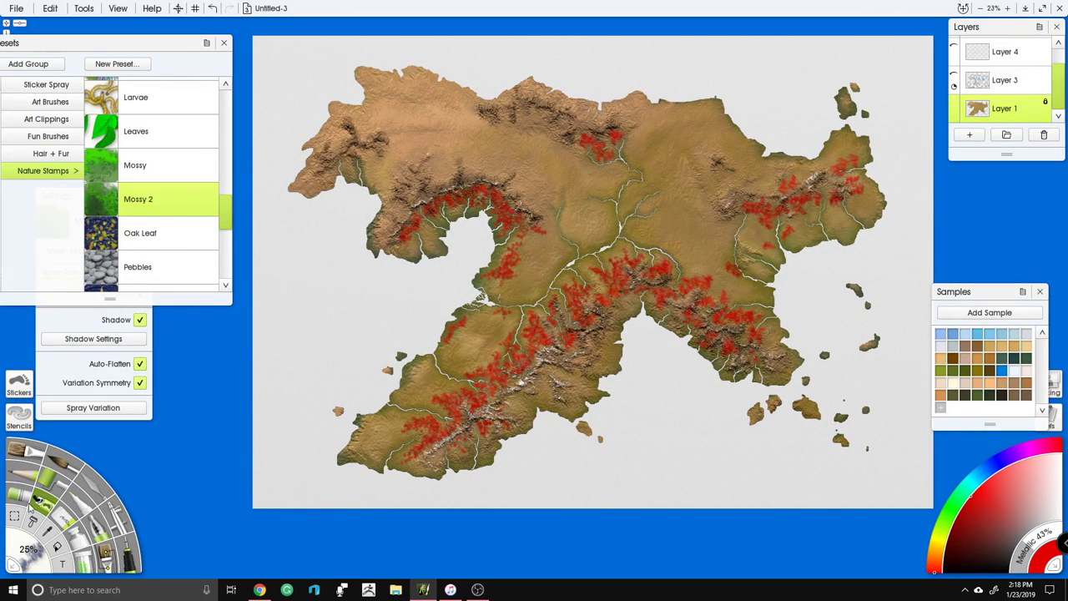
pyautogui.click(14, 517)
pyautogui.click(372, 309)
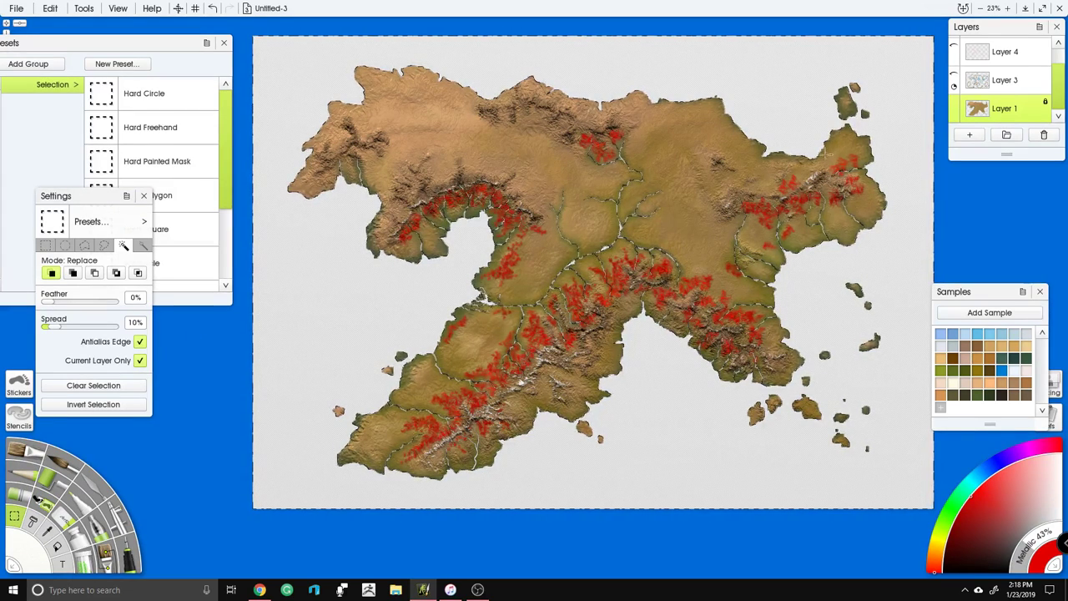
pyautogui.scroll(1, 1014, 65)
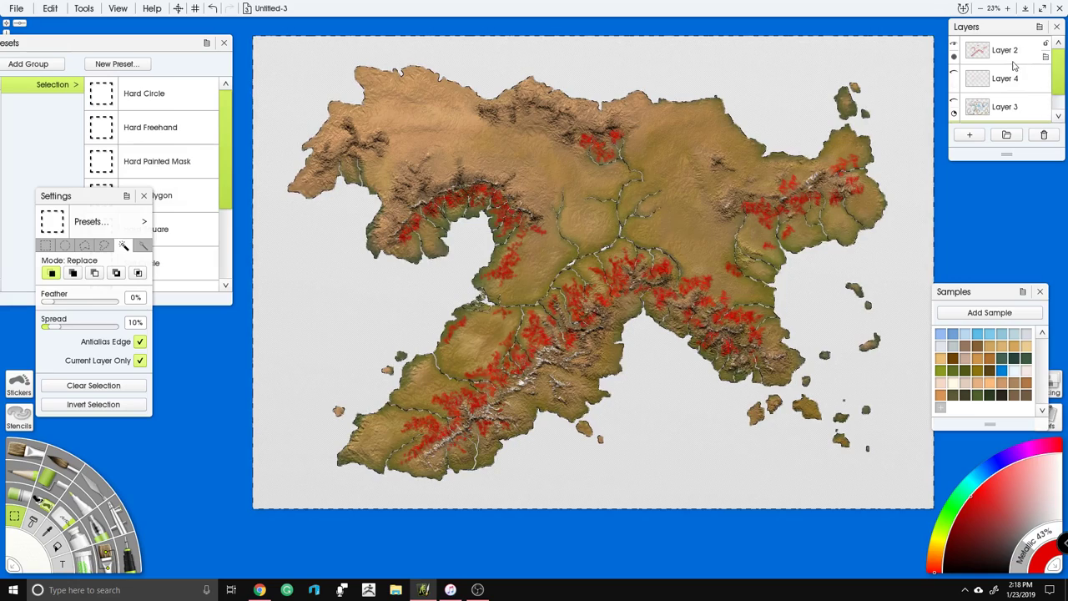
pyautogui.click(1011, 53)
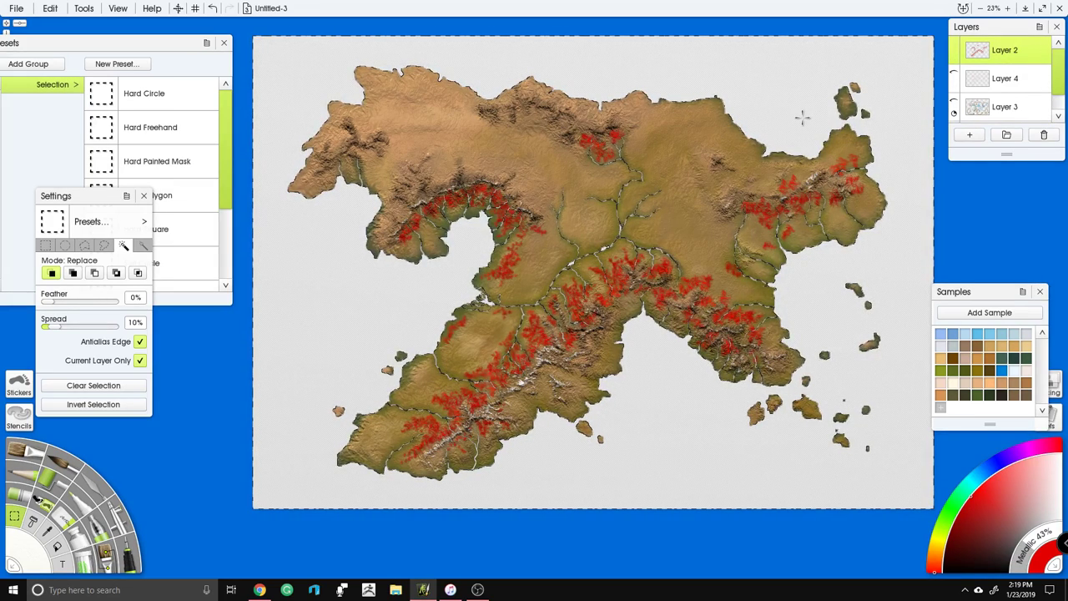
pyautogui.scroll(10, 657, 233)
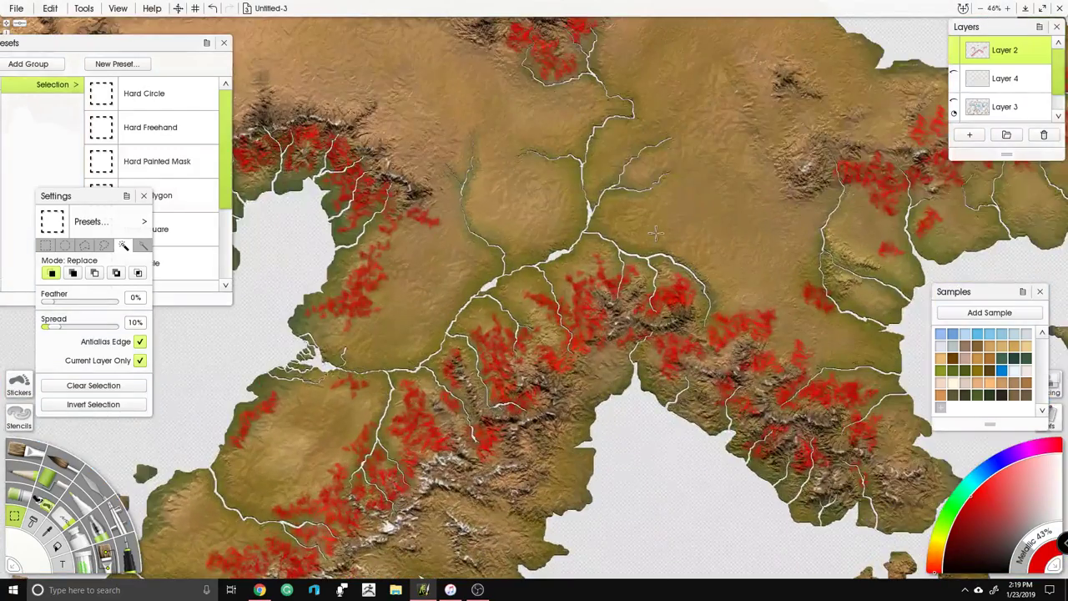
pyautogui.scroll(-10, 656, 233)
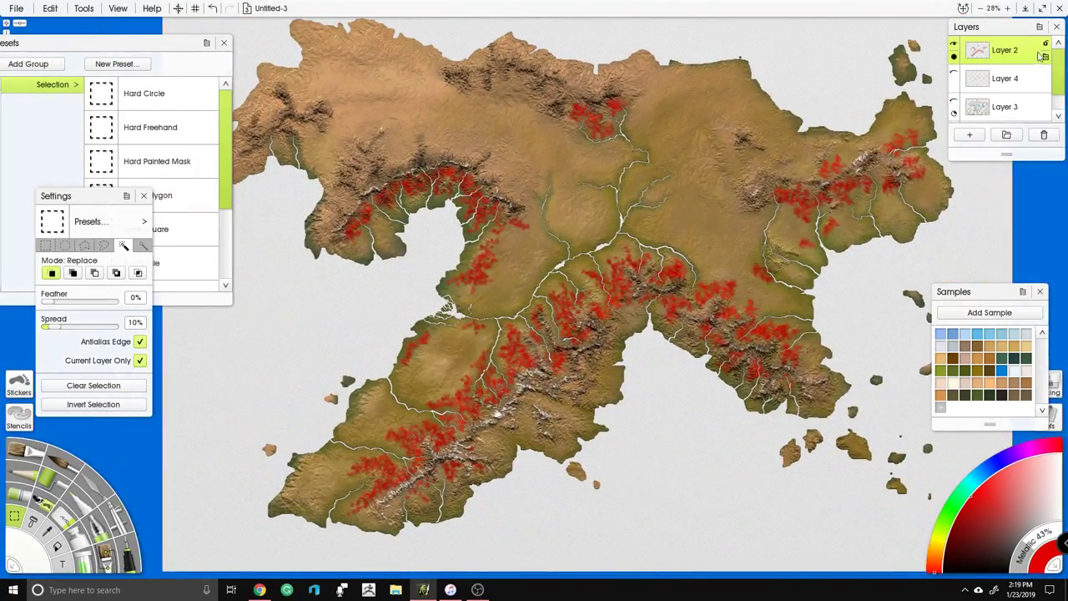
# Step: Lock the transparency of Layer 2 and switch to the Glitter tool
pyautogui.click(1042, 56)
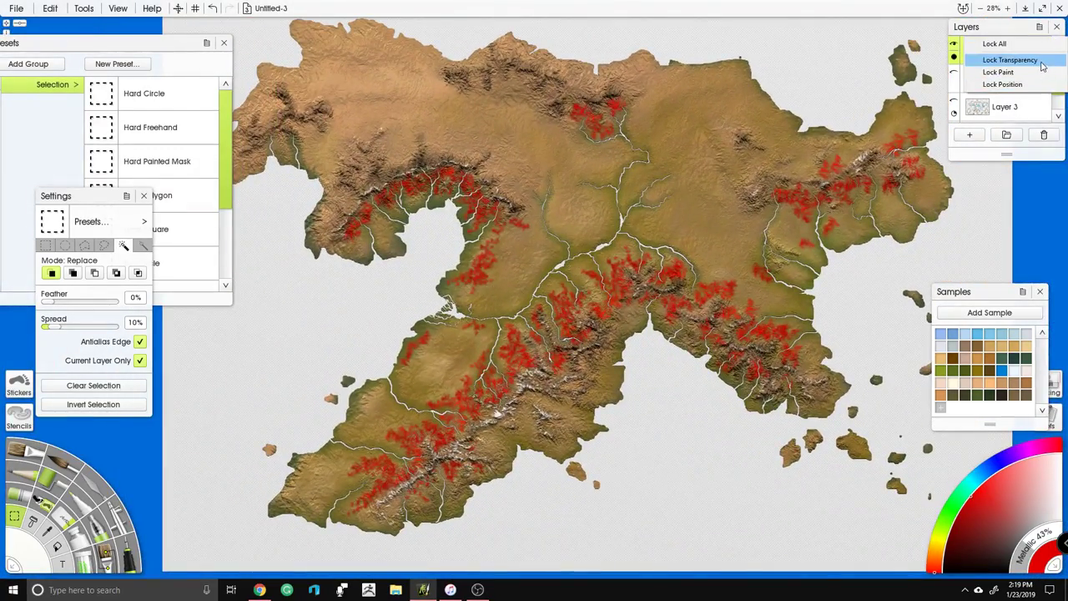
pyautogui.click(1010, 55)
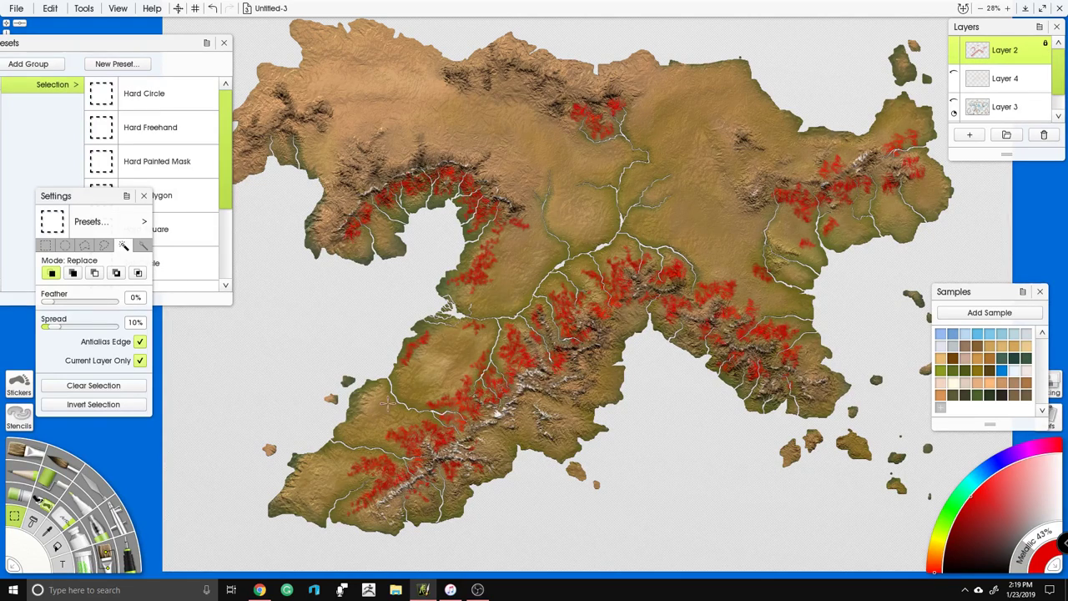
pyautogui.click(82, 565)
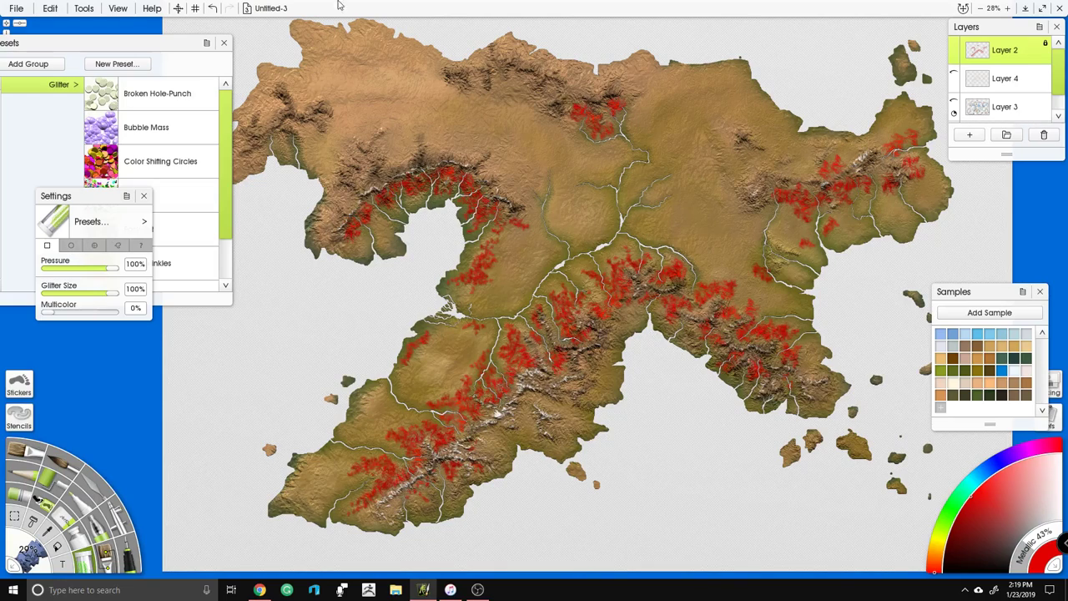
# Step: Choose a dark blue-green paint color from the samples and shift its hue and shade for the vegetation
pyautogui.hotkey('alt', 'Tab')
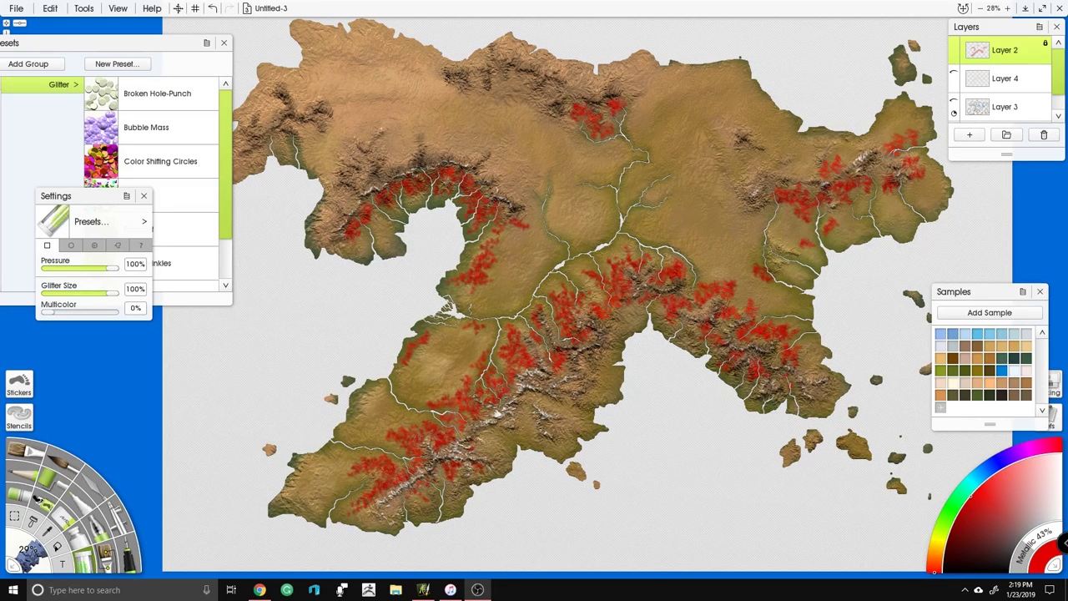
pyautogui.scroll(2, 708, 221)
pyautogui.moveTo(708, 221); pyautogui.dragTo(882, 127)
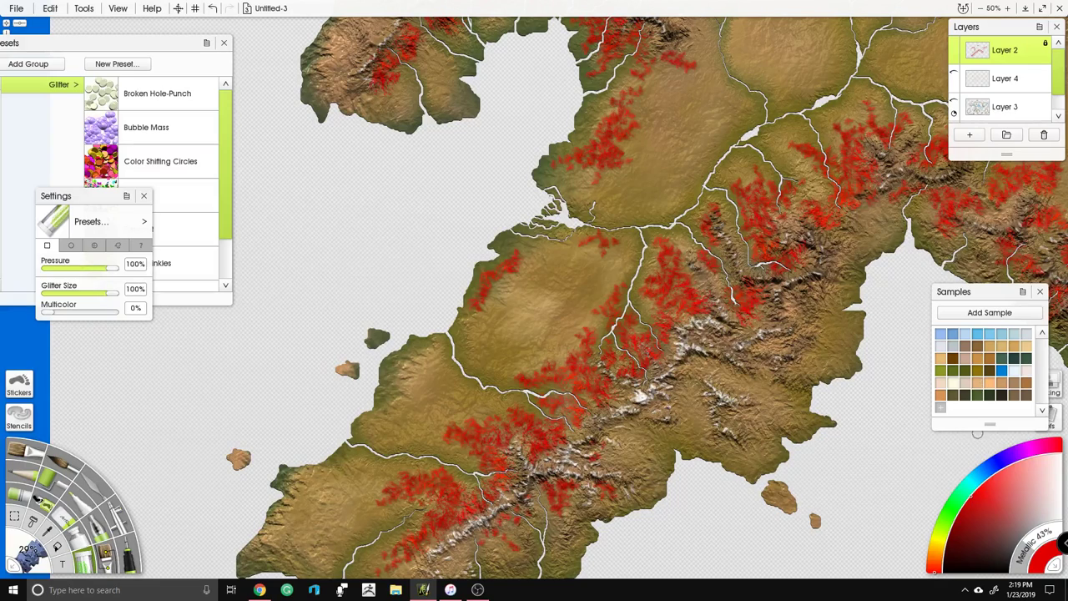
pyautogui.click(980, 398)
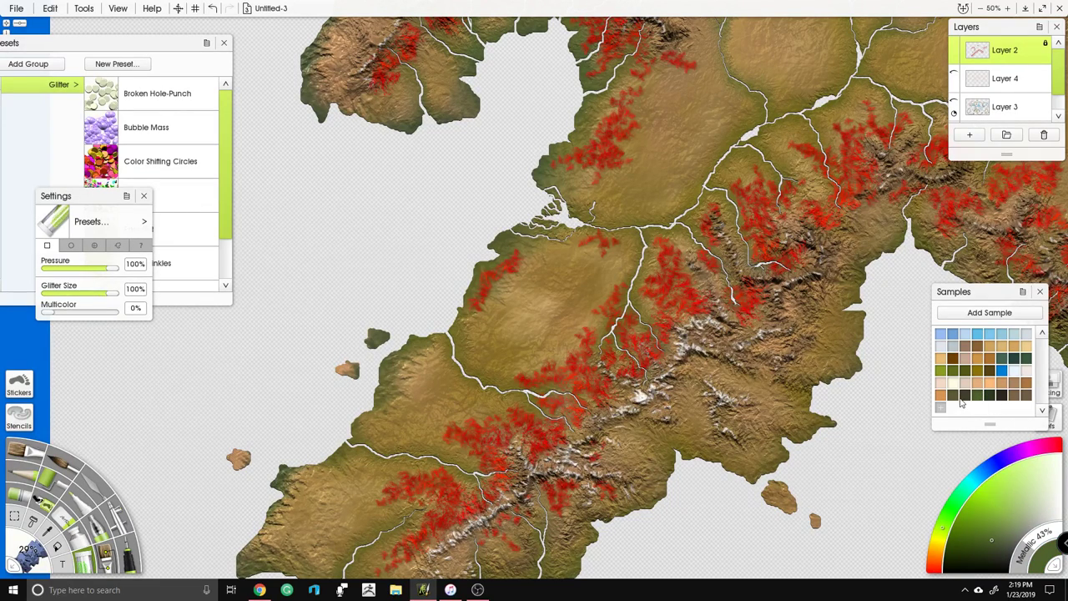
pyautogui.click(960, 399)
pyautogui.click(1006, 397)
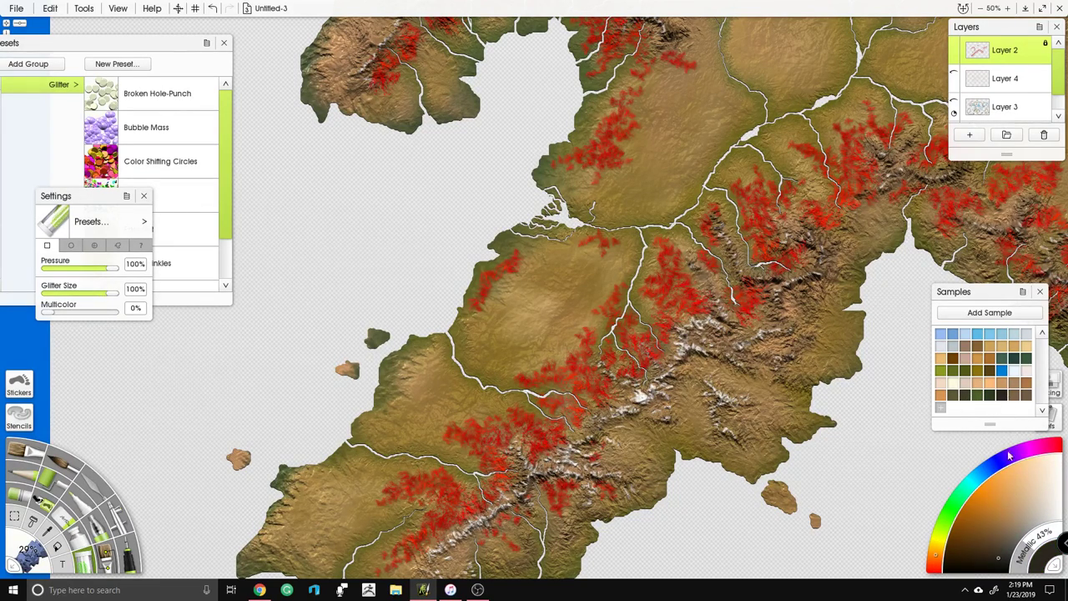
pyautogui.click(992, 397)
pyautogui.click(1000, 541)
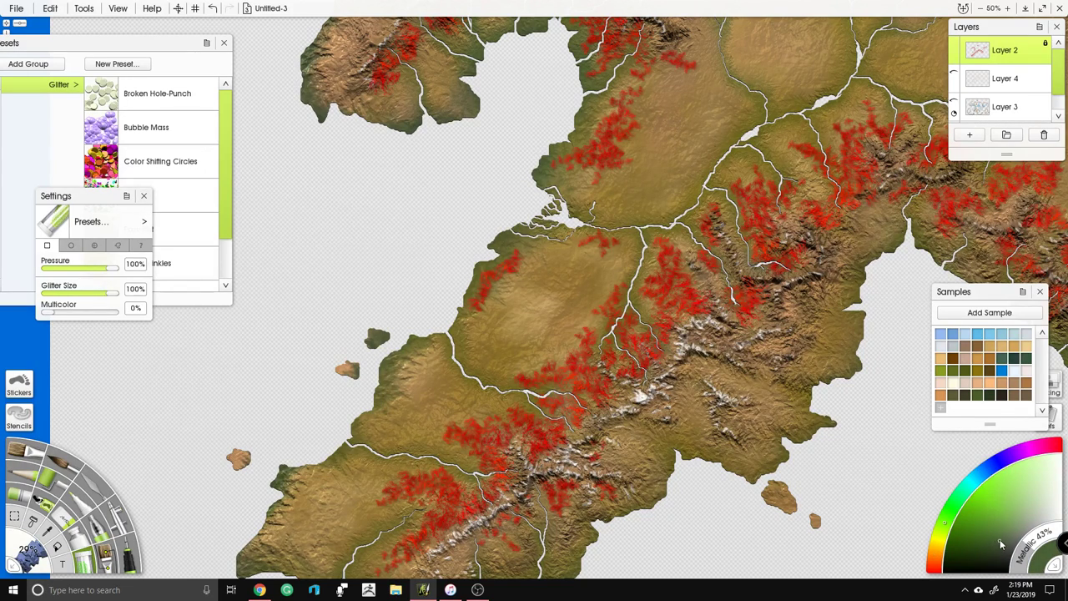
pyautogui.moveTo(958, 524); pyautogui.dragTo(953, 513)
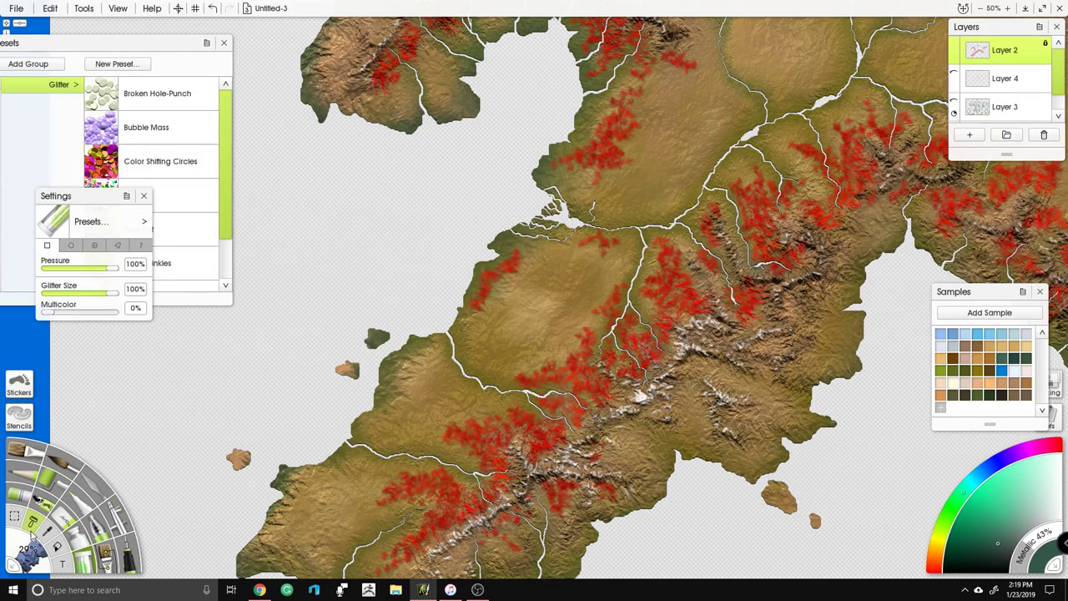
# Step: Set the Glitter tool's size to 400% and choose its fourth glitter shape
pyautogui.click(40, 564)
pyautogui.write('40')
pyautogui.press('Return')
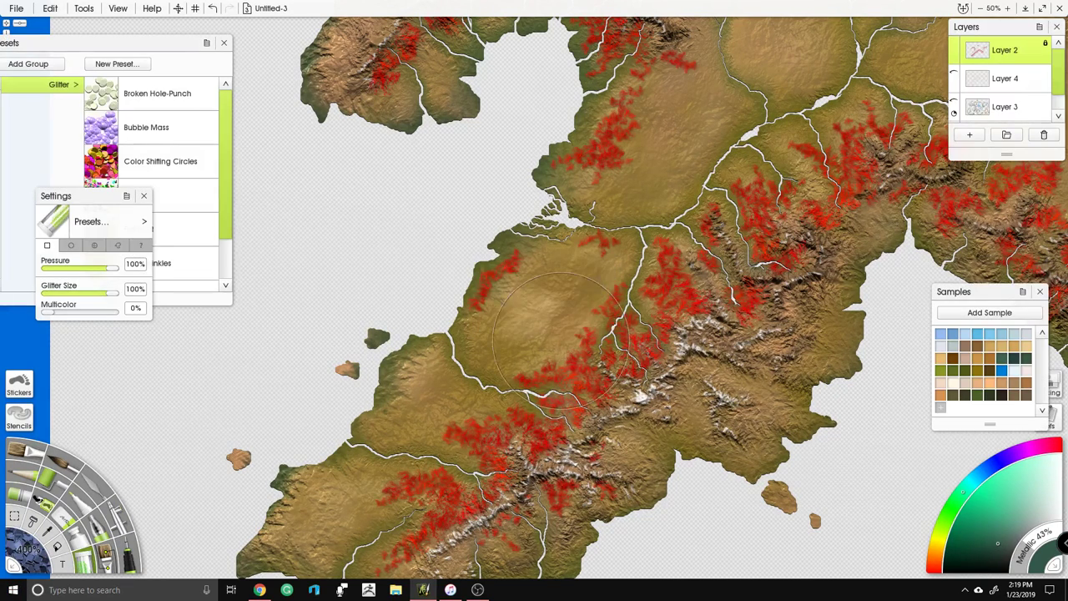
pyautogui.moveTo(354, 348)
pyautogui.mouseDown()
pyautogui.moveTo(533, 289)
pyautogui.moveTo(358, 332)
pyautogui.mouseUp()
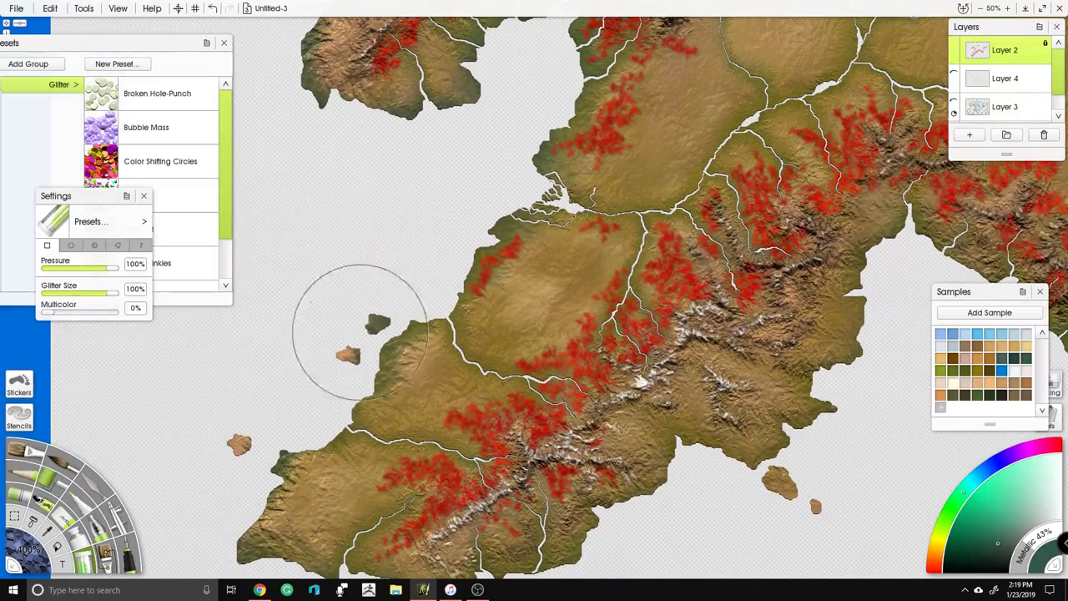
pyautogui.click(117, 246)
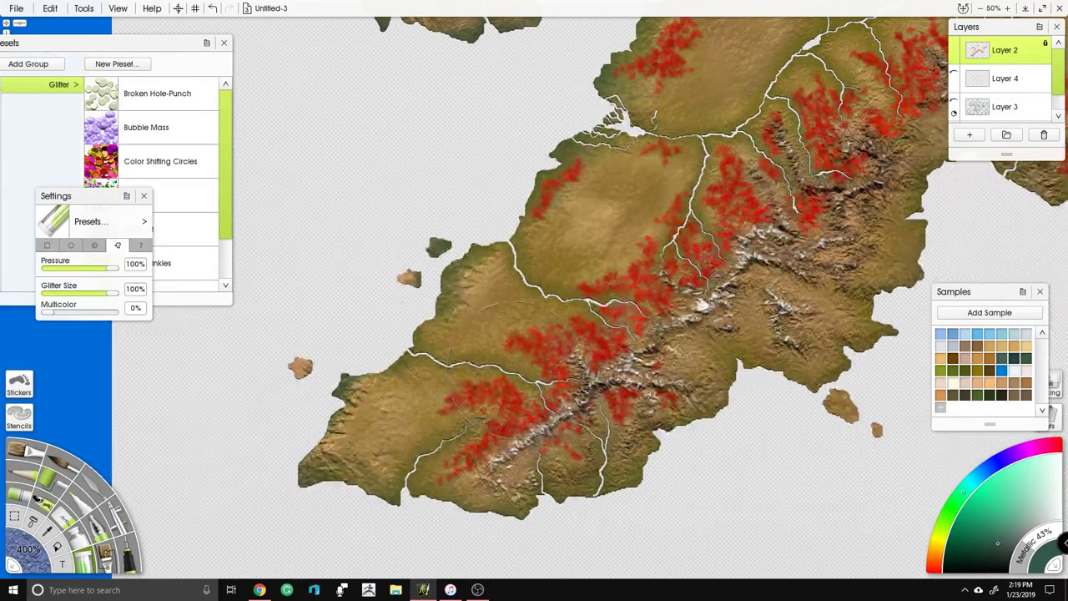
pyautogui.moveTo(494, 406)
pyautogui.mouseDown()
pyautogui.moveTo(459, 463)
pyautogui.moveTo(504, 417)
pyautogui.mouseUp()
pyautogui.moveTo(465, 389)
pyautogui.mouseDown()
pyautogui.moveTo(506, 400)
pyautogui.moveTo(449, 405)
pyautogui.mouseUp()
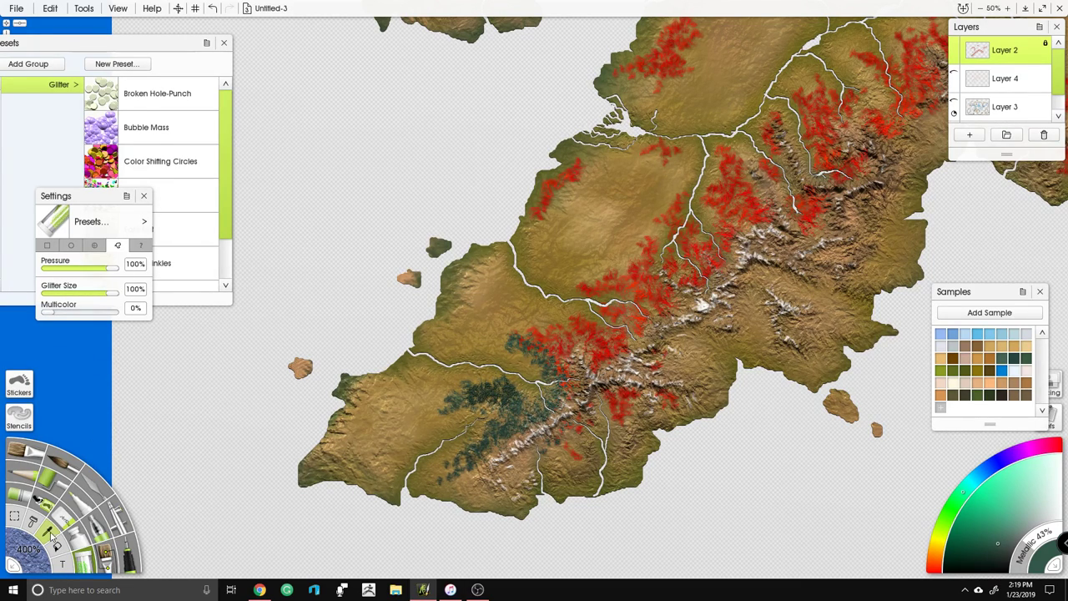
pyautogui.hotkey('ctrl', 'z')
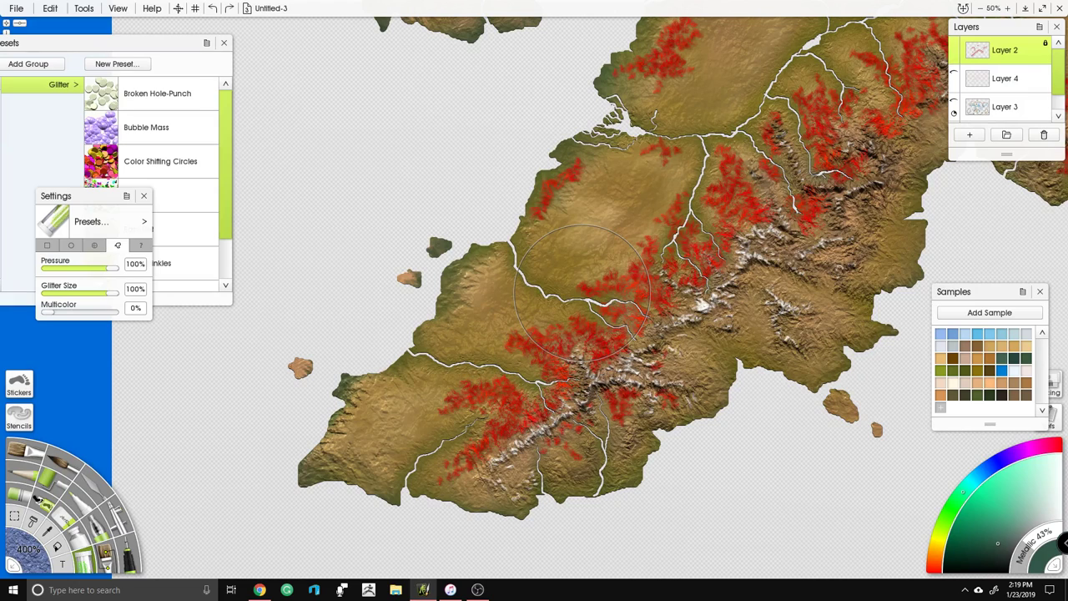
# Step: Set Layer 2's bump blend mode to Add
pyautogui.click(93, 8)
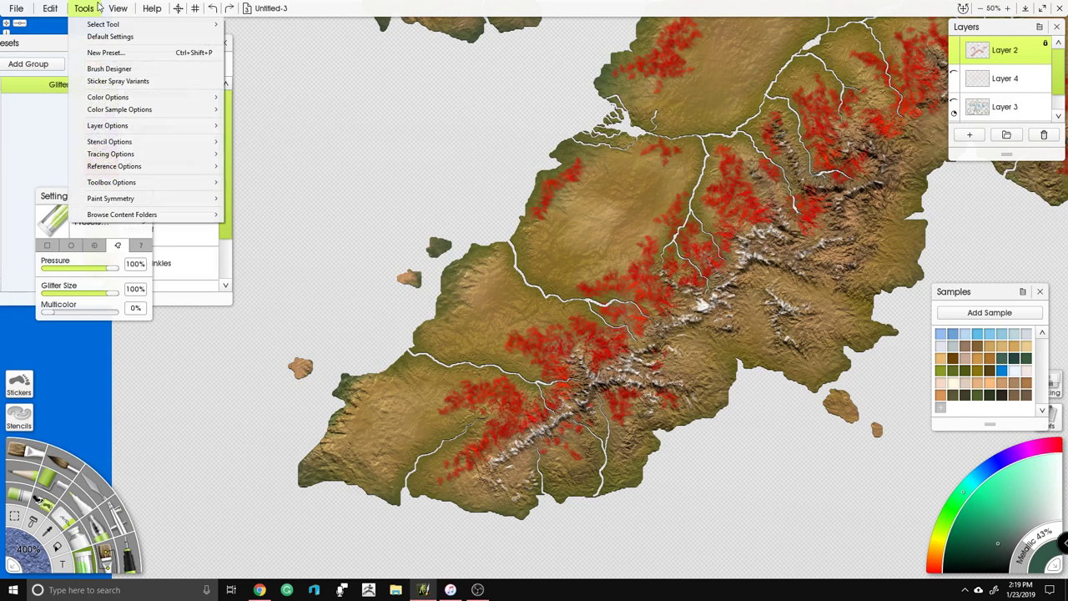
pyautogui.moveTo(141, 129)
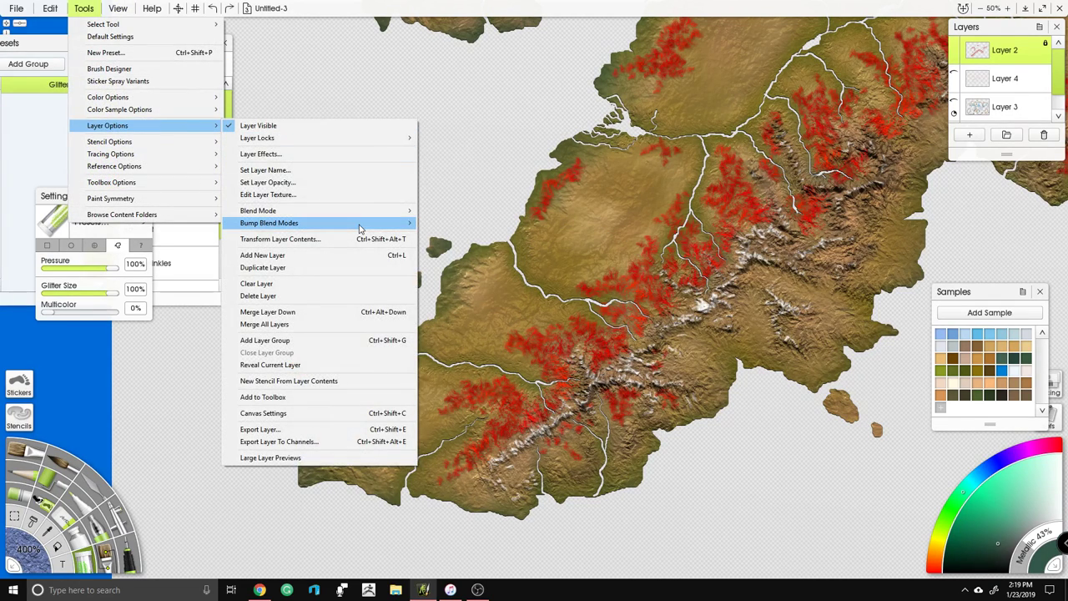
pyautogui.moveTo(363, 224)
pyautogui.click(477, 247)
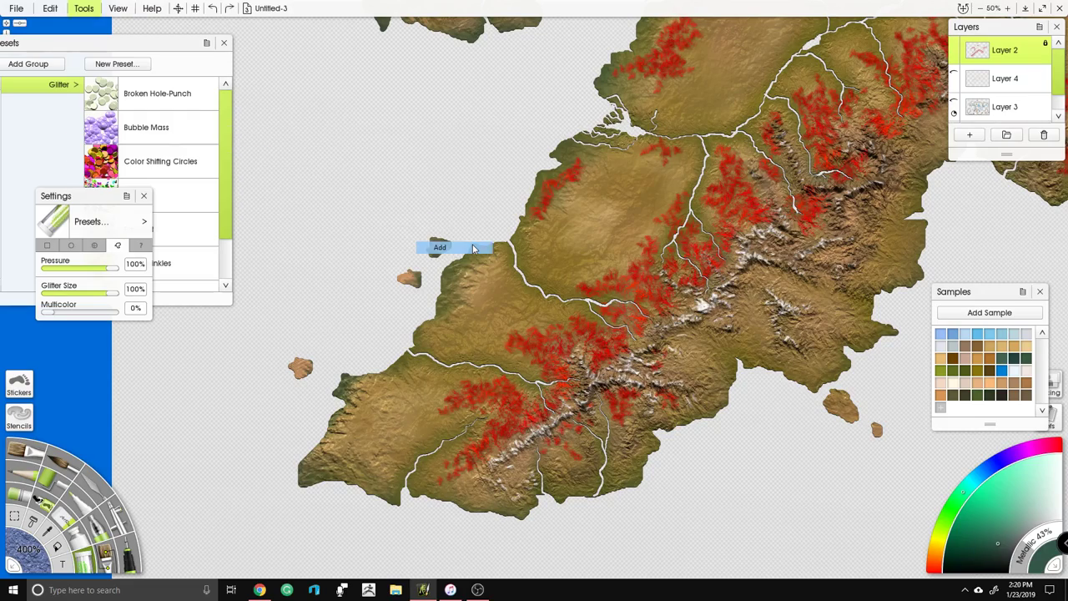
# Step: Cover the red vegetation patches on the southwestern peninsula with dark blue-green glitter
pyautogui.moveTo(565, 349)
pyautogui.mouseDown()
pyautogui.moveTo(548, 343)
pyautogui.moveTo(561, 391)
pyautogui.moveTo(515, 423)
pyautogui.moveTo(392, 435)
pyautogui.moveTo(434, 418)
pyautogui.mouseUp()
pyautogui.scroll(3, 548, 342)
pyautogui.scroll(4, 478, 499)
pyautogui.moveTo(497, 393); pyautogui.dragTo(380, 567)
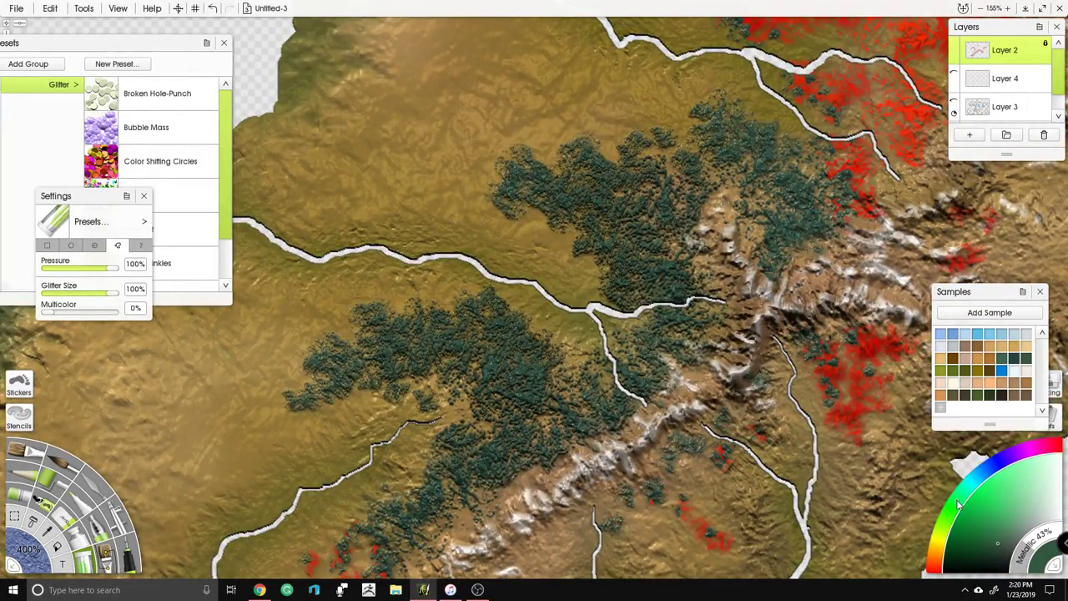
pyautogui.moveTo(547, 438)
pyautogui.mouseDown()
pyautogui.moveTo(522, 391)
pyautogui.moveTo(467, 349)
pyautogui.moveTo(321, 388)
pyautogui.mouseUp()
# Step: Pick a darker green and glitter over the southwestern patches on both sides of the snowy ridge
pyautogui.click(993, 549)
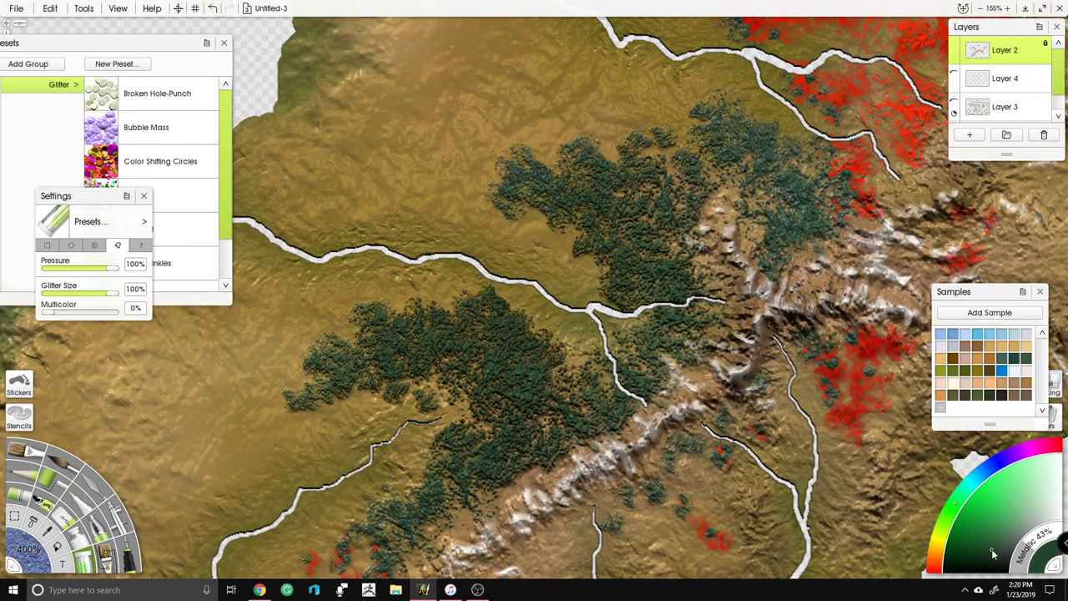
pyautogui.moveTo(859, 380)
pyautogui.mouseDown()
pyautogui.moveTo(764, 180)
pyautogui.moveTo(587, 234)
pyautogui.mouseUp()
pyautogui.moveTo(517, 178); pyautogui.dragTo(574, 18)
pyautogui.moveTo(484, 346); pyautogui.dragTo(401, 409)
pyautogui.scroll(5, 461, 275)
pyautogui.scroll(-6, 585, 236)
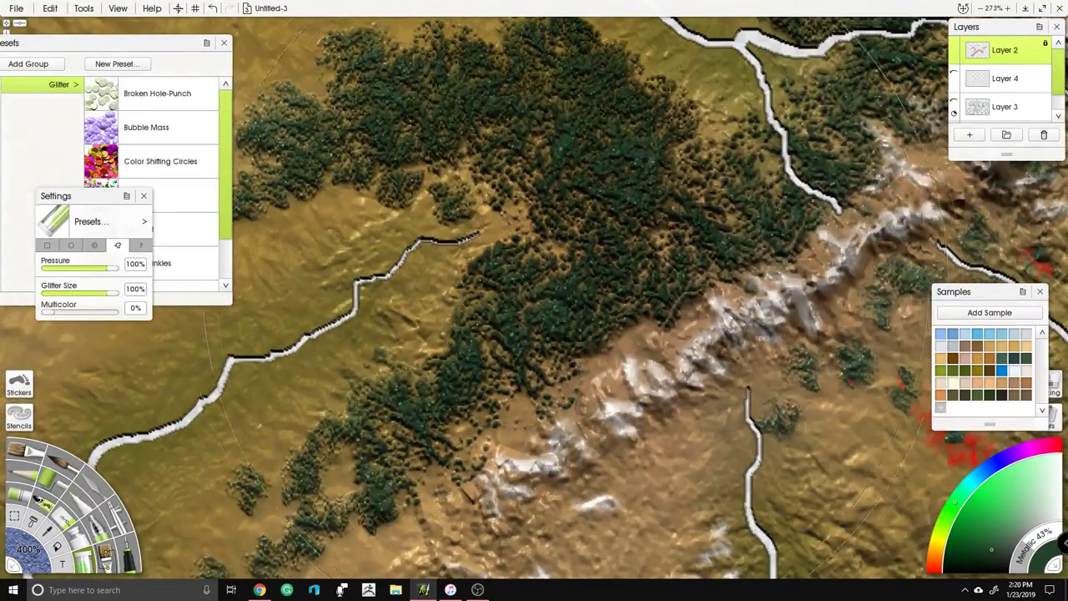
pyautogui.scroll(4, 622, 251)
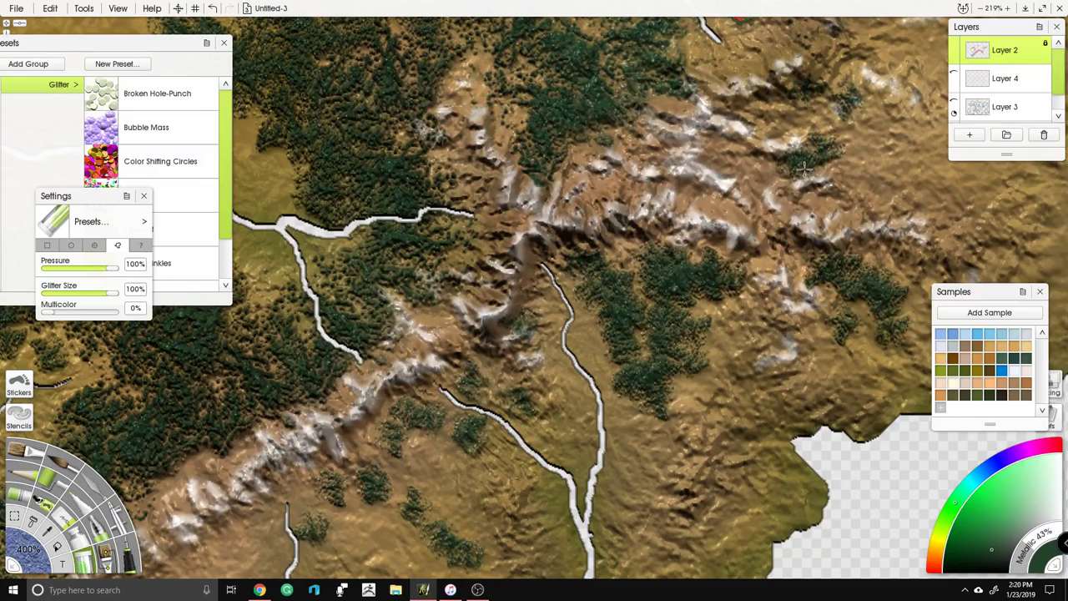
# Step: Recolor the red patches along the western rivers and lowlands up to the river delta in dark green glitter
pyautogui.scroll(-8, 856, 257)
pyautogui.moveTo(586, 140)
pyautogui.mouseDown()
pyautogui.moveTo(551, 154)
pyautogui.moveTo(584, 185)
pyautogui.moveTo(677, 104)
pyautogui.moveTo(718, 42)
pyautogui.moveTo(798, 82)
pyautogui.mouseUp()
pyautogui.moveTo(568, 144); pyautogui.dragTo(551, 313)
pyautogui.moveTo(500, 171); pyautogui.dragTo(453, 224)
pyautogui.moveTo(611, 167); pyautogui.dragTo(679, 155)
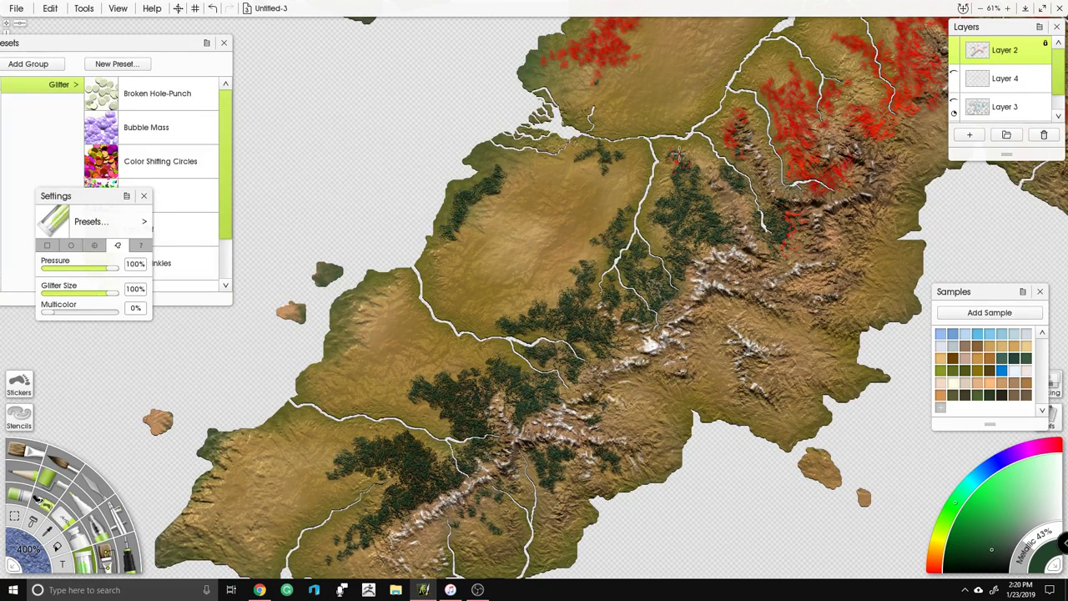
# Step: Recolor the red patches along the central mountain range and its northern tributaries in dark green glitter
pyautogui.moveTo(745, 133)
pyautogui.mouseDown()
pyautogui.moveTo(743, 116)
pyautogui.moveTo(798, 167)
pyautogui.moveTo(838, 180)
pyautogui.moveTo(893, 105)
pyautogui.mouseUp()
pyautogui.moveTo(886, 110); pyautogui.dragTo(780, 213)
pyautogui.moveTo(785, 215)
pyautogui.mouseDown()
pyautogui.moveTo(798, 192)
pyautogui.moveTo(765, 171)
pyautogui.moveTo(834, 167)
pyautogui.moveTo(868, 113)
pyautogui.moveTo(906, 167)
pyautogui.moveTo(1021, 181)
pyautogui.moveTo(1043, 229)
pyautogui.moveTo(914, 225)
pyautogui.moveTo(1010, 259)
pyautogui.moveTo(1014, 280)
pyautogui.mouseUp()
pyautogui.moveTo(677, 252); pyautogui.dragTo(356, 119)
pyautogui.moveTo(737, 197)
pyautogui.mouseDown()
pyautogui.moveTo(788, 139)
pyautogui.moveTo(810, 227)
pyautogui.moveTo(860, 171)
pyautogui.moveTo(769, 72)
pyautogui.moveTo(737, 257)
pyautogui.mouseUp()
pyautogui.moveTo(783, 200); pyautogui.dragTo(753, 182)
# Step: Recolor the remaining red patches on the southeastern range and the eastern peninsula in dark green glitter
pyautogui.moveTo(848, 130); pyautogui.dragTo(869, 131)
pyautogui.moveTo(866, 78); pyautogui.dragTo(845, 63)
pyautogui.moveTo(904, 108)
pyautogui.mouseDown()
pyautogui.moveTo(922, 87)
pyautogui.moveTo(902, 147)
pyautogui.mouseUp()
pyautogui.moveTo(854, 105); pyautogui.dragTo(776, 84)
pyautogui.moveTo(917, 68)
pyautogui.mouseDown()
pyautogui.moveTo(908, 25)
pyautogui.moveTo(769, 208)
pyautogui.mouseUp()
pyautogui.moveTo(848, 135); pyautogui.dragTo(904, 107)
pyautogui.moveTo(891, 158); pyautogui.dragTo(916, 192)
pyautogui.moveTo(864, 207)
pyautogui.mouseDown()
pyautogui.moveTo(846, 213)
pyautogui.moveTo(856, 205)
pyautogui.mouseUp()
# Step: Recolor the red patches around the round bay's mountain arc, its eastern coast and the northern mountains in dark green glitter
pyautogui.scroll(-5, 713, 167)
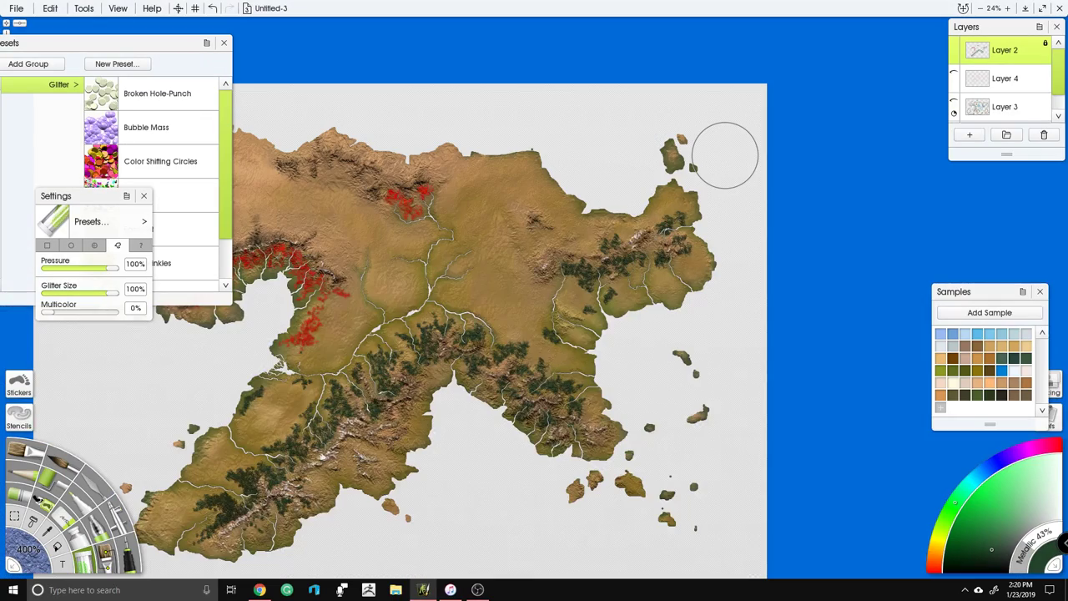
pyautogui.scroll(-1, 725, 156)
pyautogui.moveTo(724, 155); pyautogui.dragTo(888, 137)
pyautogui.scroll(4, 868, 142)
pyautogui.moveTo(474, 247)
pyautogui.mouseDown()
pyautogui.moveTo(597, 214)
pyautogui.moveTo(543, 180)
pyautogui.moveTo(488, 196)
pyautogui.moveTo(447, 238)
pyautogui.mouseUp()
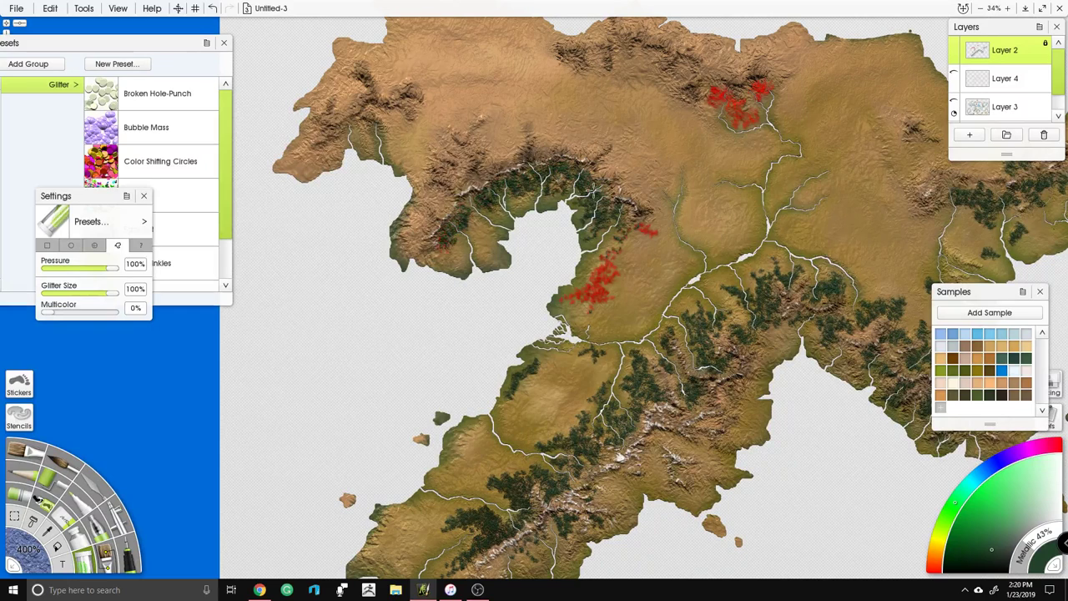
pyautogui.moveTo(611, 272)
pyautogui.mouseDown()
pyautogui.moveTo(730, 111)
pyautogui.moveTo(746, 119)
pyautogui.moveTo(760, 96)
pyautogui.mouseUp()
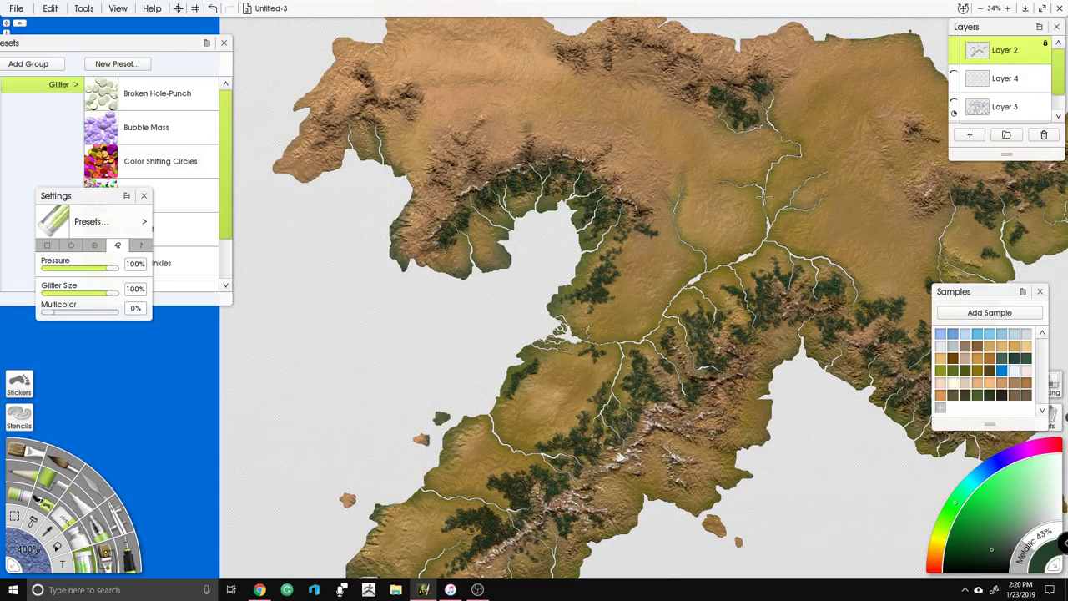
pyautogui.scroll(5, 762, 197)
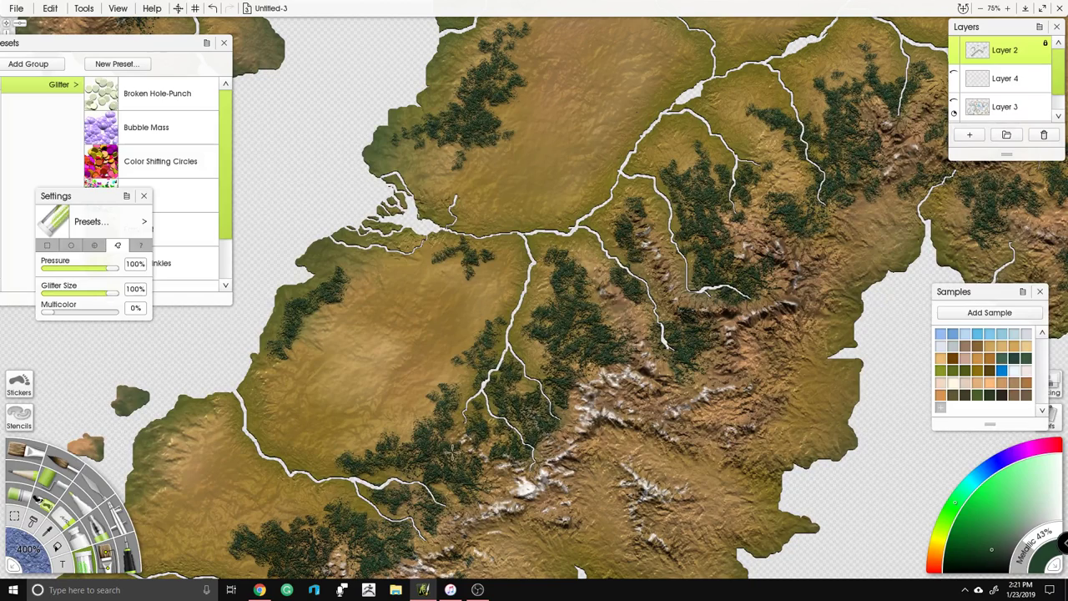
pyautogui.scroll(-6, 474, 490)
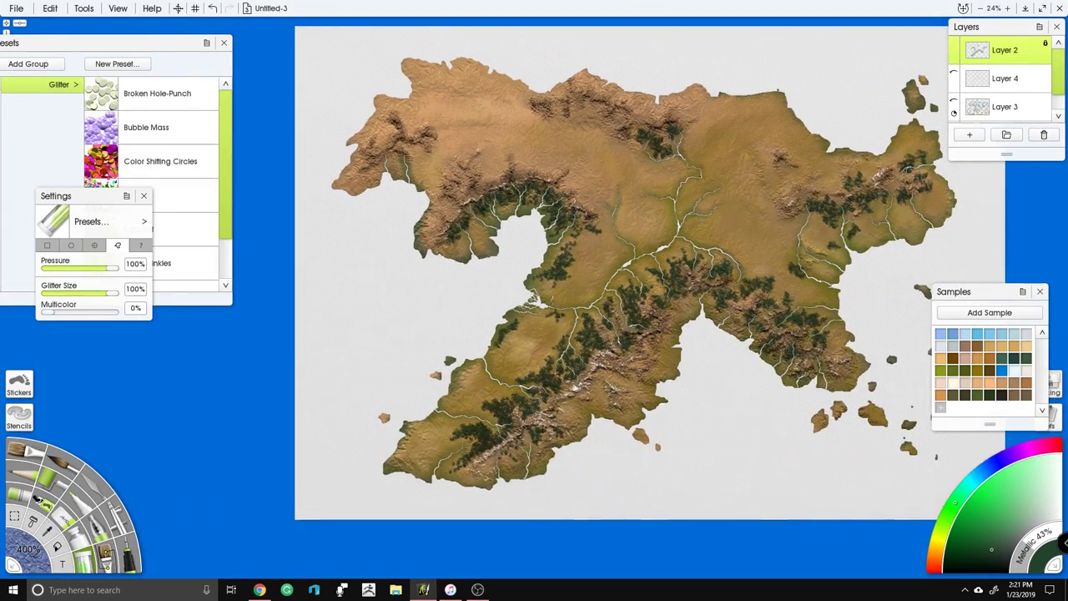
pyautogui.moveTo(586, 379); pyautogui.dragTo(536, 369)
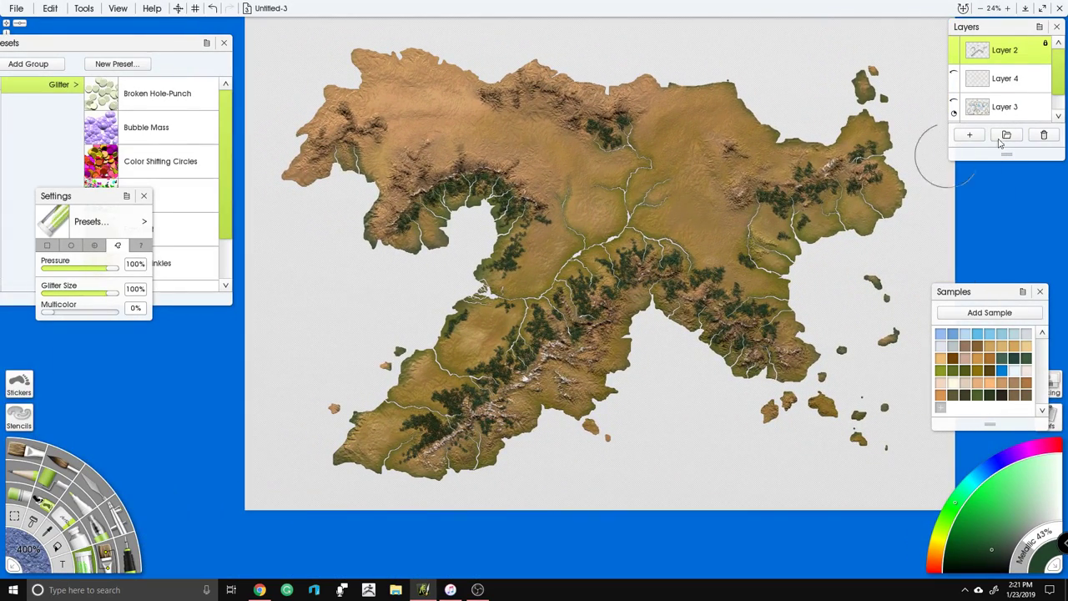
# Step: Add a new layer and move it below Layer 1 at the bottom of the layer stack
pyautogui.scroll(-1, 1023, 104)
pyautogui.click(1023, 104)
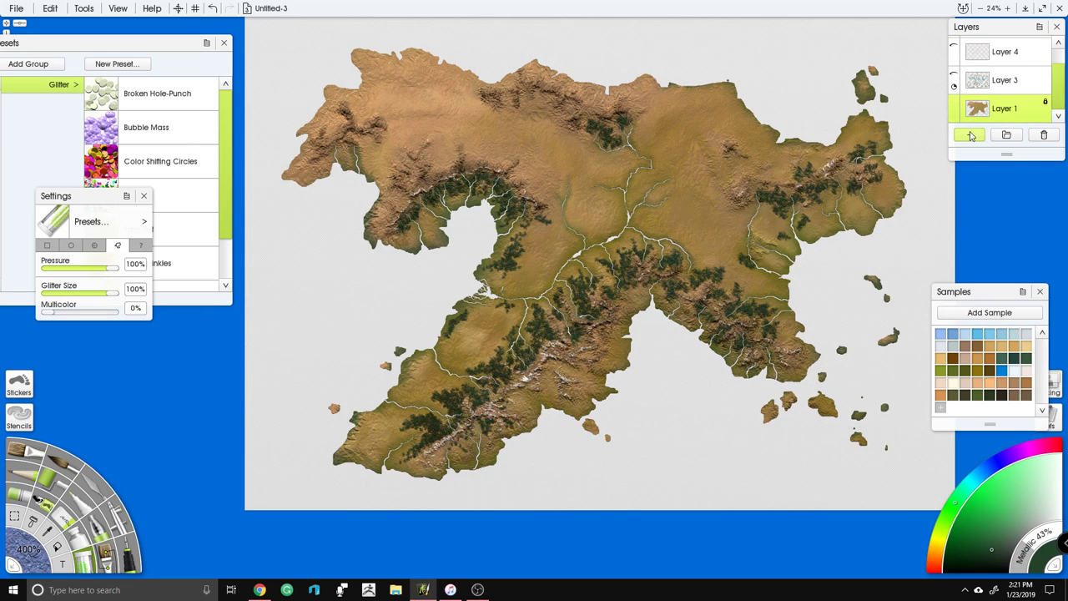
pyautogui.scroll(-1, 1031, 102)
pyautogui.moveTo(1021, 82); pyautogui.dragTo(1023, 113)
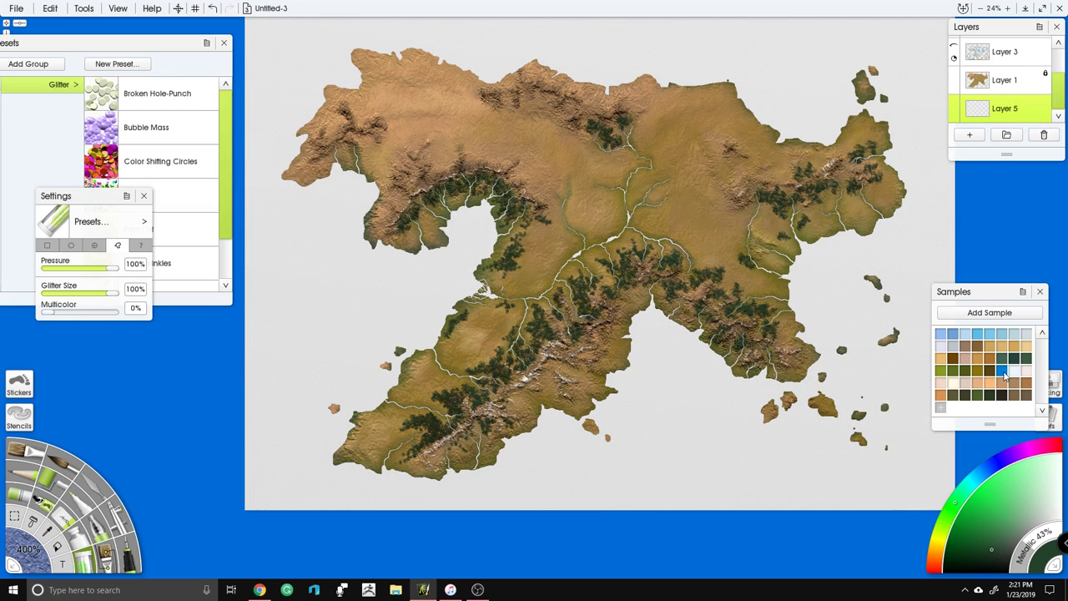
# Step: Fill Layer 5 with a medium blue from the samples, limiting the flood fill to the current layer
pyautogui.click(1005, 373)
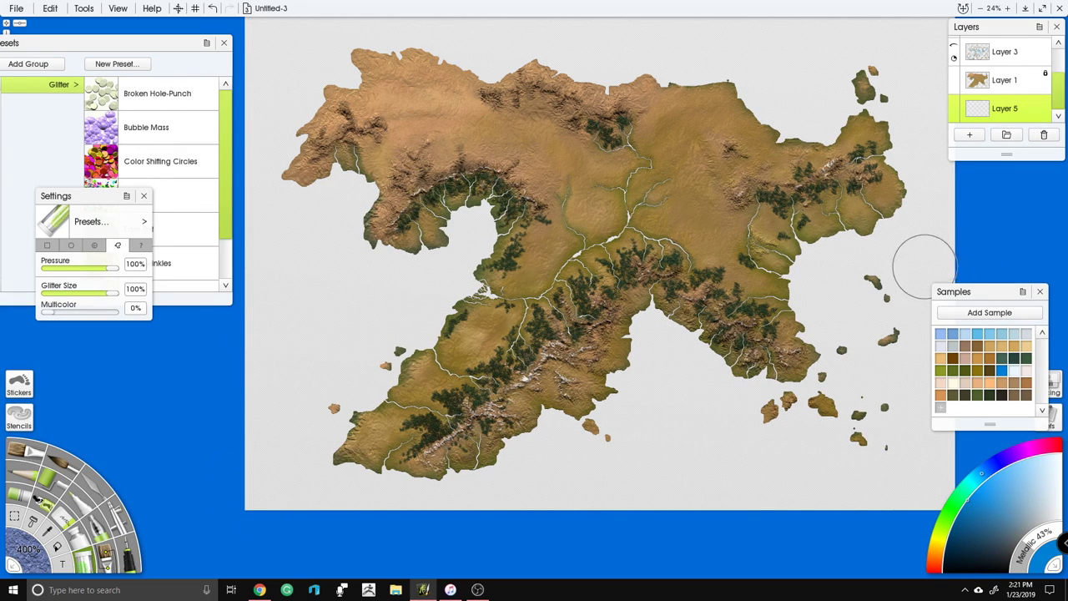
pyautogui.click(956, 335)
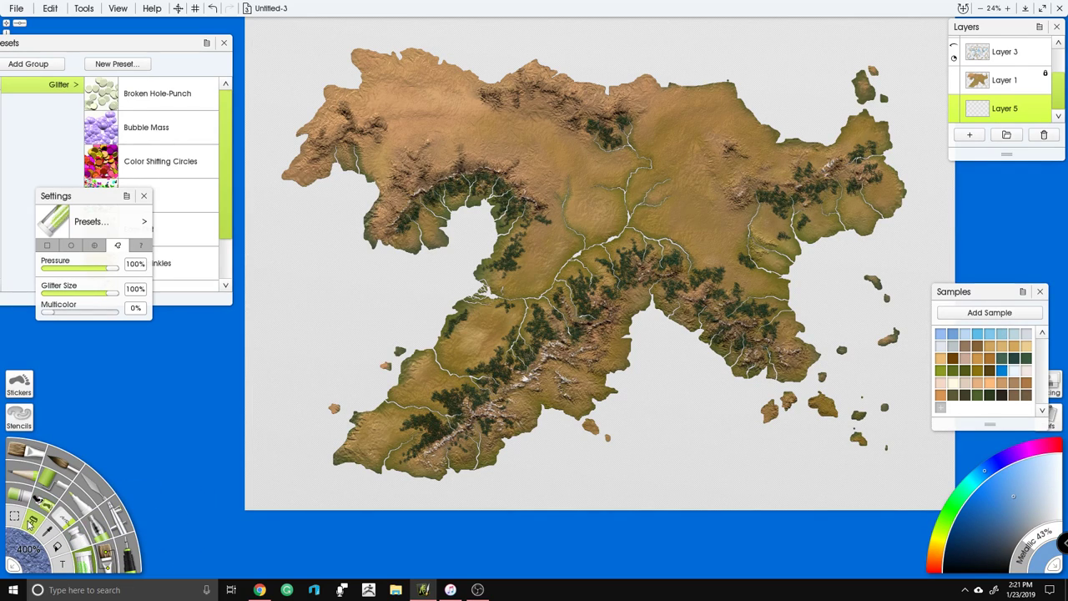
pyautogui.click(60, 549)
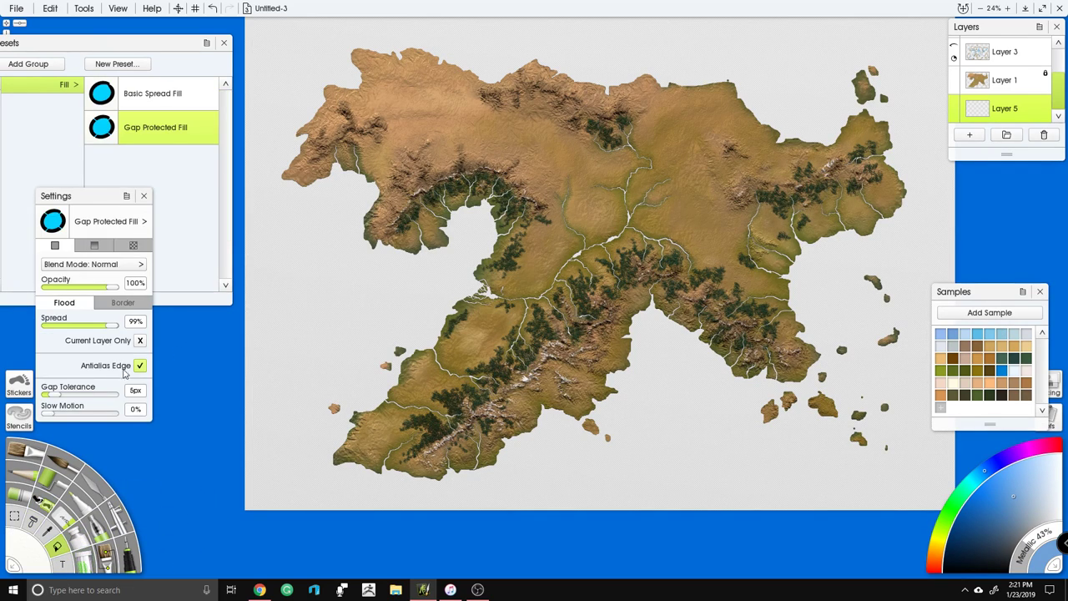
pyautogui.click(140, 341)
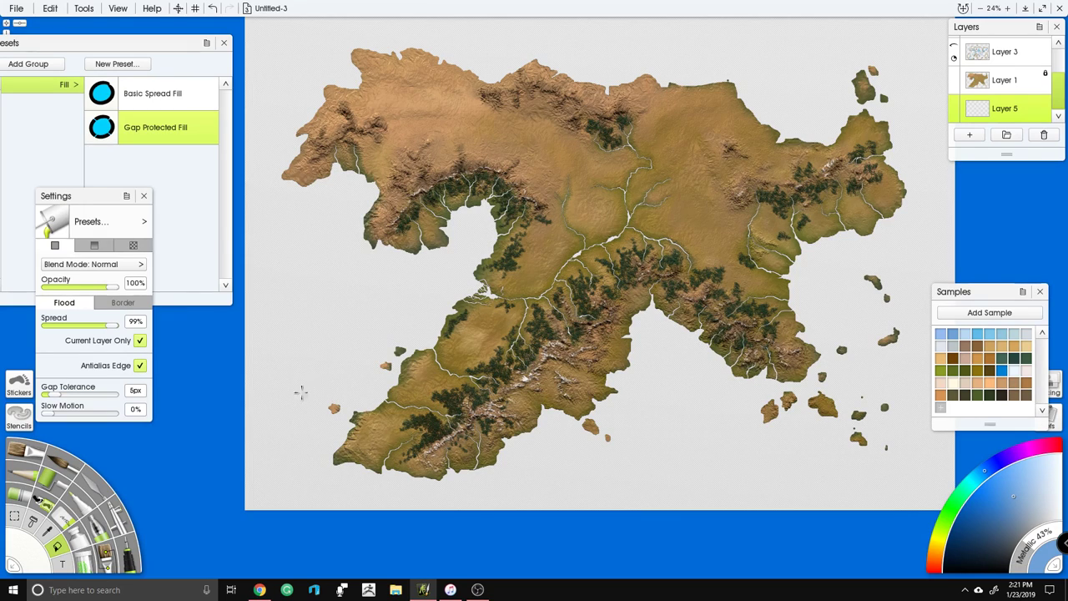
pyautogui.click(337, 329)
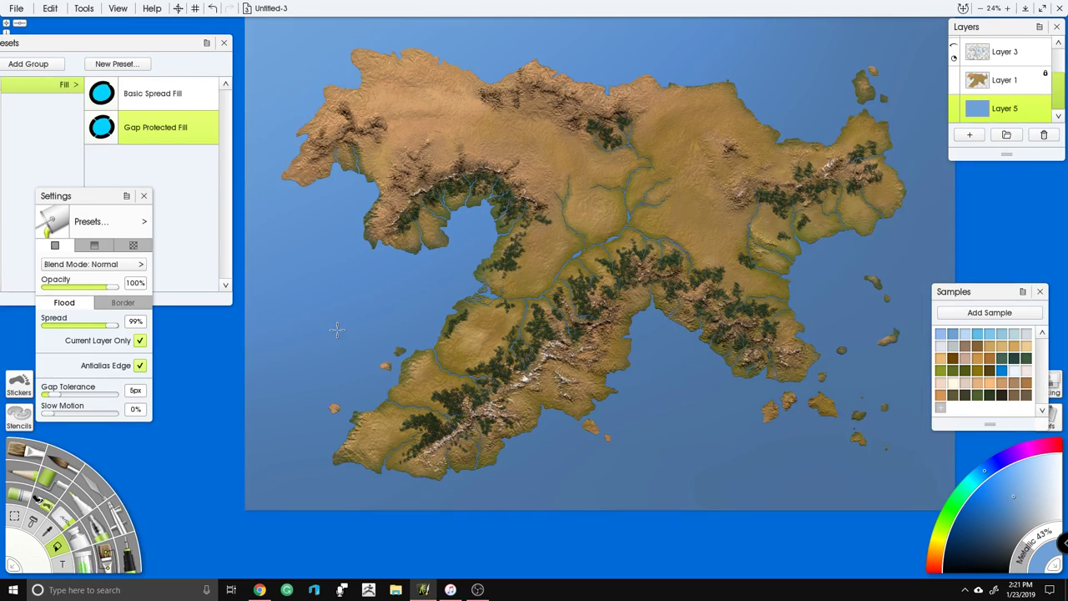
# Step: Set the paint's metallic amount to 0% and refill Layer 5 with the blue
pyautogui.scroll(-4, 337, 330)
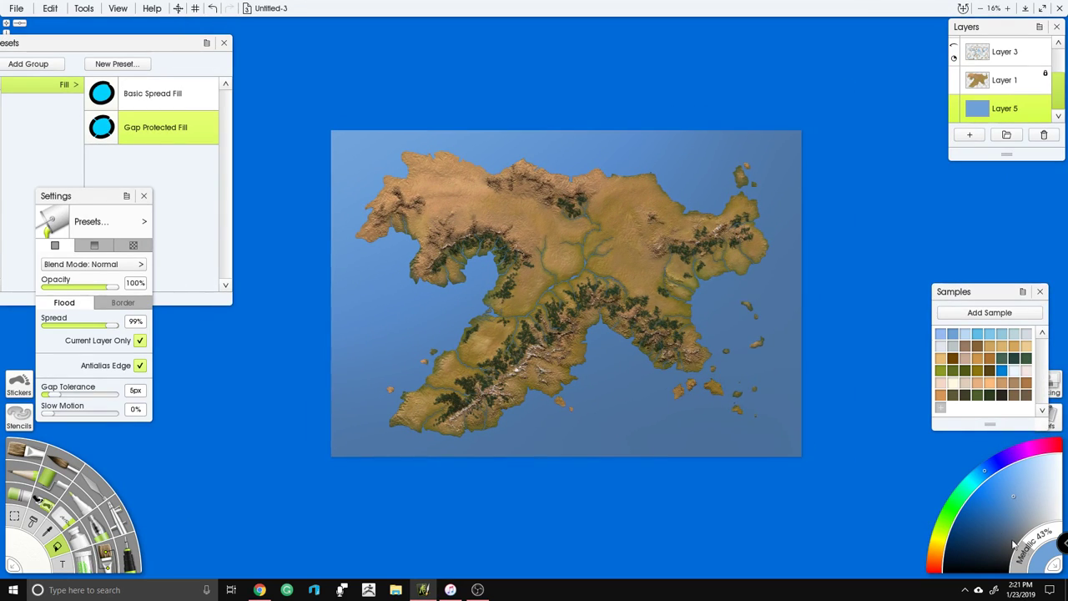
pyautogui.moveTo(1029, 544); pyautogui.dragTo(833, 458)
pyautogui.click(647, 407)
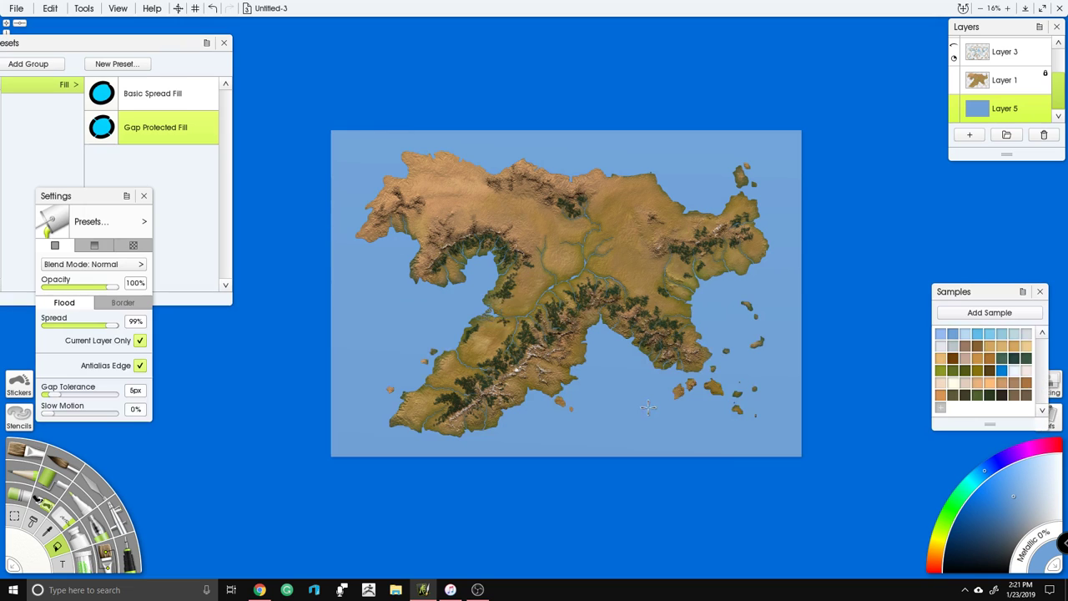
# Step: Set up the Airbrush with white from the samples, 350% size, 37% opacity and 34% pressure
pyautogui.scroll(1, 665, 385)
pyautogui.moveTo(664, 385); pyautogui.dragTo(655, 346)
pyautogui.click(1014, 370)
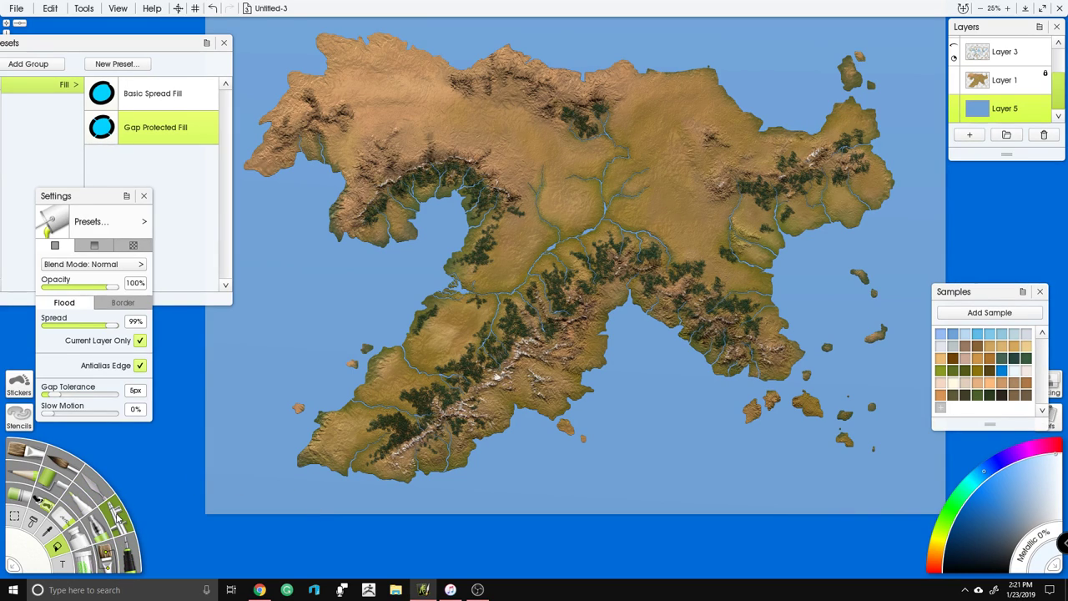
pyautogui.click(118, 517)
pyautogui.moveTo(24, 555); pyautogui.dragTo(122, 159)
pyautogui.click(32, 554)
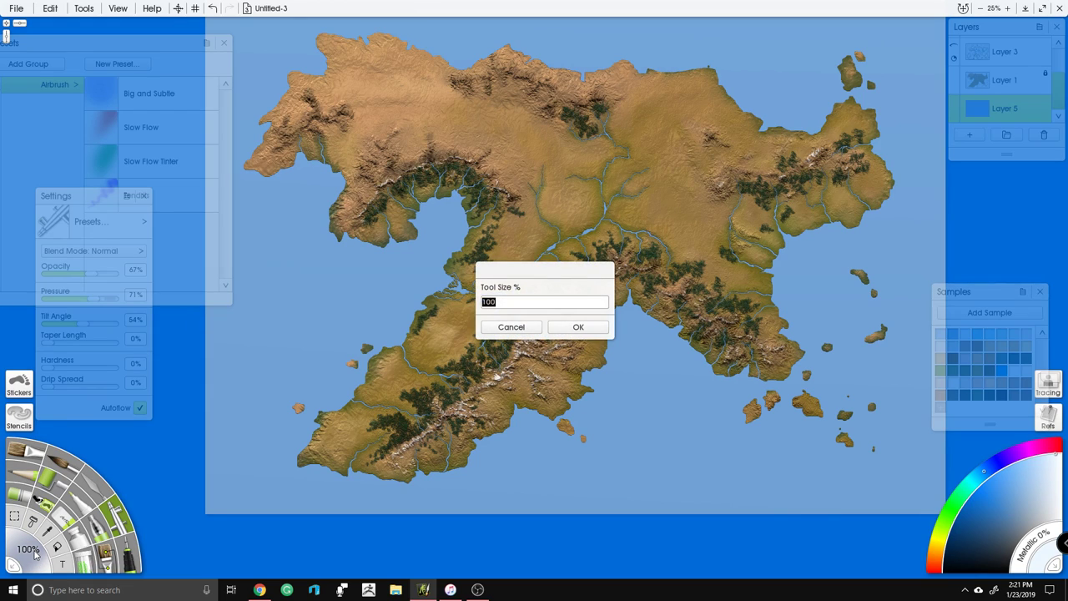
pyautogui.write('350')
pyautogui.press('Return')
pyautogui.click(71, 274)
pyautogui.click(70, 298)
# Step: Airbrush a soft white shallow-water halo on Layer 5 around the landmass coastline and the outlying islands
pyautogui.moveTo(468, 275); pyautogui.dragTo(507, 297)
pyautogui.moveTo(474, 200)
pyautogui.mouseDown()
pyautogui.moveTo(489, 241)
pyautogui.moveTo(456, 217)
pyautogui.moveTo(501, 253)
pyautogui.moveTo(464, 330)
pyautogui.moveTo(430, 376)
pyautogui.moveTo(386, 407)
pyautogui.moveTo(338, 479)
pyautogui.moveTo(401, 503)
pyautogui.moveTo(585, 451)
pyautogui.moveTo(622, 401)
pyautogui.moveTo(697, 350)
pyautogui.moveTo(860, 434)
pyautogui.moveTo(885, 364)
pyautogui.moveTo(889, 380)
pyautogui.moveTo(801, 287)
pyautogui.moveTo(914, 205)
pyautogui.moveTo(871, 92)
pyautogui.moveTo(784, 117)
pyautogui.moveTo(668, 84)
pyautogui.moveTo(601, 92)
pyautogui.mouseUp()
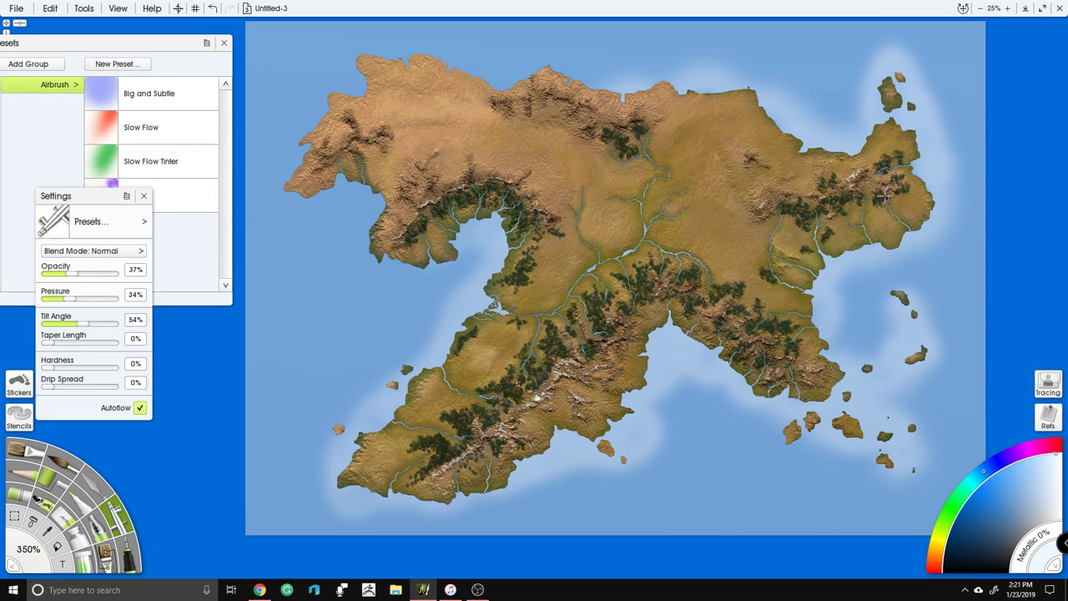
pyautogui.moveTo(490, 203)
pyautogui.mouseDown()
pyautogui.moveTo(430, 269)
pyautogui.moveTo(288, 152)
pyautogui.moveTo(346, 65)
pyautogui.moveTo(368, 58)
pyautogui.moveTo(577, 69)
pyautogui.moveTo(705, 92)
pyautogui.mouseUp()
pyautogui.moveTo(492, 292)
pyautogui.mouseDown()
pyautogui.moveTo(493, 203)
pyautogui.moveTo(450, 302)
pyautogui.mouseUp()
pyautogui.moveTo(366, 479)
pyautogui.mouseDown()
pyautogui.moveTo(475, 501)
pyautogui.moveTo(623, 458)
pyautogui.mouseUp()
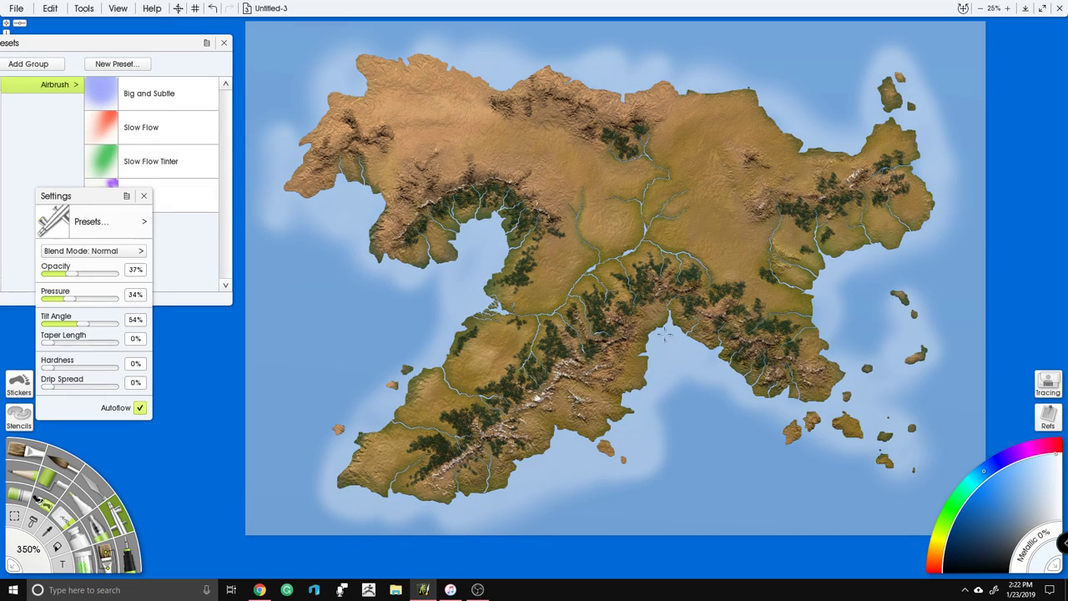
pyautogui.moveTo(806, 408)
pyautogui.mouseDown()
pyautogui.moveTo(802, 442)
pyautogui.moveTo(833, 410)
pyautogui.mouseUp()
pyautogui.moveTo(845, 281)
pyautogui.mouseDown()
pyautogui.moveTo(831, 345)
pyautogui.moveTo(856, 347)
pyautogui.mouseUp()
pyautogui.moveTo(951, 211); pyautogui.dragTo(956, 149)
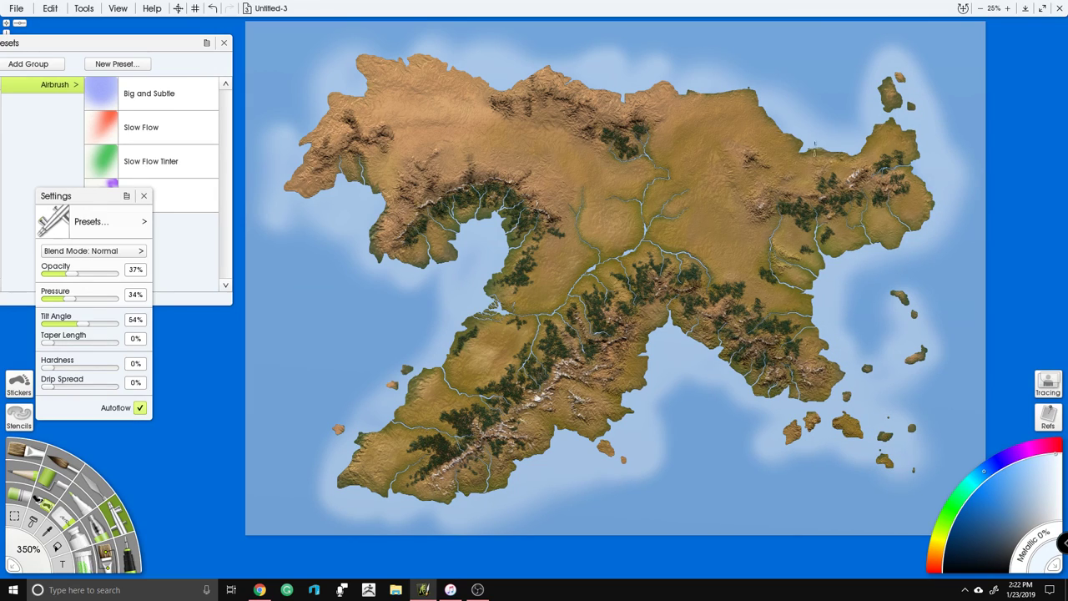
pyautogui.moveTo(326, 184)
pyautogui.mouseDown()
pyautogui.moveTo(437, 244)
pyautogui.moveTo(462, 287)
pyautogui.moveTo(362, 244)
pyautogui.moveTo(469, 275)
pyautogui.moveTo(367, 418)
pyautogui.moveTo(404, 361)
pyautogui.moveTo(407, 311)
pyautogui.mouseUp()
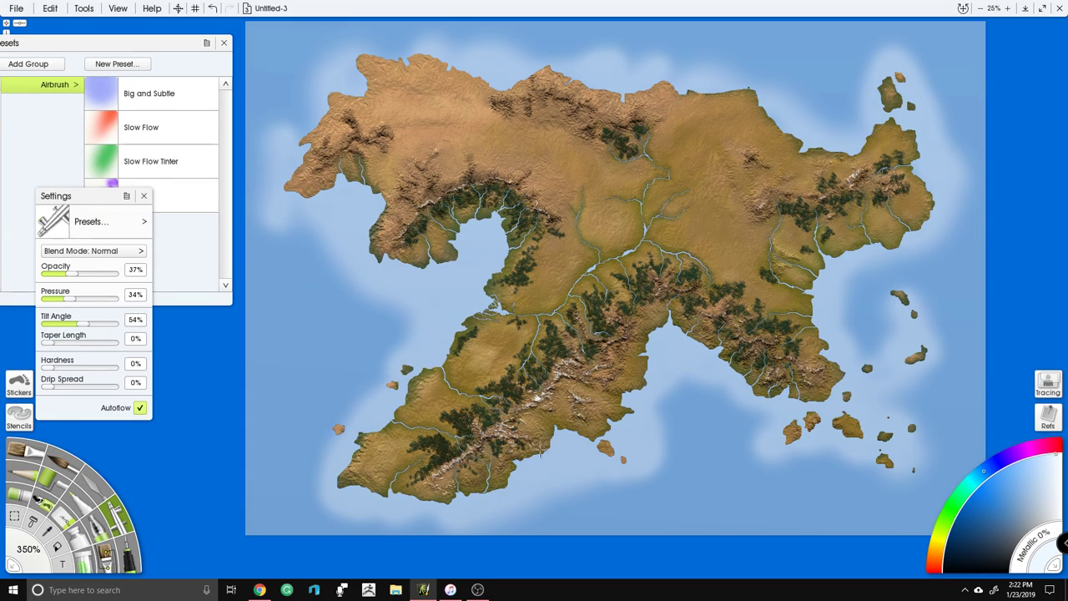
pyautogui.moveTo(464, 507); pyautogui.dragTo(432, 495)
# Step: Airbrush a second white pass close to the shoreline to brighten the shallows around the coast and islands
pyautogui.moveTo(1065, 501)
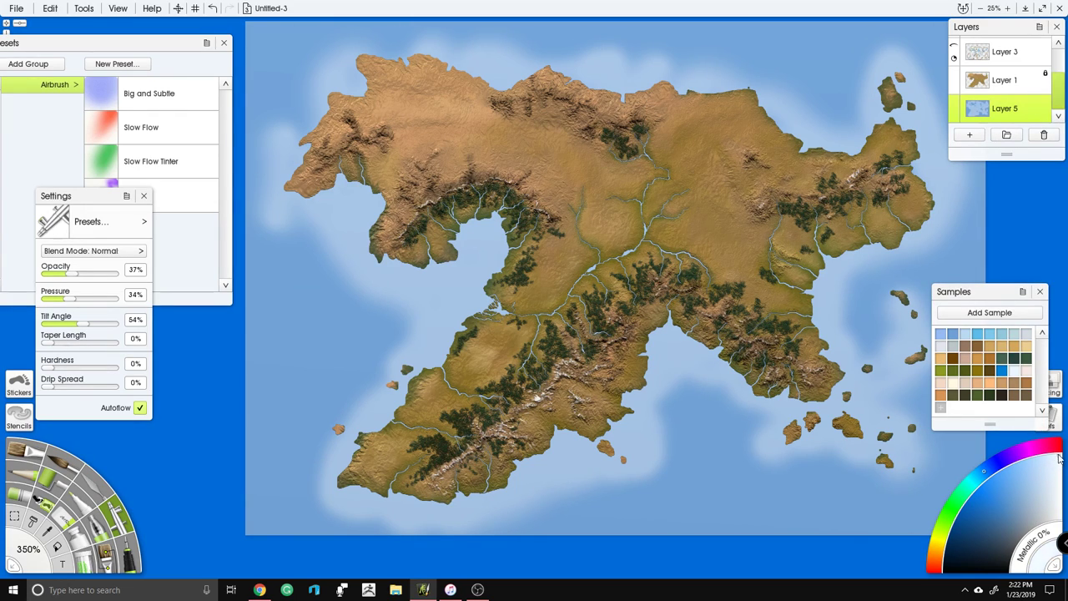
pyautogui.moveTo(438, 359)
pyautogui.mouseDown()
pyautogui.moveTo(468, 343)
pyautogui.moveTo(495, 231)
pyautogui.moveTo(463, 241)
pyautogui.moveTo(374, 224)
pyautogui.moveTo(294, 161)
pyautogui.moveTo(338, 90)
pyautogui.moveTo(440, 80)
pyautogui.moveTo(720, 87)
pyautogui.moveTo(800, 152)
pyautogui.moveTo(897, 166)
pyautogui.moveTo(823, 254)
pyautogui.moveTo(776, 240)
pyautogui.mouseUp()
pyautogui.moveTo(773, 310)
pyautogui.mouseDown()
pyautogui.moveTo(820, 358)
pyautogui.moveTo(629, 356)
pyautogui.moveTo(573, 447)
pyautogui.moveTo(366, 495)
pyautogui.moveTo(515, 481)
pyautogui.moveTo(414, 389)
pyautogui.moveTo(400, 469)
pyautogui.moveTo(628, 428)
pyautogui.moveTo(695, 328)
pyautogui.moveTo(838, 427)
pyautogui.moveTo(855, 376)
pyautogui.moveTo(913, 342)
pyautogui.moveTo(913, 359)
pyautogui.moveTo(914, 321)
pyautogui.moveTo(899, 359)
pyautogui.mouseUp()
pyautogui.scroll(-5, 703, 277)
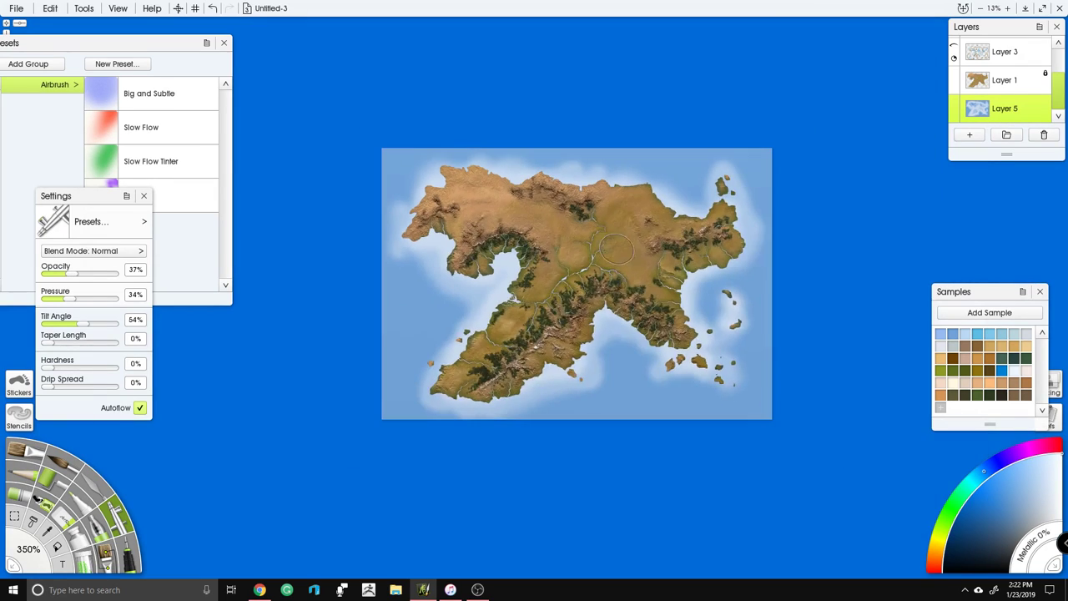
# Step: Choose the Knife's Hard Wet Blender preset and set its size to 300%
pyautogui.scroll(5, 603, 326)
pyautogui.moveTo(600, 327); pyautogui.dragTo(620, 340)
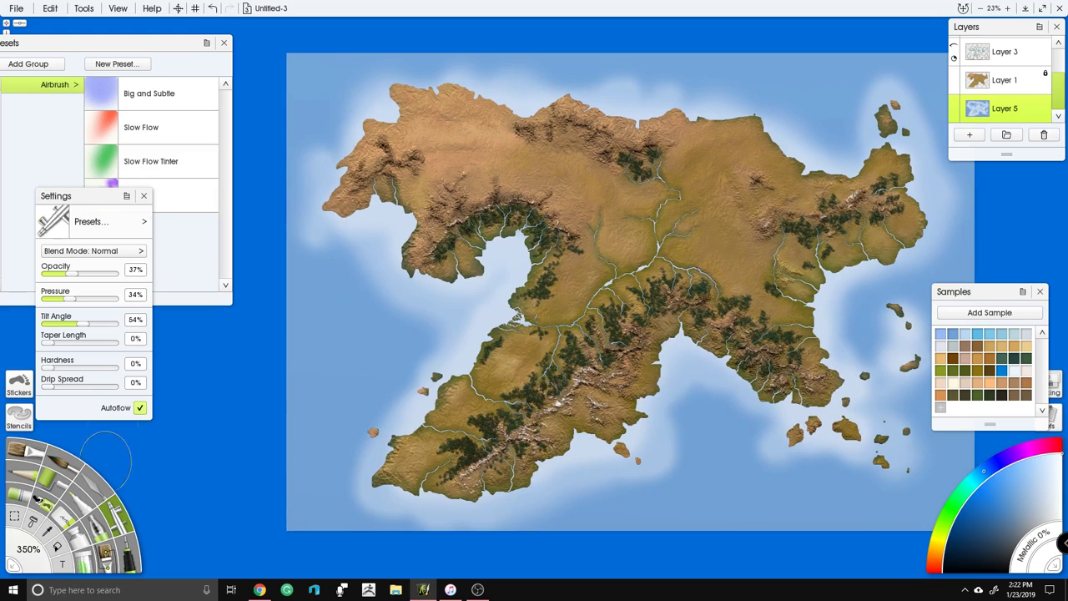
pyautogui.click(97, 479)
pyautogui.scroll(-1, 106, 324)
pyautogui.hotkey('ctrl', '-')
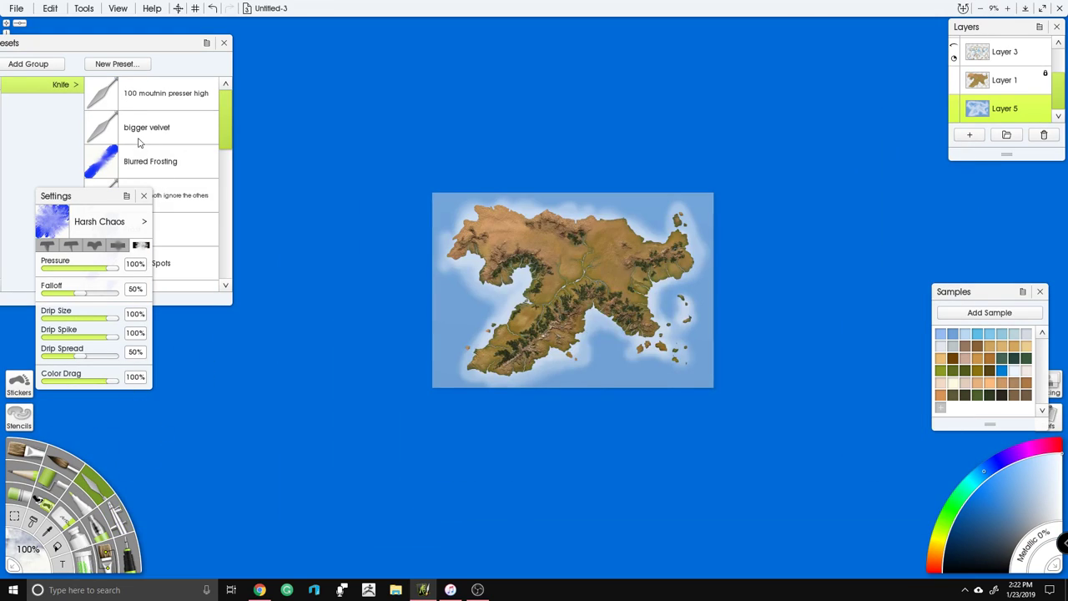
pyautogui.scroll(-5, 171, 209)
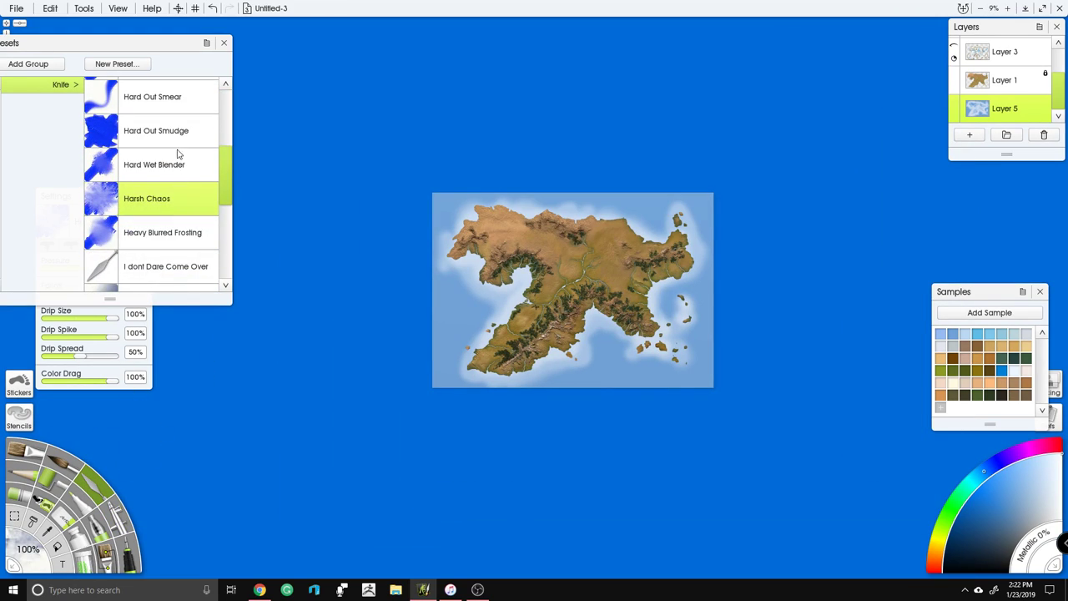
pyautogui.click(176, 171)
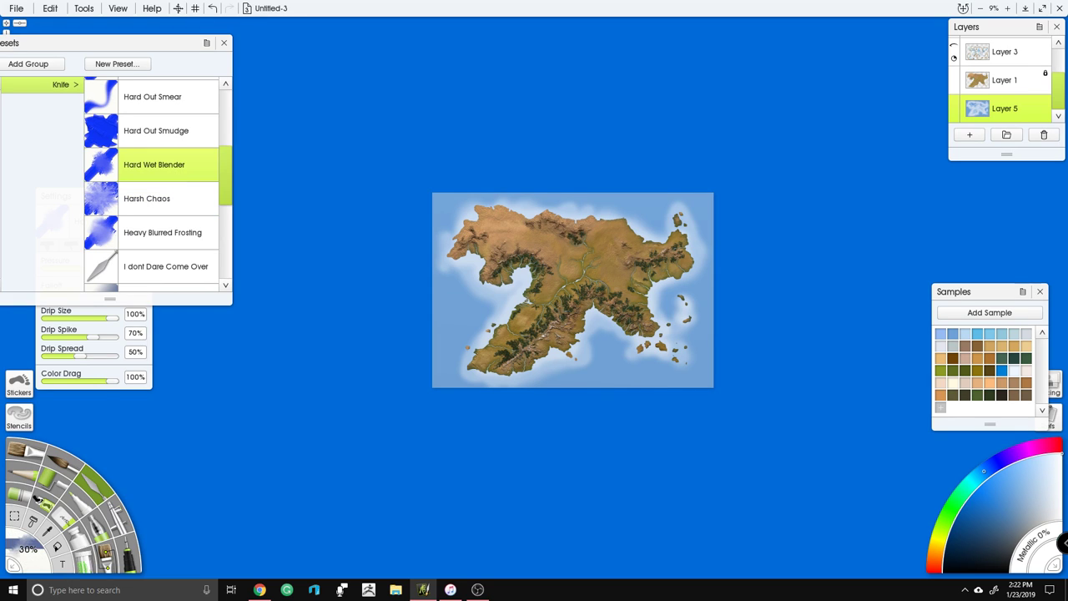
pyautogui.click(40, 551)
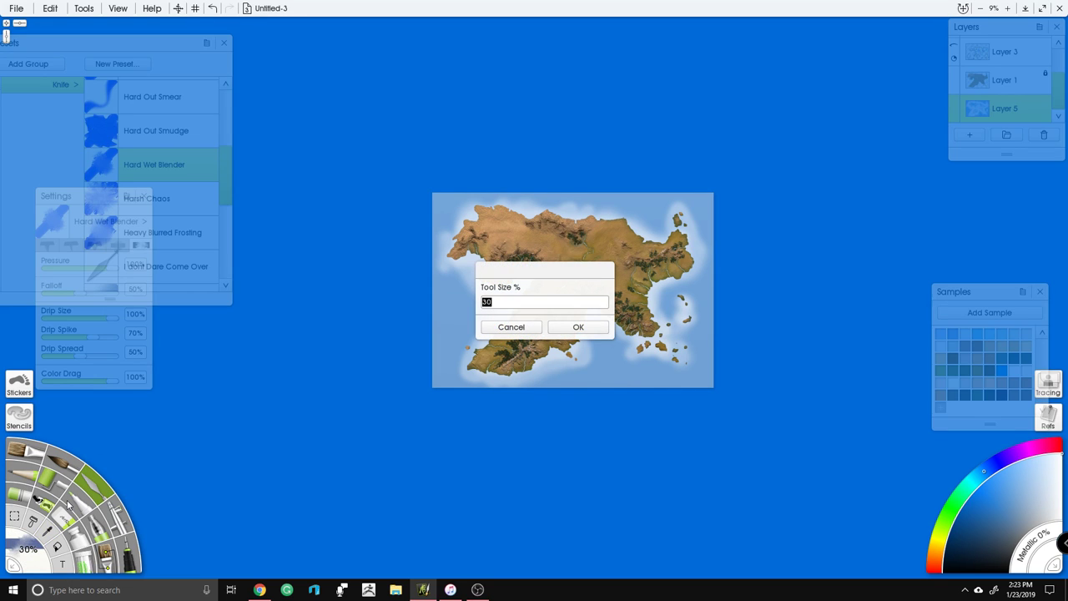
pyautogui.press('Return')
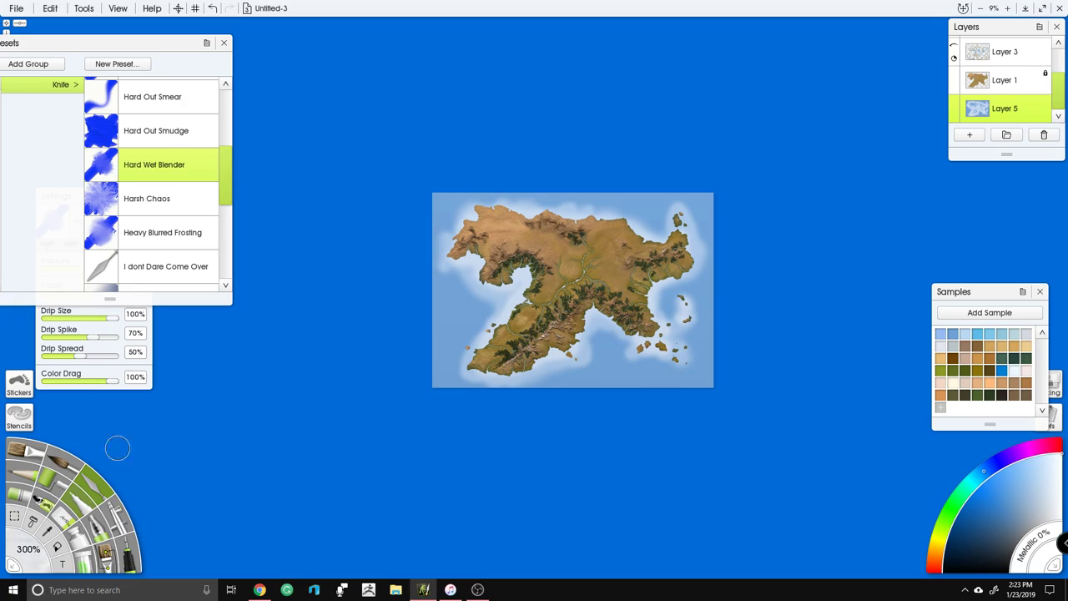
# Step: Blend the white halo raggedly into the blue sea along the western, southwestern and southern coasts
pyautogui.scroll(5, 535, 290)
pyautogui.moveTo(490, 357); pyautogui.dragTo(574, 347)
pyautogui.scroll(-3, 574, 347)
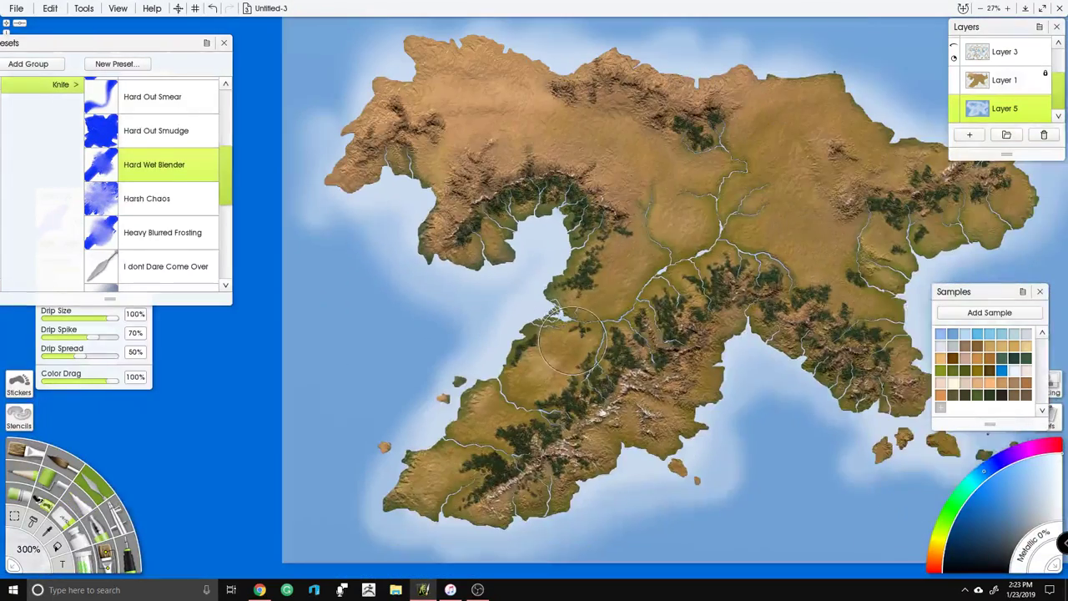
pyautogui.moveTo(378, 368); pyautogui.dragTo(418, 368)
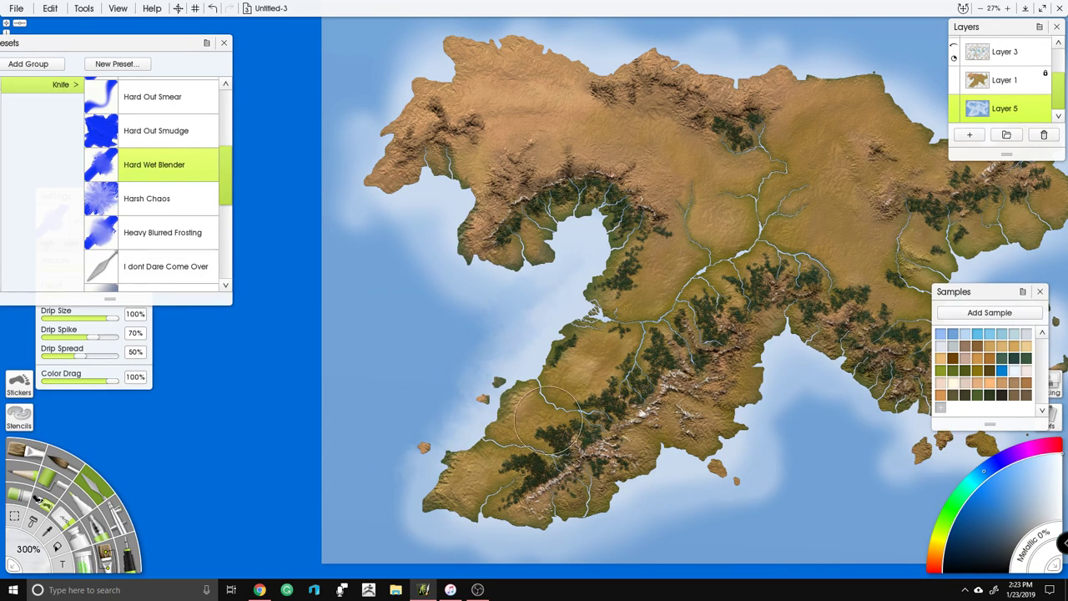
pyautogui.moveTo(571, 390); pyautogui.dragTo(619, 196)
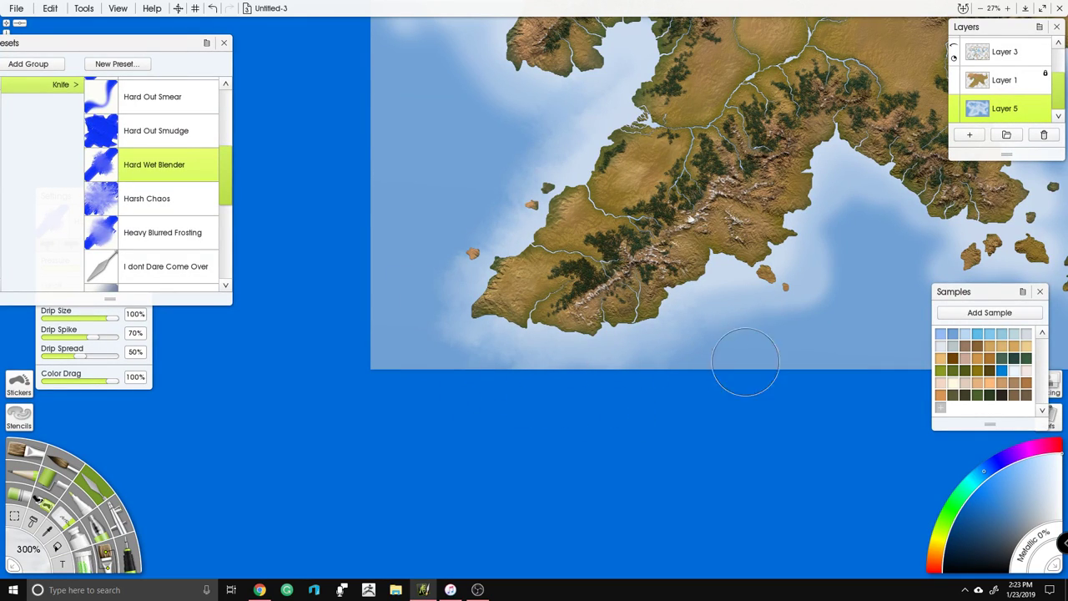
pyautogui.moveTo(797, 193); pyautogui.dragTo(591, 319)
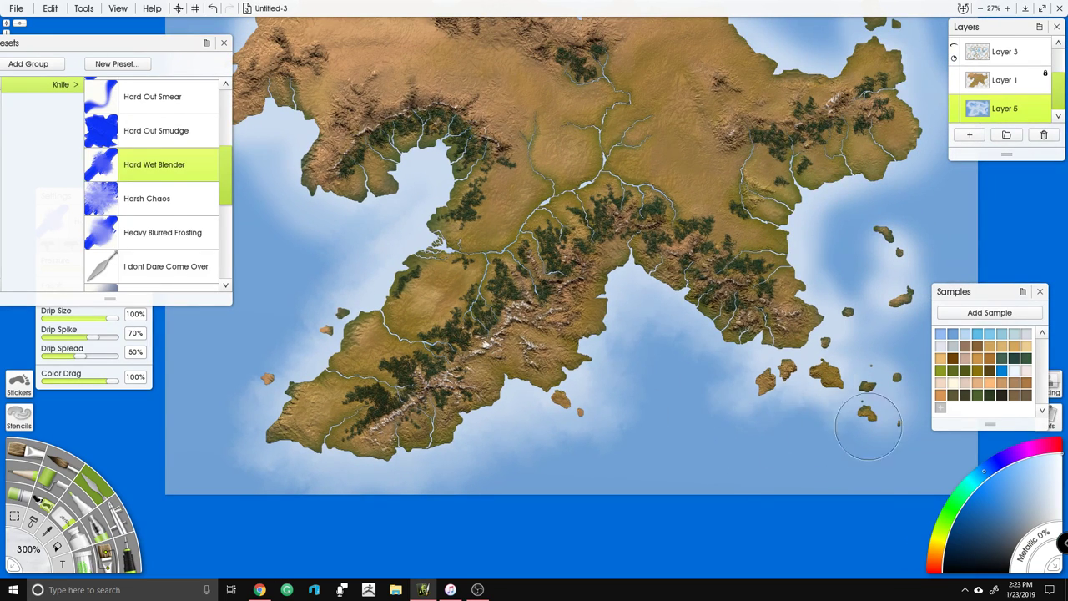
# Step: Blend the halo's outer edge into the sea around the southeastern islands and the eastern coast
pyautogui.moveTo(828, 288)
pyautogui.mouseDown()
pyautogui.moveTo(827, 245)
pyautogui.moveTo(842, 218)
pyautogui.moveTo(881, 318)
pyautogui.moveTo(913, 171)
pyautogui.moveTo(821, 285)
pyautogui.moveTo(846, 289)
pyautogui.mouseUp()
pyautogui.moveTo(783, 155); pyautogui.dragTo(766, 200)
pyautogui.moveTo(767, 263); pyautogui.dragTo(602, 436)
pyautogui.moveTo(782, 312); pyautogui.dragTo(739, 389)
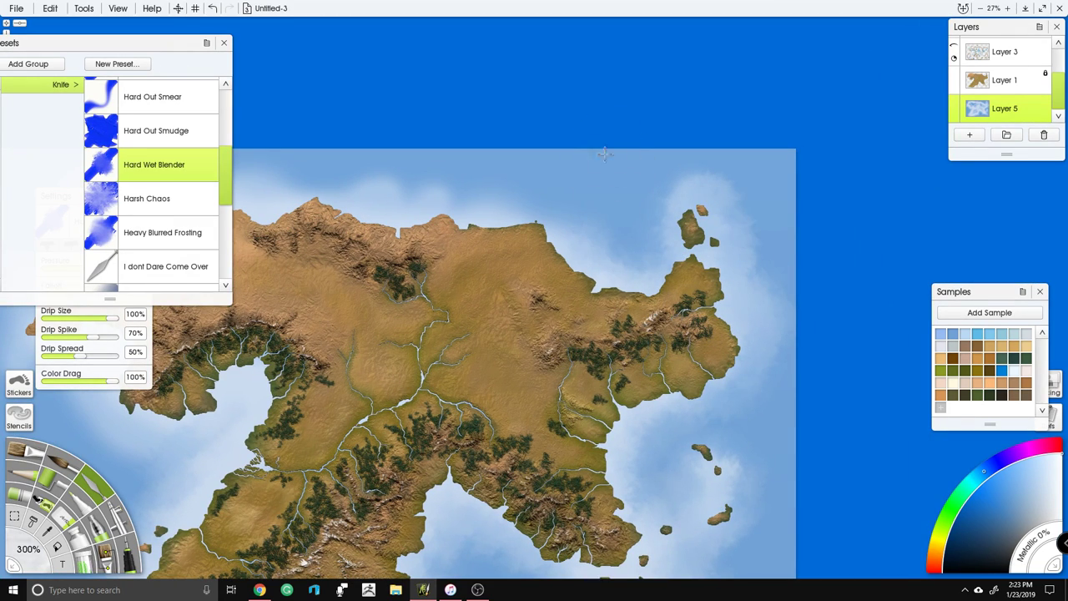
# Step: Blend the halo's outer edge into the sea along the northern and northwestern coasts
pyautogui.moveTo(423, 251); pyautogui.dragTo(649, 234)
pyautogui.moveTo(714, 150)
pyautogui.mouseDown()
pyautogui.moveTo(727, 239)
pyautogui.moveTo(652, 252)
pyautogui.mouseUp()
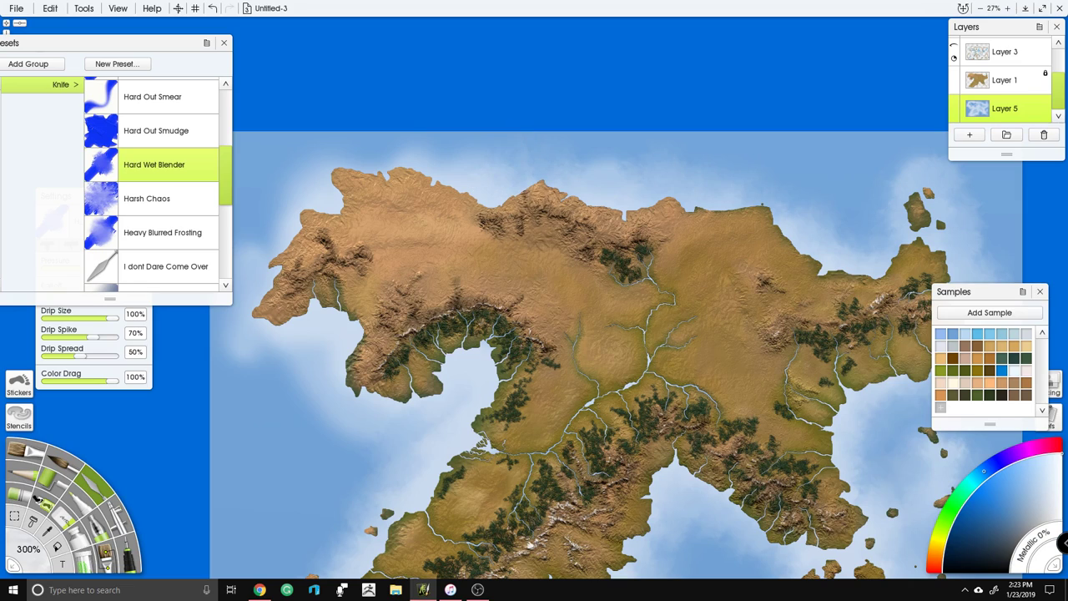
pyautogui.moveTo(422, 280); pyautogui.dragTo(639, 248)
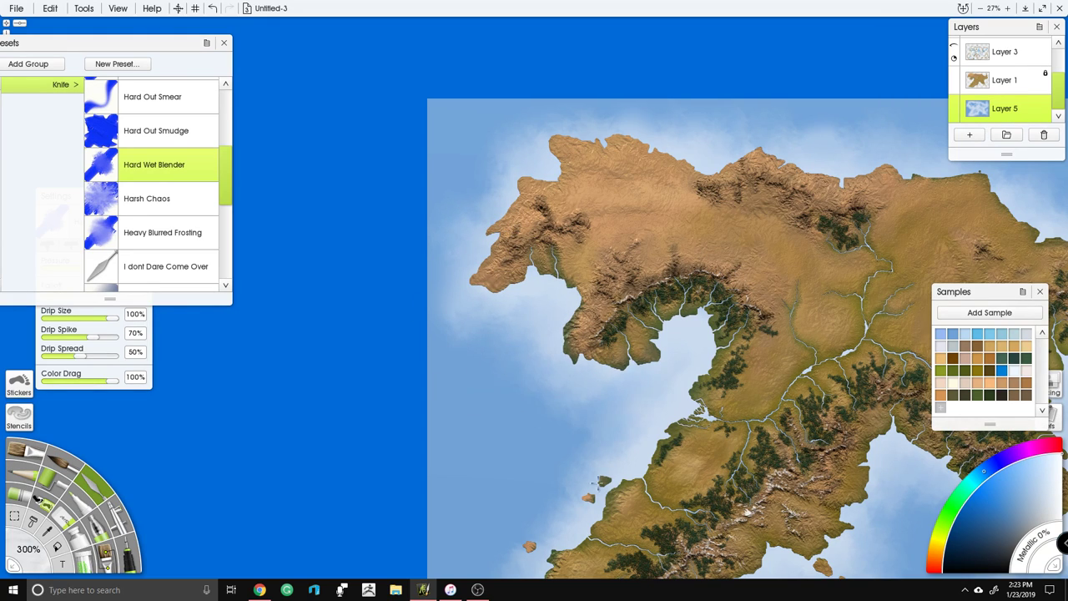
pyautogui.scroll(-3, 548, 428)
pyautogui.moveTo(548, 427); pyautogui.dragTo(486, 402)
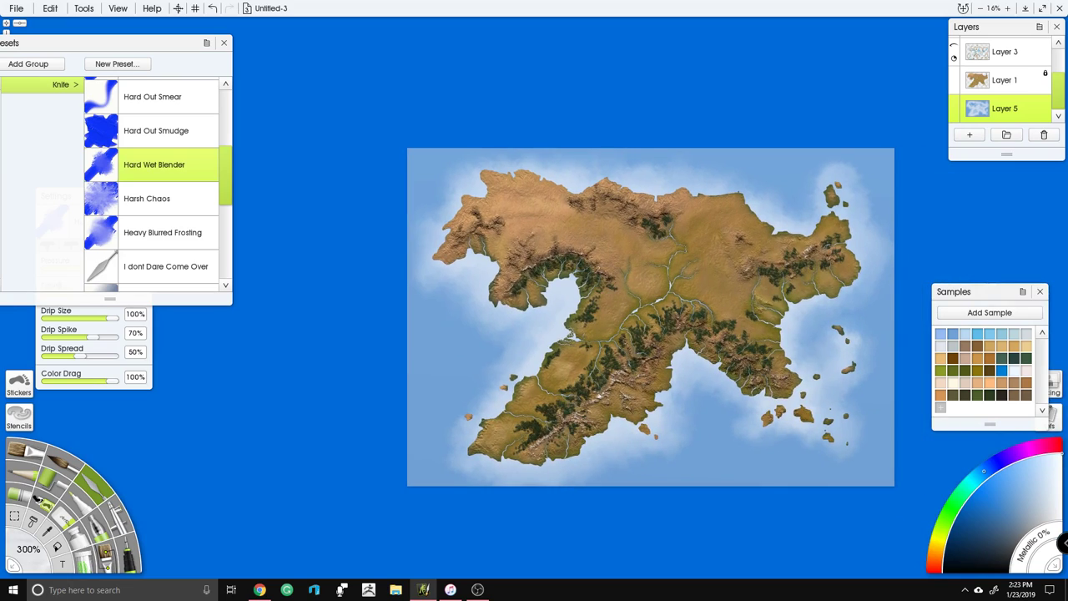
# Step: Choose the Knife's Instant Blur preset and set it to 300% size and 85% pressure
pyautogui.scroll(-3, 134, 238)
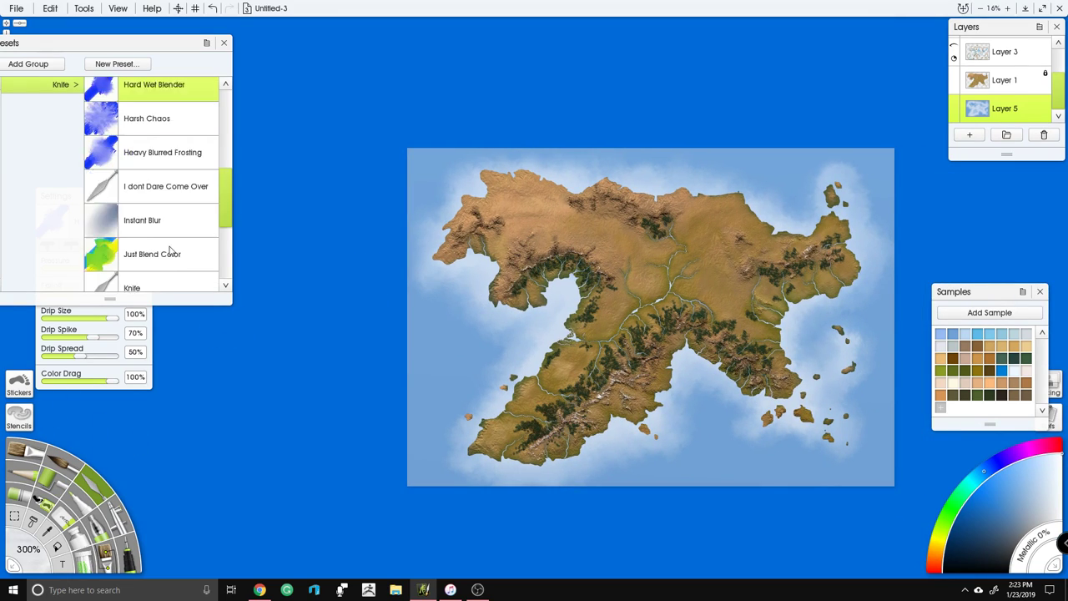
pyautogui.click(167, 176)
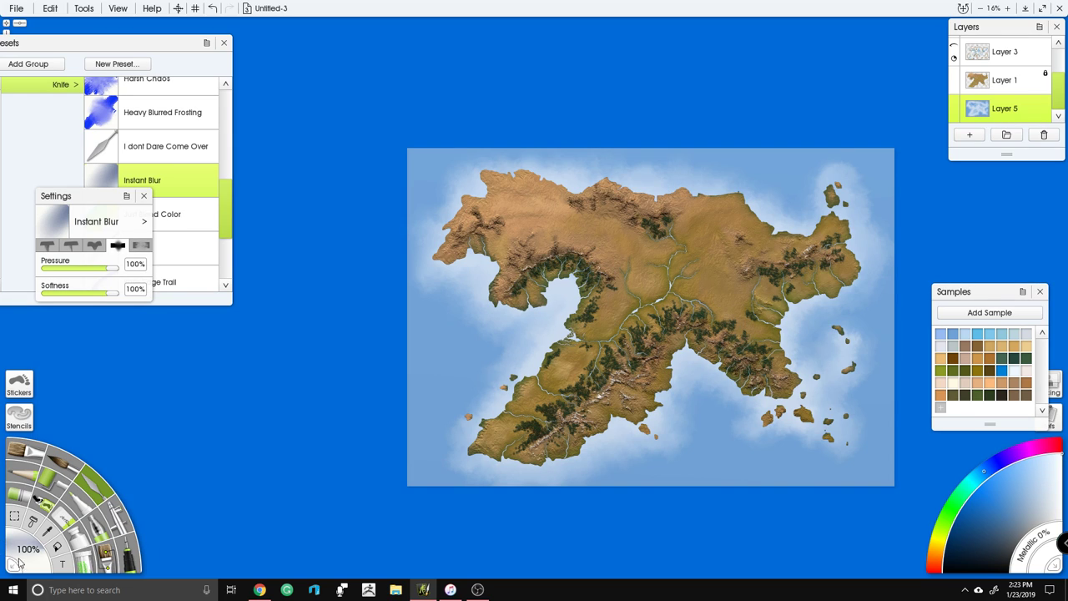
pyautogui.click(27, 562)
pyautogui.write('300')
pyautogui.press('Return')
pyautogui.click(84, 267)
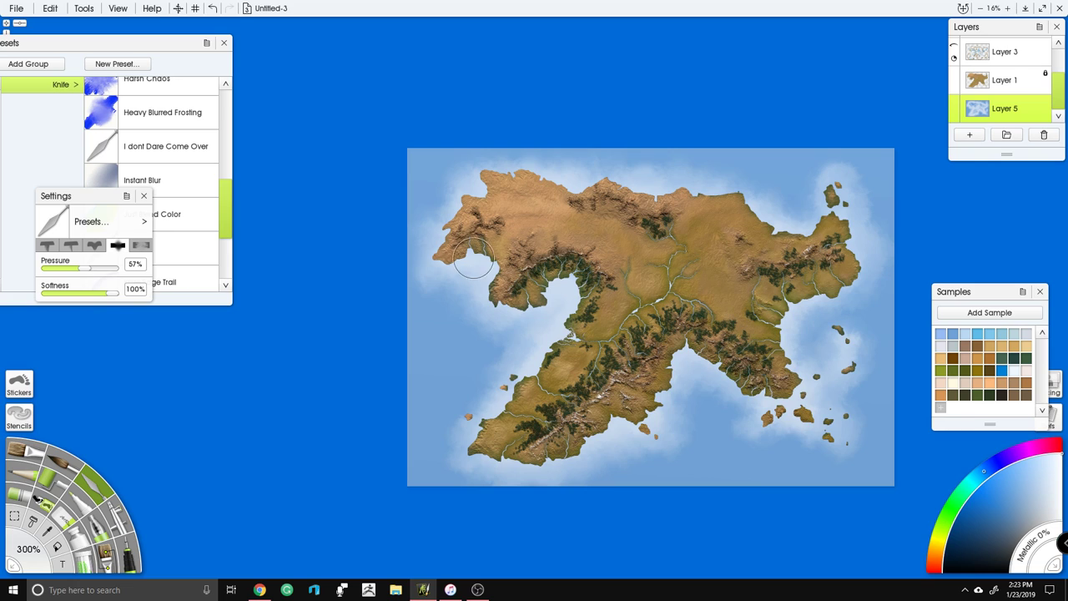
pyautogui.scroll(3, 474, 261)
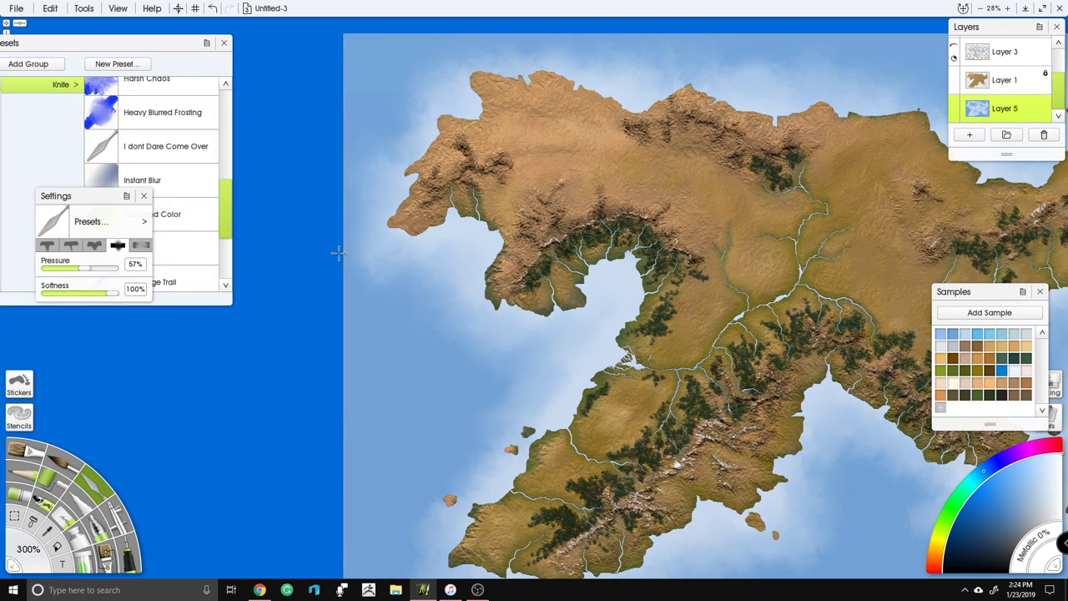
pyautogui.moveTo(83, 267); pyautogui.dragTo(105, 267)
# Step: Blur the streaky halo edges in the sea all around the landmass and its islands
pyautogui.moveTo(582, 71); pyautogui.dragTo(514, 190)
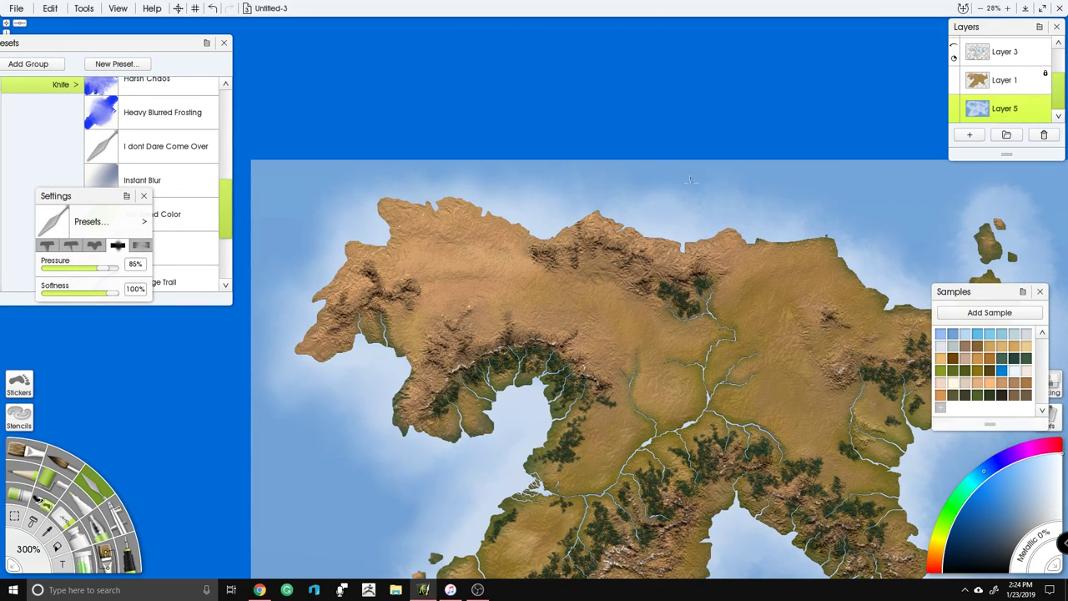
pyautogui.moveTo(718, 224); pyautogui.dragTo(557, 203)
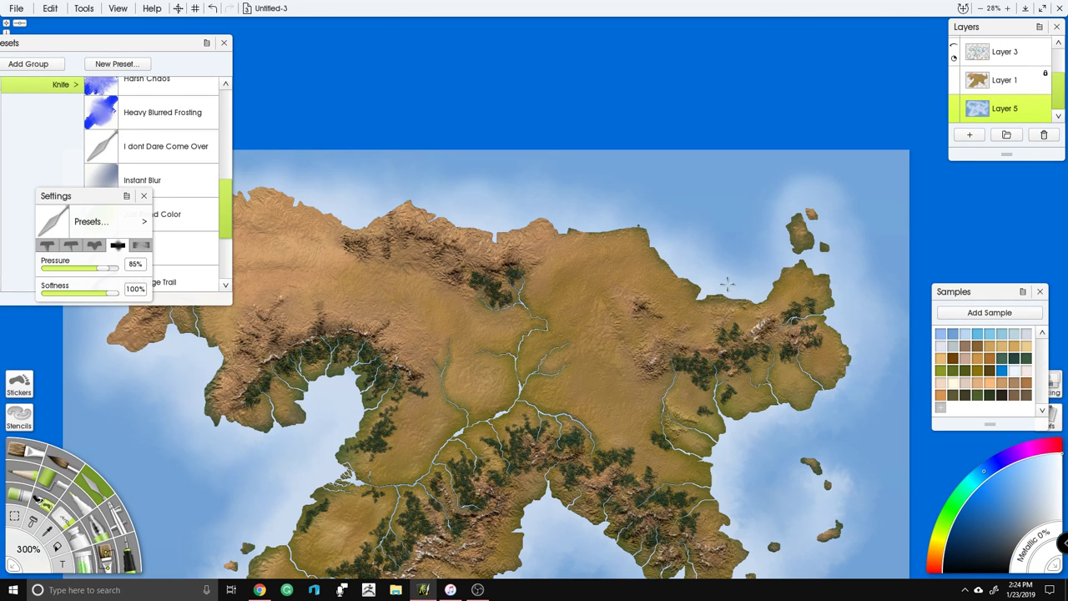
pyautogui.moveTo(768, 341); pyautogui.dragTo(684, 274)
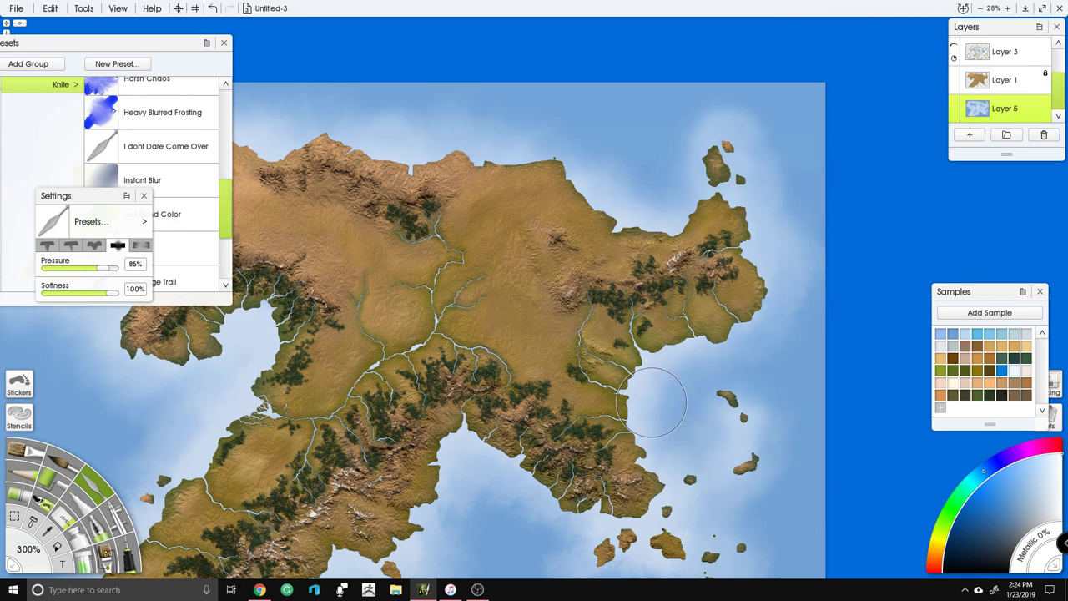
pyautogui.moveTo(737, 312)
pyautogui.mouseDown()
pyautogui.moveTo(698, 325)
pyautogui.moveTo(797, 93)
pyautogui.mouseUp()
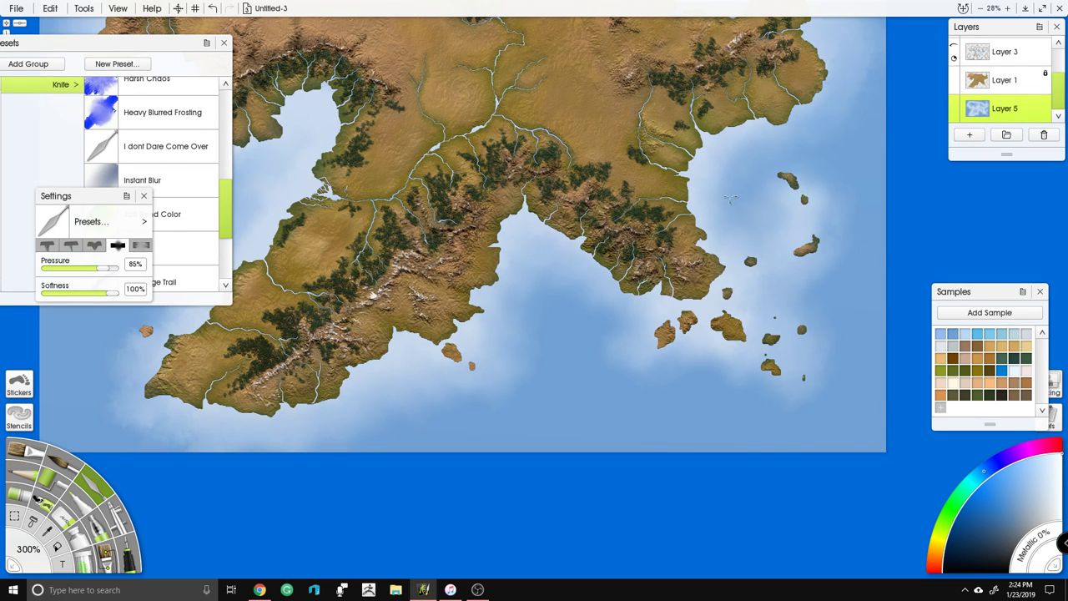
pyautogui.moveTo(423, 319); pyautogui.dragTo(632, 316)
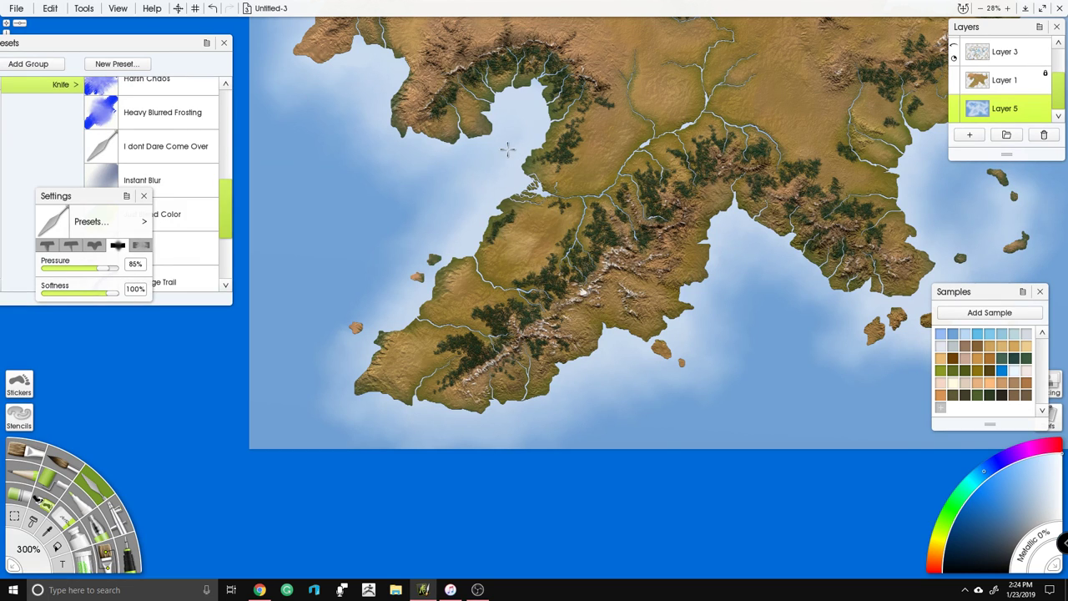
pyautogui.moveTo(508, 149); pyautogui.dragTo(654, 423)
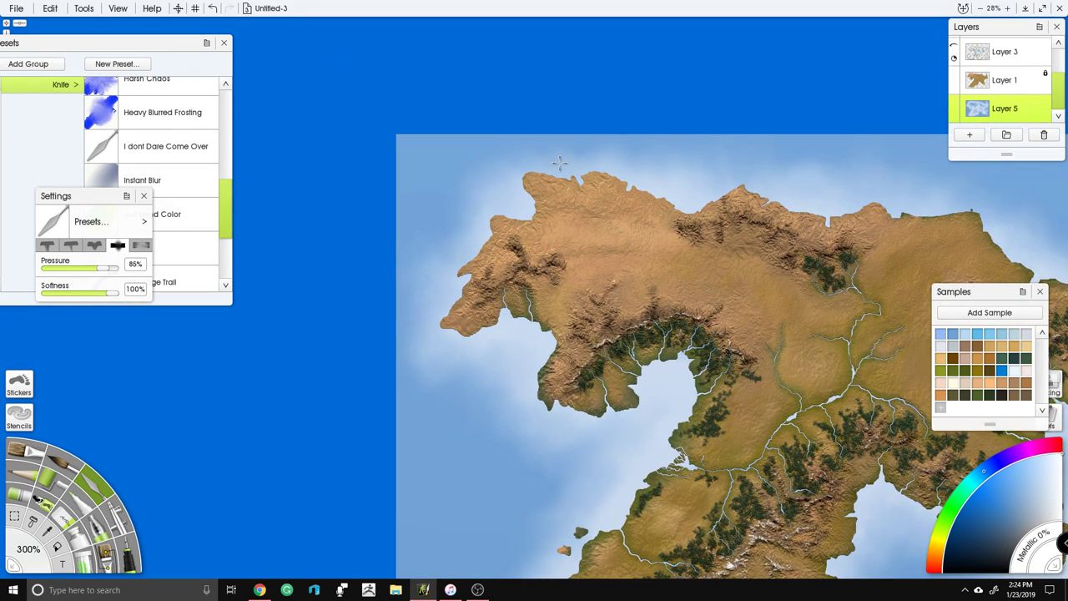
pyautogui.scroll(-3, 553, 172)
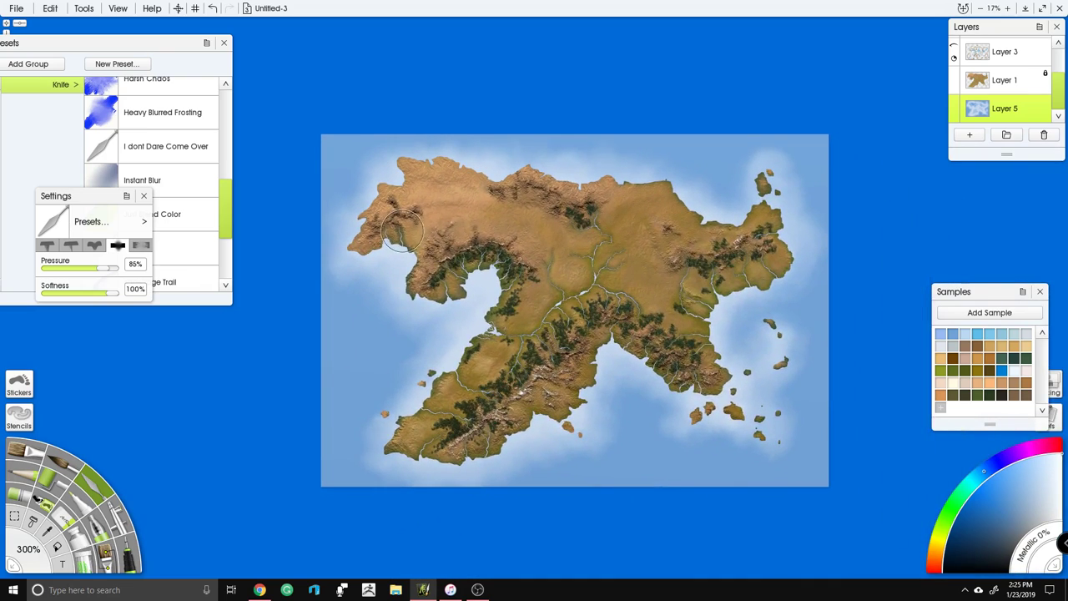
# Step: Choose the Knife's Harsh Chaos preset and set its size to 500%
pyautogui.scroll(3, 402, 232)
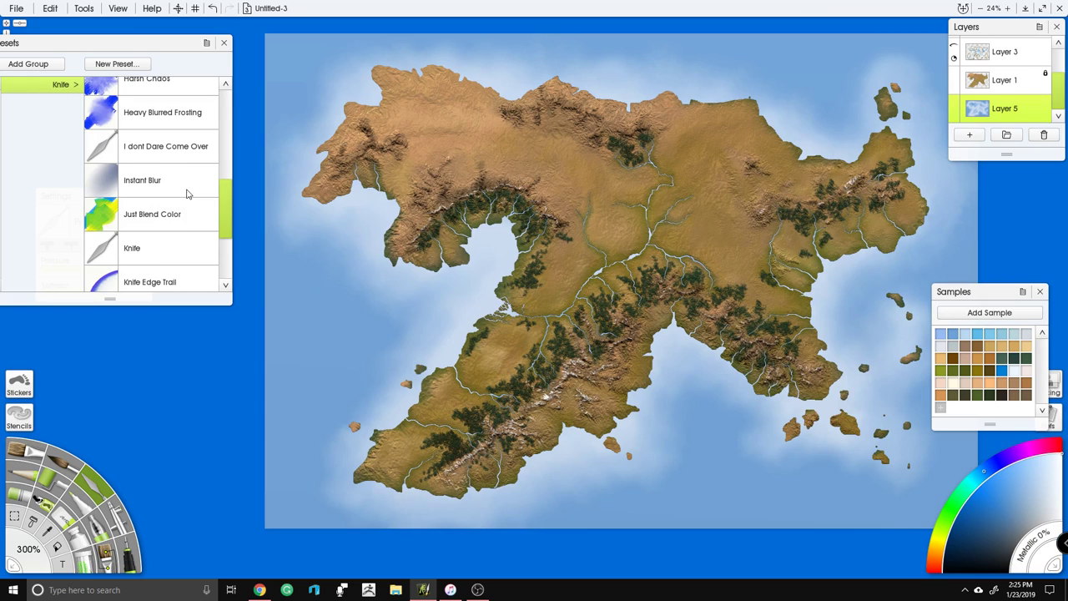
pyautogui.scroll(-3, 187, 193)
pyautogui.scroll(6, 189, 187)
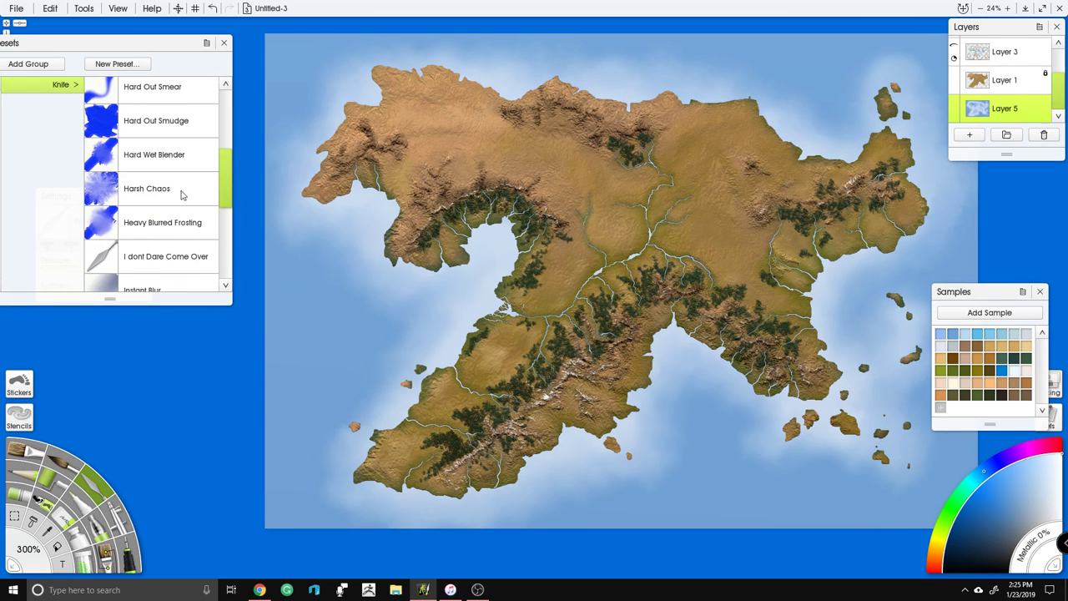
pyautogui.click(185, 194)
pyautogui.click(27, 547)
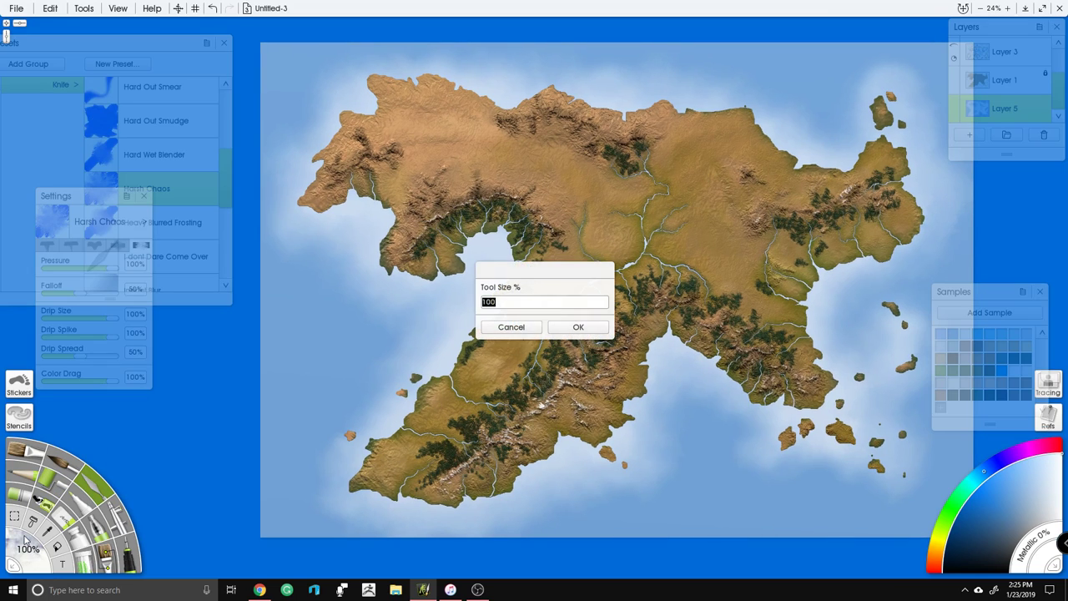
pyautogui.write('500')
pyautogui.press('Return')
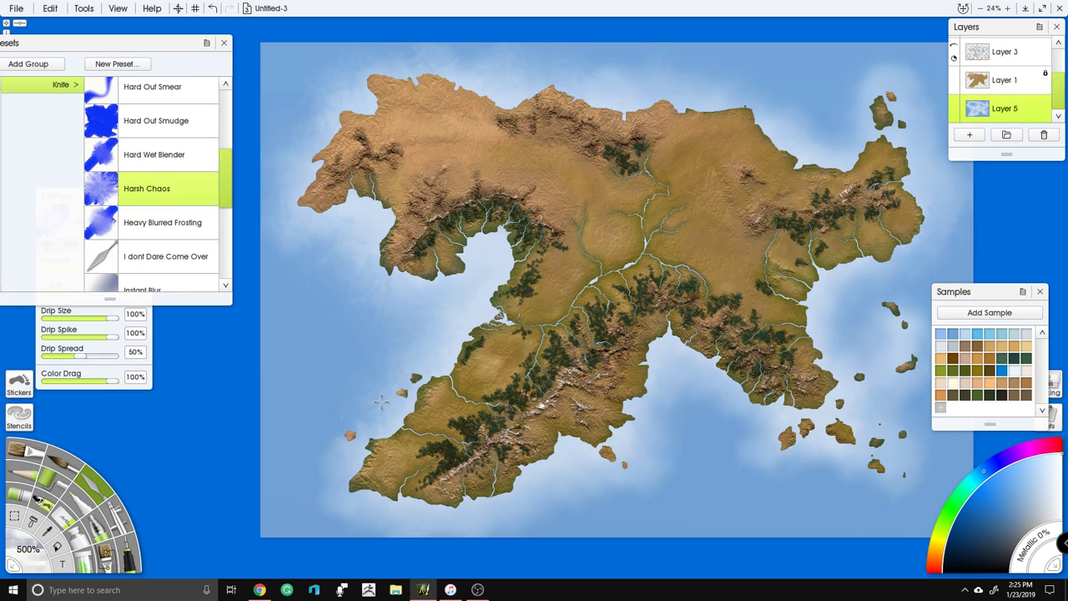
# Step: Break up the white halo's edges in the sea around the landmass with rough Harsh Chaos strokes
pyautogui.moveTo(626, 384); pyautogui.dragTo(675, 230)
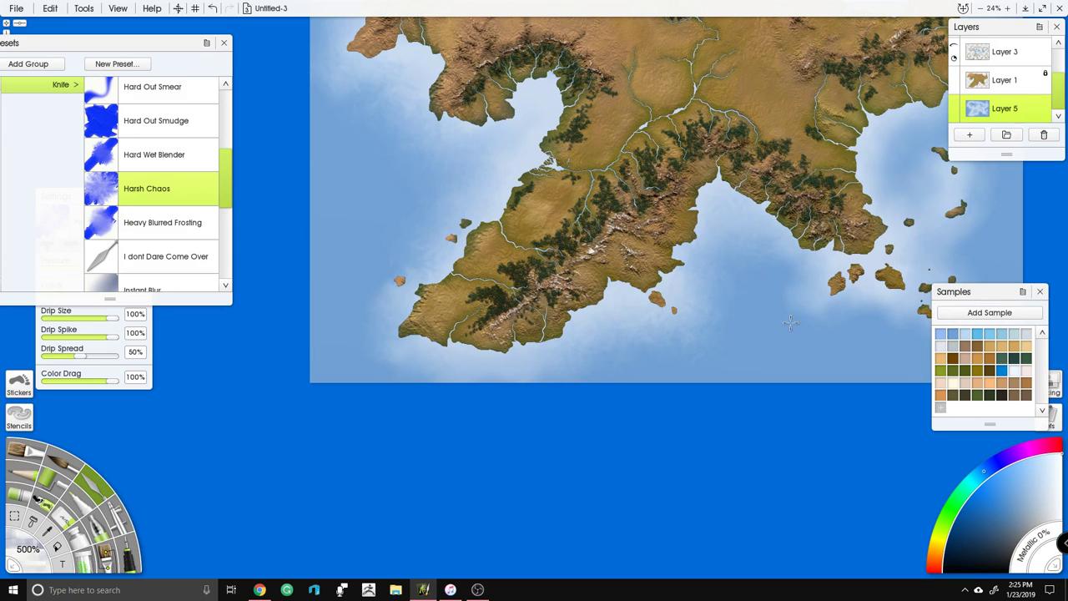
pyautogui.moveTo(821, 198); pyautogui.dragTo(553, 263)
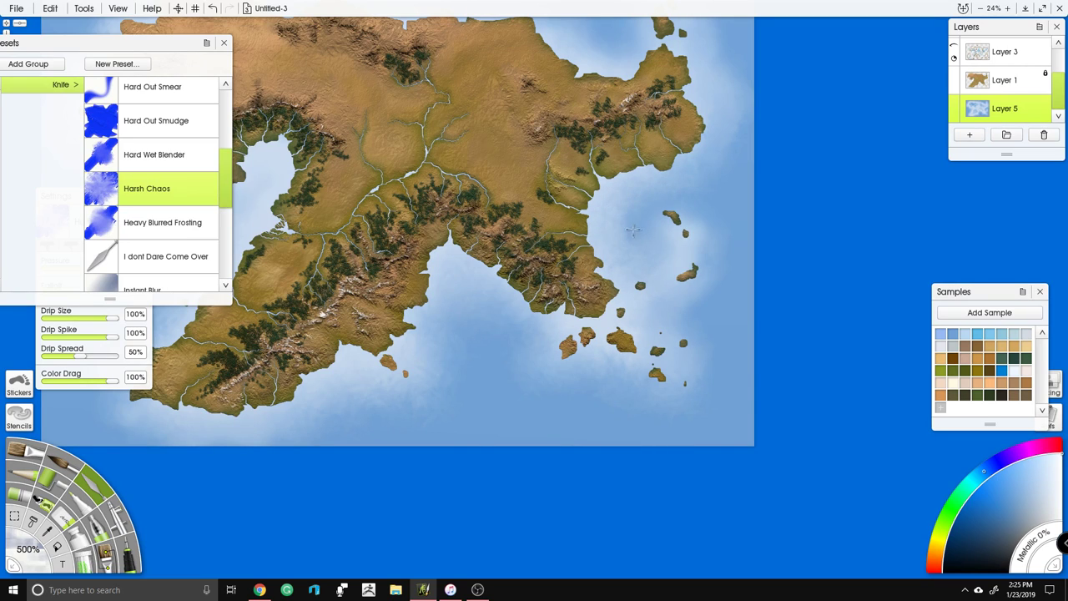
pyautogui.moveTo(682, 167); pyautogui.dragTo(651, 259)
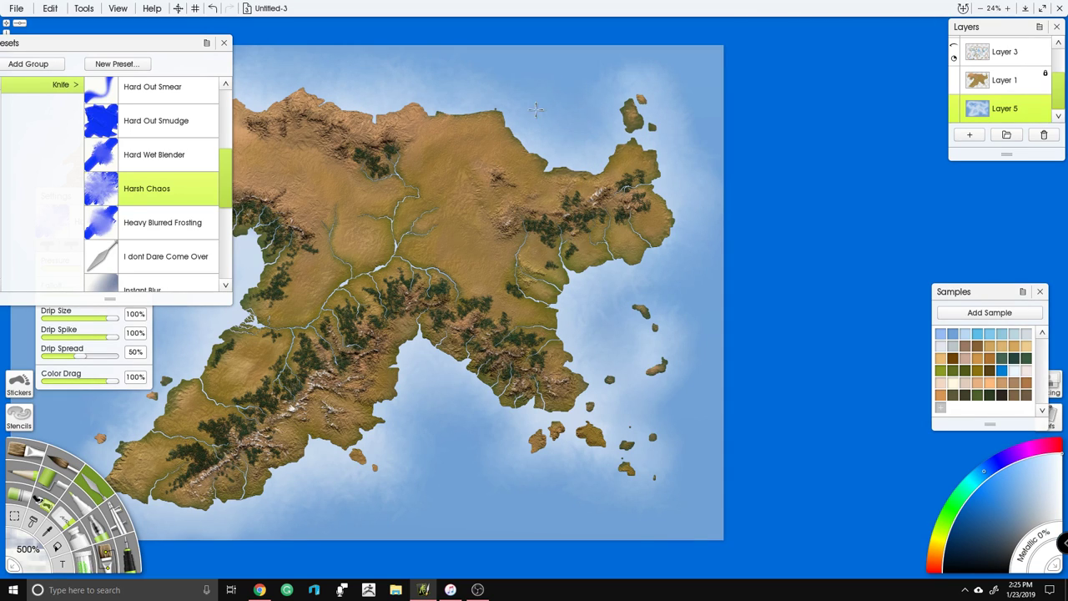
pyautogui.scroll(-3, 720, 115)
pyautogui.scroll(4, 646, 114)
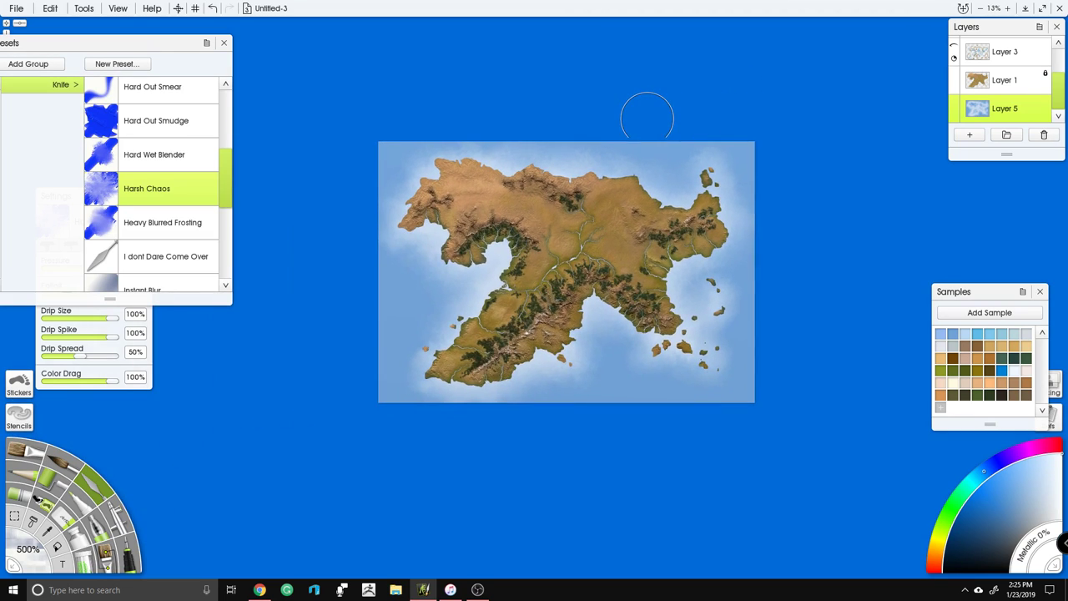
pyautogui.moveTo(667, 148); pyautogui.dragTo(735, 119)
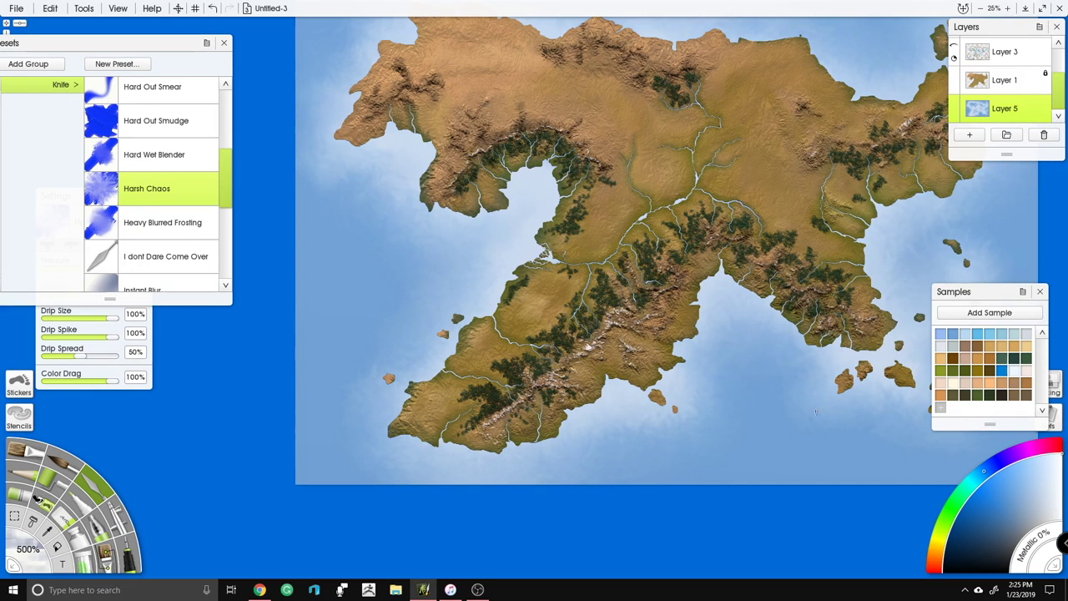
pyautogui.moveTo(484, 313); pyautogui.dragTo(626, 487)
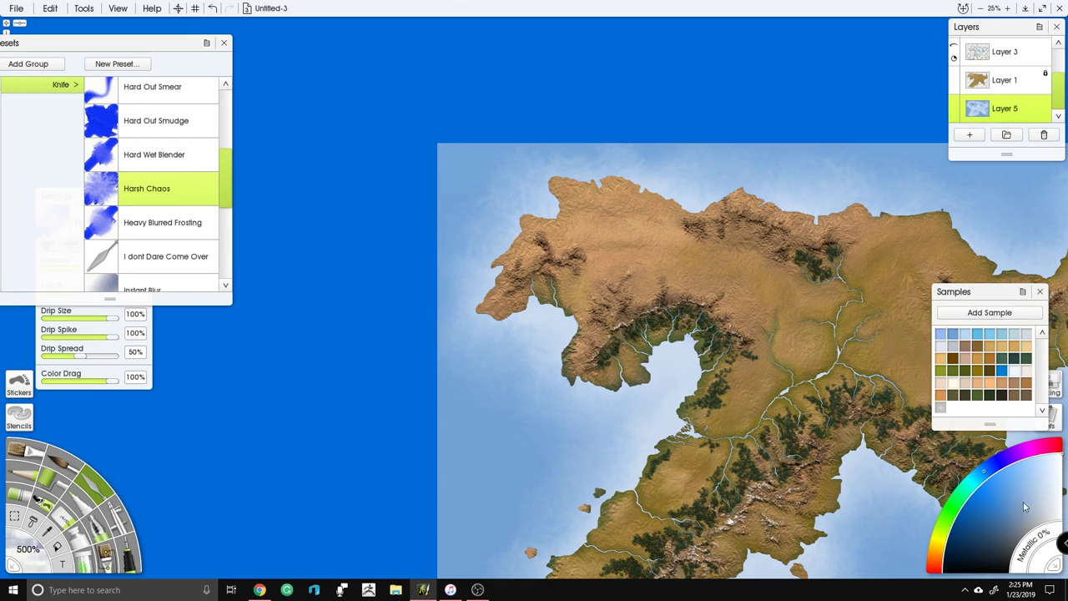
# Step: Airbrush the saturated blue sample color over the open sea along the map's western and northern edges
pyautogui.moveTo(1021, 503); pyautogui.dragTo(1015, 494)
pyautogui.click(117, 515)
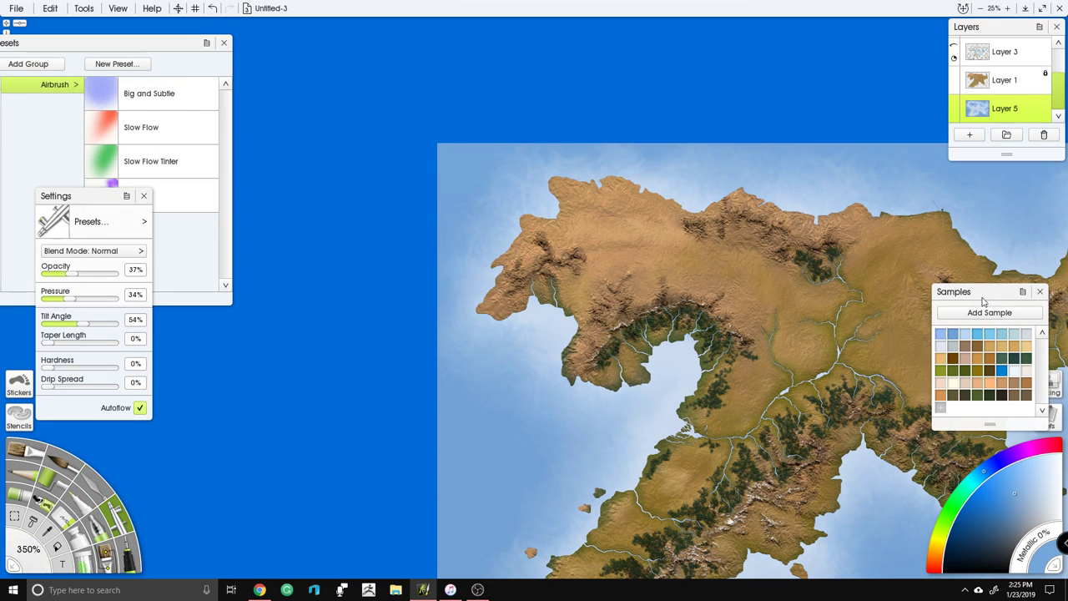
pyautogui.click(1006, 369)
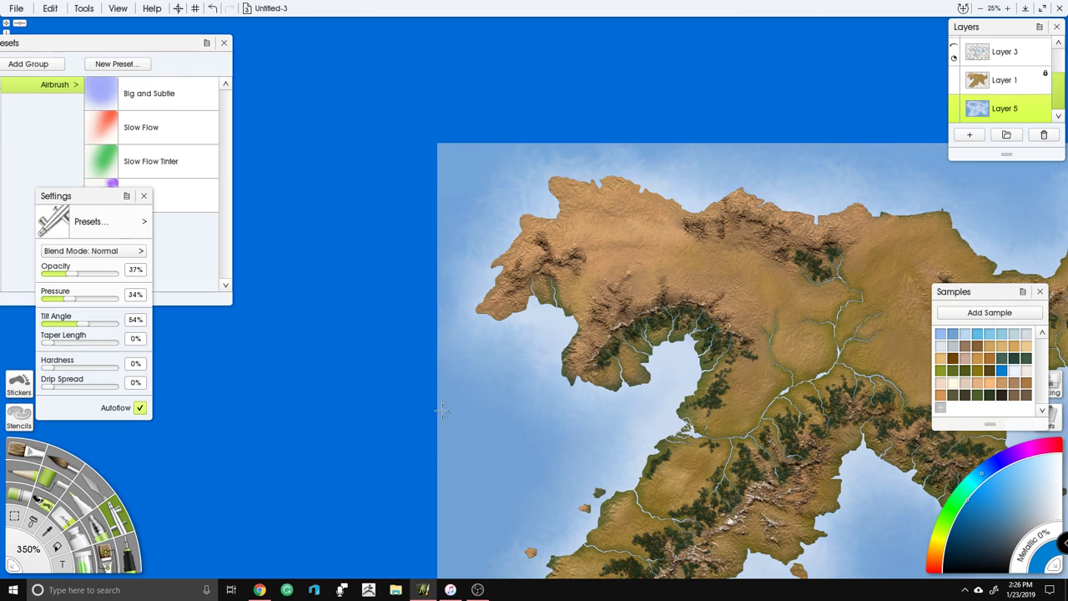
pyautogui.moveTo(460, 440)
pyautogui.mouseDown()
pyautogui.moveTo(475, 477)
pyautogui.moveTo(450, 391)
pyautogui.moveTo(441, 393)
pyautogui.moveTo(457, 499)
pyautogui.moveTo(445, 544)
pyautogui.moveTo(464, 431)
pyautogui.moveTo(509, 464)
pyautogui.moveTo(488, 519)
pyautogui.moveTo(586, 424)
pyautogui.mouseUp()
pyautogui.moveTo(464, 177)
pyautogui.mouseDown()
pyautogui.moveTo(450, 186)
pyautogui.moveTo(455, 205)
pyautogui.moveTo(635, 103)
pyautogui.mouseUp()
pyautogui.moveTo(1028, 185)
pyautogui.mouseDown()
pyautogui.moveTo(638, 228)
pyautogui.moveTo(642, 199)
pyautogui.moveTo(802, 219)
pyautogui.moveTo(566, 173)
pyautogui.mouseUp()
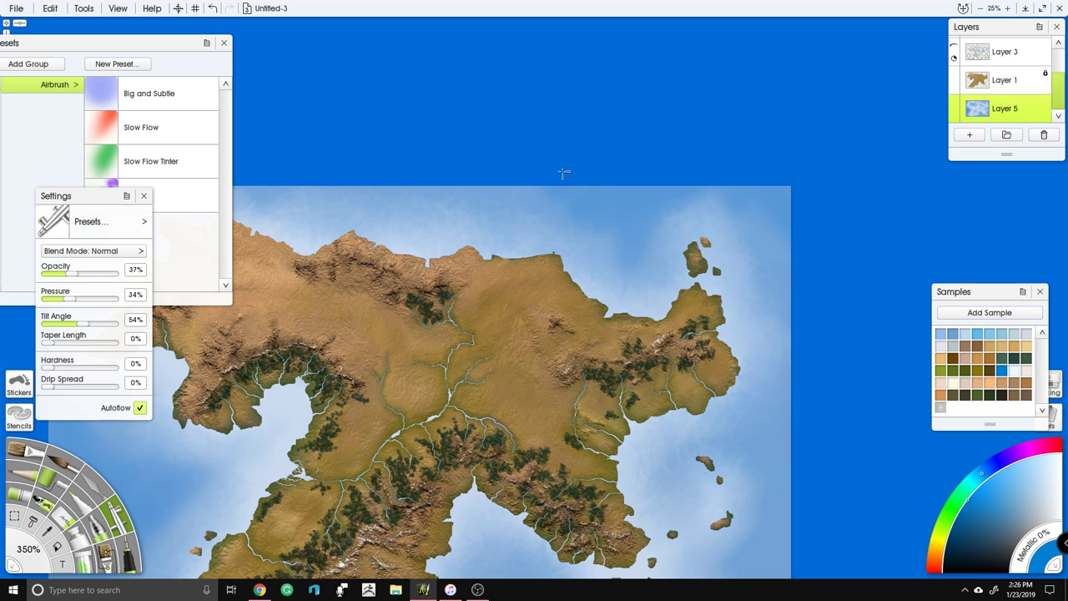
# Step: Airbrush the same saturated blue over the open sea along the map's eastern and southern edges
pyautogui.moveTo(785, 252)
pyautogui.mouseDown()
pyautogui.moveTo(807, 245)
pyautogui.moveTo(754, 427)
pyautogui.moveTo(799, 504)
pyautogui.moveTo(677, 307)
pyautogui.moveTo(665, 239)
pyautogui.mouseUp()
pyautogui.moveTo(693, 314)
pyautogui.mouseDown()
pyautogui.moveTo(677, 369)
pyautogui.moveTo(693, 432)
pyautogui.moveTo(624, 424)
pyautogui.moveTo(497, 471)
pyautogui.moveTo(452, 427)
pyautogui.moveTo(415, 328)
pyautogui.moveTo(429, 380)
pyautogui.moveTo(466, 411)
pyautogui.moveTo(321, 456)
pyautogui.moveTo(292, 441)
pyautogui.moveTo(266, 444)
pyautogui.moveTo(331, 454)
pyautogui.moveTo(392, 451)
pyautogui.mouseUp()
pyautogui.moveTo(311, 462); pyautogui.dragTo(556, 442)
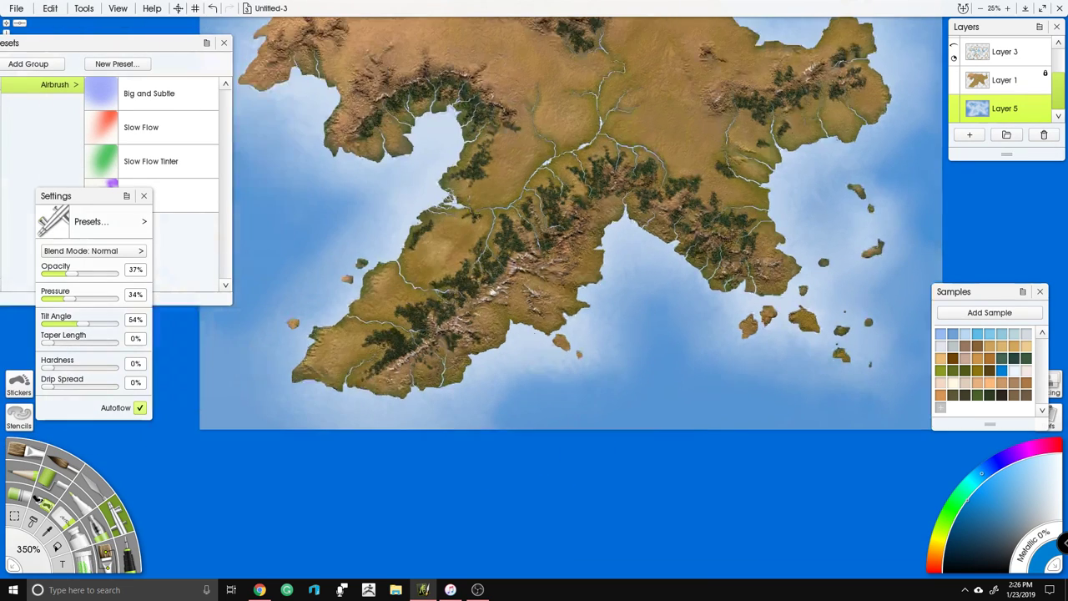
pyautogui.moveTo(487, 477)
pyautogui.mouseDown()
pyautogui.moveTo(508, 437)
pyautogui.moveTo(241, 419)
pyautogui.moveTo(218, 343)
pyautogui.moveTo(254, 388)
pyautogui.mouseUp()
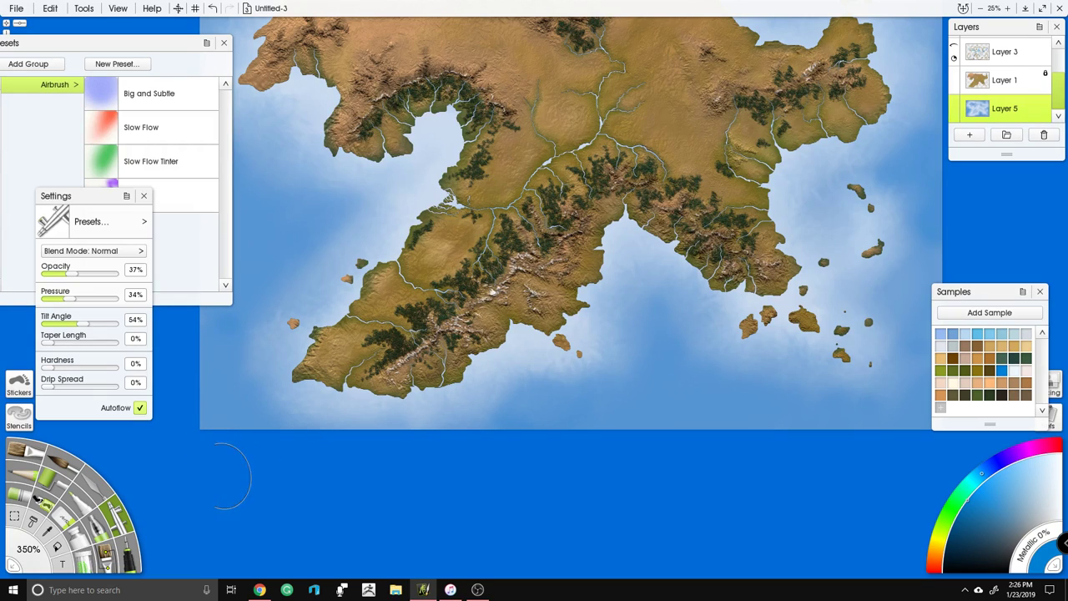
# Step: Switch to the Knife's Blurred Frosting preset and set its size to 500%
pyautogui.click(95, 497)
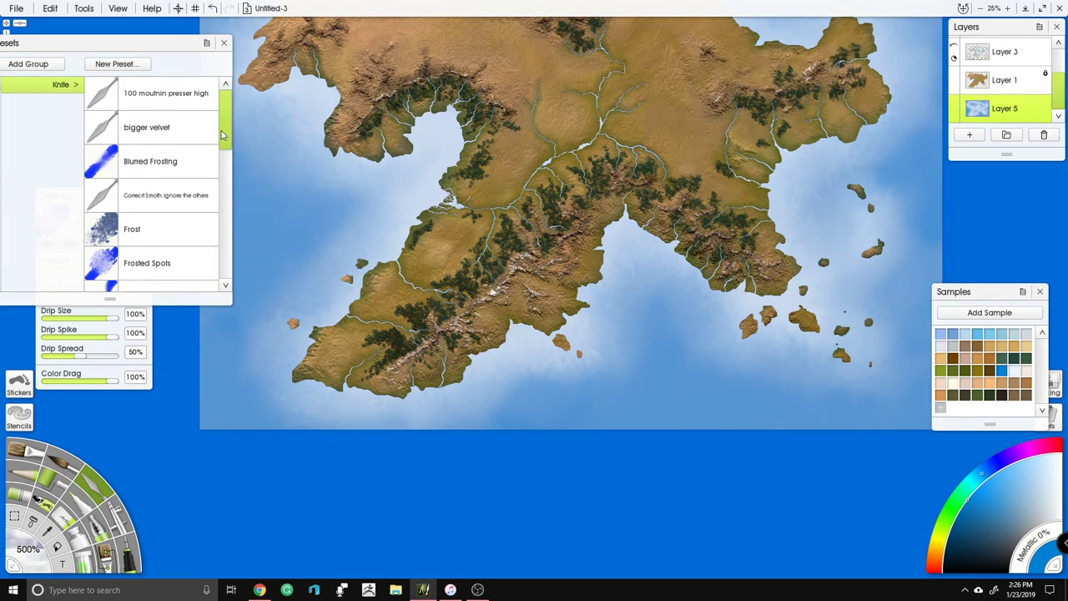
pyautogui.scroll(-1, 222, 135)
pyautogui.click(154, 143)
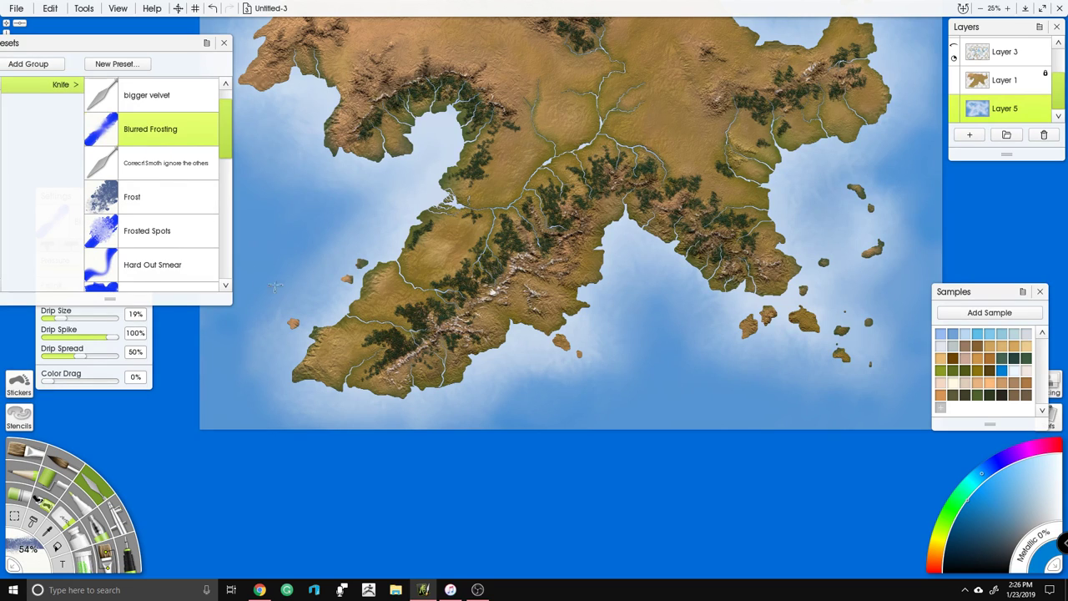
pyautogui.click(28, 549)
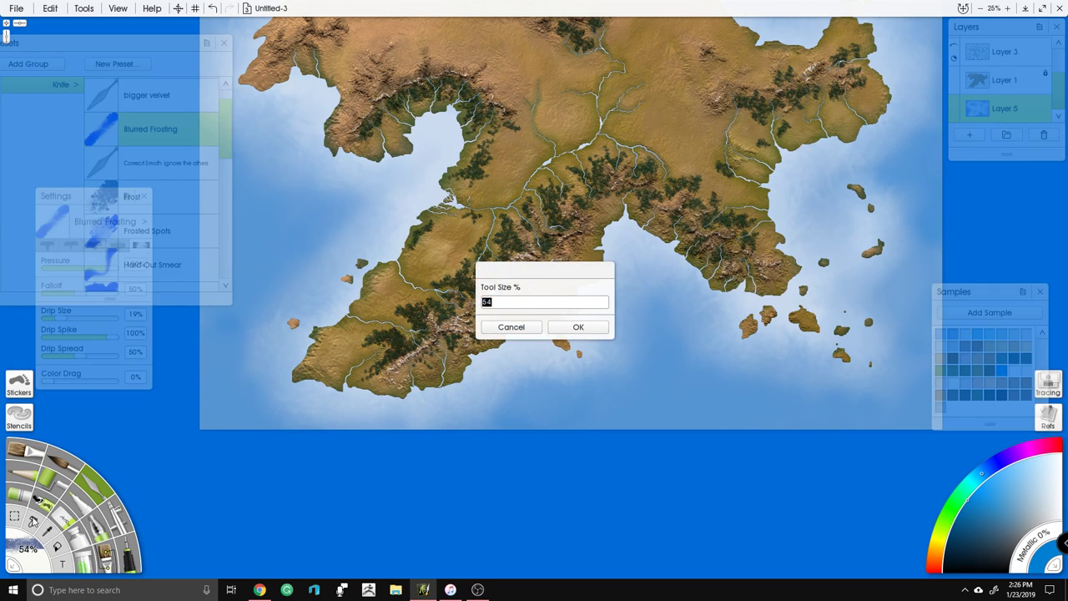
pyautogui.write('500')
pyautogui.press('Return')
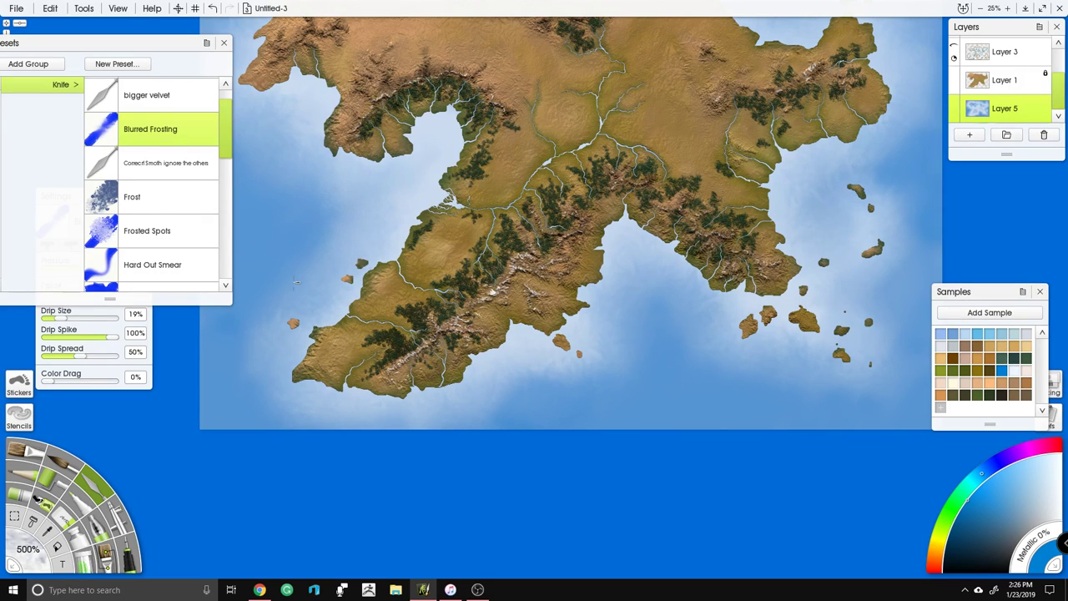
# Step: Blend the deeper blue into the white shallows around the southern, eastern, northern and western coasts
pyautogui.moveTo(389, 215); pyautogui.dragTo(397, 207)
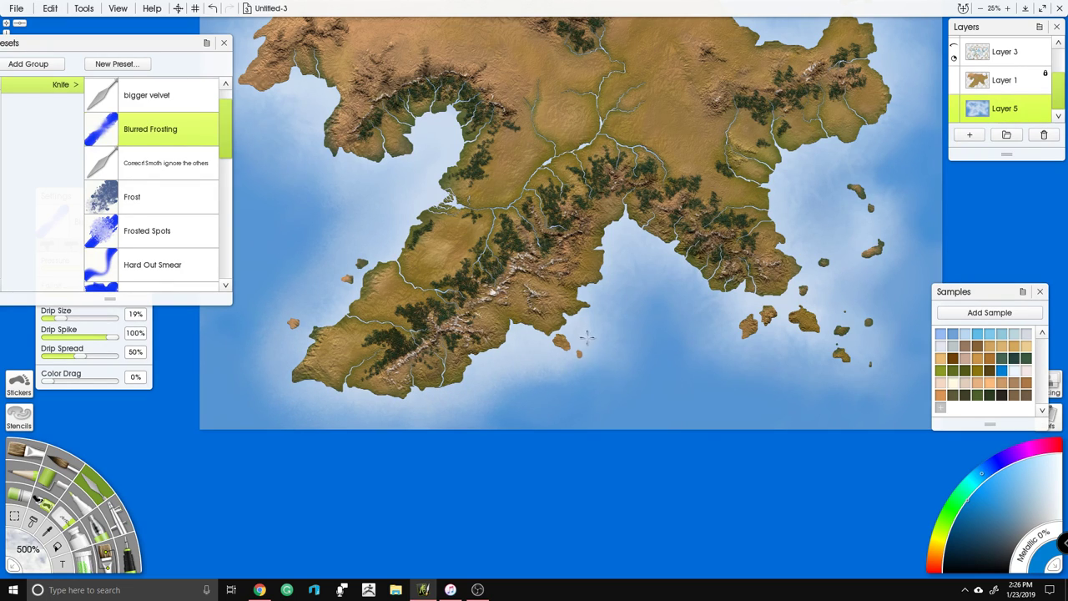
pyautogui.moveTo(714, 289); pyautogui.dragTo(619, 271)
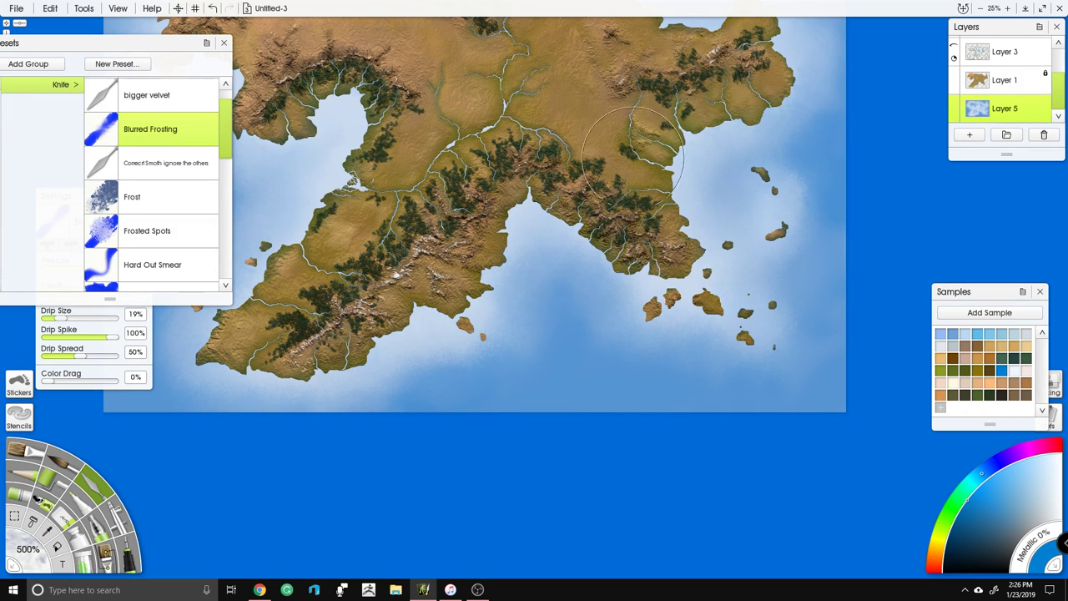
pyautogui.moveTo(630, 151); pyautogui.dragTo(522, 246)
pyautogui.moveTo(557, 282); pyautogui.dragTo(561, 288)
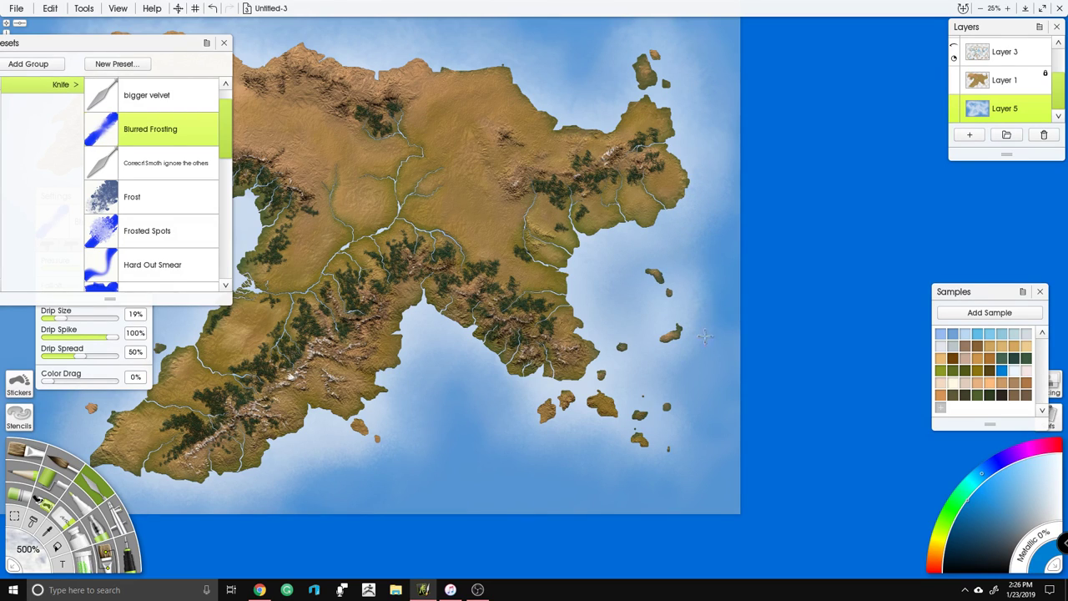
pyautogui.rightClick(610, 290)
pyautogui.moveTo(598, 170); pyautogui.dragTo(609, 280)
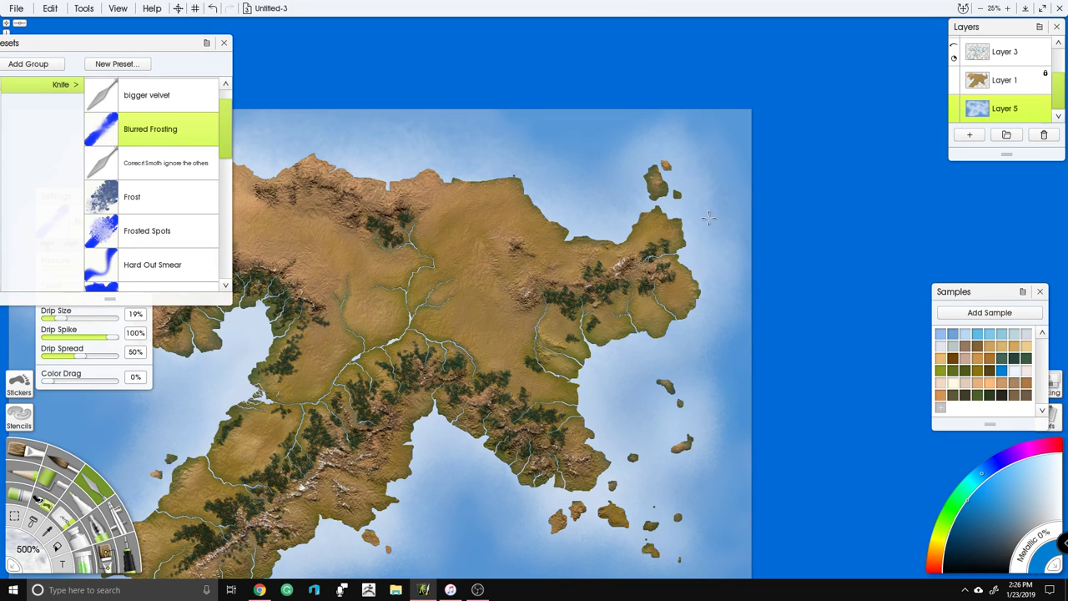
pyautogui.moveTo(329, 126); pyautogui.dragTo(547, 138)
pyautogui.moveTo(298, 154); pyautogui.dragTo(272, 255)
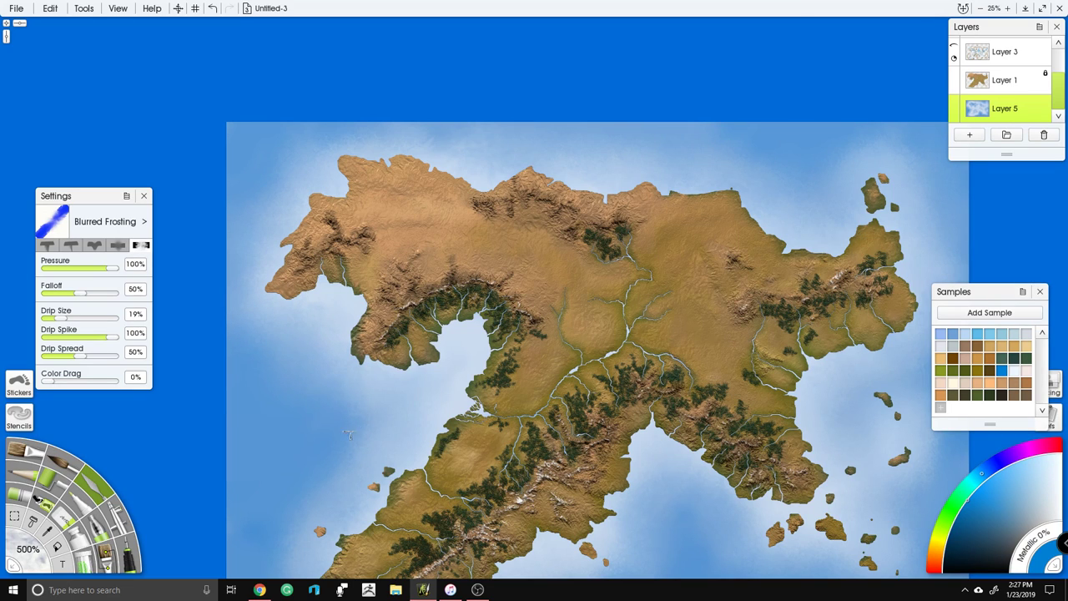
# Step: Examine the whole map, then inspect the rivers, forests and snowy mountains up close
pyautogui.scroll(-4, 501, 130)
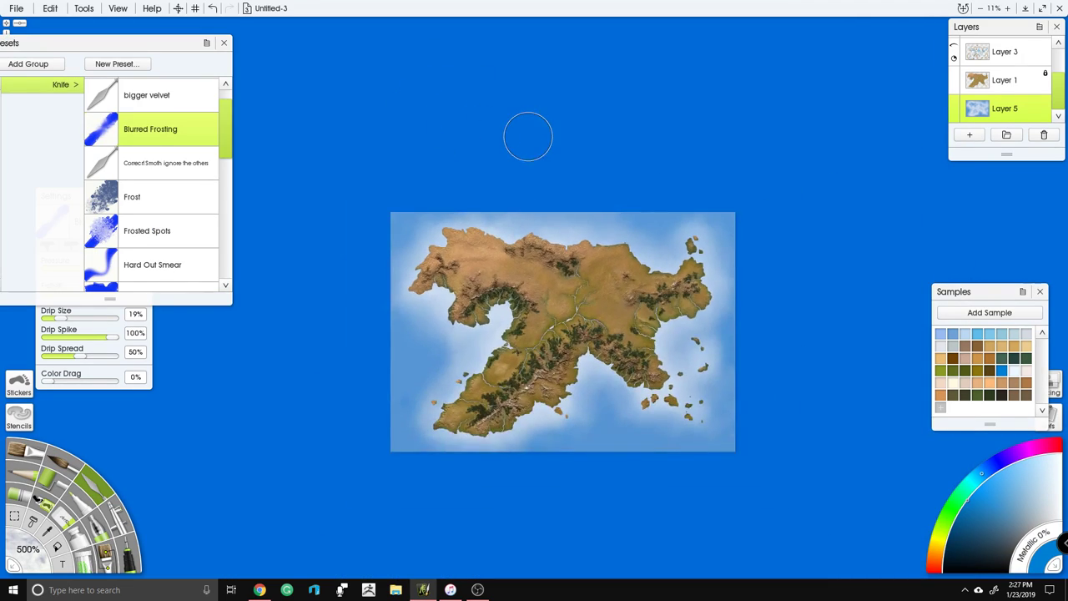
pyautogui.moveTo(534, 136); pyautogui.dragTo(554, 76)
pyautogui.scroll(3, 576, 96)
pyautogui.scroll(10, 649, 121)
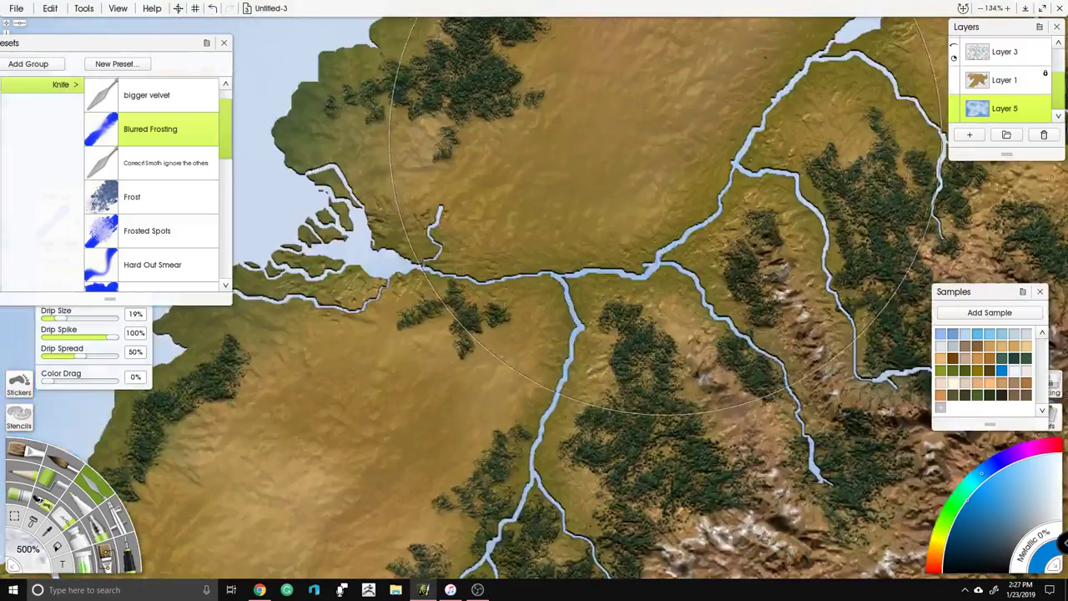
pyautogui.scroll(-3, 534, 298)
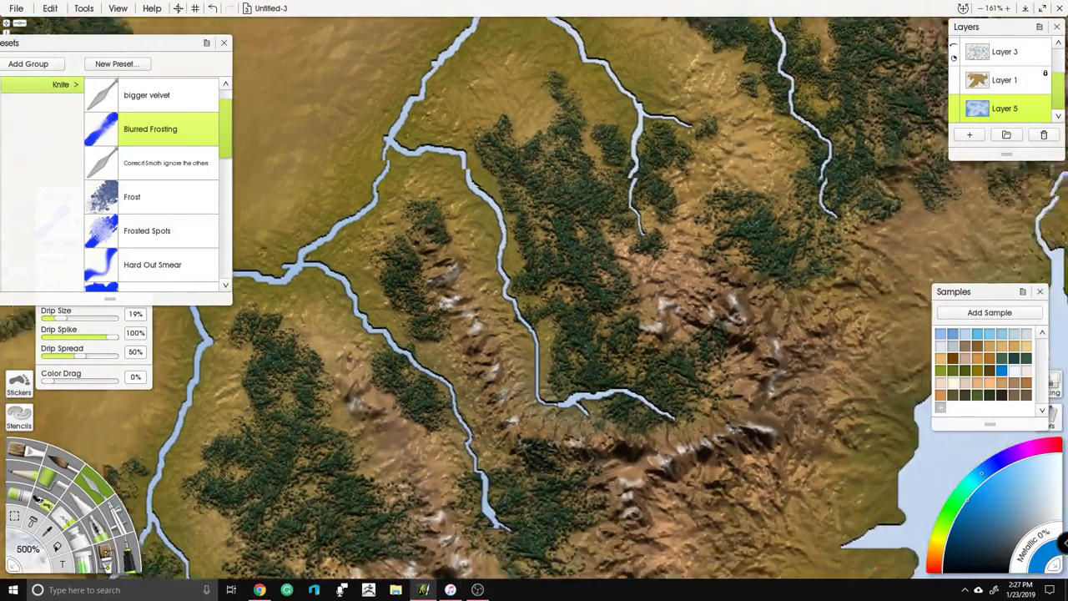
pyautogui.moveTo(582, 365); pyautogui.dragTo(535, 301)
pyautogui.scroll(-4, 534, 301)
pyautogui.scroll(7, 534, 301)
pyautogui.scroll(-3, 534, 298)
pyautogui.scroll(6, 535, 298)
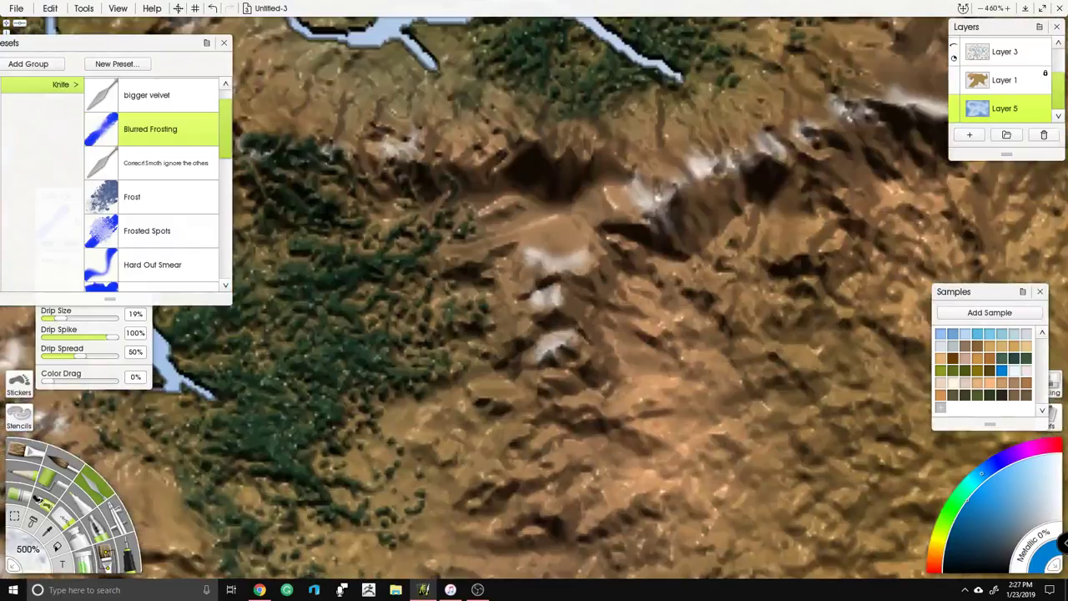
pyautogui.scroll(-3, 534, 298)
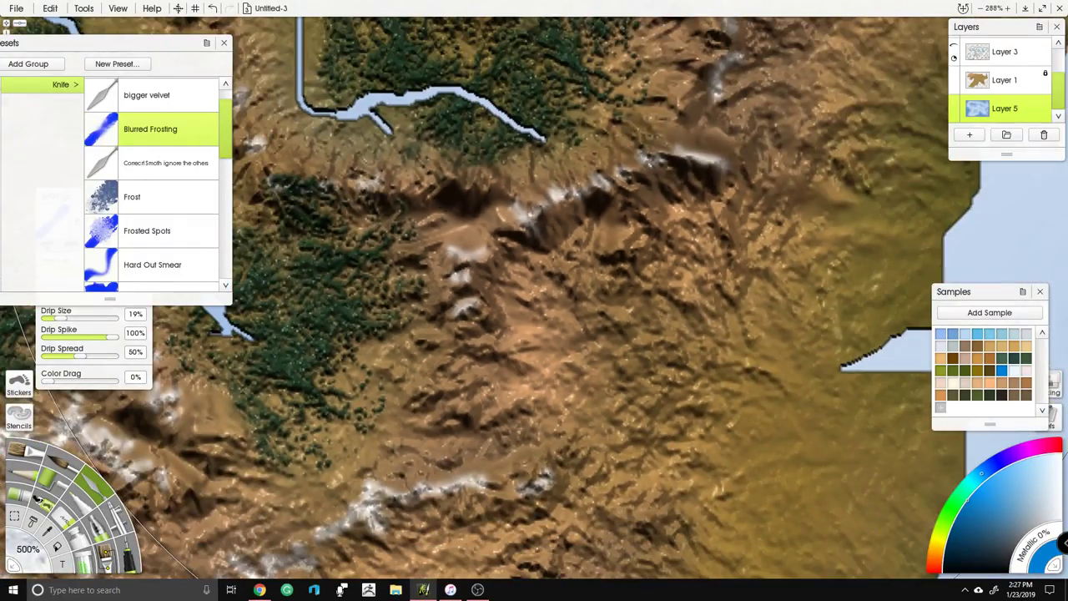
pyautogui.scroll(-1, 534, 298)
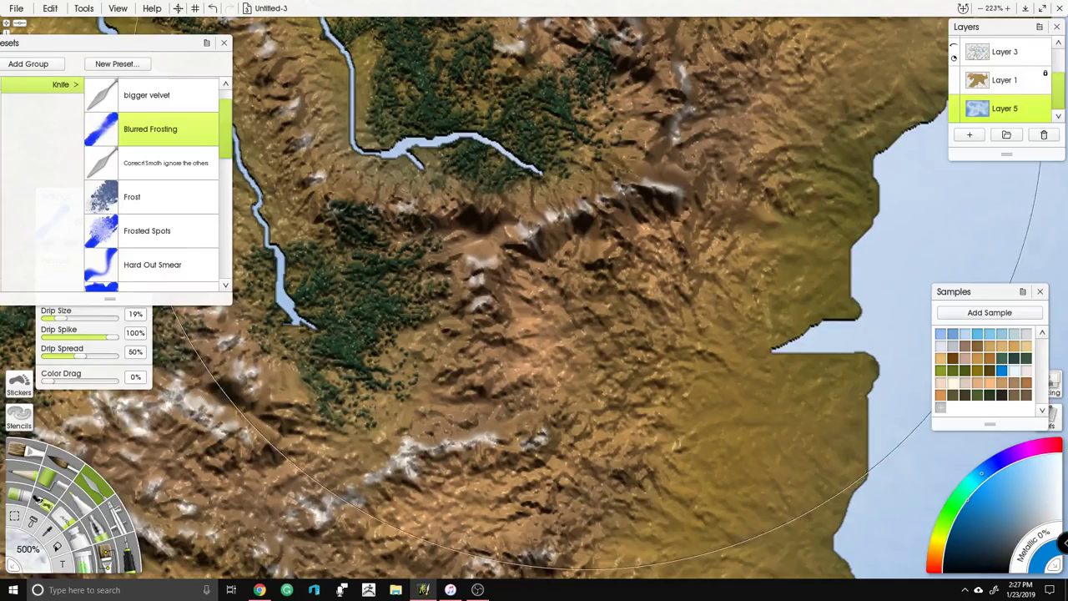
pyautogui.scroll(-3, 587, 113)
pyautogui.moveTo(583, 108); pyautogui.dragTo(452, 287)
pyautogui.moveTo(634, 100); pyautogui.dragTo(490, 314)
pyautogui.moveTo(645, 156); pyautogui.dragTo(661, 461)
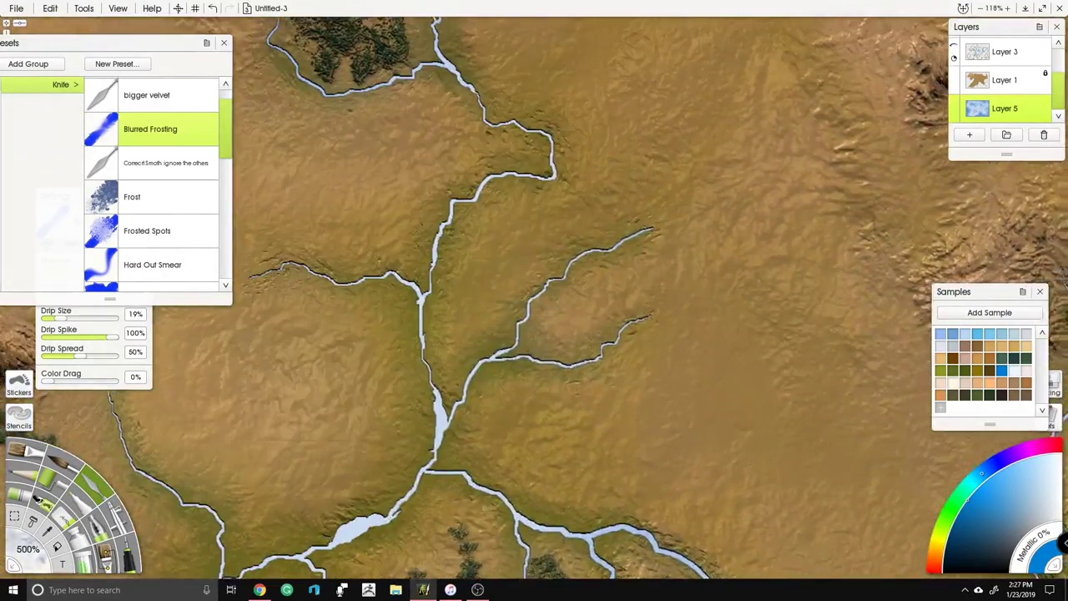
pyautogui.moveTo(401, 251); pyautogui.dragTo(681, 382)
pyautogui.moveTo(401, 225); pyautogui.dragTo(852, 121)
pyautogui.moveTo(284, 359); pyautogui.dragTo(478, 167)
pyautogui.moveTo(791, 451); pyautogui.dragTo(643, 276)
pyautogui.scroll(-10, 642, 276)
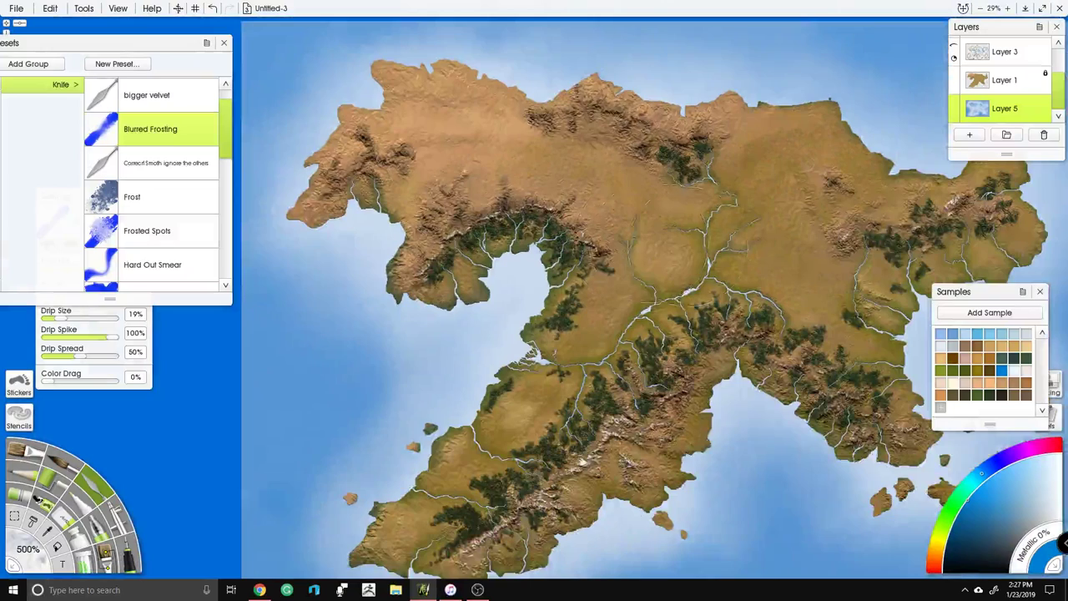
pyautogui.scroll(-5, 575, 345)
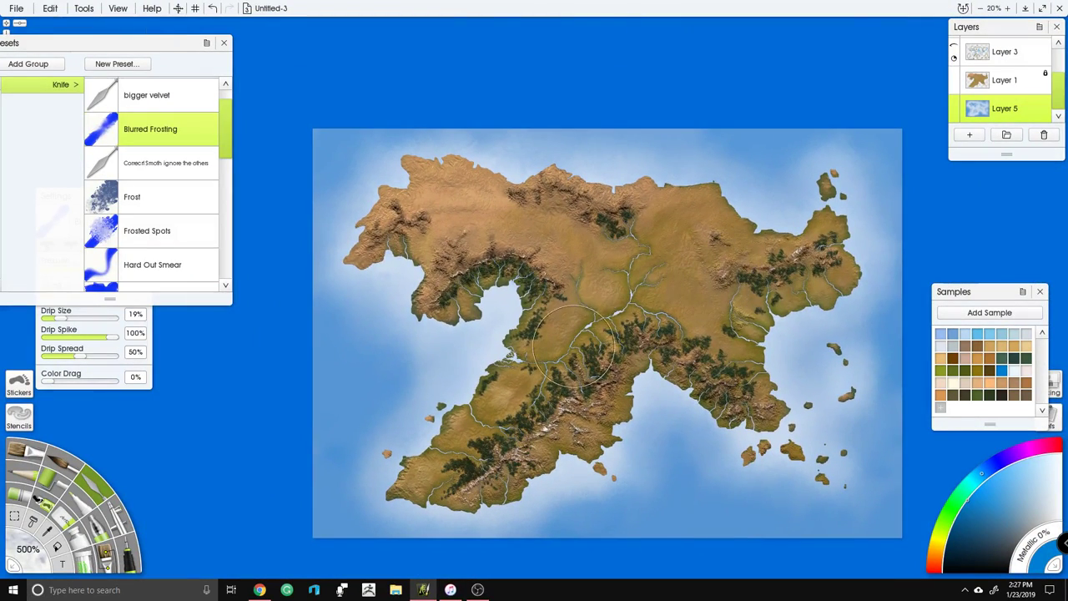
pyautogui.moveTo(574, 346); pyautogui.dragTo(610, 267)
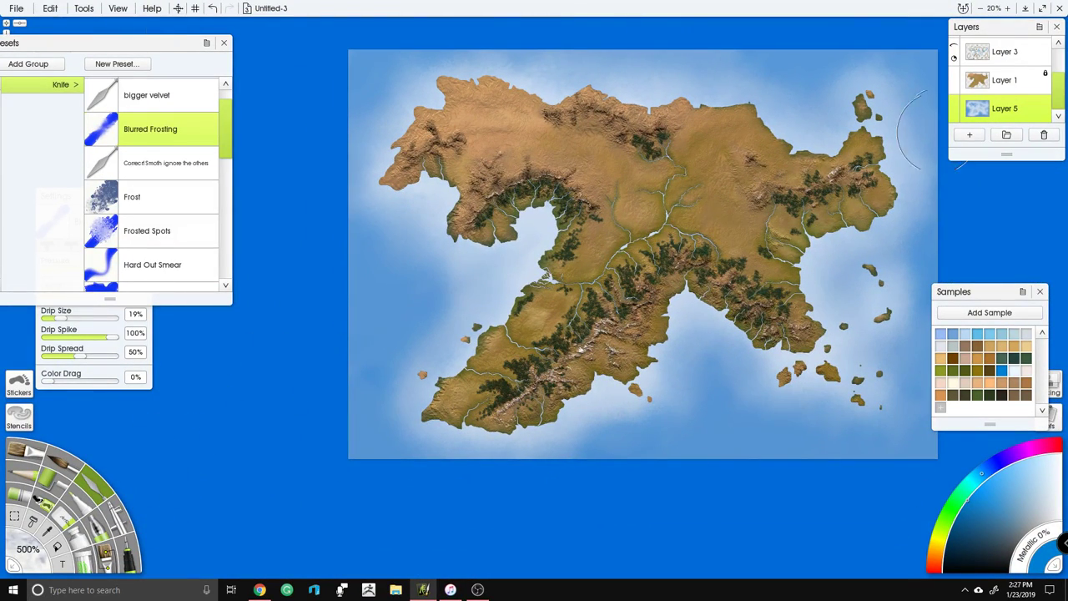
# Step: On Layer 1, set up the Airbrush with the pale pink sample color, 22% opacity and 17% pressure
pyautogui.click(1006, 83)
pyautogui.click(1014, 373)
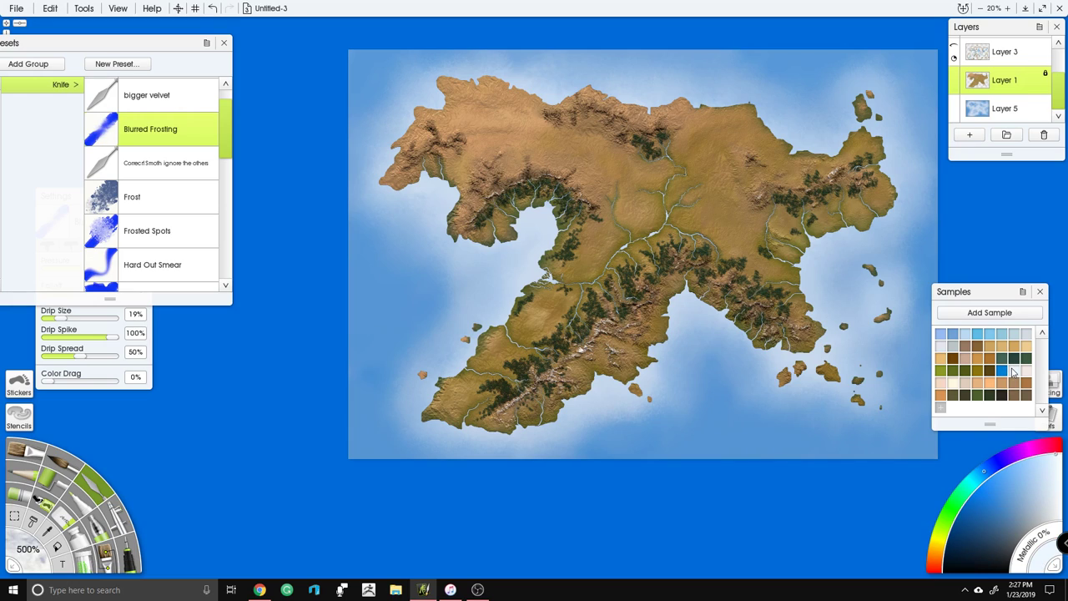
pyautogui.click(117, 511)
pyautogui.moveTo(68, 276); pyautogui.dragTo(59, 297)
pyautogui.scroll(4, 441, 310)
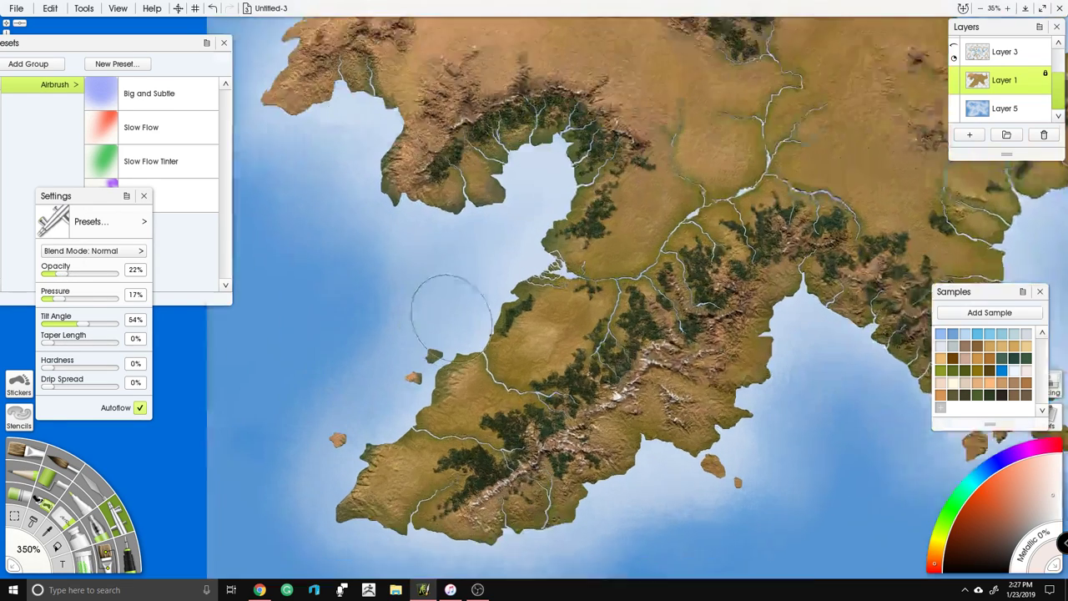
# Step: Airbrush a faint pale haze over the southwestern peninsula's lowlands and mountain range
pyautogui.moveTo(351, 430)
pyautogui.mouseDown()
pyautogui.moveTo(434, 434)
pyautogui.moveTo(501, 467)
pyautogui.moveTo(588, 447)
pyautogui.mouseUp()
pyautogui.moveTo(570, 398)
pyautogui.mouseDown()
pyautogui.moveTo(601, 267)
pyautogui.moveTo(659, 326)
pyautogui.moveTo(695, 414)
pyautogui.moveTo(518, 310)
pyautogui.moveTo(618, 266)
pyautogui.moveTo(776, 317)
pyautogui.mouseUp()
pyautogui.moveTo(777, 229)
pyautogui.mouseDown()
pyautogui.moveTo(641, 251)
pyautogui.moveTo(703, 204)
pyautogui.moveTo(671, 185)
pyautogui.mouseUp()
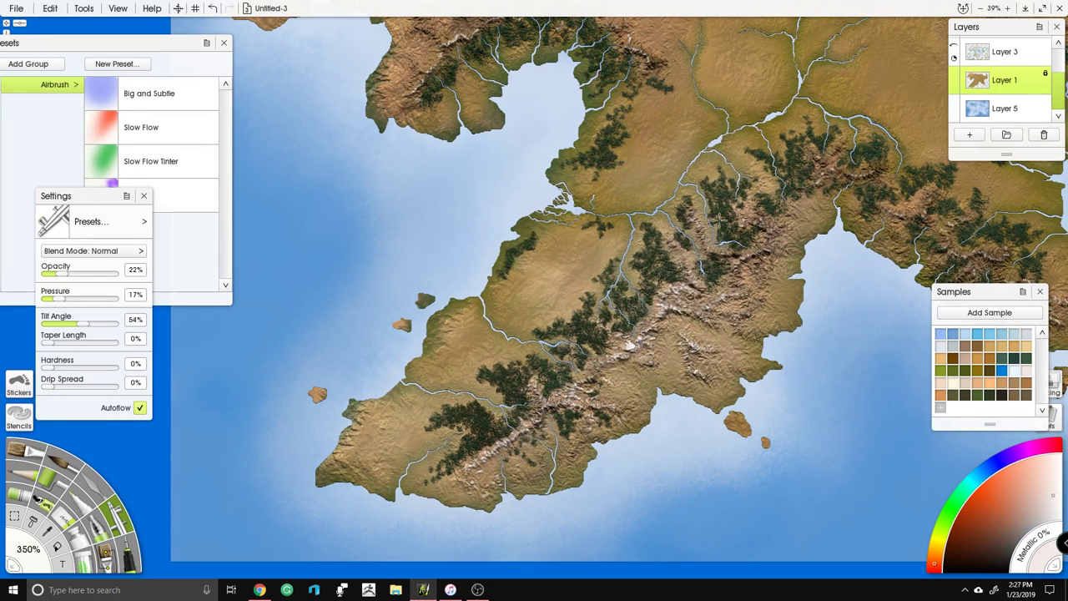
pyautogui.moveTo(717, 220)
pyautogui.mouseDown()
pyautogui.moveTo(731, 262)
pyautogui.moveTo(516, 401)
pyautogui.moveTo(542, 478)
pyautogui.mouseUp()
pyautogui.moveTo(479, 374); pyautogui.dragTo(474, 372)
pyautogui.scroll(-4, 615, 442)
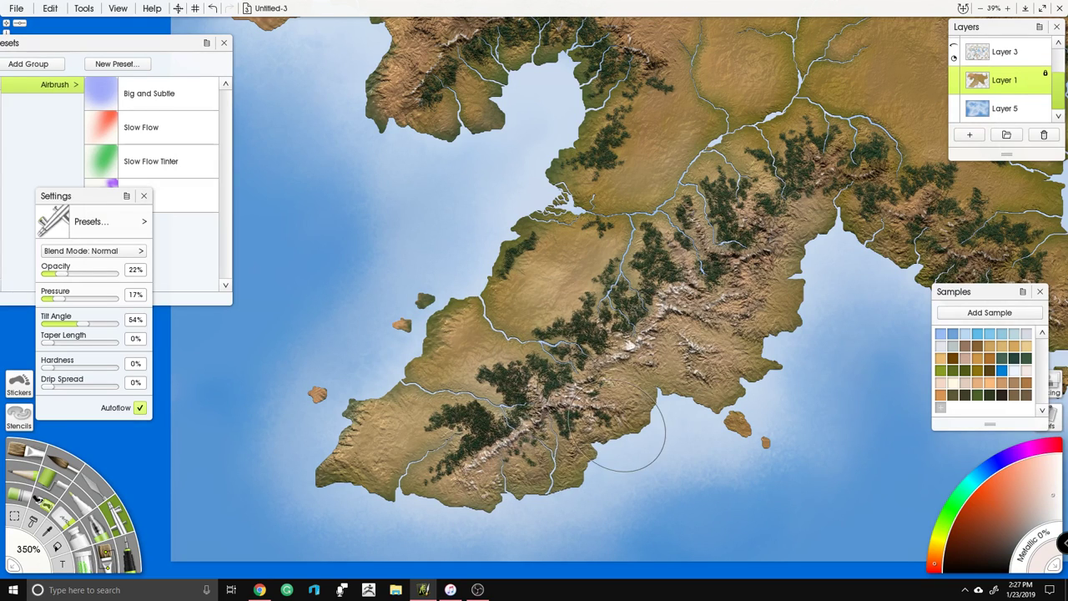
pyautogui.scroll(2, 668, 288)
pyautogui.scroll(2, 686, 288)
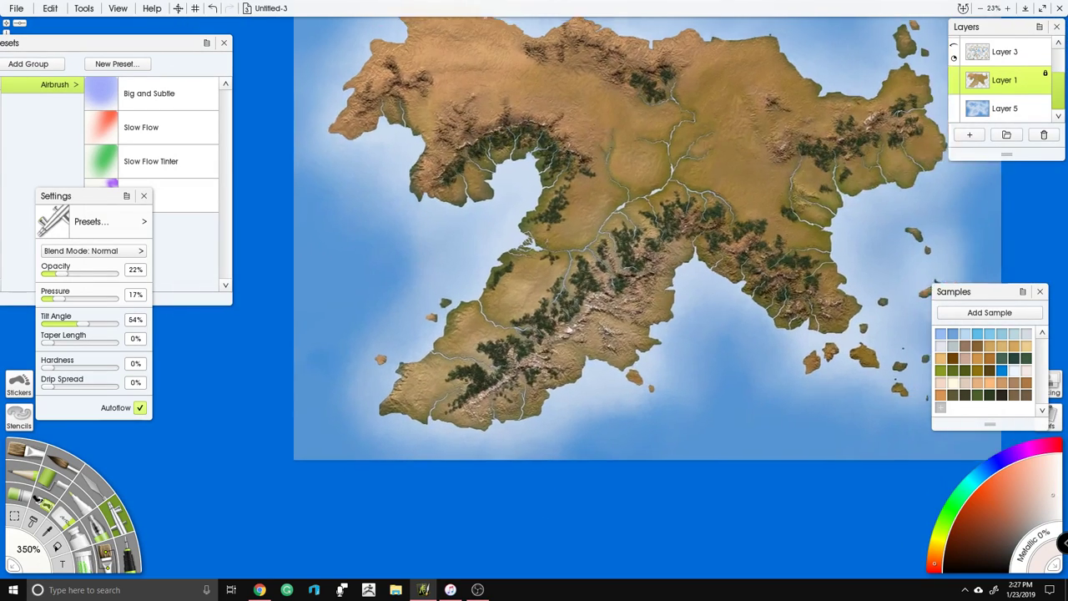
pyautogui.moveTo(439, 147); pyautogui.dragTo(450, 128)
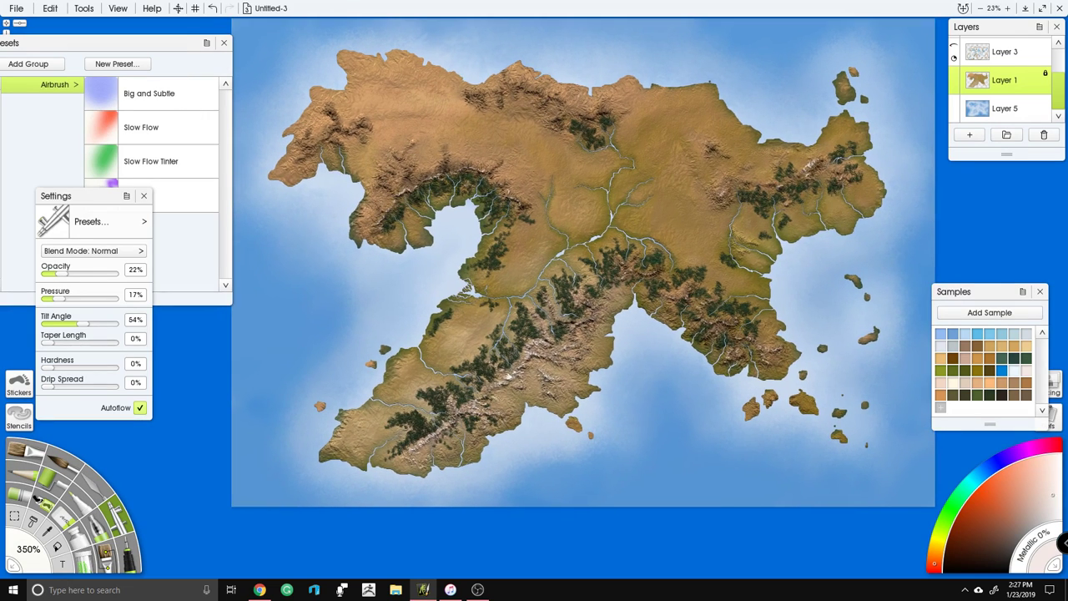